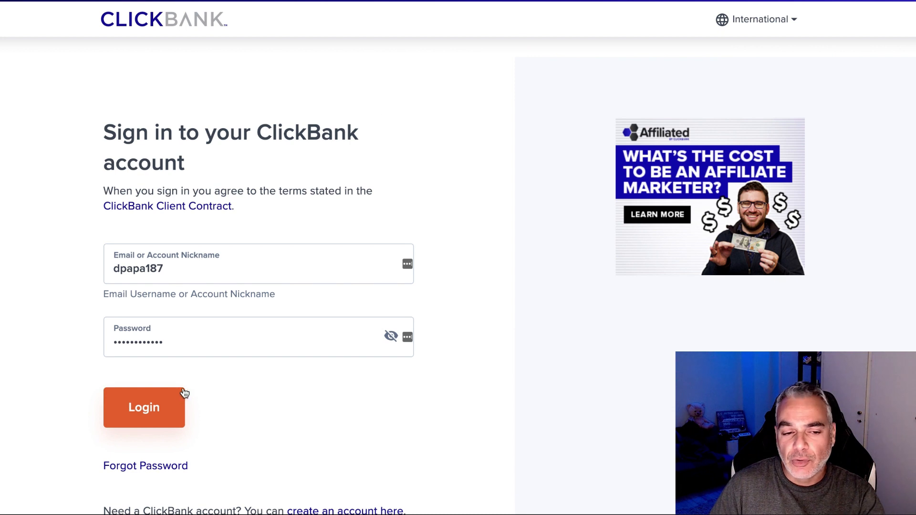
Log in to ClickBank and run a blank Marketplace search listing all 3443 products.
{"action": "left_click", "coordinate": [160, 404]}
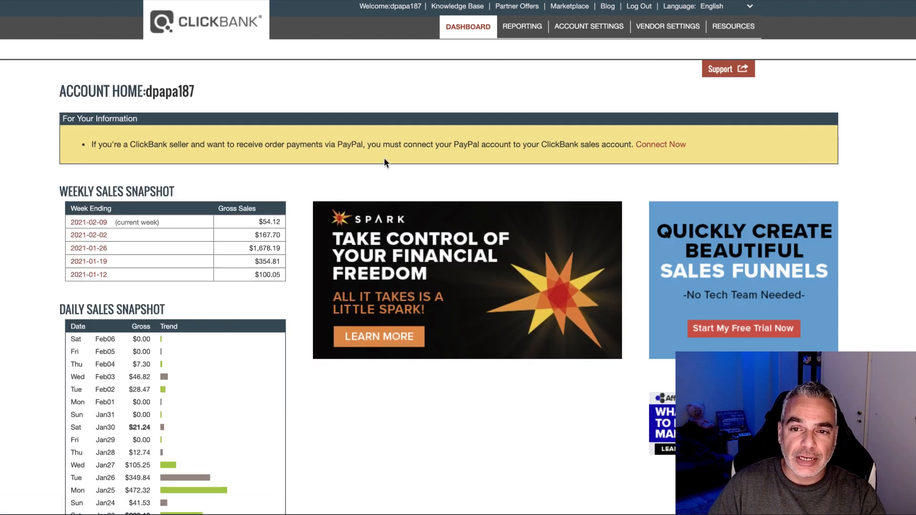
{"action": "left_click", "coordinate": [576, 8]}
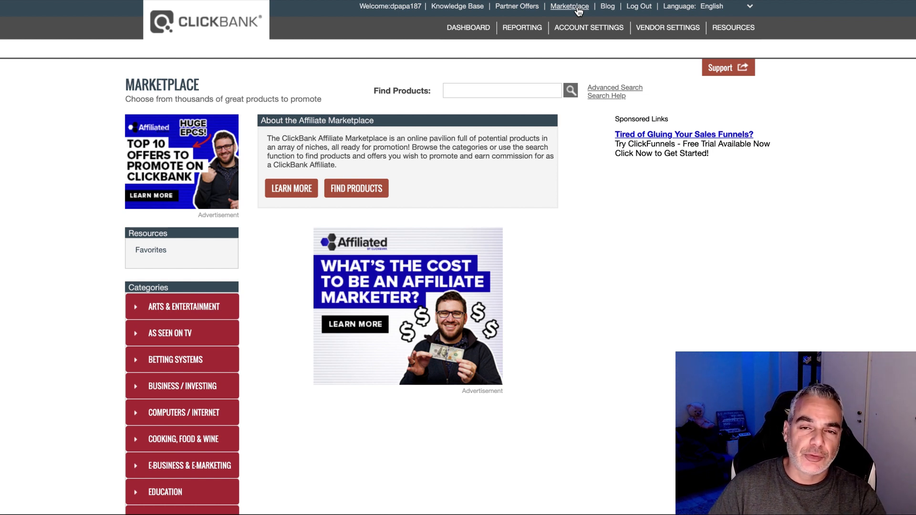
{"action": "left_click", "coordinate": [566, 92]}
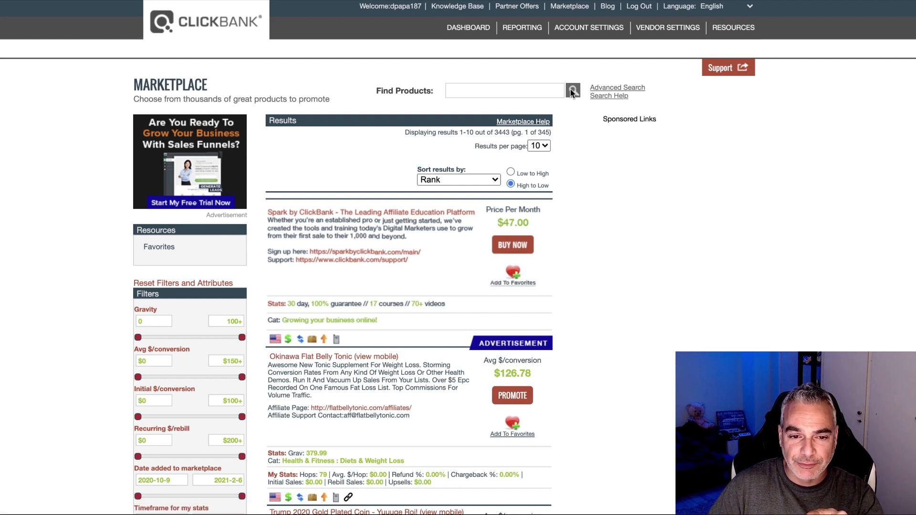
Scroll the Marketplace results down to the Tedswoodworking listing and its Affiliate Page link.
{"action": "scroll", "coordinate": [470, 228], "scroll_direction": "down", "scroll_amount": 5}
{"action": "scroll", "coordinate": [471, 229], "scroll_direction": "down", "scroll_amount": 8}
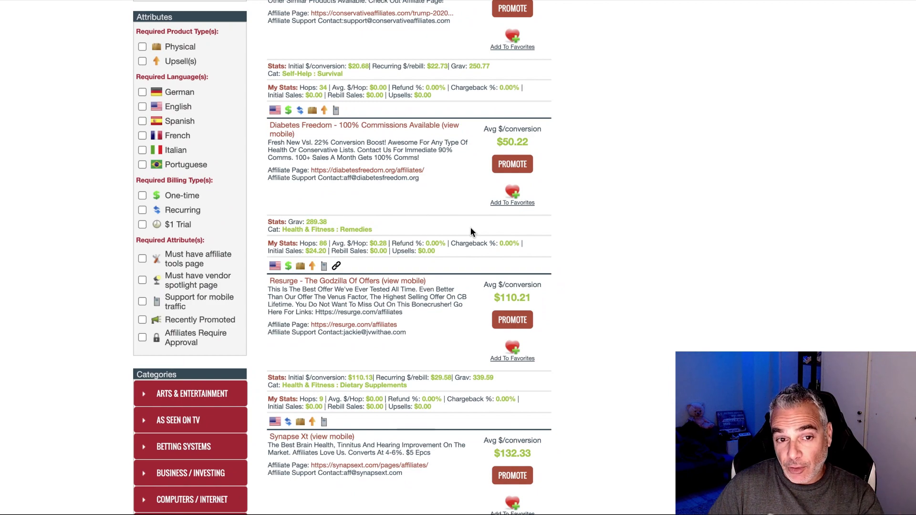
{"action": "scroll", "coordinate": [470, 228], "scroll_direction": "down", "scroll_amount": 2}
{"action": "scroll", "coordinate": [471, 231], "scroll_direction": "down", "scroll_amount": 13}
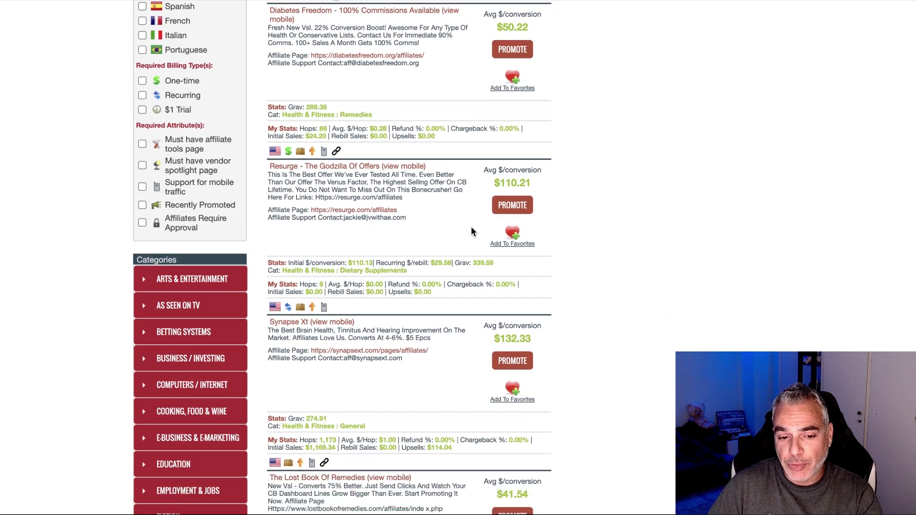
{"action": "scroll", "coordinate": [426, 224], "scroll_direction": "up", "scroll_amount": 1}
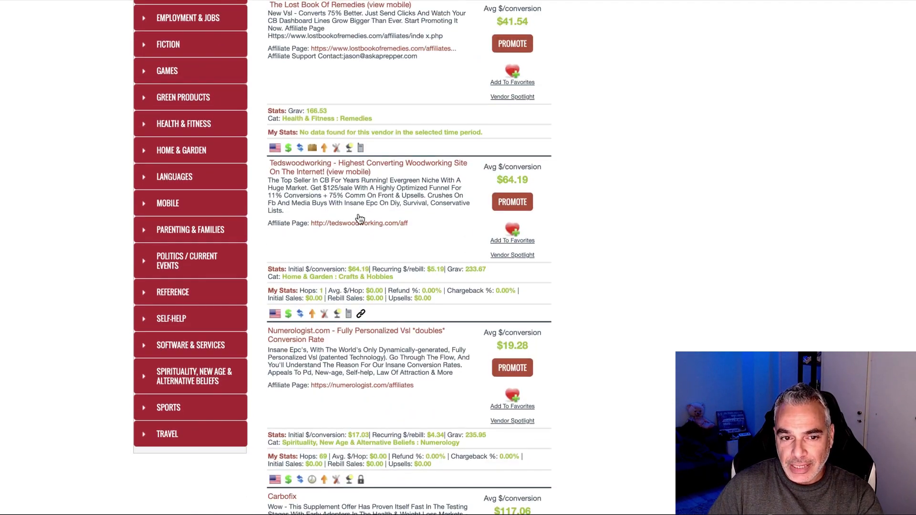
{"action": "scroll", "coordinate": [361, 215], "scroll_direction": "up", "scroll_amount": 20}
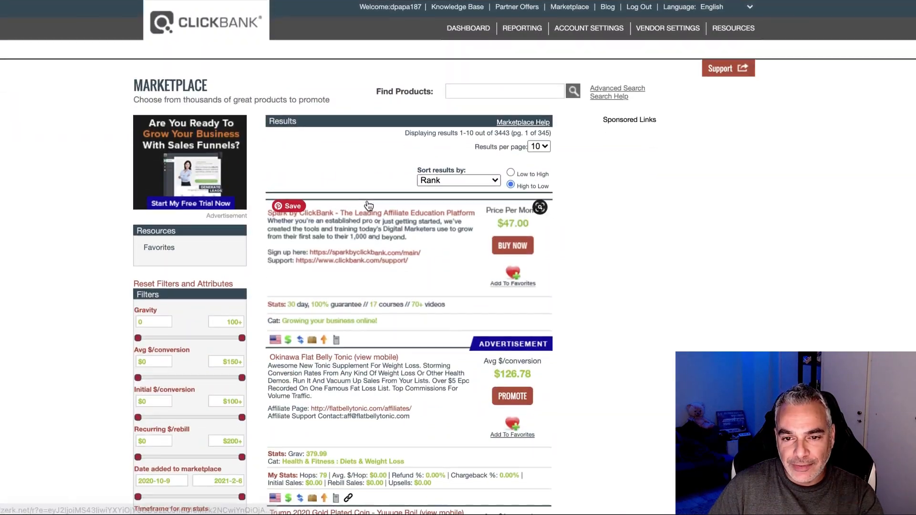
{"action": "scroll", "coordinate": [368, 202], "scroll_direction": "down", "scroll_amount": 6}
{"action": "scroll", "coordinate": [368, 202], "scroll_direction": "down", "scroll_amount": 20}
{"action": "scroll", "coordinate": [367, 203], "scroll_direction": "down", "scroll_amount": 4}
{"action": "scroll", "coordinate": [368, 205], "scroll_direction": "up", "scroll_amount": 20}
{"action": "scroll", "coordinate": [367, 205], "scroll_direction": "down", "scroll_amount": 6}
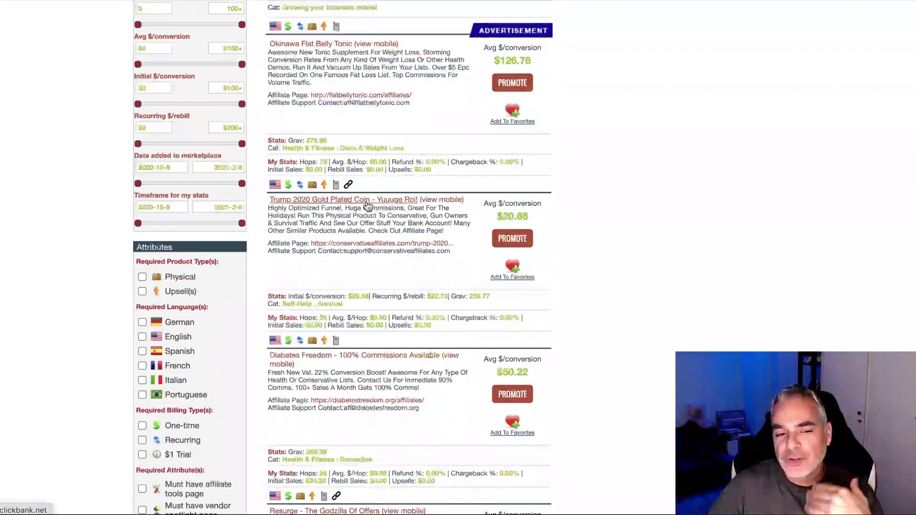
{"action": "scroll", "coordinate": [368, 205], "scroll_direction": "down", "scroll_amount": 12}
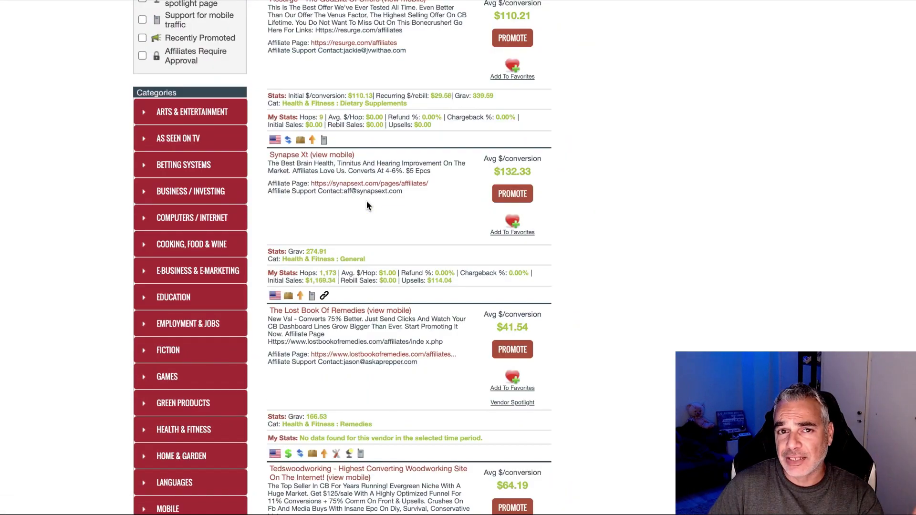
{"action": "scroll", "coordinate": [367, 202], "scroll_direction": "down", "scroll_amount": 3}
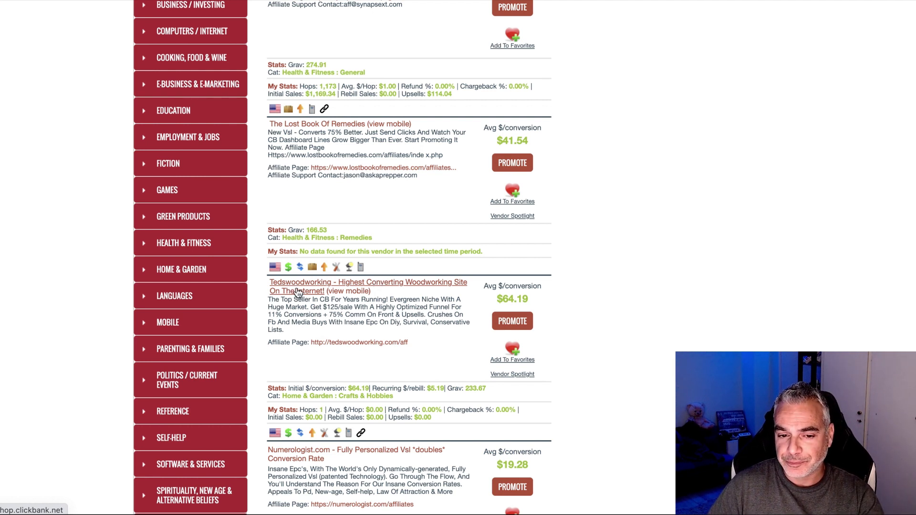
Open the Tedswoodworking affiliate page and scroll down to its Your Affiliate Links section.
{"action": "left_click", "coordinate": [386, 343]}
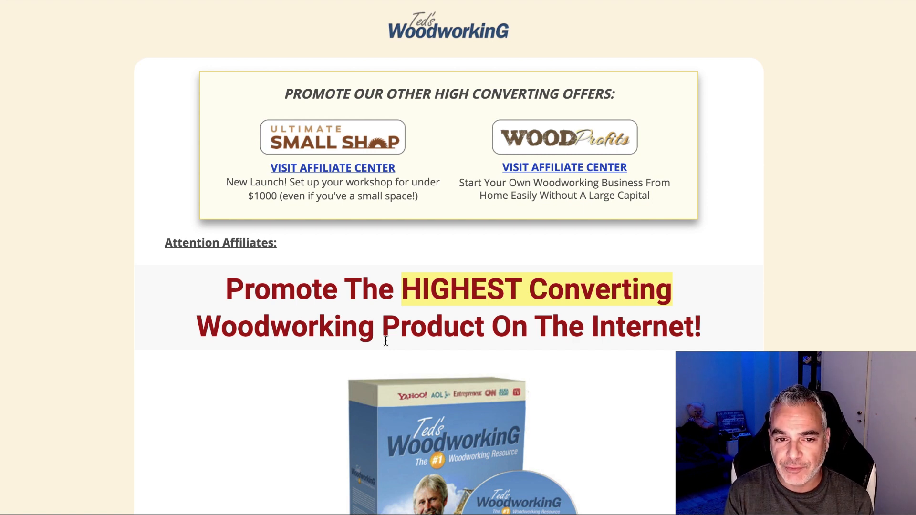
{"action": "scroll", "coordinate": [373, 297], "scroll_direction": "down", "scroll_amount": 10}
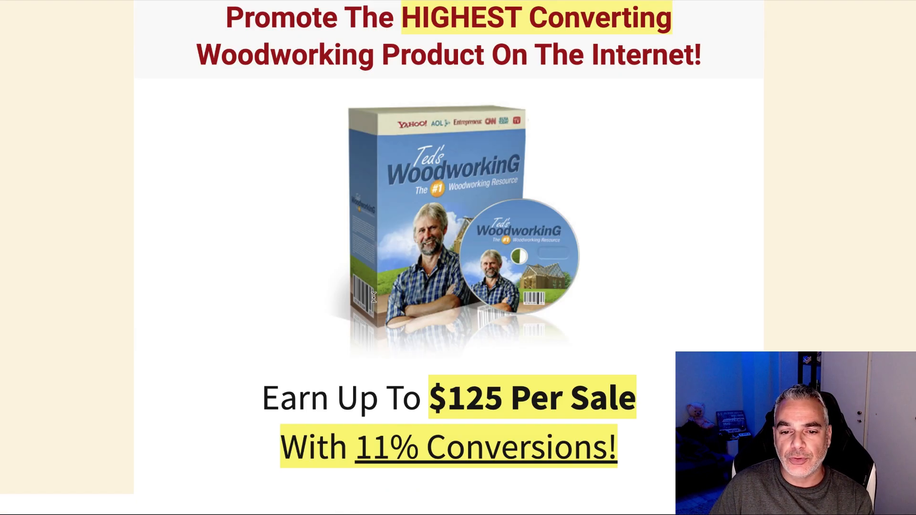
{"action": "scroll", "coordinate": [374, 298], "scroll_direction": "down", "scroll_amount": 6}
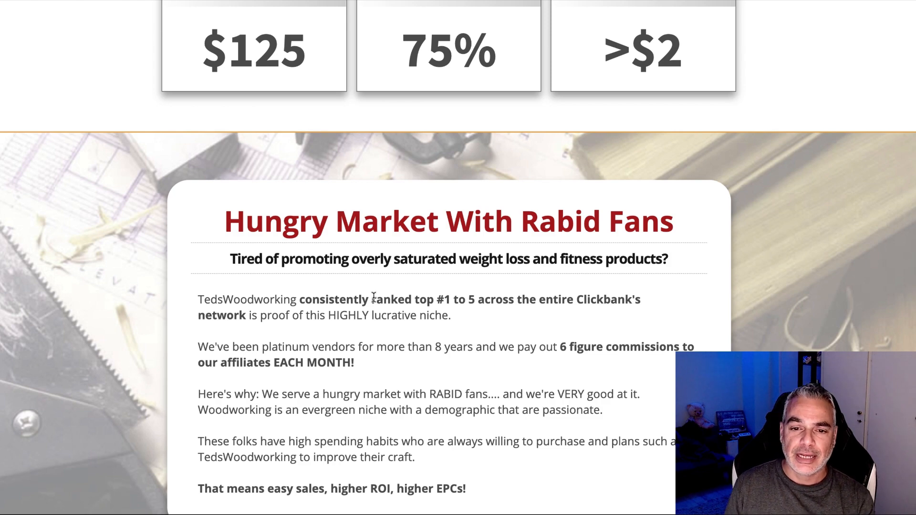
{"action": "scroll", "coordinate": [428, 241], "scroll_direction": "down", "scroll_amount": 10}
{"action": "scroll", "coordinate": [428, 240], "scroll_direction": "up", "scroll_amount": 12}
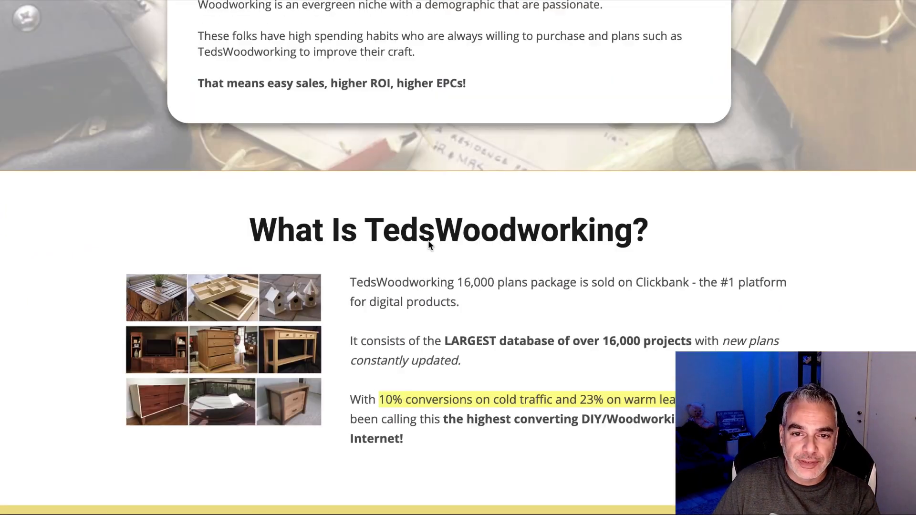
{"action": "scroll", "coordinate": [428, 243], "scroll_direction": "up", "scroll_amount": 9}
{"action": "scroll", "coordinate": [428, 241], "scroll_direction": "down", "scroll_amount": 4}
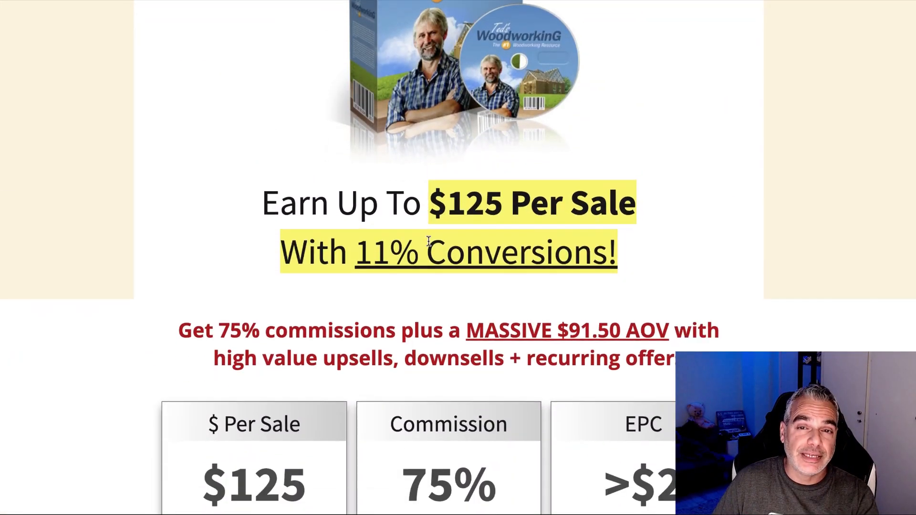
{"action": "scroll", "coordinate": [428, 240], "scroll_direction": "down", "scroll_amount": 11}
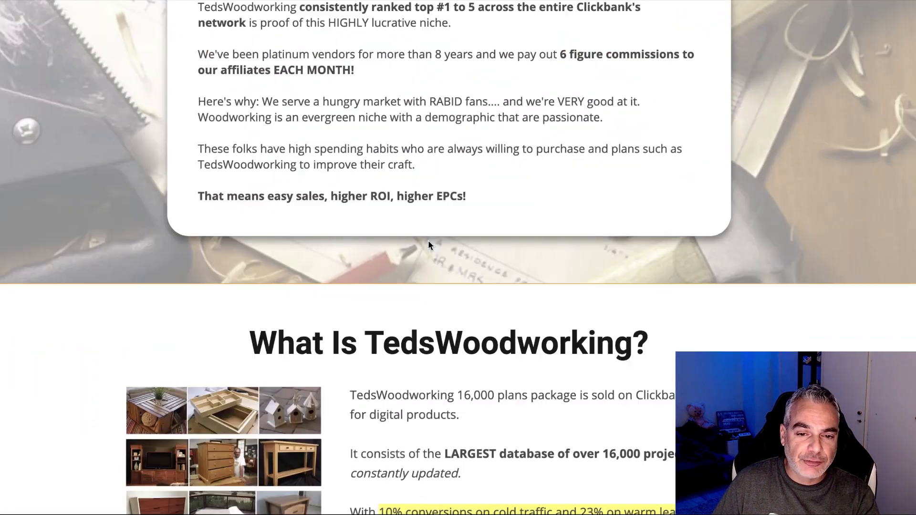
{"action": "scroll", "coordinate": [428, 244], "scroll_direction": "down", "scroll_amount": 4}
{"action": "scroll", "coordinate": [428, 241], "scroll_direction": "up", "scroll_amount": 14}
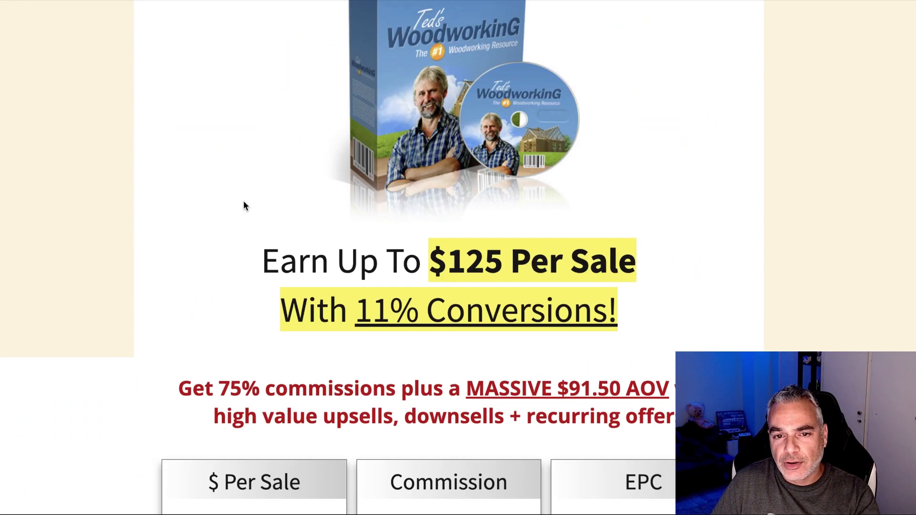
{"action": "scroll", "coordinate": [259, 207], "scroll_direction": "down", "scroll_amount": 16}
{"action": "scroll", "coordinate": [261, 205], "scroll_direction": "down", "scroll_amount": 20}
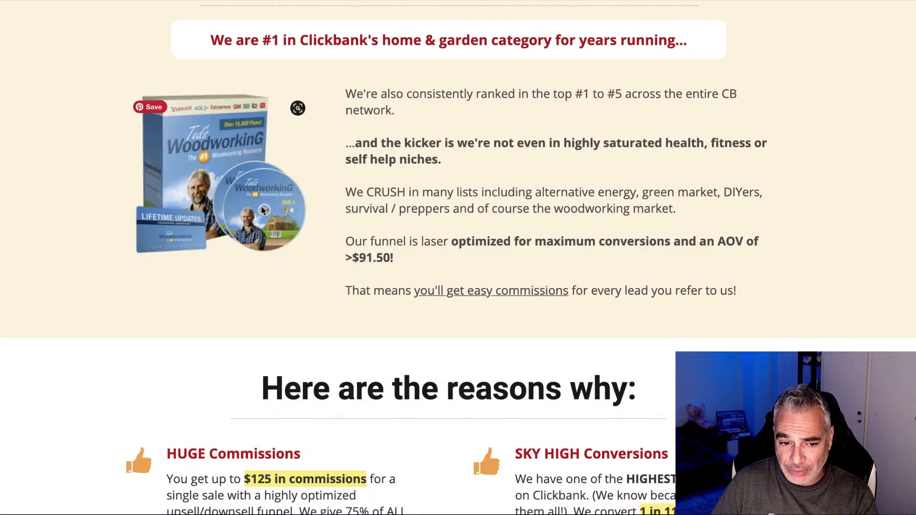
{"action": "scroll", "coordinate": [262, 205], "scroll_direction": "down", "scroll_amount": 20}
{"action": "scroll", "coordinate": [262, 210], "scroll_direction": "down", "scroll_amount": 12}
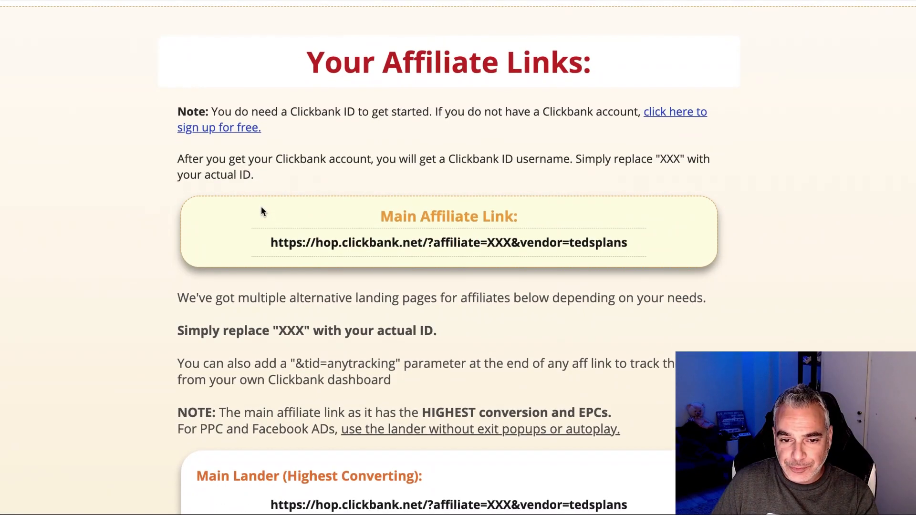
{"action": "scroll", "coordinate": [261, 210], "scroll_direction": "up", "scroll_amount": 4}
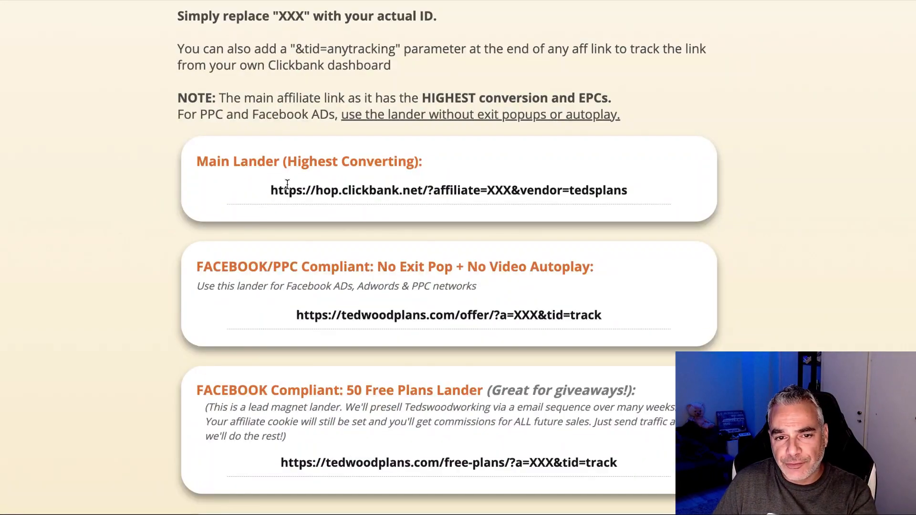
{"action": "scroll", "coordinate": [341, 338], "scroll_direction": "down", "scroll_amount": 5}
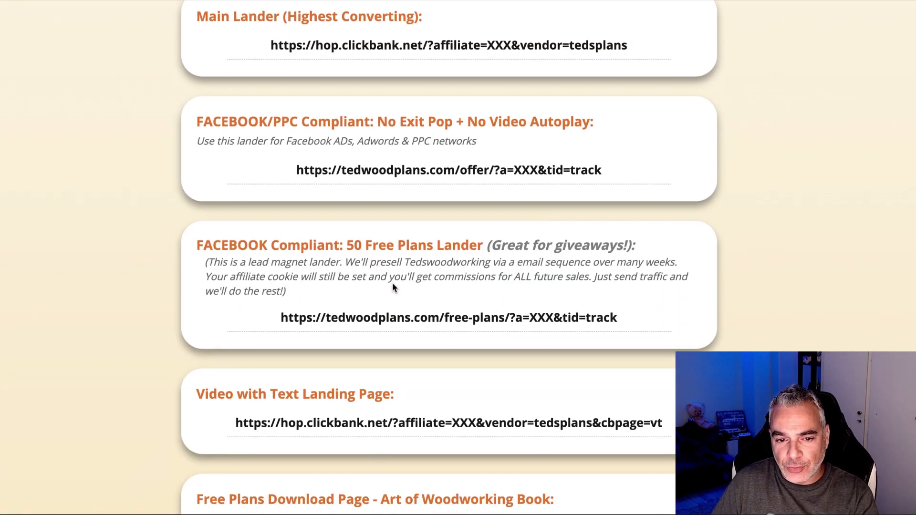
{"action": "scroll", "coordinate": [311, 291], "scroll_direction": "down", "scroll_amount": 1}
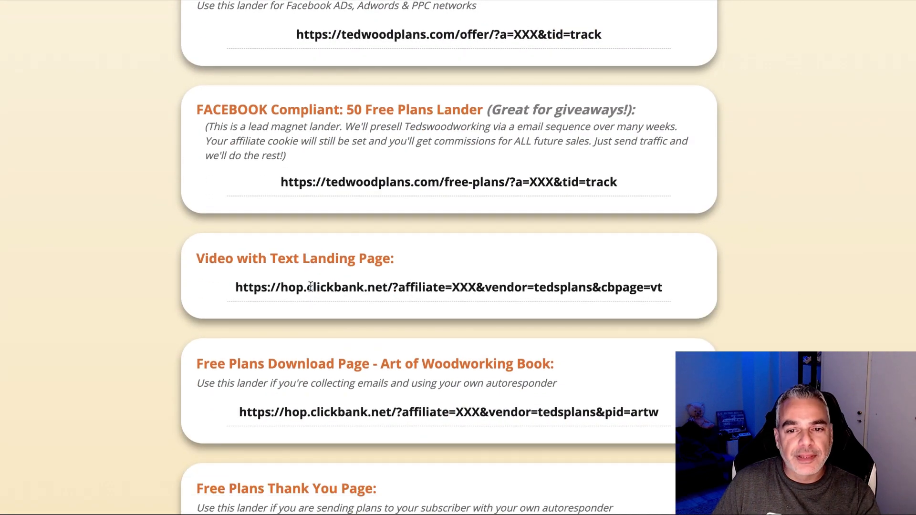
{"action": "scroll", "coordinate": [311, 287], "scroll_direction": "up", "scroll_amount": 1}
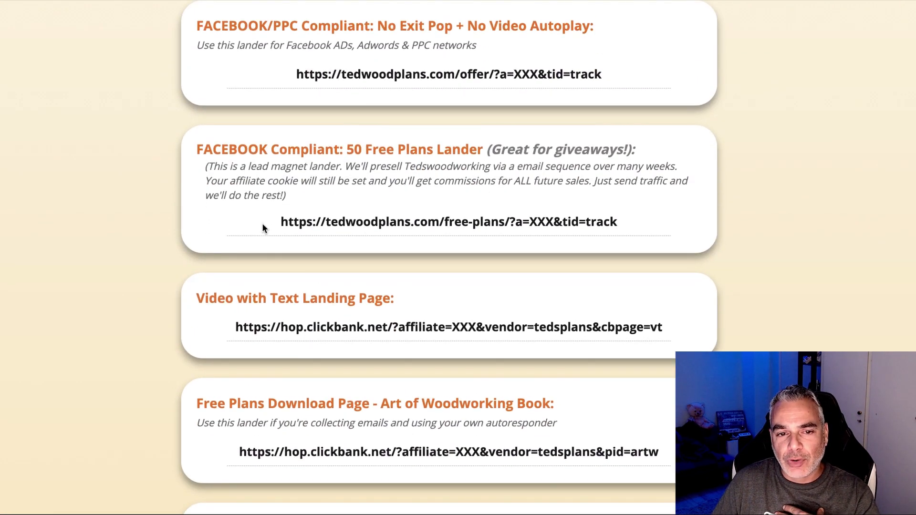
{"action": "scroll", "coordinate": [266, 227], "scroll_direction": "down", "scroll_amount": 4}
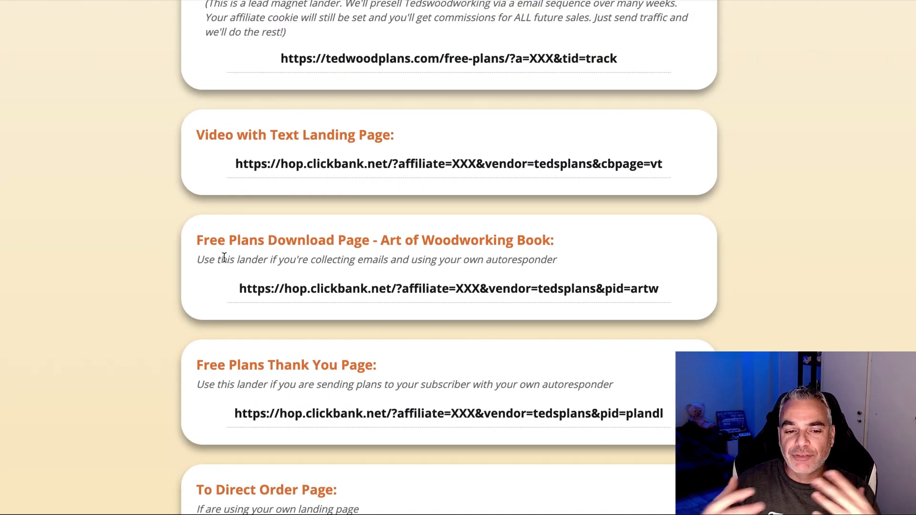
{"action": "scroll", "coordinate": [224, 259], "scroll_direction": "up", "scroll_amount": 7}
{"action": "scroll", "coordinate": [226, 258], "scroll_direction": "down", "scroll_amount": 1}
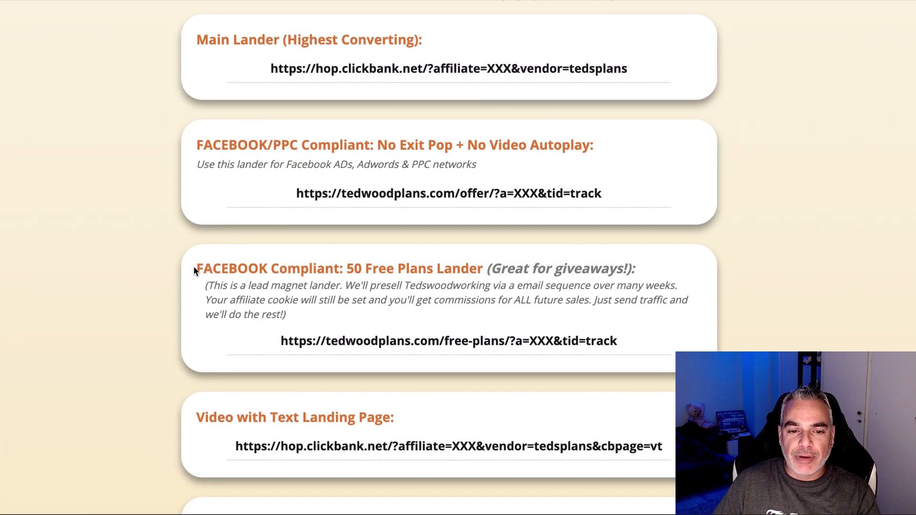
Select the 50 Free Plans Lander heading and its affiliate URL.
{"action": "left_click_drag", "start_coordinate": [354, 266], "coordinate": [486, 265]}
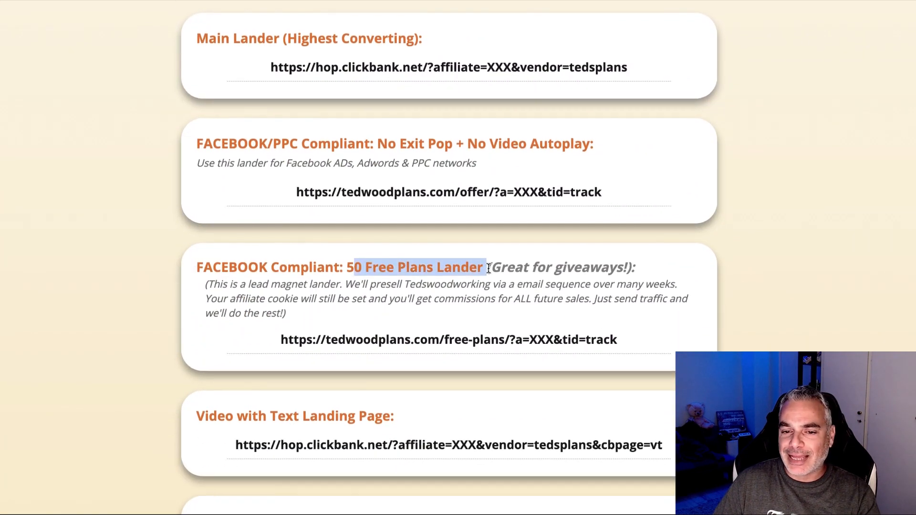
{"action": "scroll", "coordinate": [351, 270], "scroll_direction": "down", "scroll_amount": 1}
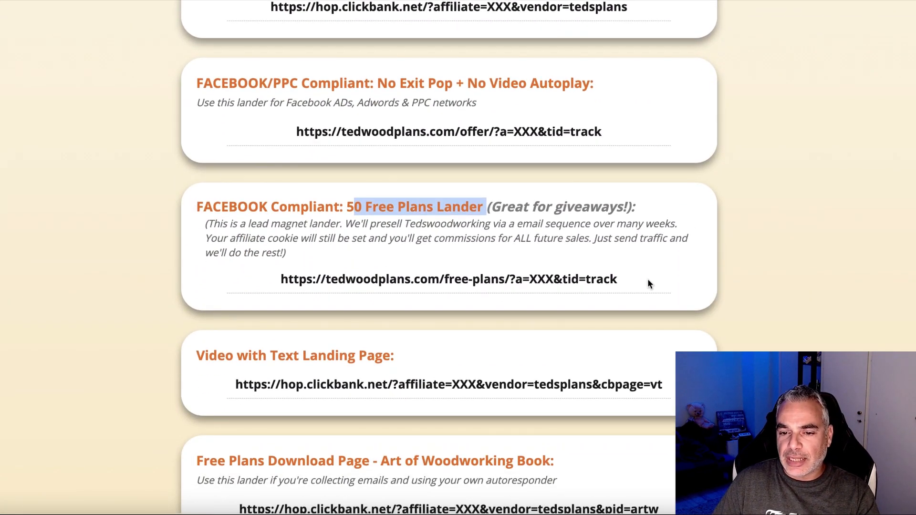
{"action": "left_click_drag", "start_coordinate": [648, 284], "coordinate": [252, 273]}
Open the selected 50 Free Plans Lander URL and scroll through the opt-in page.
{"action": "right_click", "coordinate": [301, 277]}
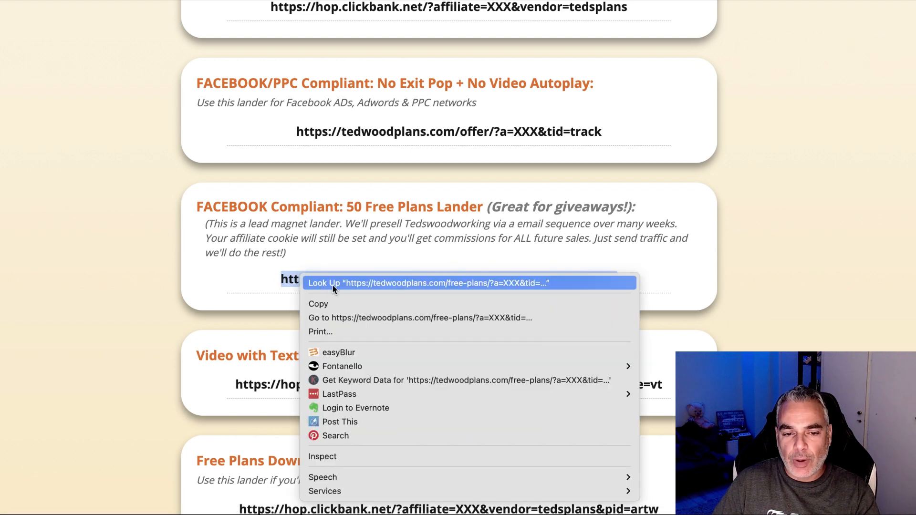
{"action": "left_click", "coordinate": [359, 317]}
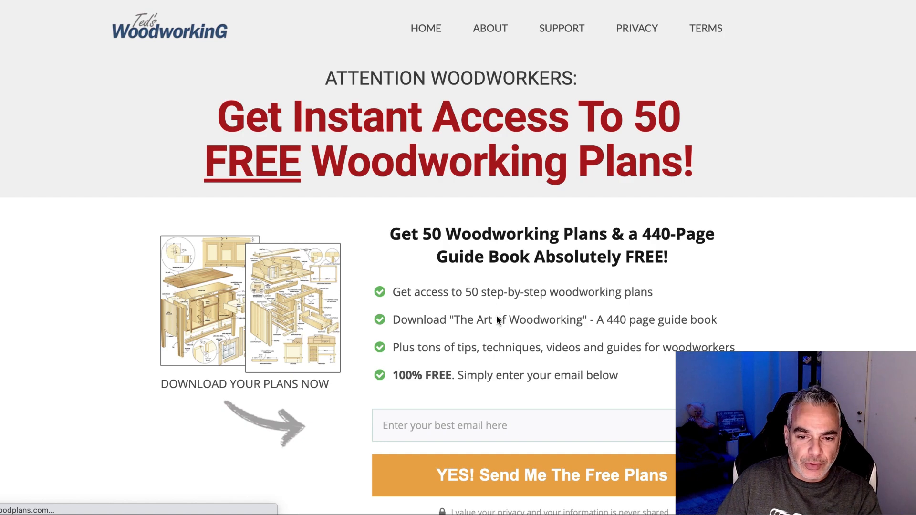
{"action": "scroll", "coordinate": [496, 316], "scroll_direction": "down", "scroll_amount": 2}
{"action": "scroll", "coordinate": [450, 285], "scroll_direction": "up", "scroll_amount": 2}
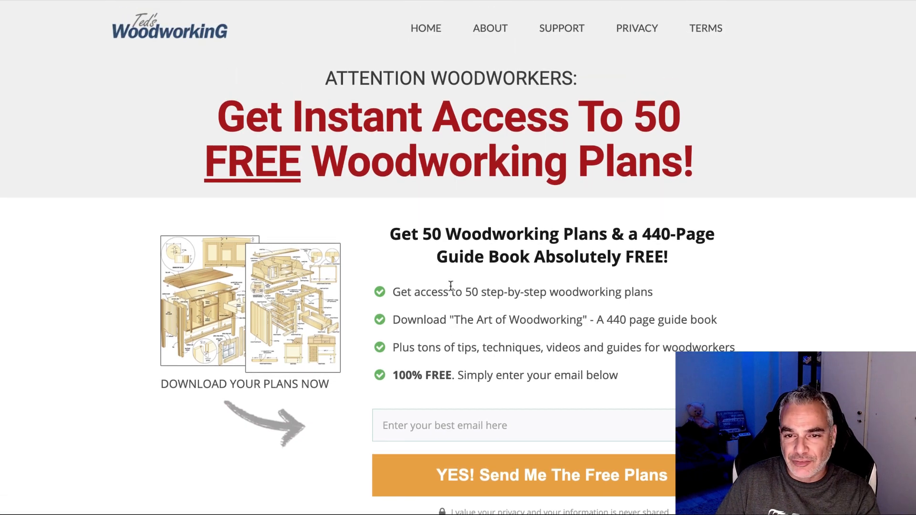
{"action": "scroll", "coordinate": [451, 285], "scroll_direction": "down", "scroll_amount": 5}
{"action": "scroll", "coordinate": [451, 286], "scroll_direction": "up", "scroll_amount": 6}
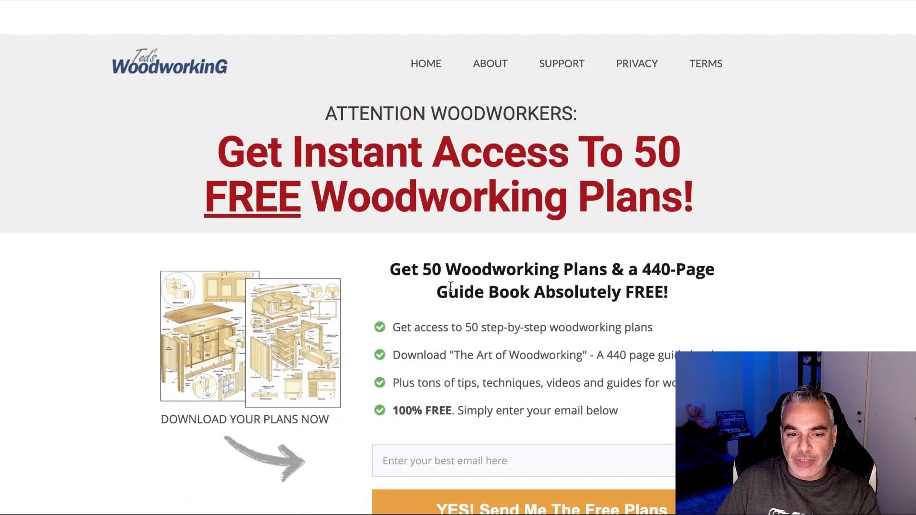
{"action": "scroll", "coordinate": [451, 286], "scroll_direction": "down", "scroll_amount": 4}
{"action": "scroll", "coordinate": [451, 286], "scroll_direction": "up", "scroll_amount": 4}
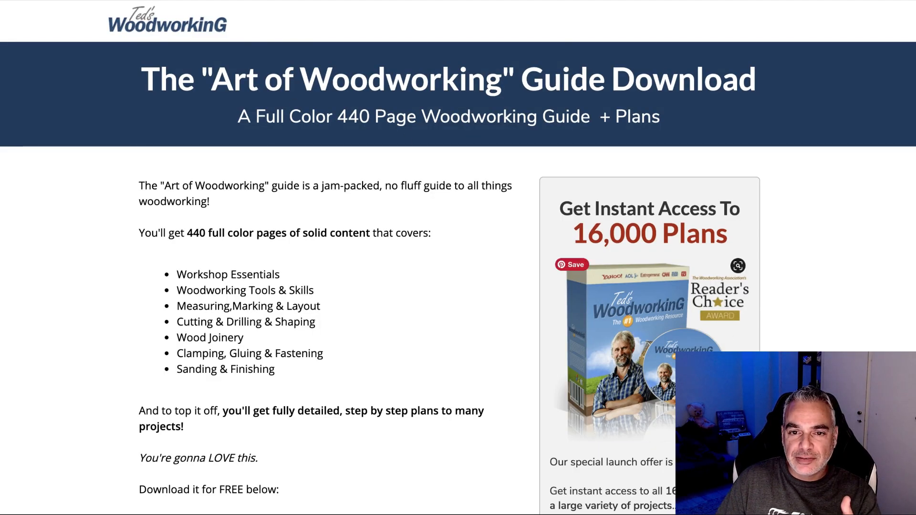
Select the 'Art of Woodworking' guide title and 440-page subtitle text, then clear the selection.
{"action": "scroll", "coordinate": [370, 246], "scroll_direction": "down", "scroll_amount": 3}
{"action": "scroll", "coordinate": [371, 245], "scroll_direction": "down", "scroll_amount": 15}
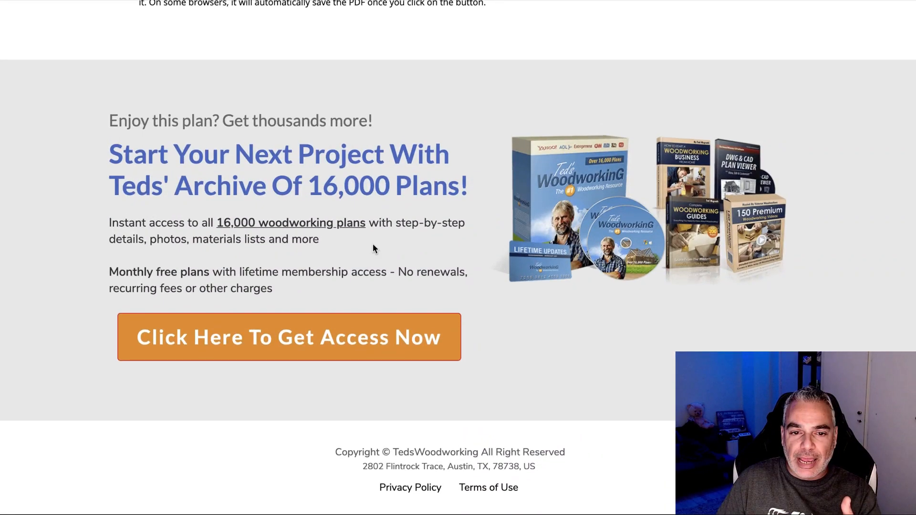
{"action": "scroll", "coordinate": [372, 247], "scroll_direction": "up", "scroll_amount": 20}
{"action": "left_click_drag", "start_coordinate": [142, 85], "coordinate": [737, 96]}
{"action": "left_click_drag", "start_coordinate": [256, 117], "coordinate": [583, 122]}
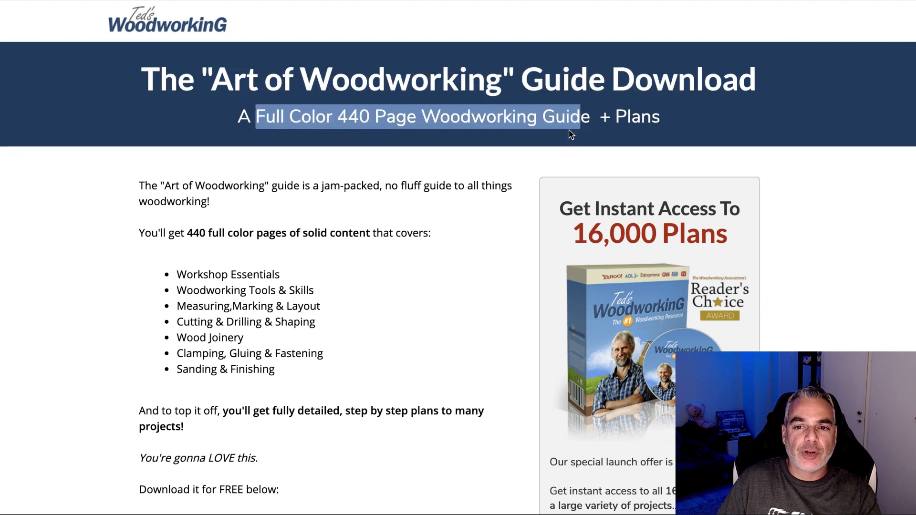
{"action": "scroll", "coordinate": [593, 116], "scroll_direction": "down", "scroll_amount": 2}
{"action": "left_click", "coordinate": [147, 70]}
Download the Art of Woodworking guide PDF with the green Click to Download Guide button.
{"action": "scroll", "coordinate": [143, 78], "scroll_direction": "up", "scroll_amount": 4}
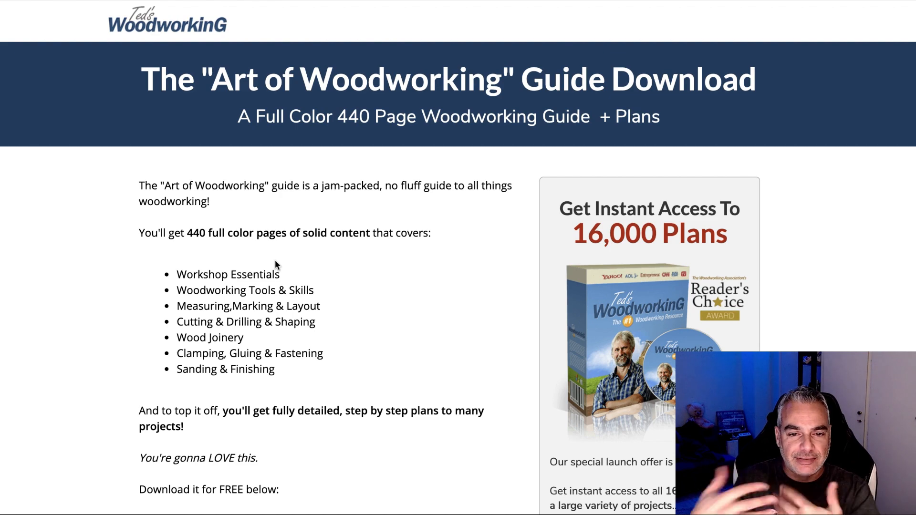
{"action": "scroll", "coordinate": [275, 260], "scroll_direction": "down", "scroll_amount": 10}
{"action": "scroll", "coordinate": [274, 262], "scroll_direction": "up", "scroll_amount": 3}
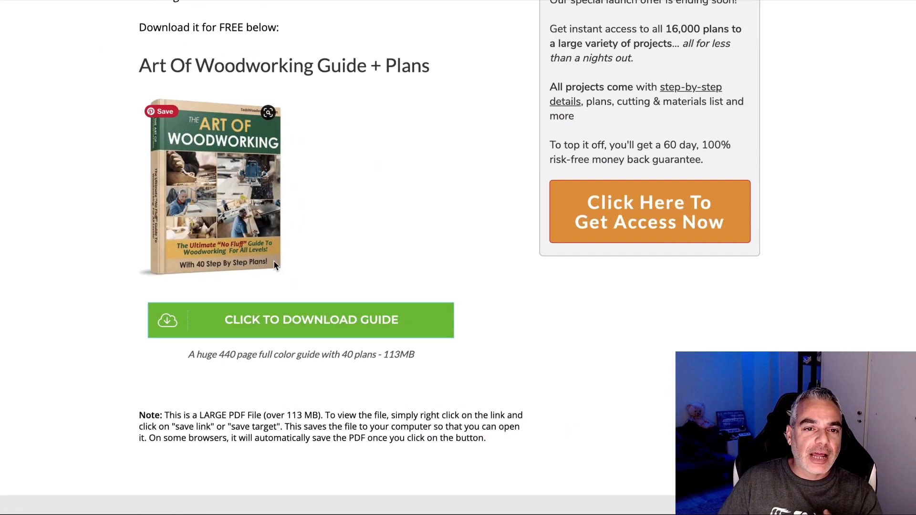
{"action": "scroll", "coordinate": [274, 262], "scroll_direction": "up", "scroll_amount": 5}
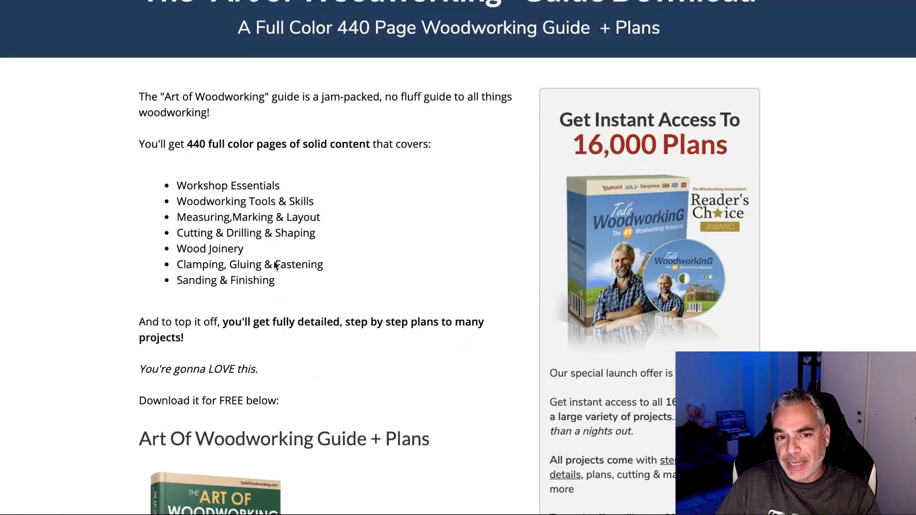
{"action": "scroll", "coordinate": [274, 262], "scroll_direction": "up", "scroll_amount": 3}
{"action": "scroll", "coordinate": [274, 261], "scroll_direction": "down", "scroll_amount": 8}
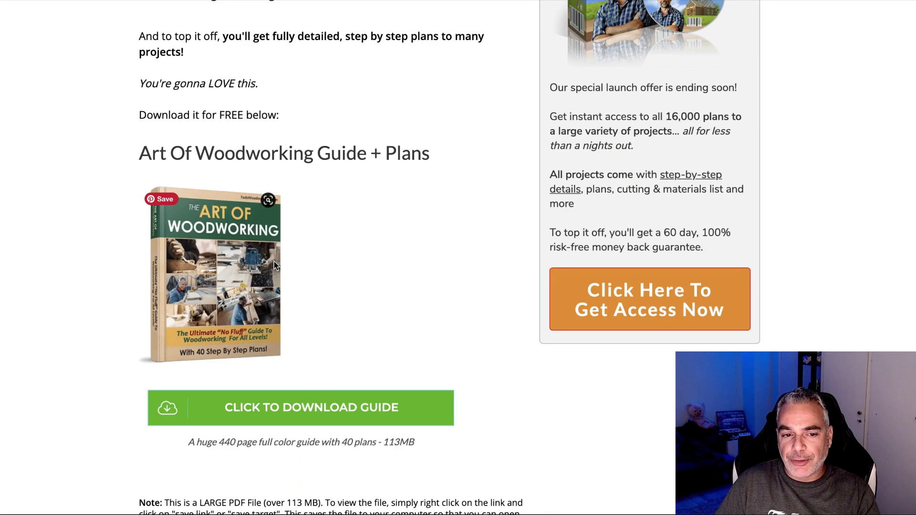
{"action": "scroll", "coordinate": [274, 262], "scroll_direction": "up", "scroll_amount": 1}
{"action": "scroll", "coordinate": [274, 261], "scroll_direction": "down", "scroll_amount": 1}
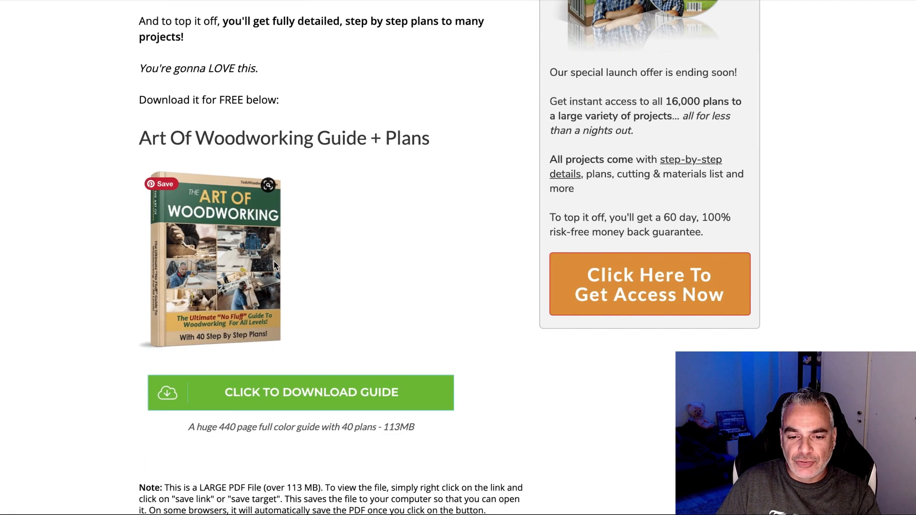
{"action": "scroll", "coordinate": [489, 276], "scroll_direction": "up", "scroll_amount": 4}
{"action": "scroll", "coordinate": [482, 260], "scroll_direction": "up", "scroll_amount": 2}
{"action": "scroll", "coordinate": [477, 260], "scroll_direction": "down", "scroll_amount": 10}
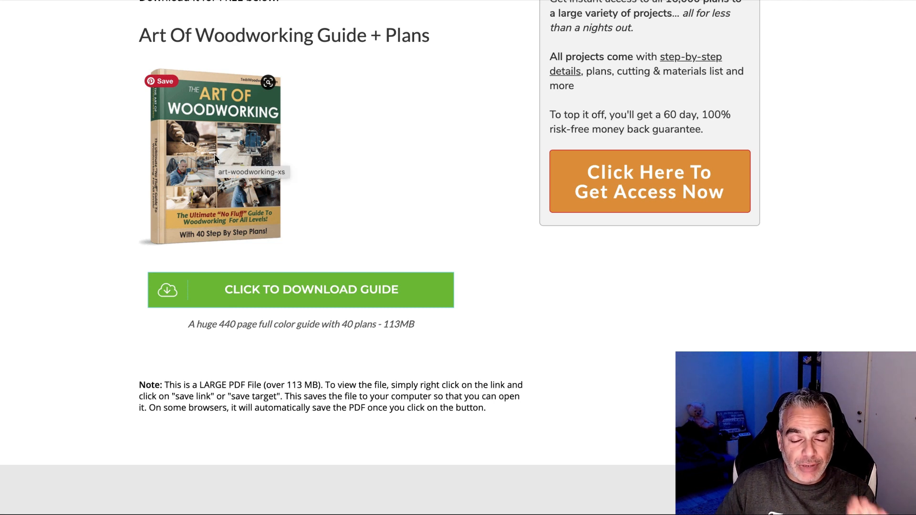
{"action": "left_click", "coordinate": [314, 297]}
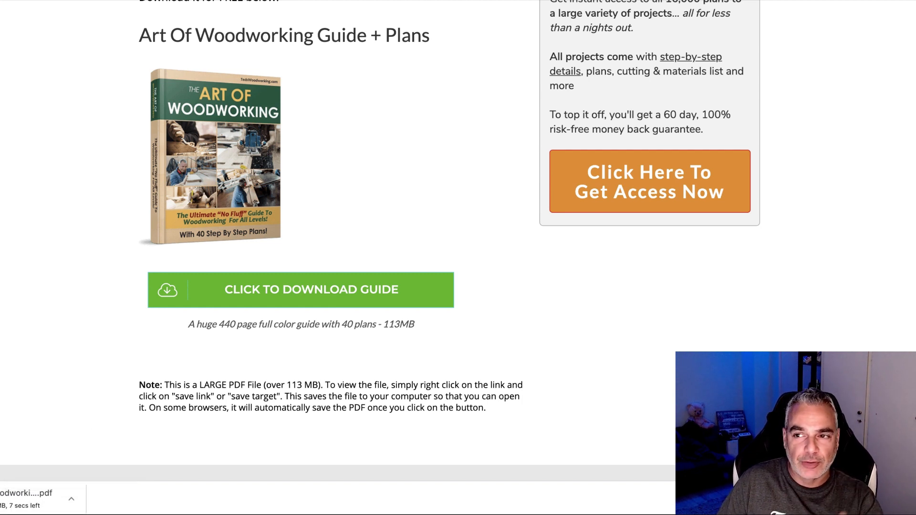
Go to the Dropbox website in a new browser tab.
{"action": "key", "text": "super+t"}
{"action": "type", "text": "drop"}
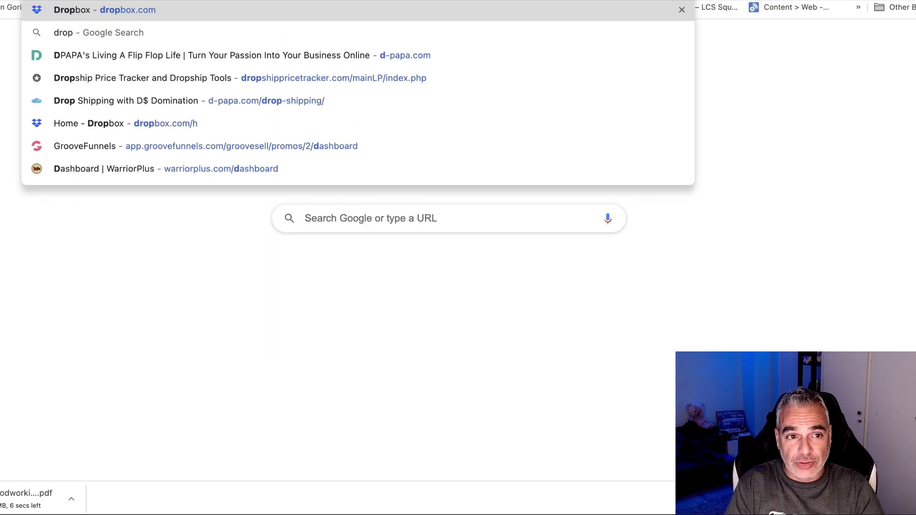
{"action": "key", "text": "Return"}
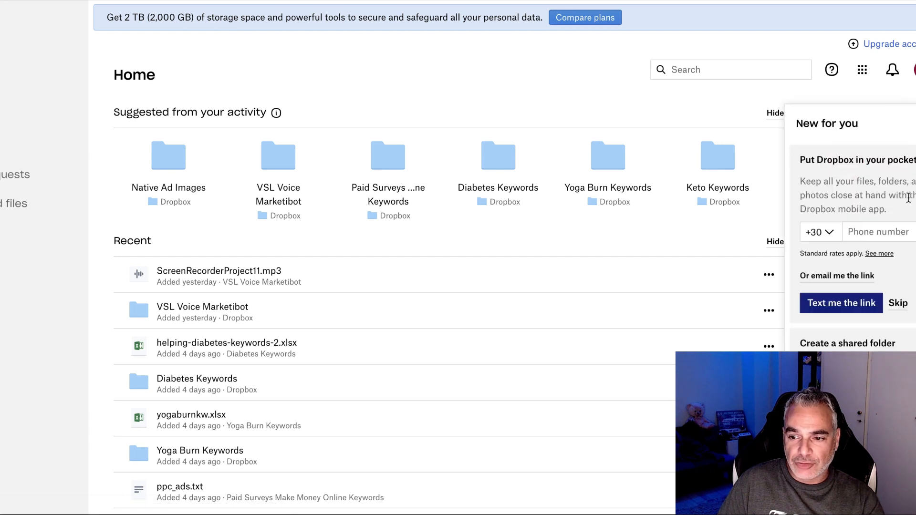
Skip the mobile app promotion, close the New for you panel, and start a file upload.
{"action": "left_click", "coordinate": [902, 307]}
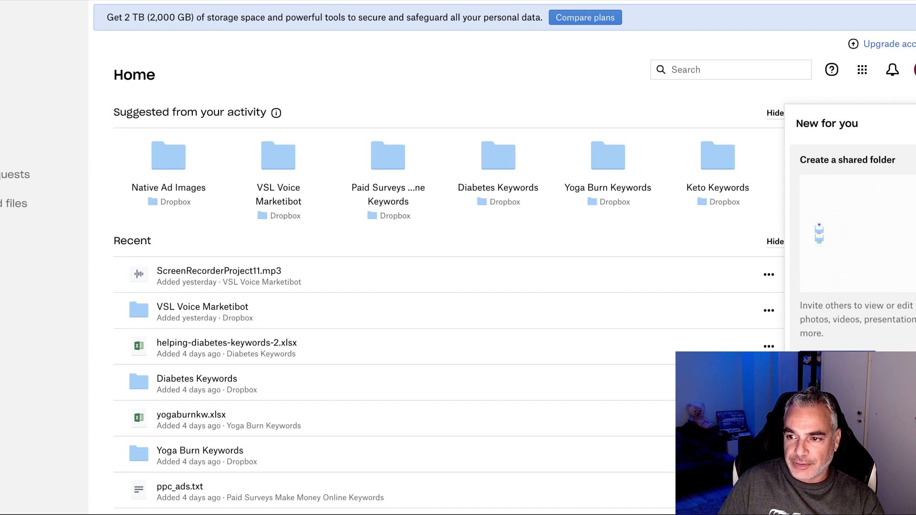
{"action": "left_click", "coordinate": [902, 361]}
{"action": "left_click", "coordinate": [858, 160]}
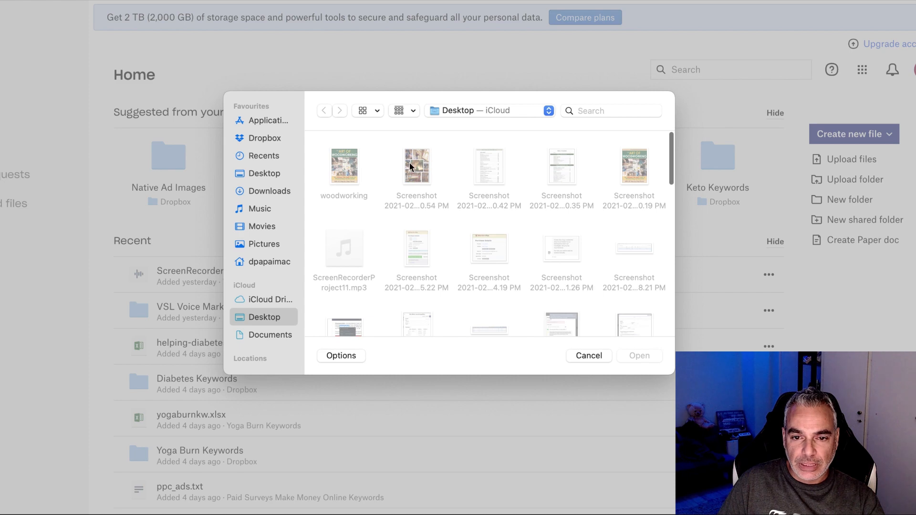
Pick ArtofWoodworking_40_Projects (3).pdf from the Downloads folder for upload.
{"action": "left_click", "coordinate": [274, 190]}
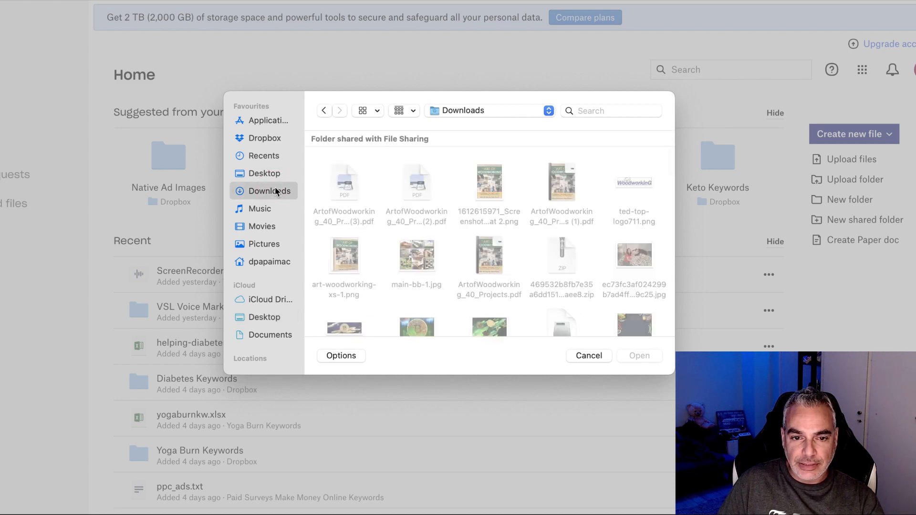
{"action": "left_click", "coordinate": [344, 187]}
{"action": "left_click", "coordinate": [626, 355]}
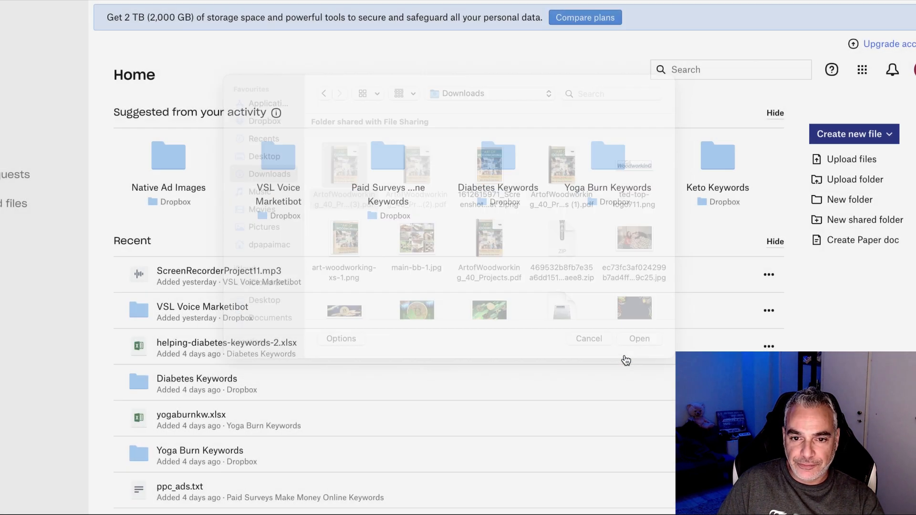
Create a 'Woodworking PDF' folder as the destination and upload the PDF into it.
{"action": "left_click", "coordinate": [317, 375]}
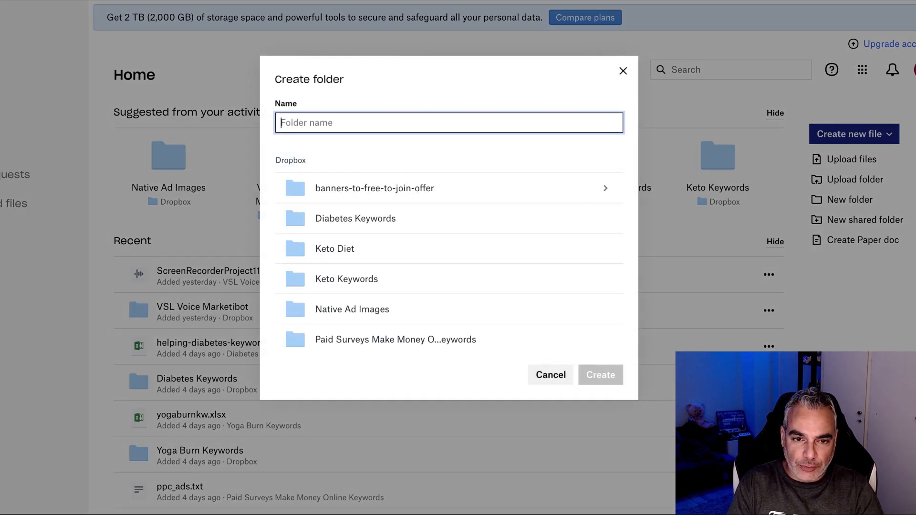
{"action": "type", "text": "Woodworking PDF"}
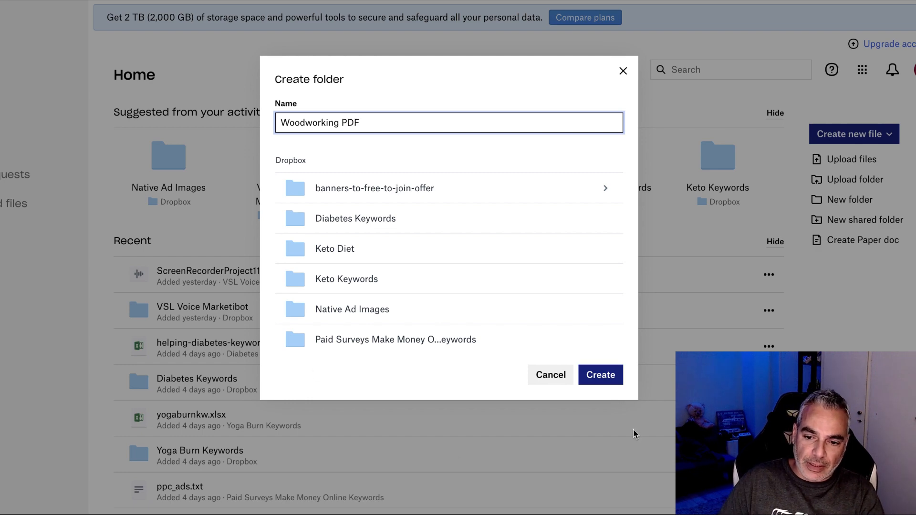
{"action": "left_click", "coordinate": [600, 374]}
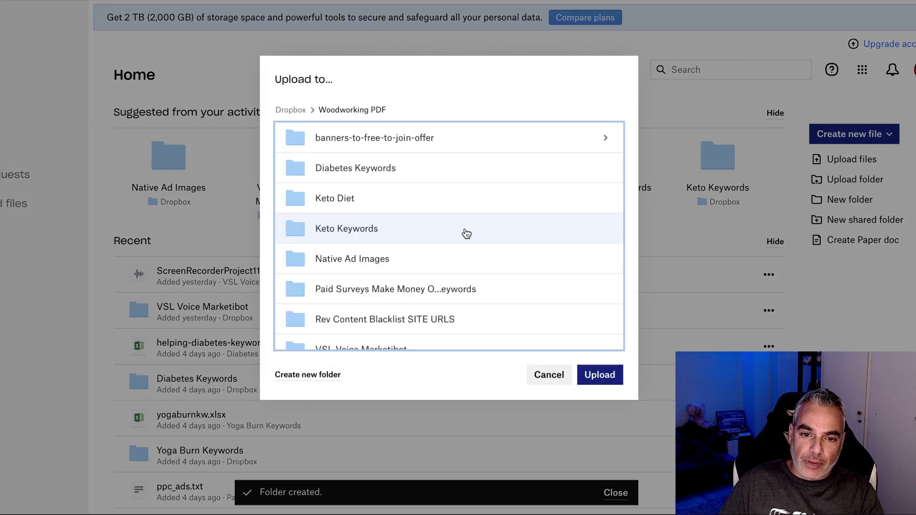
{"action": "left_click", "coordinate": [600, 375]}
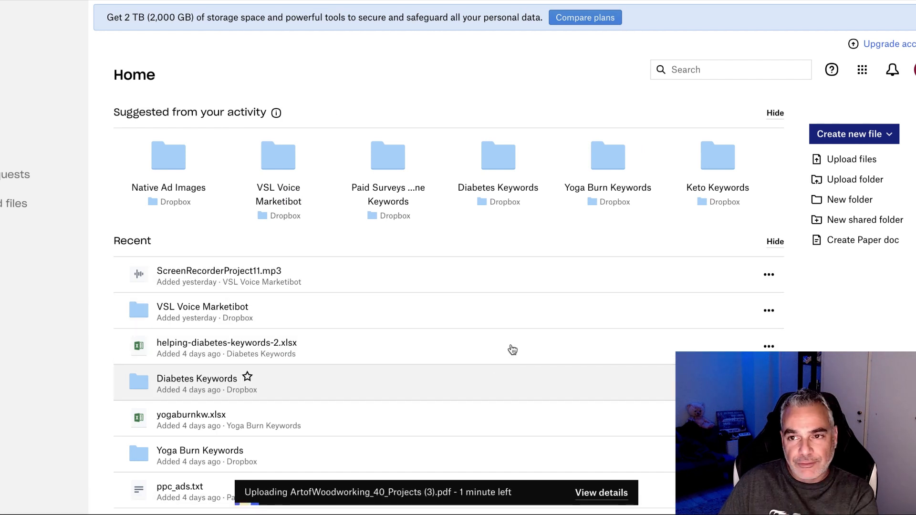
Switch to the GroovePages tab and go to the Manage Sites And Funnels list.
{"action": "key", "text": "ctrl+Tab"}
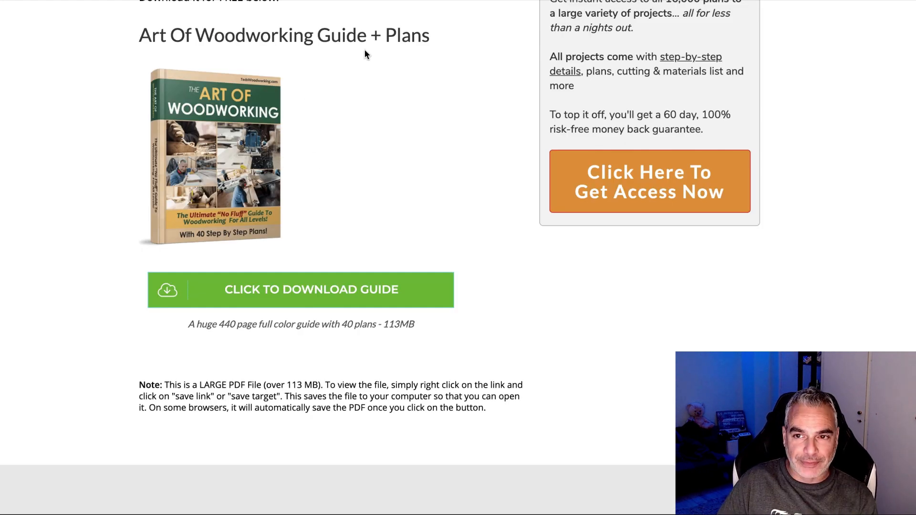
{"action": "key", "text": "ctrl+Tab"}
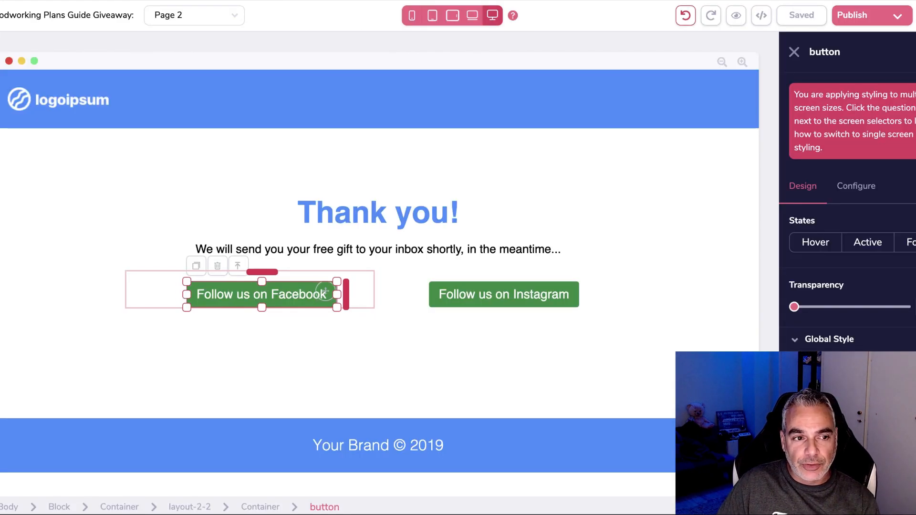
{"action": "left_click", "coordinate": [75, 124]}
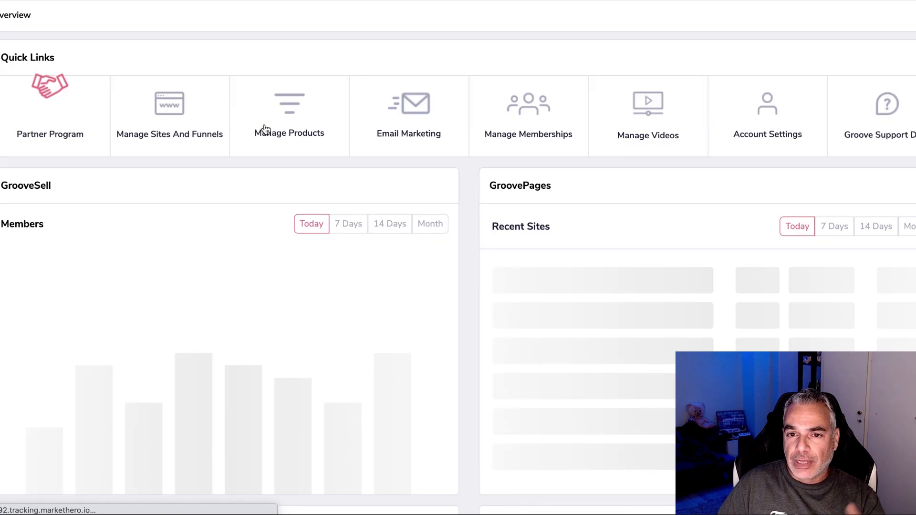
{"action": "left_click", "coordinate": [170, 117]}
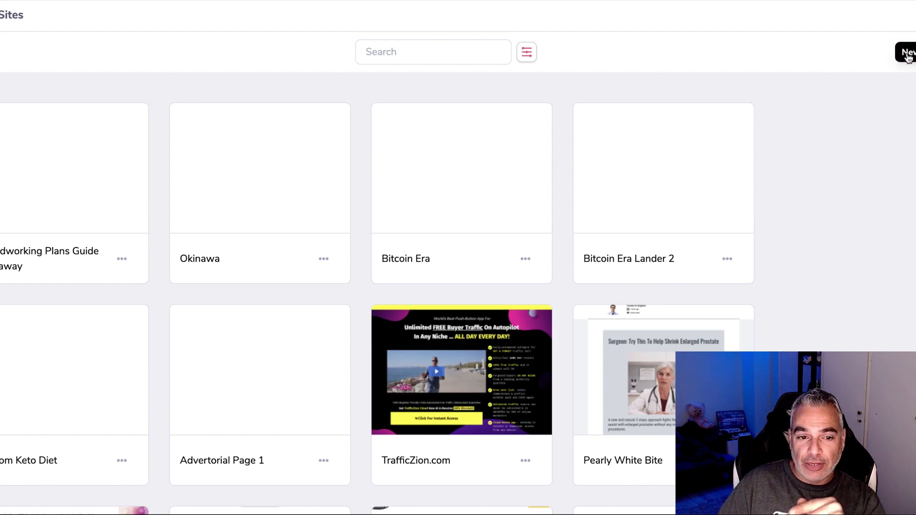
Begin a new site from the Home page template, then cancel the New site dialog.
{"action": "left_click", "coordinate": [908, 53]}
{"action": "scroll", "coordinate": [659, 371], "scroll_direction": "down", "scroll_amount": 3}
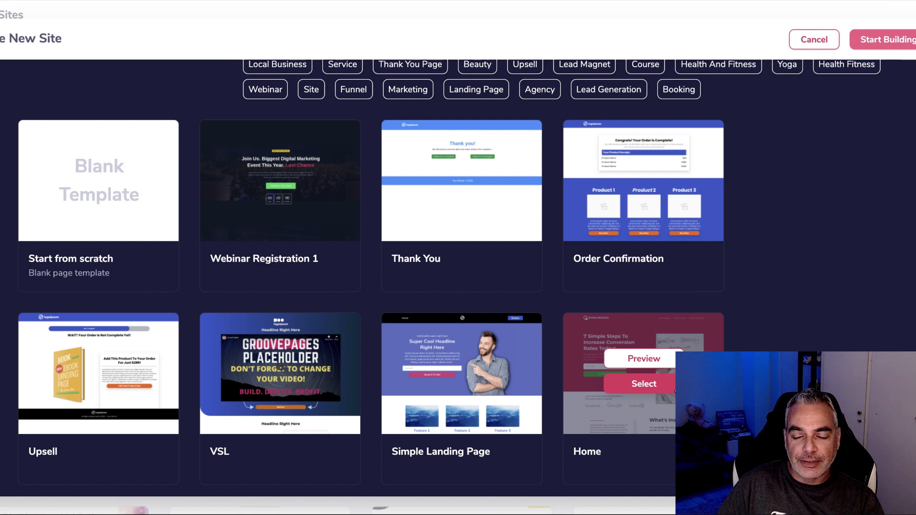
{"action": "left_click", "coordinate": [670, 387]}
{"action": "left_click", "coordinate": [430, 273]}
{"action": "left_click", "coordinate": [613, 204]}
Open the Woodworking Plans Guide Giveaway site's Home page in the editor.
{"action": "scroll", "coordinate": [458, 239], "scroll_direction": "up", "scroll_amount": 3}
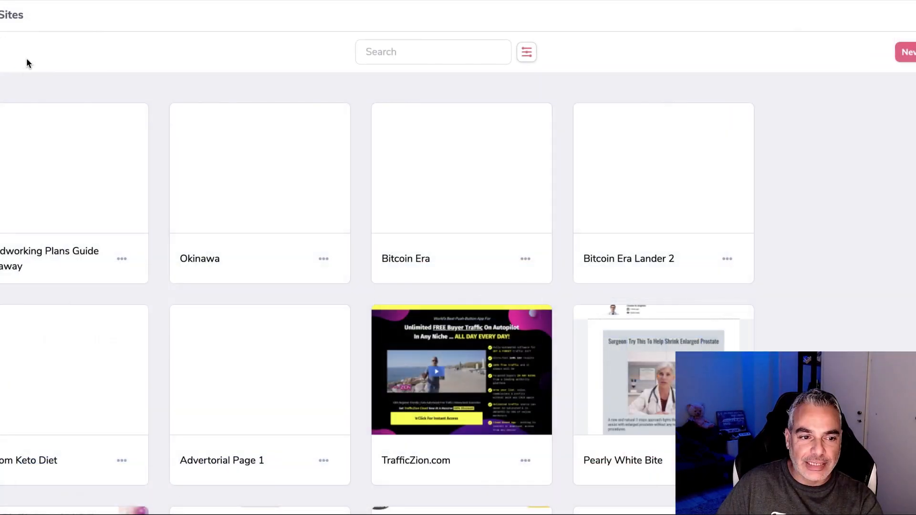
{"action": "mouse_move", "coordinate": [58, 180]}
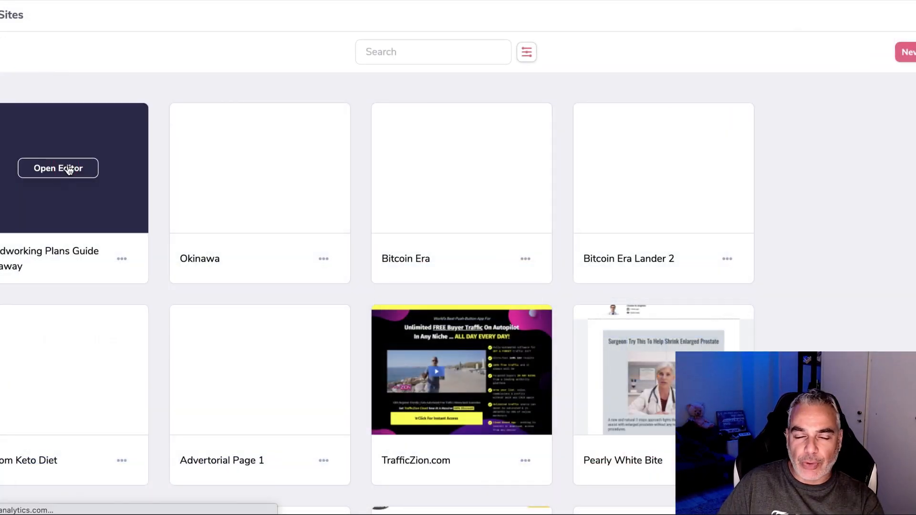
{"action": "left_click", "coordinate": [70, 169]}
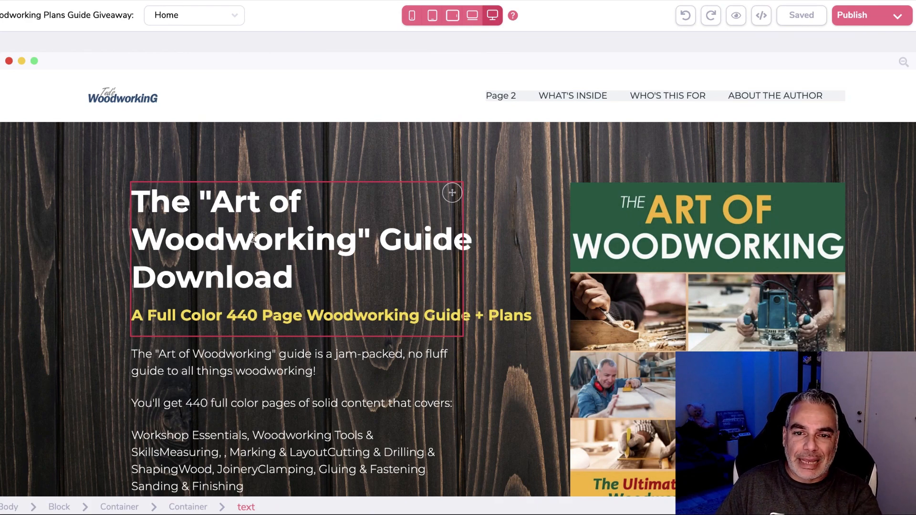
Open the Home page hero block's settings and scroll to its Background styling options.
{"action": "scroll", "coordinate": [532, 256], "scroll_direction": "down", "scroll_amount": 4}
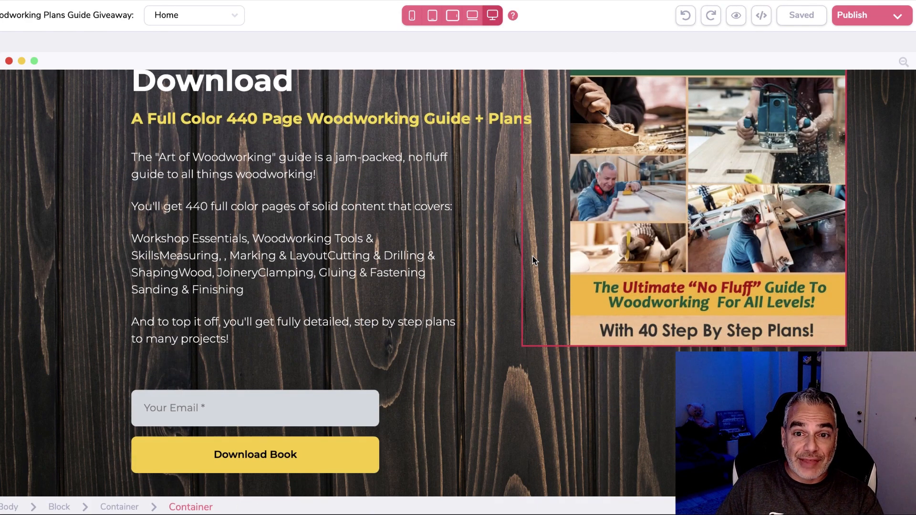
{"action": "scroll", "coordinate": [532, 256], "scroll_direction": "up", "scroll_amount": 4}
{"action": "scroll", "coordinate": [532, 256], "scroll_direction": "down", "scroll_amount": 5}
{"action": "scroll", "coordinate": [532, 256], "scroll_direction": "up", "scroll_amount": 5}
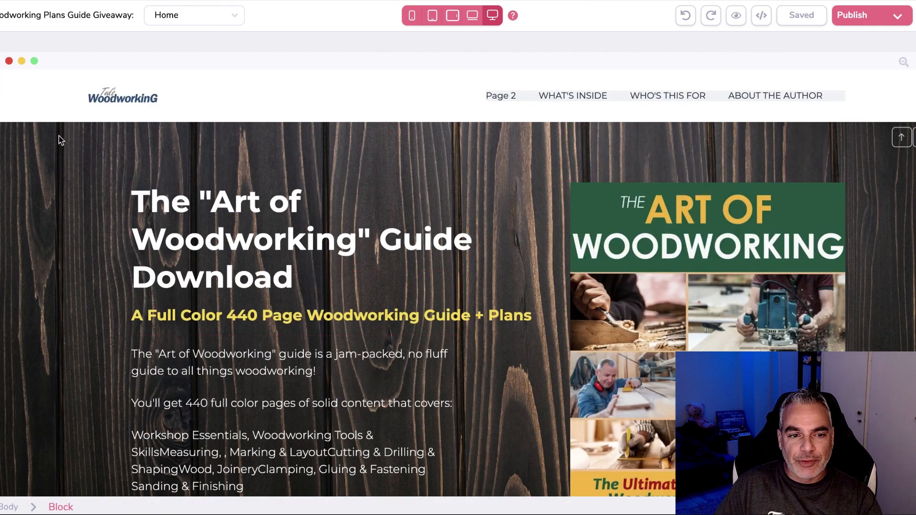
{"action": "left_click", "coordinate": [6, 149]}
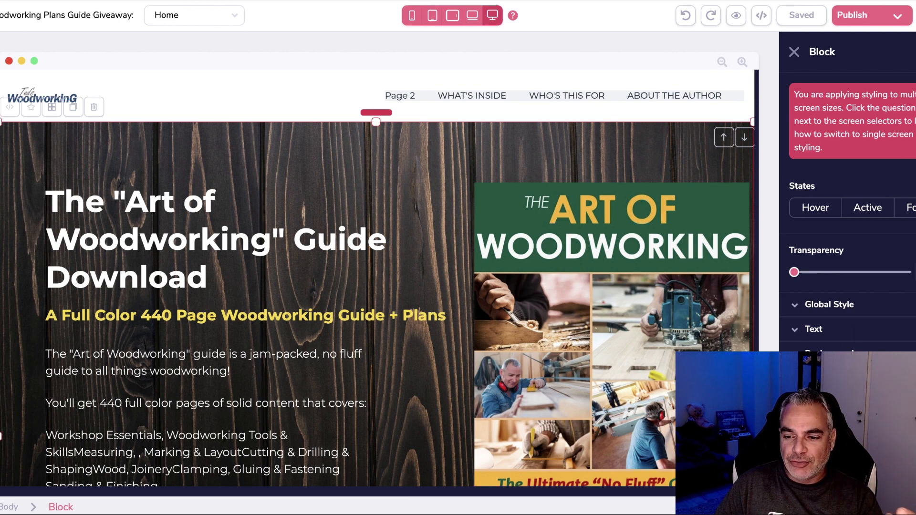
{"action": "scroll", "coordinate": [847, 212], "scroll_direction": "down", "scroll_amount": 1}
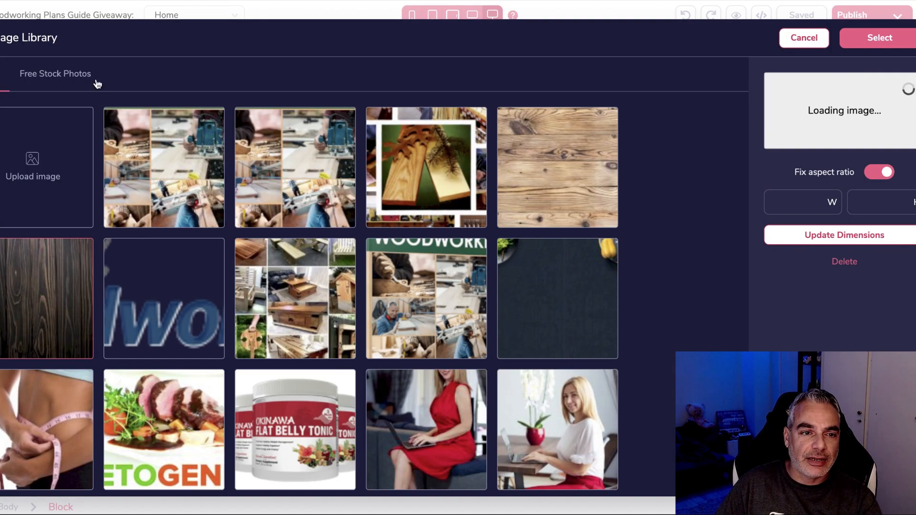
Search Free Stock Photos for woodworking images, browse the results, then cancel the library.
{"action": "left_click", "coordinate": [73, 77]}
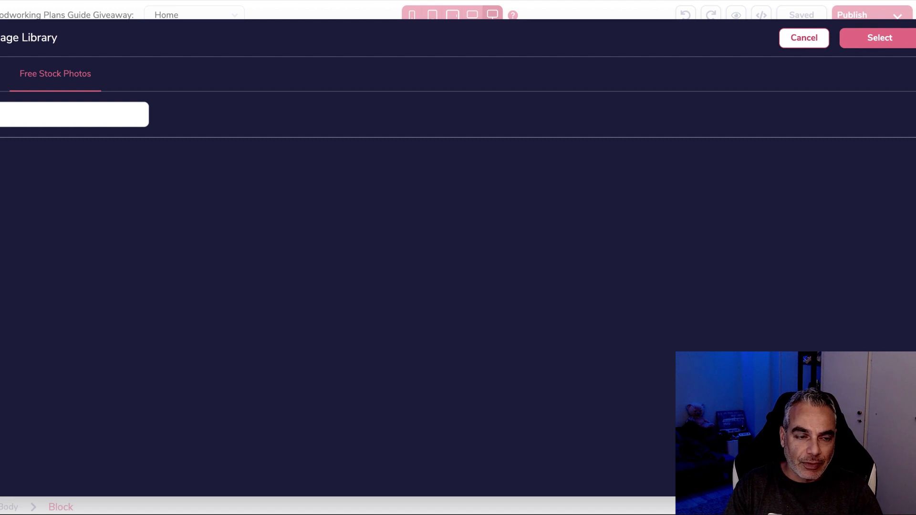
{"action": "type", "text": "woodwokring"}
{"action": "key", "text": "BackSpace"}
{"action": "key", "text": "BackSpace"}
{"action": "key", "text": "BackSpace"}
{"action": "key", "text": "BackSpace"}
{"action": "key", "text": "BackSpace"}
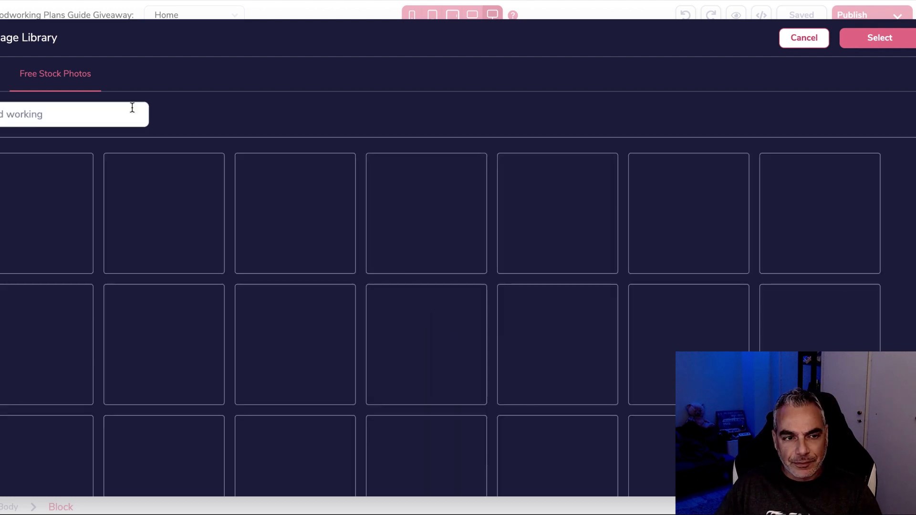
{"action": "scroll", "coordinate": [719, 277], "scroll_direction": "down", "scroll_amount": 3}
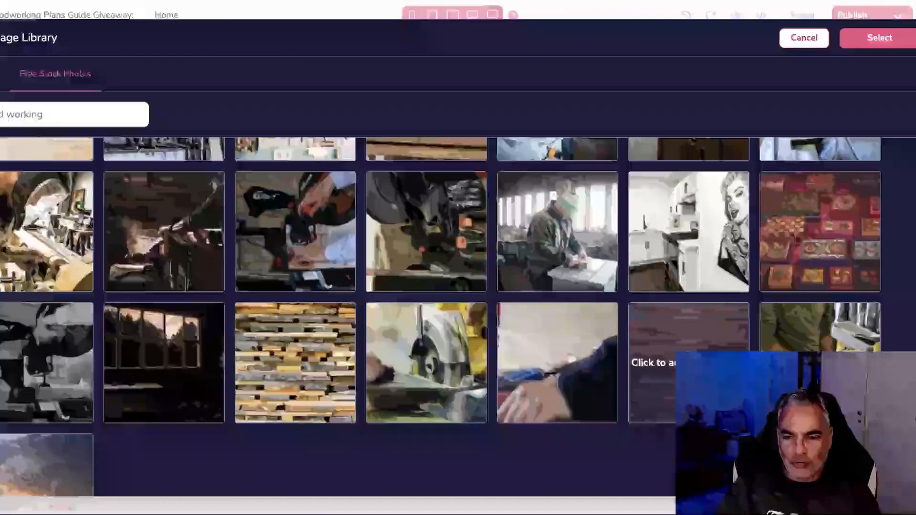
{"action": "scroll", "coordinate": [187, 419], "scroll_direction": "up", "scroll_amount": 3}
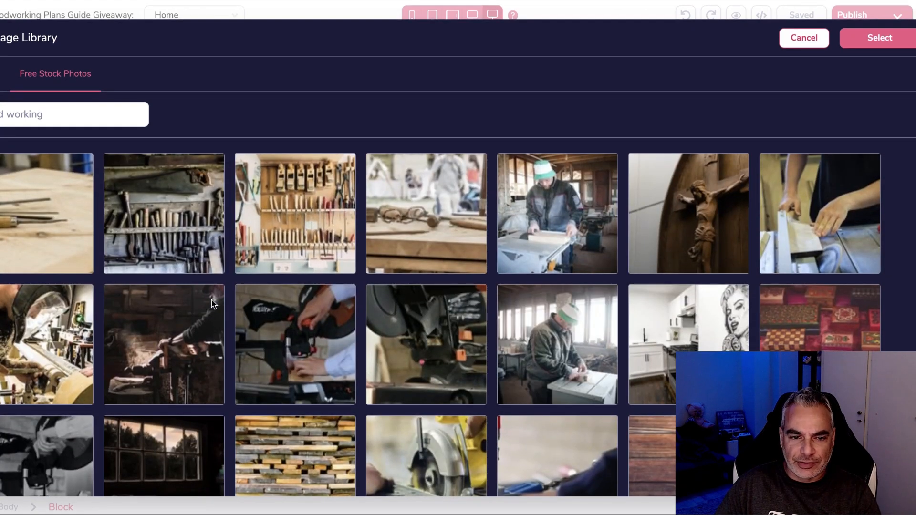
{"action": "left_click", "coordinate": [804, 38]}
{"action": "scroll", "coordinate": [99, 220], "scroll_direction": "down", "scroll_amount": 10}
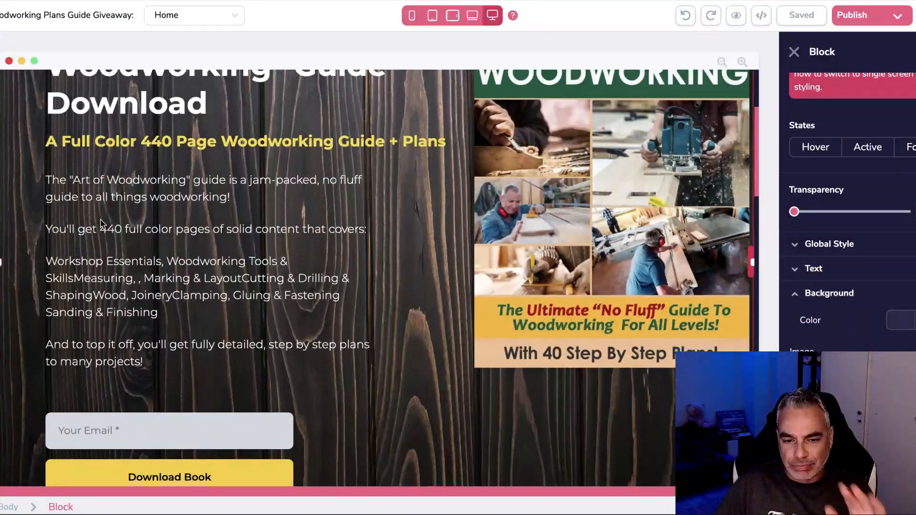
{"action": "scroll", "coordinate": [221, 207], "scroll_direction": "up", "scroll_amount": 10}
{"action": "scroll", "coordinate": [262, 210], "scroll_direction": "up", "scroll_amount": 1}
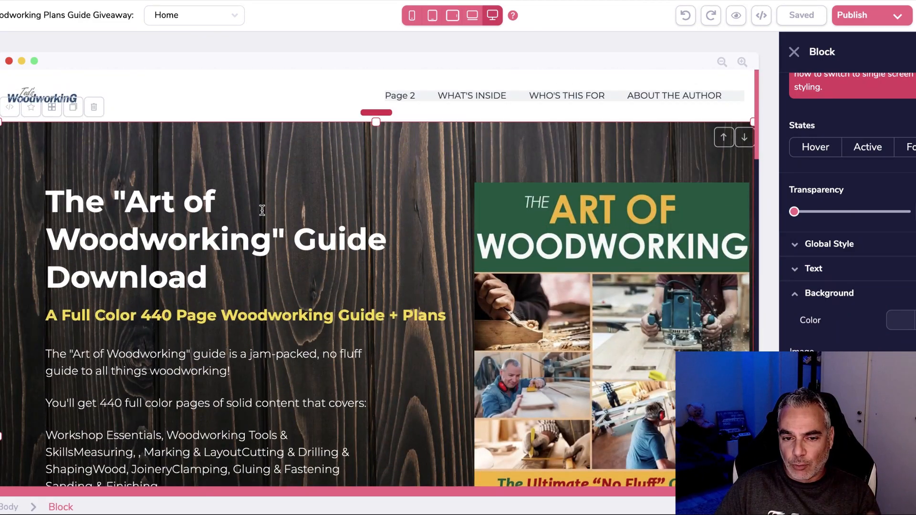
{"action": "scroll", "coordinate": [345, 143], "scroll_direction": "down", "scroll_amount": 5}
{"action": "scroll", "coordinate": [847, 201], "scroll_direction": "down", "scroll_amount": 3}
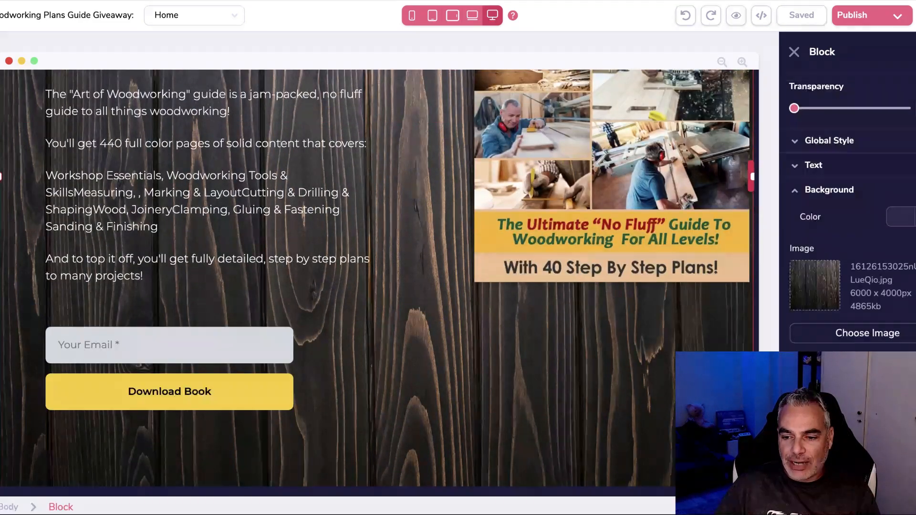
{"action": "scroll", "coordinate": [847, 200], "scroll_direction": "down", "scroll_amount": 2}
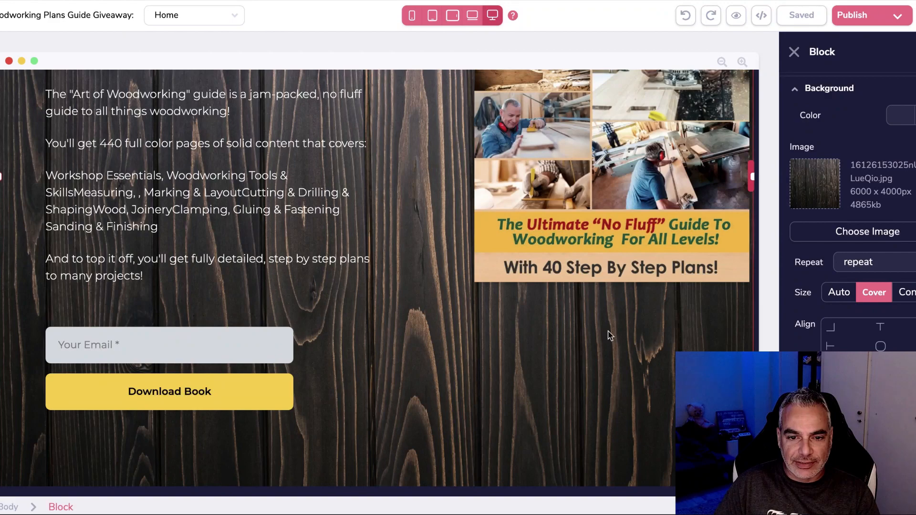
{"action": "scroll", "coordinate": [611, 348], "scroll_direction": "up", "scroll_amount": 5}
{"action": "scroll", "coordinate": [638, 323], "scroll_direction": "down", "scroll_amount": 5}
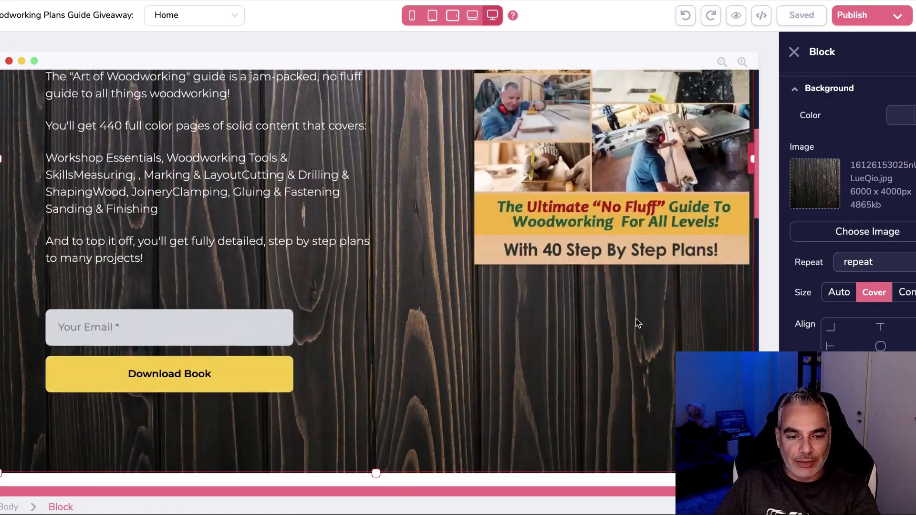
{"action": "scroll", "coordinate": [622, 276], "scroll_direction": "up", "scroll_amount": 5}
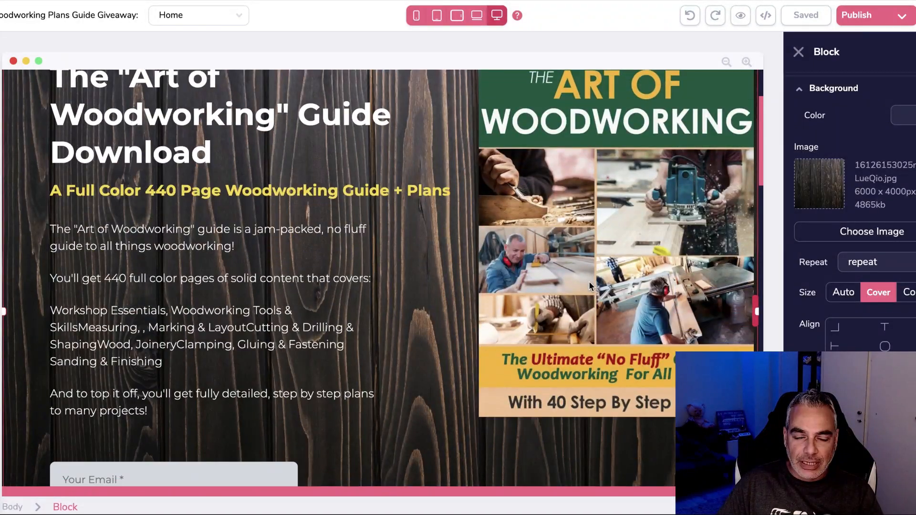
Select the guide description from its first paragraph through 'plans to many projects!'.
{"action": "scroll", "coordinate": [420, 275], "scroll_direction": "down", "scroll_amount": 12}
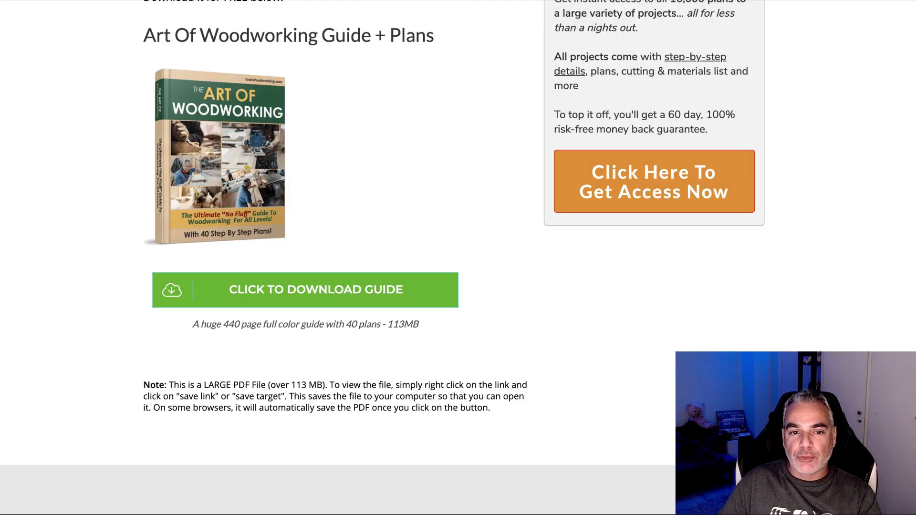
{"action": "scroll", "coordinate": [311, 112], "scroll_direction": "up", "scroll_amount": 8}
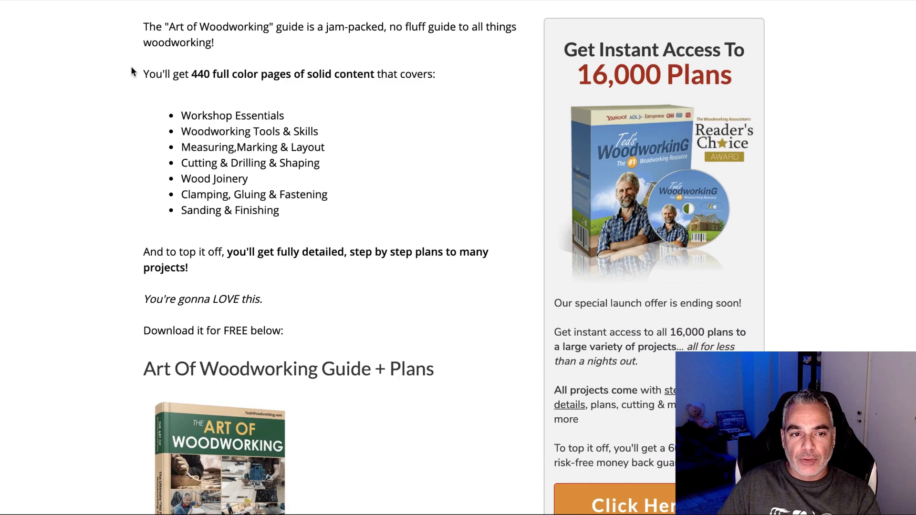
{"action": "left_click_drag", "start_coordinate": [143, 28], "coordinate": [387, 253]}
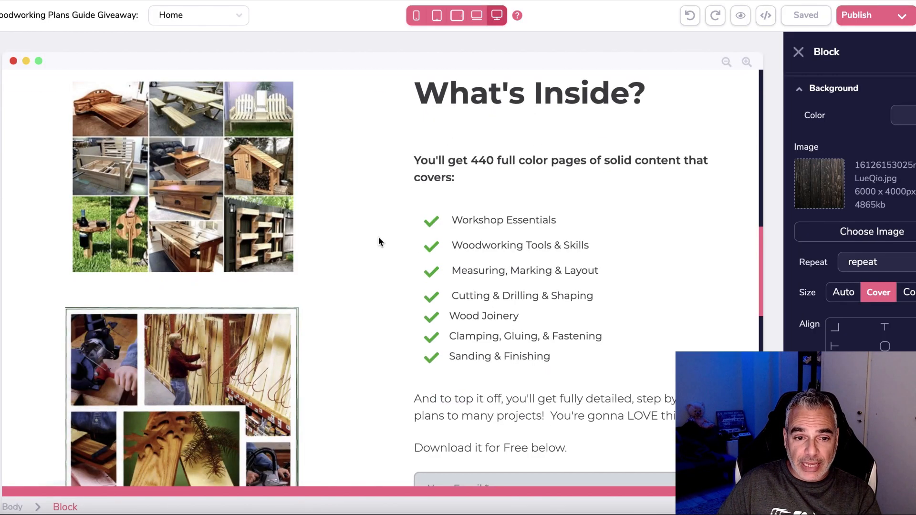
Select the container holding the checklist and email form.
{"action": "scroll", "coordinate": [472, 319], "scroll_direction": "down", "scroll_amount": 5}
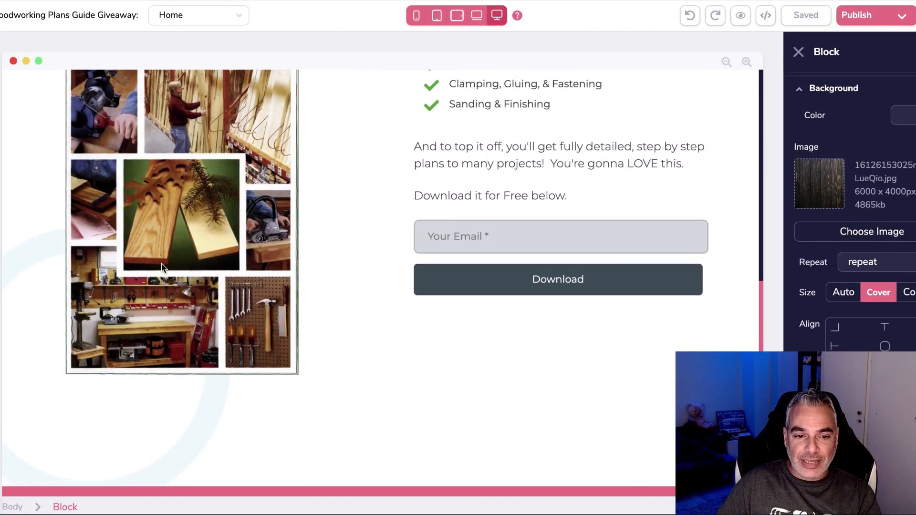
{"action": "scroll", "coordinate": [162, 266], "scroll_direction": "up", "scroll_amount": 1}
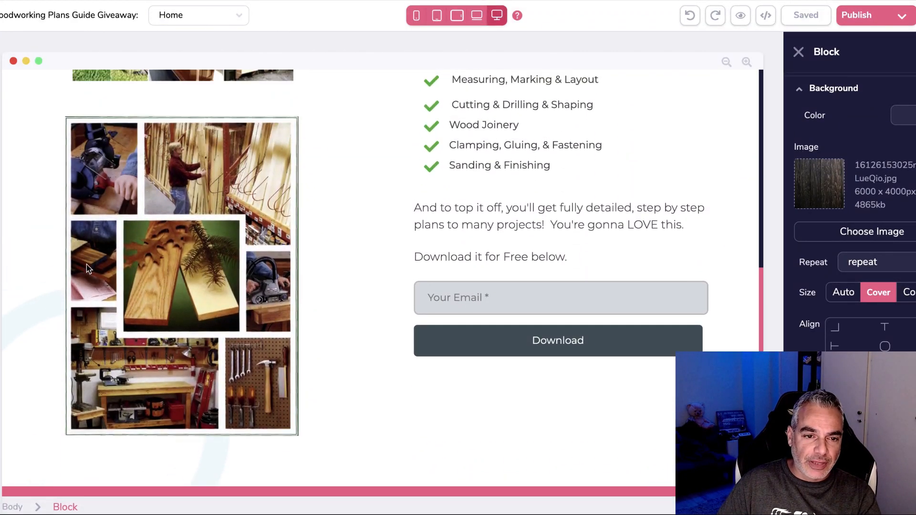
{"action": "scroll", "coordinate": [178, 310], "scroll_direction": "up", "scroll_amount": 4}
{"action": "scroll", "coordinate": [181, 271], "scroll_direction": "down", "scroll_amount": 5}
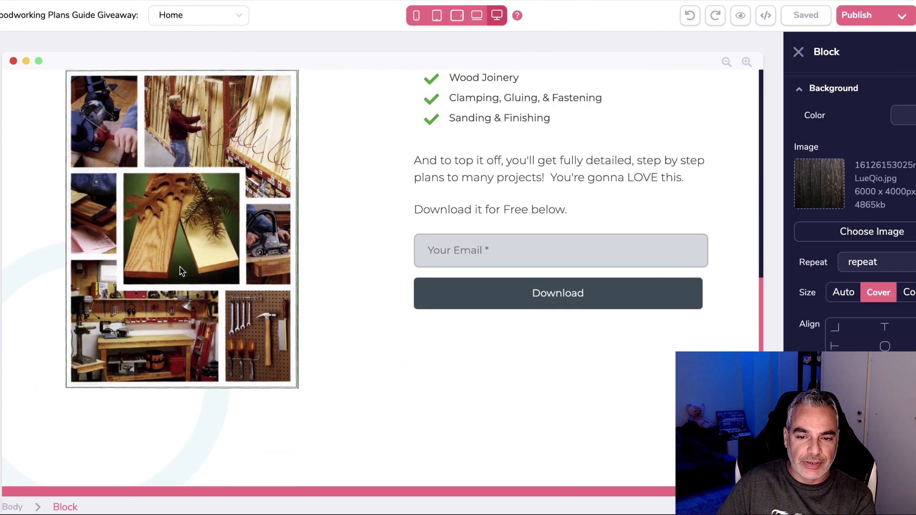
{"action": "left_click", "coordinate": [402, 228]}
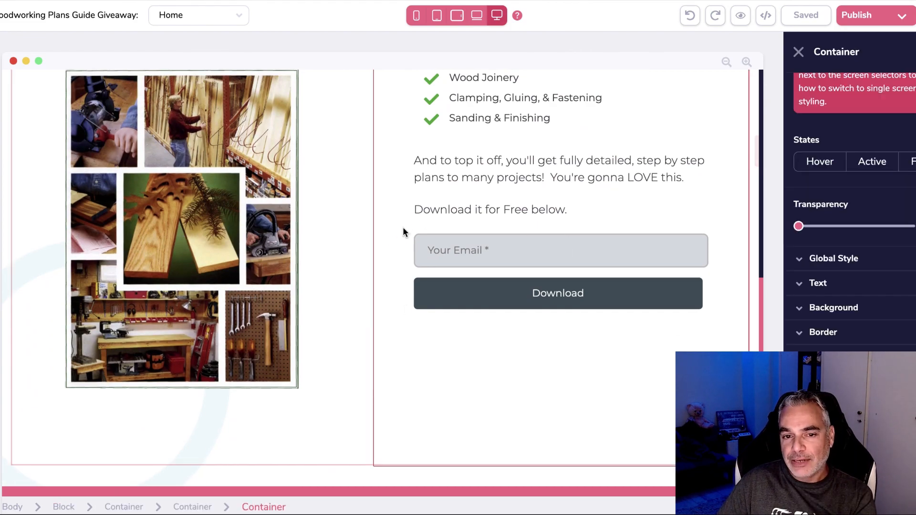
Select the Art of Woodworking book cover image in the page's final section.
{"action": "scroll", "coordinate": [395, 234], "scroll_direction": "up", "scroll_amount": 10}
{"action": "scroll", "coordinate": [373, 236], "scroll_direction": "down", "scroll_amount": 5}
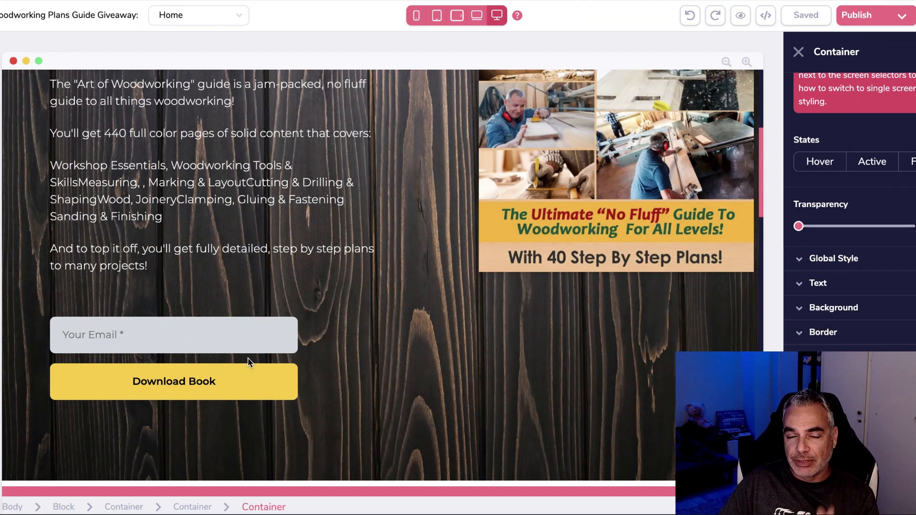
{"action": "scroll", "coordinate": [251, 358], "scroll_direction": "up", "scroll_amount": 4}
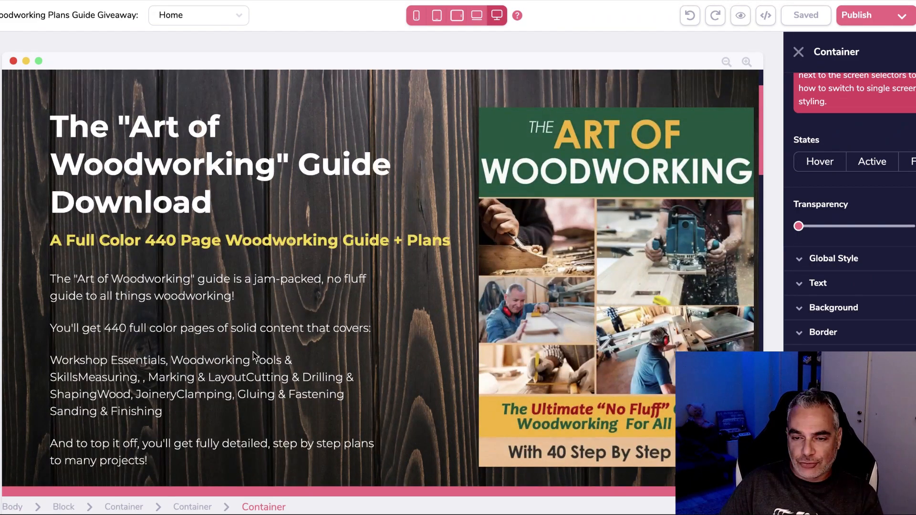
{"action": "scroll", "coordinate": [252, 353], "scroll_direction": "down", "scroll_amount": 5}
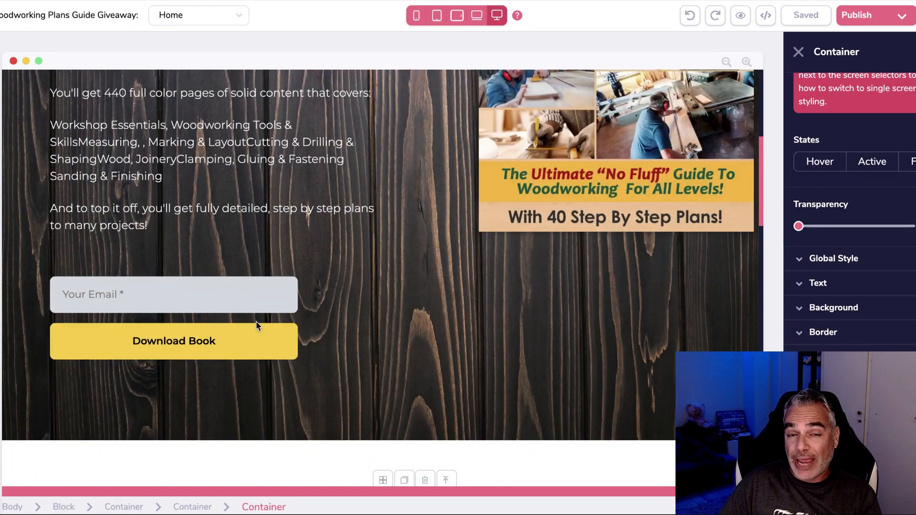
{"action": "scroll", "coordinate": [257, 325], "scroll_direction": "up", "scroll_amount": 5}
{"action": "scroll", "coordinate": [256, 322], "scroll_direction": "down", "scroll_amount": 5}
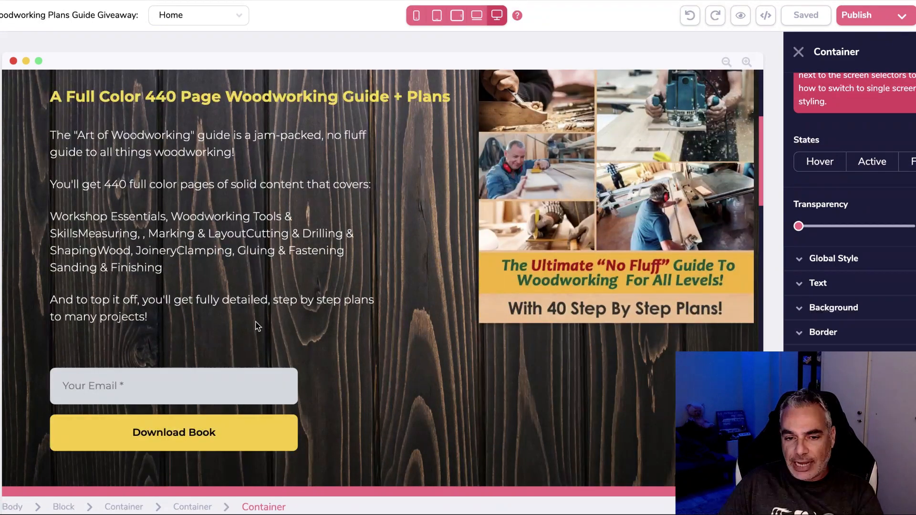
{"action": "scroll", "coordinate": [304, 322], "scroll_direction": "down", "scroll_amount": 15}
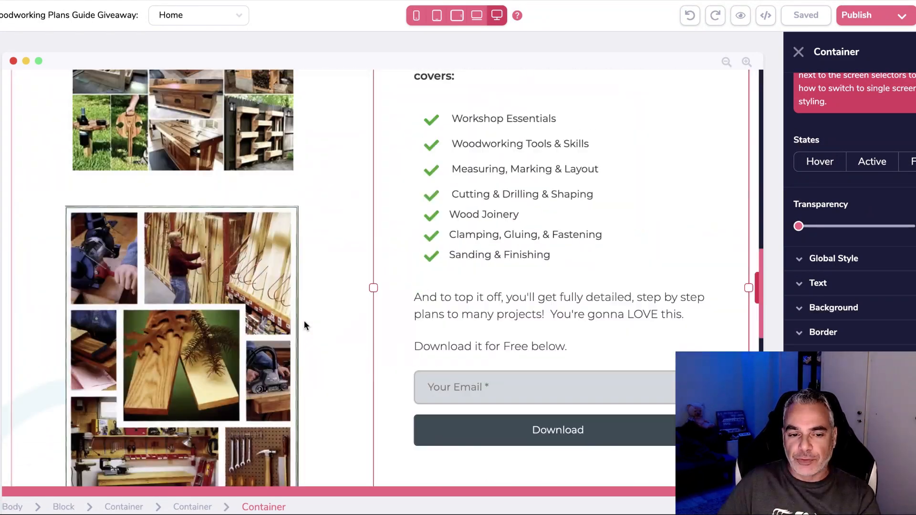
{"action": "scroll", "coordinate": [302, 323], "scroll_direction": "down", "scroll_amount": 5}
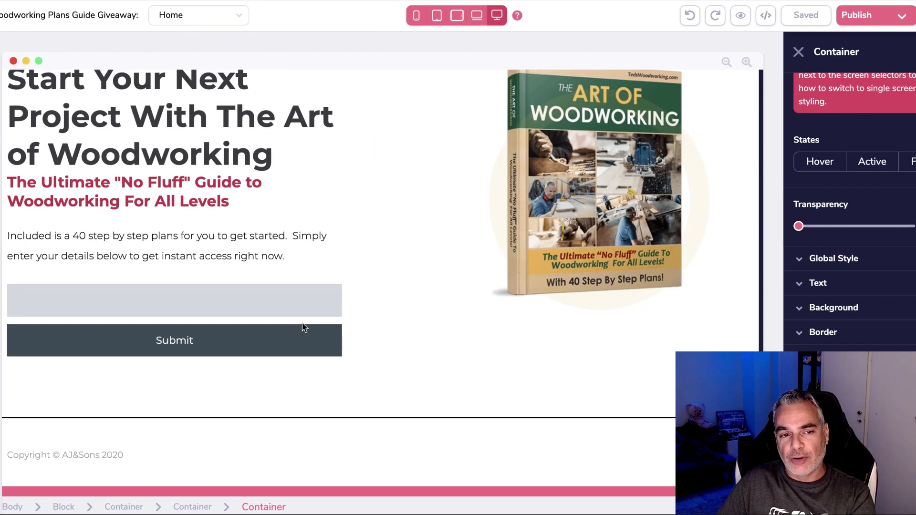
{"action": "scroll", "coordinate": [302, 323], "scroll_direction": "up", "scroll_amount": 1}
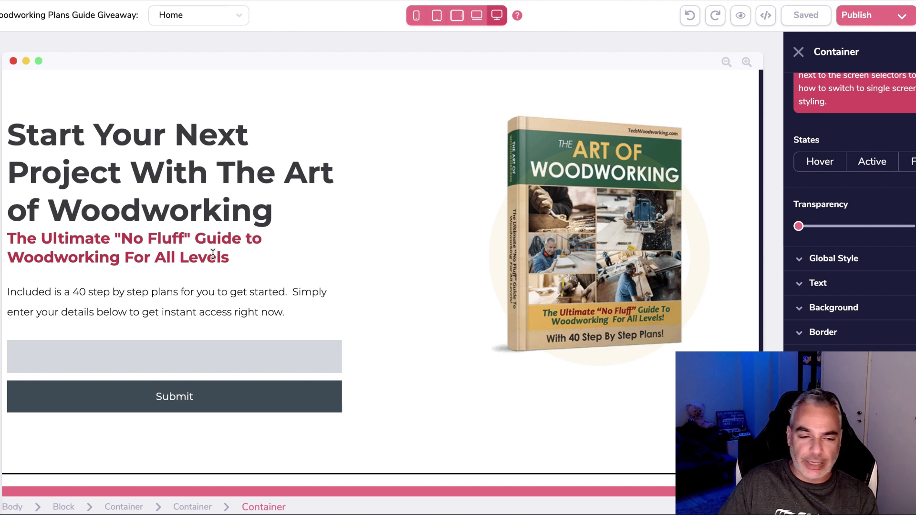
{"action": "scroll", "coordinate": [205, 243], "scroll_direction": "down", "scroll_amount": 1}
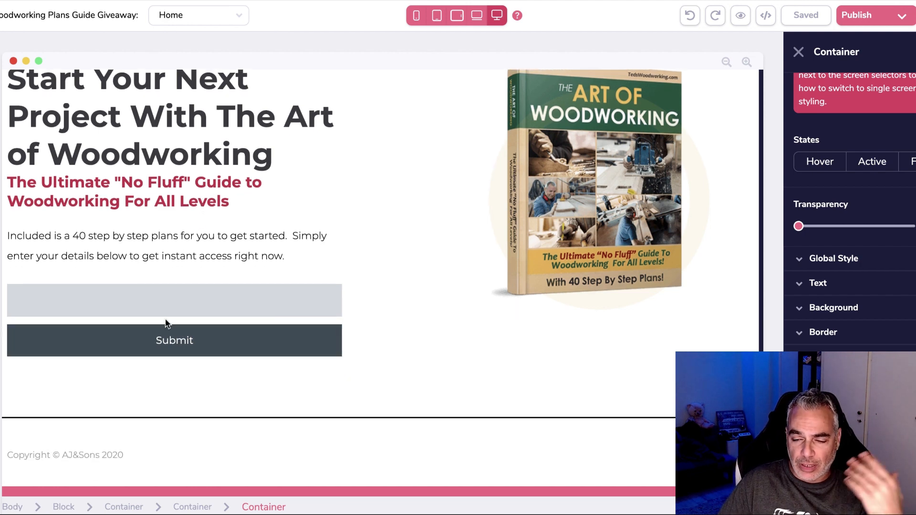
{"action": "scroll", "coordinate": [146, 285], "scroll_direction": "up", "scroll_amount": 2}
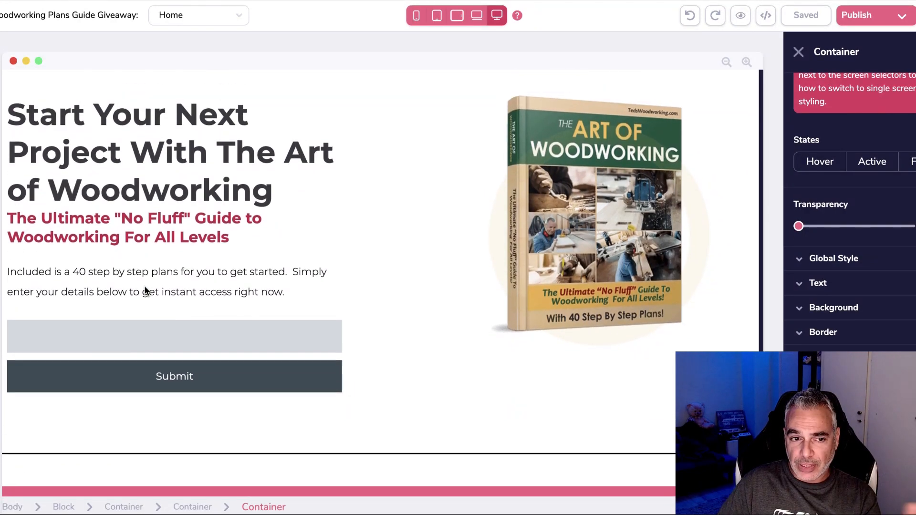
{"action": "left_click", "coordinate": [560, 271]}
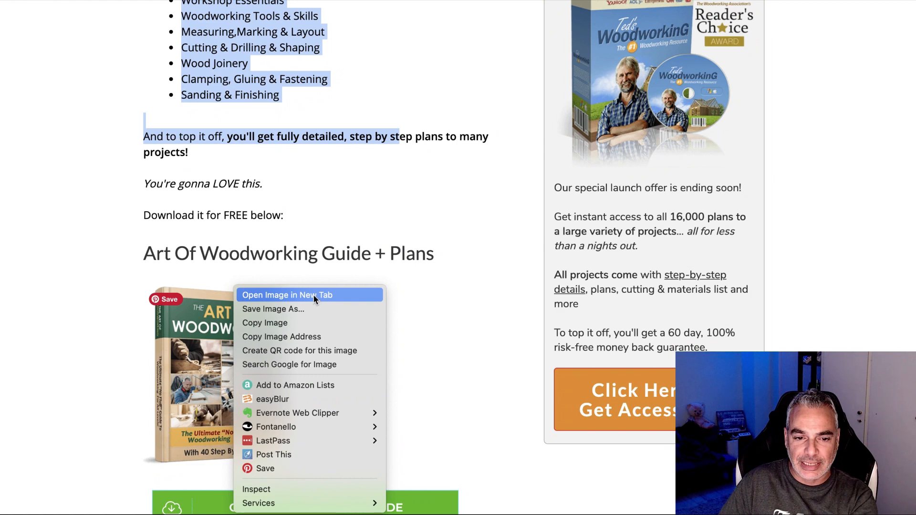
Dismiss the image options list and return the Home page to its Guide Download hero.
{"action": "key", "text": "Escape"}
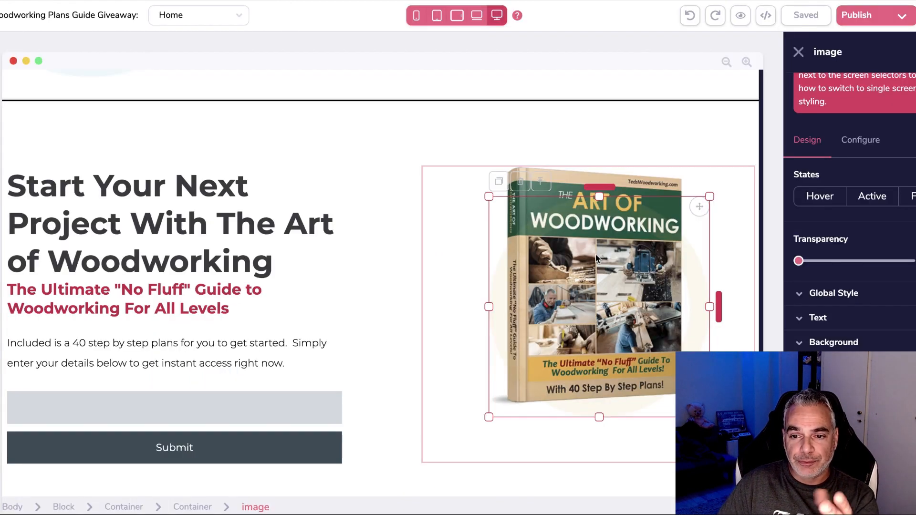
{"action": "scroll", "coordinate": [195, 203], "scroll_direction": "down", "scroll_amount": 2}
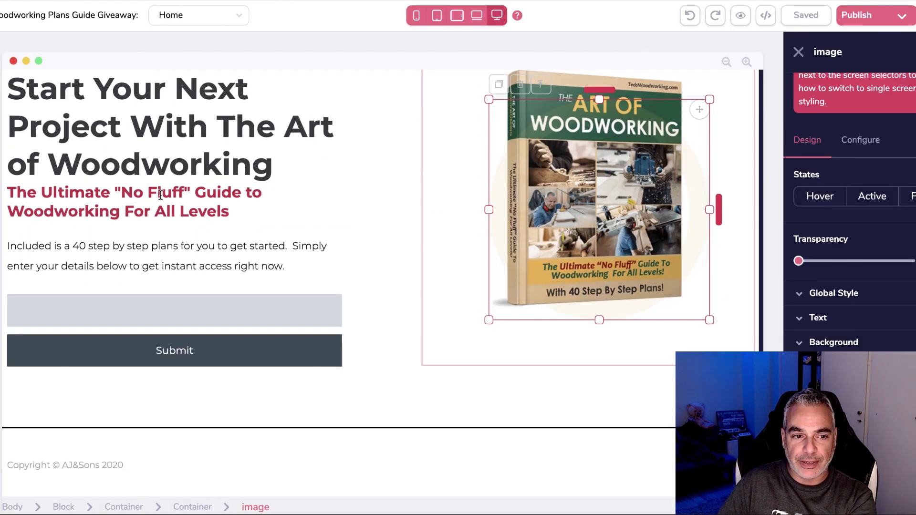
{"action": "scroll", "coordinate": [265, 207], "scroll_direction": "up", "scroll_amount": 9}
{"action": "scroll", "coordinate": [284, 280], "scroll_direction": "down", "scroll_amount": 4}
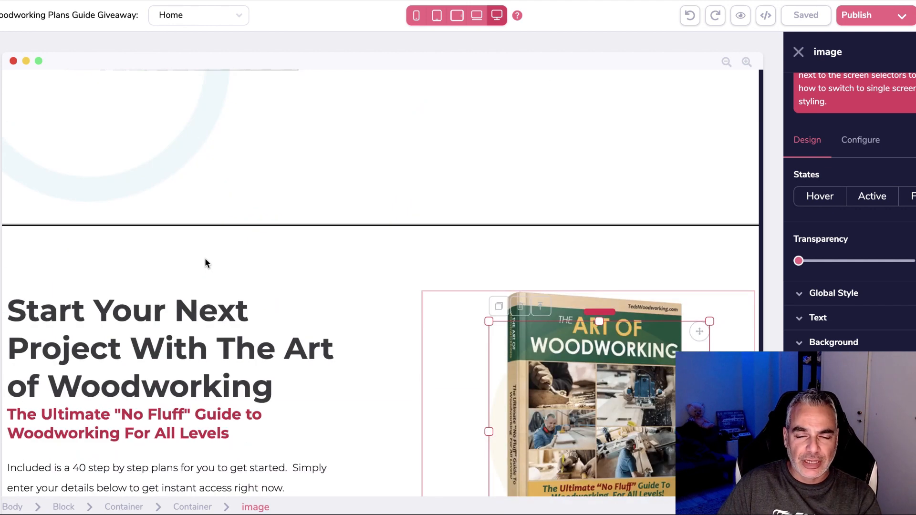
{"action": "scroll", "coordinate": [206, 261], "scroll_direction": "down", "scroll_amount": 3}
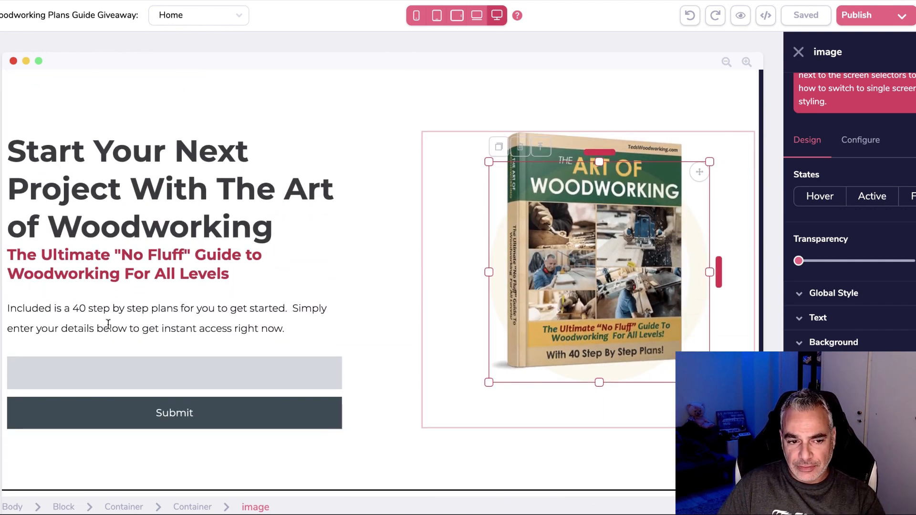
{"action": "scroll", "coordinate": [224, 376], "scroll_direction": "down", "scroll_amount": 1}
{"action": "scroll", "coordinate": [314, 304], "scroll_direction": "up", "scroll_amount": 20}
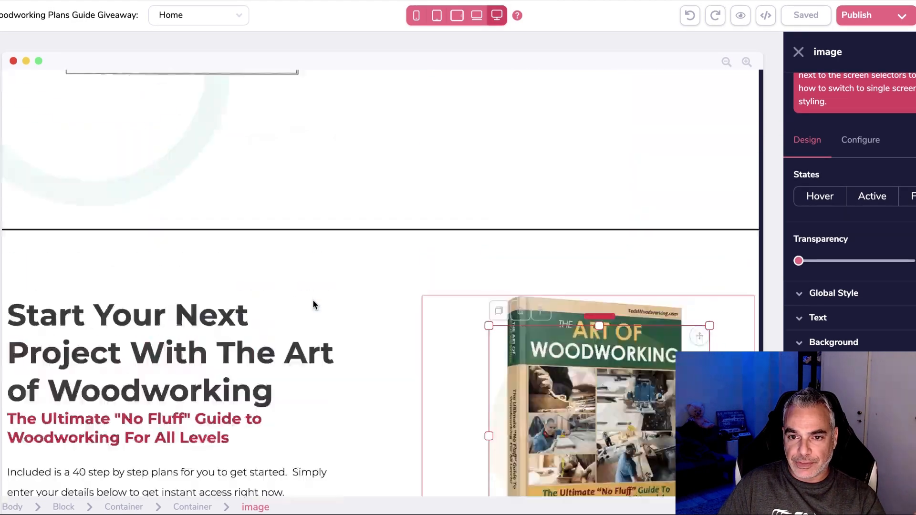
{"action": "scroll", "coordinate": [314, 304], "scroll_direction": "down", "scroll_amount": 8}
{"action": "scroll", "coordinate": [314, 302], "scroll_direction": "down", "scroll_amount": 12}
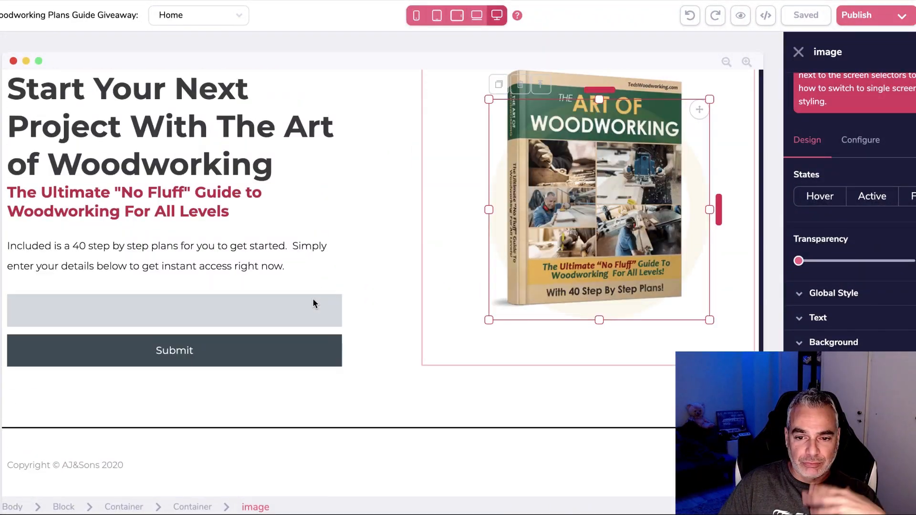
{"action": "scroll", "coordinate": [313, 302], "scroll_direction": "up", "scroll_amount": 20}
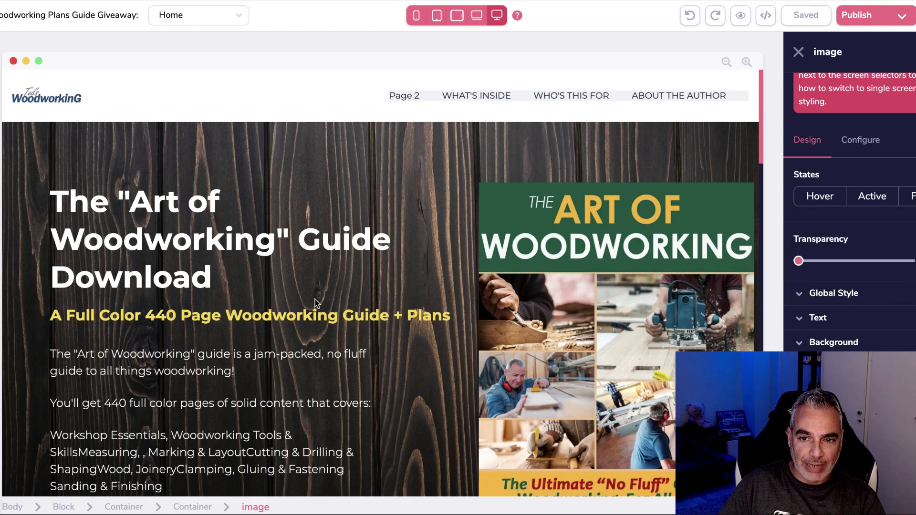
Delete the Page 2 link from the navigation bar and confirm the removal.
{"action": "left_click", "coordinate": [411, 95]}
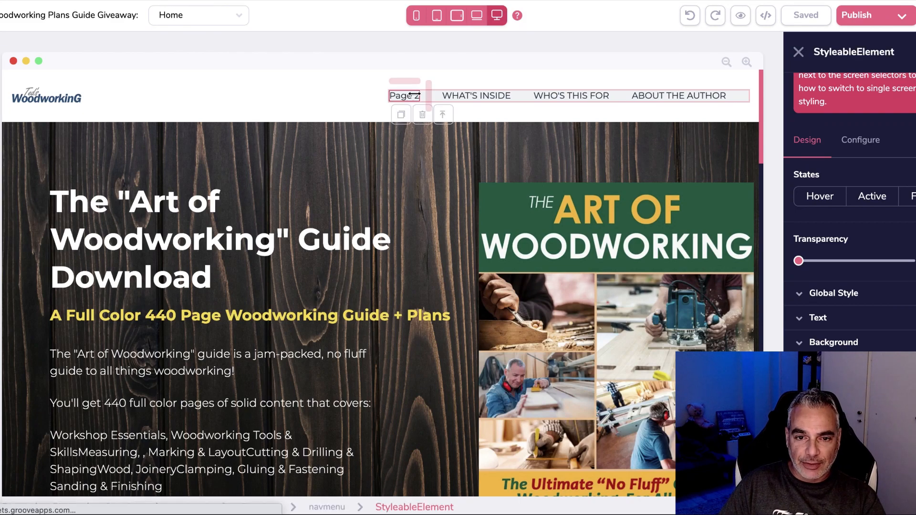
{"action": "left_click", "coordinate": [422, 115]}
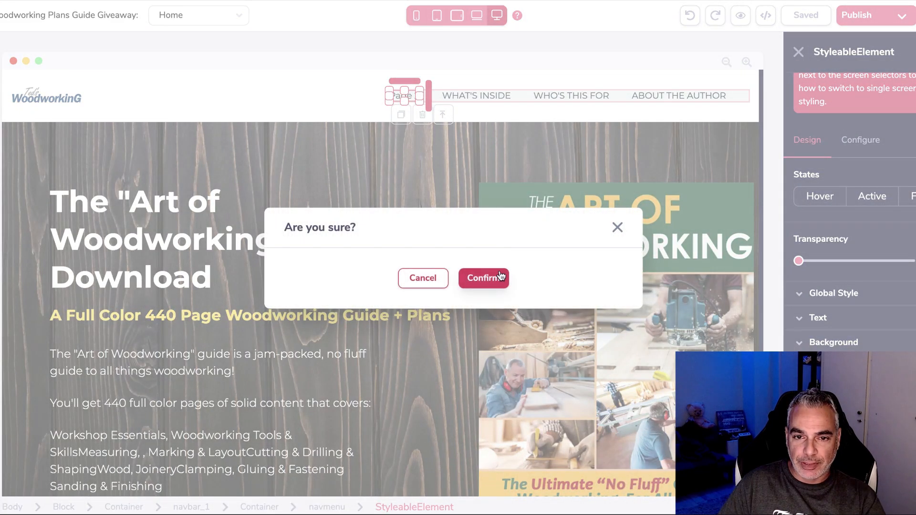
{"action": "left_click", "coordinate": [500, 276]}
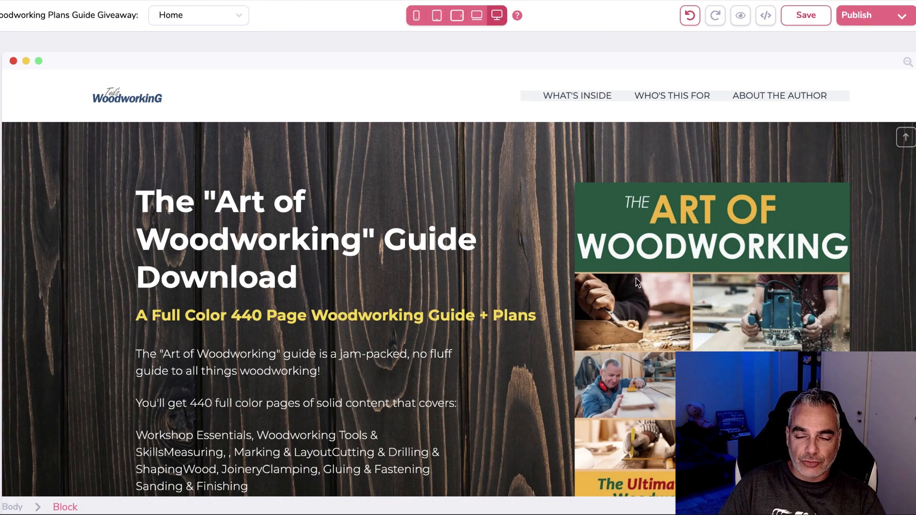
Scroll the Home page and show the list of site pages.
{"action": "scroll", "coordinate": [457, 353], "scroll_direction": "down", "scroll_amount": 3}
{"action": "scroll", "coordinate": [288, 353], "scroll_direction": "down", "scroll_amount": 3}
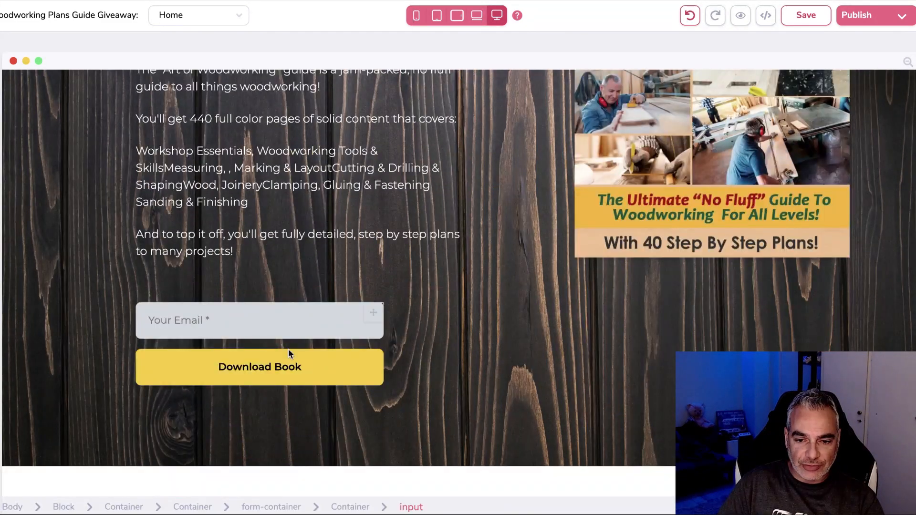
{"action": "scroll", "coordinate": [288, 354], "scroll_direction": "down", "scroll_amount": 10}
{"action": "scroll", "coordinate": [301, 339], "scroll_direction": "up", "scroll_amount": 15}
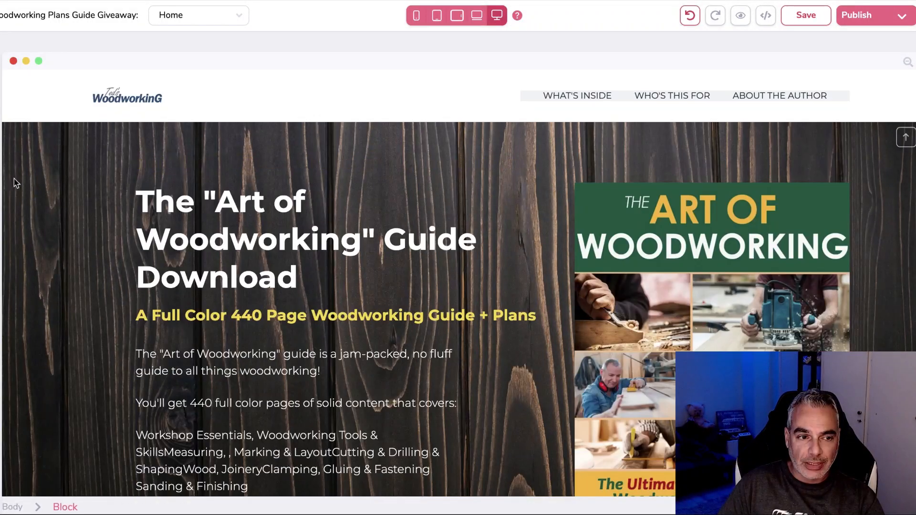
{"action": "left_click", "coordinate": [1, 165]}
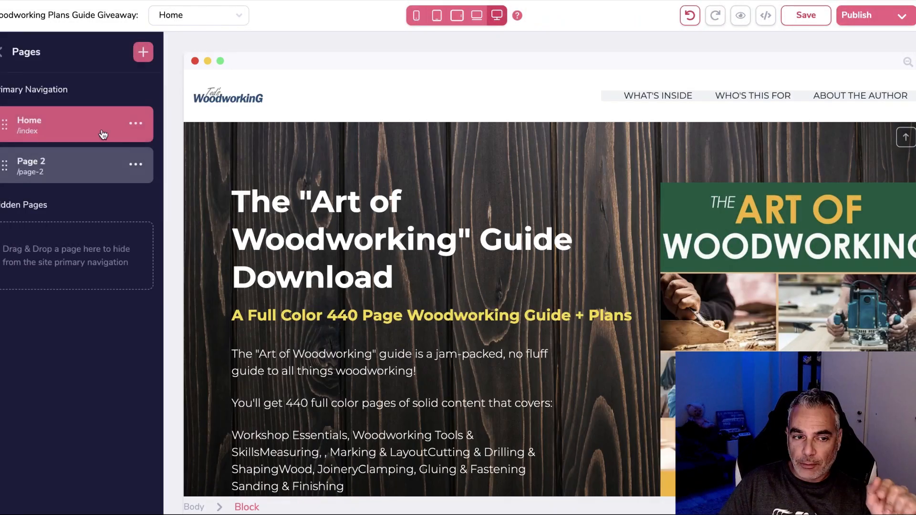
Switch to Page 2, briefly back to Home, and select the header placeholder logo.
{"action": "left_click", "coordinate": [108, 164]}
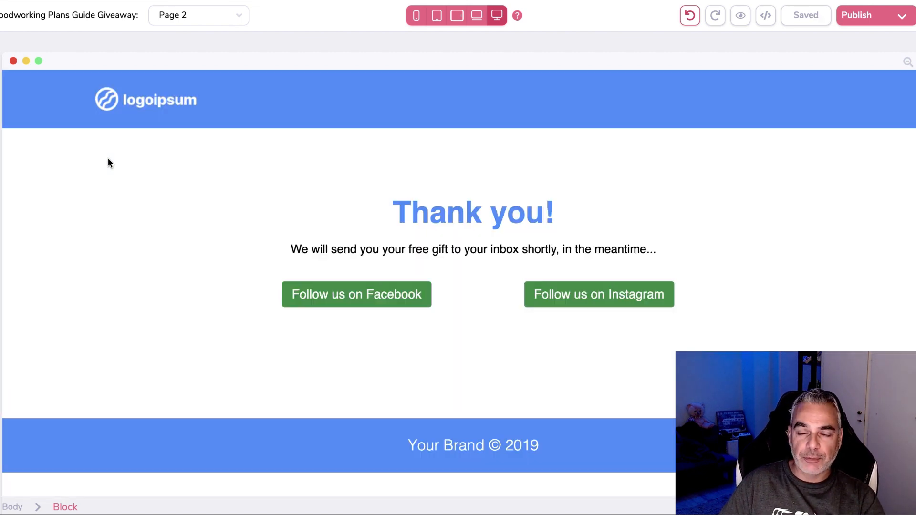
{"action": "left_click", "coordinate": [432, 224]}
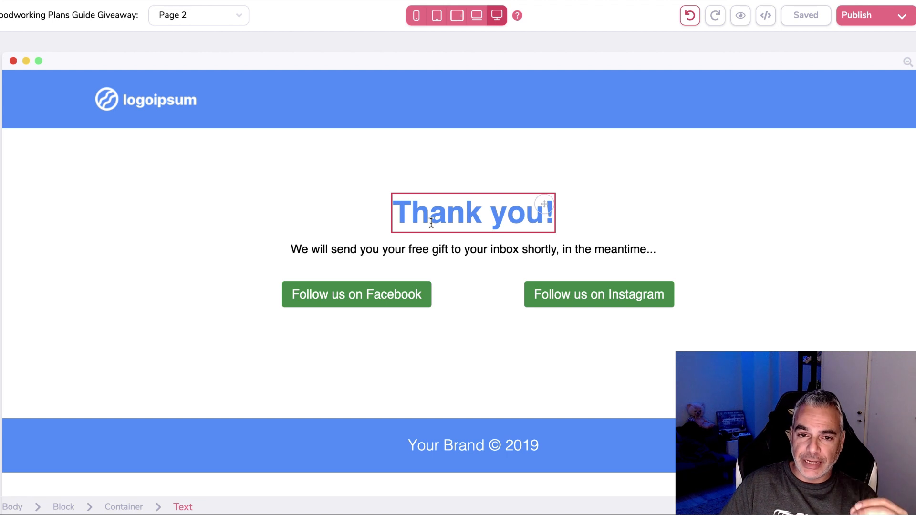
{"action": "left_click", "coordinate": [143, 100]}
{"action": "mouse_move", "coordinate": [51, 113]}
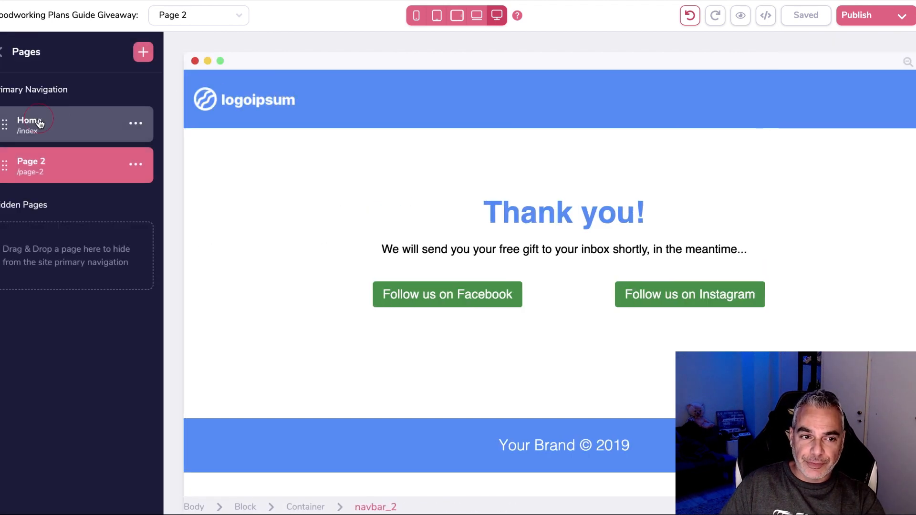
{"action": "left_click", "coordinate": [44, 124]}
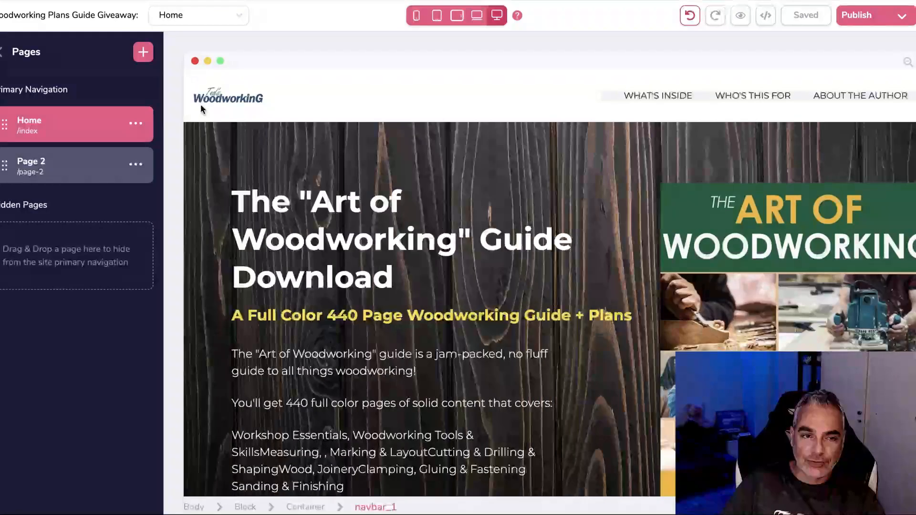
{"action": "left_click", "coordinate": [36, 167]}
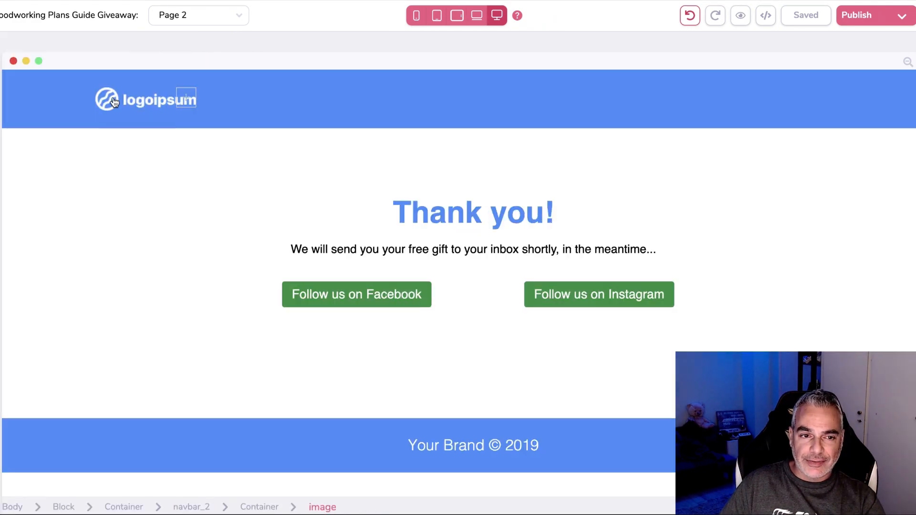
{"action": "left_click", "coordinate": [103, 105]}
Replace the header placeholder with the Ted's Woodworking logo from the image library.
{"action": "left_click", "coordinate": [869, 181]}
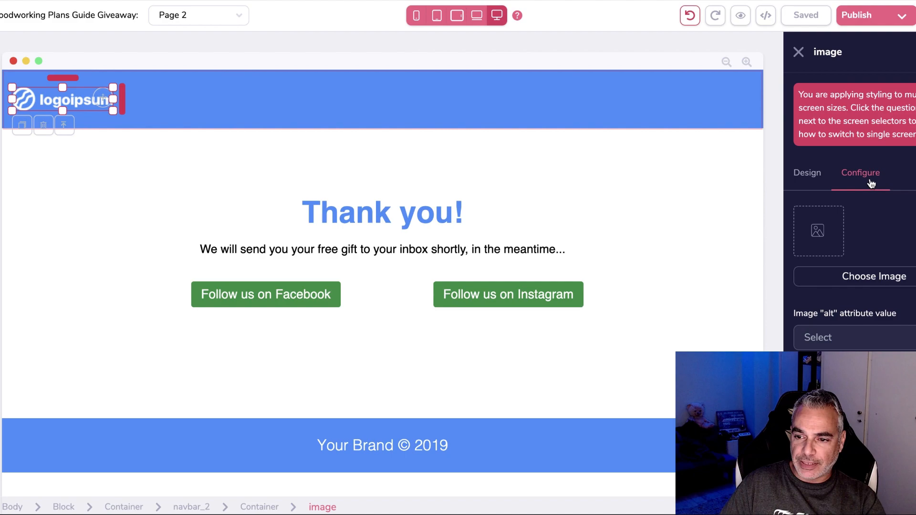
{"action": "left_click", "coordinate": [870, 277]}
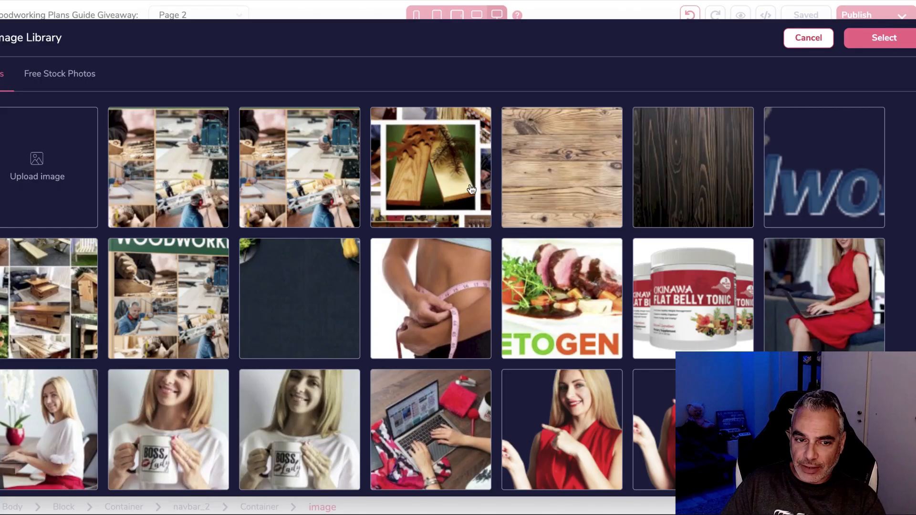
{"action": "left_click", "coordinate": [817, 162]}
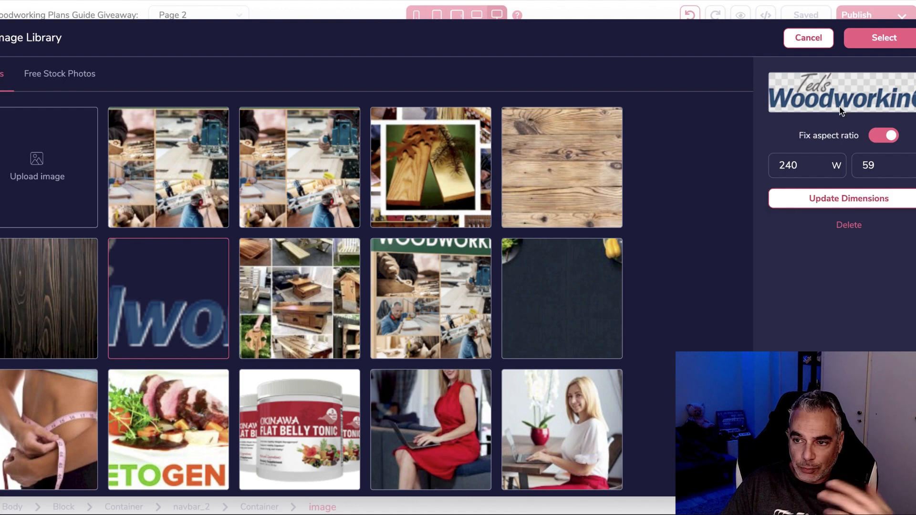
{"action": "left_click", "coordinate": [886, 38]}
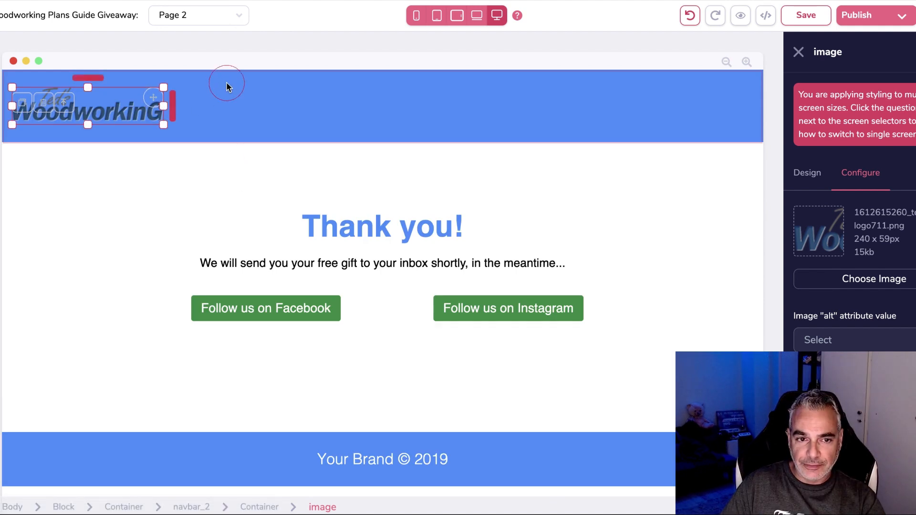
Shrink the new Ted's Woodworking logo to a smaller size.
{"action": "left_click", "coordinate": [146, 82]}
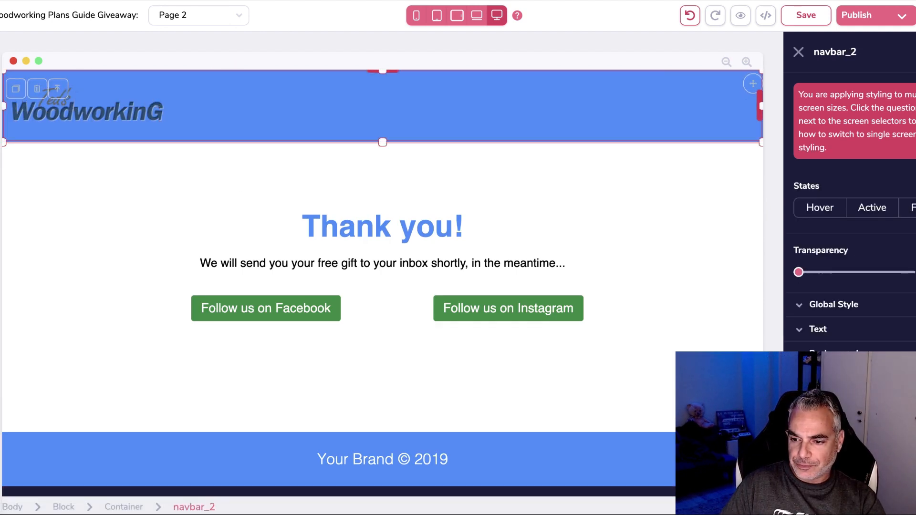
{"action": "left_click", "coordinate": [142, 164]}
{"action": "left_click", "coordinate": [187, 128]}
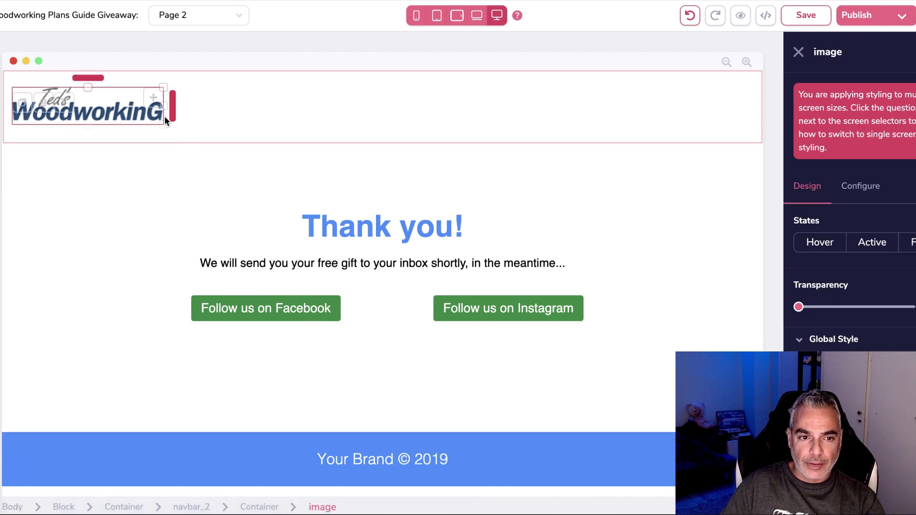
{"action": "left_click_drag", "start_coordinate": [167, 100], "coordinate": [104, 102]}
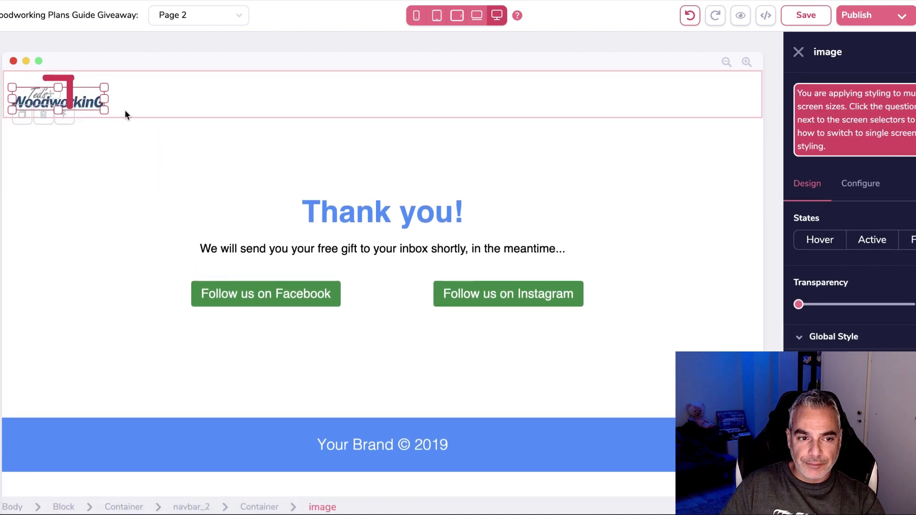
Change the thank-you message to promise a free 'book' instead of a 'gift'.
{"action": "left_click", "coordinate": [256, 265]}
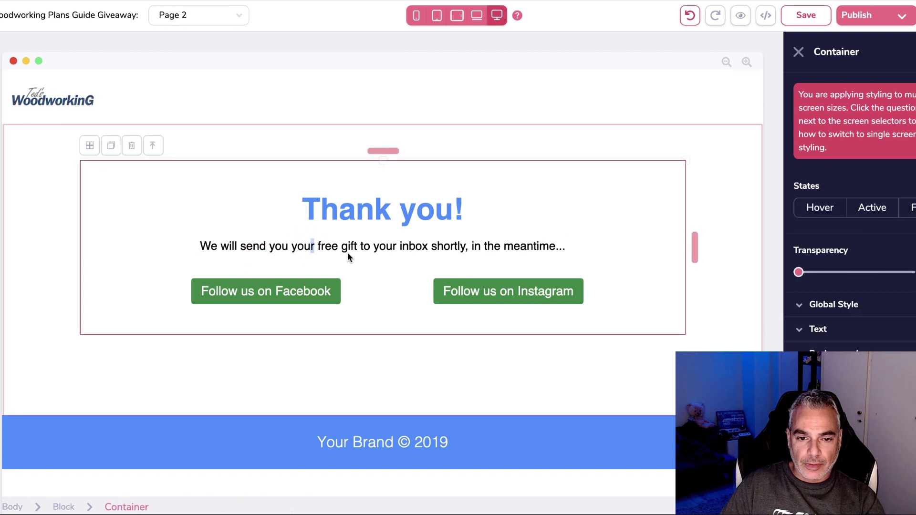
{"action": "left_click", "coordinate": [345, 248]}
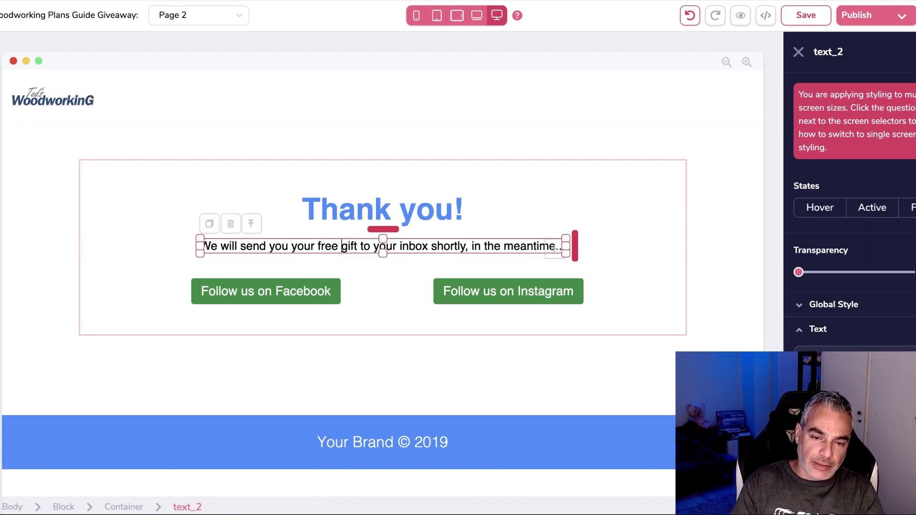
{"action": "type", "text": "book"}
{"action": "key", "text": "BackSpace"}
{"action": "key", "text": "BackSpace"}
{"action": "key", "text": "BackSpace"}
{"action": "key", "text": "BackSpace"}
{"action": "key", "text": "BackSpace"}
{"action": "type", "text": "boo"}
{"action": "key", "text": "BackSpace"}
{"action": "key", "text": "BackSpace"}
{"action": "key", "text": "BackSpace"}
{"action": "type", "text": "book"}
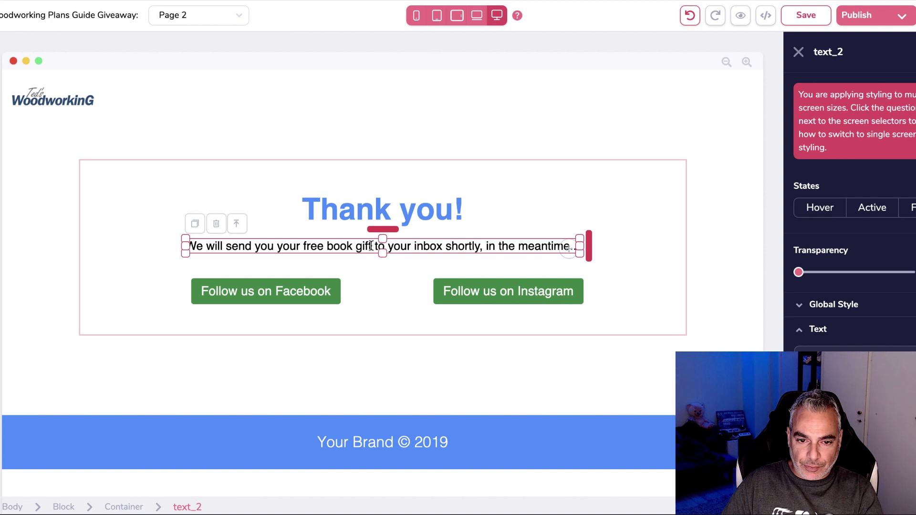
{"action": "key", "text": "Delete"}
{"action": "key", "text": "Delete"}
{"action": "key", "text": "Delete"}
{"action": "key", "text": "Delete"}
{"action": "key", "text": "Delete"}
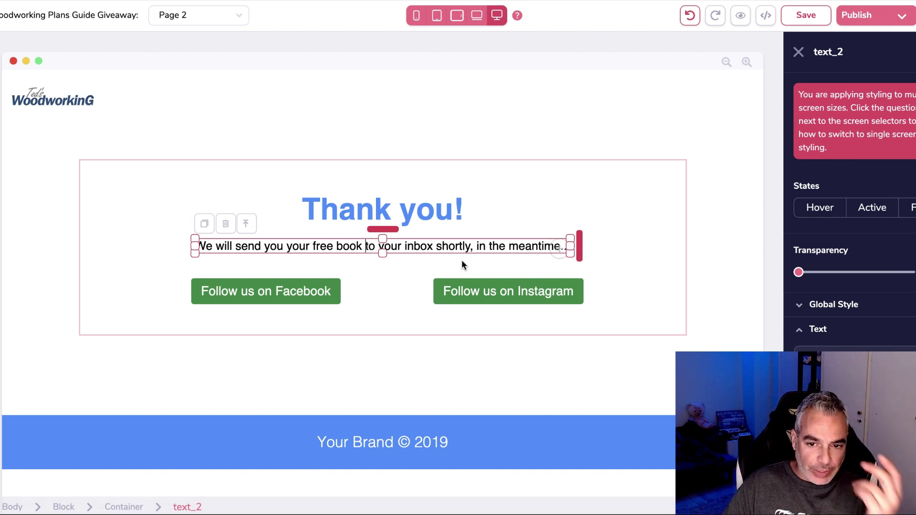
Set the Follow us on Facebook button's text to 'Download Free'.
{"action": "left_click", "coordinate": [275, 301]}
{"action": "left_click", "coordinate": [876, 190]}
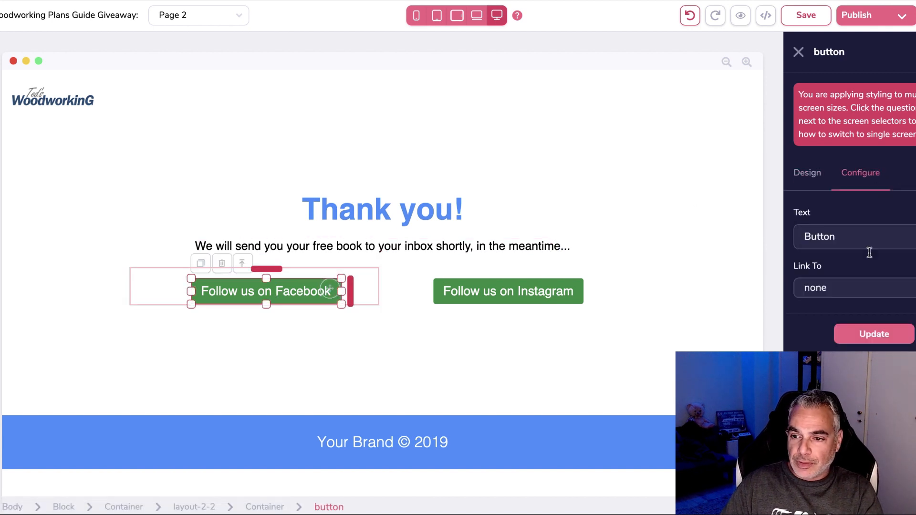
{"action": "key", "text": "BackSpace"}
{"action": "key", "text": "BackSpace"}
{"action": "key", "text": "BackSpace"}
{"action": "key", "text": "BackSpace"}
{"action": "key", "text": "BackSpace"}
{"action": "key", "text": "BackSpace"}
{"action": "type", "text": "Download"}
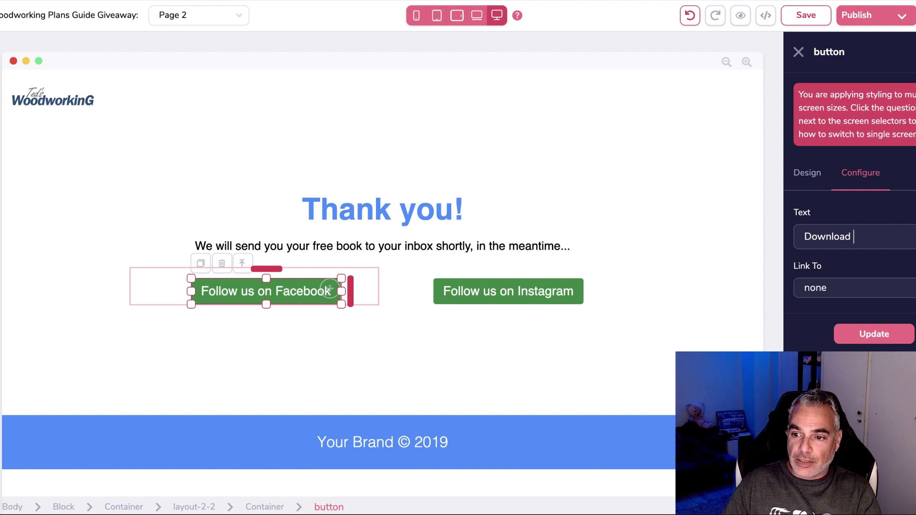
{"action": "type", "text": " Free"}
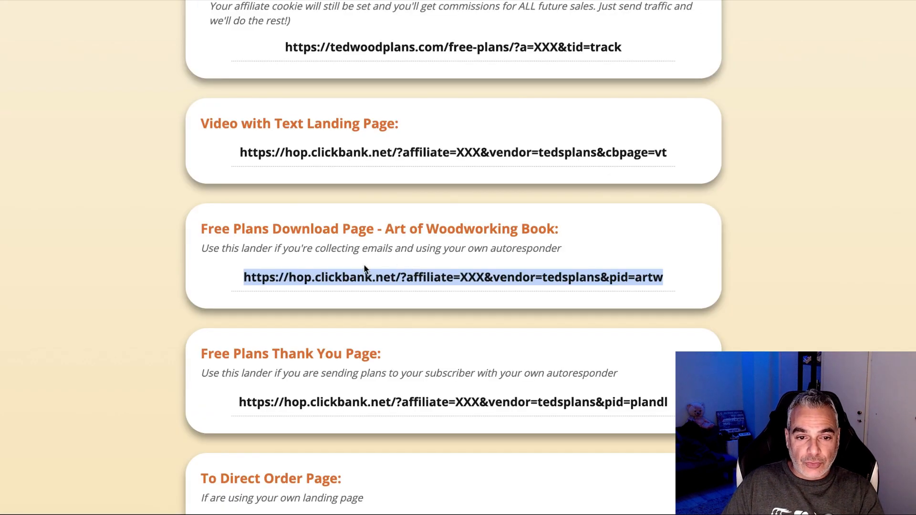
Select the FACEBOOK Compliant 50 Free Plans Lander URL.
{"action": "left_click_drag", "start_coordinate": [224, 220], "coordinate": [656, 252]}
{"action": "left_click", "coordinate": [239, 278]}
{"action": "left_click_drag", "start_coordinate": [240, 278], "coordinate": [643, 290]}
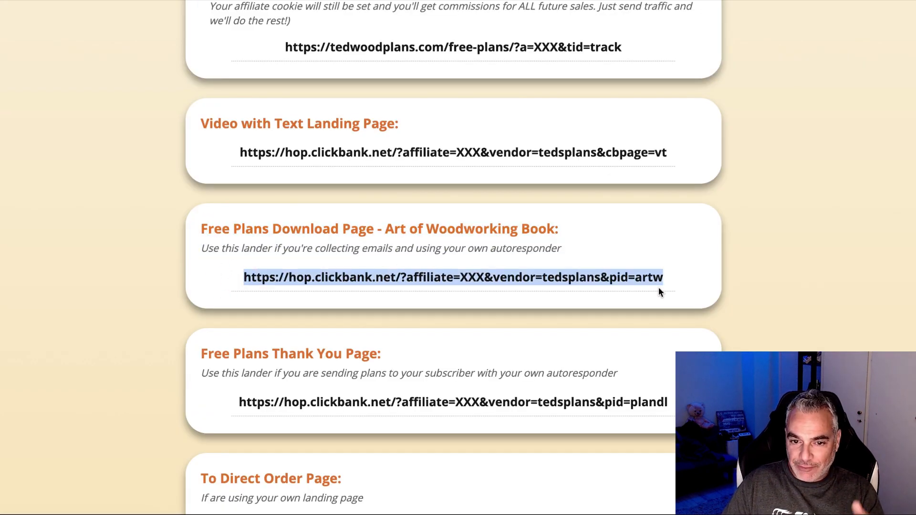
{"action": "scroll", "coordinate": [341, 230], "scroll_direction": "up", "scroll_amount": 4}
{"action": "left_click", "coordinate": [278, 214]}
{"action": "left_click_drag", "start_coordinate": [278, 214], "coordinate": [655, 221]}
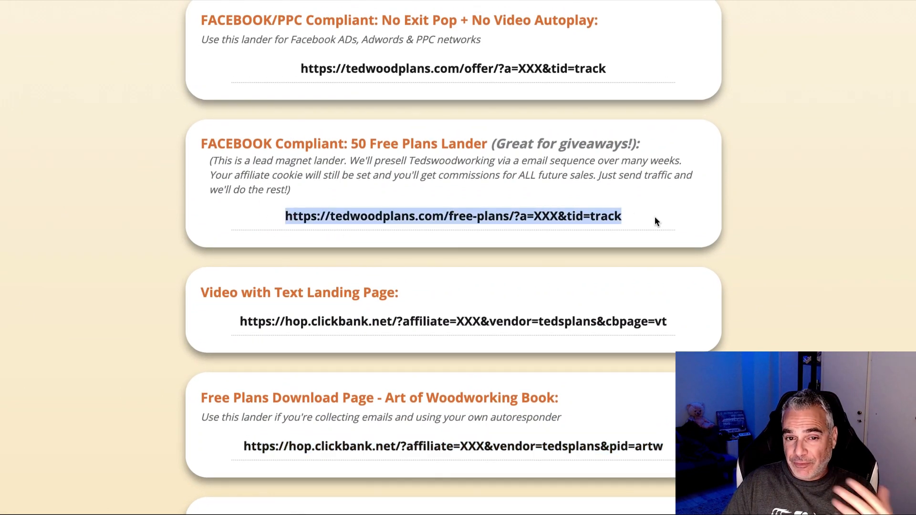
Copy the 50 Free Plans lander link and open a new browser tab.
{"action": "right_click", "coordinate": [601, 214]}
{"action": "left_click", "coordinate": [622, 243]}
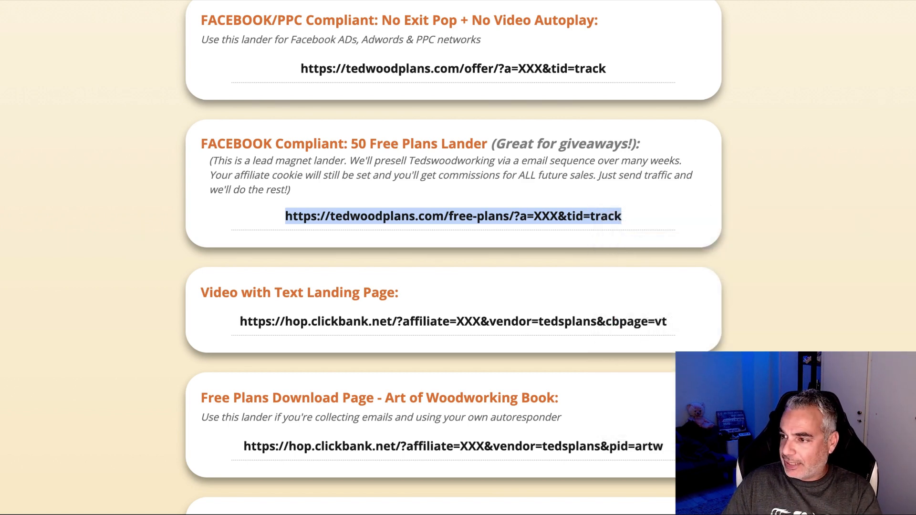
{"action": "key", "text": "ctrl+t"}
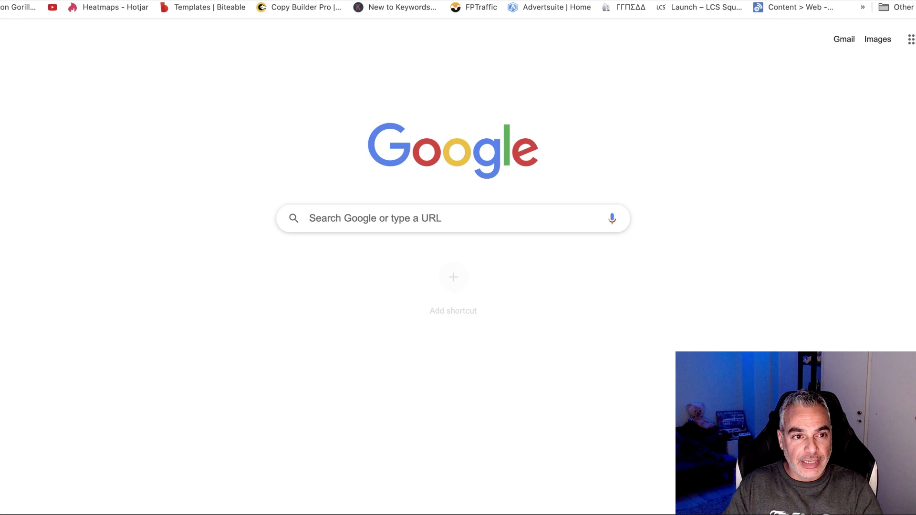
Load the copied 50 Free Plans lander URL and scroll through its offer and sign-up form.
{"action": "key", "text": "ctrl+v"}
{"action": "key", "text": "Return"}
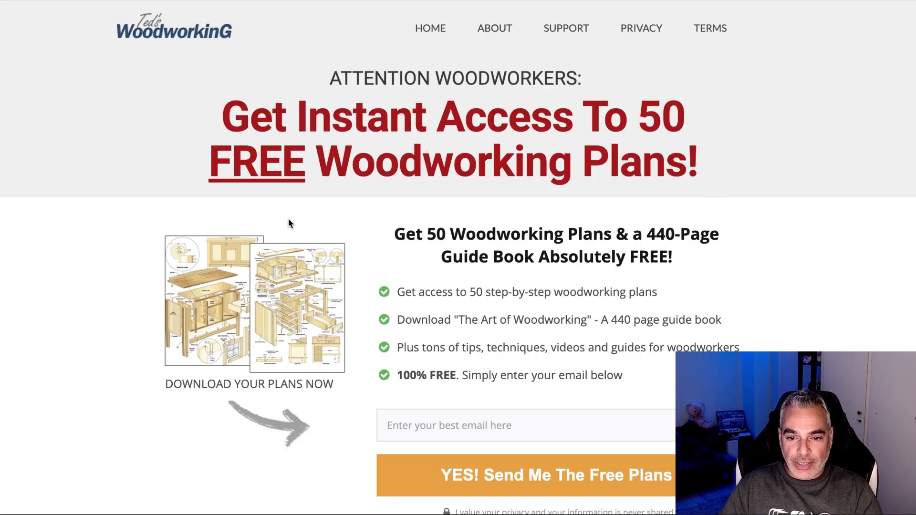
{"action": "scroll", "coordinate": [291, 227], "scroll_direction": "down", "scroll_amount": 2}
{"action": "scroll", "coordinate": [291, 227], "scroll_direction": "up", "scroll_amount": 1}
{"action": "scroll", "coordinate": [444, 313], "scroll_direction": "down", "scroll_amount": 1}
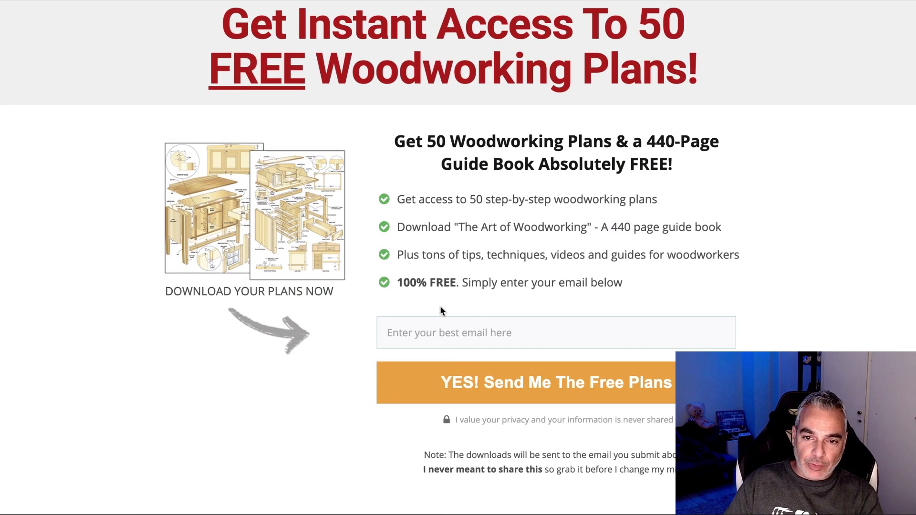
{"action": "scroll", "coordinate": [475, 344], "scroll_direction": "down", "scroll_amount": 1}
{"action": "scroll", "coordinate": [429, 310], "scroll_direction": "up", "scroll_amount": 3}
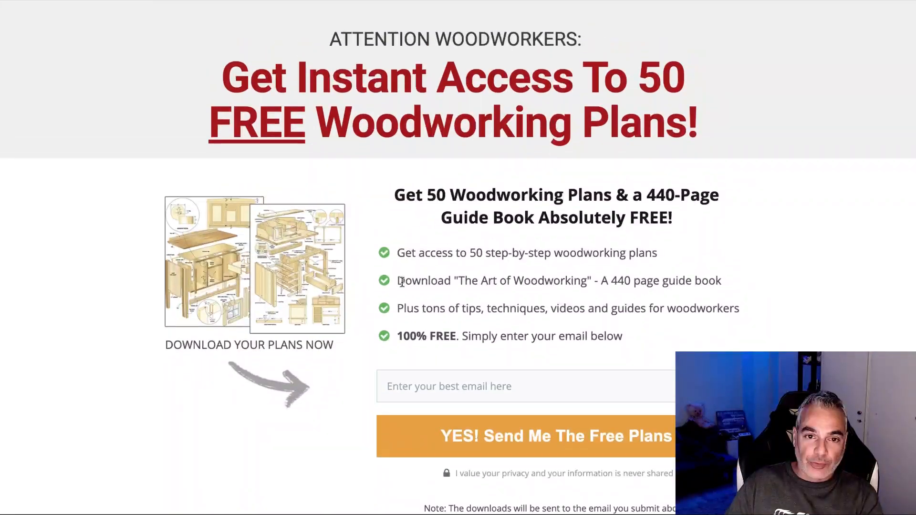
{"action": "scroll", "coordinate": [400, 282], "scroll_direction": "down", "scroll_amount": 2}
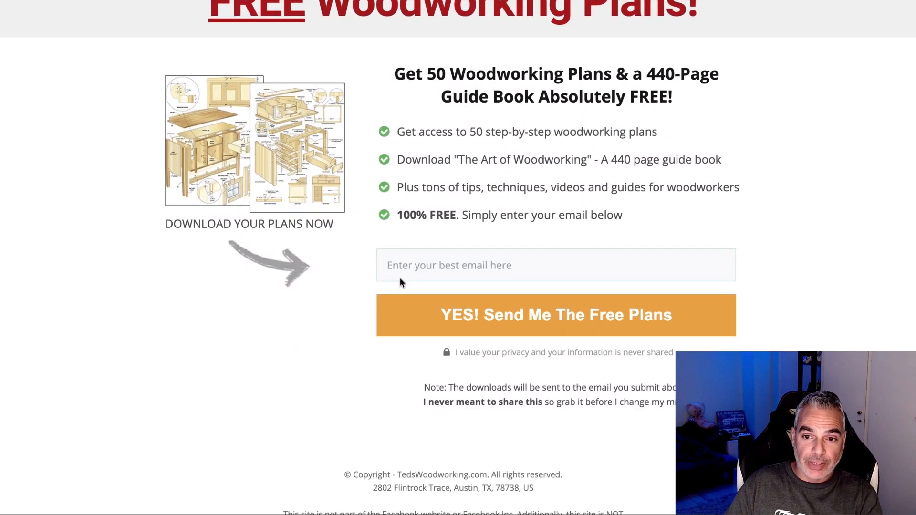
{"action": "scroll", "coordinate": [399, 281], "scroll_direction": "up", "scroll_amount": 2}
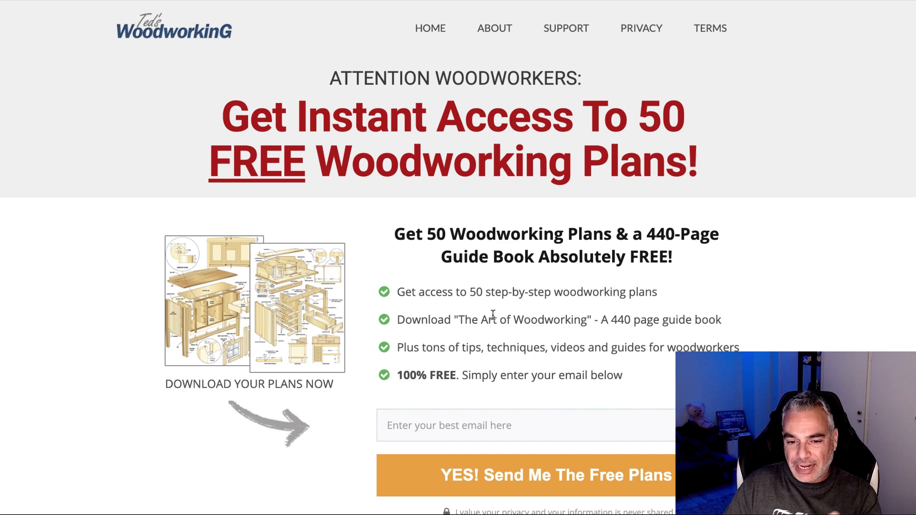
{"action": "scroll", "coordinate": [493, 315], "scroll_direction": "down", "scroll_amount": 1}
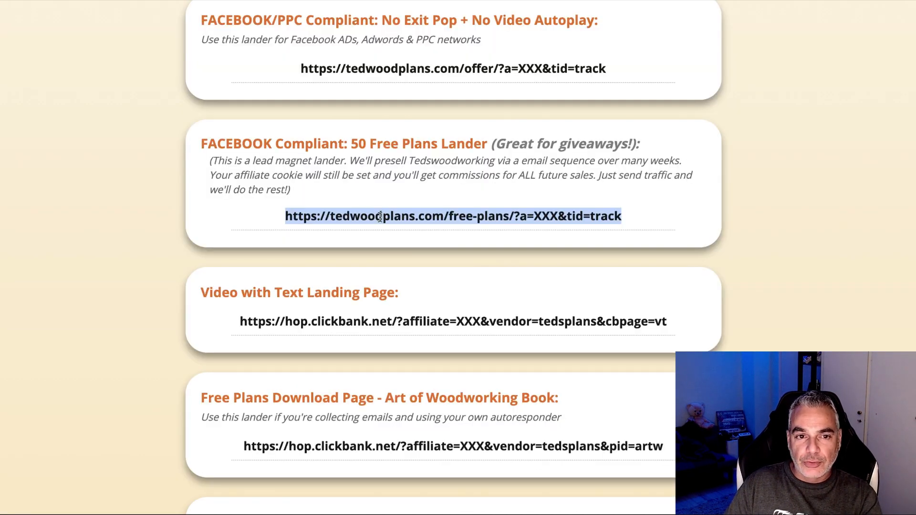
Open the Main Lander link to the 16,000 Wood Plans sales page.
{"action": "scroll", "coordinate": [380, 214], "scroll_direction": "up", "scroll_amount": 3}
{"action": "left_click", "coordinate": [282, 133]}
{"action": "left_click_drag", "start_coordinate": [282, 133], "coordinate": [636, 129]}
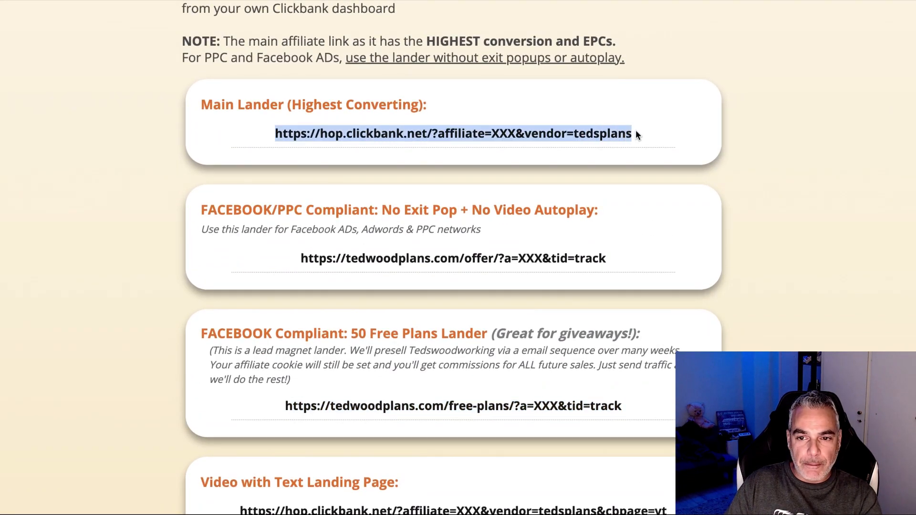
{"action": "right_click", "coordinate": [591, 130]}
{"action": "left_click", "coordinate": [616, 173]}
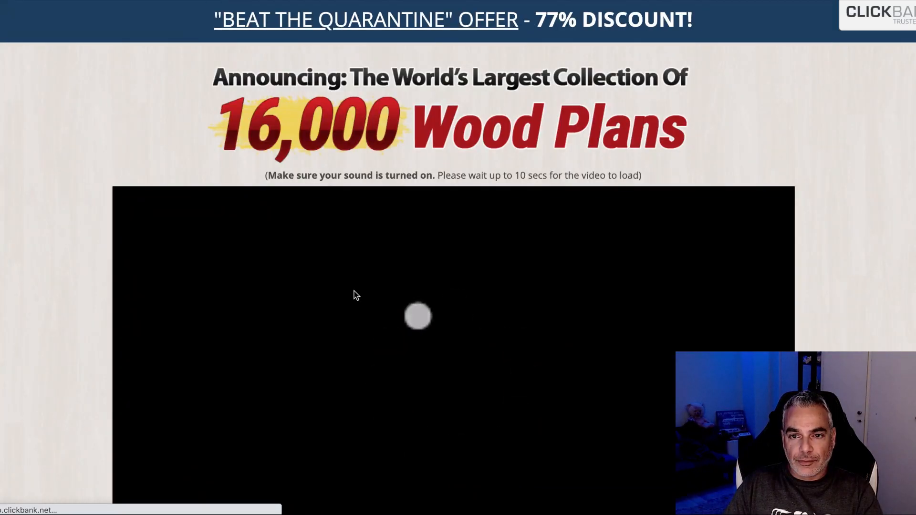
Review the 16,000 Wood Plans headline and close the HOLD ON exit popup.
{"action": "scroll", "coordinate": [473, 362], "scroll_direction": "down", "scroll_amount": 1}
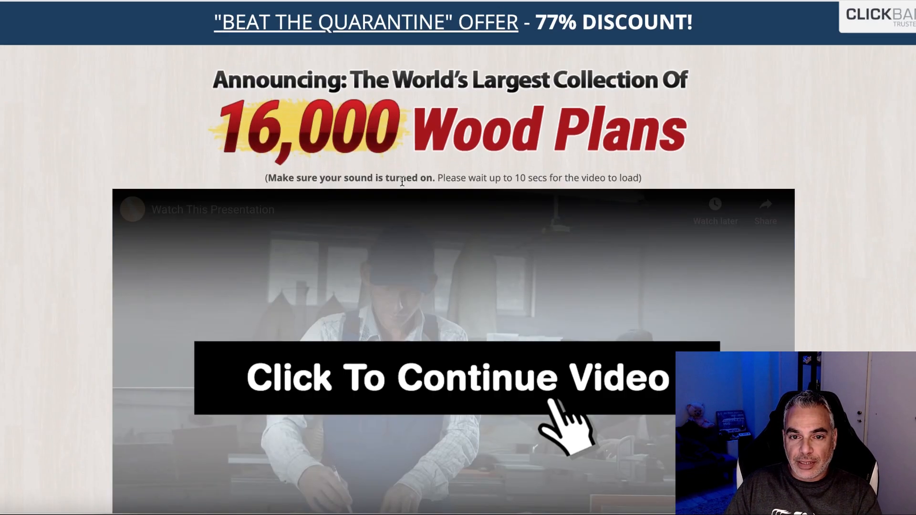
{"action": "scroll", "coordinate": [421, 286], "scroll_direction": "up", "scroll_amount": 1}
{"action": "left_click_drag", "start_coordinate": [241, 75], "coordinate": [648, 98]}
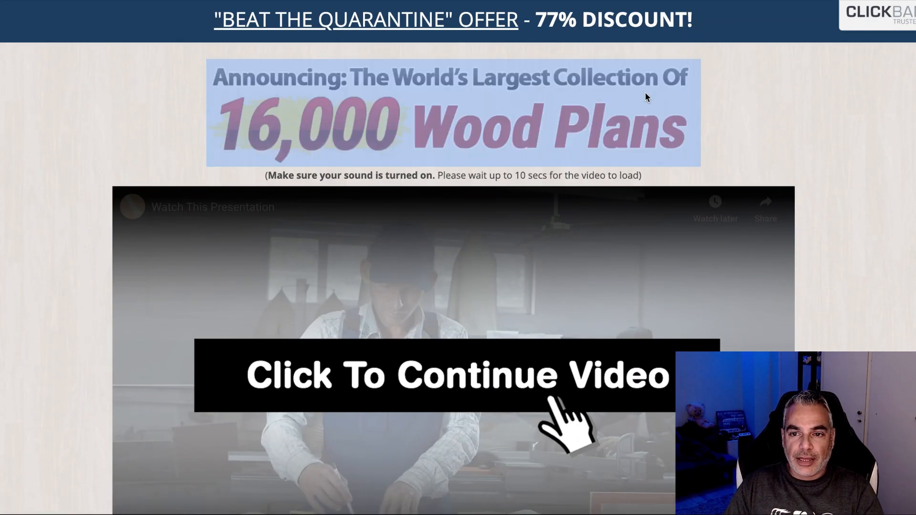
{"action": "right_click", "coordinate": [540, 110]}
{"action": "left_click", "coordinate": [163, 91]}
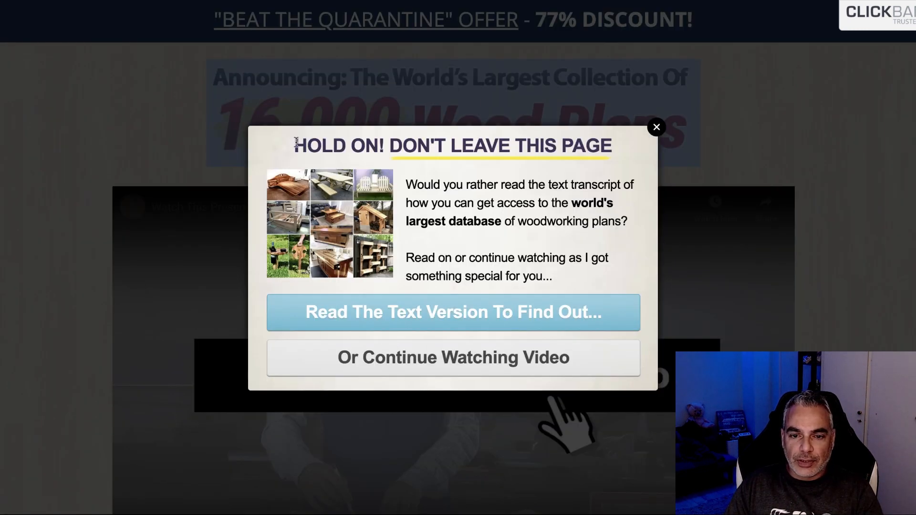
{"action": "left_click_drag", "start_coordinate": [292, 144], "coordinate": [570, 204]}
{"action": "left_click", "coordinate": [657, 127]}
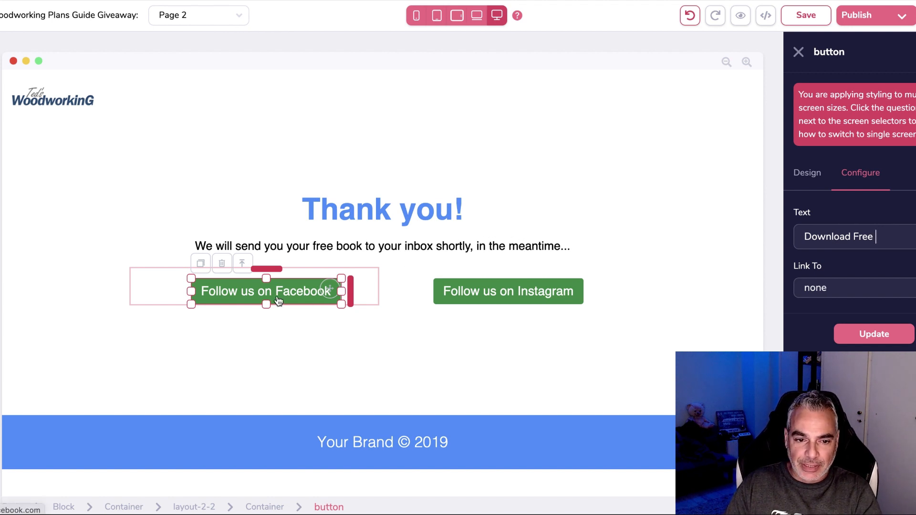
Replace the green button's 'Download Free' label with 'Get Instant Access To 16,000 Projects Now'.
{"action": "left_click_drag", "start_coordinate": [886, 237], "coordinate": [792, 234]}
{"action": "key", "text": "BackSpace"}
{"action": "type", "text": "Check"}
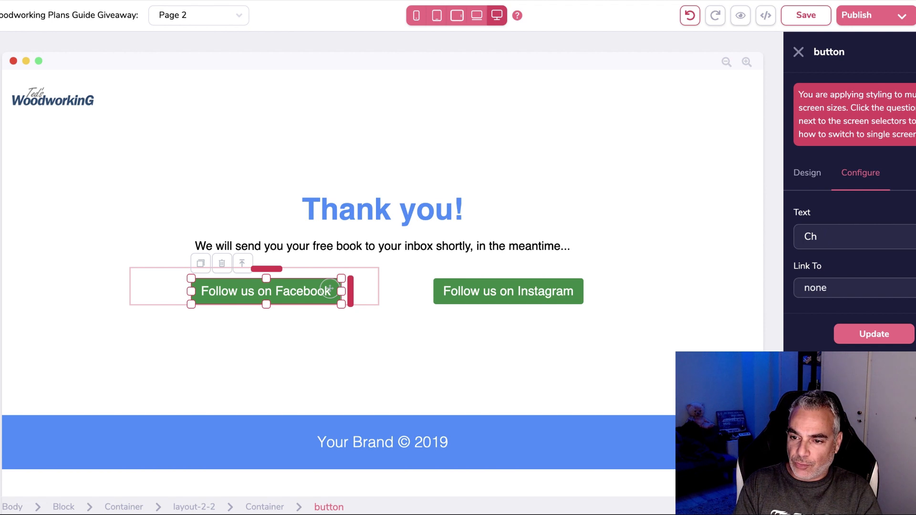
{"action": "key", "text": "BackSpace"}
{"action": "key", "text": "BackSpace"}
{"action": "type", "text": "WATCH"}
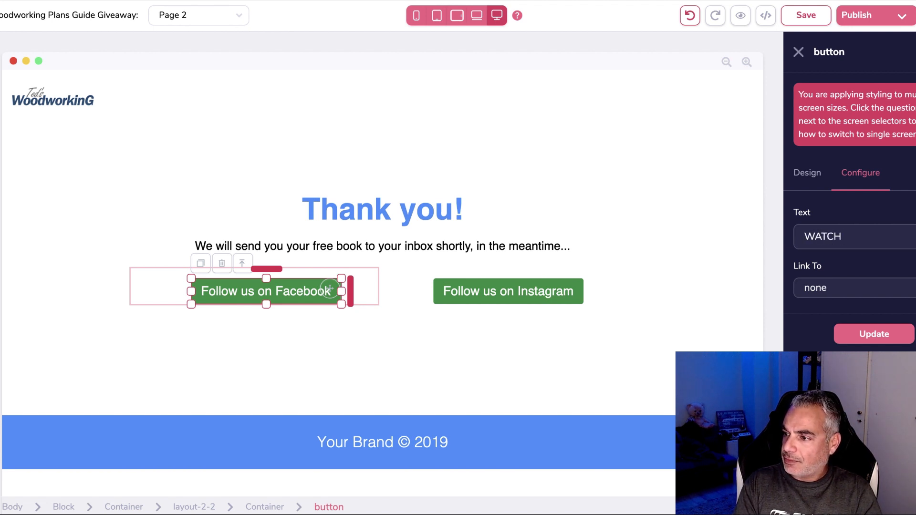
{"action": "key", "text": "BackSpace"}
{"action": "key", "text": "BackSpace"}
{"action": "type", "text": "GET T OWLRD"}
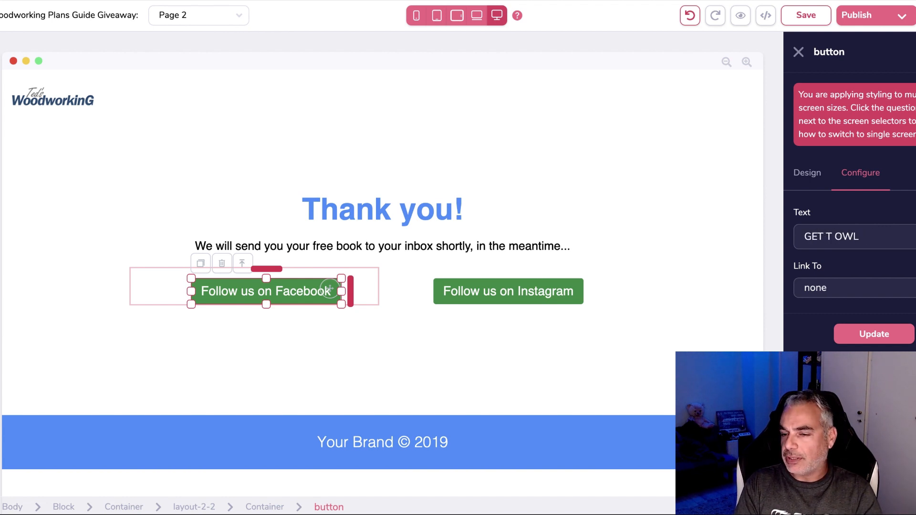
{"action": "key", "text": "BackSpace"}
{"action": "key", "text": "BackSpace"}
{"action": "key", "text": "BackSpace"}
{"action": "key", "text": "BackSpace"}
{"action": "key", "text": "BackSpace"}
{"action": "key", "text": "BackSpace"}
{"action": "key", "text": "BackSpace"}
{"action": "key", "text": "BackSpace"}
{"action": "key", "text": "BackSpace"}
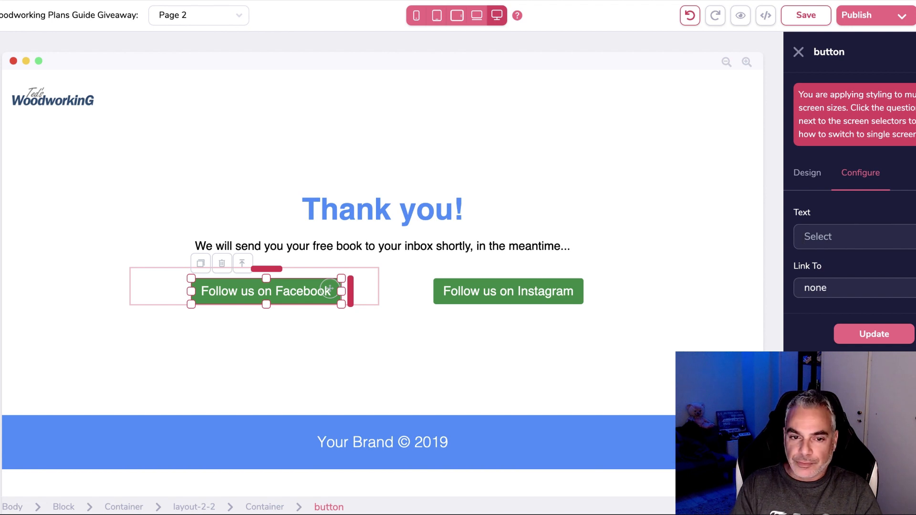
{"action": "type", "text": "GEt"}
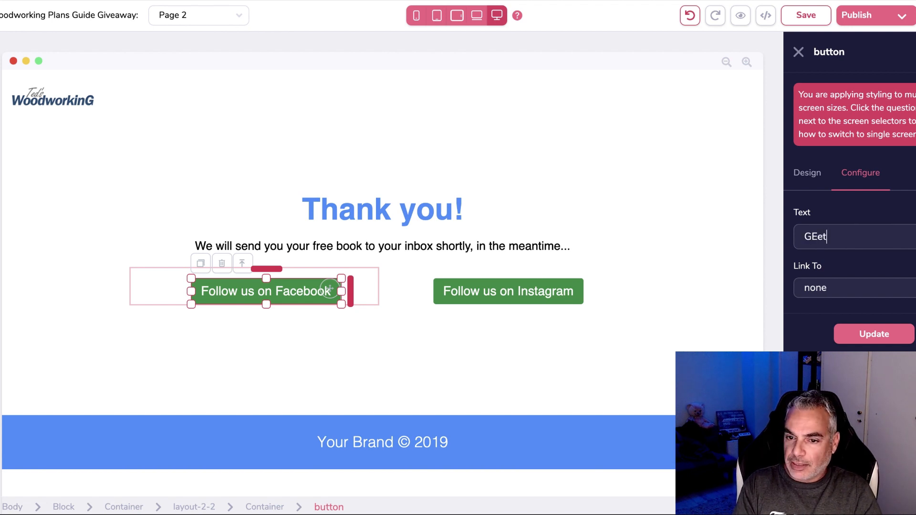
{"action": "type", "text": " Instant Access To 16"}
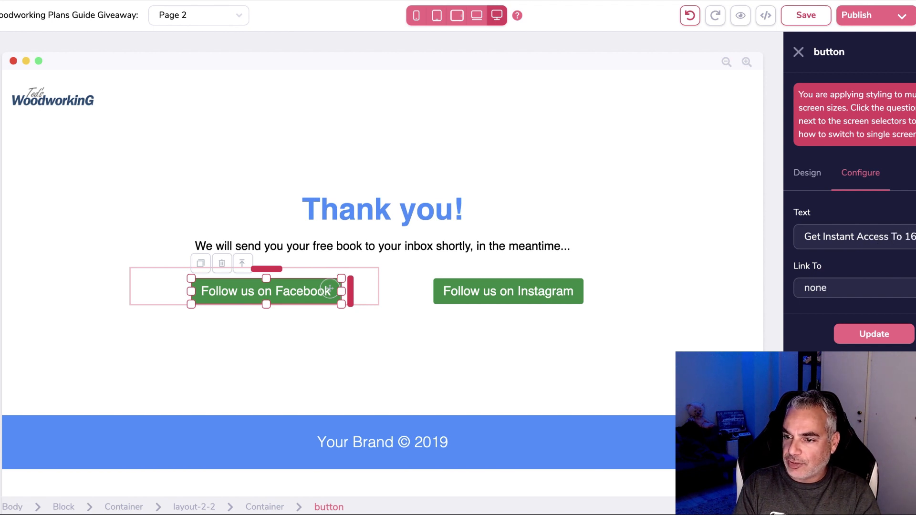
{"action": "type", "text": ",000 Projects"}
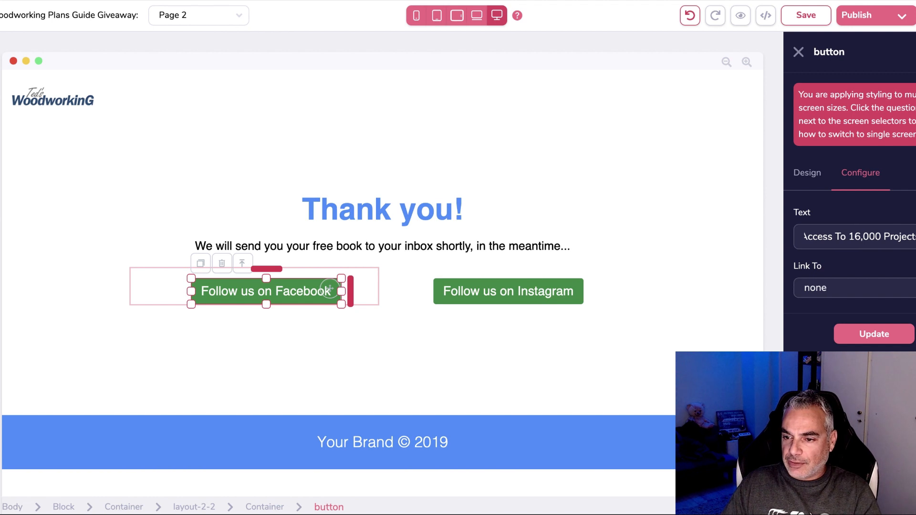
Keep the button's link target set to none and apply the new label.
{"action": "left_click", "coordinate": [854, 300]}
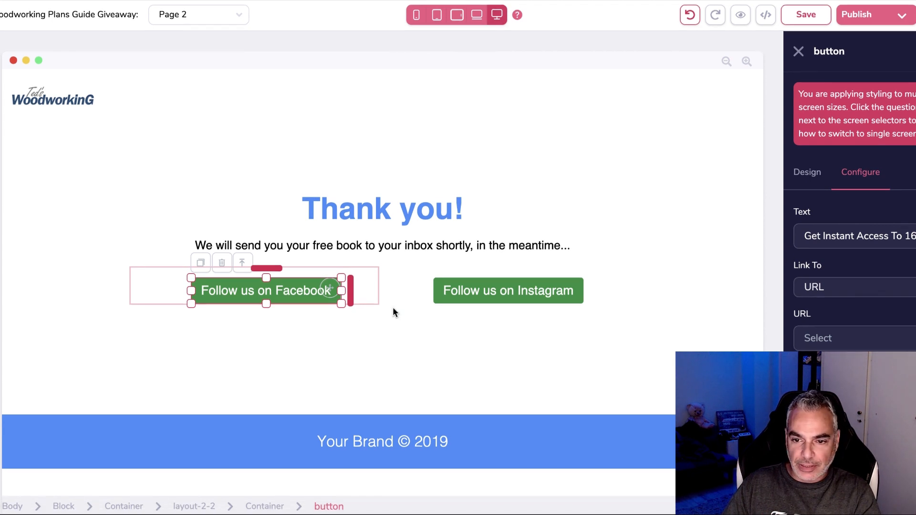
{"action": "left_click", "coordinate": [869, 334]}
{"action": "left_click", "coordinate": [869, 334]}
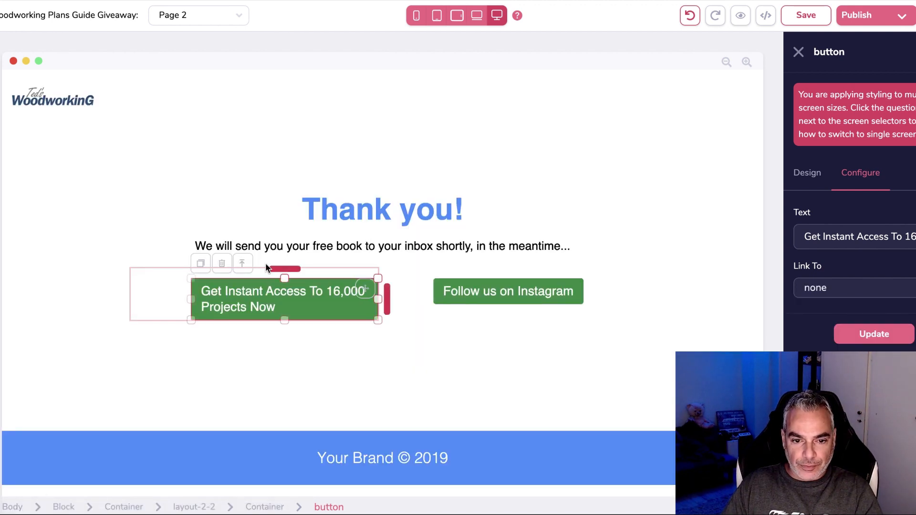
Widen the Get Instant Access button and centre its two-line text in the Design panel.
{"action": "mouse_move", "coordinate": [377, 298]}
{"action": "left_mouse_down"}
{"action": "mouse_move", "coordinate": [470, 291]}
{"action": "mouse_move", "coordinate": [452, 299]}
{"action": "mouse_move", "coordinate": [466, 303]}
{"action": "mouse_move", "coordinate": [362, 300]}
{"action": "left_mouse_up"}
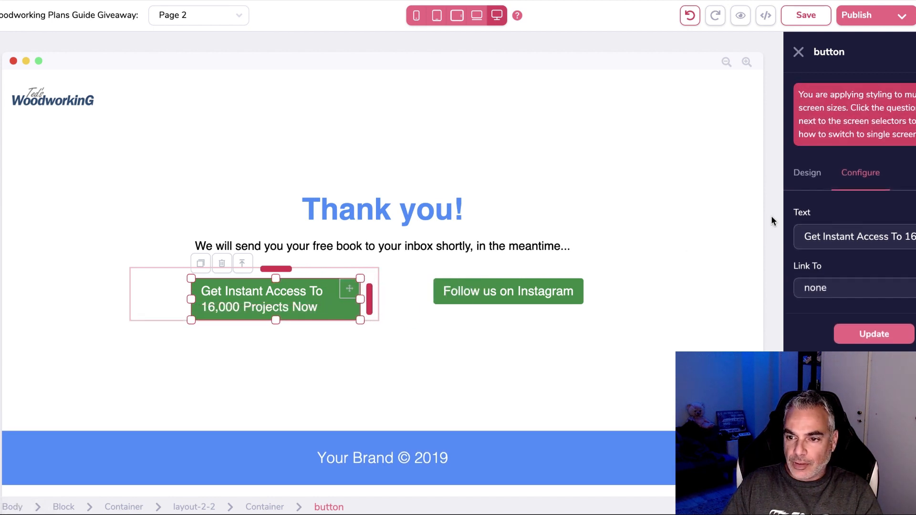
{"action": "left_click", "coordinate": [799, 183]}
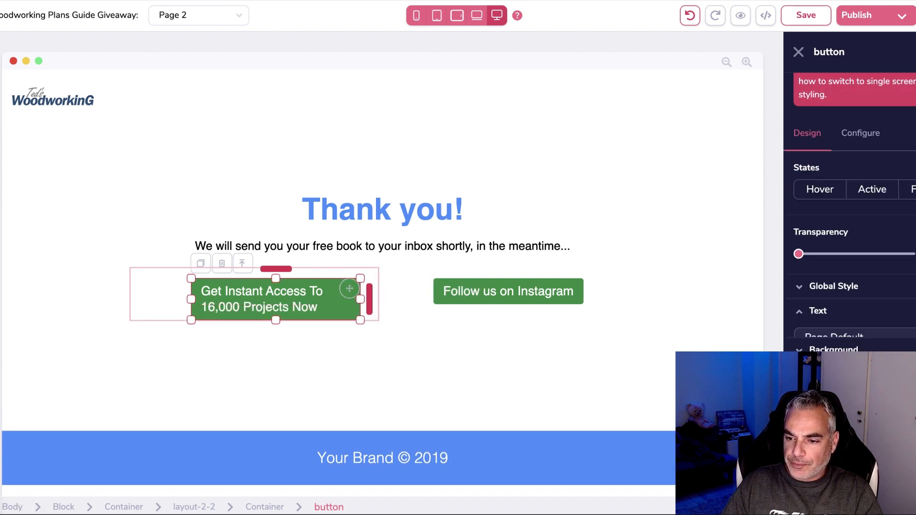
{"action": "left_click", "coordinate": [843, 405]}
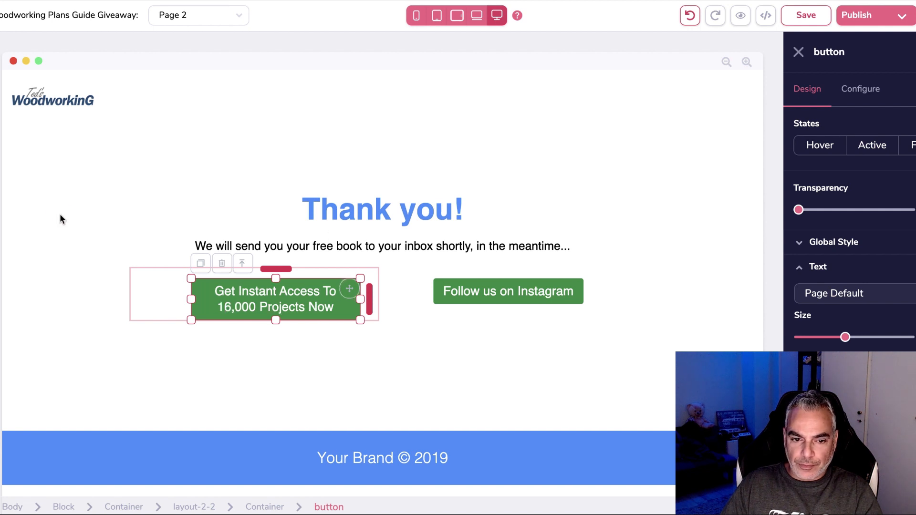
{"action": "left_click", "coordinate": [156, 233]}
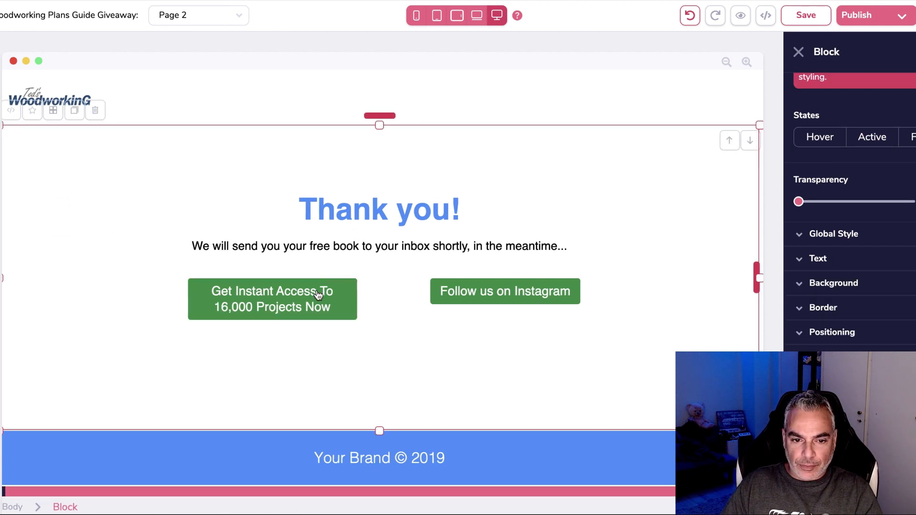
{"action": "left_click", "coordinate": [482, 295]}
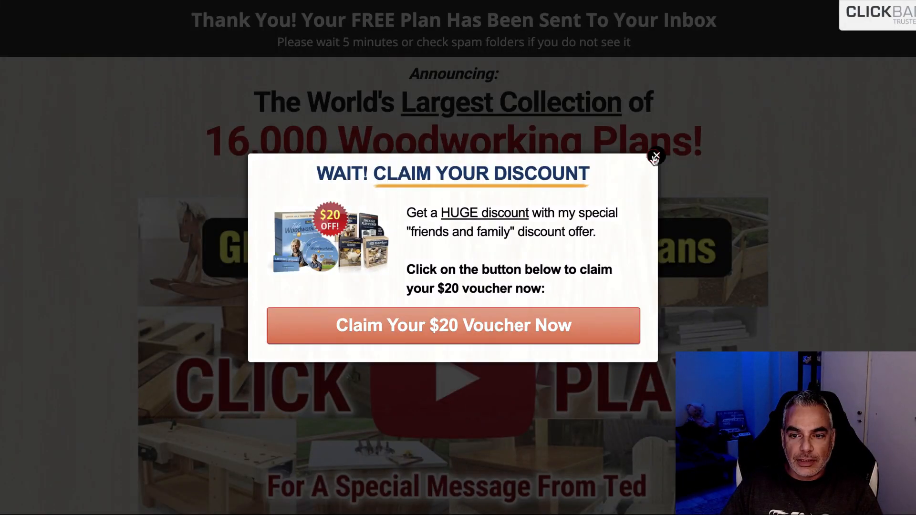
Close the discount popup and save the product bundle image to Downloads.
{"action": "left_click", "coordinate": [656, 157]}
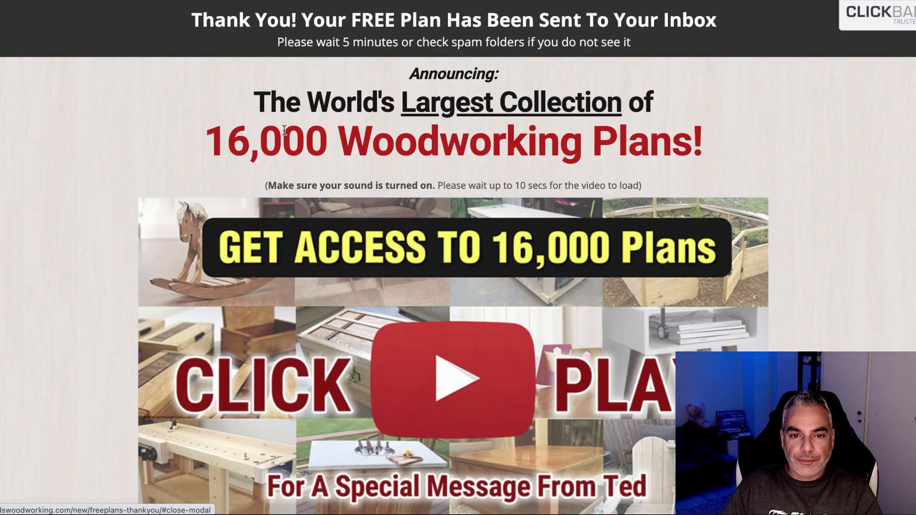
{"action": "left_click_drag", "start_coordinate": [191, 21], "coordinate": [744, 39]}
{"action": "left_click_drag", "start_coordinate": [297, 64], "coordinate": [704, 143]}
{"action": "scroll", "coordinate": [306, 203], "scroll_direction": "down", "scroll_amount": 5}
{"action": "scroll", "coordinate": [304, 202], "scroll_direction": "down", "scroll_amount": 20}
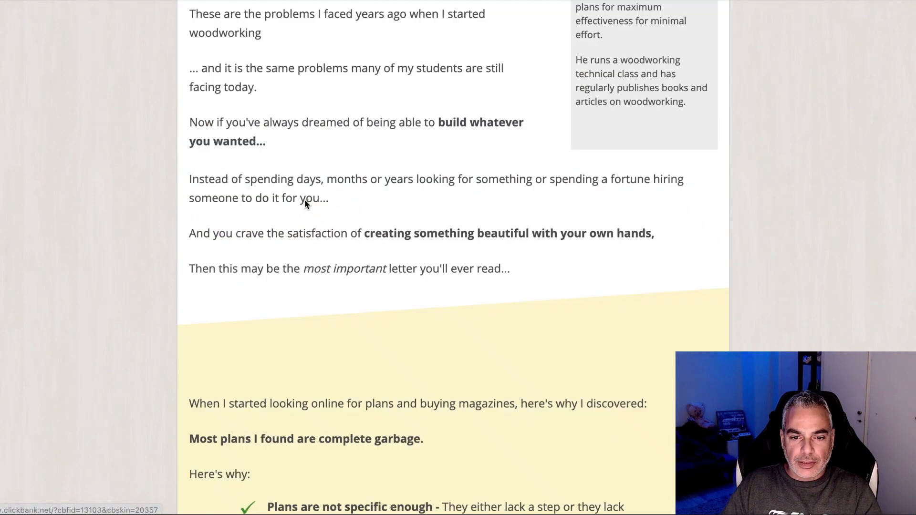
{"action": "scroll", "coordinate": [304, 203], "scroll_direction": "down", "scroll_amount": 20}
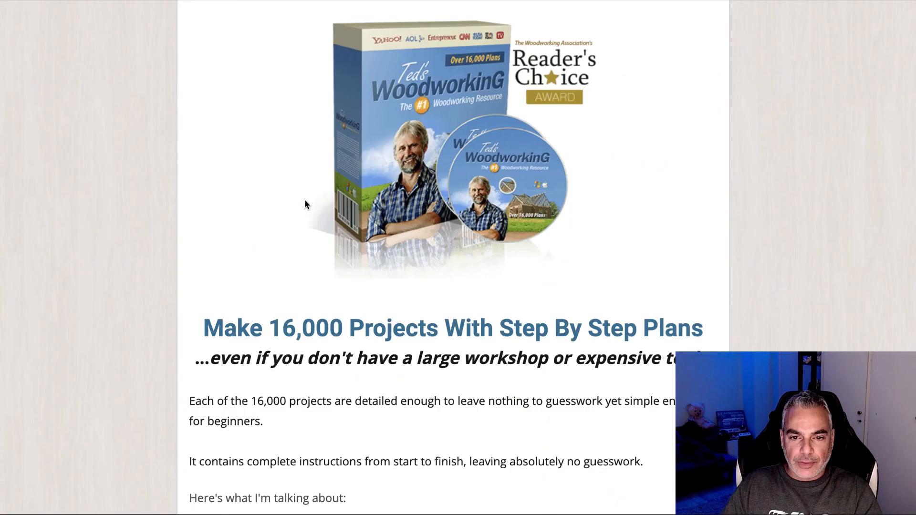
{"action": "scroll", "coordinate": [304, 199], "scroll_direction": "down", "scroll_amount": 20}
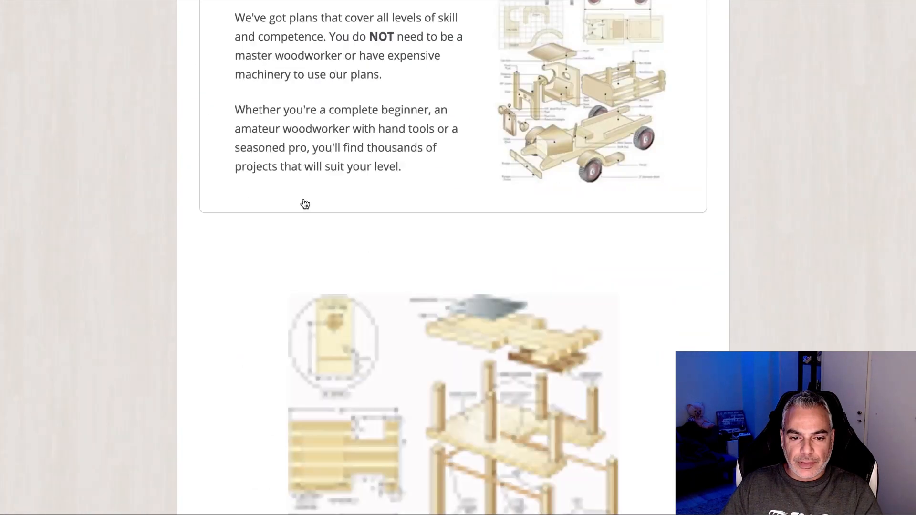
{"action": "scroll", "coordinate": [304, 200], "scroll_direction": "down", "scroll_amount": 6}
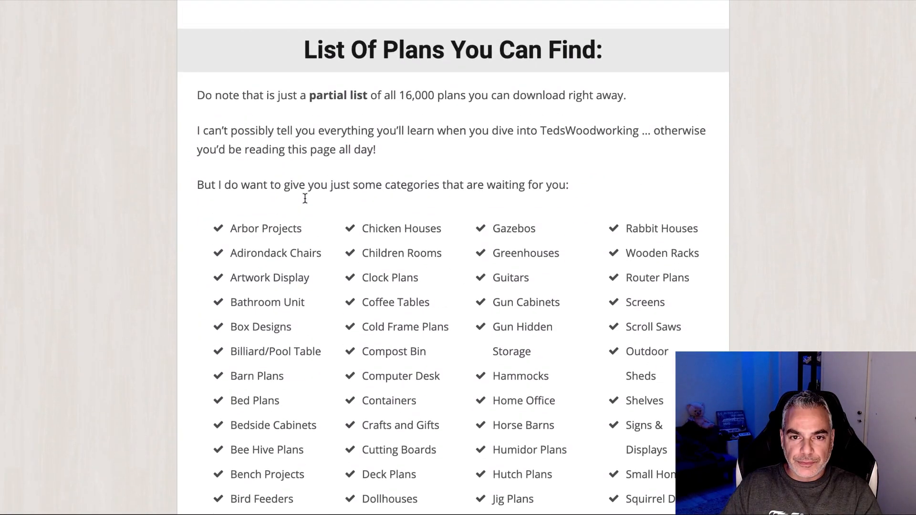
{"action": "scroll", "coordinate": [305, 200], "scroll_direction": "down", "scroll_amount": 20}
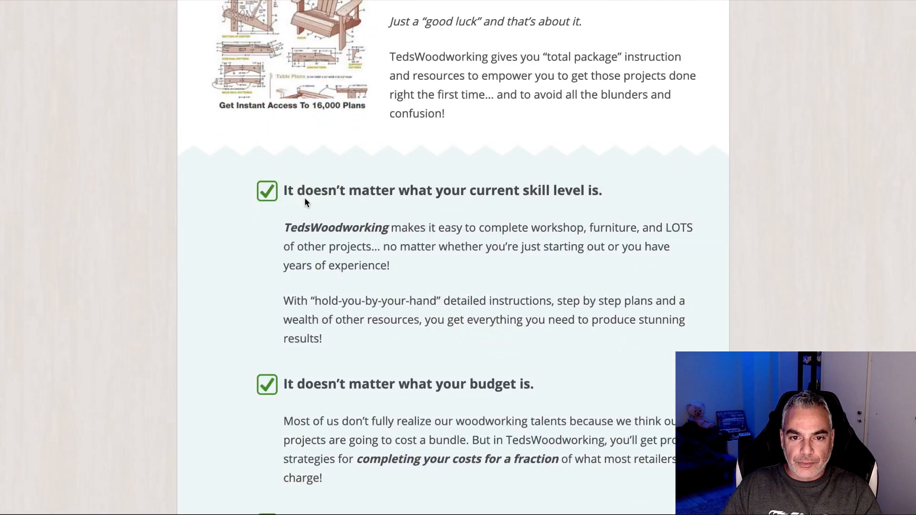
{"action": "scroll", "coordinate": [305, 204], "scroll_direction": "down", "scroll_amount": 15}
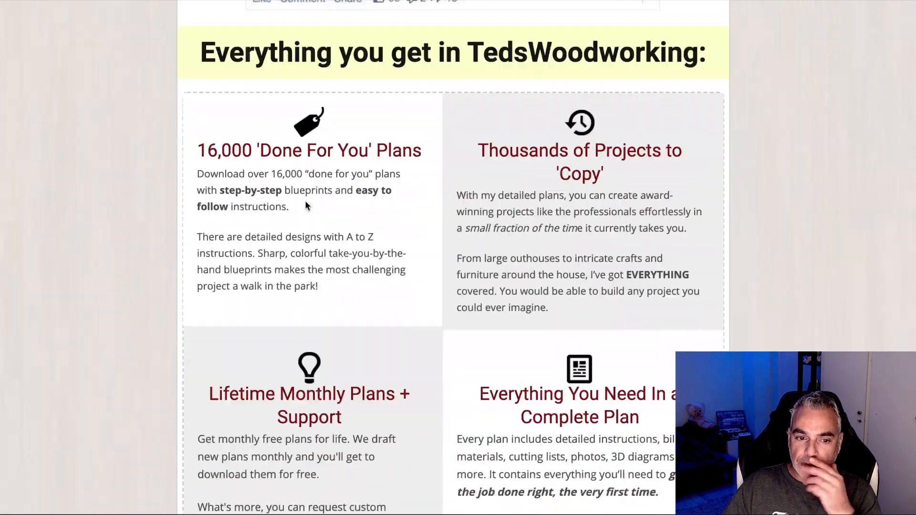
{"action": "scroll", "coordinate": [304, 202], "scroll_direction": "down", "scroll_amount": 20}
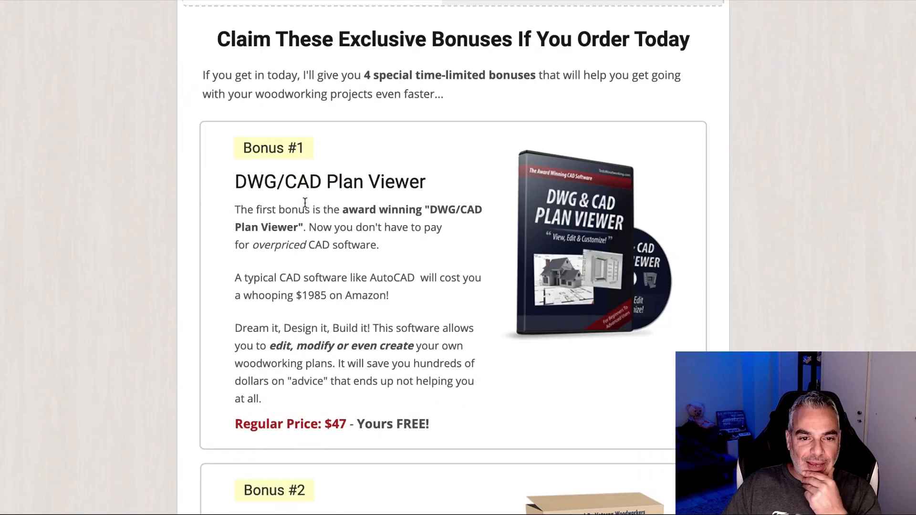
{"action": "scroll", "coordinate": [306, 203], "scroll_direction": "up", "scroll_amount": 3}
{"action": "scroll", "coordinate": [305, 202], "scroll_direction": "down", "scroll_amount": 20}
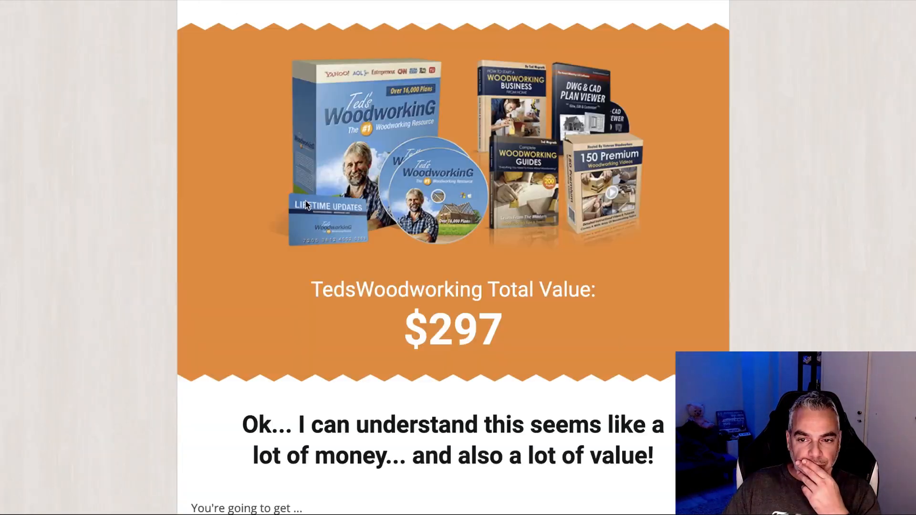
{"action": "scroll", "coordinate": [305, 204], "scroll_direction": "up", "scroll_amount": 2}
{"action": "scroll", "coordinate": [305, 205], "scroll_direction": "down", "scroll_amount": 20}
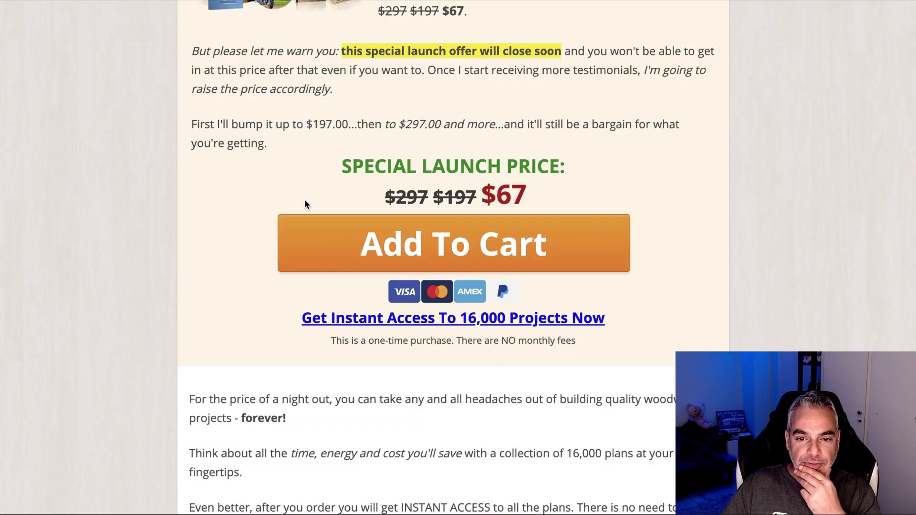
{"action": "scroll", "coordinate": [306, 204], "scroll_direction": "down", "scroll_amount": 1}
{"action": "scroll", "coordinate": [307, 204], "scroll_direction": "up", "scroll_amount": 15}
{"action": "scroll", "coordinate": [307, 205], "scroll_direction": "down", "scroll_amount": 8}
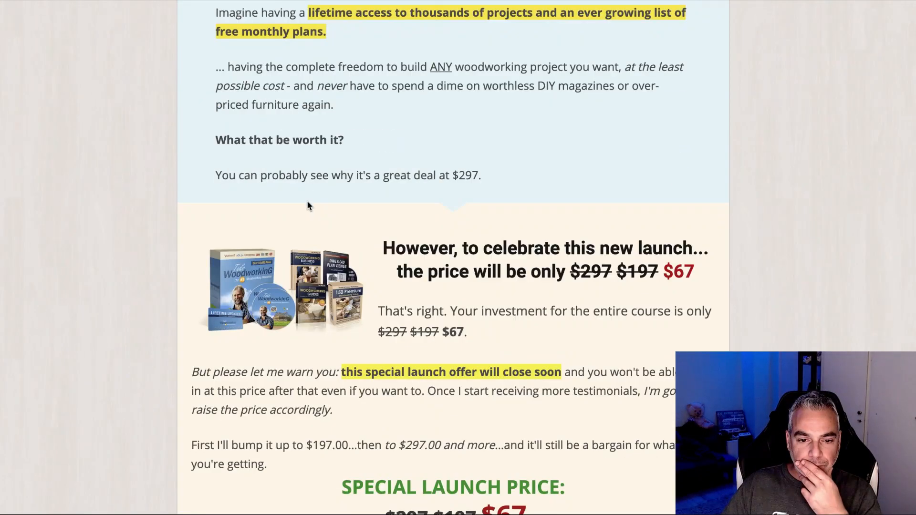
{"action": "scroll", "coordinate": [302, 213], "scroll_direction": "down", "scroll_amount": 5}
{"action": "right_click", "coordinate": [267, 160]}
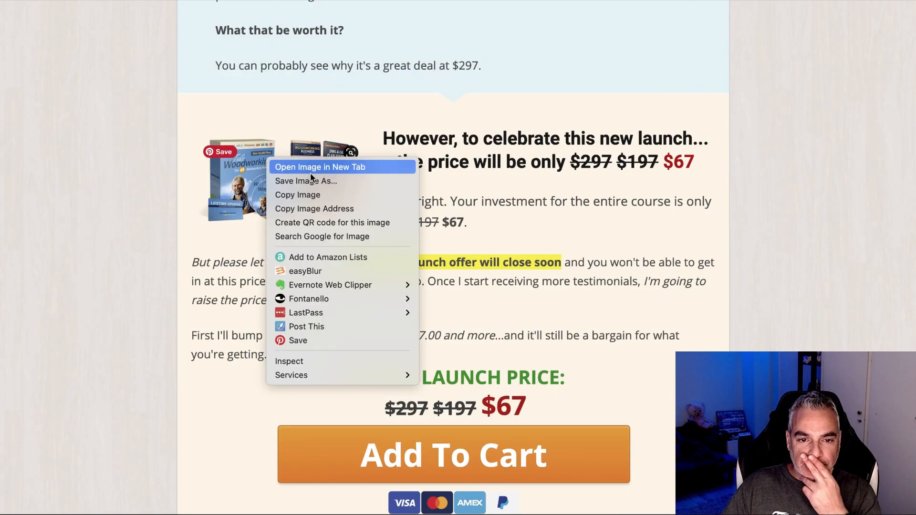
{"action": "left_click", "coordinate": [310, 181]}
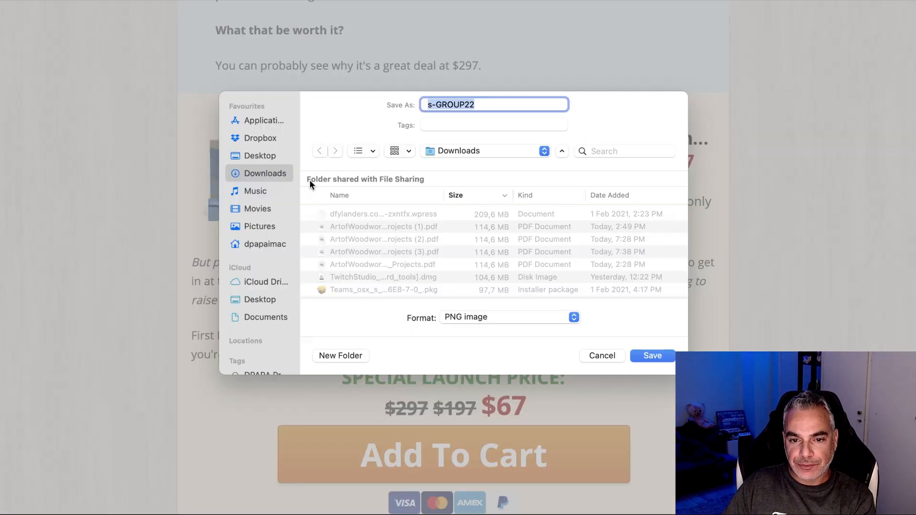
{"action": "key", "text": "Return"}
Save a second copy of the Ted's Woodworking bundle image into Downloads.
{"action": "scroll", "coordinate": [280, 183], "scroll_direction": "down", "scroll_amount": 10}
{"action": "scroll", "coordinate": [280, 182], "scroll_direction": "down", "scroll_amount": 20}
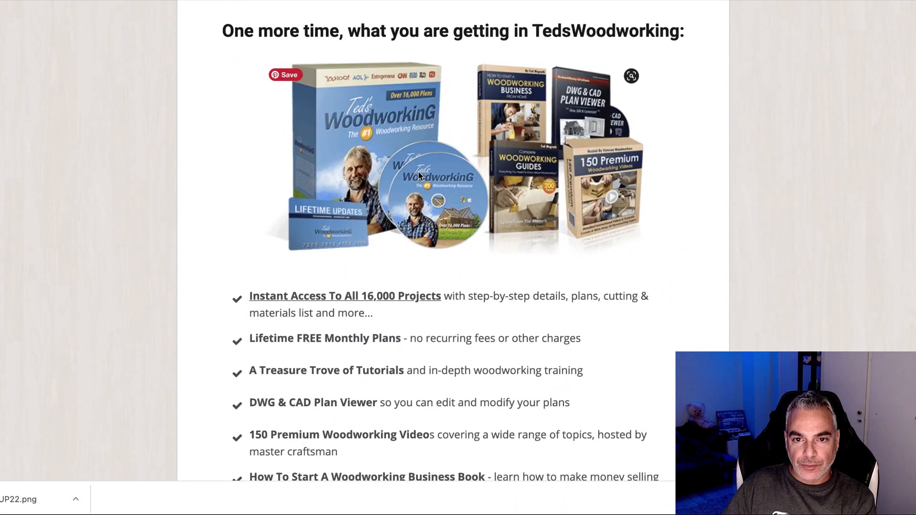
{"action": "right_click", "coordinate": [441, 143]}
{"action": "left_click", "coordinate": [451, 170]}
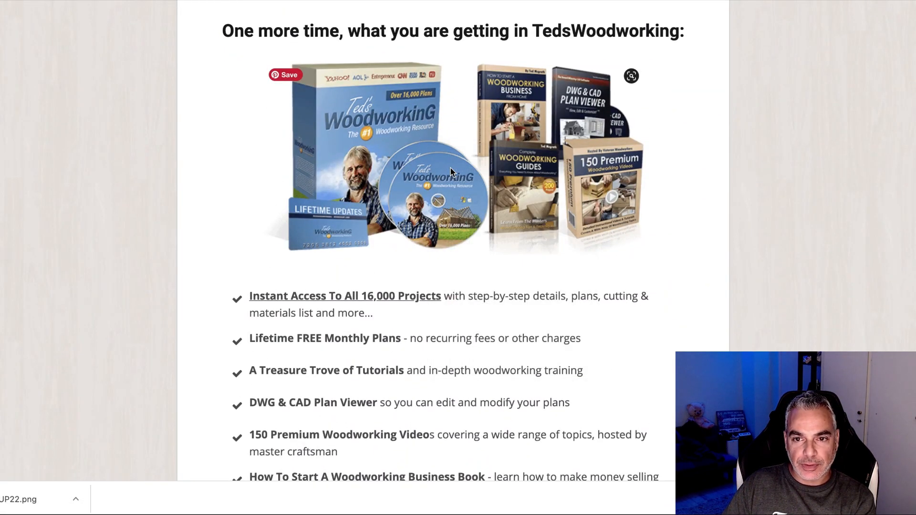
{"action": "key", "text": "Return"}
{"action": "scroll", "coordinate": [380, 198], "scroll_direction": "down", "scroll_amount": 10}
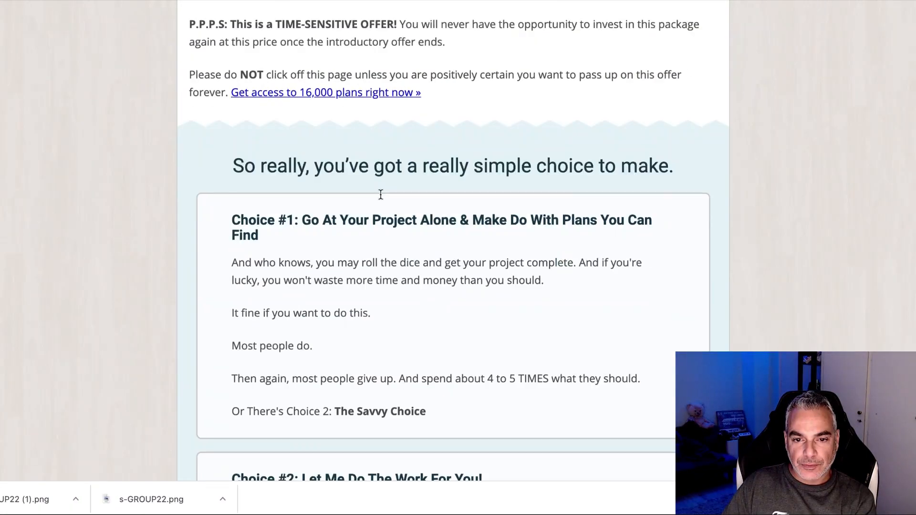
{"action": "scroll", "coordinate": [381, 198], "scroll_direction": "down", "scroll_amount": 15}
{"action": "scroll", "coordinate": [381, 195], "scroll_direction": "up", "scroll_amount": 3}
{"action": "scroll", "coordinate": [381, 192], "scroll_direction": "down", "scroll_amount": 18}
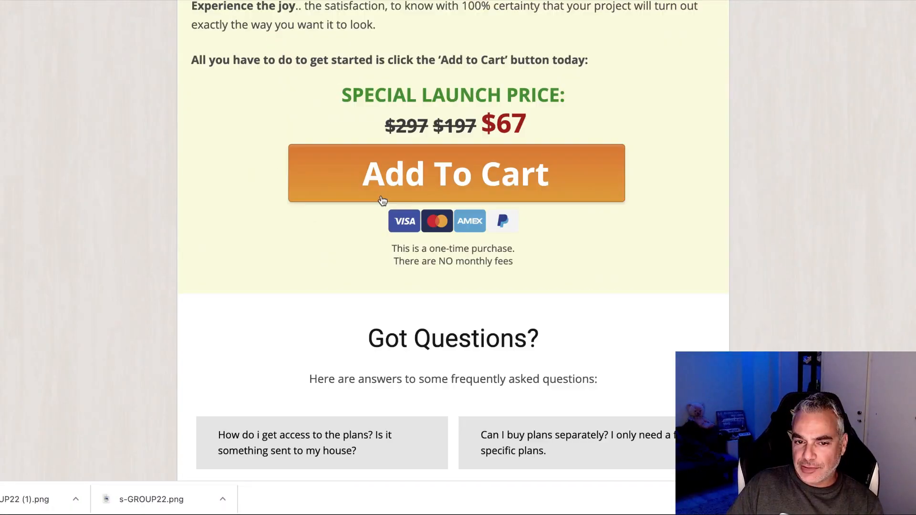
{"action": "scroll", "coordinate": [382, 196], "scroll_direction": "up", "scroll_amount": 8}
{"action": "scroll", "coordinate": [382, 199], "scroll_direction": "down", "scroll_amount": 1}
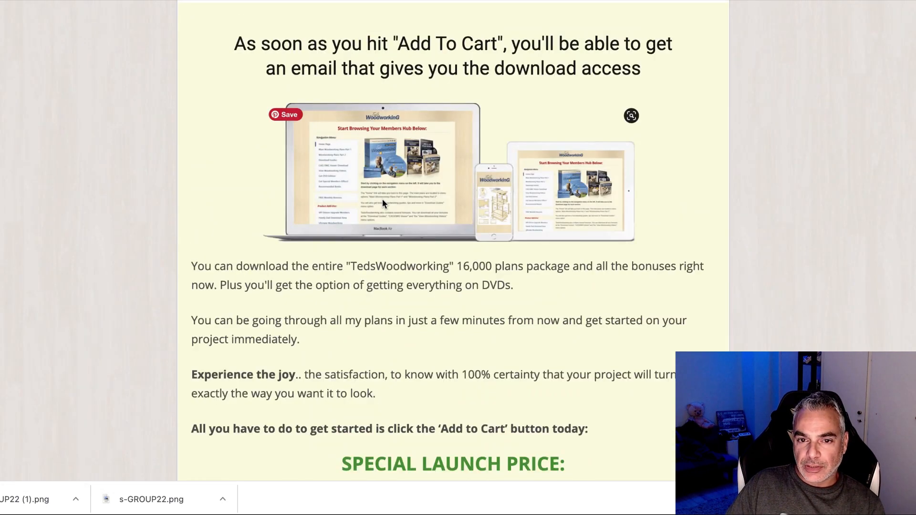
{"action": "scroll", "coordinate": [382, 199], "scroll_direction": "down", "scroll_amount": 20}
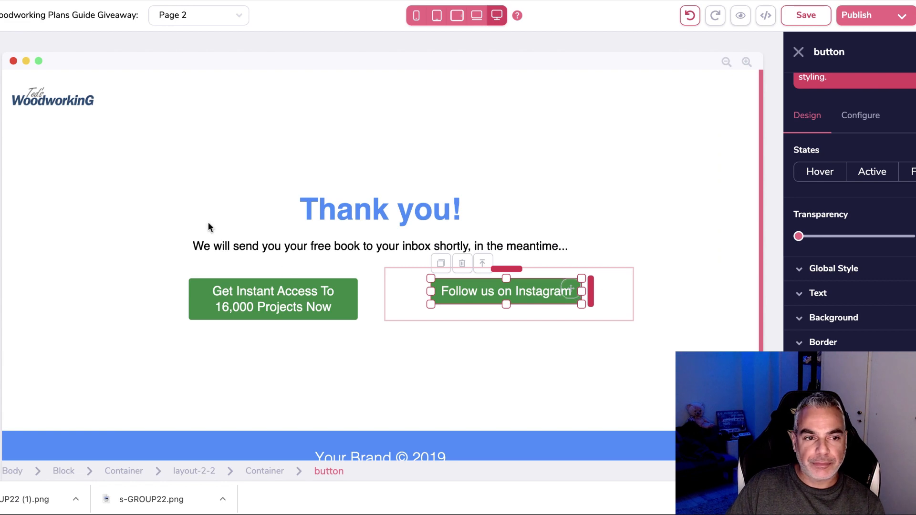
Add a container with a horizontally centred image element below the thank-you message.
{"action": "left_click", "coordinate": [1, 131]}
{"action": "left_click_drag", "start_coordinate": [19, 133], "coordinate": [575, 285]}
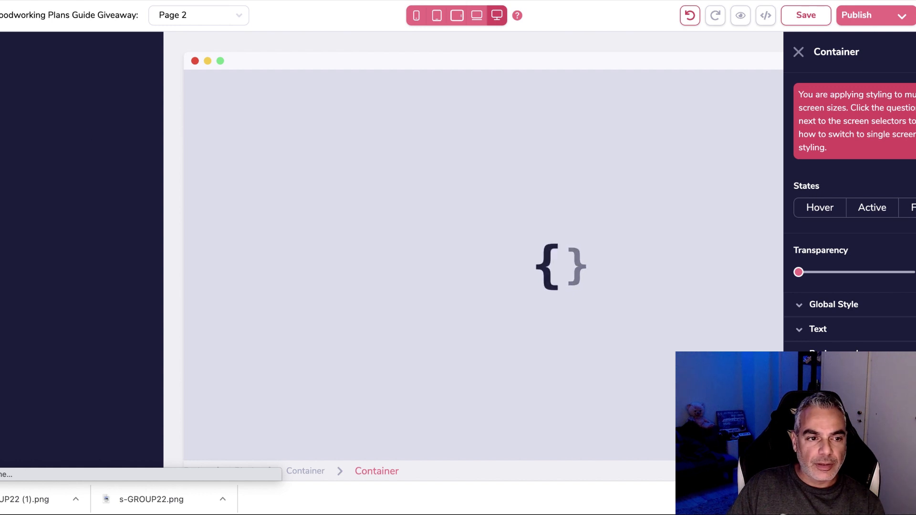
{"action": "scroll", "coordinate": [82, 339], "scroll_direction": "down", "scroll_amount": 10}
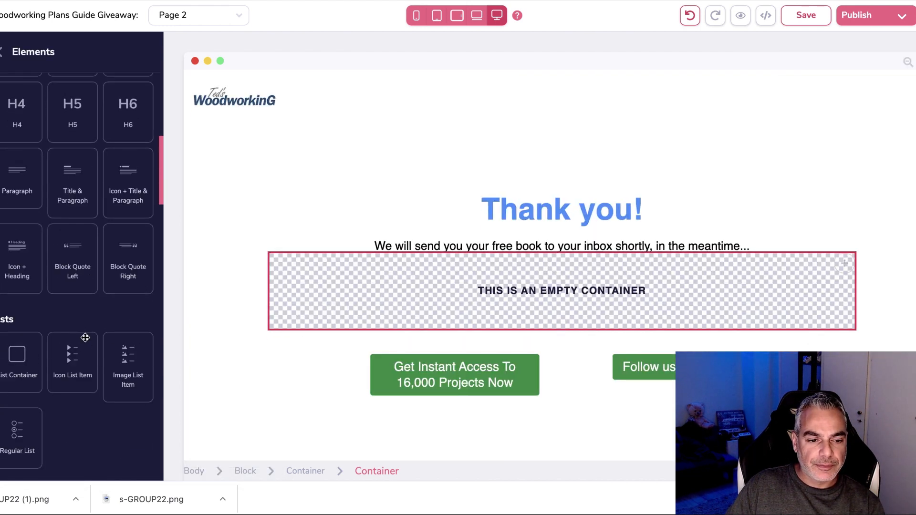
{"action": "left_click_drag", "start_coordinate": [73, 294], "coordinate": [499, 276]}
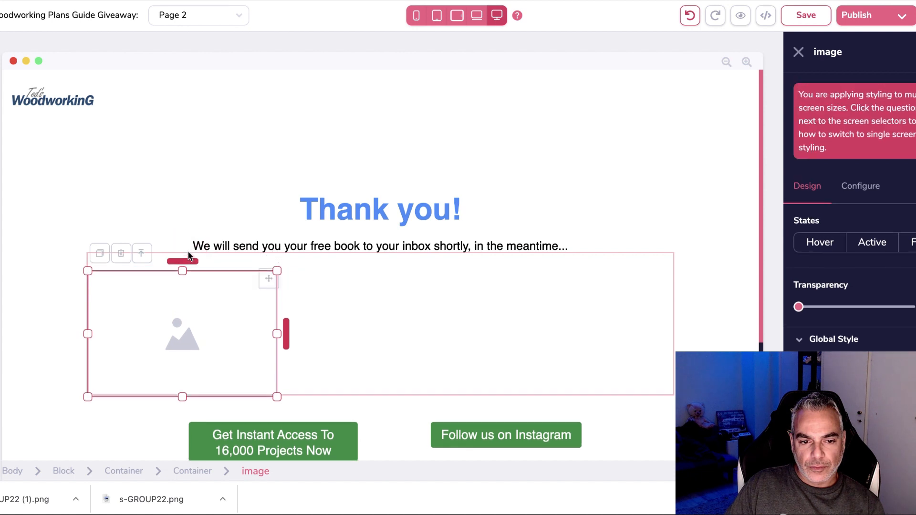
{"action": "left_click", "coordinate": [546, 327]}
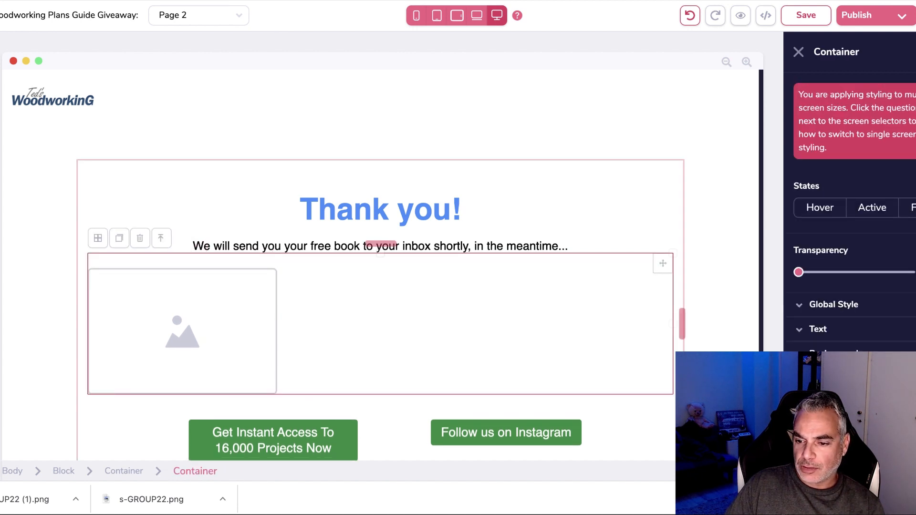
{"action": "scroll", "coordinate": [850, 215], "scroll_direction": "down", "scroll_amount": 3}
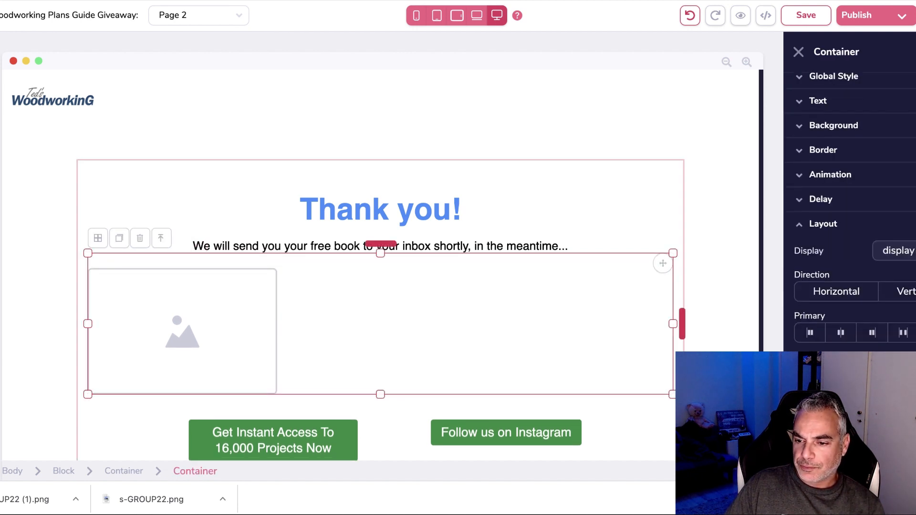
{"action": "left_click", "coordinate": [841, 333]}
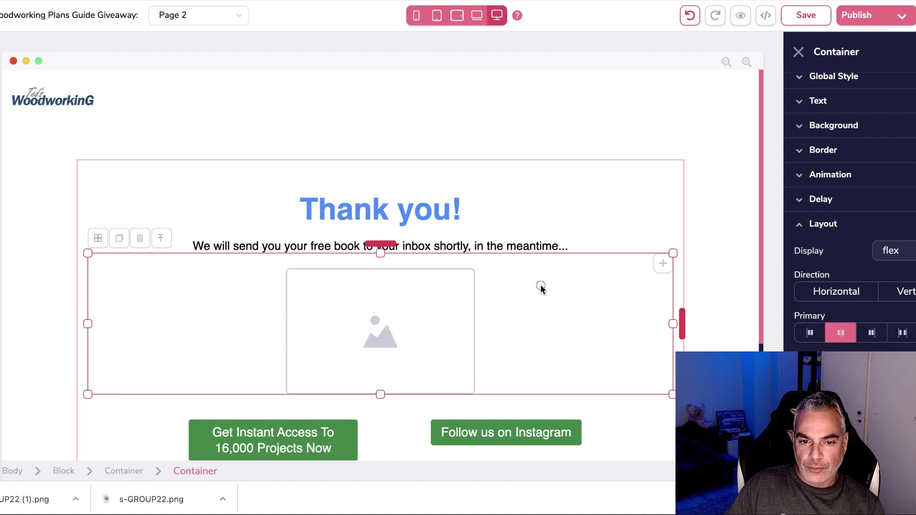
Upload s-GROUP22 (1).png into the image's Image Library.
{"action": "left_click", "coordinate": [407, 306]}
{"action": "left_click", "coordinate": [862, 186]}
{"action": "left_click", "coordinate": [835, 274]}
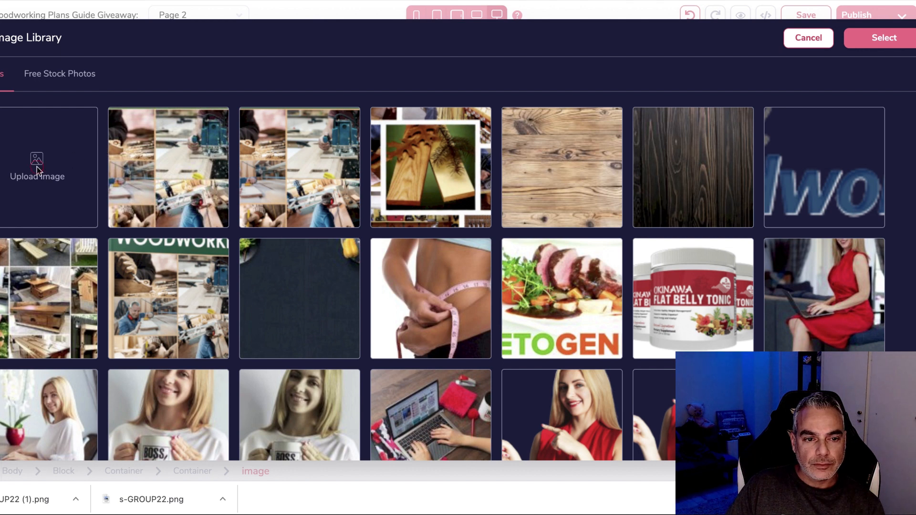
{"action": "left_click", "coordinate": [36, 165]}
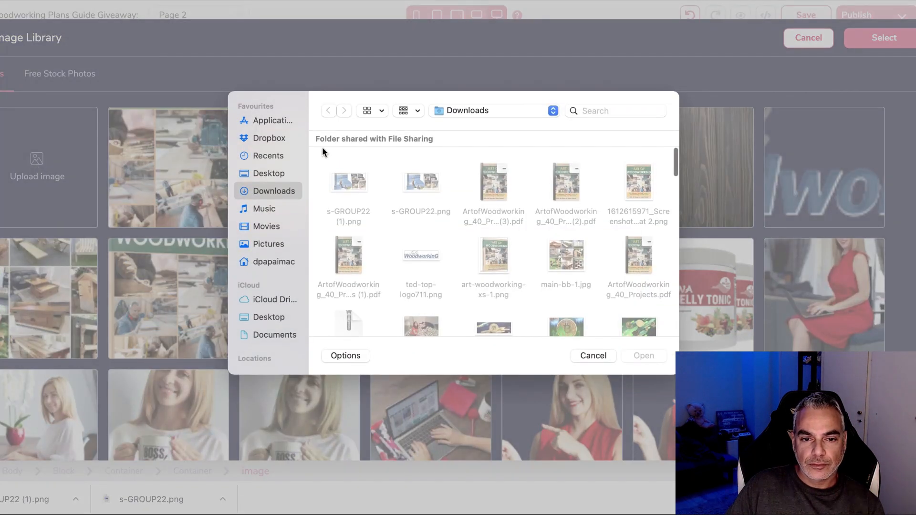
{"action": "left_click", "coordinate": [352, 186]}
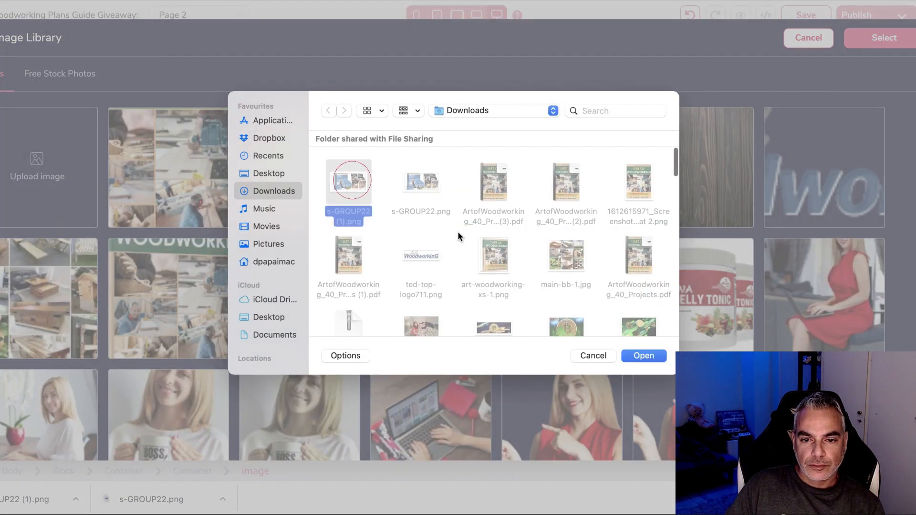
{"action": "left_click", "coordinate": [644, 357]}
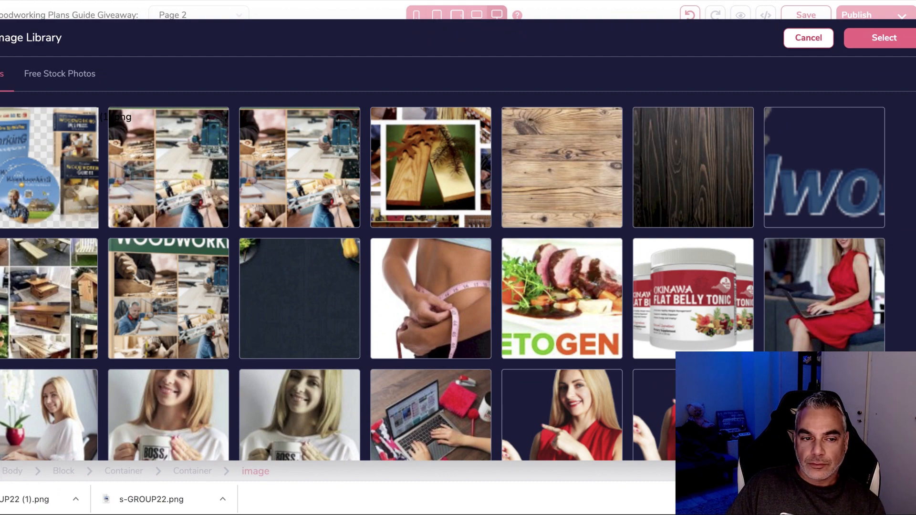
Place the uploaded bundle image, shrink it, and add space above it.
{"action": "left_click", "coordinate": [59, 205]}
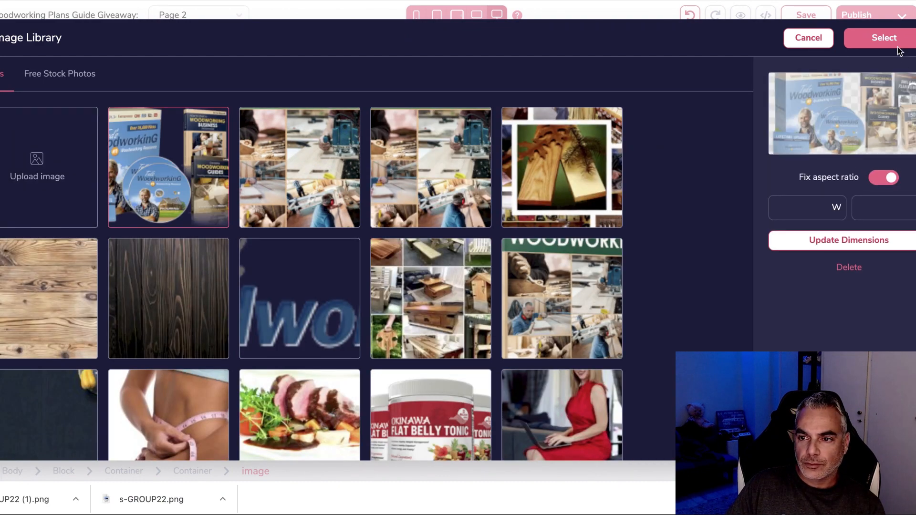
{"action": "left_click", "coordinate": [884, 38]}
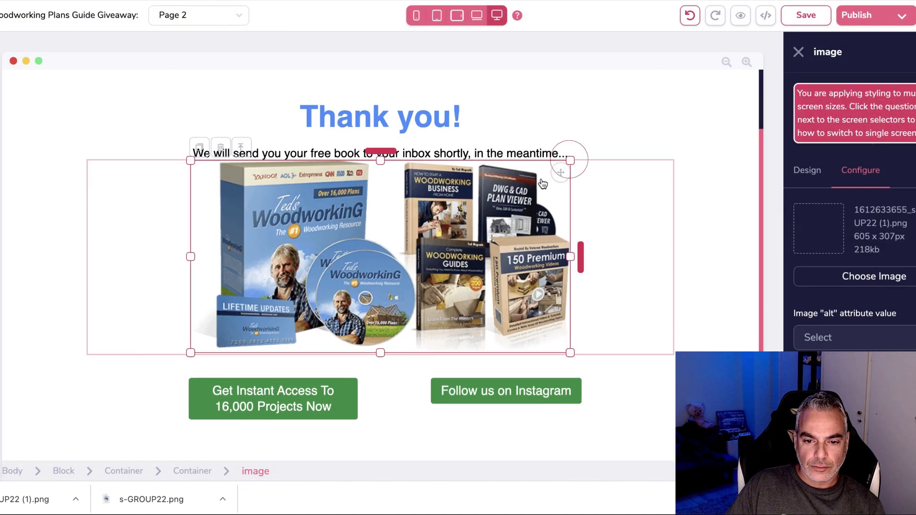
{"action": "left_click_drag", "start_coordinate": [566, 163], "coordinate": [523, 187]}
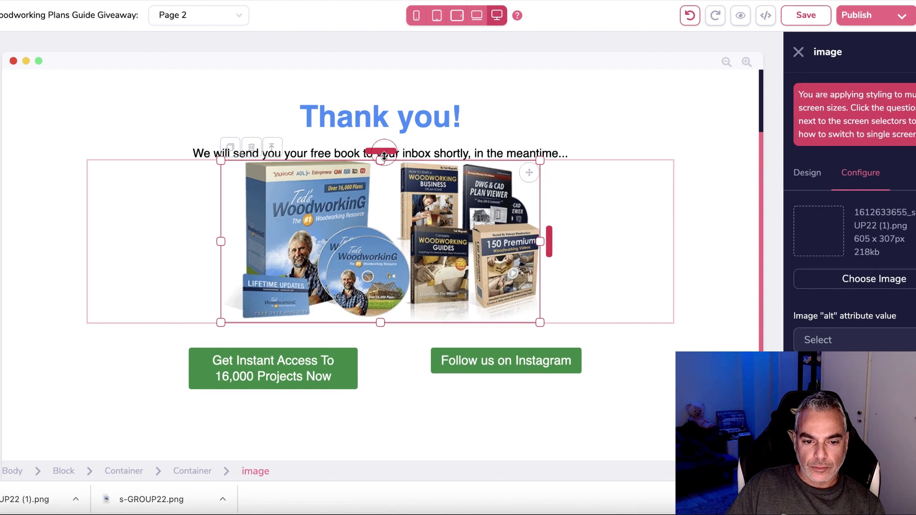
{"action": "left_click_drag", "start_coordinate": [384, 155], "coordinate": [383, 183]}
Delete the Follow us on Instagram button's column and confirm the removal.
{"action": "left_click", "coordinate": [568, 390]}
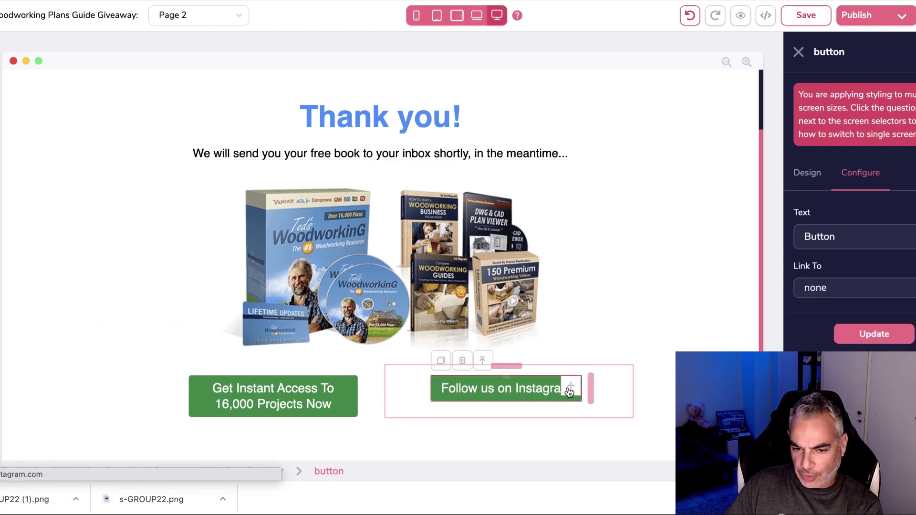
{"action": "left_click", "coordinate": [420, 378]}
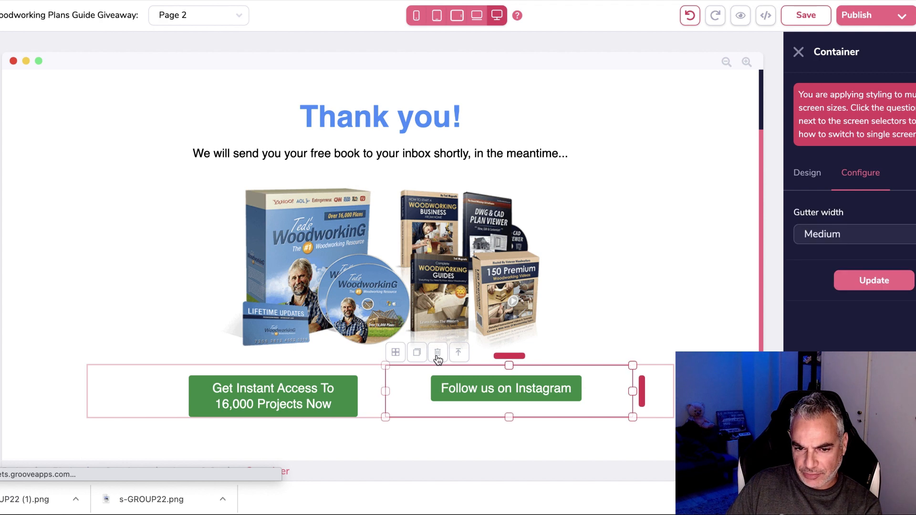
{"action": "left_click", "coordinate": [438, 355]}
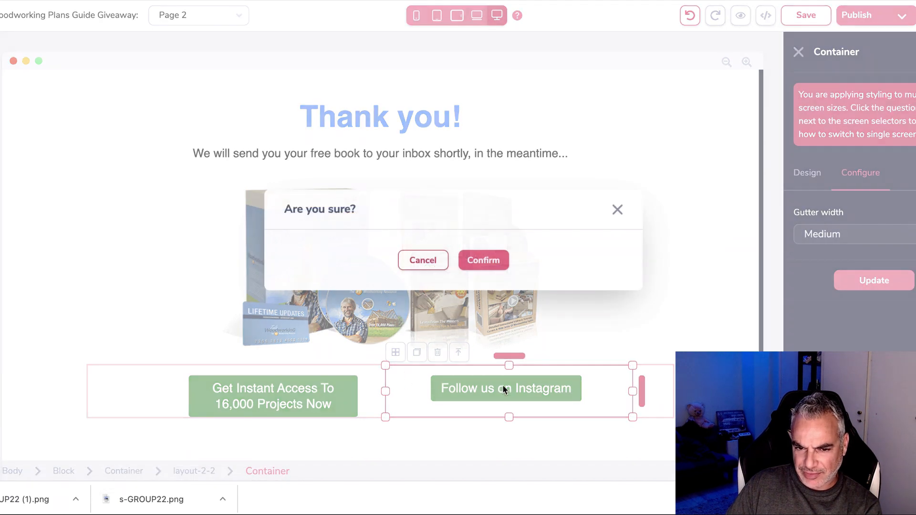
{"action": "left_click", "coordinate": [496, 263]}
{"action": "left_click", "coordinate": [400, 392]}
Select the two-column row around the remaining Get Instant Access button.
{"action": "left_click", "coordinate": [426, 395]}
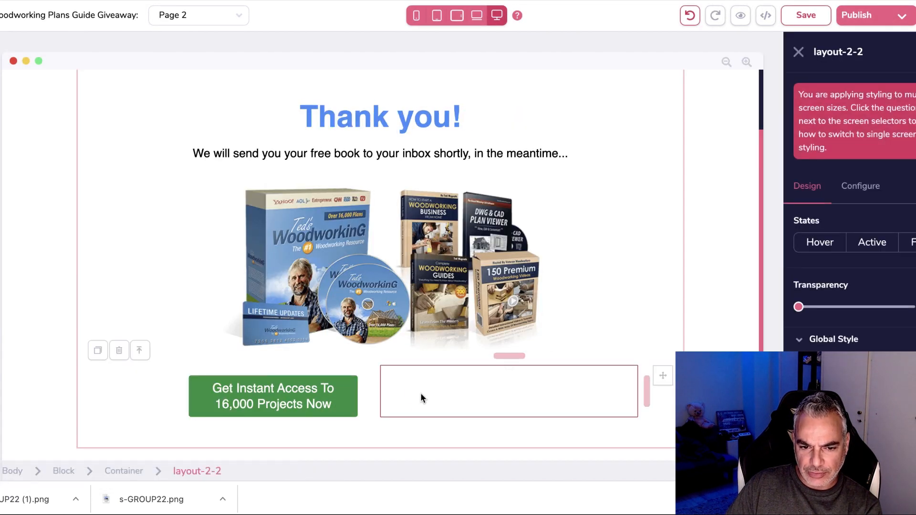
{"action": "left_click", "coordinate": [367, 397]}
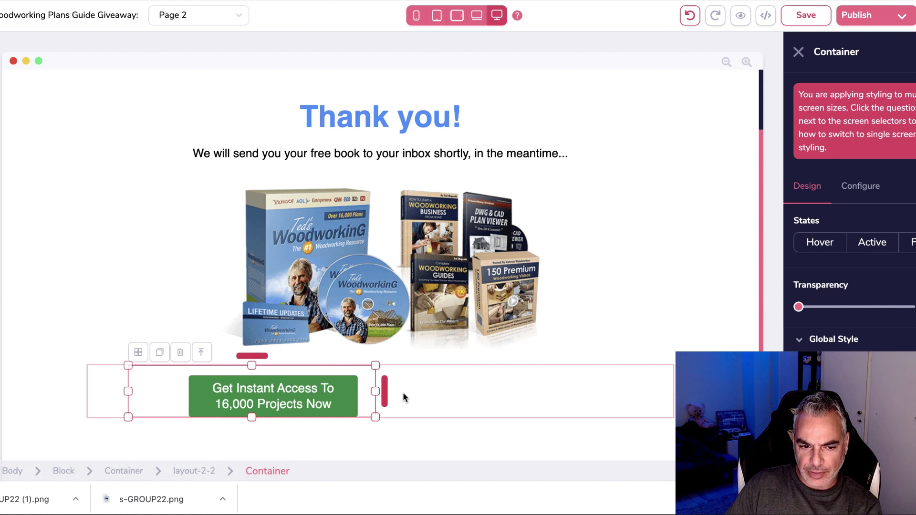
{"action": "left_click", "coordinate": [195, 471]}
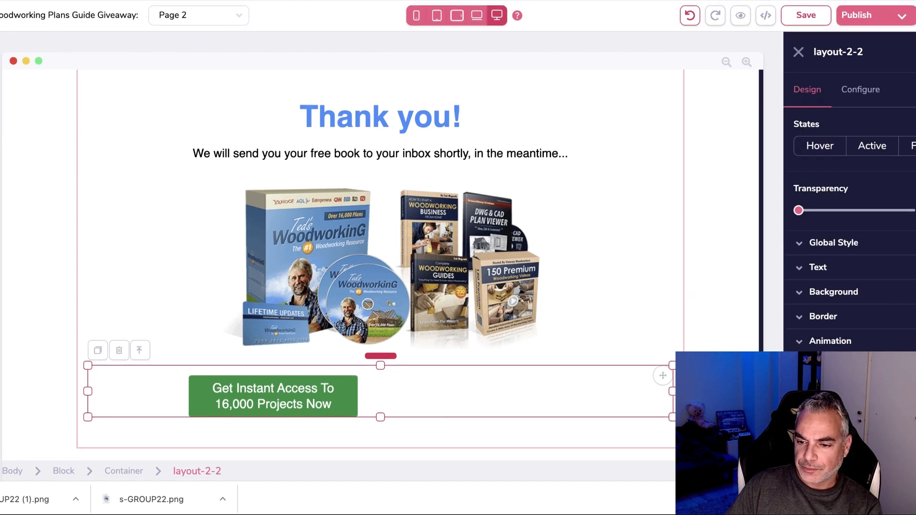
{"action": "scroll", "coordinate": [849, 267], "scroll_direction": "down", "scroll_amount": 2}
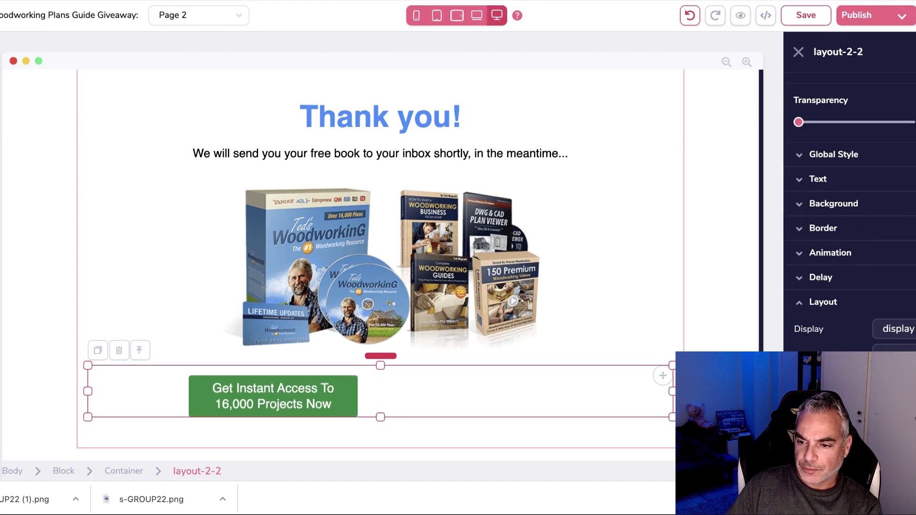
{"action": "left_click", "coordinate": [333, 402]}
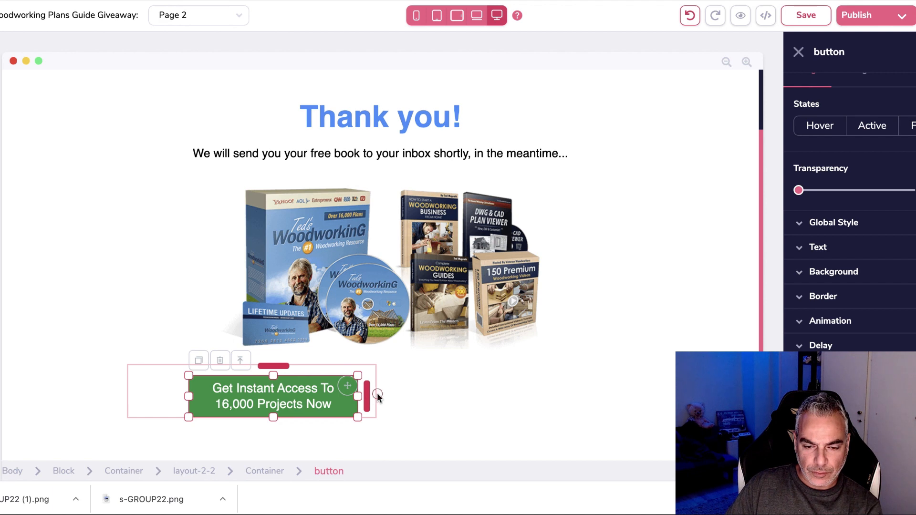
{"action": "left_click", "coordinate": [376, 396]}
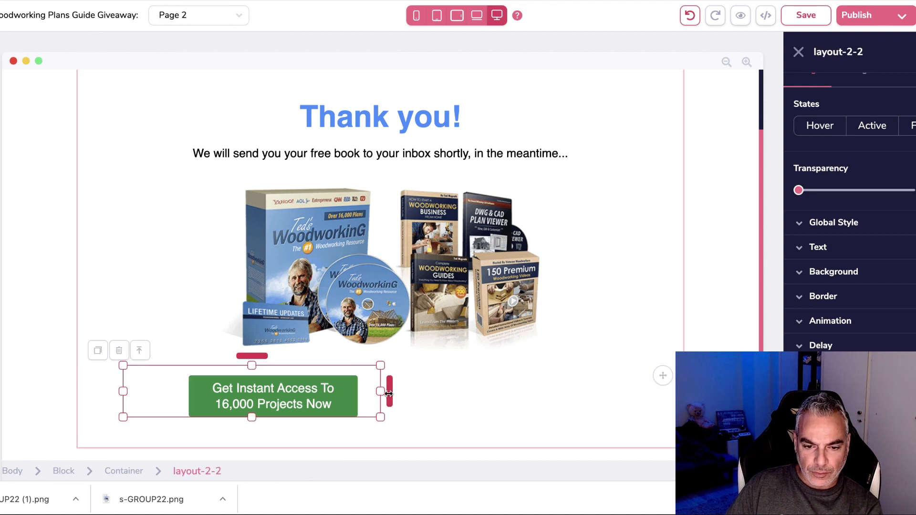
{"action": "left_click", "coordinate": [1, 95]}
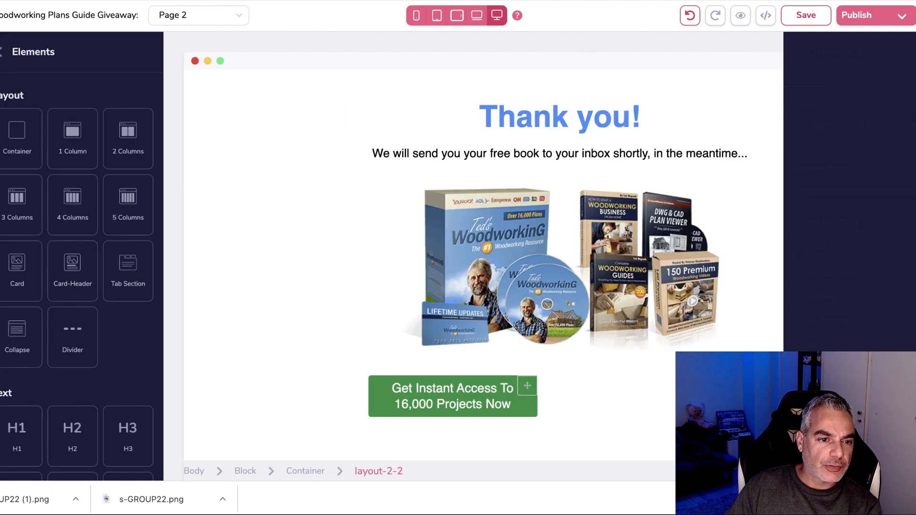
Add a new container and move the green button into a row under the image.
{"action": "left_click_drag", "start_coordinate": [17, 134], "coordinate": [612, 384]}
{"action": "scroll", "coordinate": [522, 428], "scroll_direction": "down", "scroll_amount": 2}
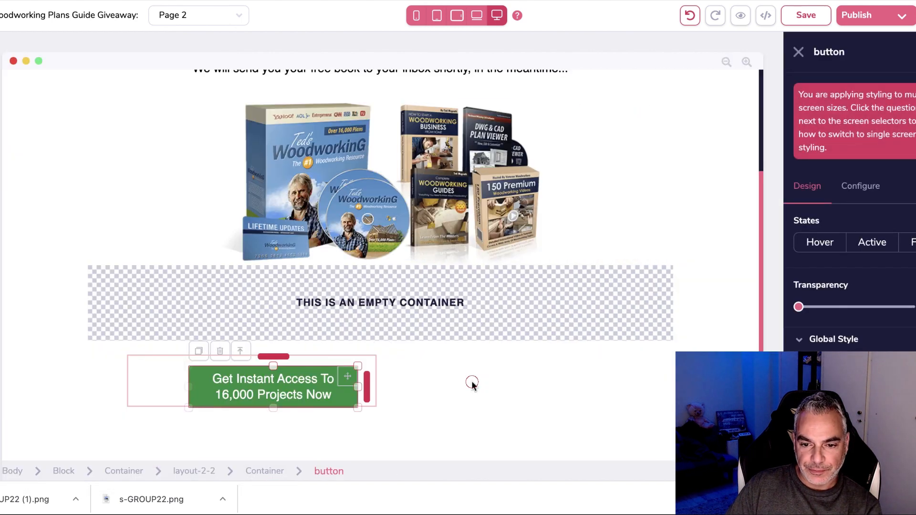
{"action": "left_click", "coordinate": [471, 380]}
{"action": "left_click", "coordinate": [300, 386]}
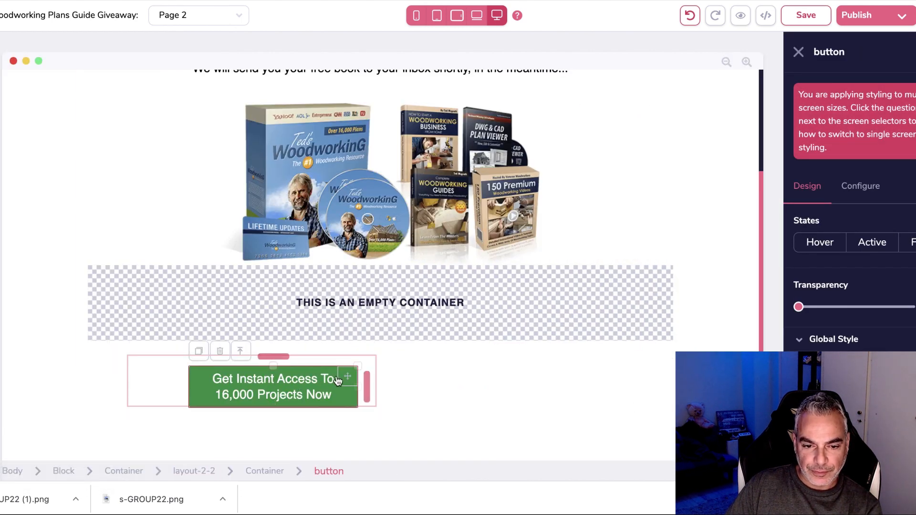
{"action": "left_click_drag", "start_coordinate": [348, 377], "coordinate": [399, 299]}
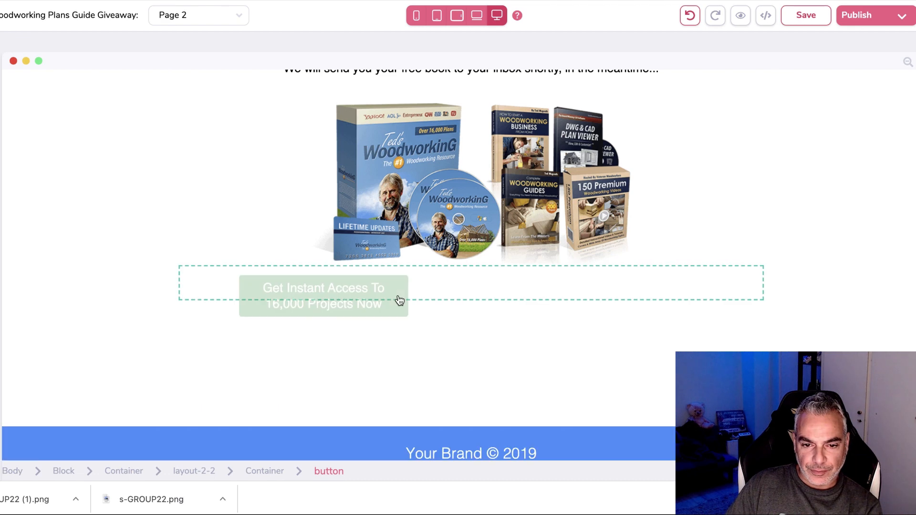
{"action": "left_click_drag", "start_coordinate": [489, 287], "coordinate": [488, 286]}
{"action": "left_click", "coordinate": [499, 300]}
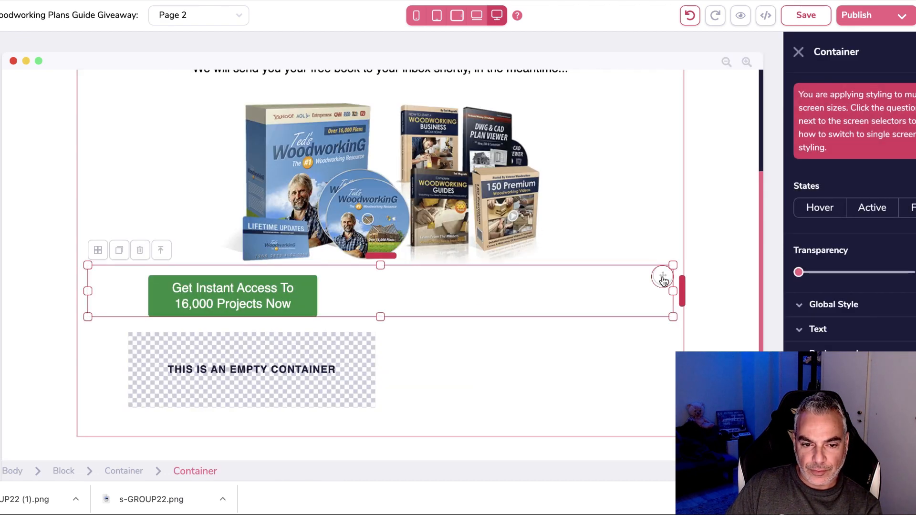
{"action": "left_click_drag", "start_coordinate": [663, 280], "coordinate": [438, 318]}
Delete the two-column button row and add an empty container below the product image.
{"action": "left_click", "coordinate": [465, 326]}
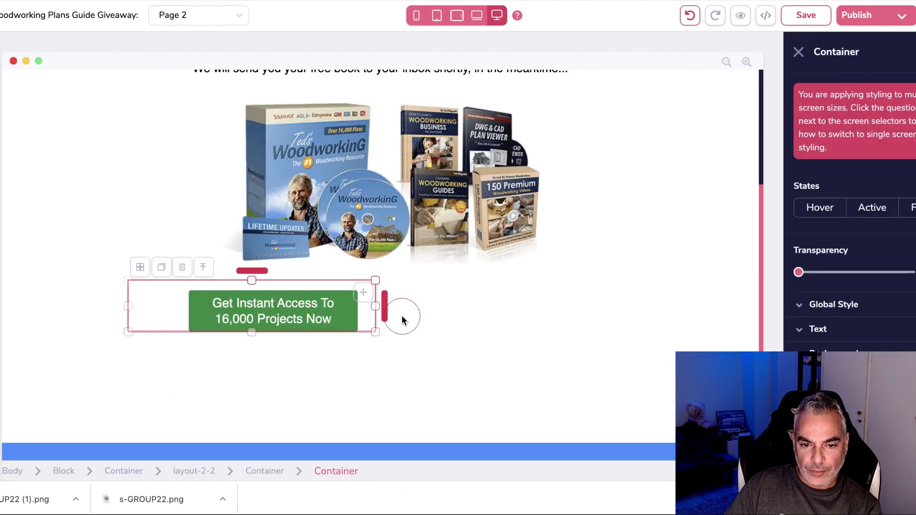
{"action": "left_click", "coordinate": [378, 312]}
{"action": "left_click", "coordinate": [119, 265]}
{"action": "left_click", "coordinate": [483, 260]}
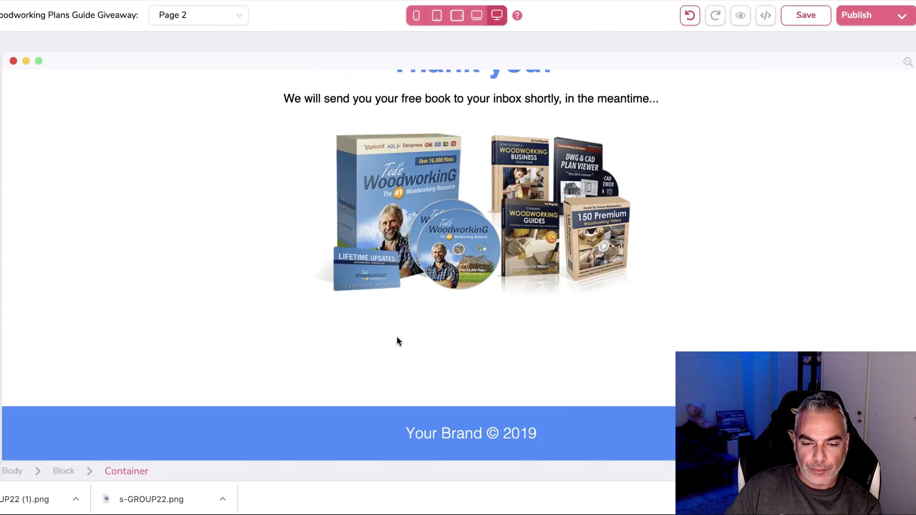
{"action": "left_click", "coordinate": [1, 78]}
{"action": "left_click", "coordinate": [1, 106]}
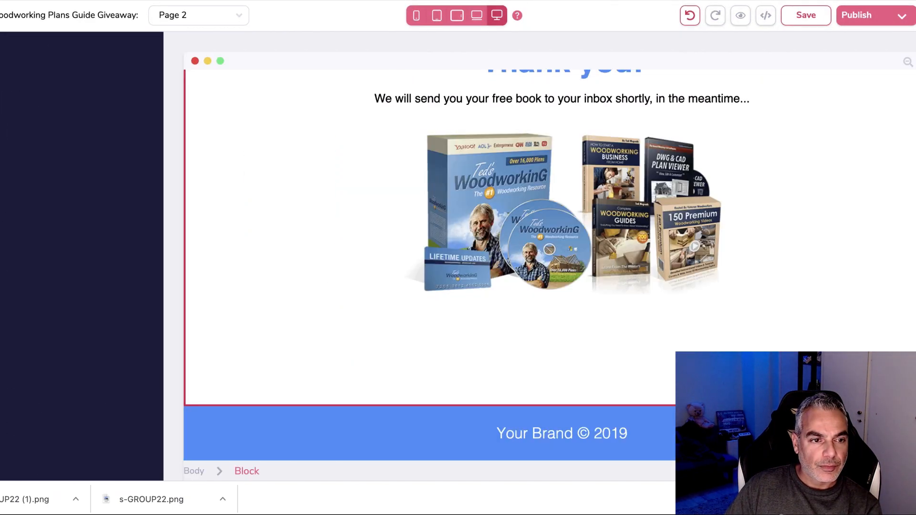
{"action": "left_click_drag", "start_coordinate": [17, 136], "coordinate": [554, 340]}
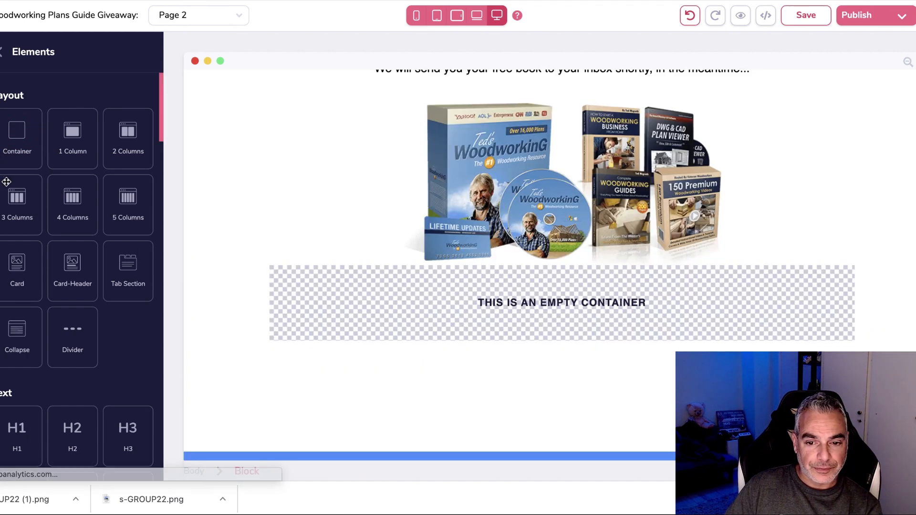
Add a Button with Icon element into the empty container below the image.
{"action": "left_click", "coordinate": [559, 248]}
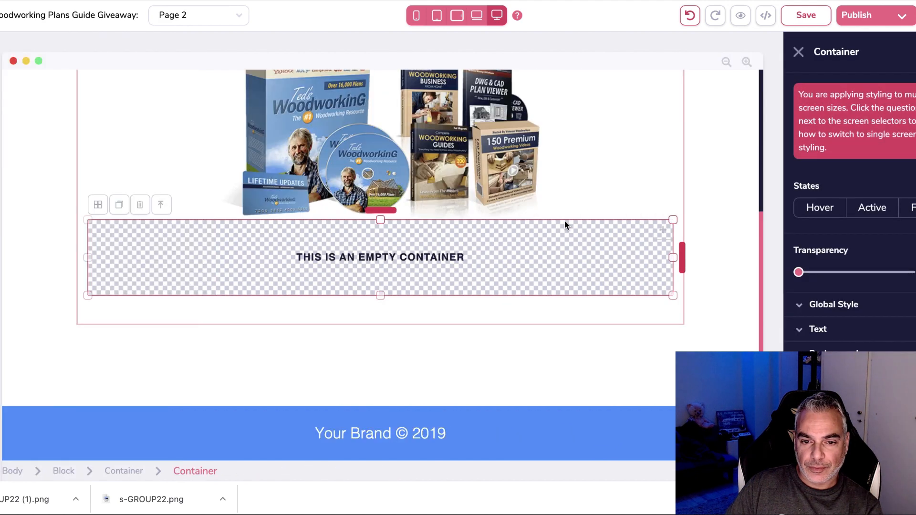
{"action": "left_click", "coordinate": [377, 236]}
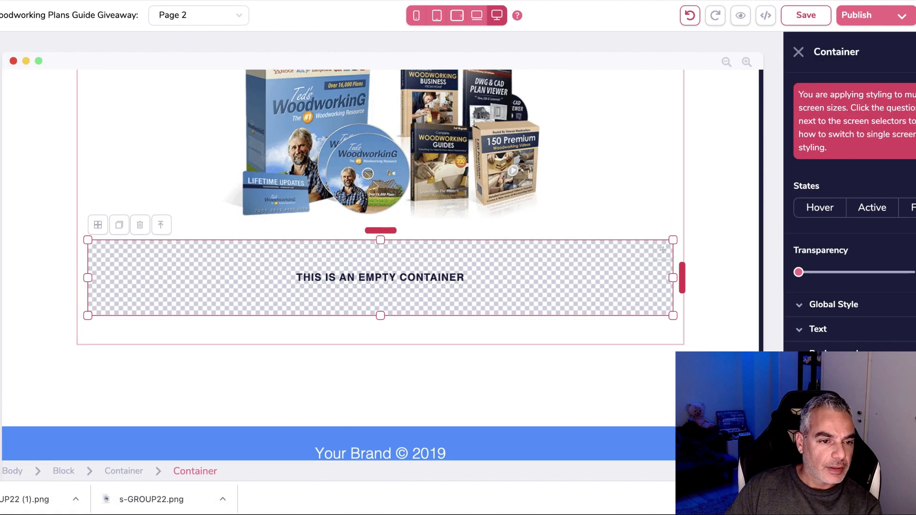
{"action": "left_click", "coordinate": [0, 52]}
{"action": "scroll", "coordinate": [58, 310], "scroll_direction": "down", "scroll_amount": 8}
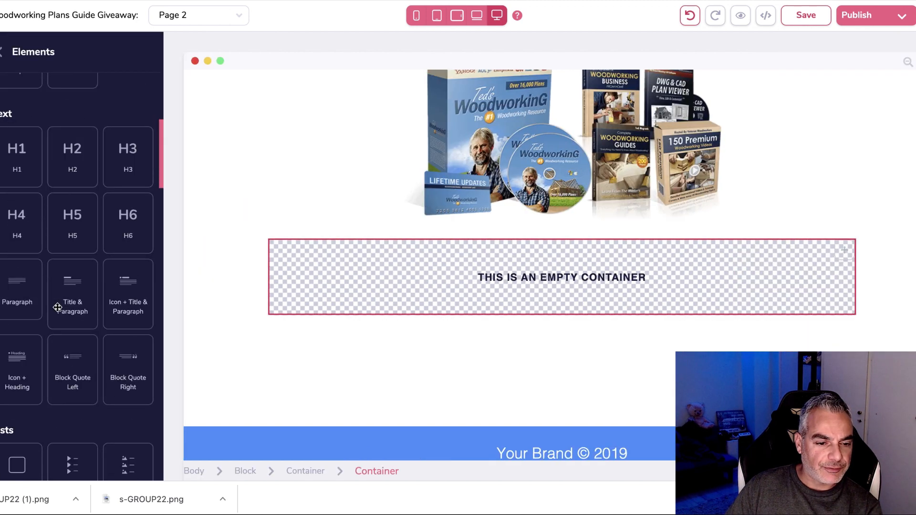
{"action": "scroll", "coordinate": [58, 314], "scroll_direction": "down", "scroll_amount": 5}
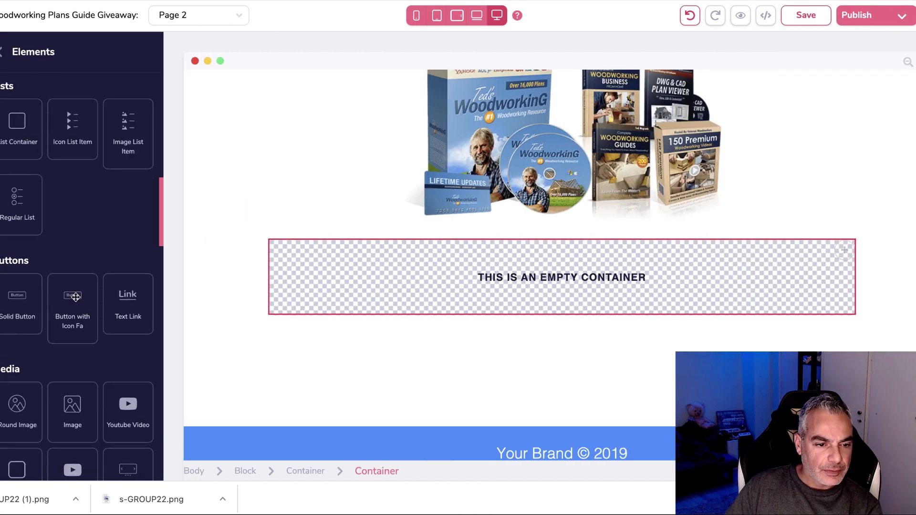
{"action": "left_click_drag", "start_coordinate": [72, 294], "coordinate": [422, 274]}
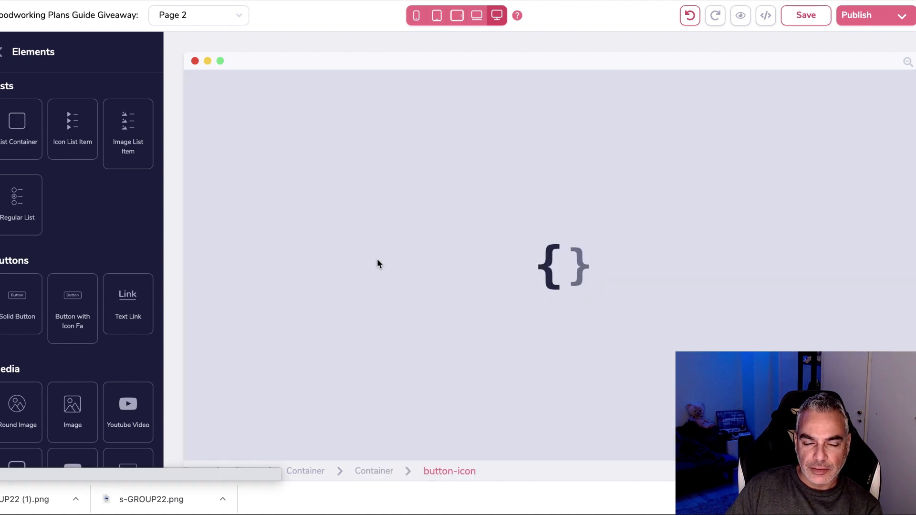
Centre the button horizontally within its container using flex layout.
{"action": "left_click", "coordinate": [371, 269]}
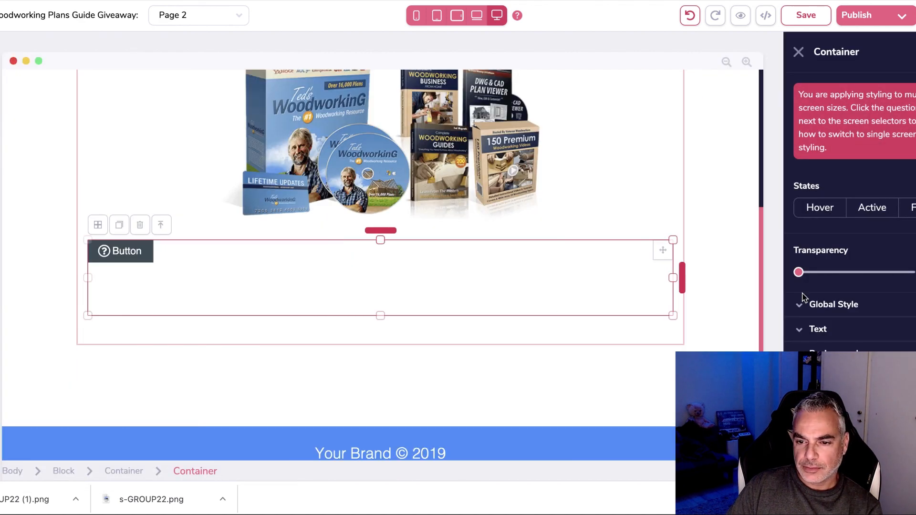
{"action": "scroll", "coordinate": [850, 214], "scroll_direction": "down", "scroll_amount": 3}
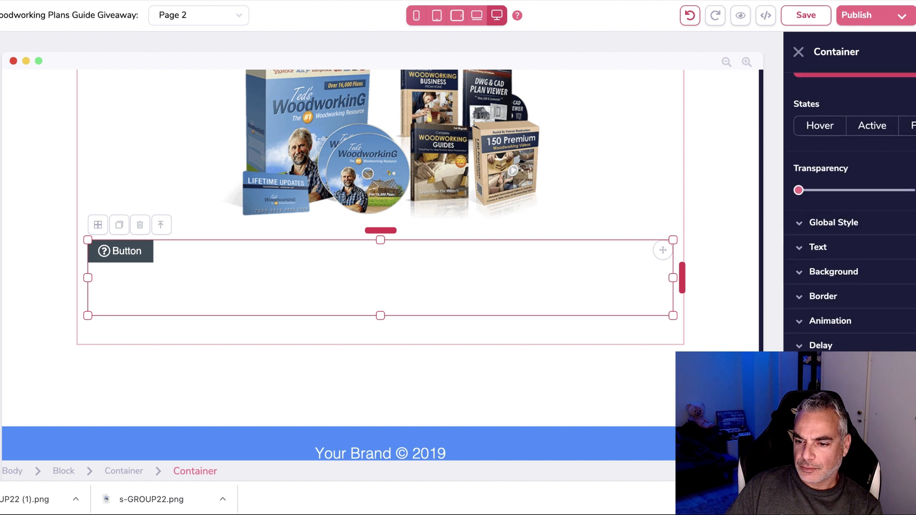
{"action": "scroll", "coordinate": [849, 215], "scroll_direction": "down", "scroll_amount": 4}
{"action": "left_click", "coordinate": [846, 358]}
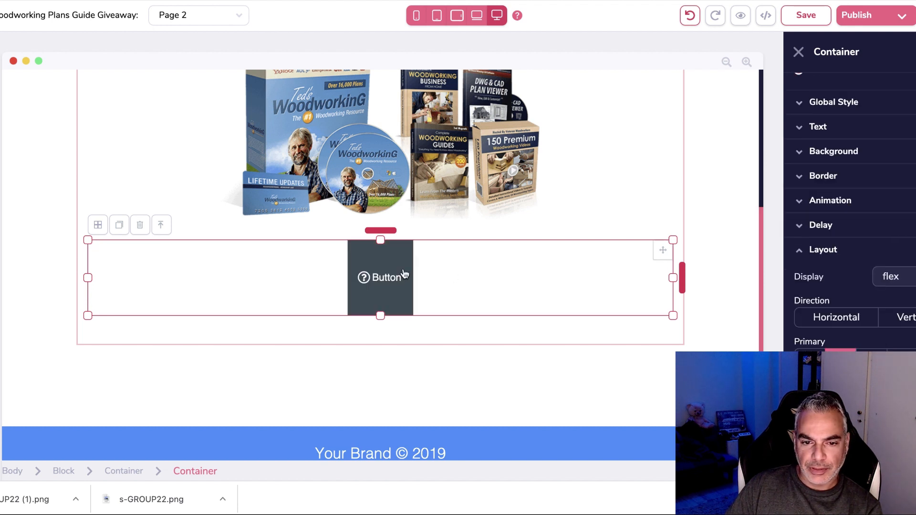
{"action": "left_click", "coordinate": [384, 282]}
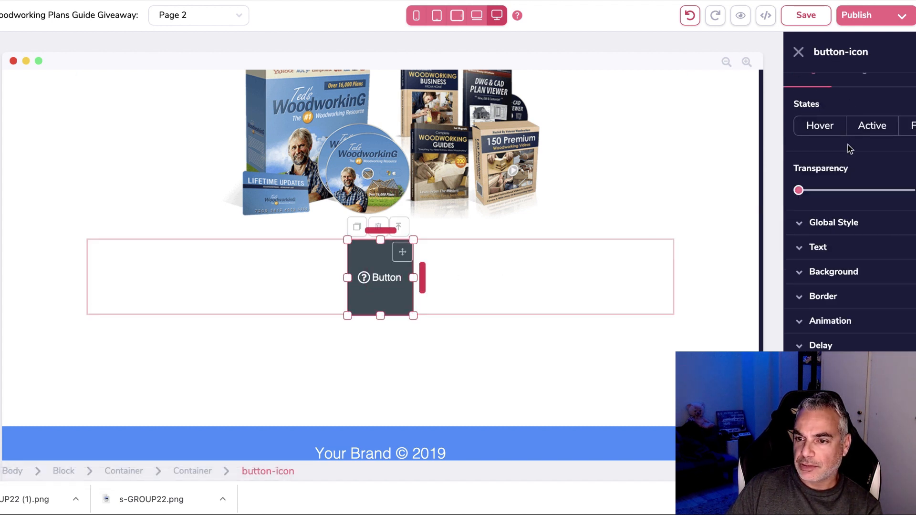
{"action": "scroll", "coordinate": [849, 144], "scroll_direction": "up", "scroll_amount": 3}
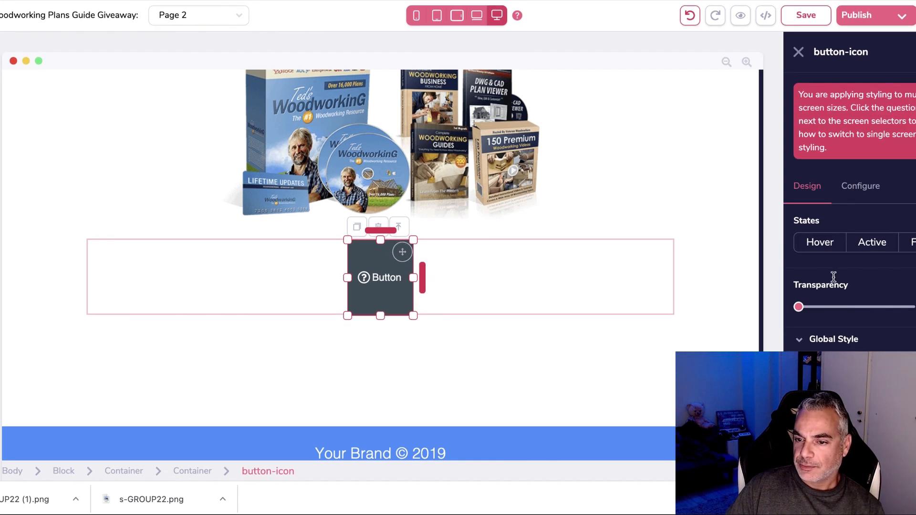
Change the button text to 'Get Instant Access To 16,000 Projects'.
{"action": "left_click", "coordinate": [860, 186]}
{"action": "double_click", "coordinate": [806, 250]}
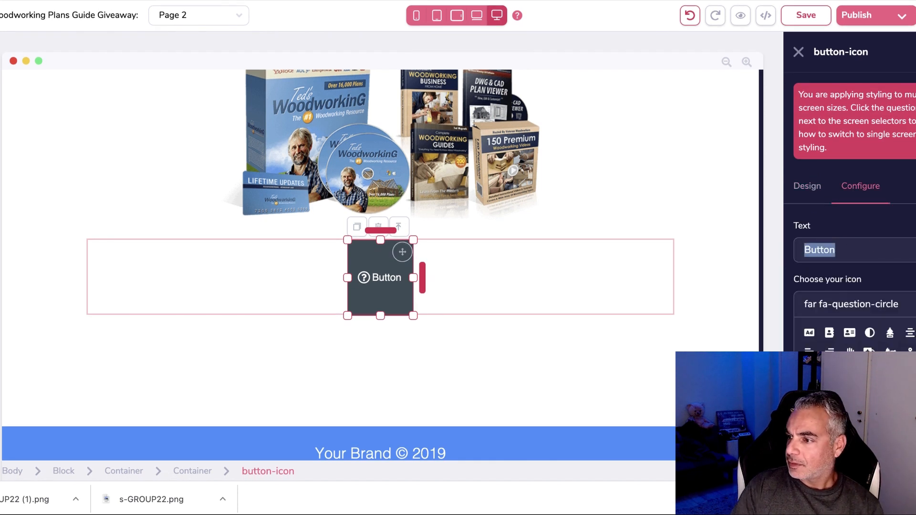
{"action": "type", "text": "Get Instant Access To 16"}
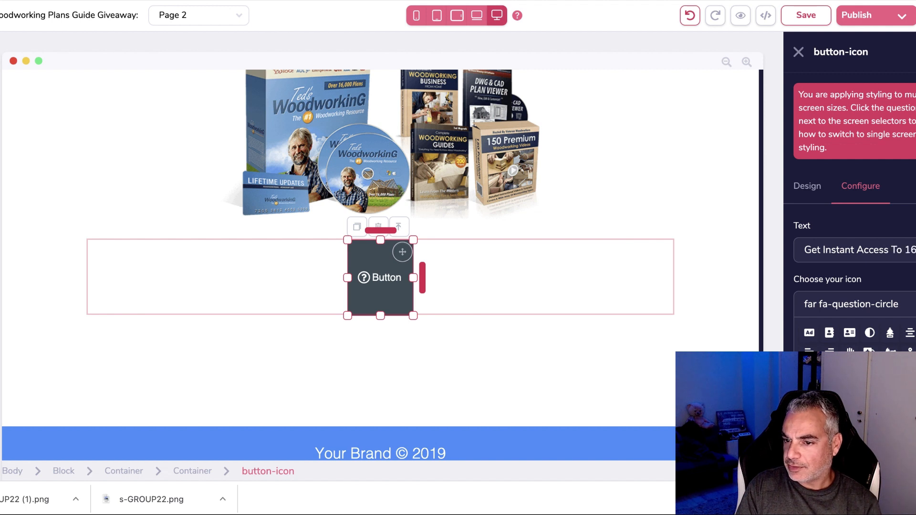
{"action": "type", "text": ",0"}
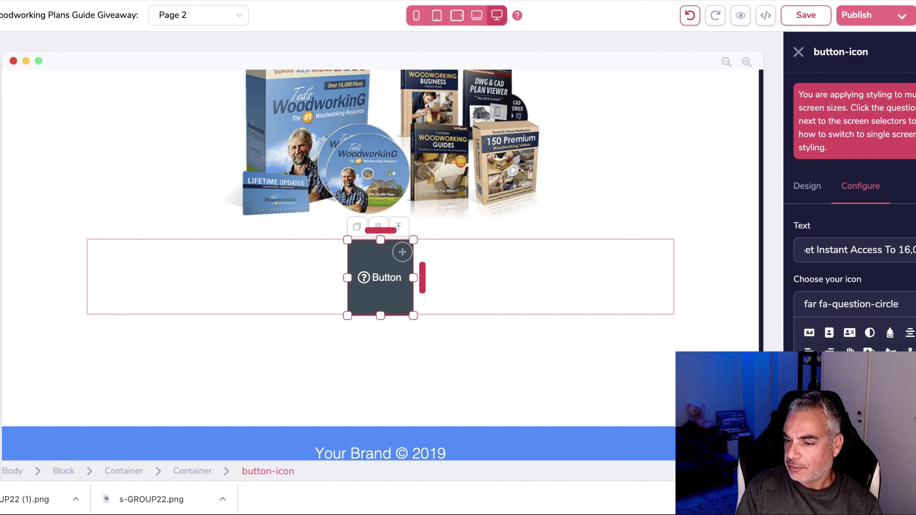
{"action": "type", "text": "00 Pro"}
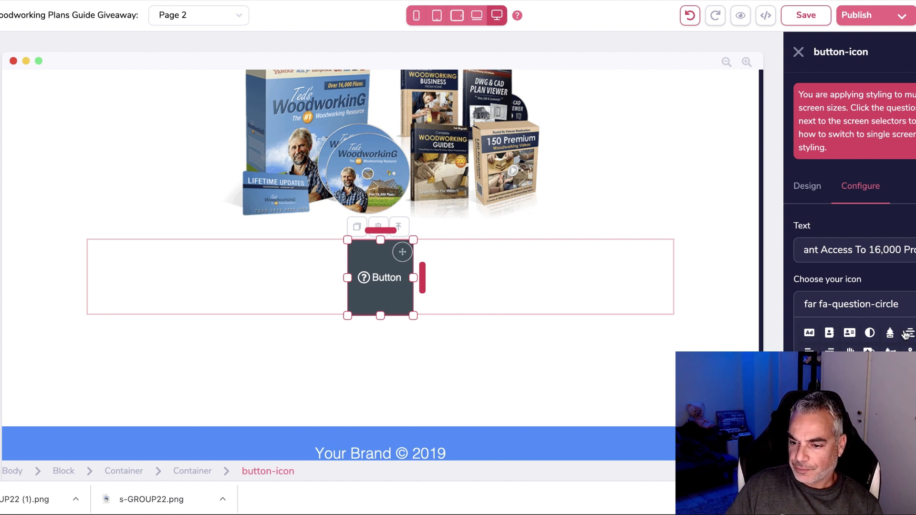
Set the button icon to arrow-circle-right with Icon Size base.
{"action": "left_click", "coordinate": [890, 411]}
{"action": "scroll", "coordinate": [850, 355], "scroll_direction": "down", "scroll_amount": 10}
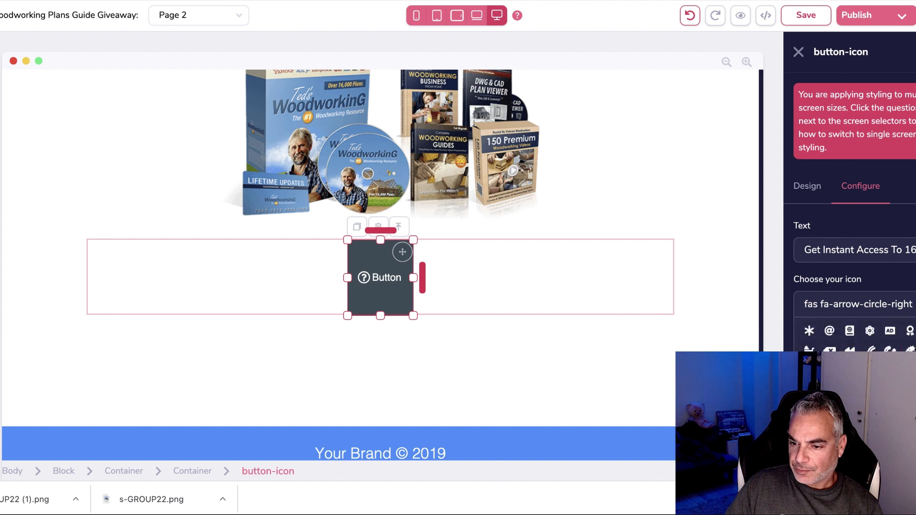
{"action": "scroll", "coordinate": [871, 329], "scroll_direction": "down", "scroll_amount": 5}
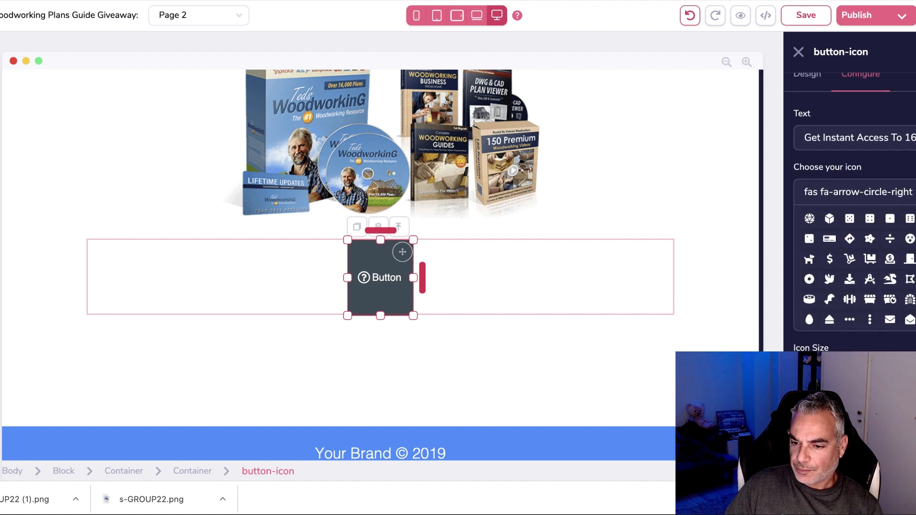
{"action": "left_click", "coordinate": [881, 308]}
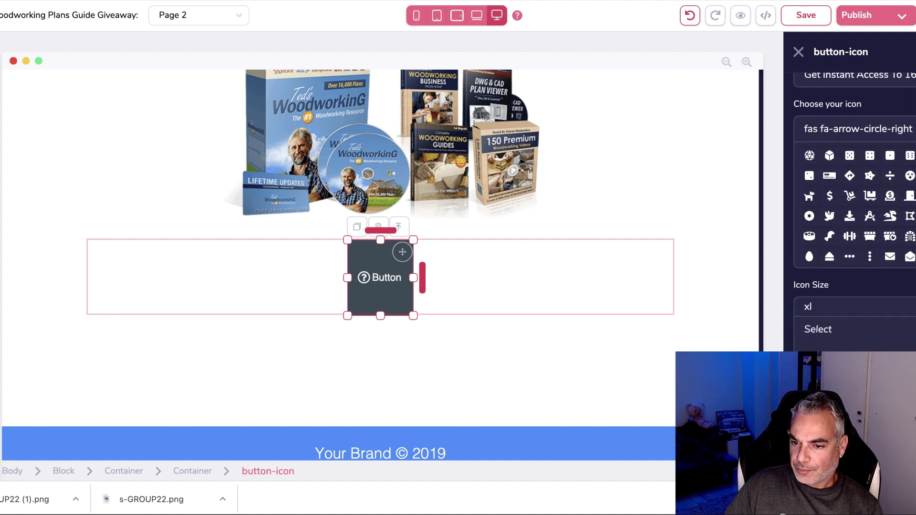
{"action": "left_click", "coordinate": [878, 403]}
{"action": "scroll", "coordinate": [878, 382], "scroll_direction": "down", "scroll_amount": 2}
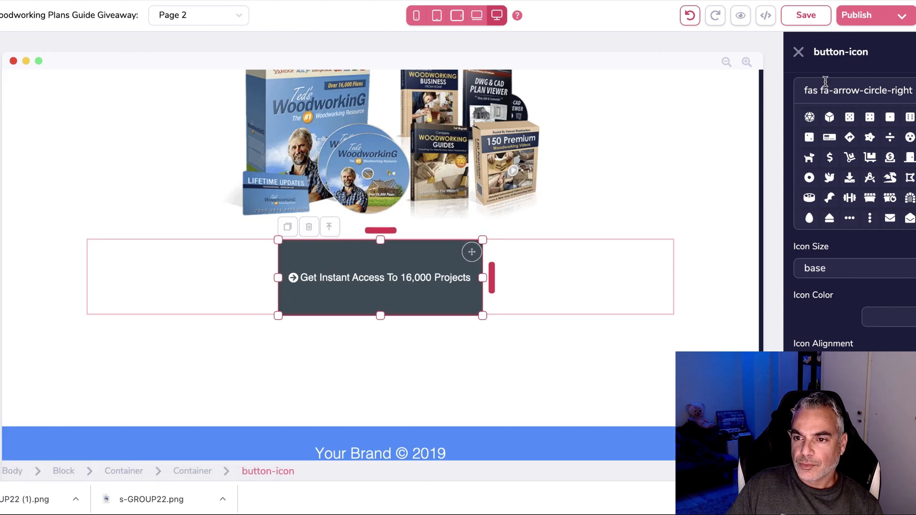
{"action": "scroll", "coordinate": [849, 167], "scroll_direction": "up", "scroll_amount": 5}
{"action": "scroll", "coordinate": [811, 143], "scroll_direction": "up", "scroll_amount": 5}
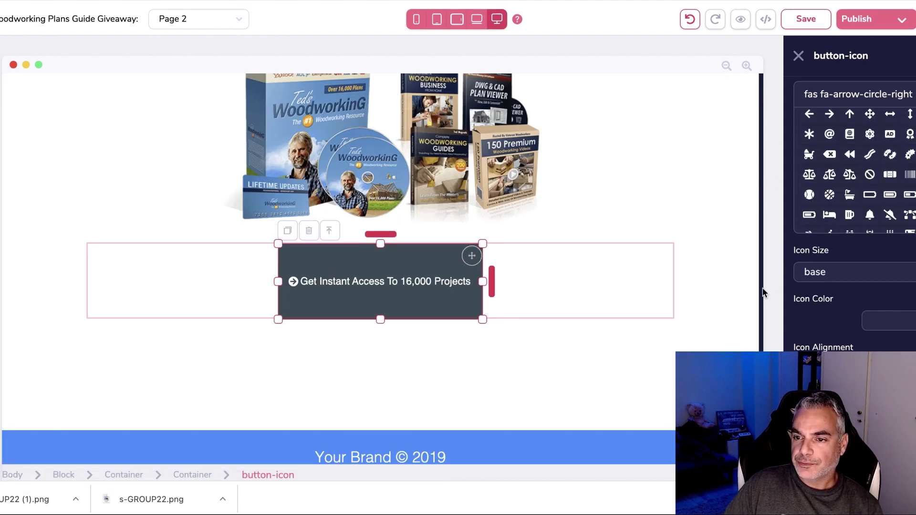
Shorten the button's height, raise its text size, and add top spacing above it.
{"action": "left_click", "coordinate": [798, 59]}
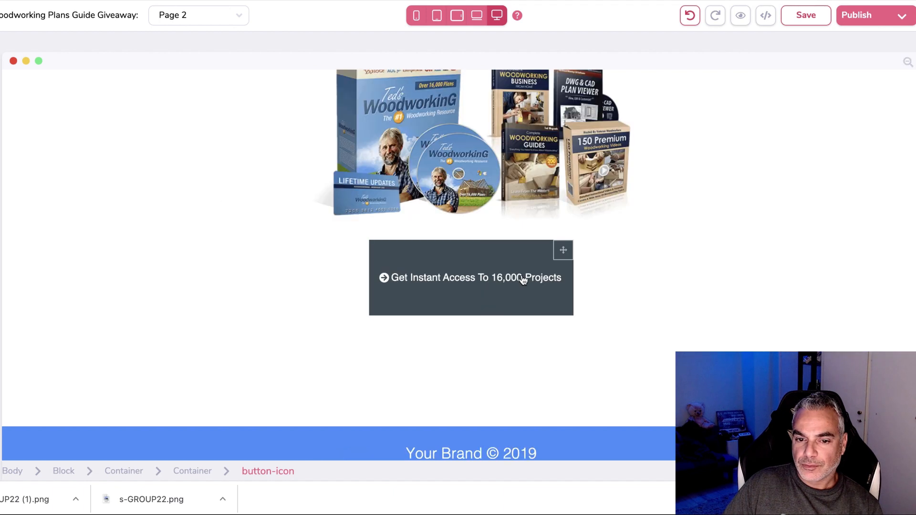
{"action": "left_click", "coordinate": [524, 280]}
{"action": "left_click_drag", "start_coordinate": [382, 311], "coordinate": [382, 294]}
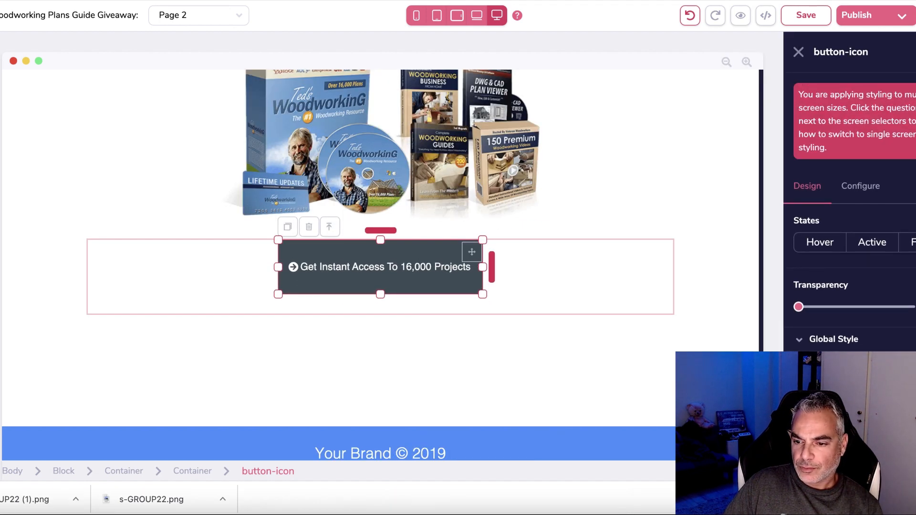
{"action": "scroll", "coordinate": [839, 286], "scroll_direction": "down", "scroll_amount": 3}
{"action": "left_click_drag", "start_coordinate": [829, 332], "coordinate": [869, 337]}
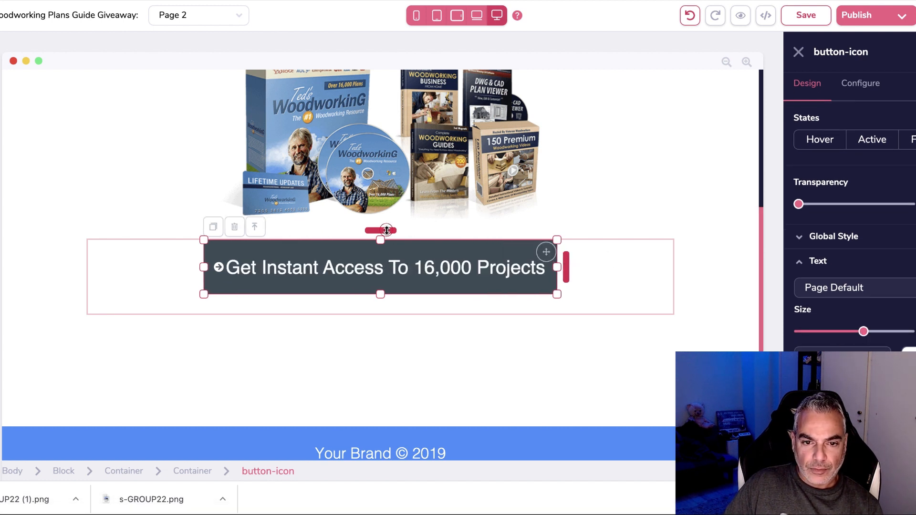
{"action": "left_click_drag", "start_coordinate": [386, 231], "coordinate": [393, 245]}
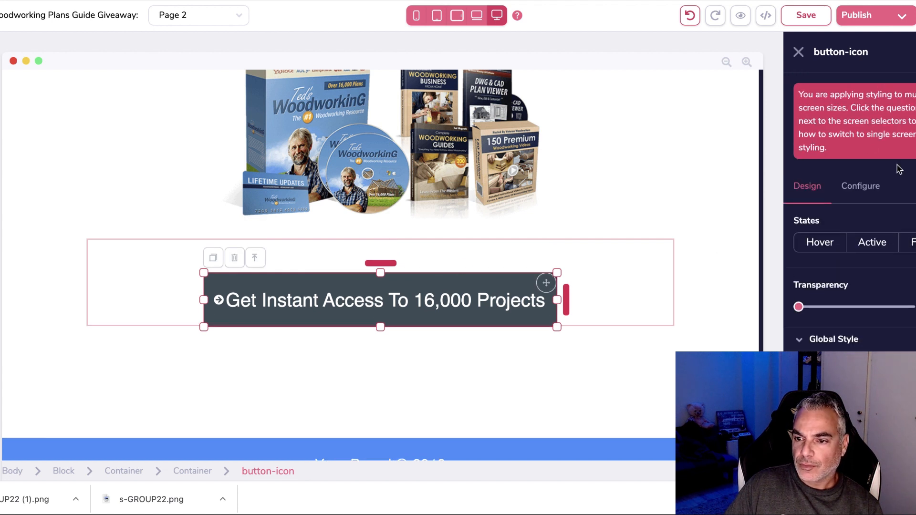
Set the call-to-action button's background colour to yellow #FFCC24.
{"action": "left_click", "coordinate": [861, 188]}
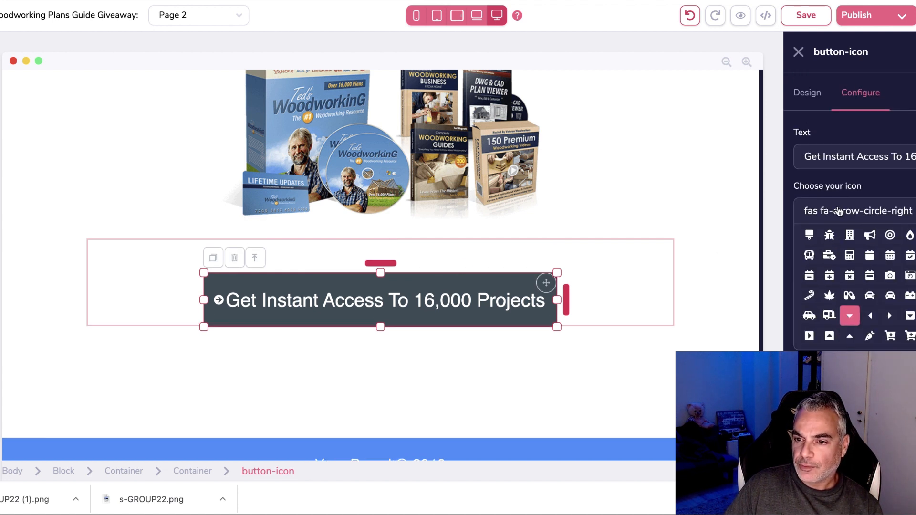
{"action": "scroll", "coordinate": [830, 268], "scroll_direction": "down", "scroll_amount": 5}
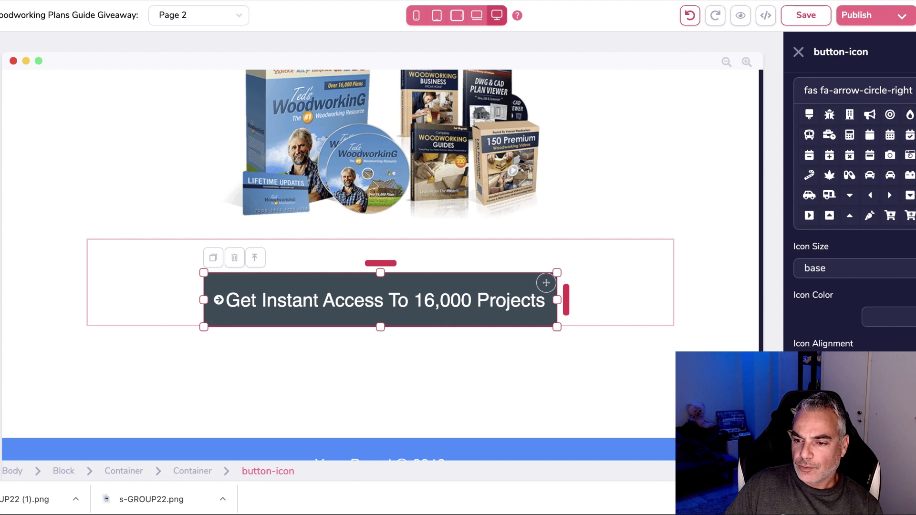
{"action": "scroll", "coordinate": [839, 321], "scroll_direction": "up", "scroll_amount": 5}
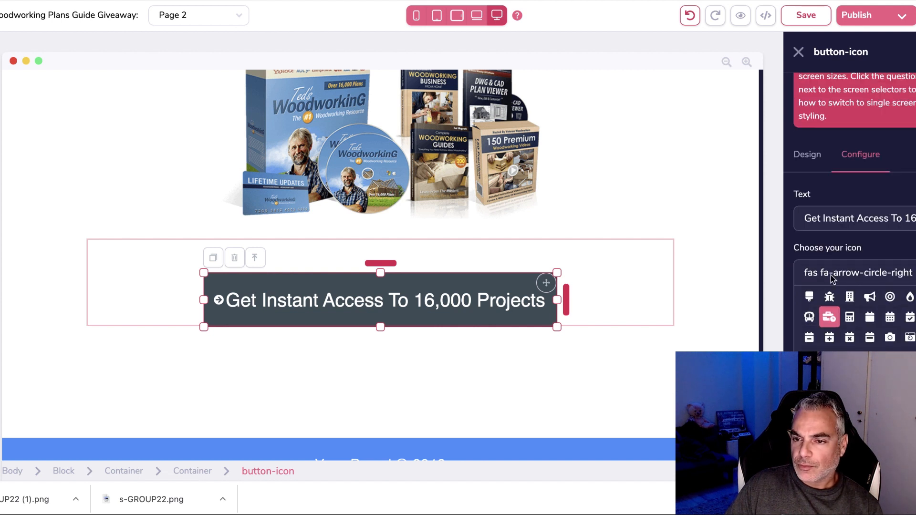
{"action": "left_click", "coordinate": [807, 186]}
{"action": "scroll", "coordinate": [808, 186], "scroll_direction": "down", "scroll_amount": 3}
{"action": "scroll", "coordinate": [866, 334], "scroll_direction": "down", "scroll_amount": 5}
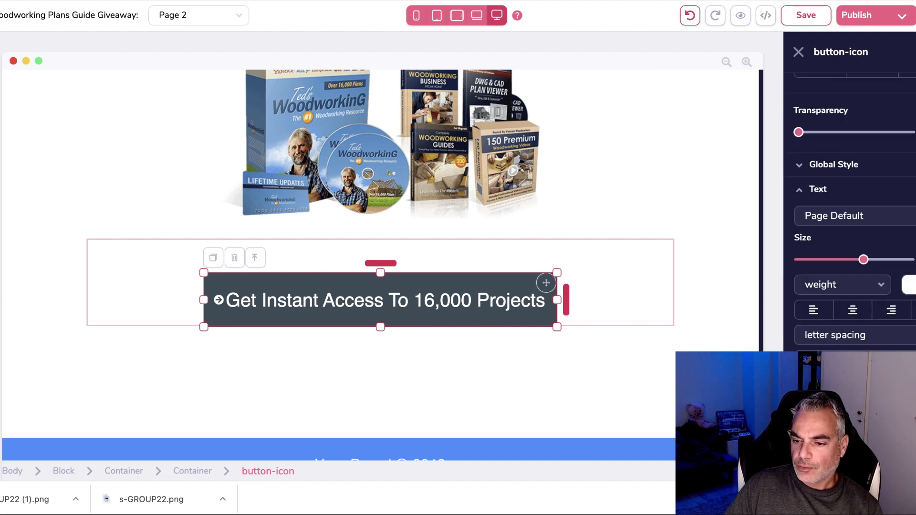
{"action": "left_click", "coordinate": [866, 329]}
{"action": "scroll", "coordinate": [908, 276], "scroll_direction": "down", "scroll_amount": 3}
{"action": "left_click", "coordinate": [910, 258]}
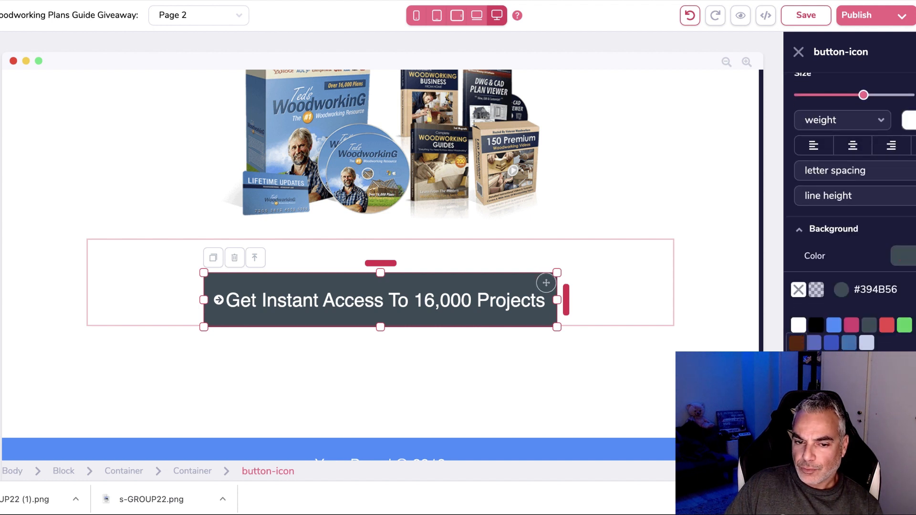
{"action": "left_click", "coordinate": [796, 343]}
Switch the button's label text to a dark colour.
{"action": "scroll", "coordinate": [849, 209], "scroll_direction": "up", "scroll_amount": 5}
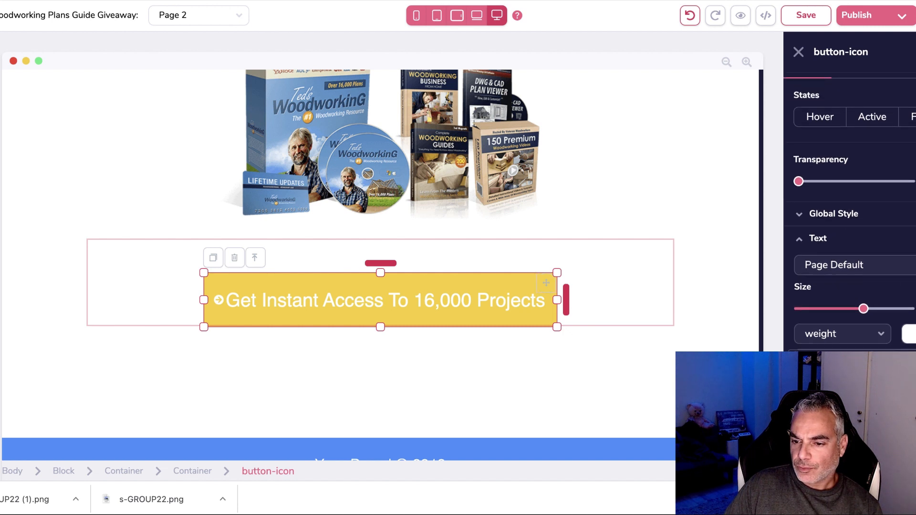
{"action": "left_click", "coordinate": [461, 352]}
{"action": "scroll", "coordinate": [473, 346], "scroll_direction": "up", "scroll_amount": 1}
{"action": "left_click", "coordinate": [493, 336]}
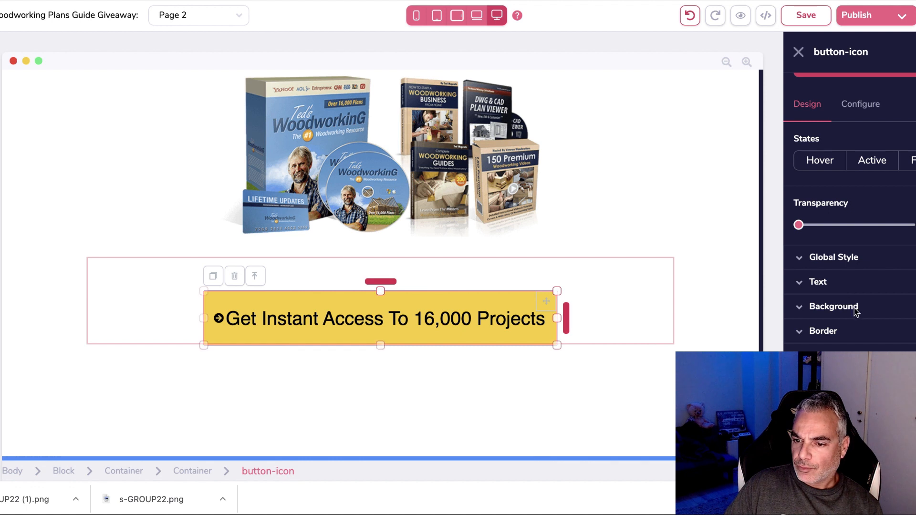
Raise the button's Border Corners rounding and set its shading to md.
{"action": "left_click", "coordinate": [848, 335]}
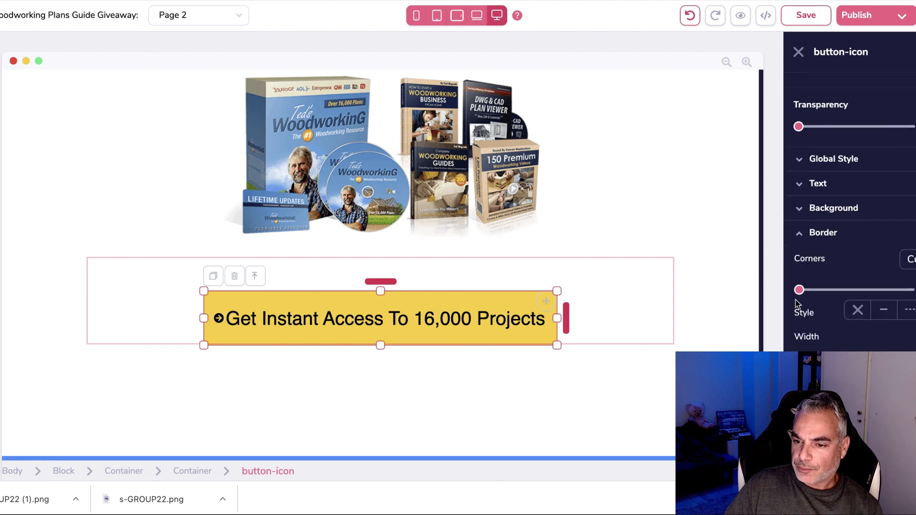
{"action": "left_click_drag", "start_coordinate": [799, 290], "coordinate": [890, 293]}
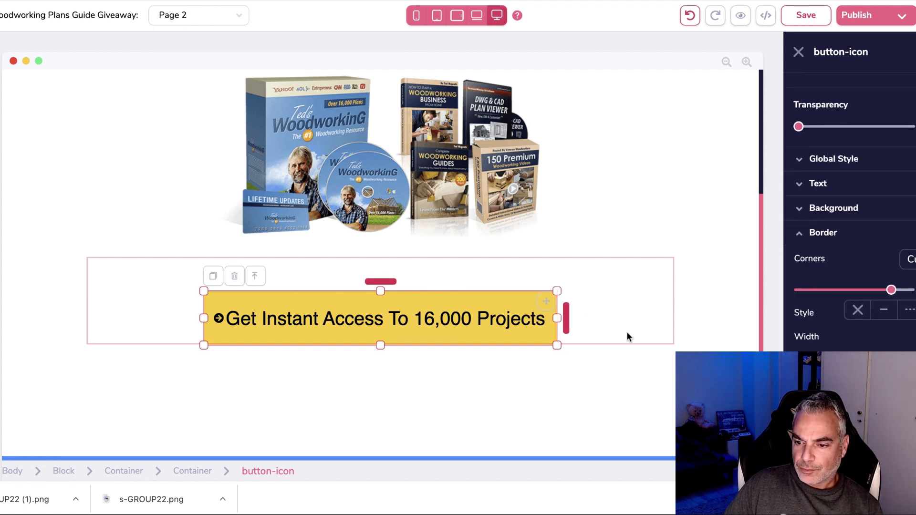
{"action": "scroll", "coordinate": [849, 239], "scroll_direction": "down", "scroll_amount": 2}
{"action": "scroll", "coordinate": [830, 382], "scroll_direction": "down", "scroll_amount": 1}
{"action": "left_click", "coordinate": [828, 408]}
{"action": "left_click", "coordinate": [829, 435]}
{"action": "scroll", "coordinate": [829, 429], "scroll_direction": "down", "scroll_amount": 3}
{"action": "left_click", "coordinate": [827, 340]}
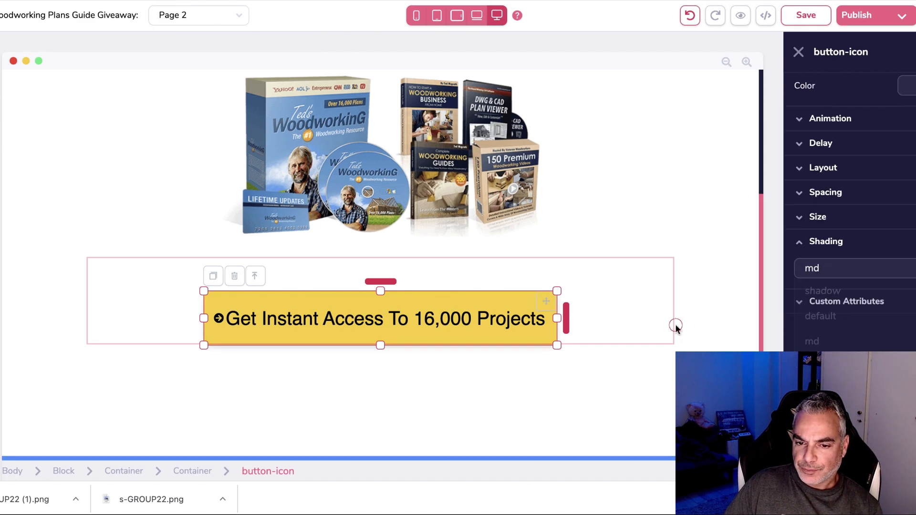
{"action": "left_click", "coordinate": [672, 351]}
{"action": "left_click", "coordinate": [619, 407]}
{"action": "left_click", "coordinate": [386, 309]}
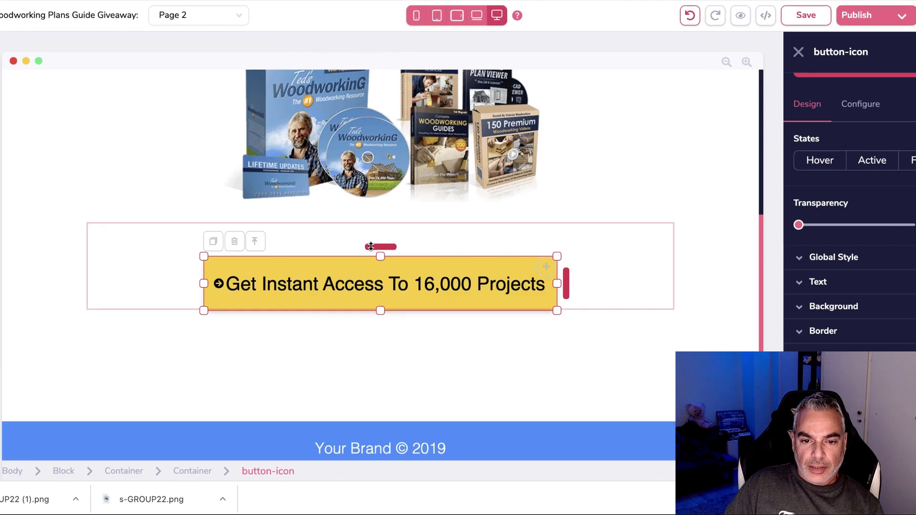
Tighten the space above the button and delete 'Your Brand' so the footer reads '© 2019'.
{"action": "left_click_drag", "start_coordinate": [371, 246], "coordinate": [371, 224]}
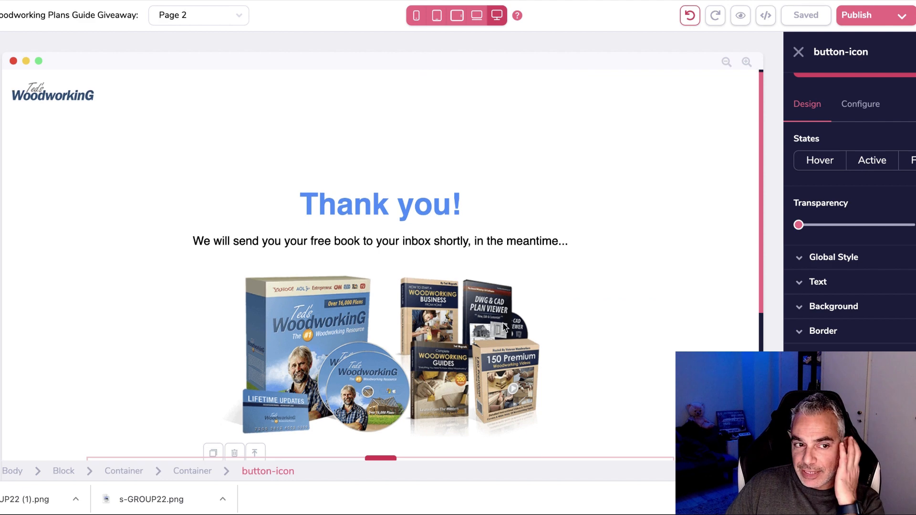
{"action": "left_click", "coordinate": [414, 439]}
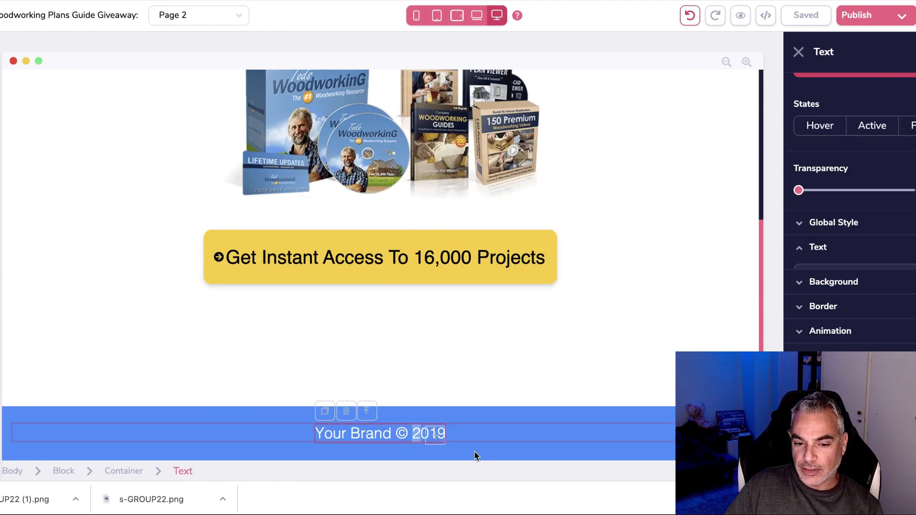
{"action": "double_click", "coordinate": [391, 435]}
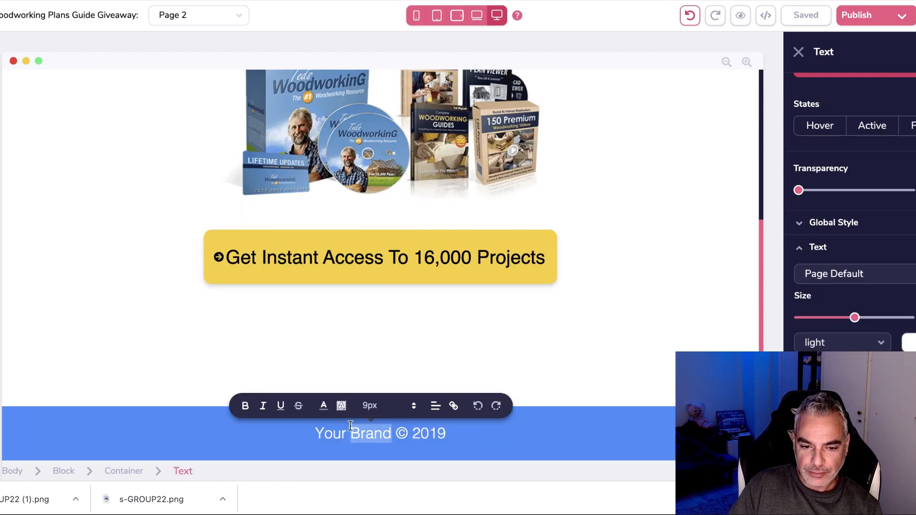
{"action": "key", "text": "BackSpace"}
{"action": "key", "text": "BackSpace"}
{"action": "key", "text": "BackSpace"}
{"action": "key", "text": "BackSpace"}
{"action": "key", "text": "BackSpace"}
{"action": "key", "text": "BackSpace"}
{"action": "type", "text": "Woodw"}
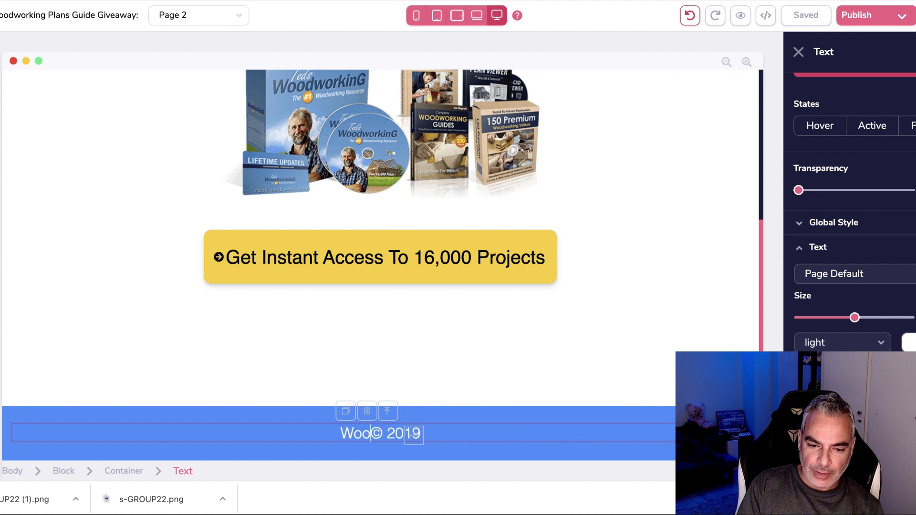
{"action": "key", "text": "BackSpace"}
{"action": "key", "text": "BackSpace"}
{"action": "key", "text": "BackSpace"}
{"action": "key", "text": "BackSpace"}
{"action": "key", "text": "BackSpace"}
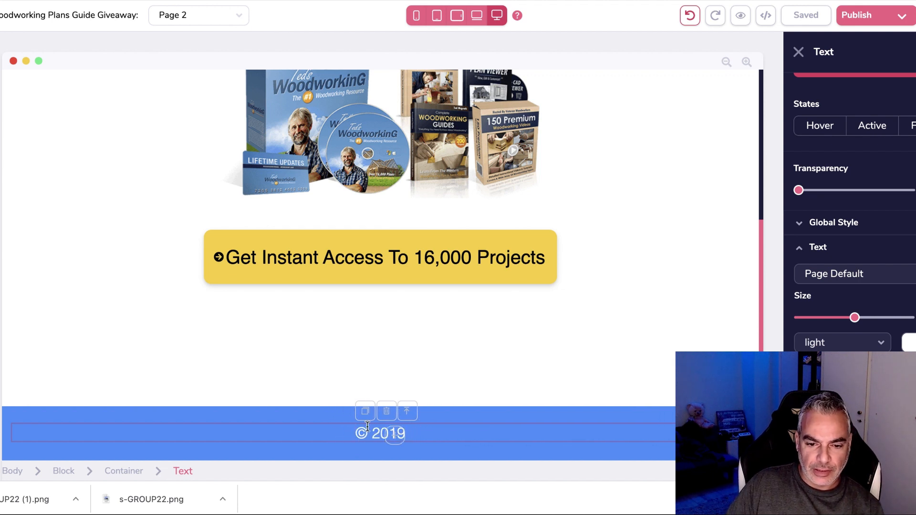
{"action": "type", "text": "h"}
{"action": "key", "text": "BackSpace"}
Return to the top and begin editing the 'Thank you!' heading.
{"action": "scroll", "coordinate": [368, 372], "scroll_direction": "up", "scroll_amount": 5}
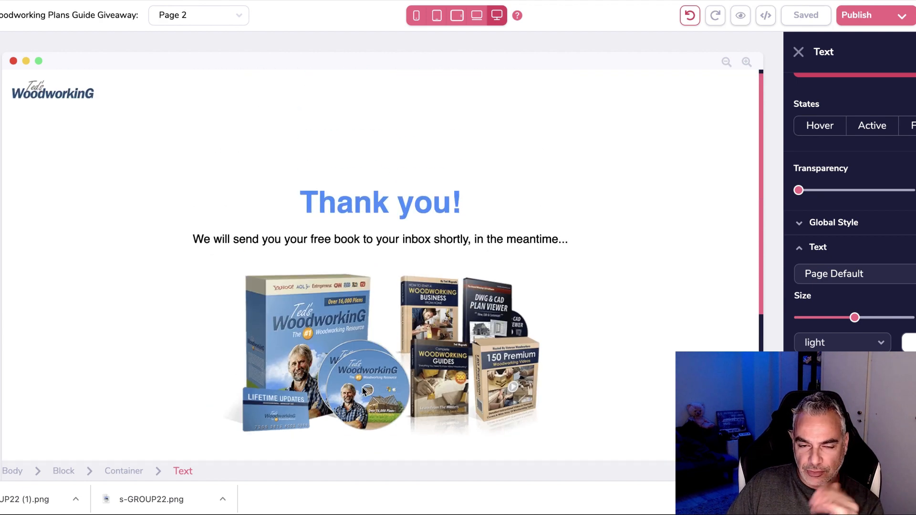
{"action": "scroll", "coordinate": [368, 371], "scroll_direction": "down", "scroll_amount": 3}
{"action": "scroll", "coordinate": [366, 233], "scroll_direction": "up", "scroll_amount": 3}
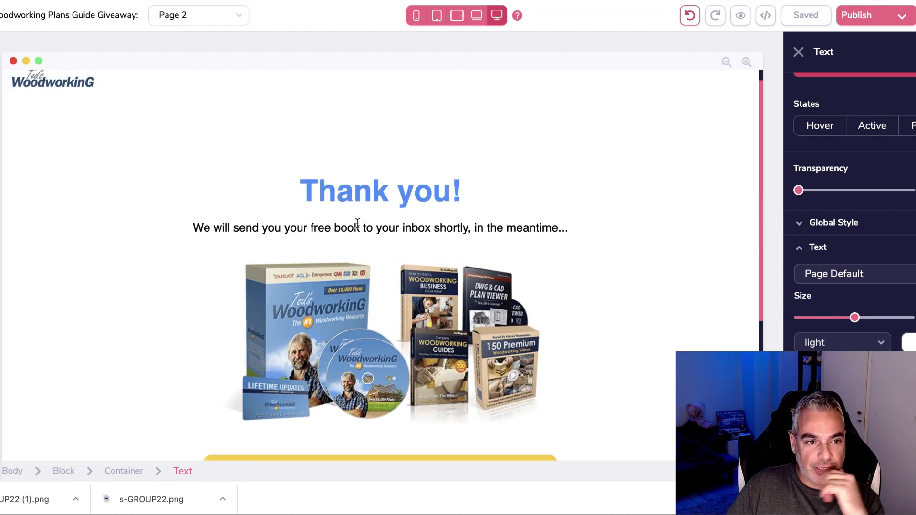
{"action": "scroll", "coordinate": [357, 224], "scroll_direction": "up", "scroll_amount": 1}
{"action": "double_click", "coordinate": [384, 210]}
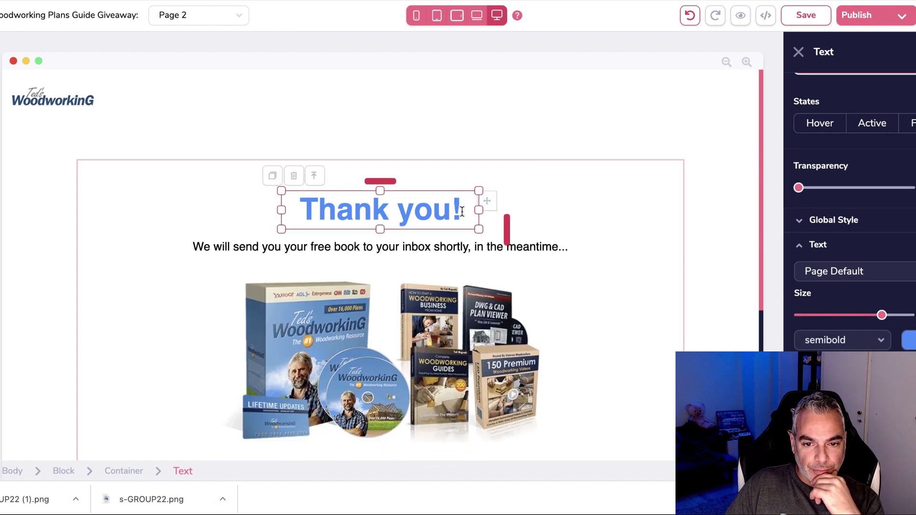
Make the 'Thank you!' heading pink and increase its text size.
{"action": "left_click", "coordinate": [431, 208]}
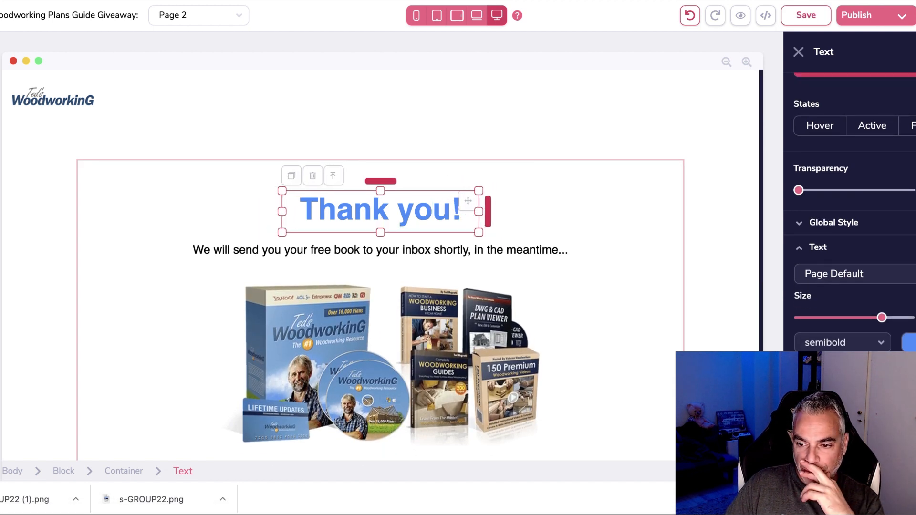
{"action": "scroll", "coordinate": [854, 214], "scroll_direction": "down", "scroll_amount": 2}
{"action": "left_click", "coordinate": [910, 263]}
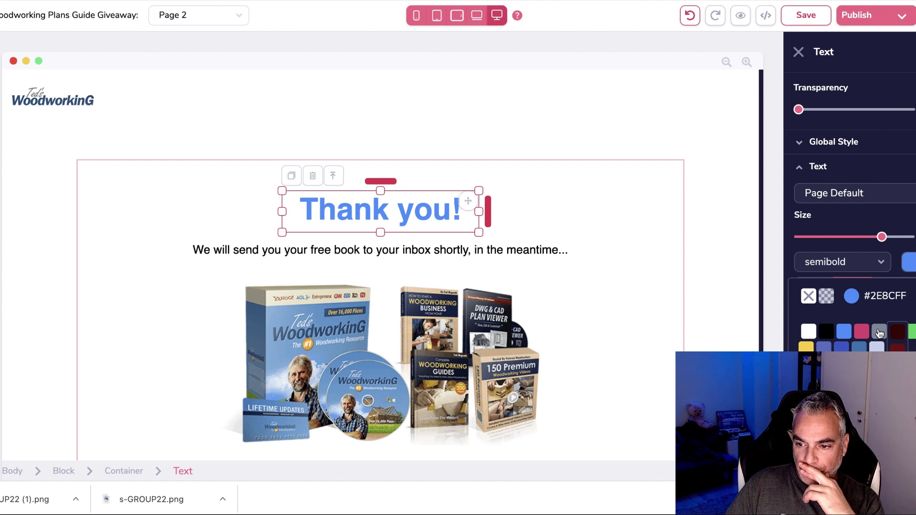
{"action": "left_click", "coordinate": [862, 330]}
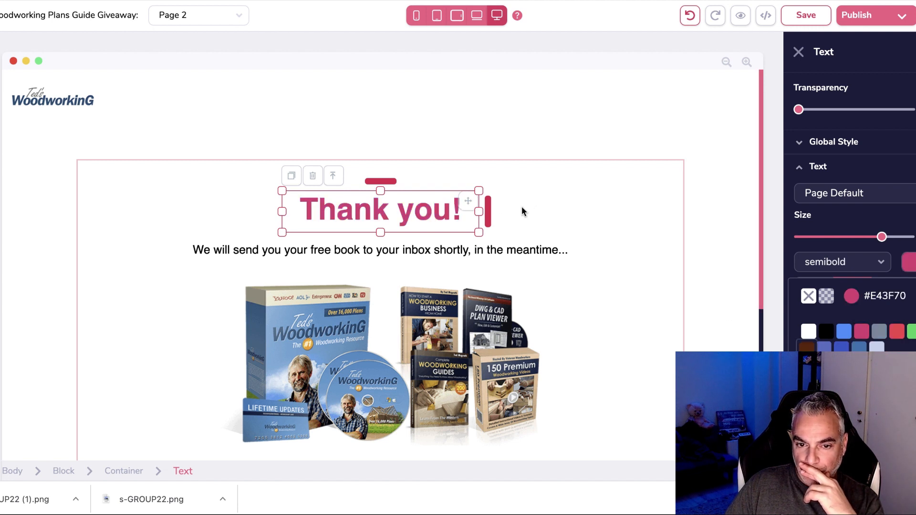
{"action": "scroll", "coordinate": [828, 185], "scroll_direction": "up", "scroll_amount": 2}
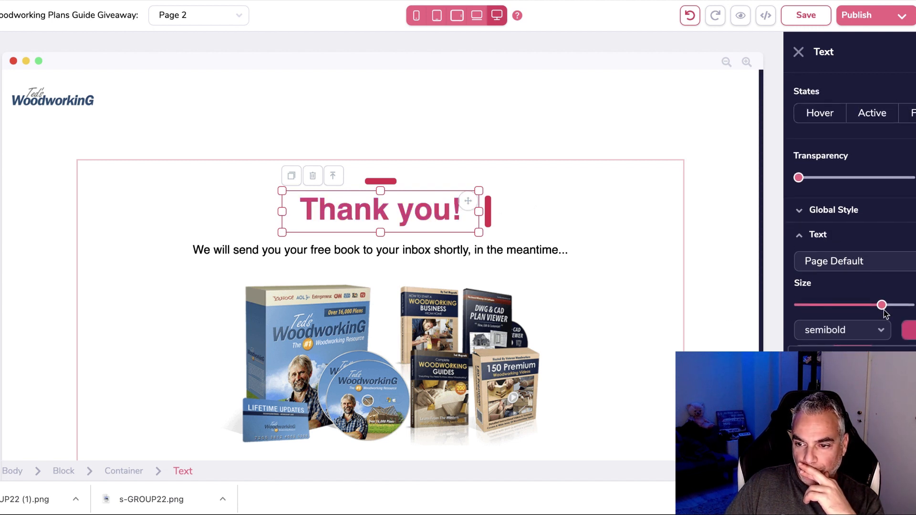
{"action": "left_click_drag", "start_coordinate": [883, 306], "coordinate": [892, 305]}
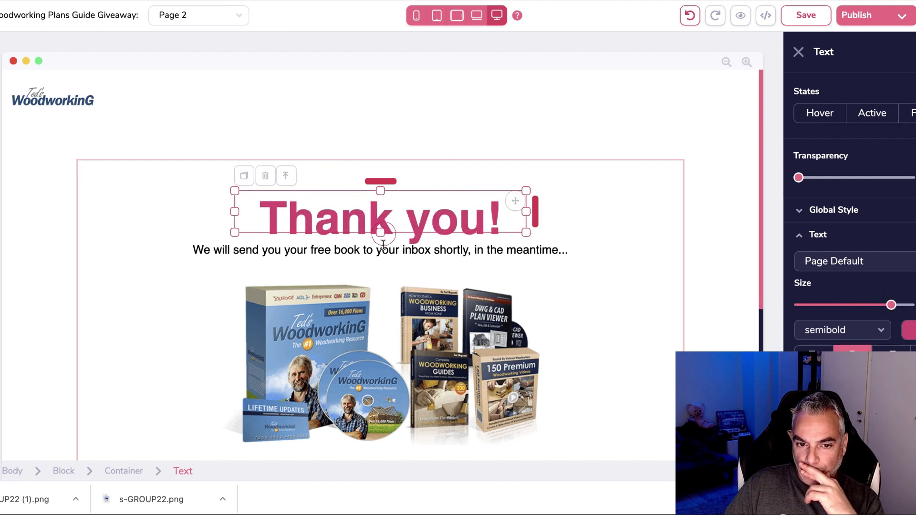
{"action": "scroll", "coordinate": [417, 265], "scroll_direction": "down", "scroll_amount": 5}
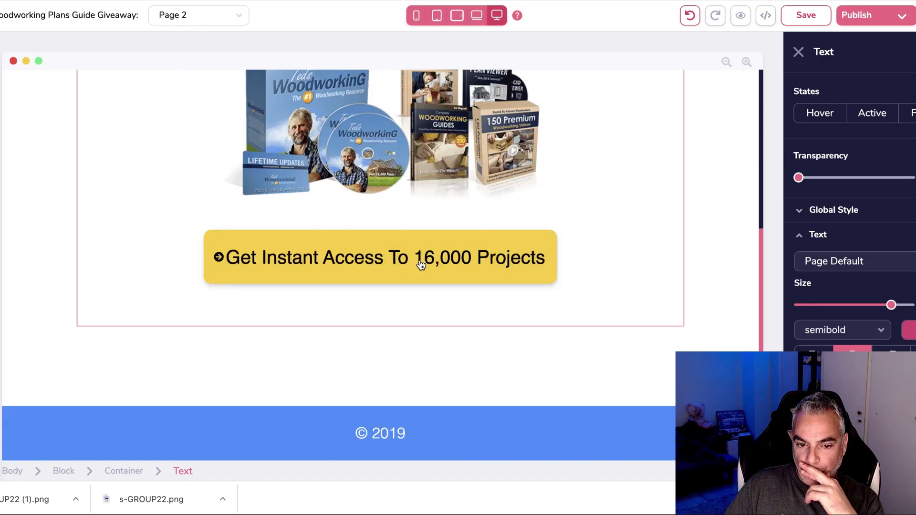
{"action": "scroll", "coordinate": [419, 262], "scroll_direction": "up", "scroll_amount": 5}
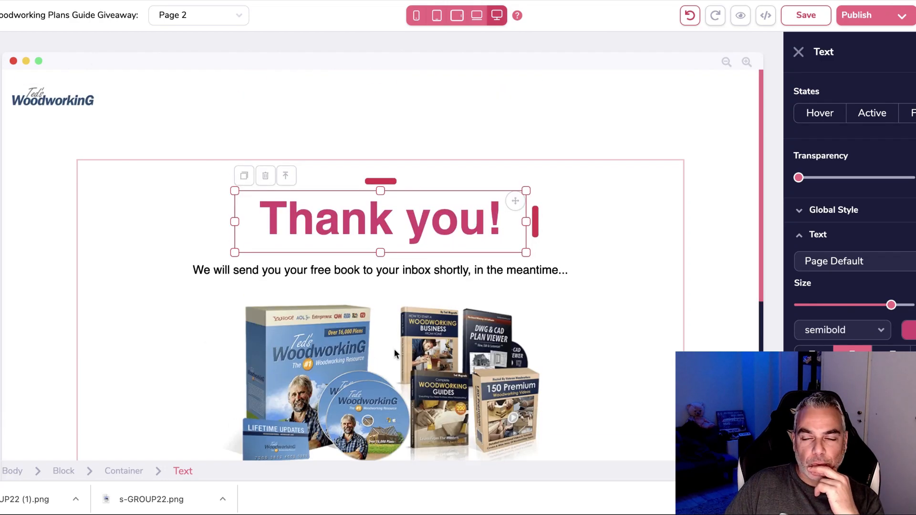
{"action": "scroll", "coordinate": [396, 241], "scroll_direction": "down", "scroll_amount": 5}
{"action": "scroll", "coordinate": [396, 241], "scroll_direction": "up", "scroll_amount": 5}
Save the thank-you page, switch the editor to the Home page, and open a new browser tab.
{"action": "left_click", "coordinate": [805, 16]}
{"action": "left_click", "coordinate": [887, 17]}
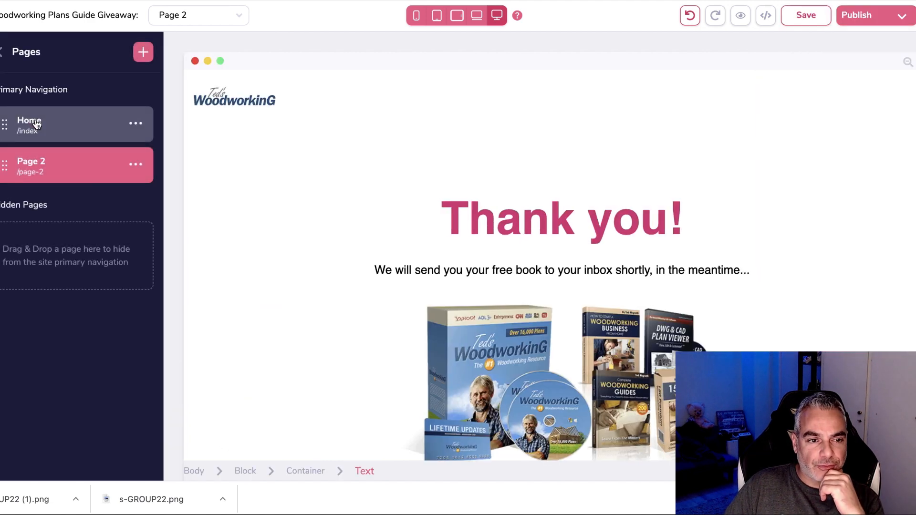
{"action": "left_click", "coordinate": [36, 123]}
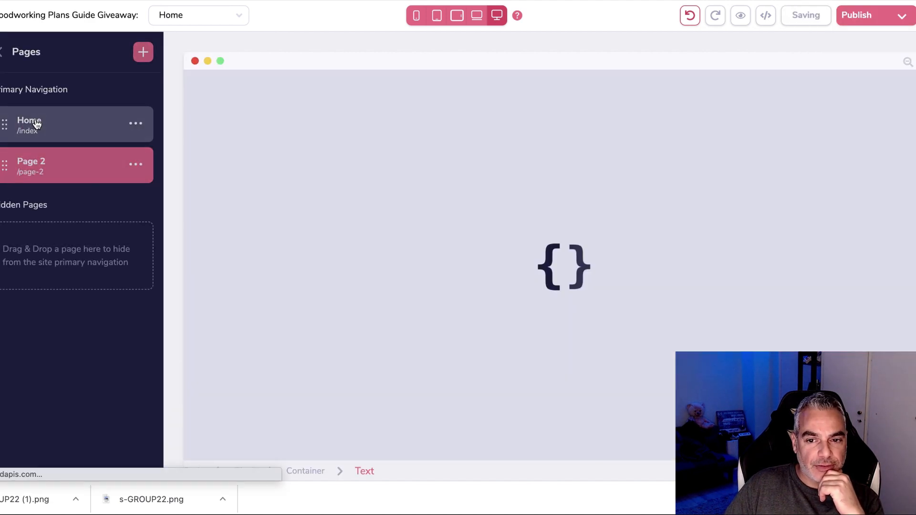
{"action": "scroll", "coordinate": [393, 182], "scroll_direction": "down", "scroll_amount": 10}
{"action": "scroll", "coordinate": [215, 296], "scroll_direction": "up", "scroll_amount": 3}
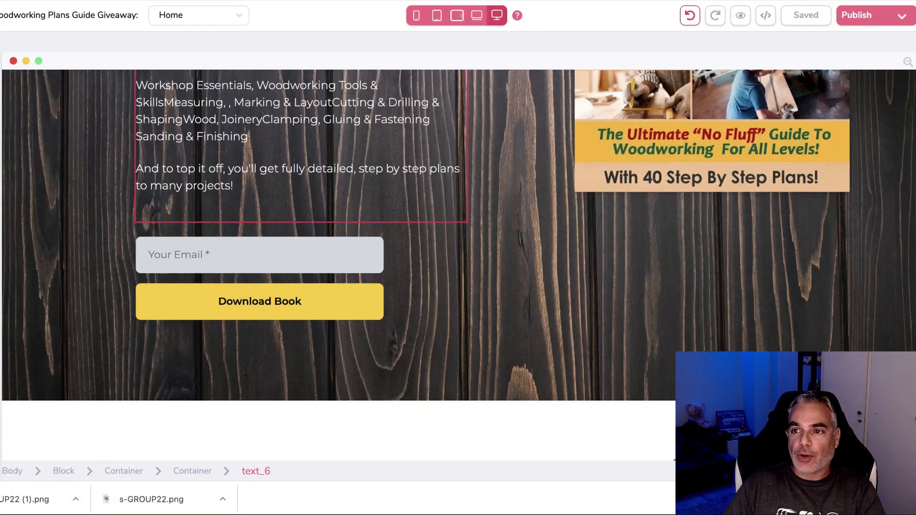
{"action": "key", "text": "super+t"}
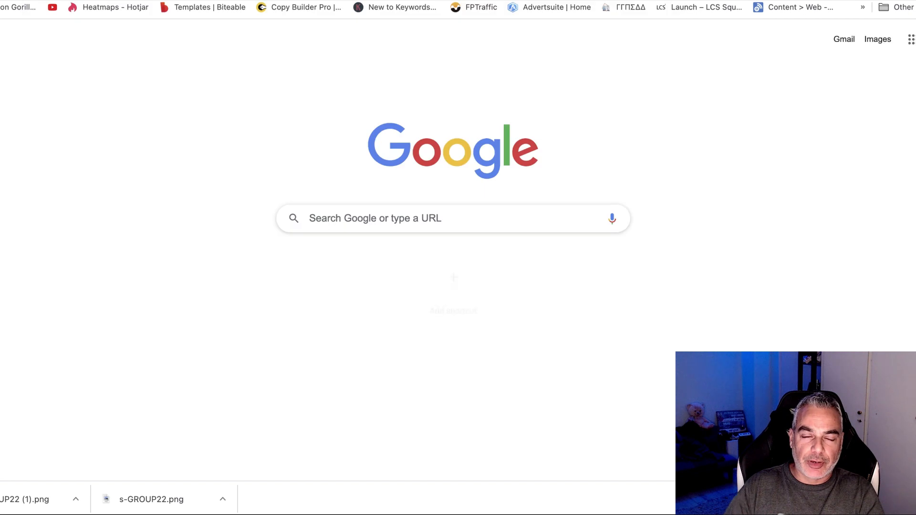
Go to AWeber Lists, dismiss the Export Active Lists backup, and start Create a List.
{"action": "left_click", "coordinate": [824, 7]}
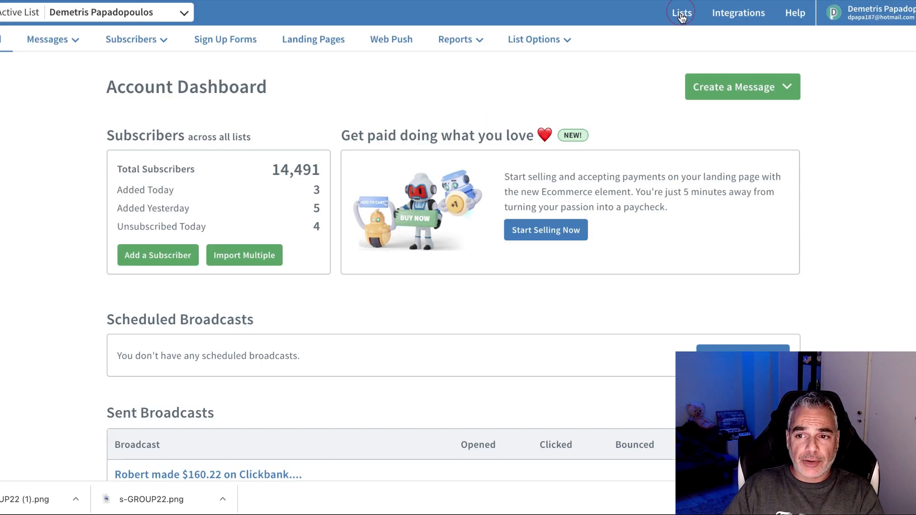
{"action": "left_click", "coordinate": [683, 16]}
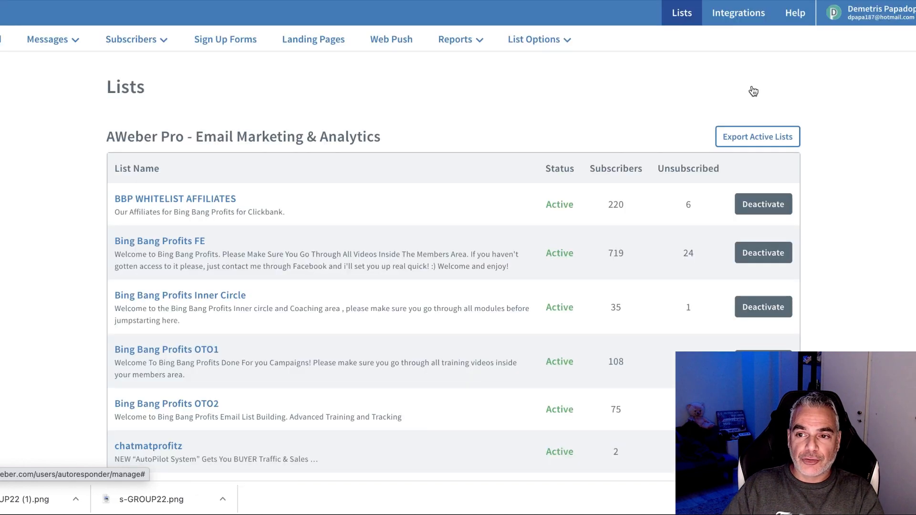
{"action": "left_click", "coordinate": [750, 148]}
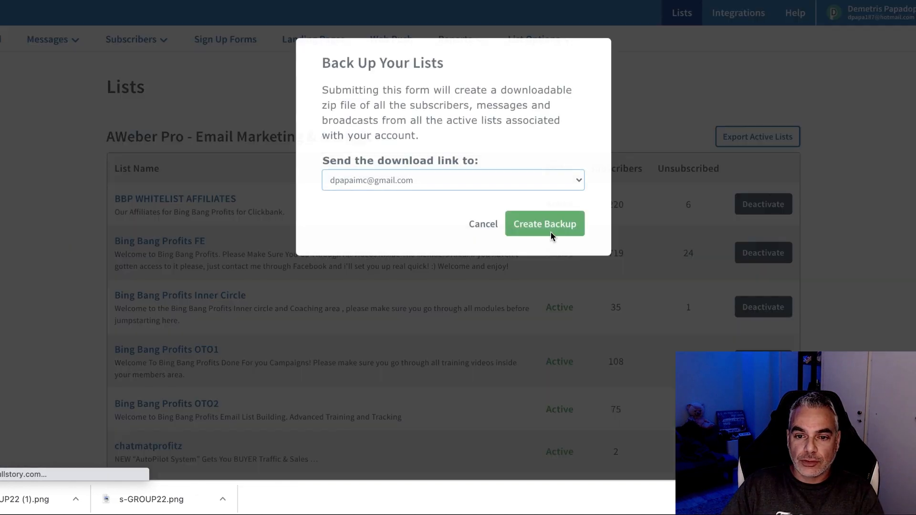
{"action": "left_click", "coordinate": [483, 225]}
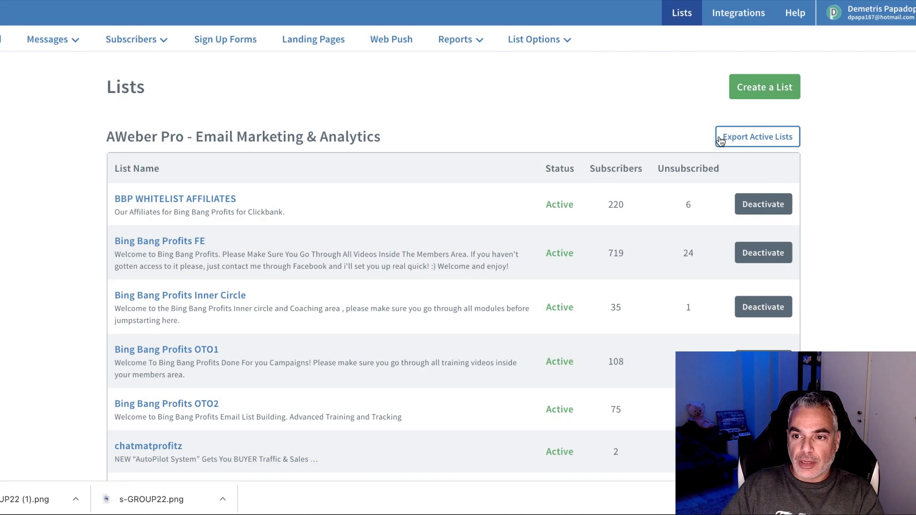
{"action": "left_click", "coordinate": [771, 95]}
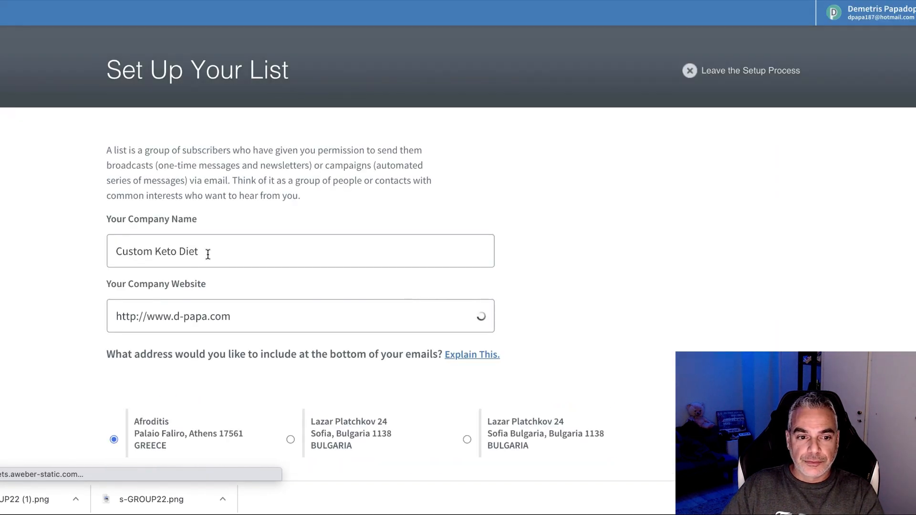
Change Company Name to 'Woodworking' and clear the old Company Website to retype it.
{"action": "triple_click", "coordinate": [198, 260]}
{"action": "type", "text": "Woodw"}
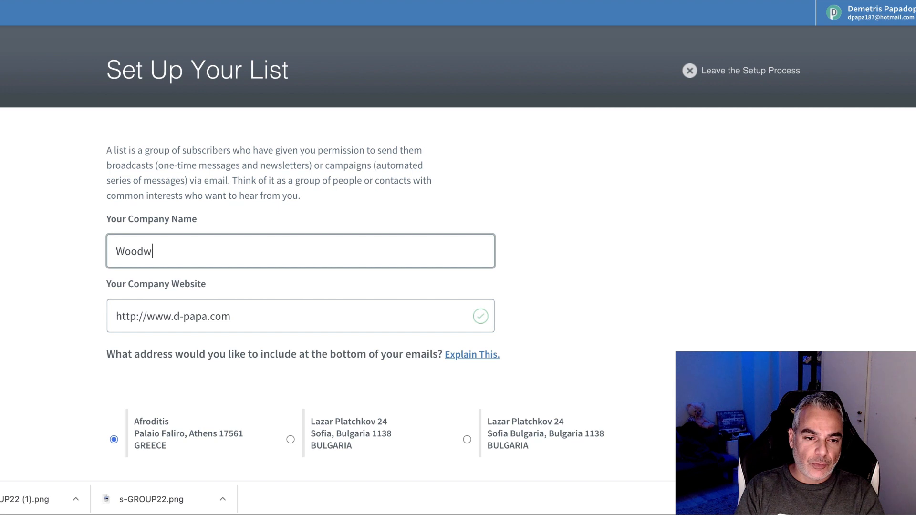
{"action": "triple_click", "coordinate": [253, 321]}
{"action": "key", "text": "BackSpace"}
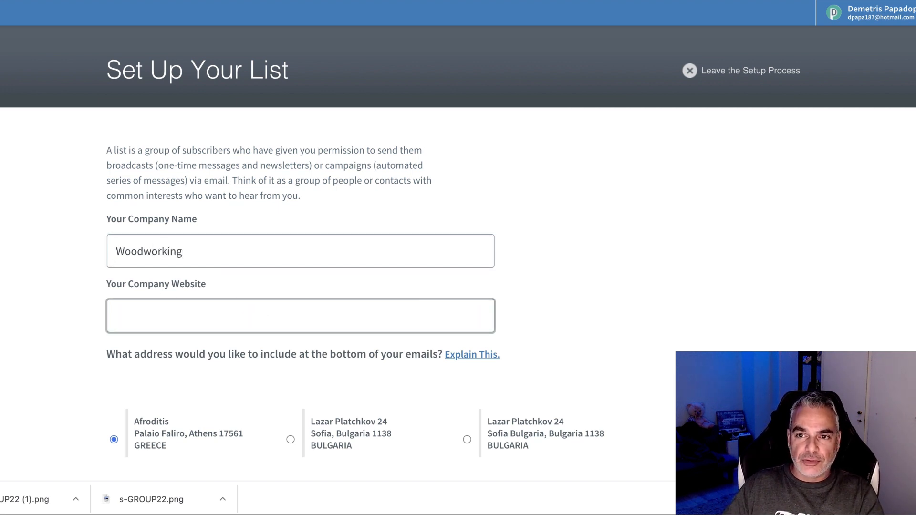
{"action": "key", "text": "ctrl+Tab"}
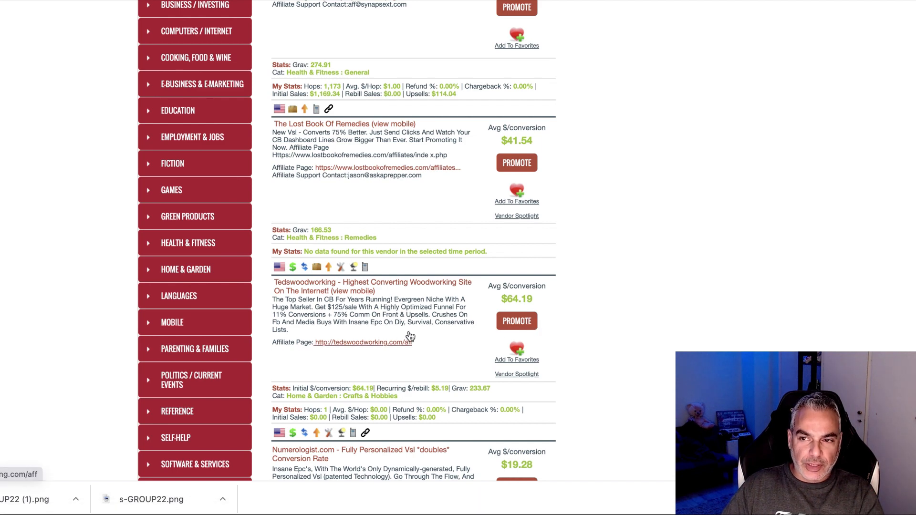
{"action": "key", "text": "ctrl+shift+Tab"}
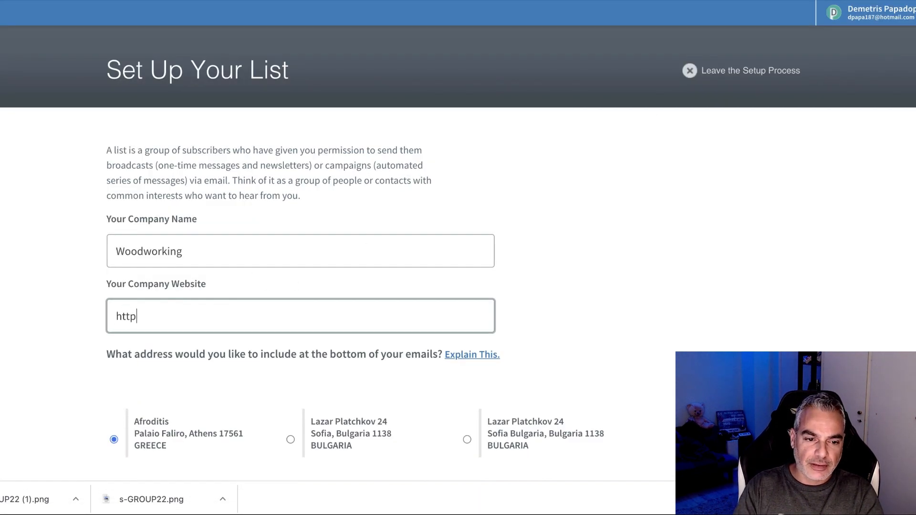
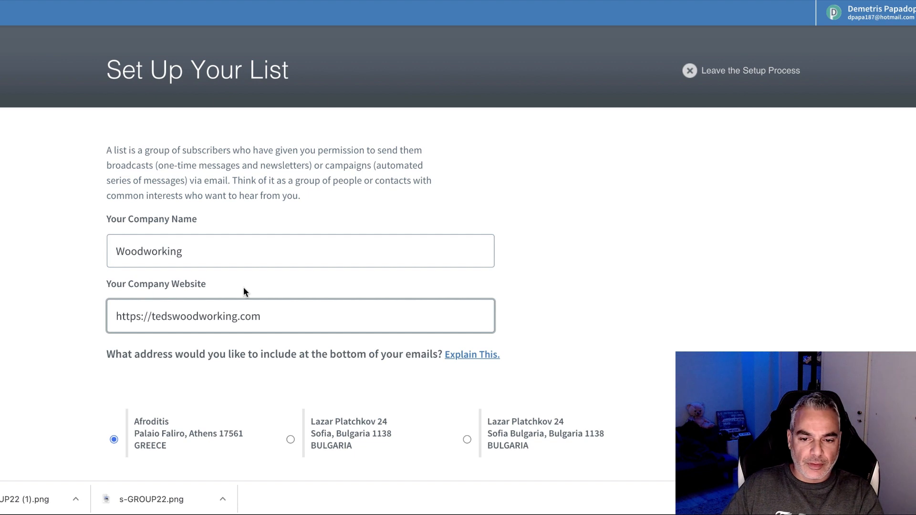
Submit the company details and name the new AWeber list 'Woodworking Plans'.
{"action": "scroll", "coordinate": [244, 288], "scroll_direction": "down", "scroll_amount": 8}
{"action": "left_click", "coordinate": [175, 378]}
{"action": "left_click", "coordinate": [244, 190]}
{"action": "type", "text": "Woodworking Plans"}
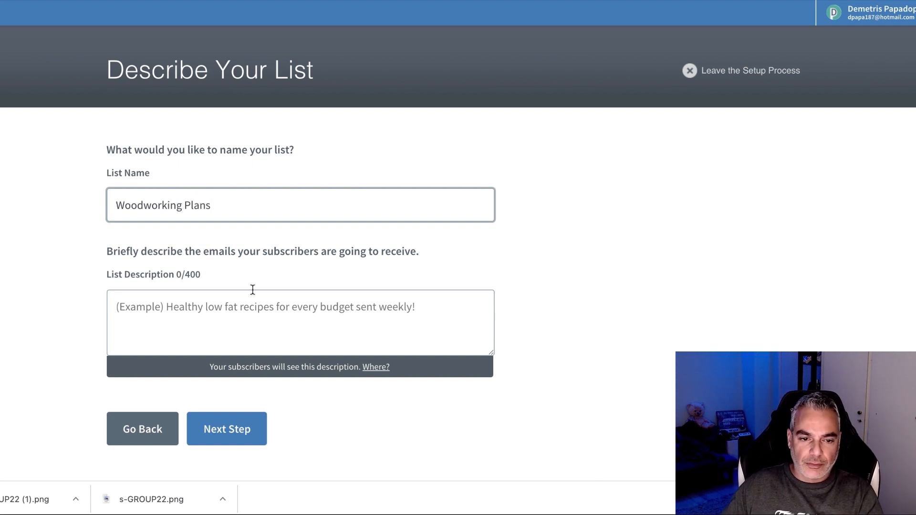
Enter the list description '16,000 Projects with Step By Step Plans!'.
{"action": "scroll", "coordinate": [252, 289], "scroll_direction": "down", "scroll_amount": 1}
{"action": "left_click", "coordinate": [252, 306]}
{"action": "type", "text": "https://tedwoodplans.com/free-plans/?a=XXX&tid=track"}
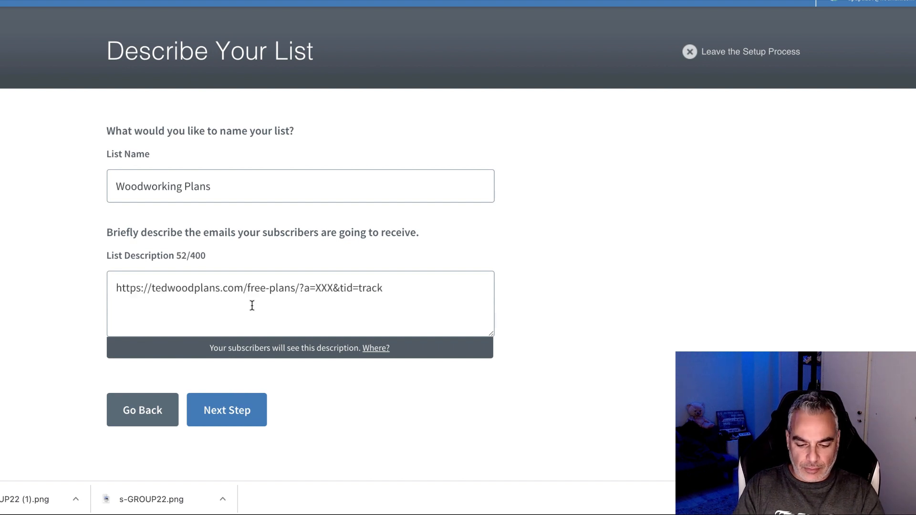
{"action": "key", "text": "ctrl+z"}
{"action": "type", "text": "!65"}
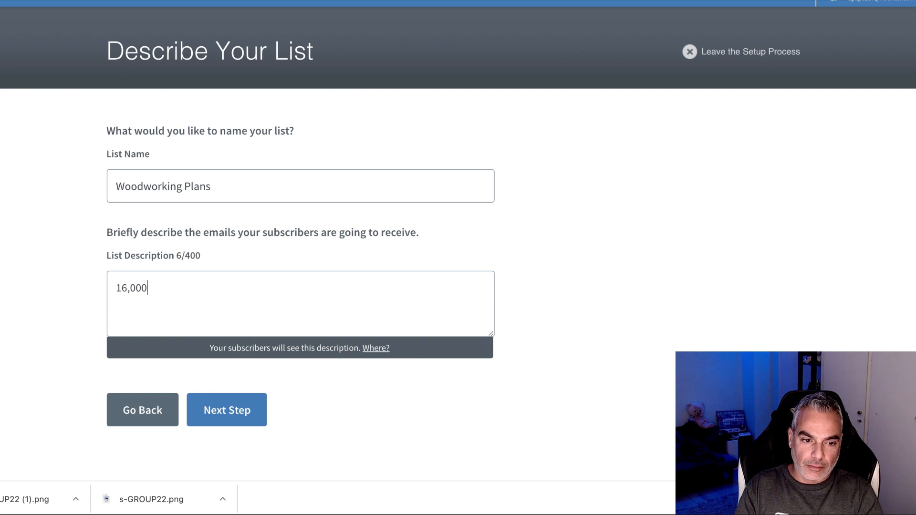
{"action": "type", "text": "000 Projects with Step By Step"}
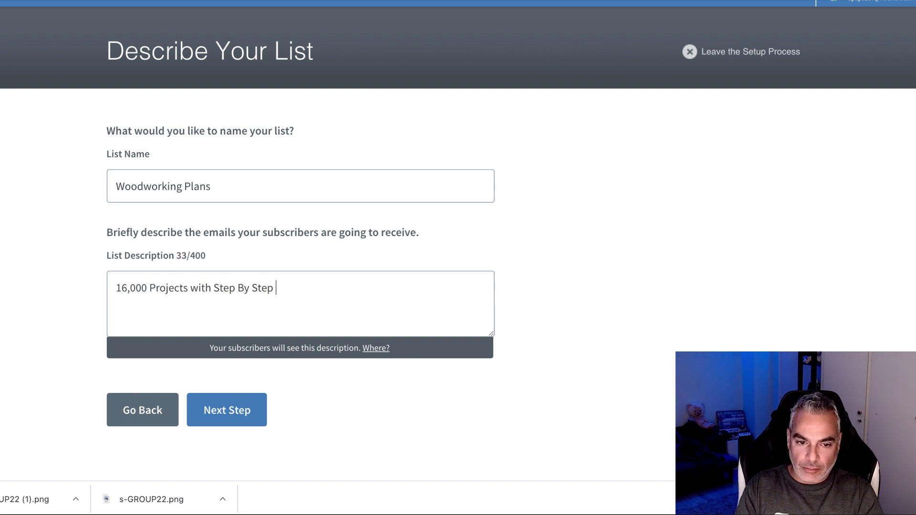
Approve the confirmation message and create the Woodworking Plans list.
{"action": "left_click", "coordinate": [253, 411]}
{"action": "scroll", "coordinate": [259, 215], "scroll_direction": "down", "scroll_amount": 10}
{"action": "scroll", "coordinate": [269, 201], "scroll_direction": "up", "scroll_amount": 2}
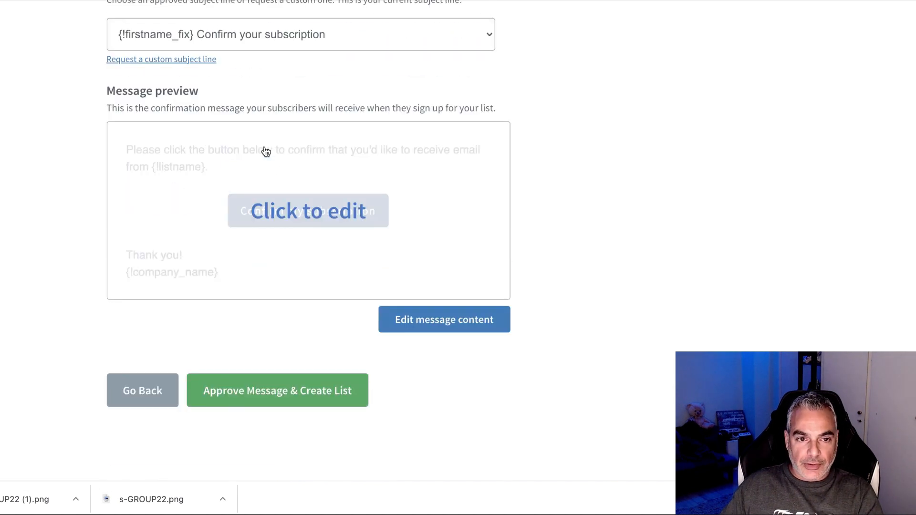
{"action": "scroll", "coordinate": [266, 151], "scroll_direction": "up", "scroll_amount": 8}
{"action": "scroll", "coordinate": [306, 238], "scroll_direction": "down", "scroll_amount": 10}
{"action": "scroll", "coordinate": [286, 310], "scroll_direction": "up", "scroll_amount": 1}
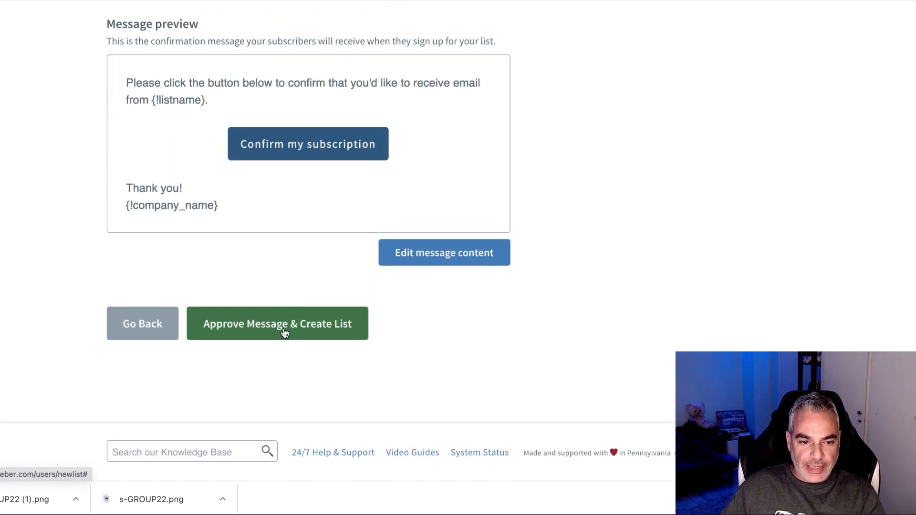
{"action": "left_click", "coordinate": [285, 331]}
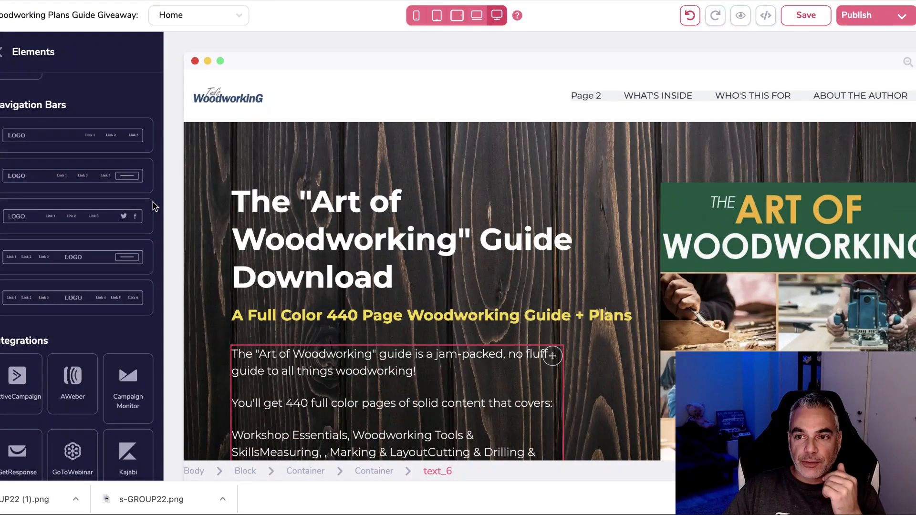
Place an AWeber form from Integrations directly below the guide description.
{"action": "scroll", "coordinate": [152, 205], "scroll_direction": "down", "scroll_amount": 2}
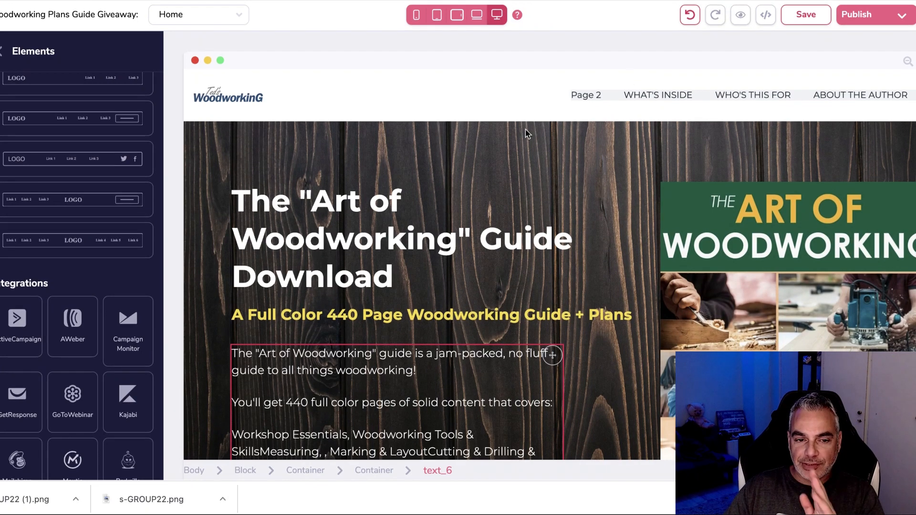
{"action": "scroll", "coordinate": [139, 251], "scroll_direction": "down", "scroll_amount": 3}
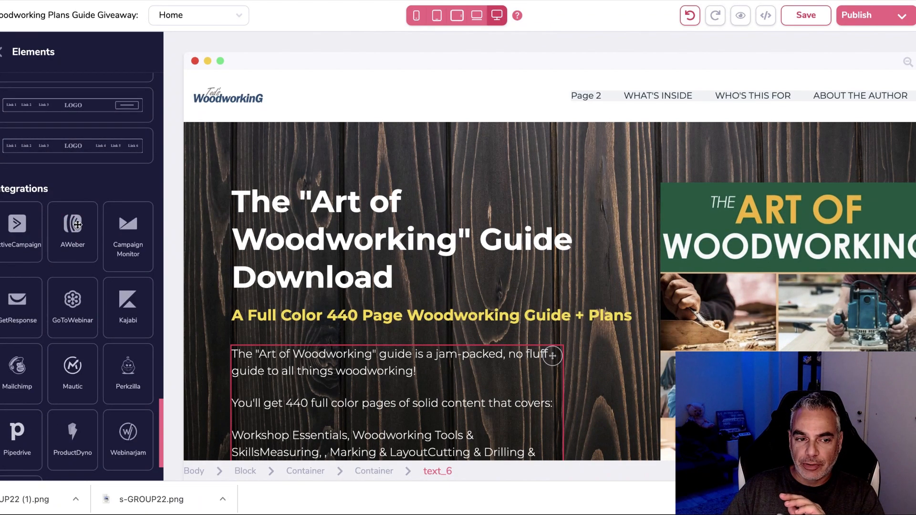
{"action": "scroll", "coordinate": [77, 224], "scroll_direction": "down", "scroll_amount": 3}
{"action": "left_click_drag", "start_coordinate": [147, 196], "coordinate": [333, 220]}
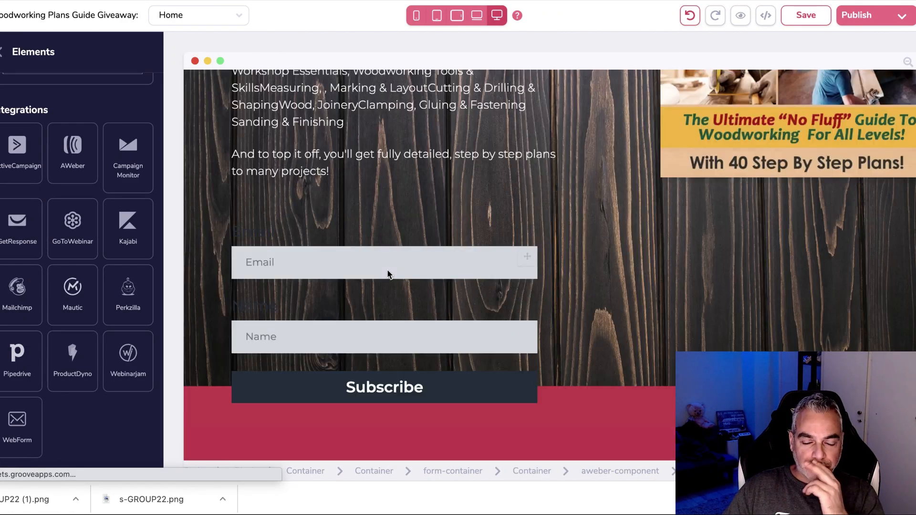
Move the AWeber form up and put the Name field above Email.
{"action": "left_click", "coordinate": [377, 241]}
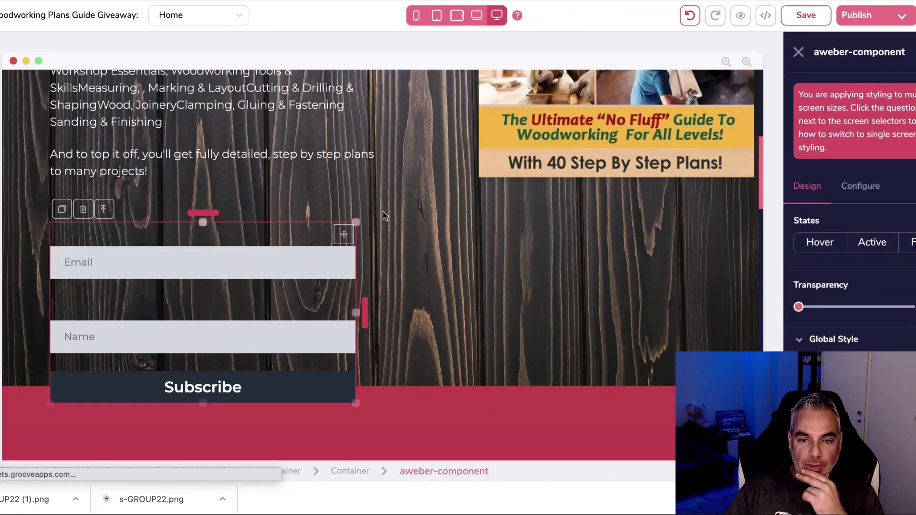
{"action": "left_click_drag", "start_coordinate": [213, 214], "coordinate": [214, 179]}
{"action": "left_click", "coordinate": [306, 293]}
{"action": "left_click_drag", "start_coordinate": [342, 296], "coordinate": [364, 237]}
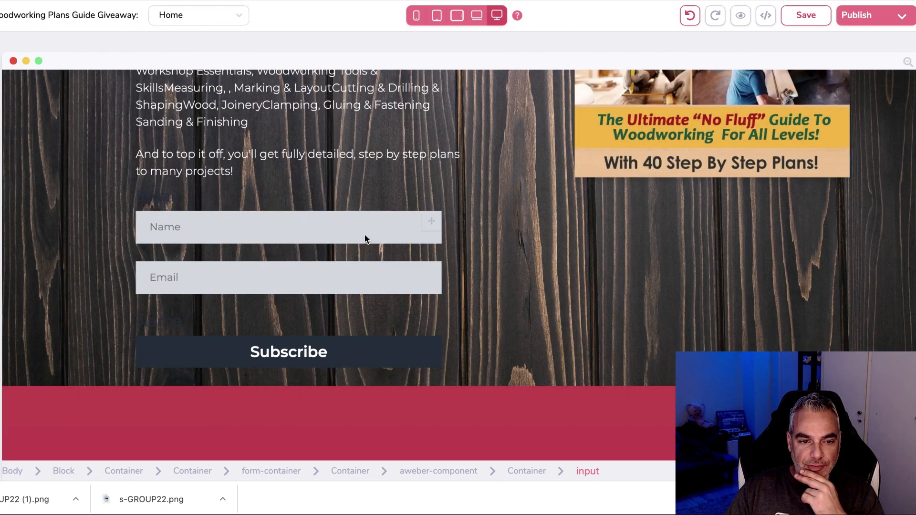
{"action": "left_click", "coordinate": [302, 351]}
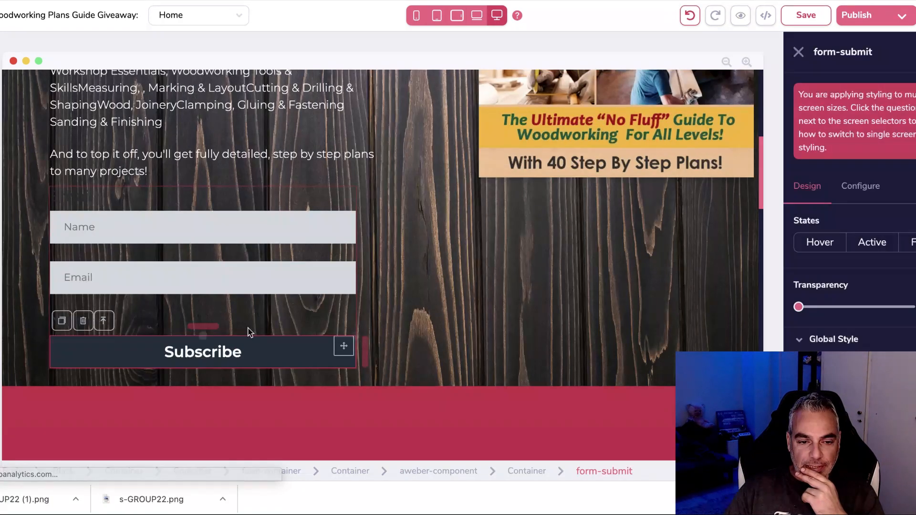
{"action": "mouse_move", "coordinate": [204, 327]}
{"action": "left_mouse_down"}
{"action": "mouse_move", "coordinate": [209, 313]}
{"action": "mouse_move", "coordinate": [209, 344]}
{"action": "left_mouse_up"}
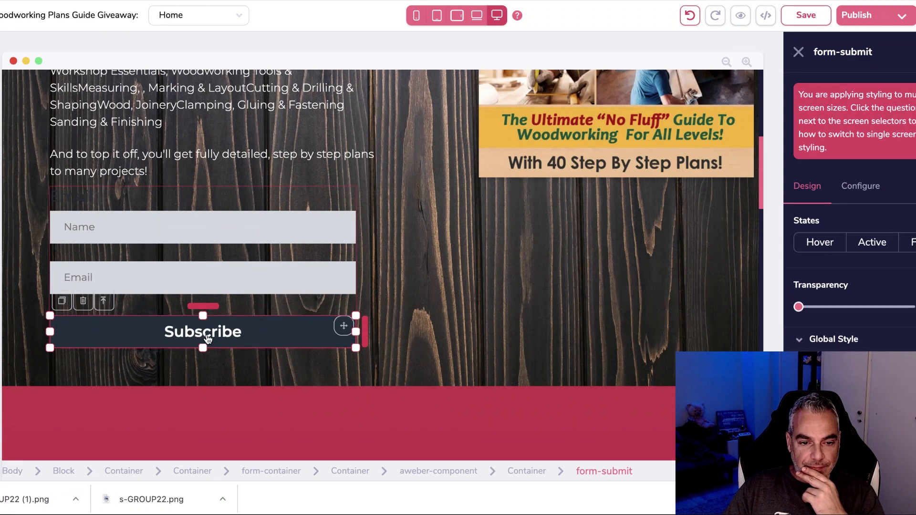
Make the Subscribe button background yellow #FFCC24.
{"action": "scroll", "coordinate": [262, 333], "scroll_direction": "up", "scroll_amount": 1}
{"action": "left_click", "coordinate": [264, 375]}
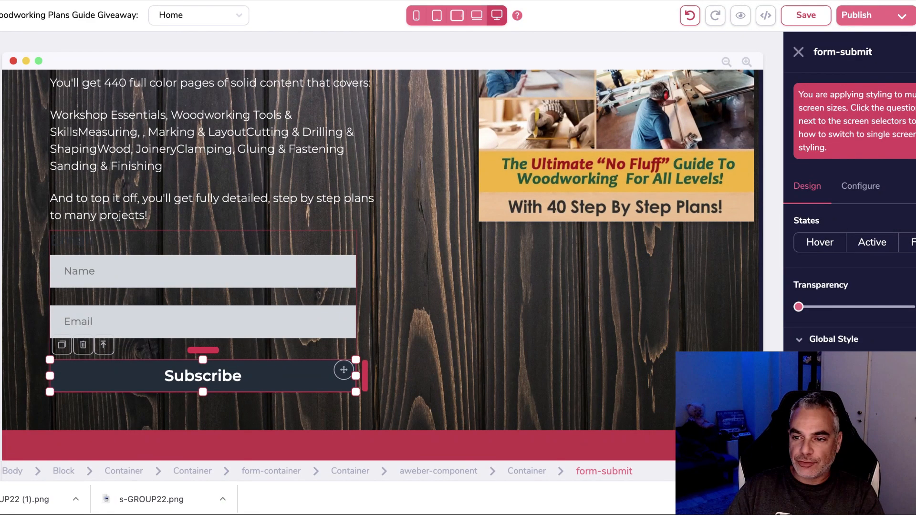
{"action": "left_click", "coordinate": [882, 203]}
{"action": "left_click", "coordinate": [809, 182]}
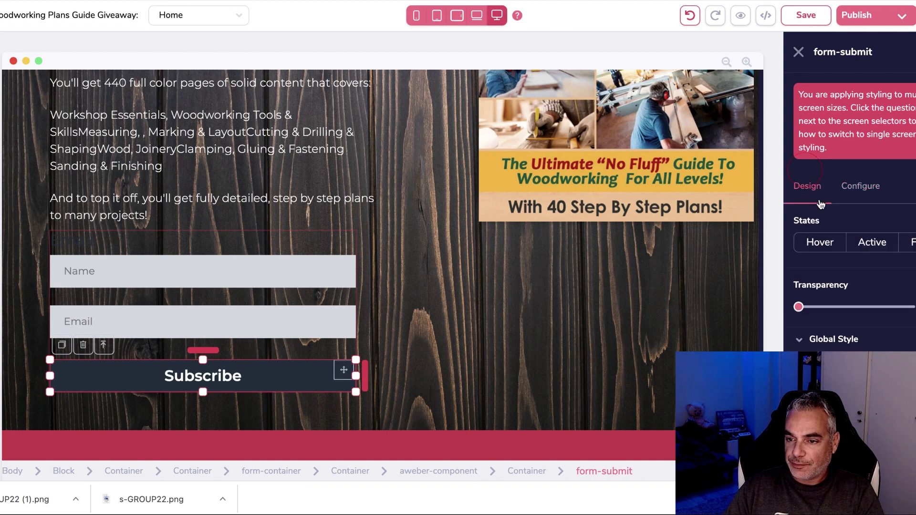
{"action": "scroll", "coordinate": [864, 253], "scroll_direction": "down", "scroll_amount": 5}
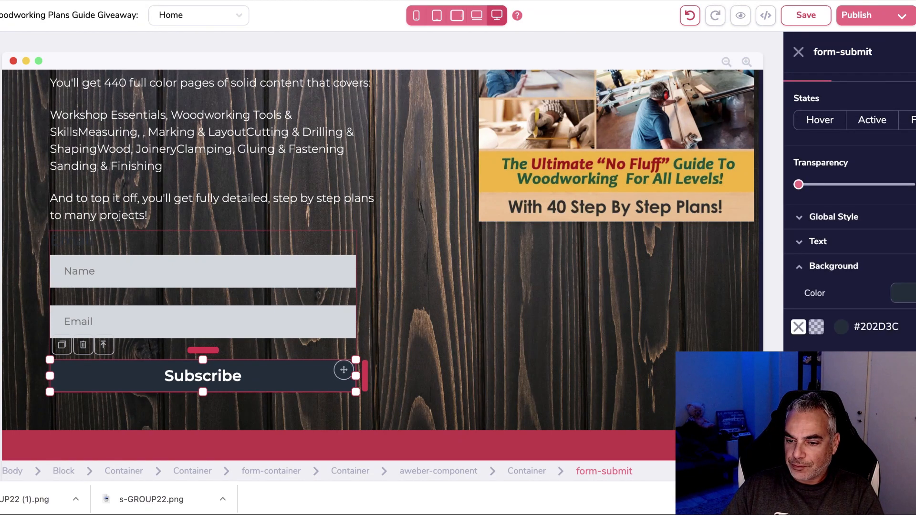
{"action": "left_click", "coordinate": [859, 375]}
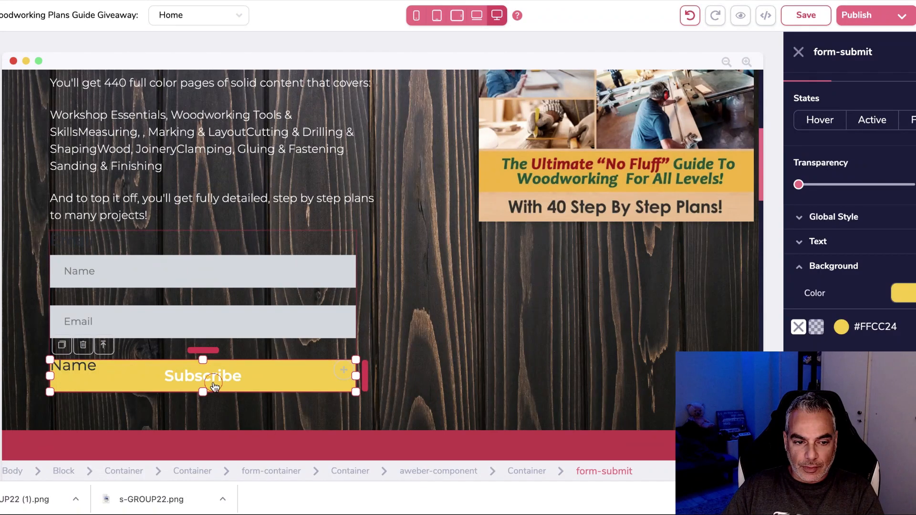
Delete the stray Name label and push the button below Email.
{"action": "left_click", "coordinate": [109, 392]}
{"action": "left_click", "coordinate": [84, 371]}
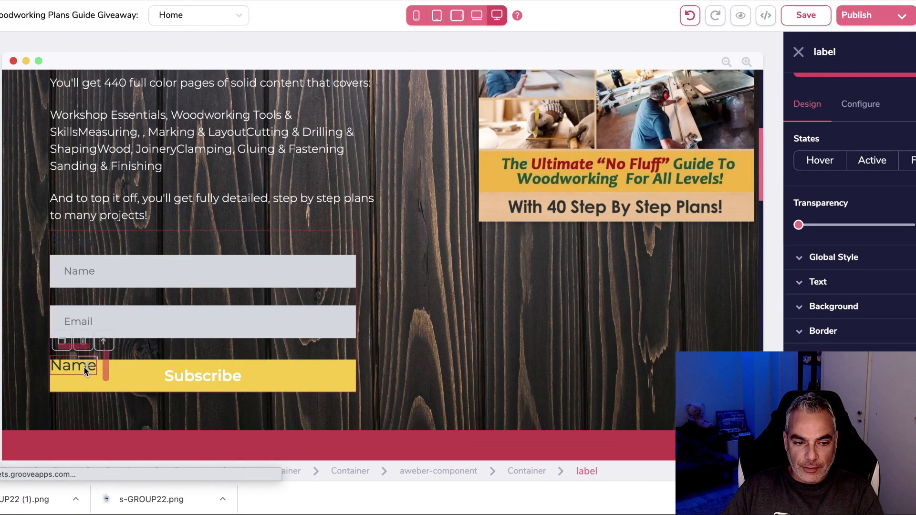
{"action": "left_click", "coordinate": [83, 342]}
{"action": "left_click", "coordinate": [485, 269]}
{"action": "left_click", "coordinate": [321, 352]}
{"action": "left_click_drag", "start_coordinate": [207, 328], "coordinate": [206, 341]}
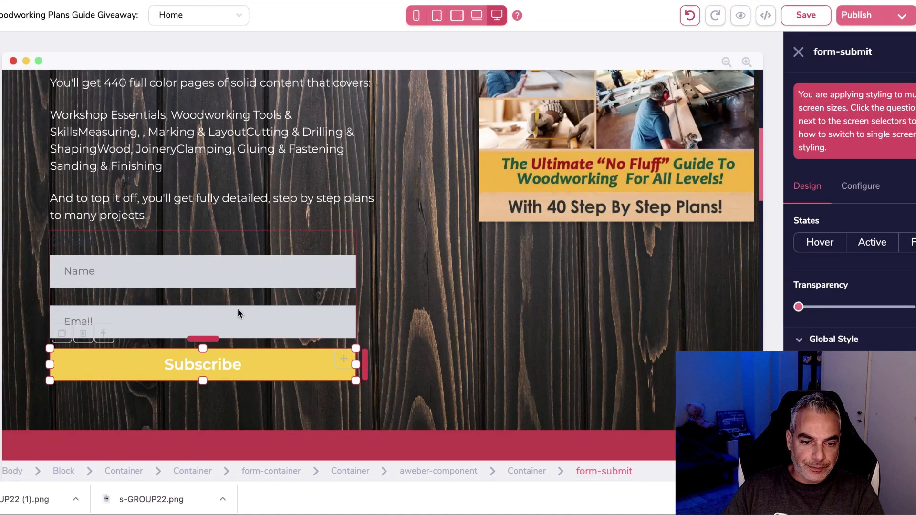
Tighten the spacing above the Email field and the Subscribe button.
{"action": "left_click", "coordinate": [194, 307]}
{"action": "left_click_drag", "start_coordinate": [204, 297], "coordinate": [204, 297]}
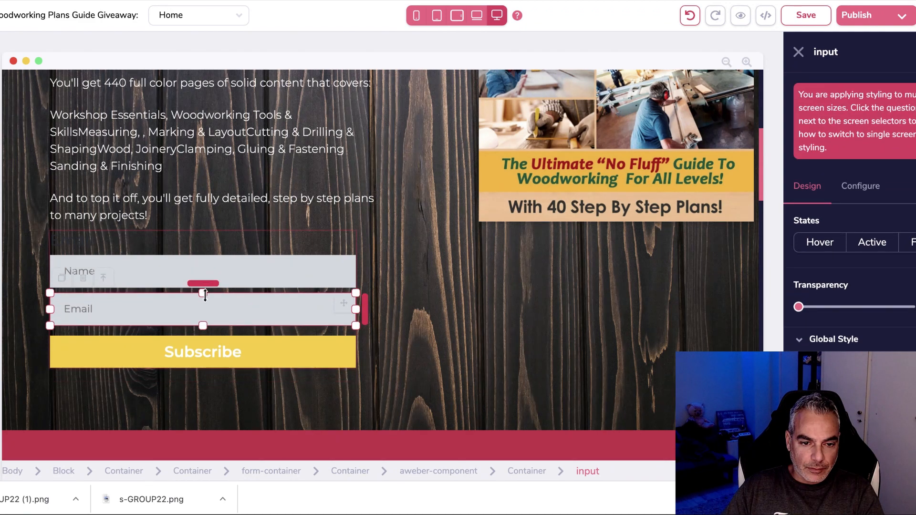
{"action": "left_click", "coordinate": [210, 344]}
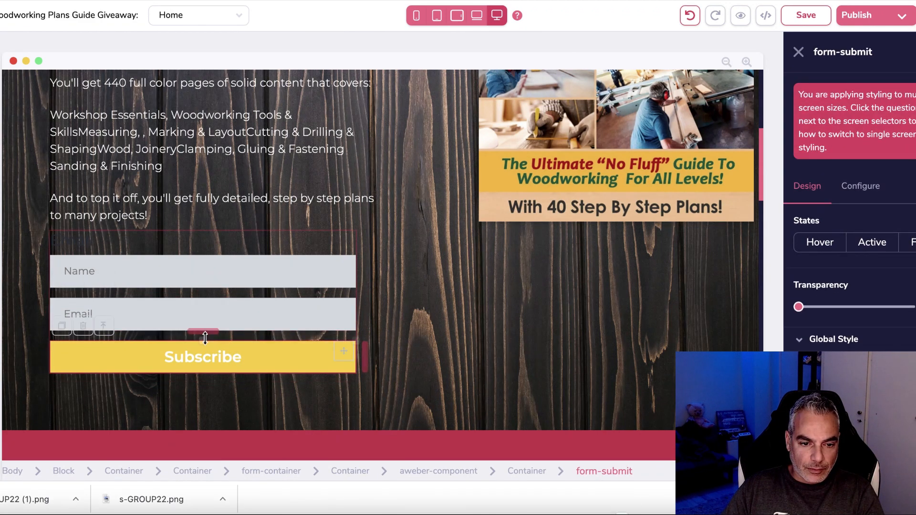
{"action": "left_click_drag", "start_coordinate": [207, 331], "coordinate": [210, 330]}
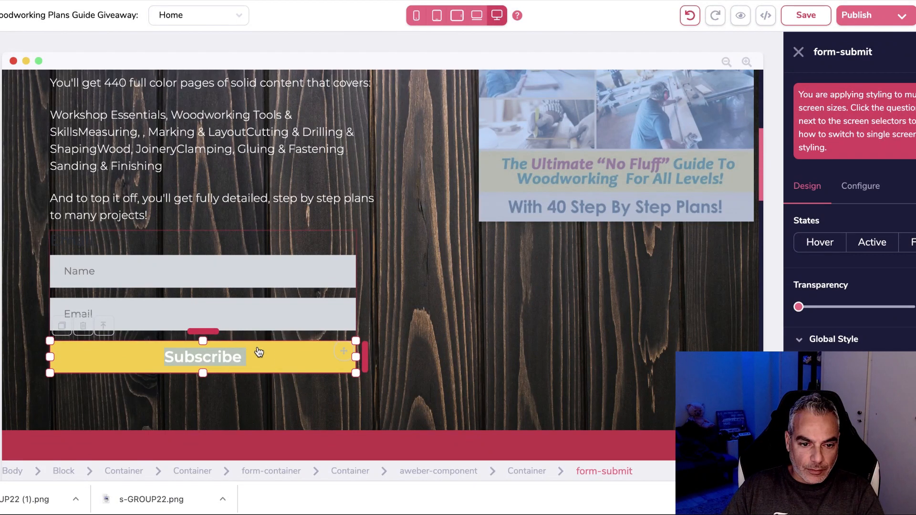
Change the button text to 'DOWNLOAD BOOK'.
{"action": "left_click", "coordinate": [871, 186]}
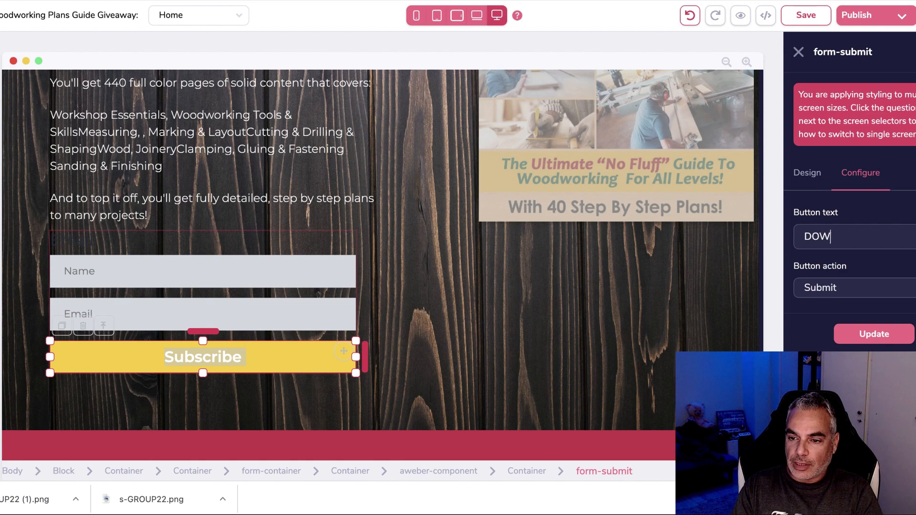
{"action": "left_click", "coordinate": [871, 333]}
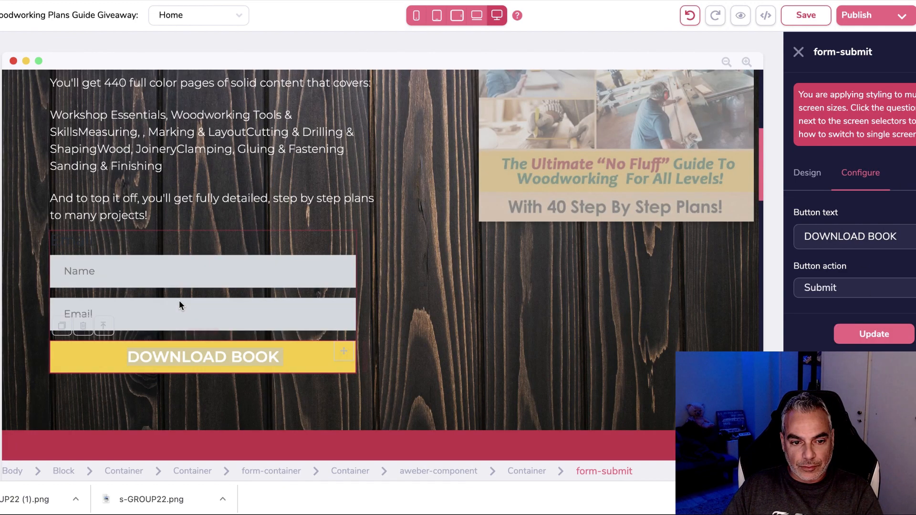
{"action": "left_click", "coordinate": [243, 347]}
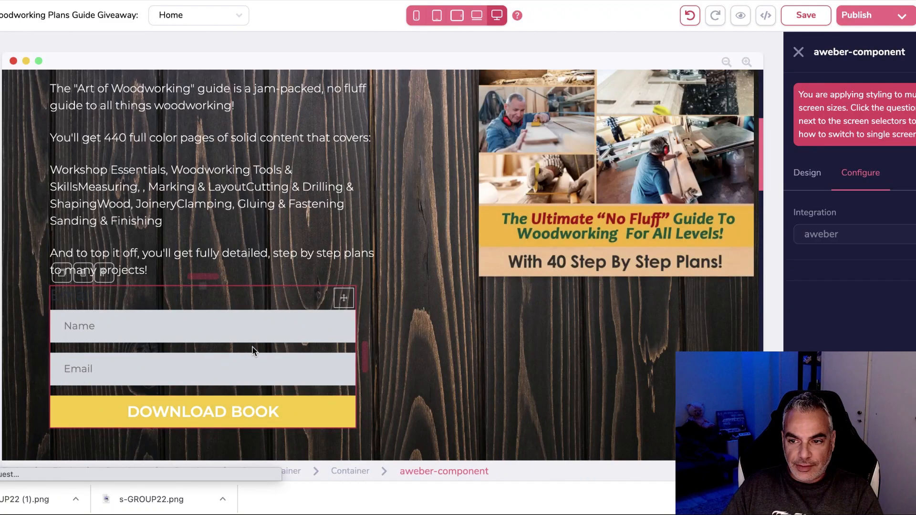
{"action": "left_click", "coordinate": [869, 284]}
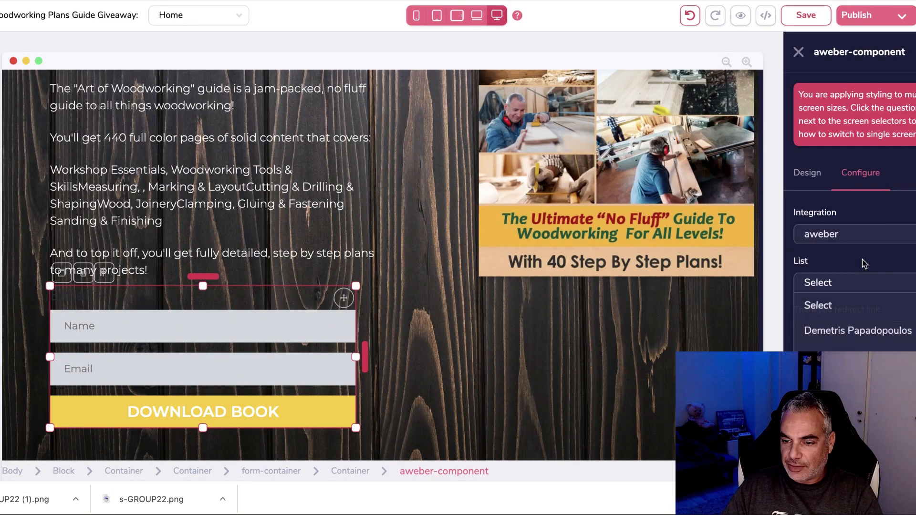
{"action": "scroll", "coordinate": [859, 324], "scroll_direction": "down", "scroll_amount": 3}
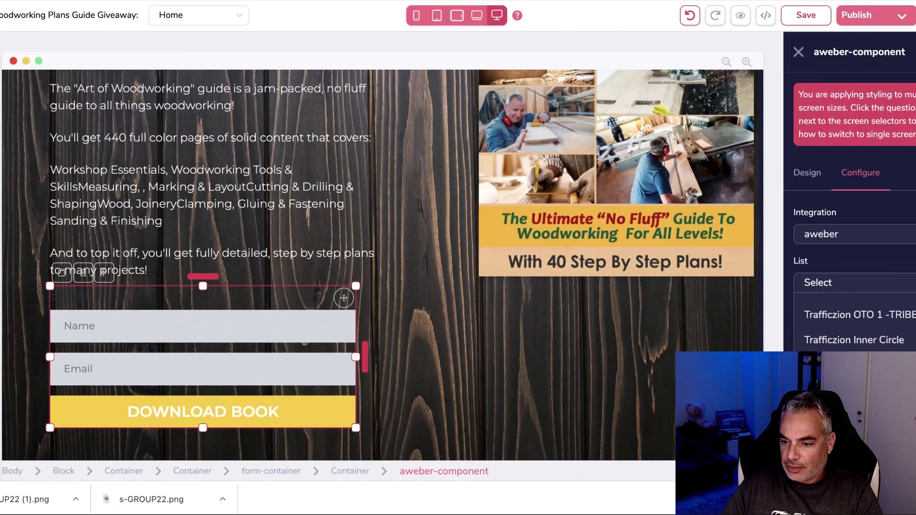
{"action": "left_click", "coordinate": [881, 334]}
{"action": "left_click", "coordinate": [869, 328]}
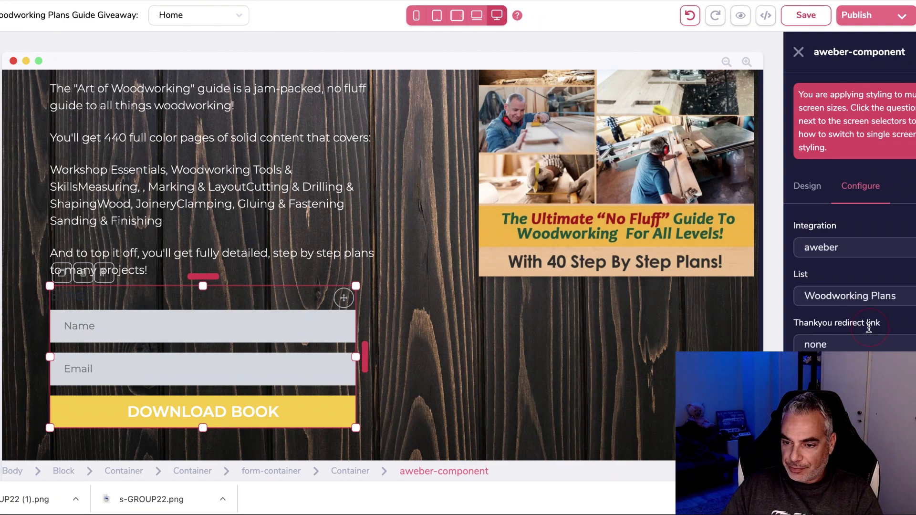
{"action": "scroll", "coordinate": [859, 330], "scroll_direction": "down", "scroll_amount": 1}
{"action": "left_click", "coordinate": [870, 364]}
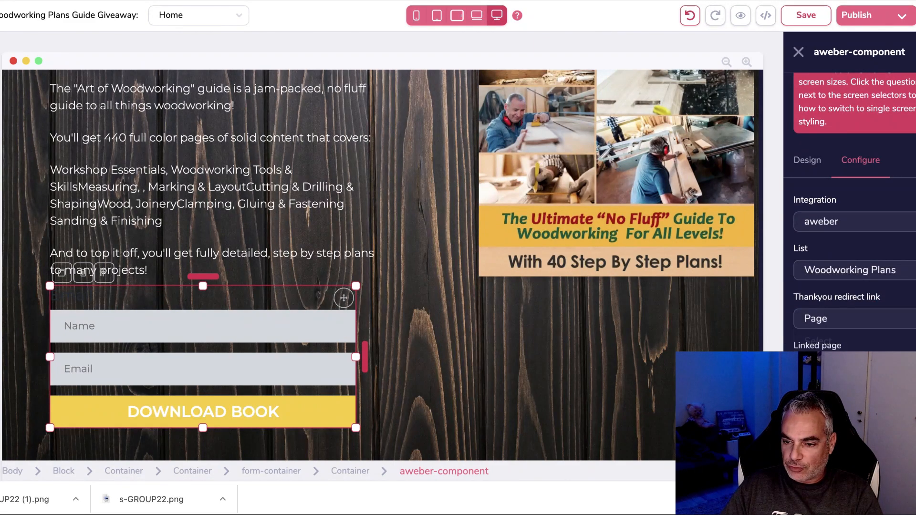
{"action": "left_click", "coordinate": [871, 372]}
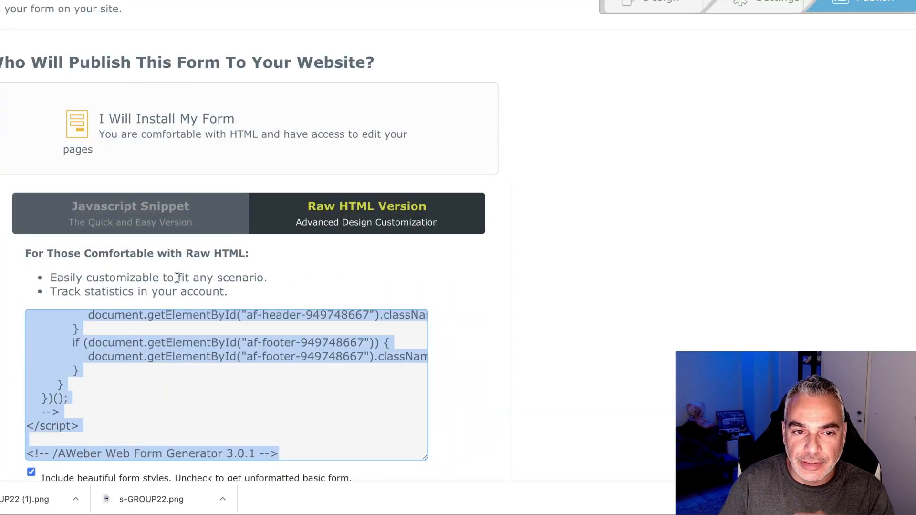
{"action": "scroll", "coordinate": [181, 280], "scroll_direction": "up", "scroll_amount": 2}
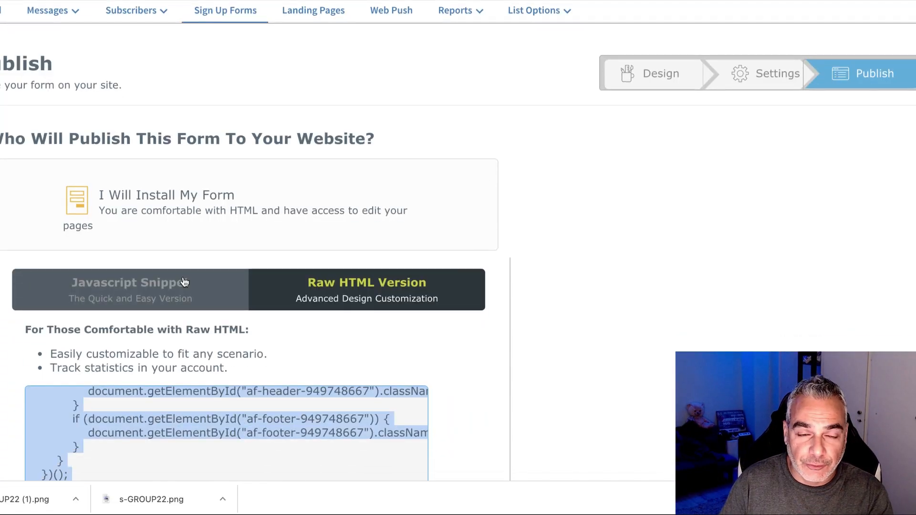
{"action": "scroll", "coordinate": [187, 278], "scroll_direction": "down", "scroll_amount": 2}
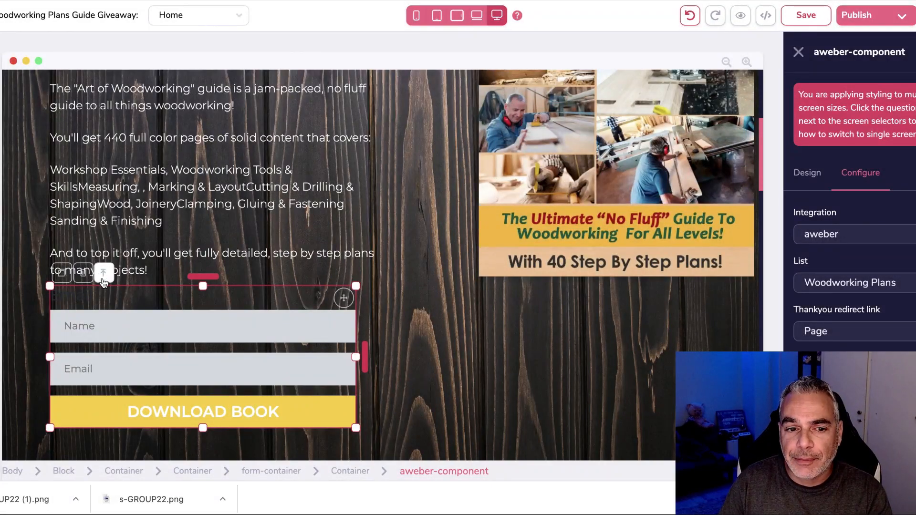
Browse the page elements and select the guide description text block.
{"action": "scroll", "coordinate": [104, 281], "scroll_direction": "up", "scroll_amount": 2}
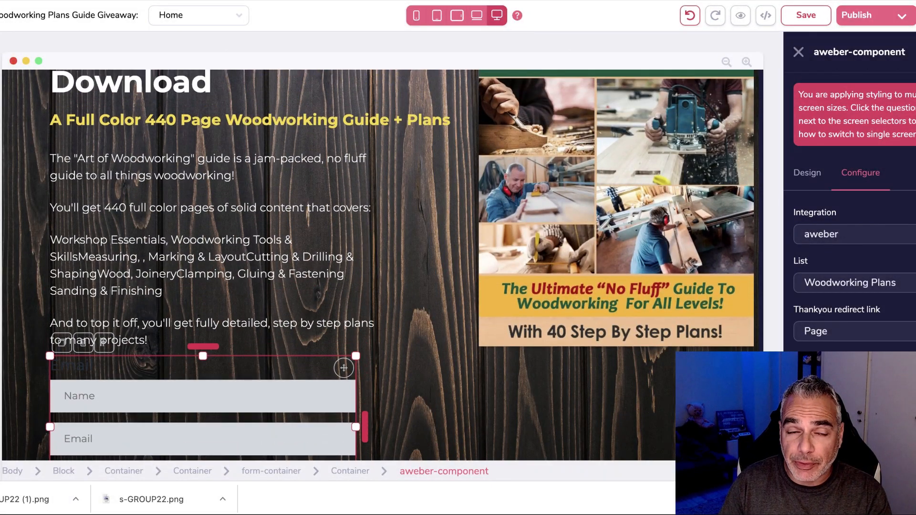
{"action": "left_click", "coordinate": [0, 62]}
{"action": "scroll", "coordinate": [86, 332], "scroll_direction": "down", "scroll_amount": 20}
{"action": "scroll", "coordinate": [87, 331], "scroll_direction": "down", "scroll_amount": 10}
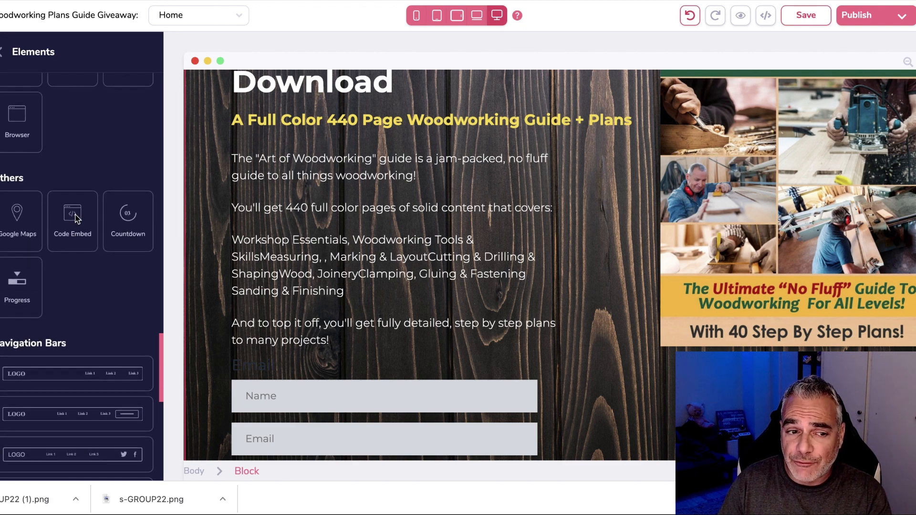
{"action": "scroll", "coordinate": [75, 219], "scroll_direction": "up", "scroll_amount": 1}
{"action": "scroll", "coordinate": [73, 218], "scroll_direction": "down", "scroll_amount": 8}
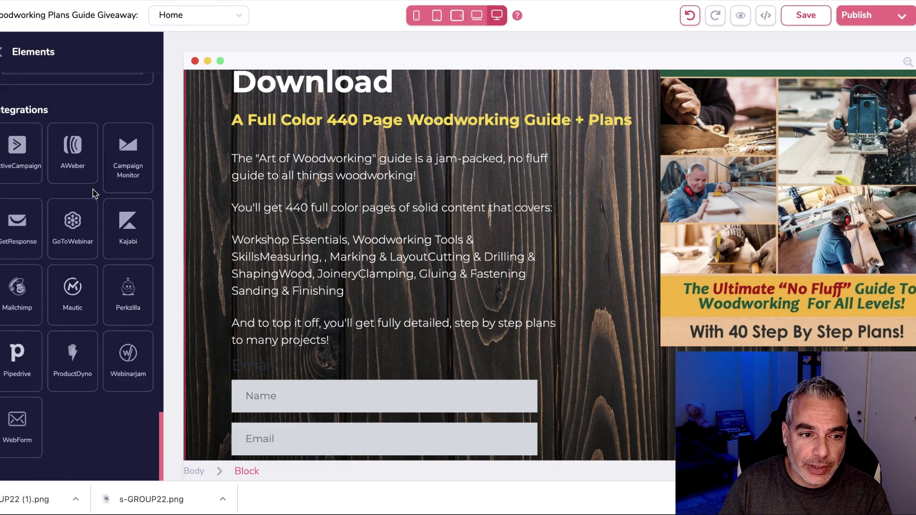
{"action": "scroll", "coordinate": [76, 159], "scroll_direction": "up", "scroll_amount": 8}
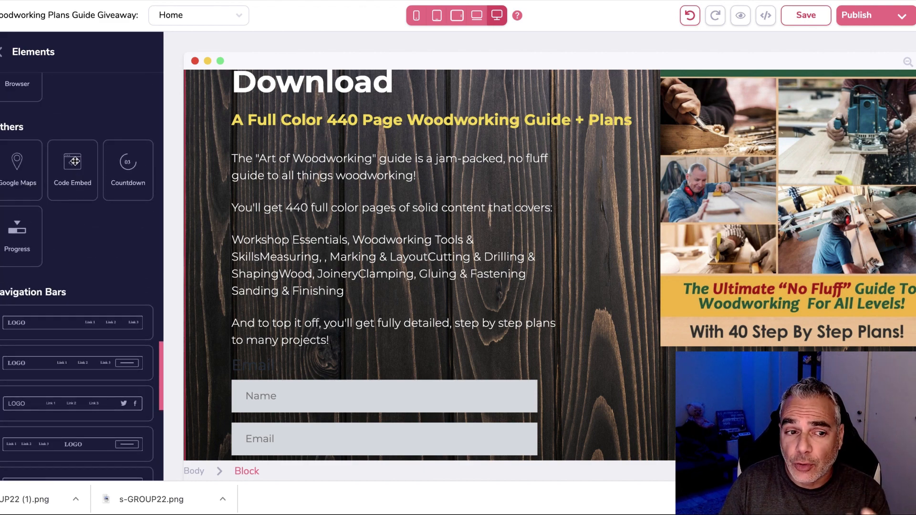
{"action": "left_click", "coordinate": [408, 337]}
Inspect the DOWNLOAD BOOK button's text and styling settings.
{"action": "scroll", "coordinate": [407, 337], "scroll_direction": "up", "scroll_amount": 3}
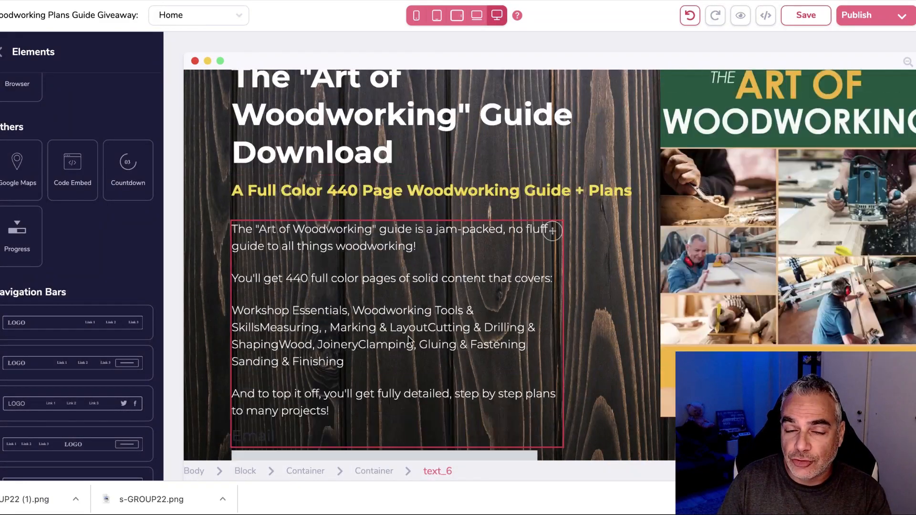
{"action": "scroll", "coordinate": [410, 324], "scroll_direction": "down", "scroll_amount": 5}
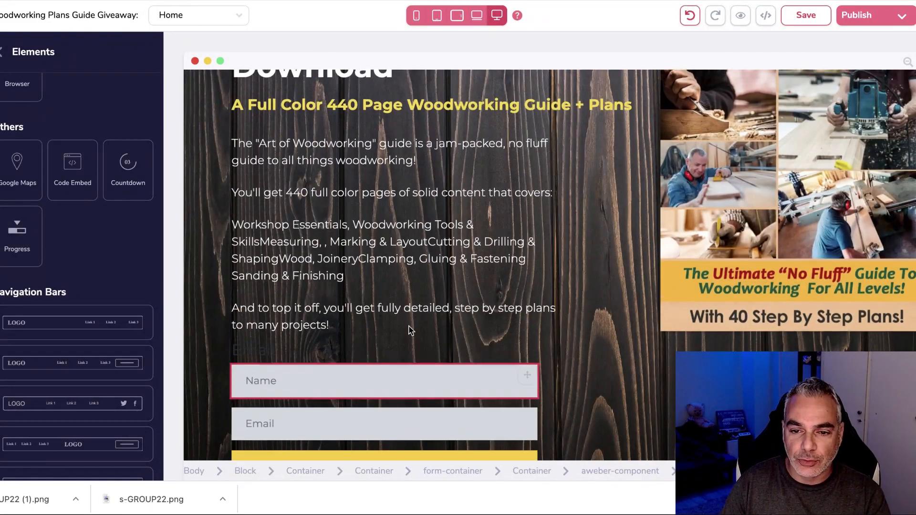
{"action": "scroll", "coordinate": [408, 326], "scroll_direction": "down", "scroll_amount": 4}
{"action": "scroll", "coordinate": [475, 311], "scroll_direction": "up", "scroll_amount": 2}
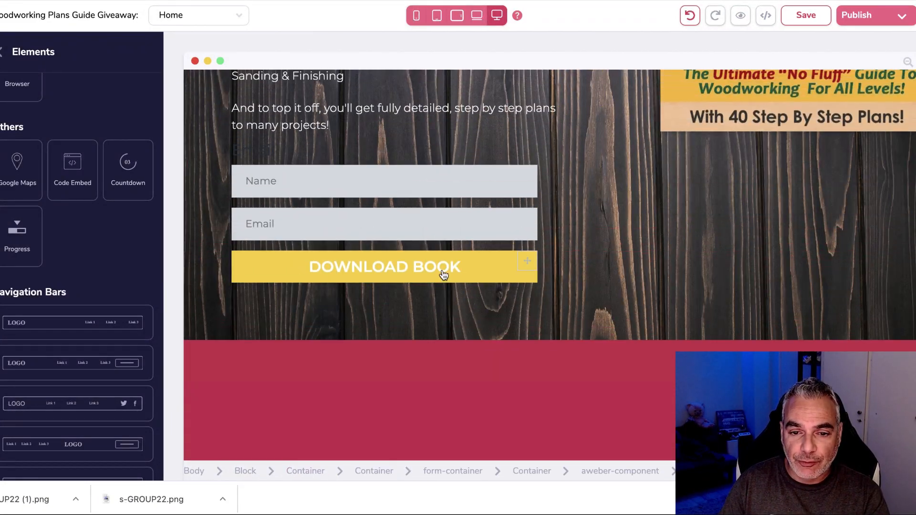
{"action": "left_click", "coordinate": [441, 272]}
{"action": "left_click", "coordinate": [859, 174]}
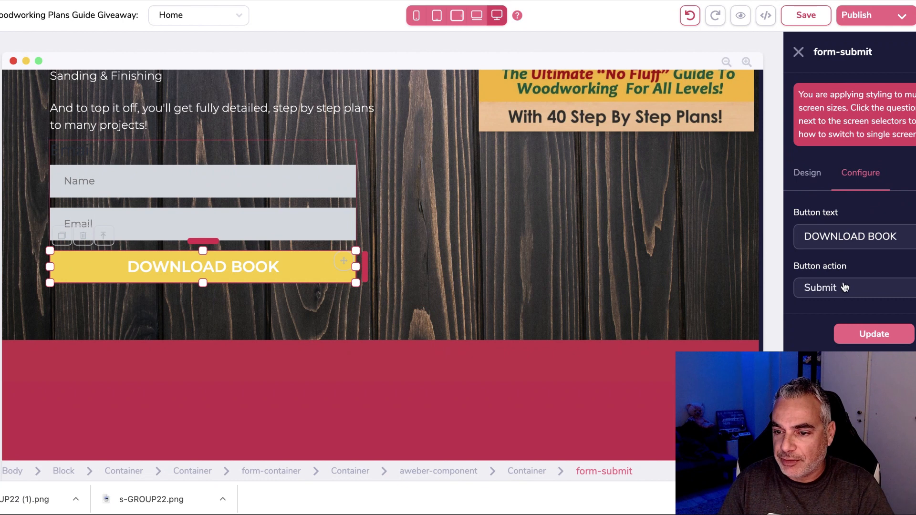
{"action": "left_click", "coordinate": [789, 177]}
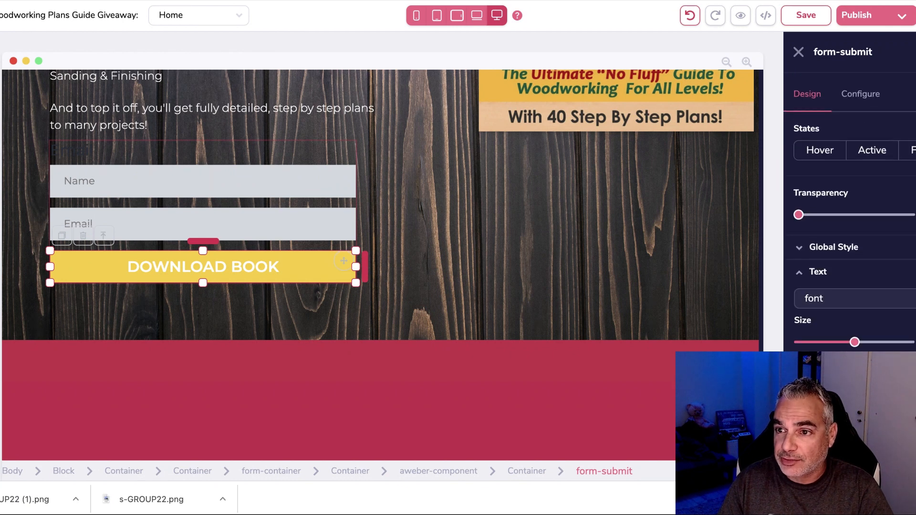
{"action": "scroll", "coordinate": [850, 286], "scroll_direction": "down", "scroll_amount": 1}
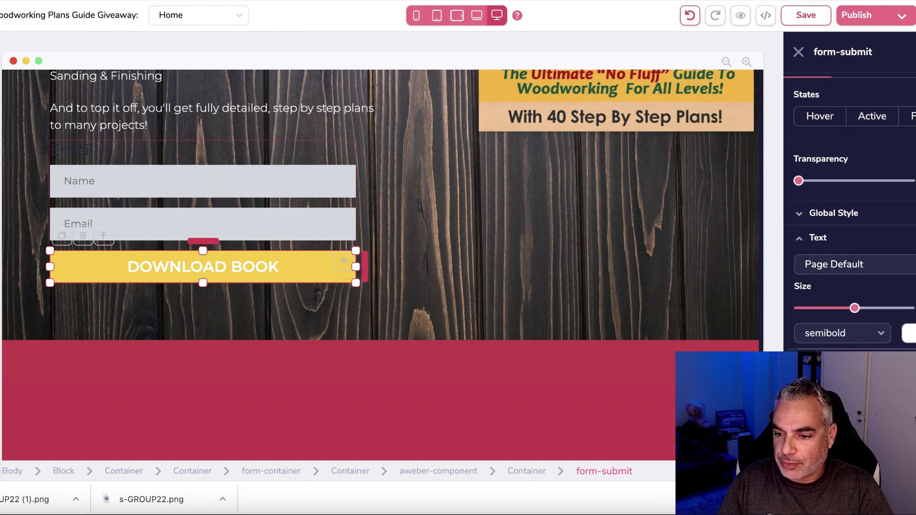
Lower the book cover image by dragging its top margin down.
{"action": "left_click", "coordinate": [417, 291]}
{"action": "scroll", "coordinate": [416, 290], "scroll_direction": "up", "scroll_amount": 10}
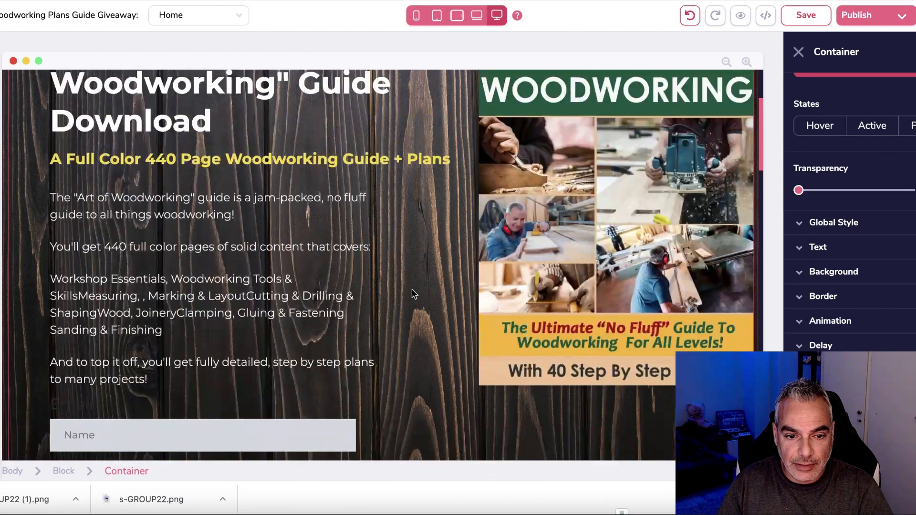
{"action": "scroll", "coordinate": [412, 290], "scroll_direction": "down", "scroll_amount": 8}
{"action": "scroll", "coordinate": [413, 294], "scroll_direction": "up", "scroll_amount": 6}
{"action": "left_click", "coordinate": [646, 242]}
{"action": "scroll", "coordinate": [646, 241], "scroll_direction": "up", "scroll_amount": 2}
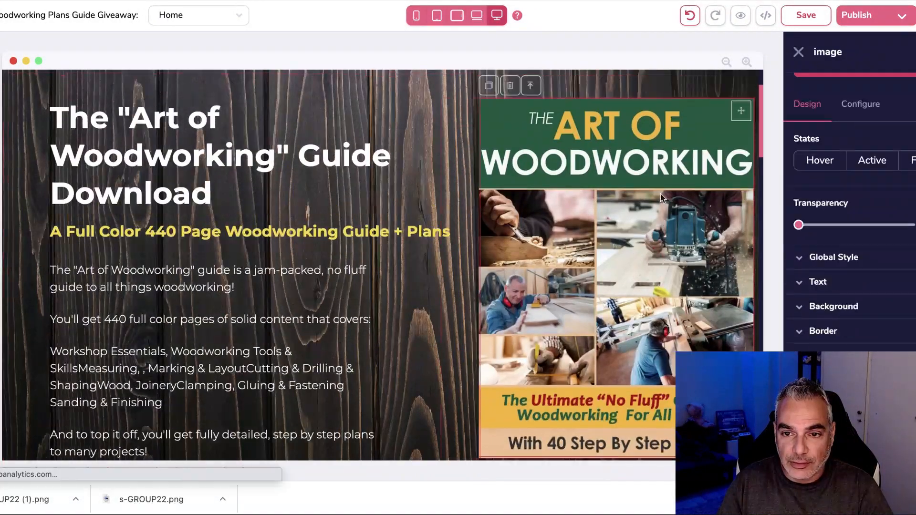
{"action": "left_click_drag", "start_coordinate": [616, 179], "coordinate": [615, 226]}
Shrink the red band's bottom padding to zero so What's Inside follows the hero.
{"action": "scroll", "coordinate": [615, 229], "scroll_direction": "down", "scroll_amount": 5}
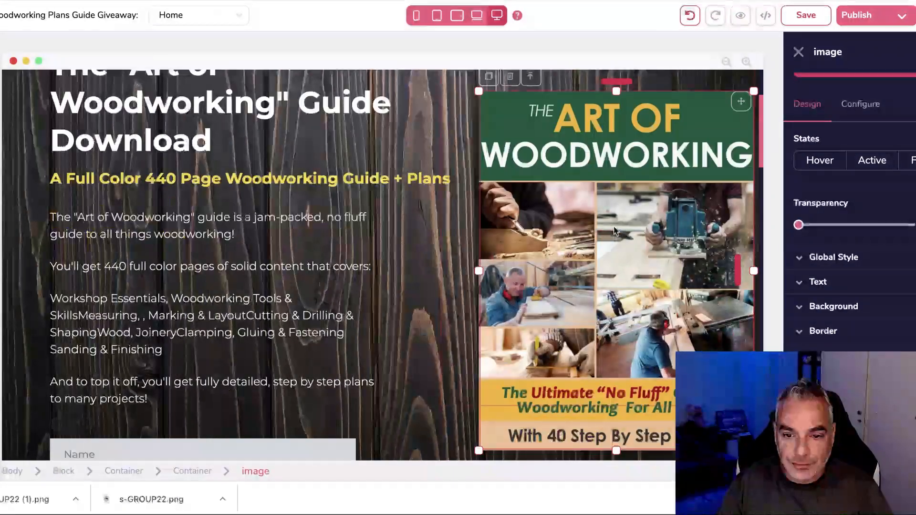
{"action": "scroll", "coordinate": [614, 232], "scroll_direction": "down", "scroll_amount": 10}
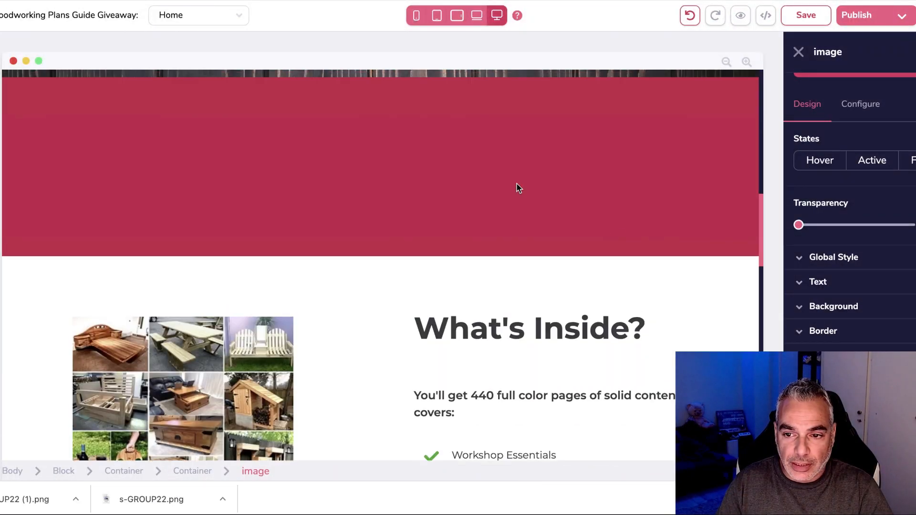
{"action": "left_click", "coordinate": [458, 249]}
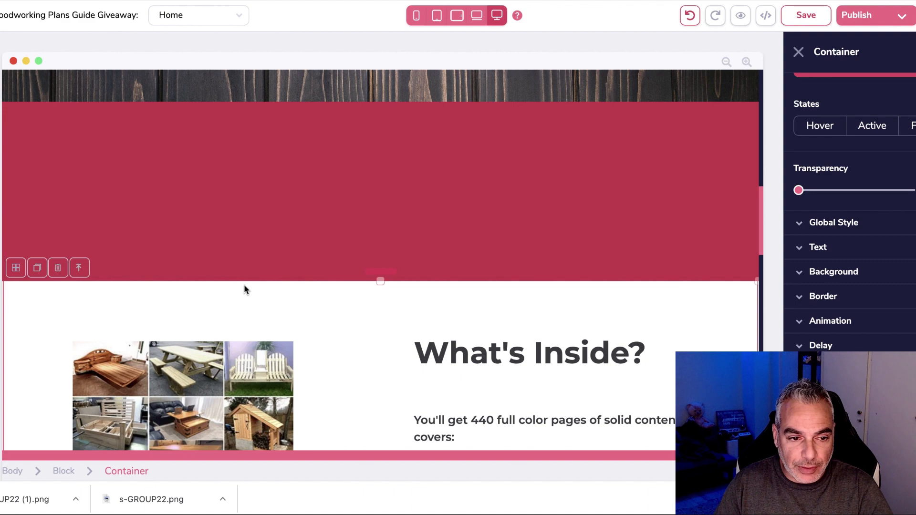
{"action": "left_click_drag", "start_coordinate": [380, 280], "coordinate": [382, 202]}
{"action": "left_click_drag", "start_coordinate": [386, 249], "coordinate": [394, 228]}
{"action": "scroll", "coordinate": [387, 258], "scroll_direction": "up", "scroll_amount": 2}
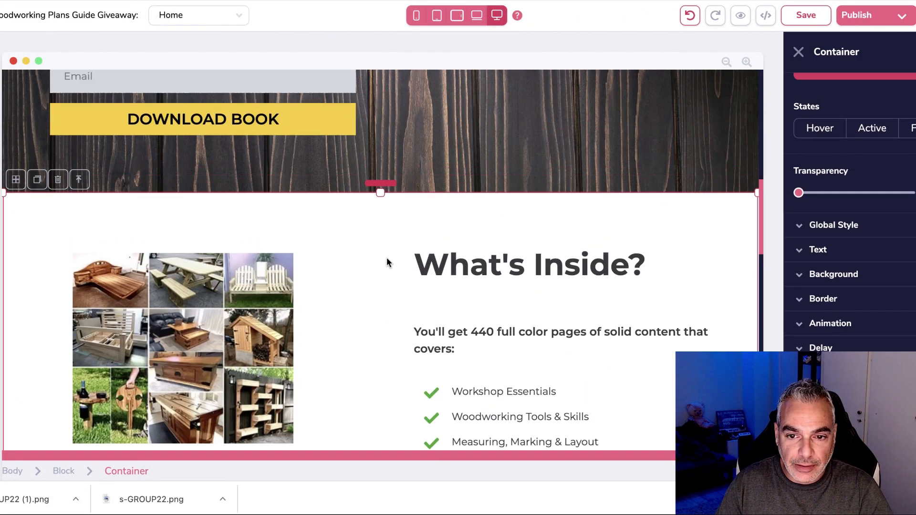
{"action": "scroll", "coordinate": [387, 261], "scroll_direction": "up", "scroll_amount": 10}
{"action": "scroll", "coordinate": [387, 260], "scroll_direction": "down", "scroll_amount": 6}
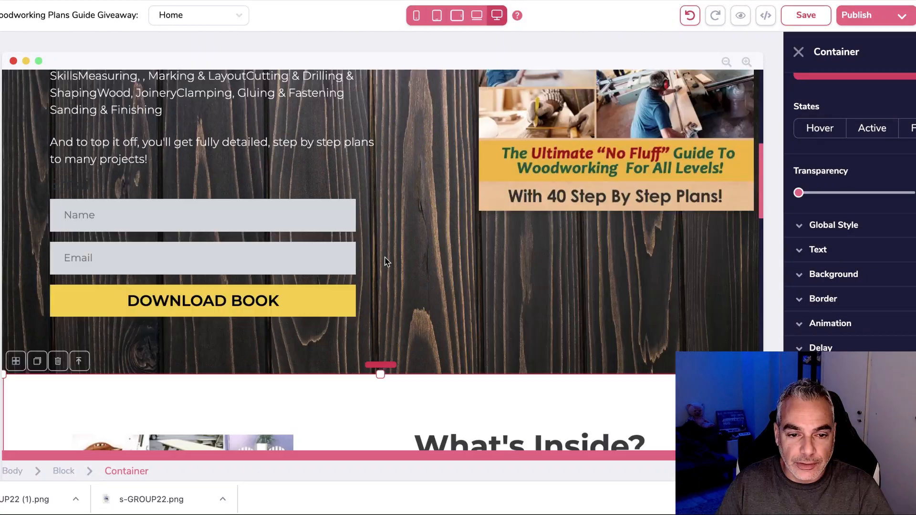
{"action": "scroll", "coordinate": [386, 262], "scroll_direction": "down", "scroll_amount": 12}
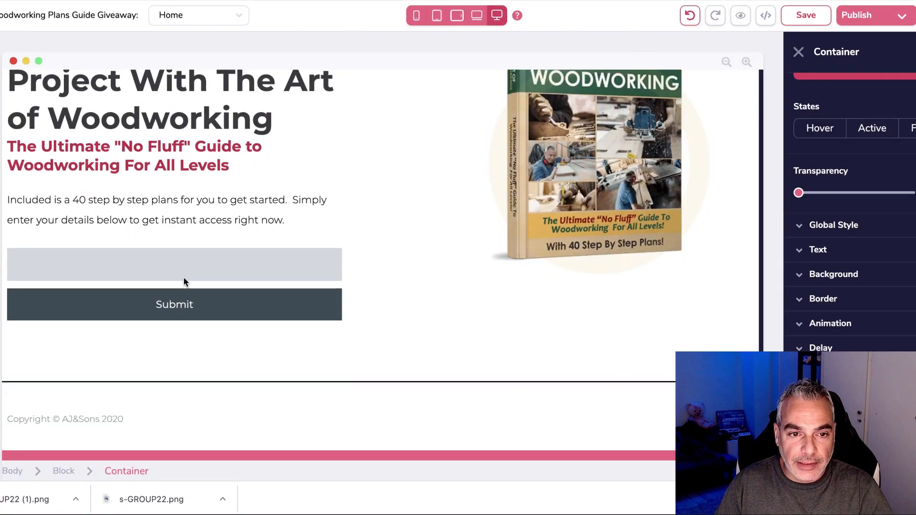
{"action": "scroll", "coordinate": [210, 242], "scroll_direction": "up", "scroll_amount": 12}
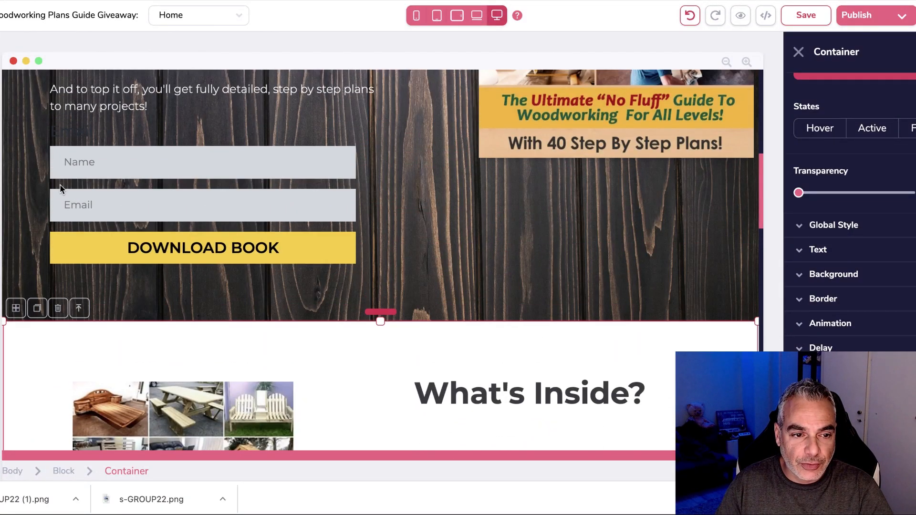
Delete the empty label above Name and adjust the space above the Name field.
{"action": "left_click", "coordinate": [91, 184]}
{"action": "left_click", "coordinate": [77, 136]}
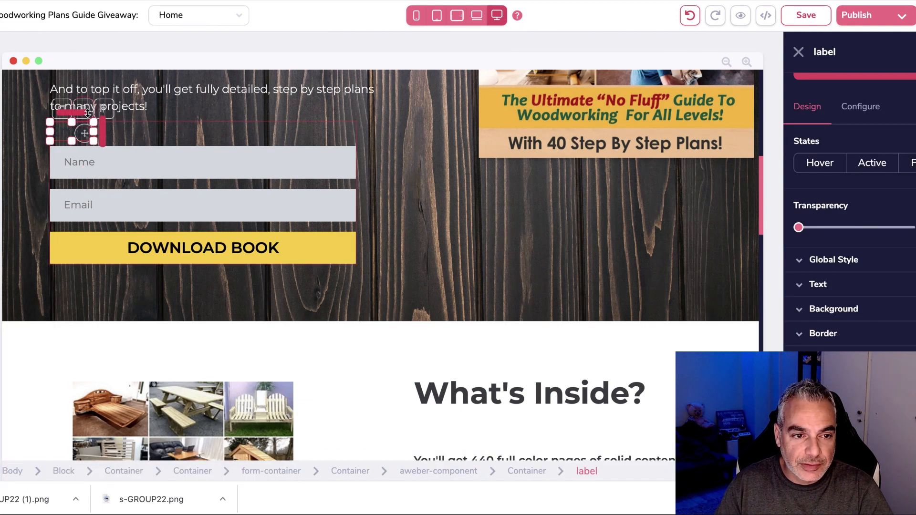
{"action": "left_click", "coordinate": [83, 110]}
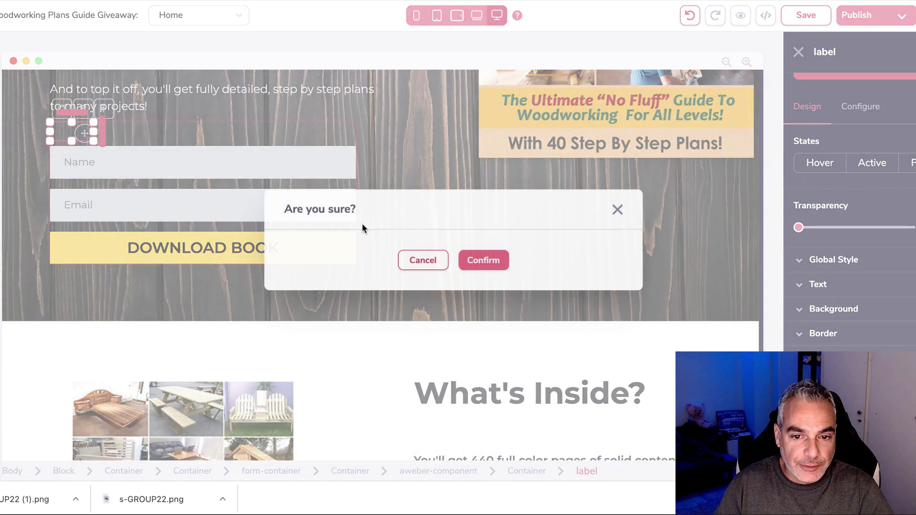
{"action": "left_click", "coordinate": [482, 260]}
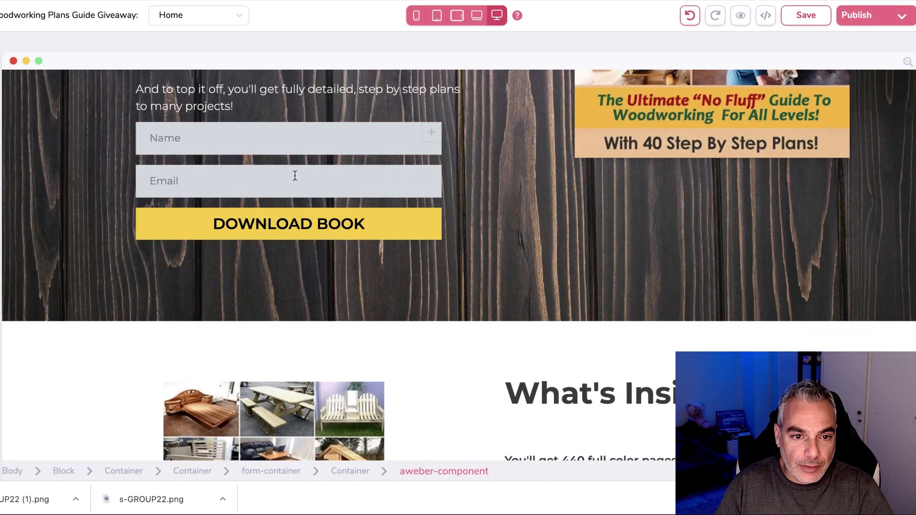
{"action": "scroll", "coordinate": [296, 184], "scroll_direction": "up", "scroll_amount": 2}
{"action": "left_click", "coordinate": [299, 232]}
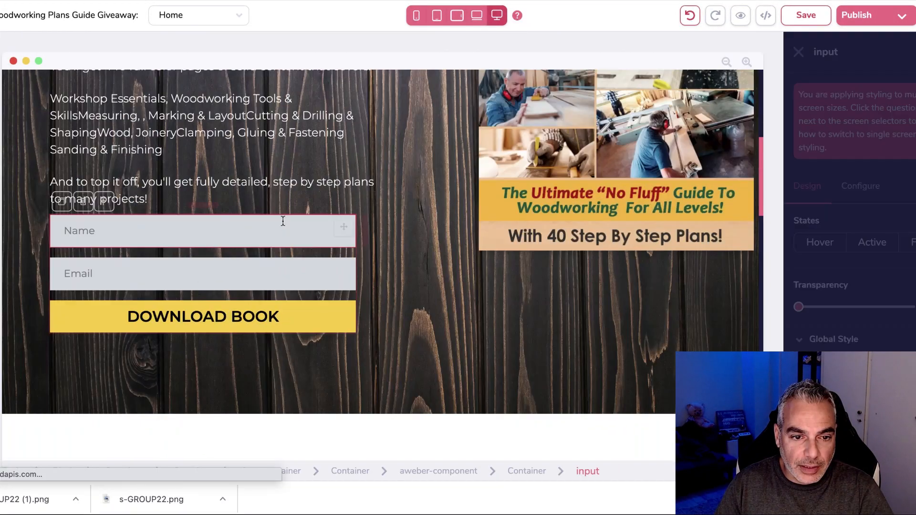
{"action": "mouse_move", "coordinate": [205, 205]}
{"action": "left_mouse_down"}
{"action": "mouse_move", "coordinate": [205, 229]}
{"action": "mouse_move", "coordinate": [210, 219]}
{"action": "left_mouse_up"}
{"action": "scroll", "coordinate": [226, 257], "scroll_direction": "down", "scroll_amount": 1}
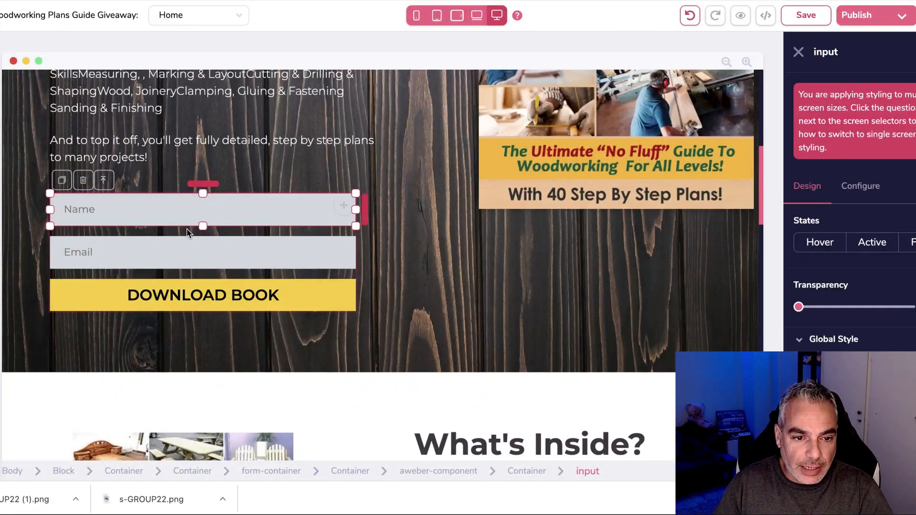
Duplicate the opt-in form, then undo the duplication.
{"action": "left_click", "coordinate": [181, 234]}
{"action": "left_click", "coordinate": [61, 180]}
{"action": "scroll", "coordinate": [261, 242], "scroll_direction": "down", "scroll_amount": 2}
{"action": "scroll", "coordinate": [401, 256], "scroll_direction": "down", "scroll_amount": 2}
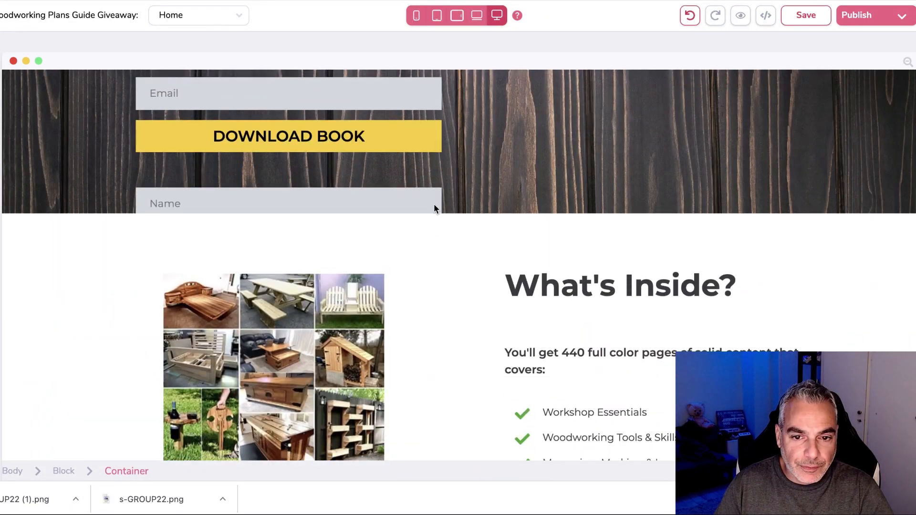
{"action": "left_click", "coordinate": [431, 202]}
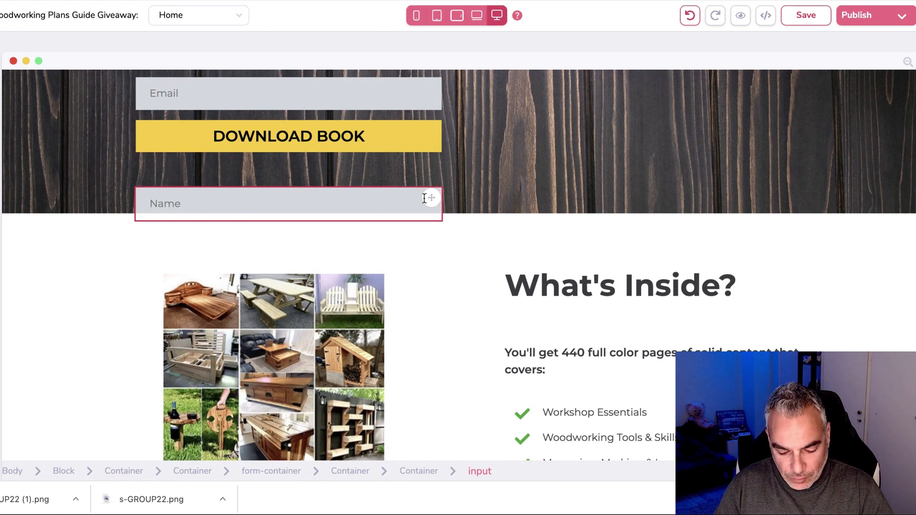
{"action": "left_click", "coordinate": [690, 15]}
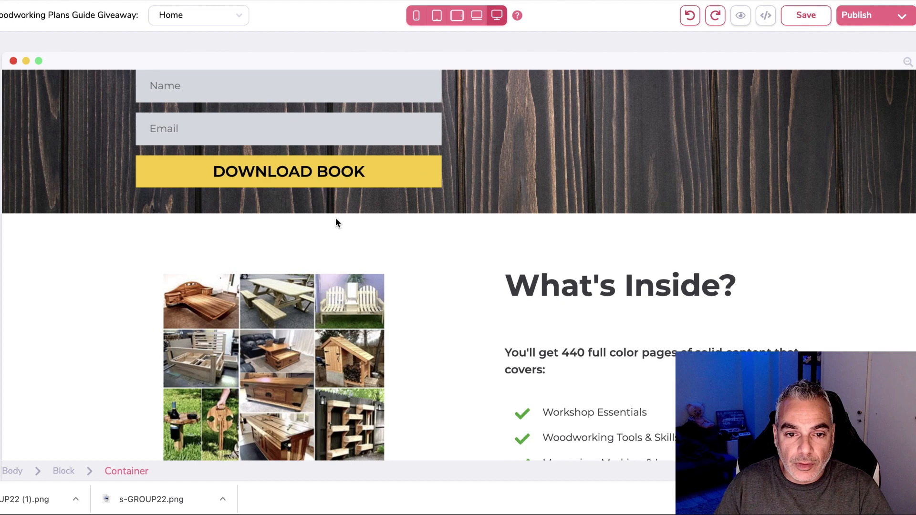
Delete the old email input from the closing Art of Woodworking section.
{"action": "scroll", "coordinate": [337, 219], "scroll_direction": "down", "scroll_amount": 18}
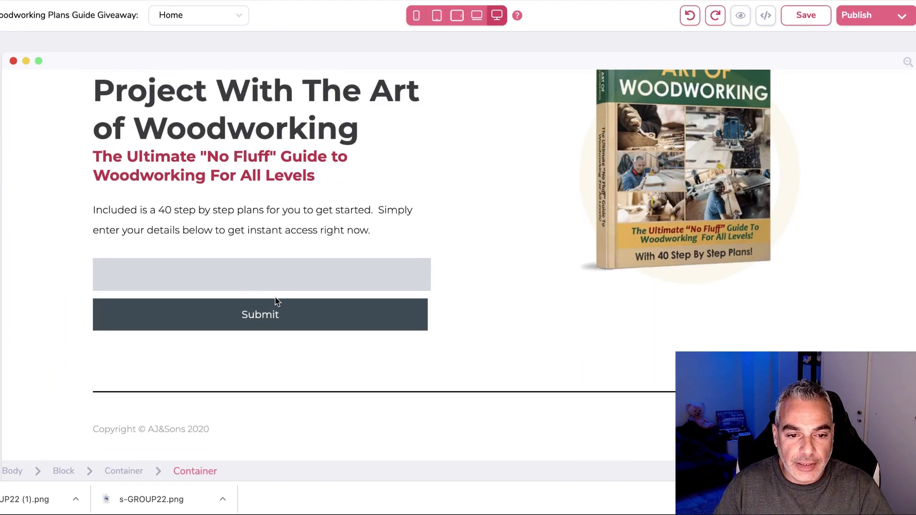
{"action": "left_click", "coordinate": [275, 296]}
{"action": "left_click", "coordinate": [138, 263]}
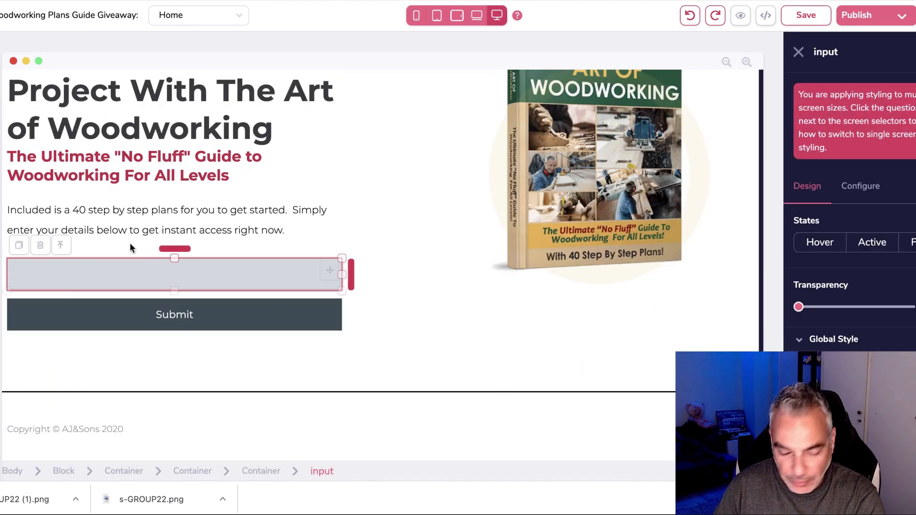
{"action": "left_click", "coordinate": [40, 245]}
{"action": "left_click", "coordinate": [484, 261]}
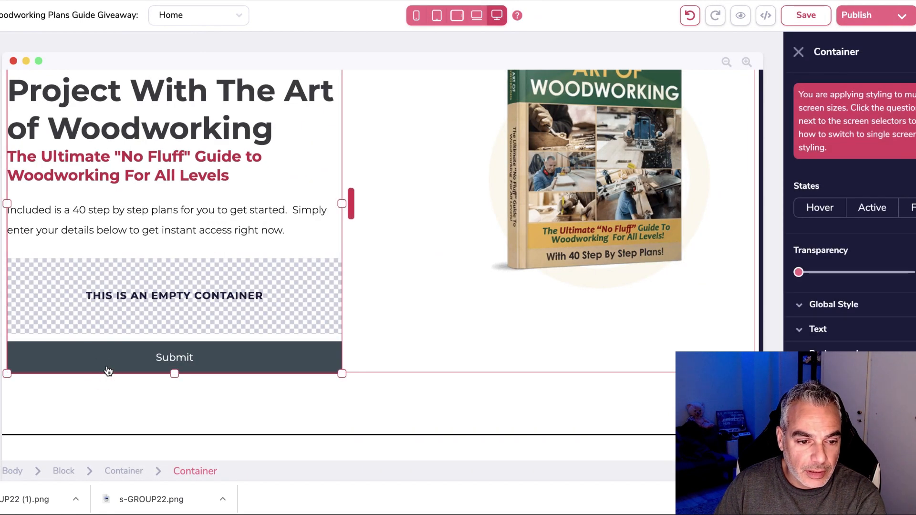
Delete the old Submit button and scroll the Elements list toward Integrations.
{"action": "left_click", "coordinate": [108, 371]}
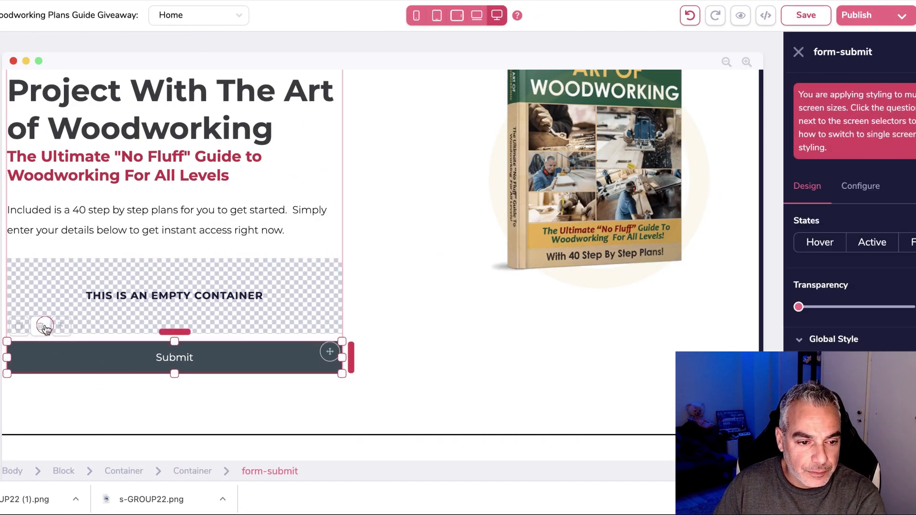
{"action": "left_click", "coordinate": [44, 327]}
{"action": "left_click", "coordinate": [474, 267]}
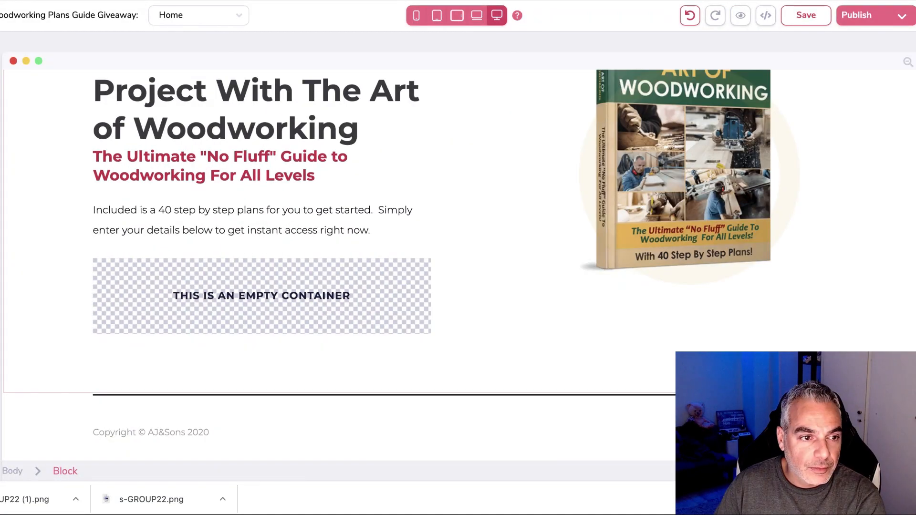
{"action": "left_click", "coordinate": [1, 67]}
{"action": "scroll", "coordinate": [62, 304], "scroll_direction": "down", "scroll_amount": 20}
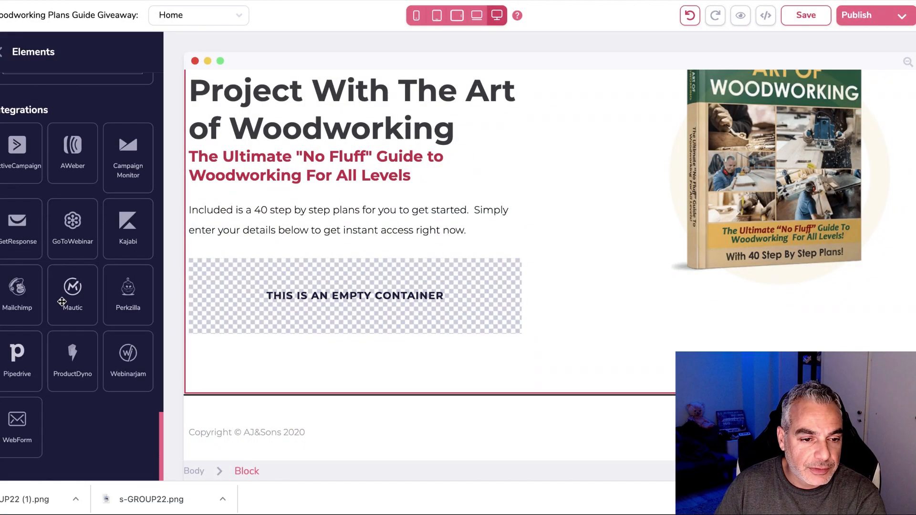
Drop an AWeber form into the closing section, positioned beneath the intro paragraph.
{"action": "left_click_drag", "start_coordinate": [73, 159], "coordinate": [318, 401]}
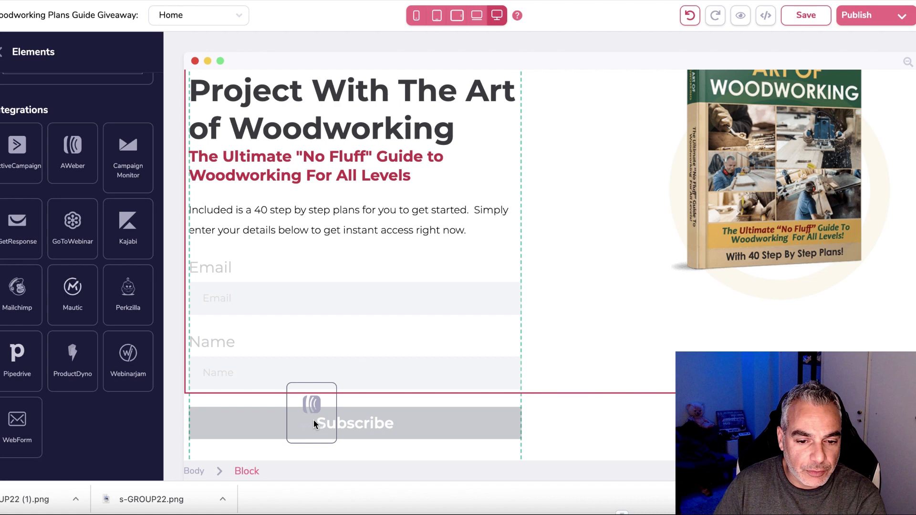
{"action": "left_click_drag", "start_coordinate": [280, 359], "coordinate": [485, 360]}
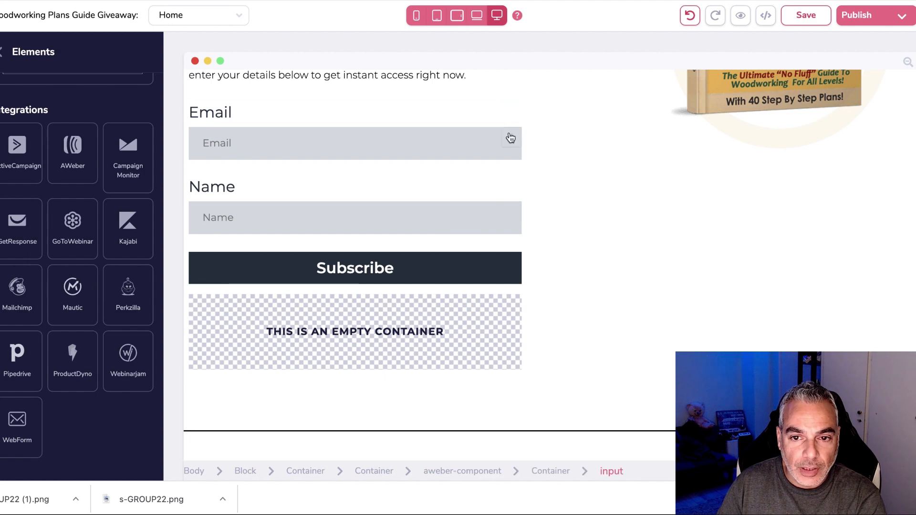
{"action": "left_click_drag", "start_coordinate": [515, 116], "coordinate": [430, 311]}
{"action": "left_click_drag", "start_coordinate": [293, 283], "coordinate": [252, 343]}
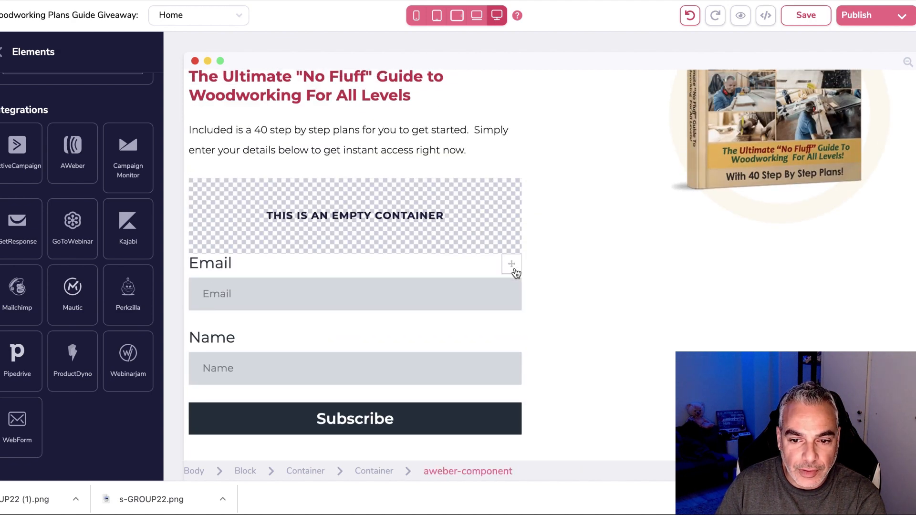
{"action": "left_click_drag", "start_coordinate": [512, 268], "coordinate": [483, 236]}
{"action": "left_click_drag", "start_coordinate": [390, 281], "coordinate": [440, 393]}
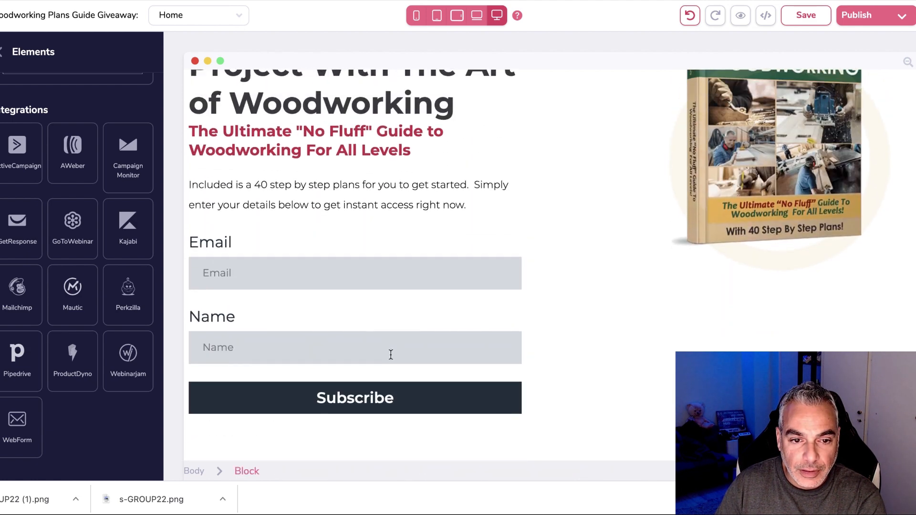
Delete the Email and Name labels from the form.
{"action": "left_click", "coordinate": [219, 249]}
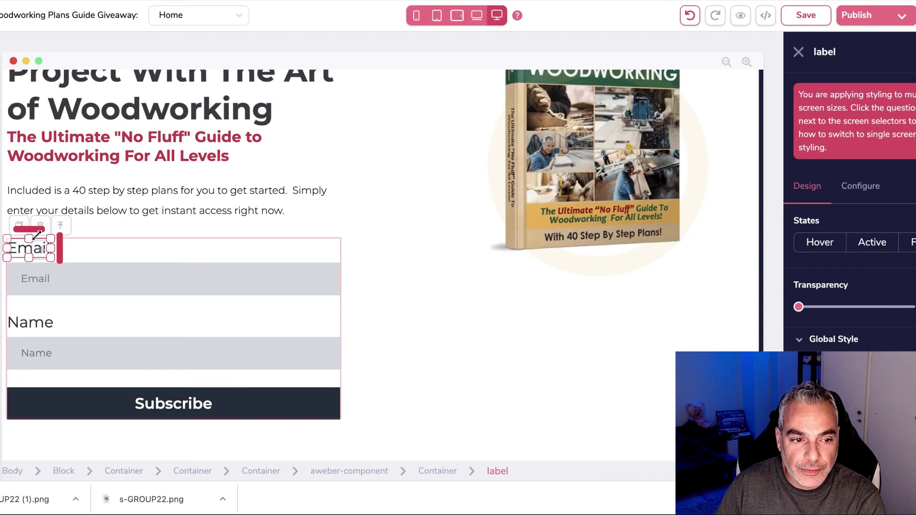
{"action": "left_click", "coordinate": [41, 223]}
{"action": "left_click", "coordinate": [482, 259]}
{"action": "left_click", "coordinate": [111, 298]}
{"action": "left_click", "coordinate": [41, 275]}
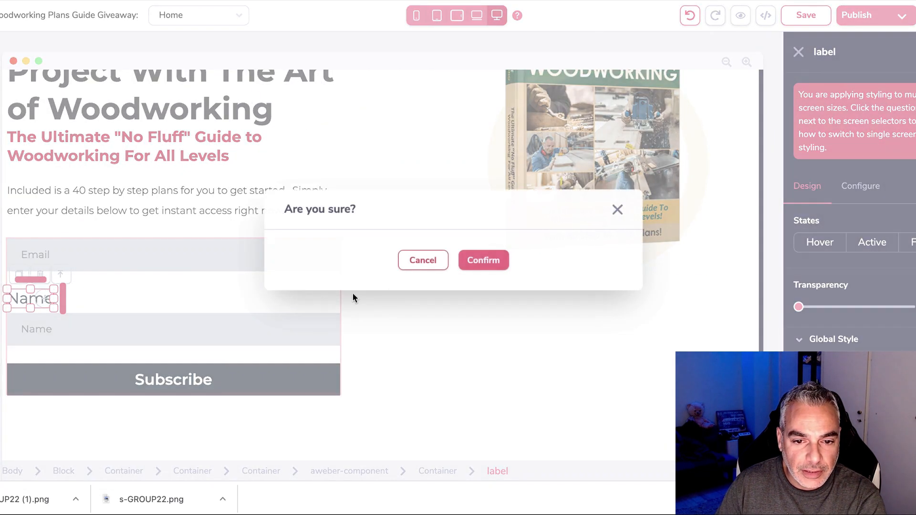
{"action": "left_click", "coordinate": [478, 262]}
Connect the form to the Woodworking Plans list with a Page thank-you redirect.
{"action": "left_click", "coordinate": [272, 283]}
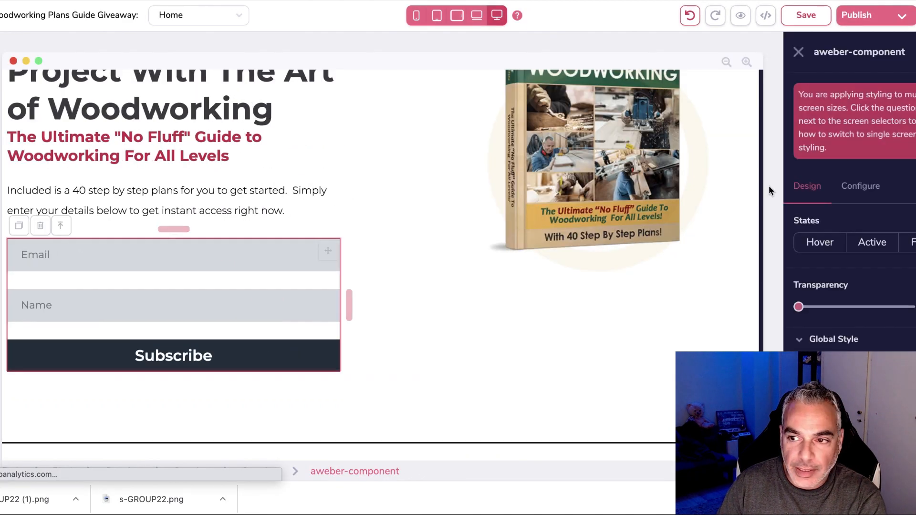
{"action": "left_click", "coordinate": [860, 173]}
{"action": "left_click", "coordinate": [895, 283]}
{"action": "scroll", "coordinate": [854, 327], "scroll_direction": "down", "scroll_amount": 5}
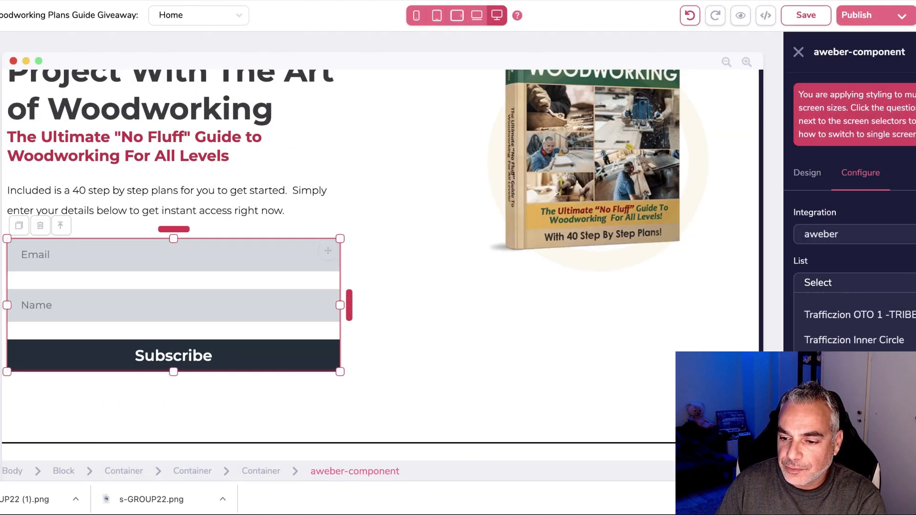
{"action": "left_click", "coordinate": [895, 318]}
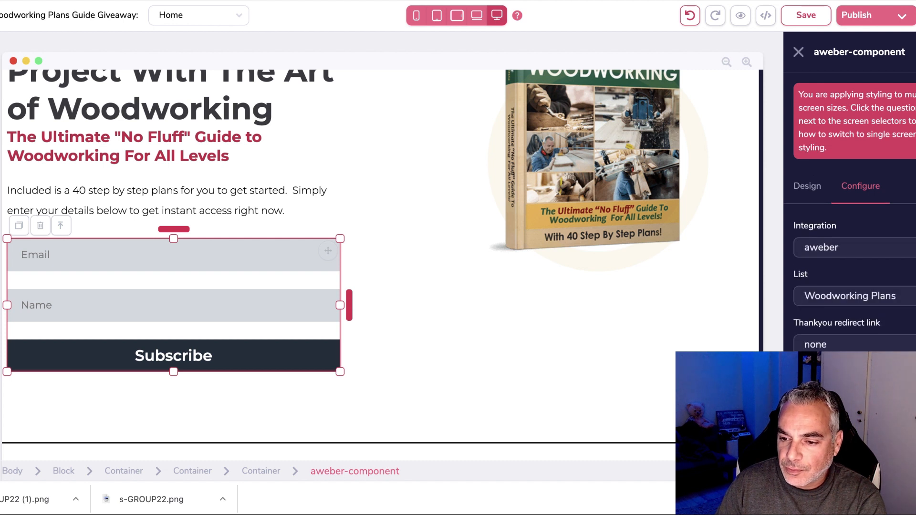
{"action": "left_click", "coordinate": [848, 366]}
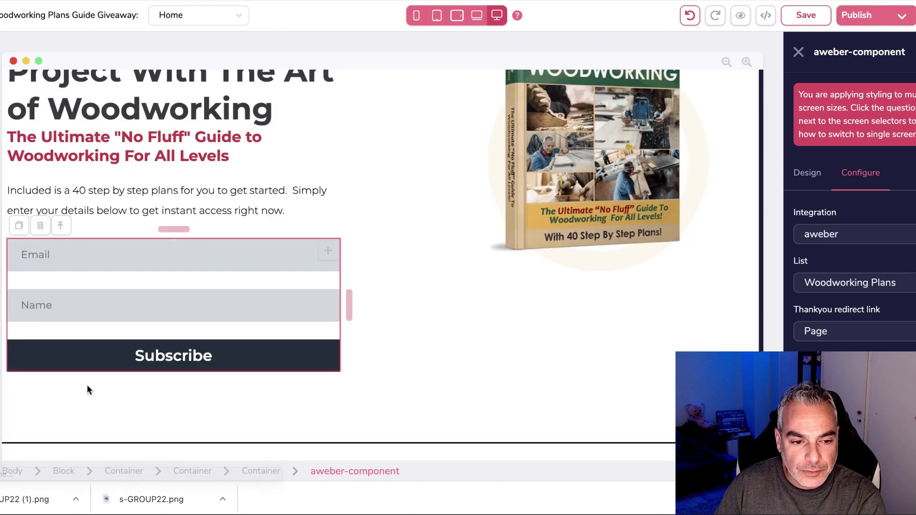
Give the Subscribe button a yellow #FFCC24 background and black text.
{"action": "left_click", "coordinate": [64, 363]}
{"action": "left_click", "coordinate": [807, 173]}
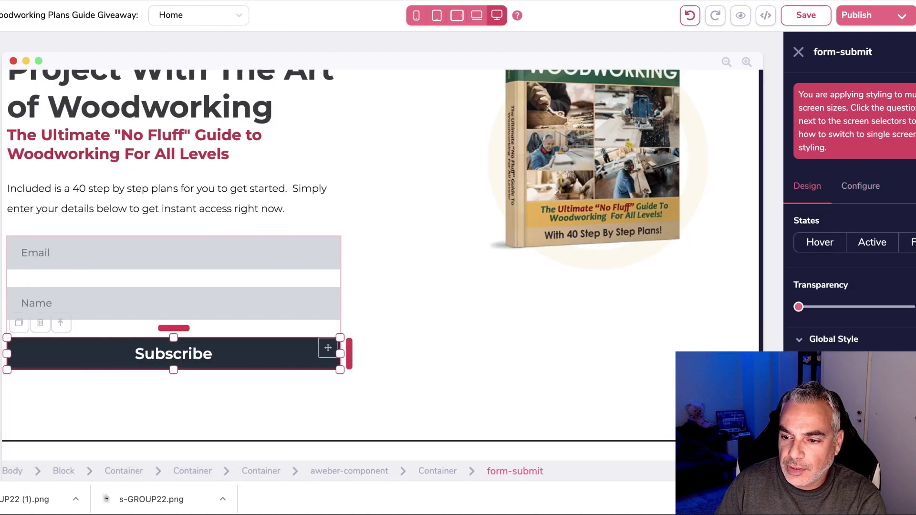
{"action": "scroll", "coordinate": [883, 324], "scroll_direction": "down", "scroll_amount": 3}
{"action": "left_click", "coordinate": [858, 271]}
{"action": "scroll", "coordinate": [857, 271], "scroll_direction": "down", "scroll_amount": 3}
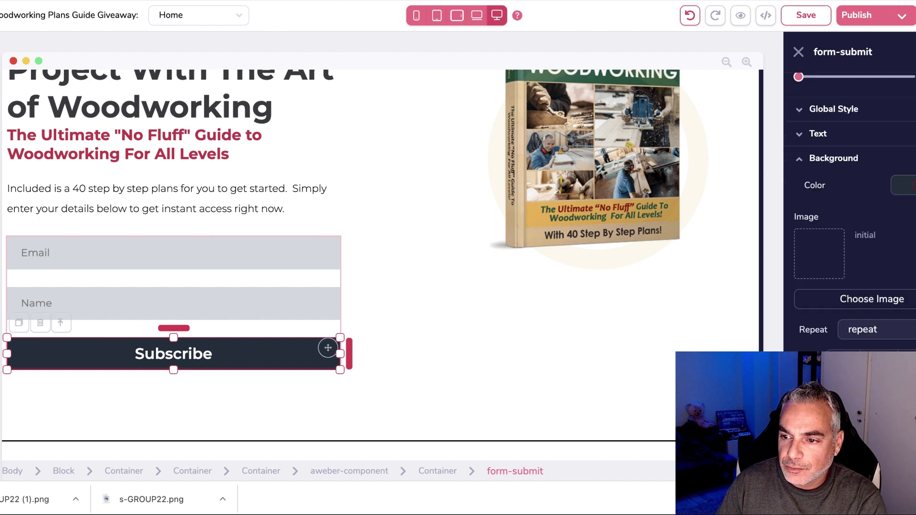
{"action": "left_click", "coordinate": [904, 185]}
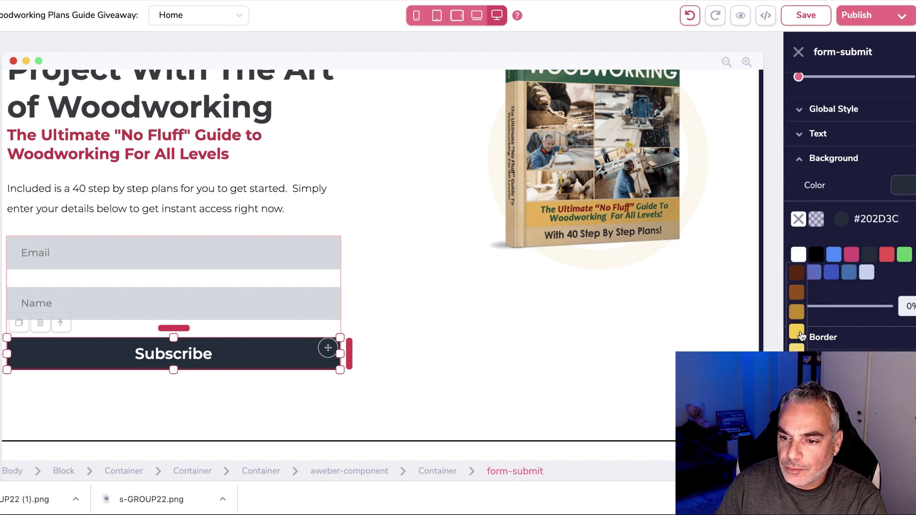
{"action": "left_click", "coordinate": [796, 330]}
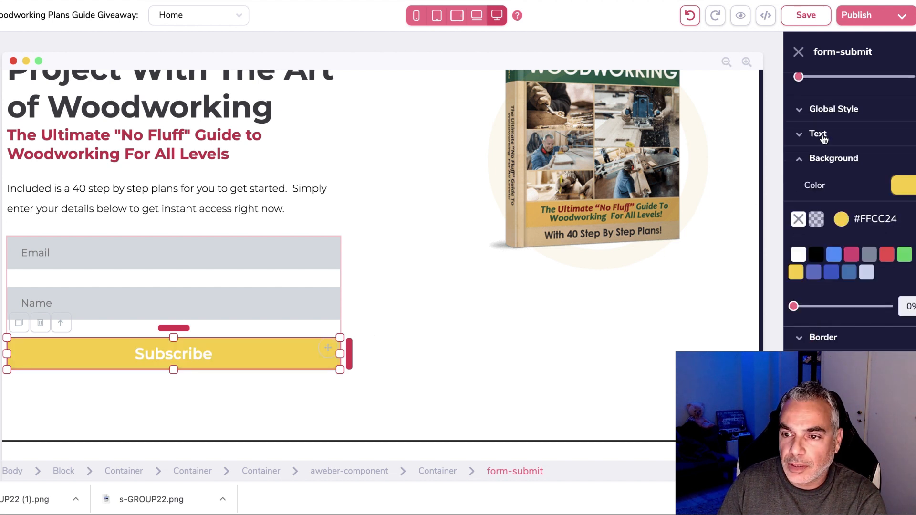
{"action": "left_click", "coordinate": [819, 134]}
{"action": "left_click", "coordinate": [909, 229]}
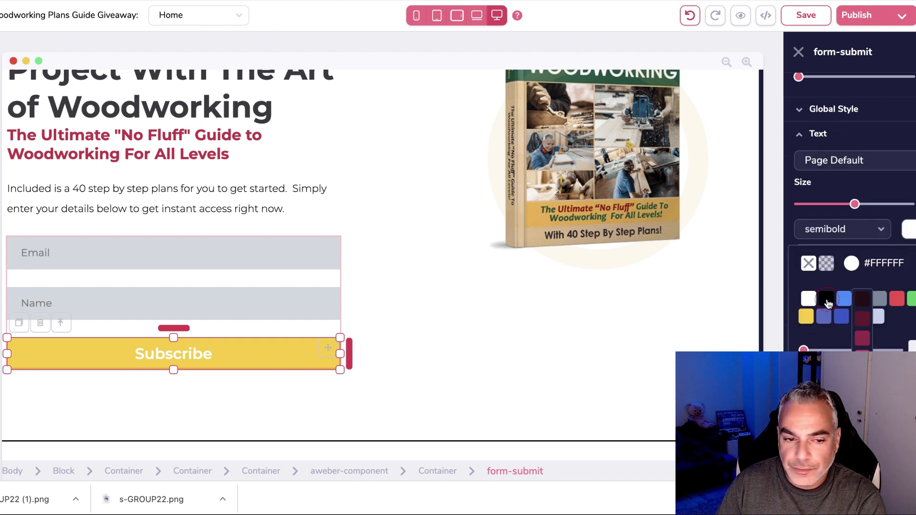
{"action": "left_click", "coordinate": [827, 301]}
{"action": "scroll", "coordinate": [799, 171], "scroll_direction": "up", "scroll_amount": 5}
Change the button text to 'DOWNLOAD BOOK'.
{"action": "left_click", "coordinate": [860, 173]}
{"action": "type", "text": "DOWNLOAD BOOK"}
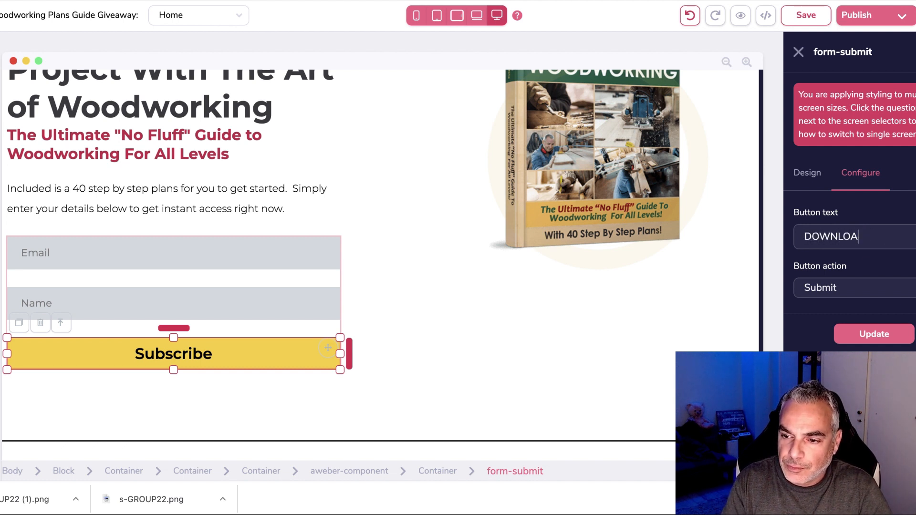
{"action": "left_click", "coordinate": [875, 334]}
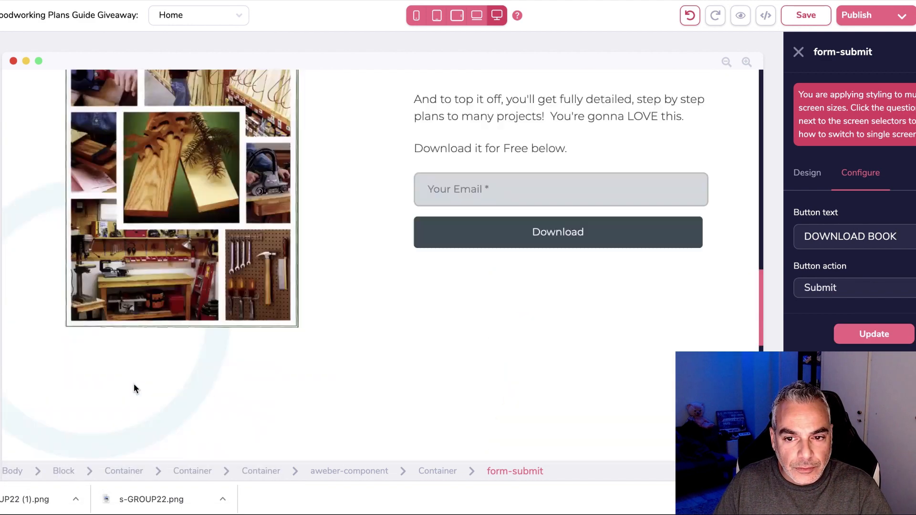
{"action": "scroll", "coordinate": [251, 417], "scroll_direction": "up", "scroll_amount": 3}
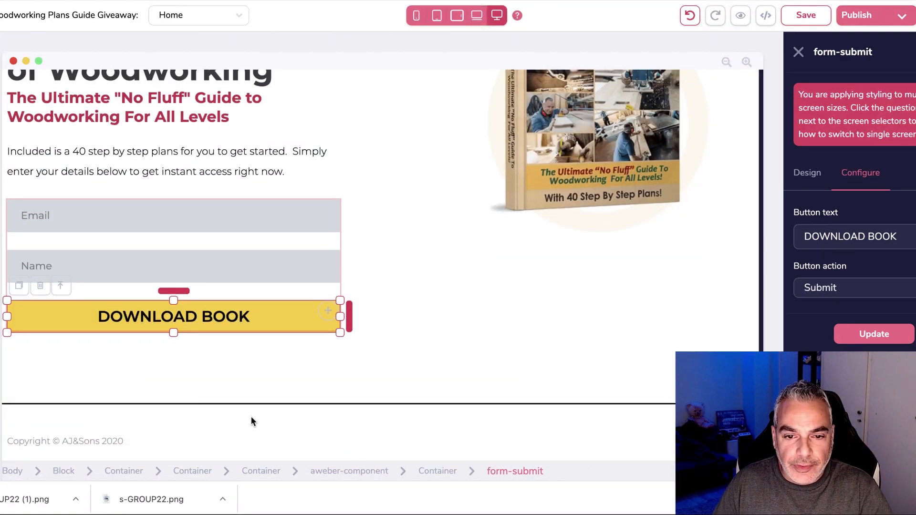
{"action": "scroll", "coordinate": [251, 417], "scroll_direction": "down", "scroll_amount": 3}
{"action": "scroll", "coordinate": [63, 433], "scroll_direction": "up", "scroll_amount": 1}
{"action": "scroll", "coordinate": [63, 434], "scroll_direction": "down", "scroll_amount": 1}
{"action": "left_click", "coordinate": [67, 436]}
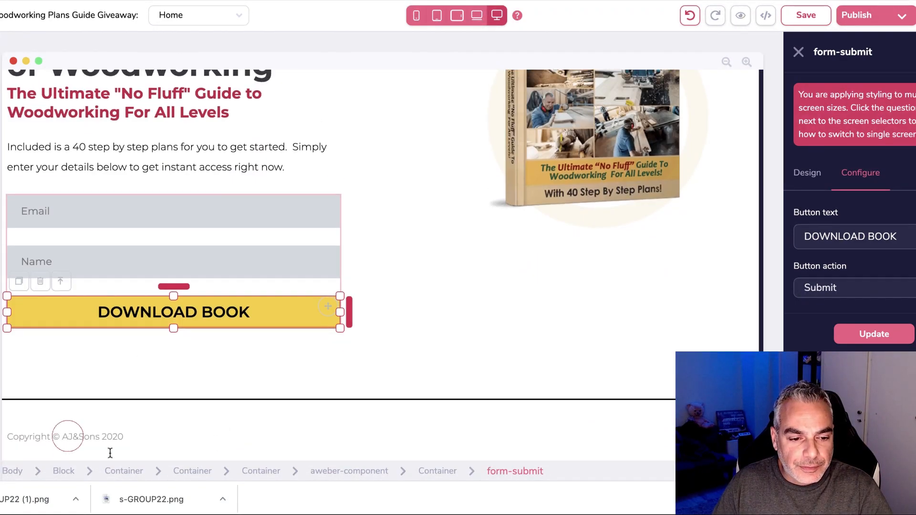
Change the footer copyright text from AJ&Sons to Woodworking.
{"action": "key", "text": "BackSpace"}
{"action": "key", "text": "BackSpace"}
{"action": "key", "text": "BackSpace"}
{"action": "key", "text": "BackSpace"}
{"action": "key", "text": "BackSpace"}
{"action": "key", "text": "BackSpace"}
{"action": "key", "text": "BackSpace"}
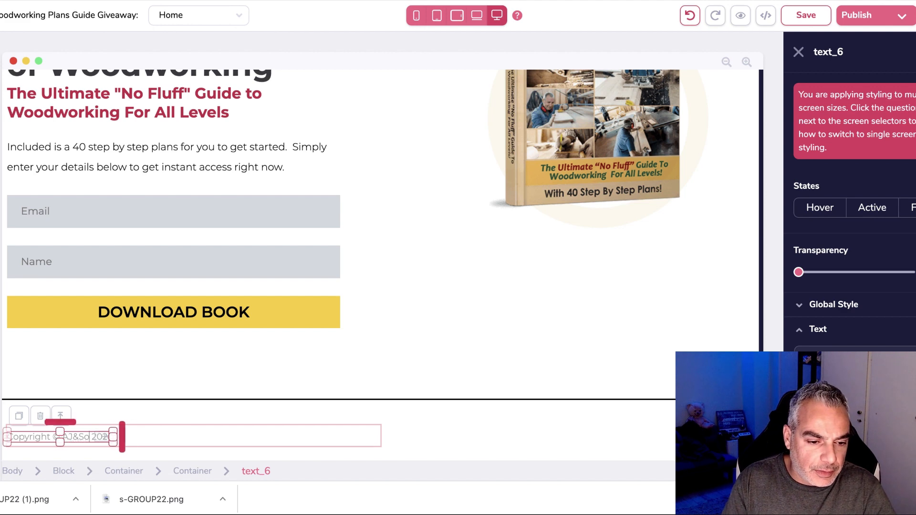
{"action": "type", "text": "Woodworking"}
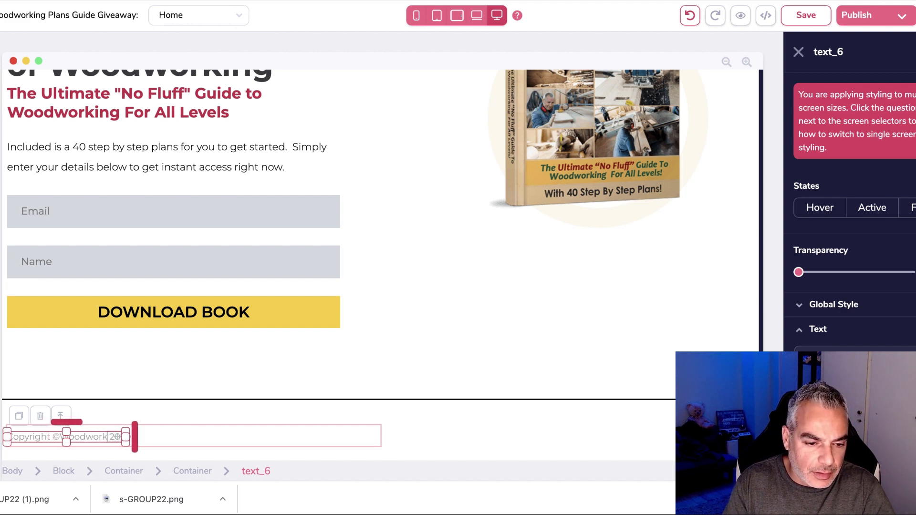
{"action": "left_click", "coordinate": [422, 430]}
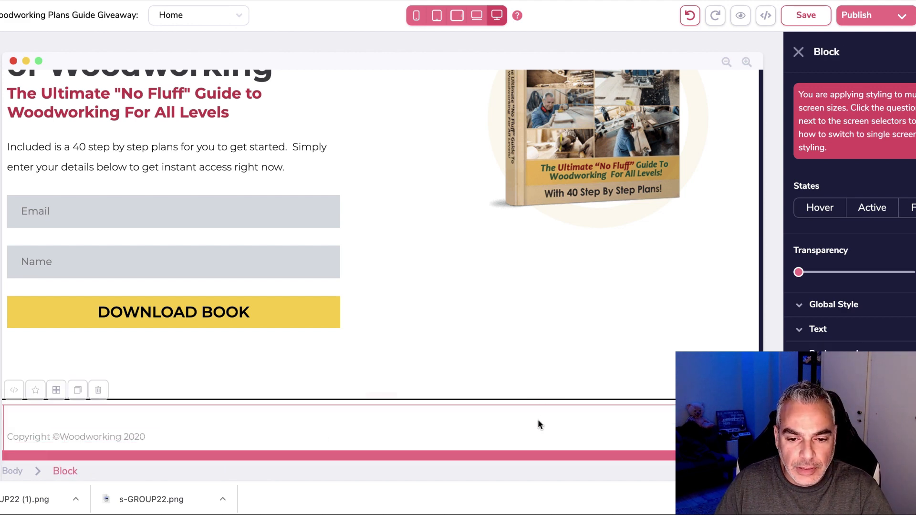
{"action": "scroll", "coordinate": [406, 364], "scroll_direction": "up", "scroll_amount": 15}
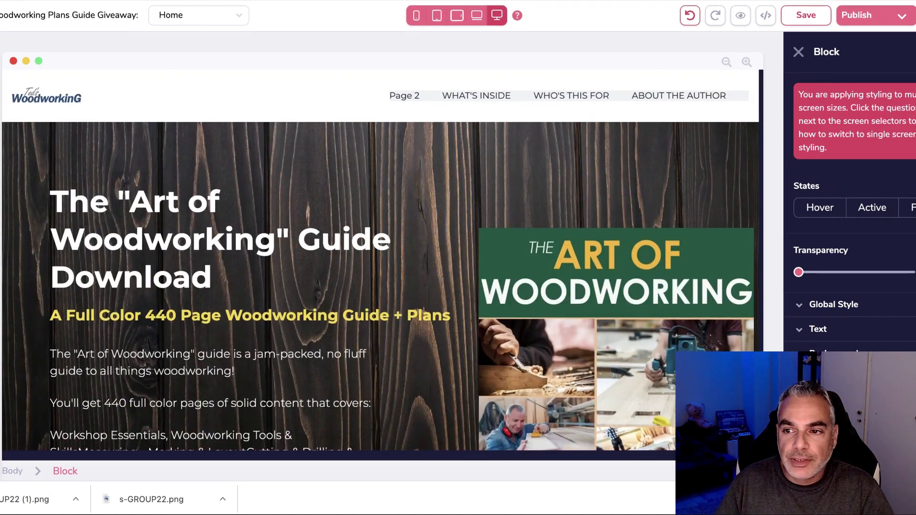
Check the Page 2 navigation link, then save the Home page.
{"action": "left_click", "coordinate": [395, 98]}
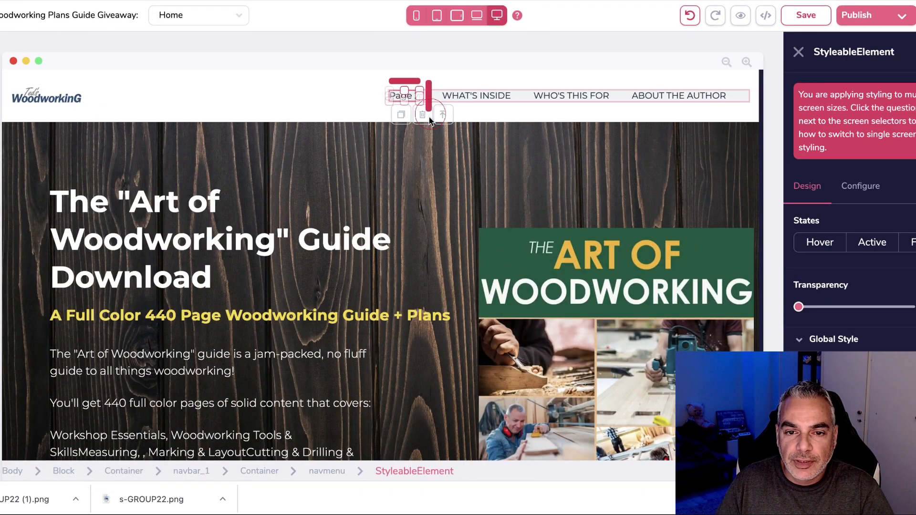
{"action": "left_click", "coordinate": [424, 110]}
{"action": "left_click", "coordinate": [483, 260]}
{"action": "left_click", "coordinate": [847, 17]}
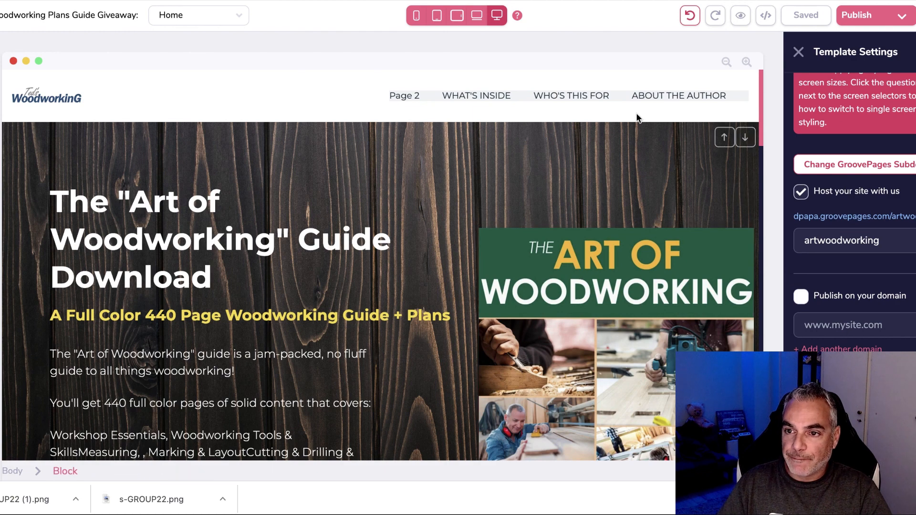
On the live artwoodworking site, submit a test name and e-mail, which returns 405 Not Allowed.
{"action": "left_click", "coordinate": [867, 217]}
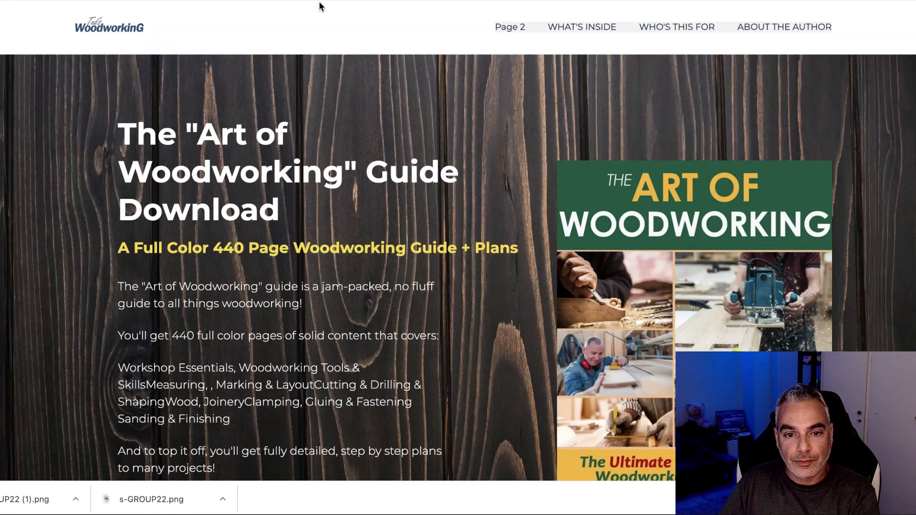
{"action": "scroll", "coordinate": [245, 184], "scroll_direction": "down", "scroll_amount": 6}
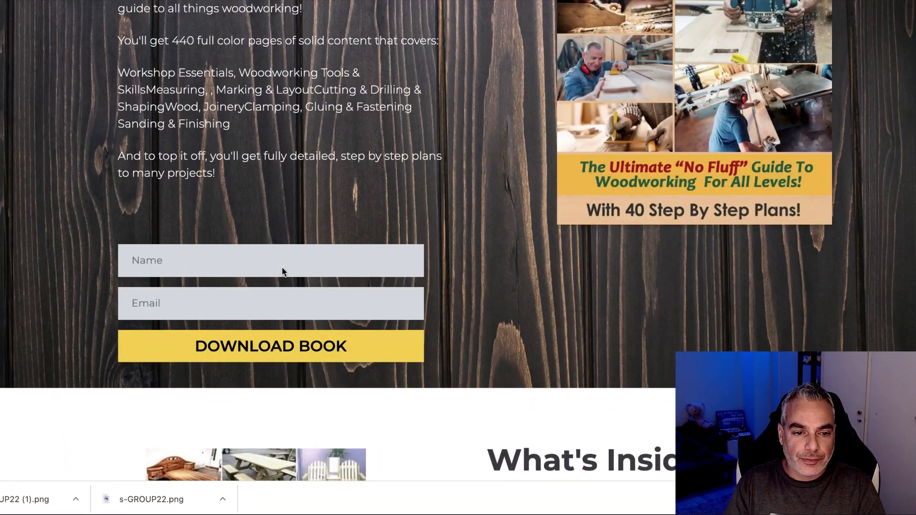
{"action": "left_click", "coordinate": [294, 261]}
{"action": "type", "text": "demetre"}
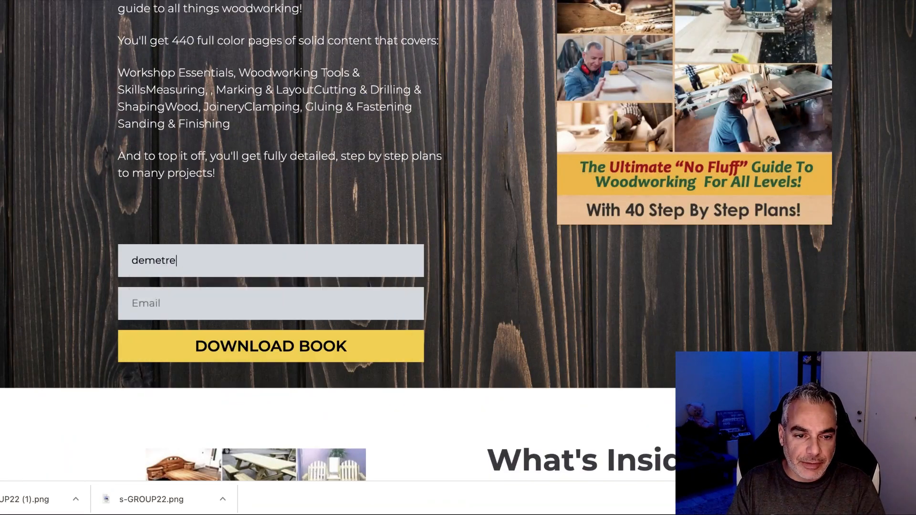
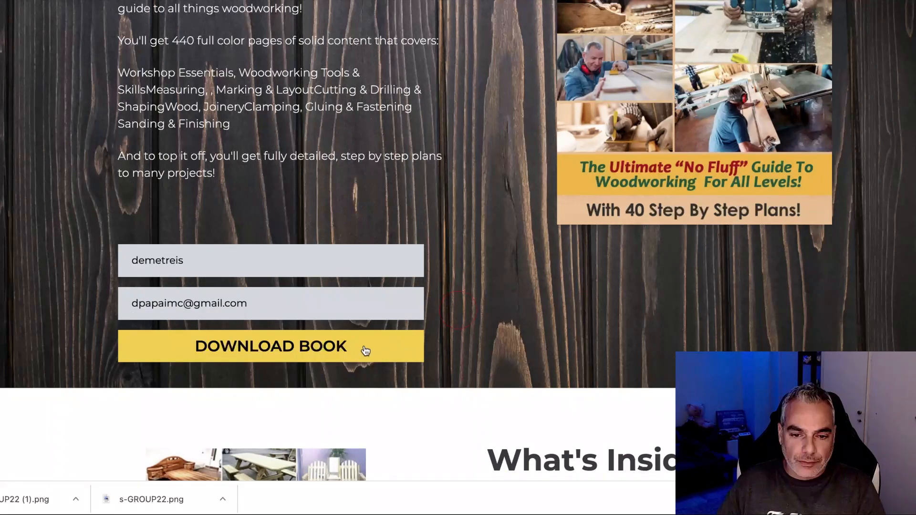
{"action": "left_click", "coordinate": [359, 347]}
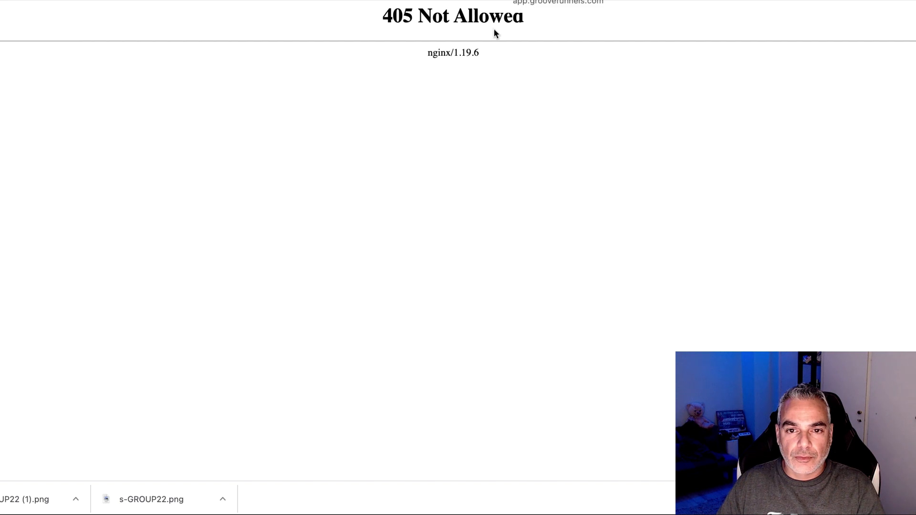
Back in the editor, load Page 2 to review its 16,000 Projects offer.
{"action": "left_click", "coordinate": [510, 1]}
{"action": "scroll", "coordinate": [305, 229], "scroll_direction": "down", "scroll_amount": 5}
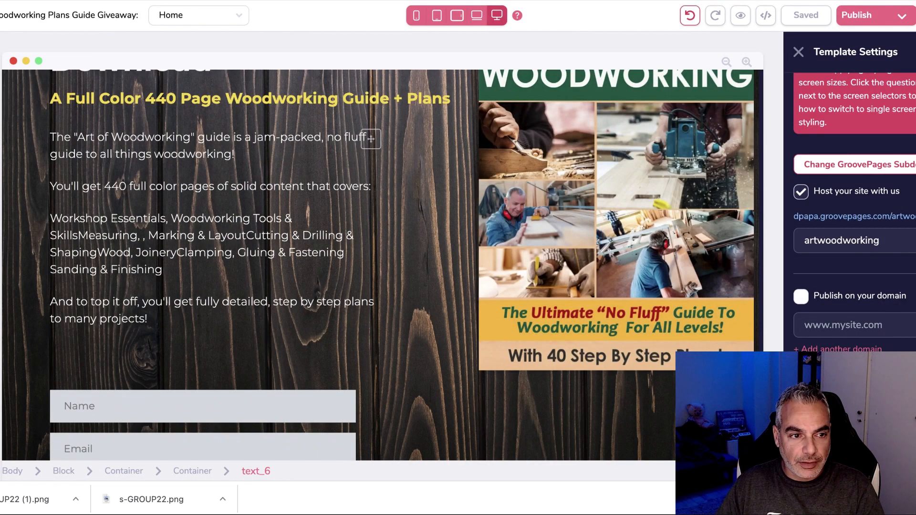
{"action": "left_click", "coordinate": [199, 15]}
{"action": "left_click", "coordinate": [77, 170]}
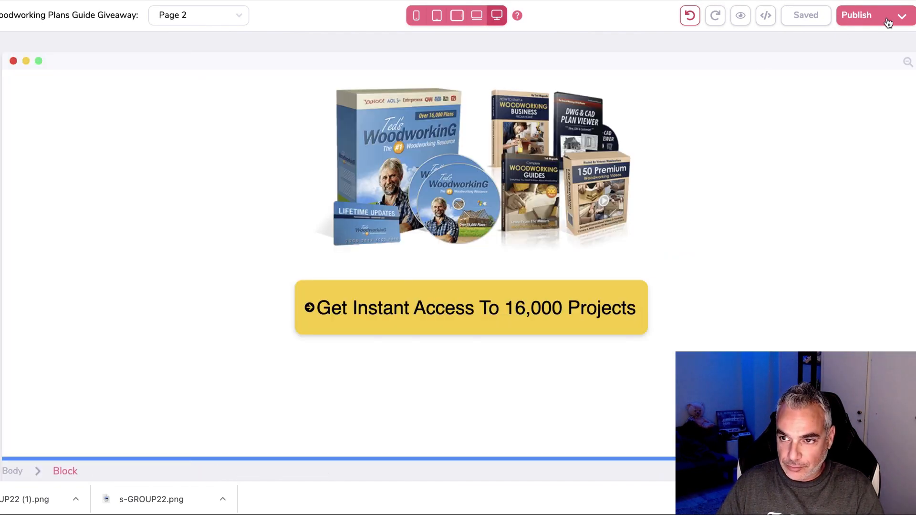
Save the site from the publishing settings, then return to the Home page.
{"action": "left_click", "coordinate": [887, 21]}
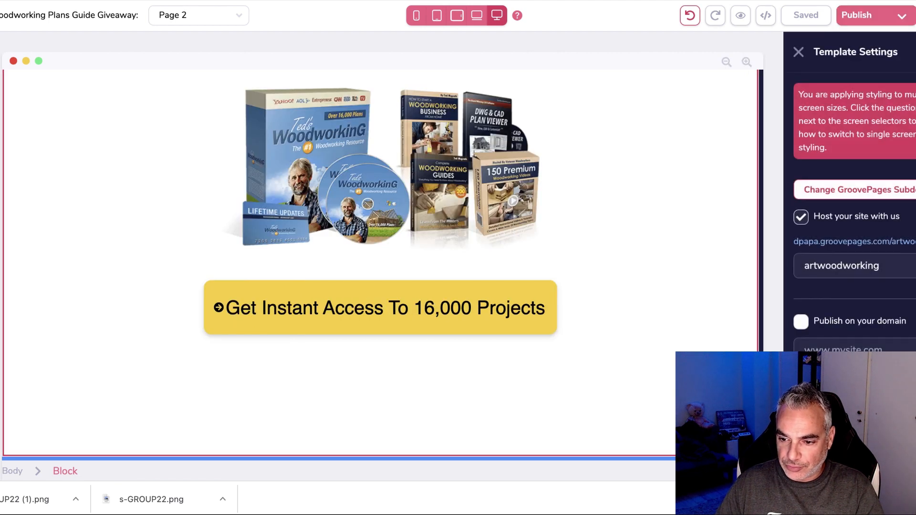
{"action": "scroll", "coordinate": [854, 286], "scroll_direction": "down", "scroll_amount": 1}
{"action": "left_click", "coordinate": [854, 443]}
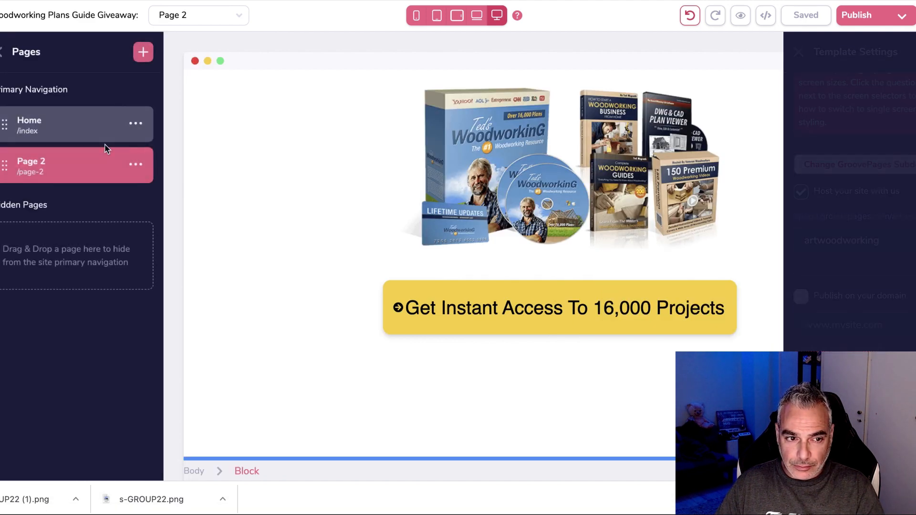
{"action": "left_click", "coordinate": [89, 134]}
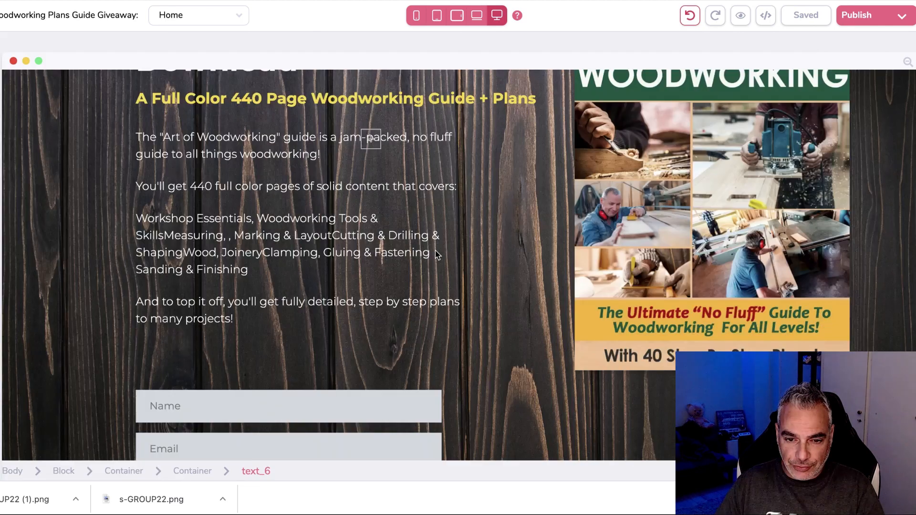
{"action": "scroll", "coordinate": [387, 291], "scroll_direction": "down", "scroll_amount": 2}
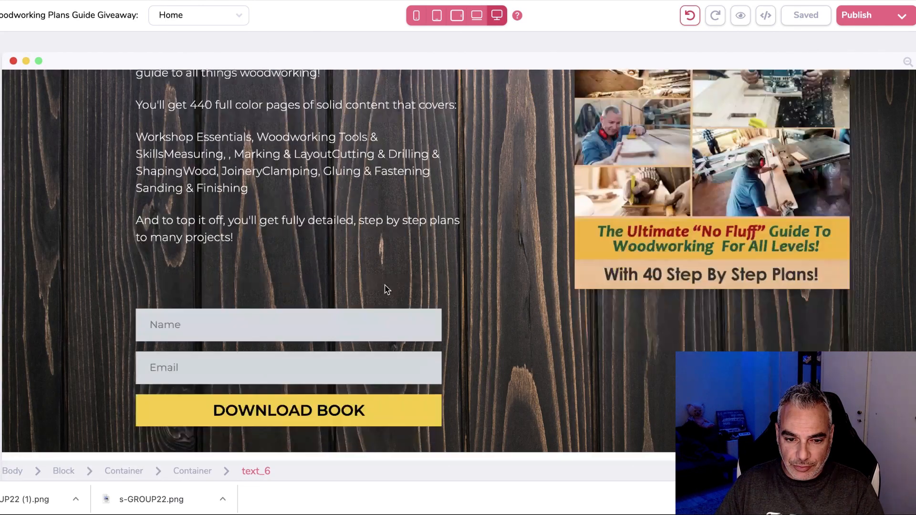
Select the Home opt-in form container and set its integration to aweber.
{"action": "scroll", "coordinate": [334, 311], "scroll_direction": "down", "scroll_amount": 1}
{"action": "left_click", "coordinate": [313, 317]}
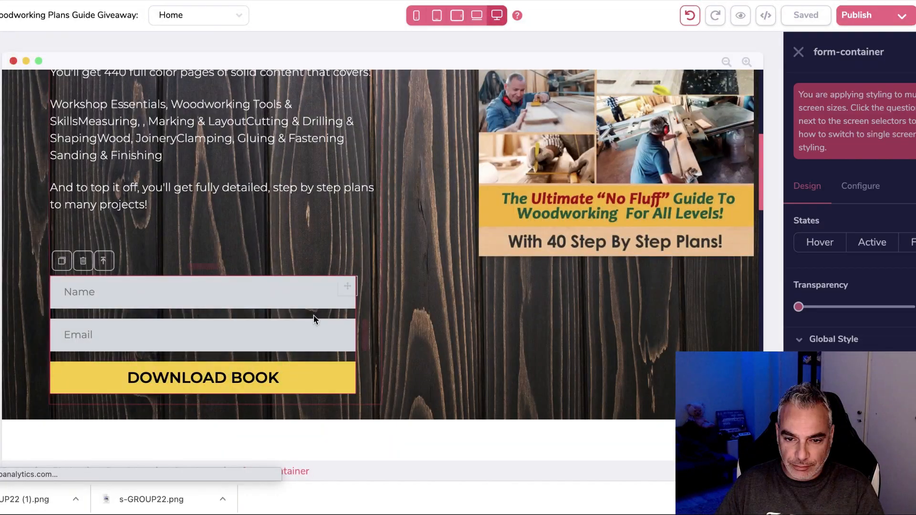
{"action": "left_click", "coordinate": [880, 186]}
{"action": "left_click", "coordinate": [851, 287]}
{"action": "left_click", "coordinate": [838, 328]}
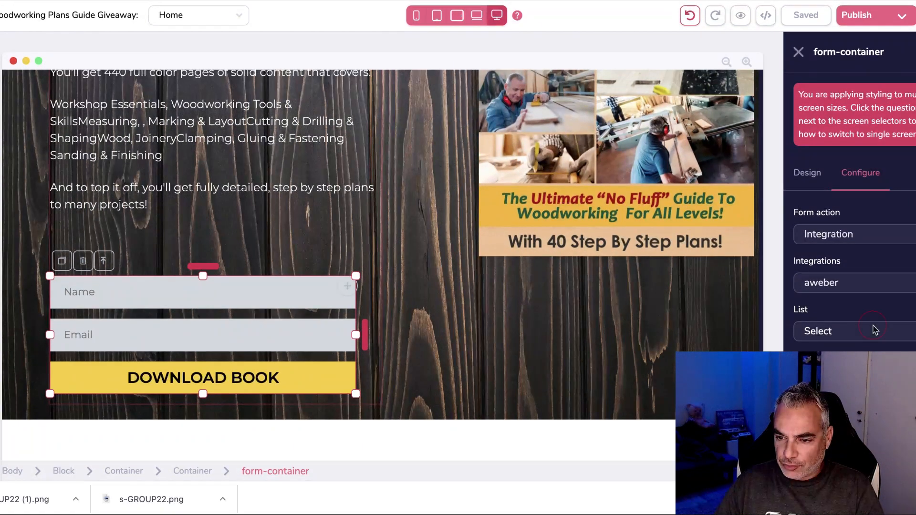
Choose the Woodworking Plans list and redirect subscribers to a page after sign-up.
{"action": "left_click", "coordinate": [873, 330]}
{"action": "scroll", "coordinate": [847, 332], "scroll_direction": "down", "scroll_amount": 10}
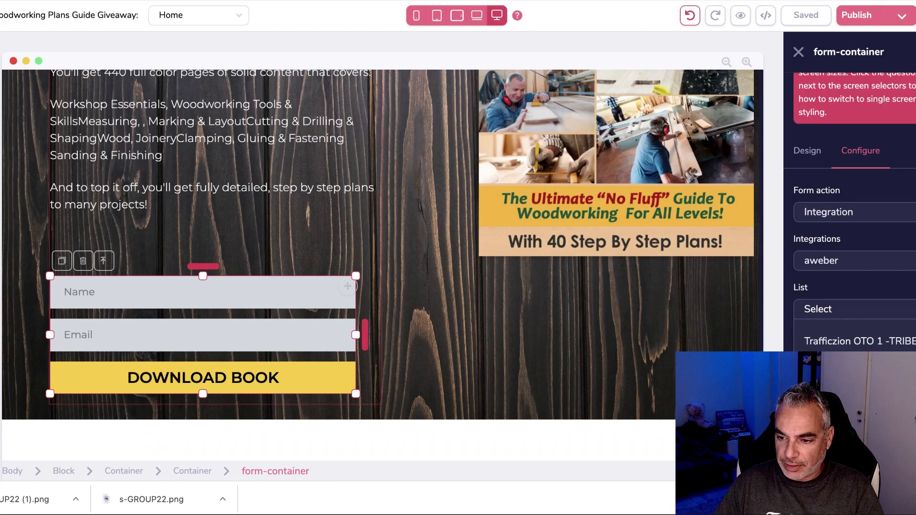
{"action": "left_click", "coordinate": [850, 363]}
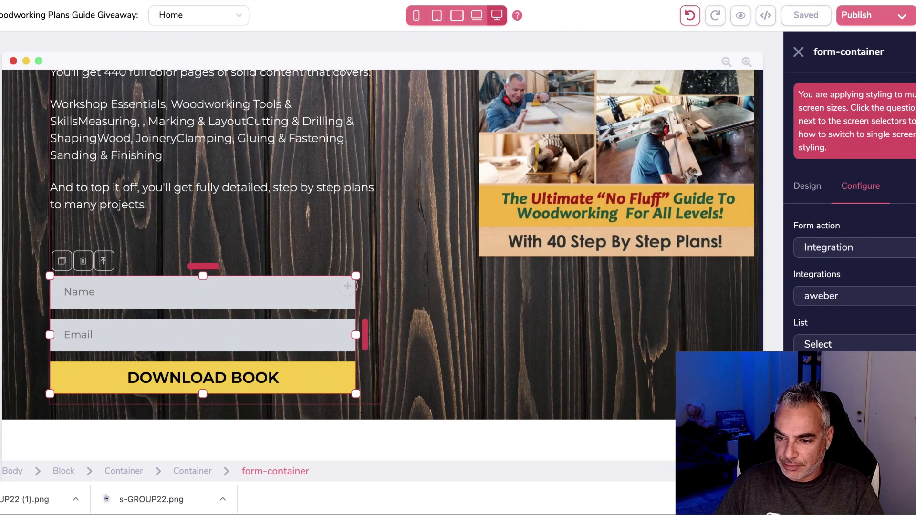
{"action": "scroll", "coordinate": [849, 365], "scroll_direction": "down", "scroll_amount": 2}
{"action": "left_click", "coordinate": [842, 370]}
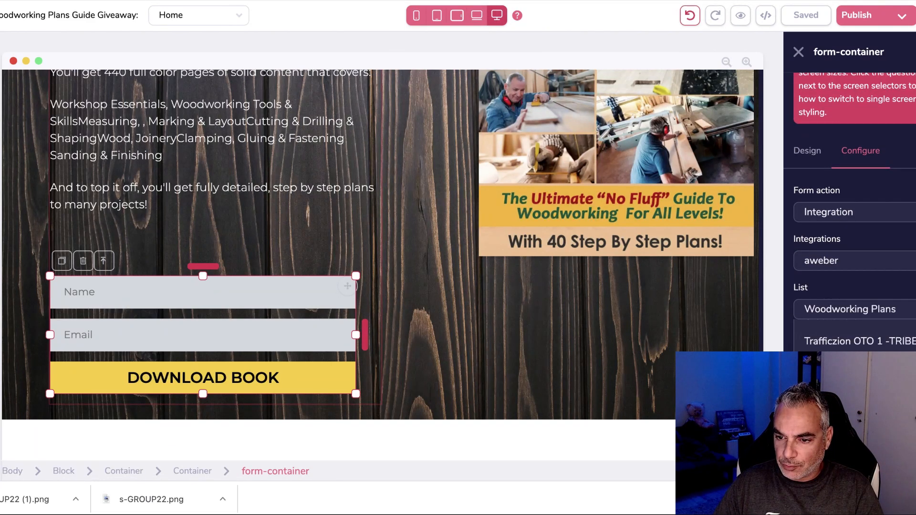
{"action": "scroll", "coordinate": [859, 342], "scroll_direction": "down", "scroll_amount": 2}
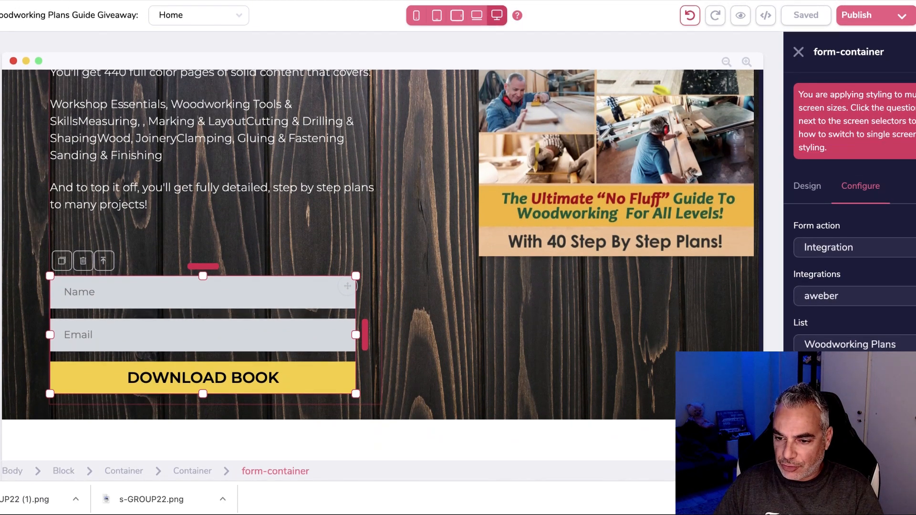
{"action": "scroll", "coordinate": [849, 214], "scroll_direction": "down", "scroll_amount": 2}
{"action": "left_click", "coordinate": [830, 364]}
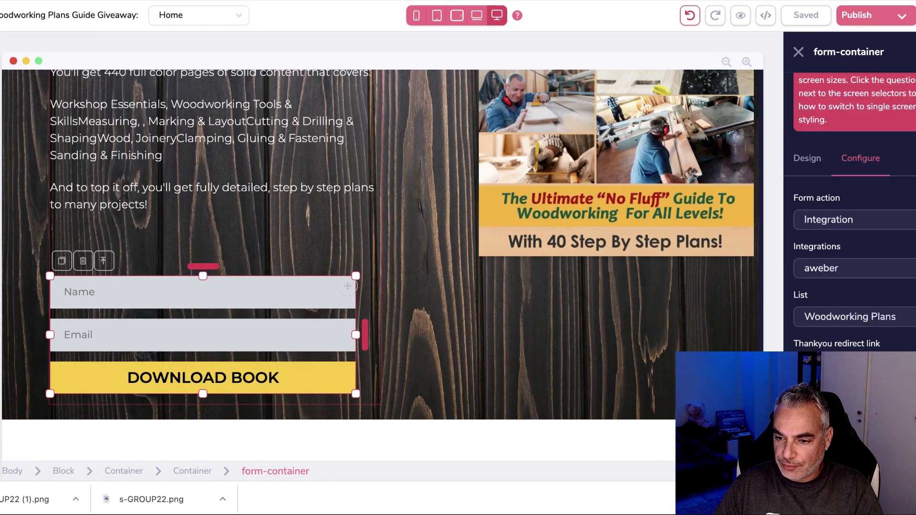
{"action": "scroll", "coordinate": [849, 215], "scroll_direction": "up", "scroll_amount": 2}
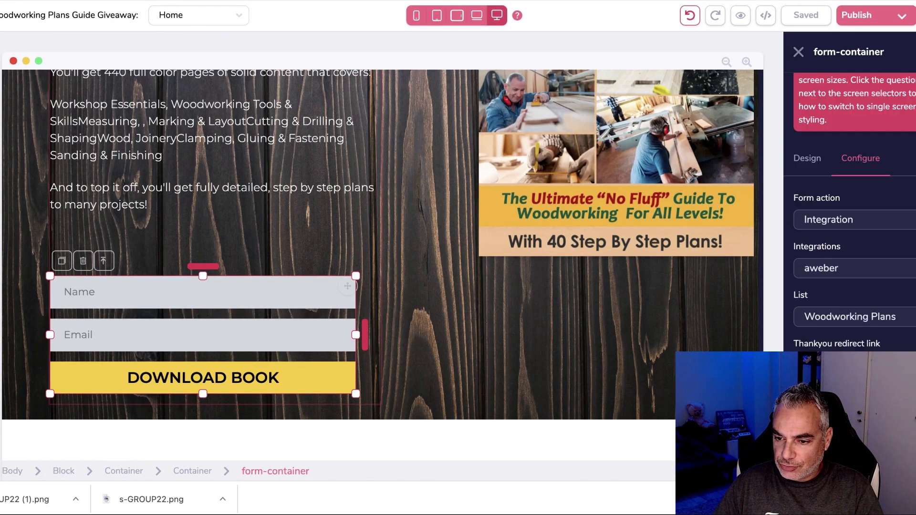
{"action": "scroll", "coordinate": [849, 212], "scroll_direction": "down", "scroll_amount": 1}
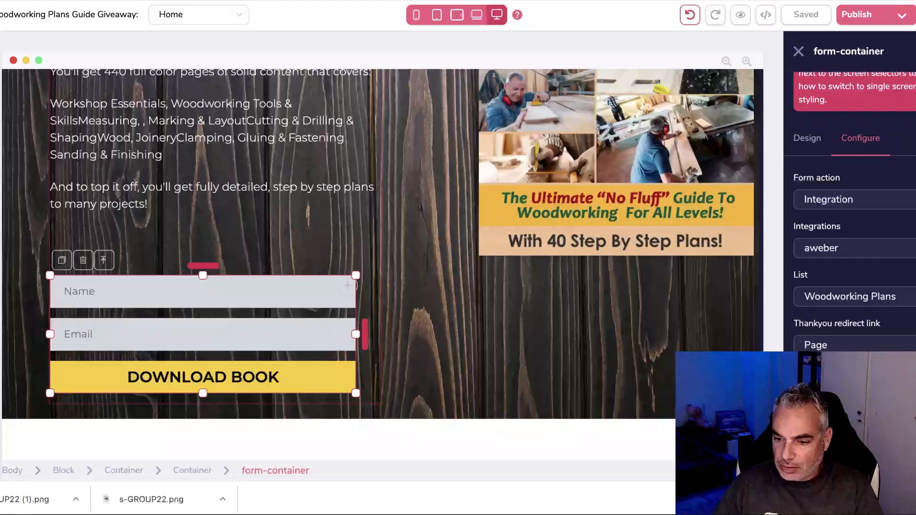
{"action": "scroll", "coordinate": [850, 212], "scroll_direction": "up", "scroll_amount": 1}
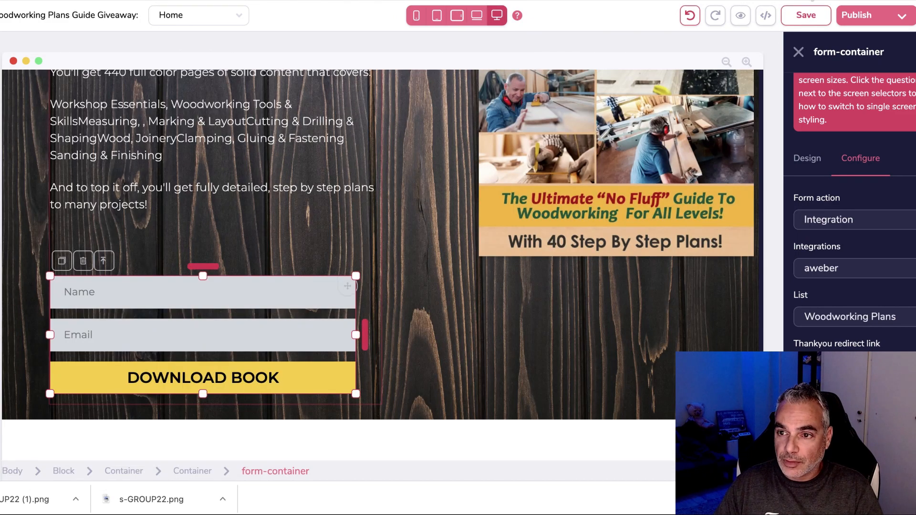
Save and publish the site, then bring up options for the live groovepages.com link.
{"action": "left_click", "coordinate": [806, 15]}
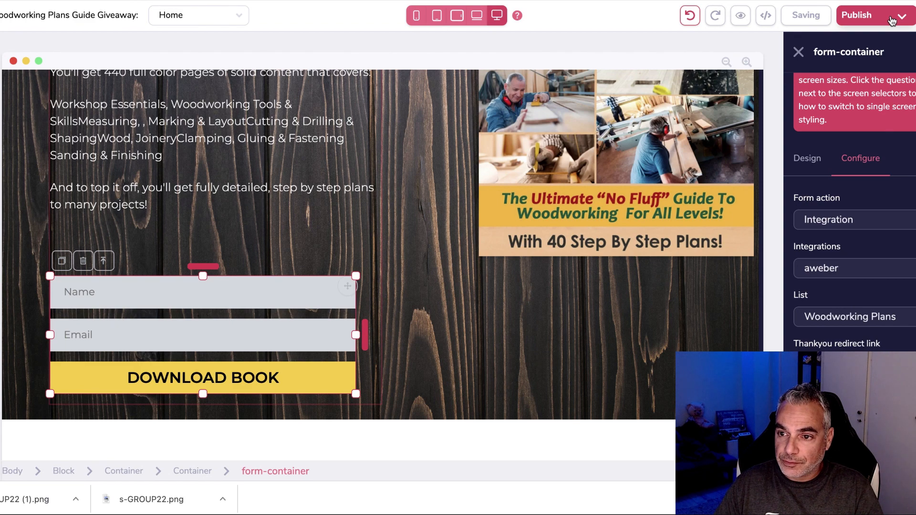
{"action": "left_click", "coordinate": [891, 21]}
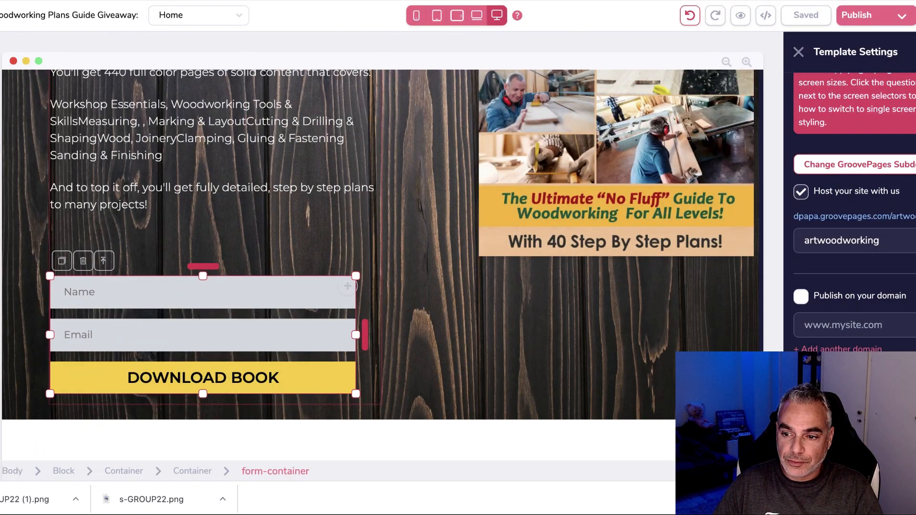
{"action": "right_click", "coordinate": [885, 218]}
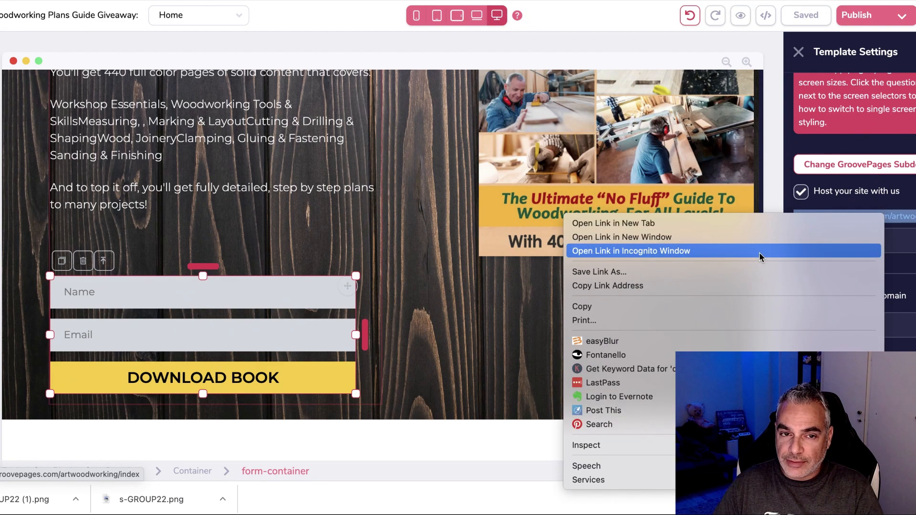
In an incognito window, submit a test name and e-mail through the live opt-in form.
{"action": "left_click", "coordinate": [759, 254]}
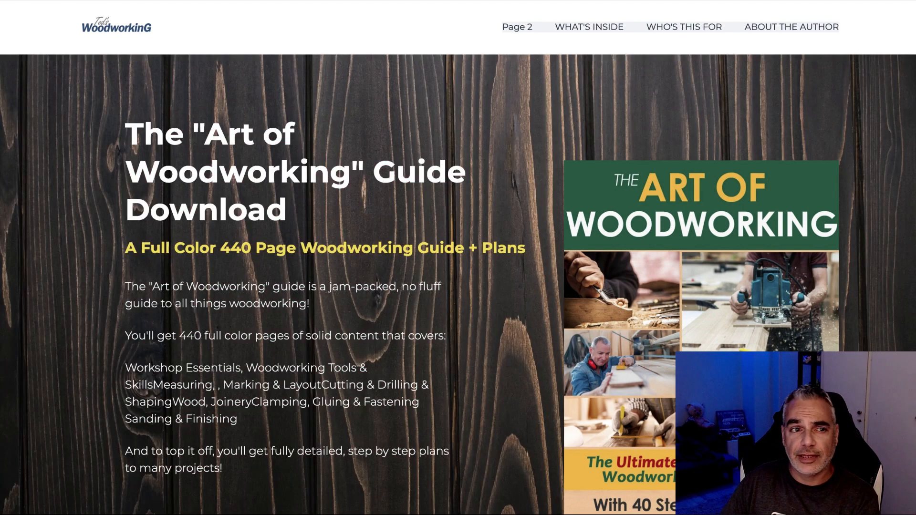
{"action": "scroll", "coordinate": [287, 198], "scroll_direction": "down", "scroll_amount": 5}
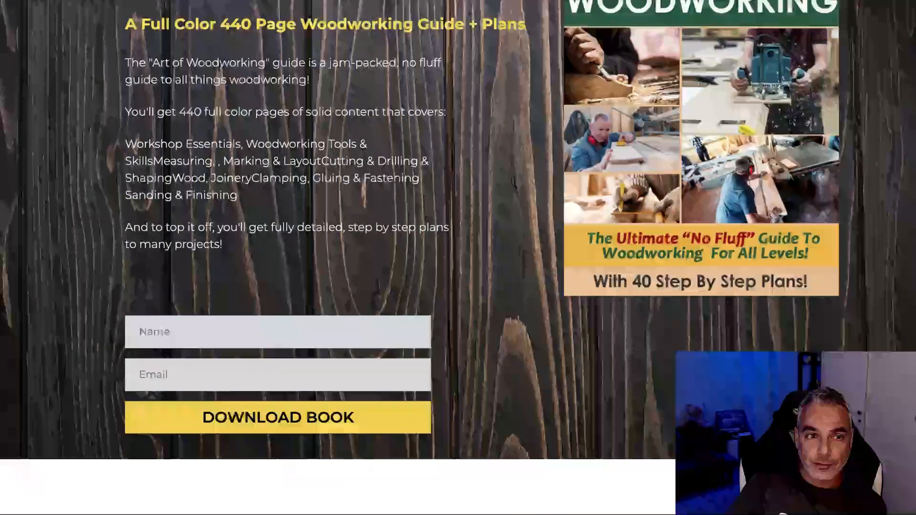
{"action": "key", "text": "super+r"}
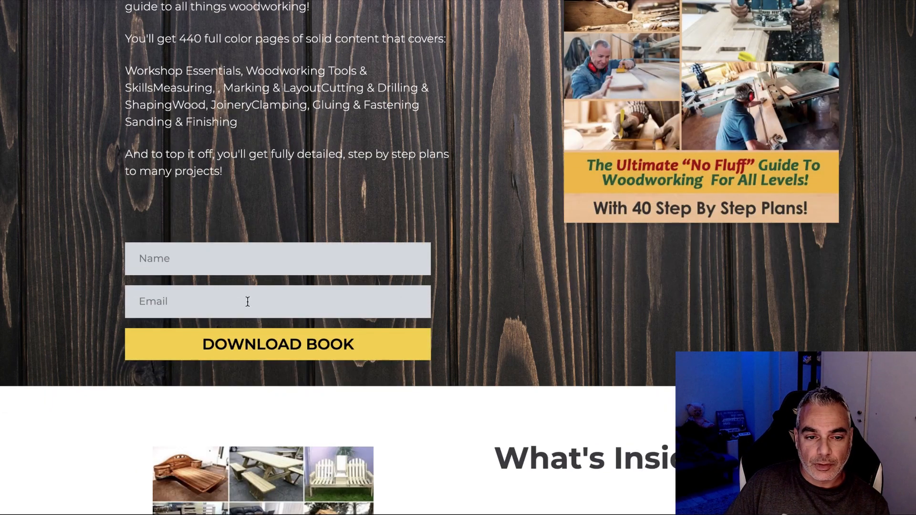
{"action": "left_click", "coordinate": [253, 258]}
{"action": "type", "text": "demetris"}
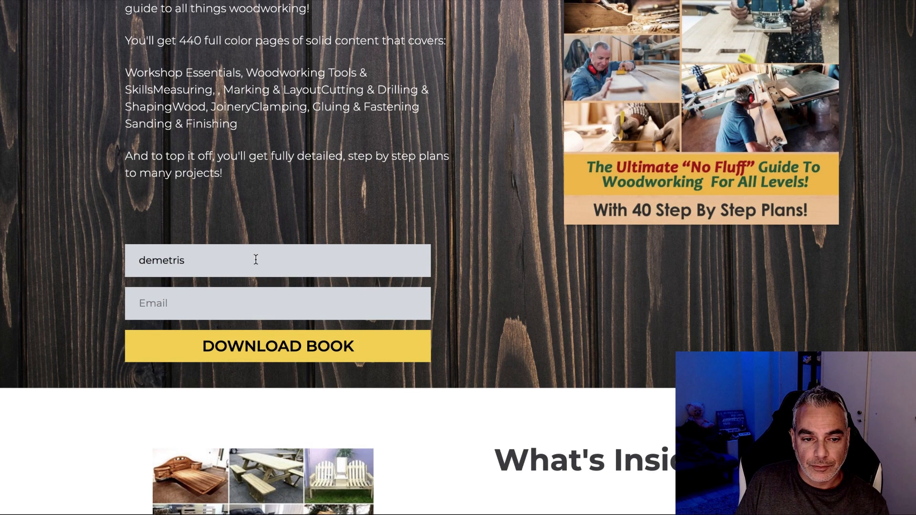
{"action": "left_click", "coordinate": [199, 303]}
{"action": "left_click", "coordinate": [352, 344]}
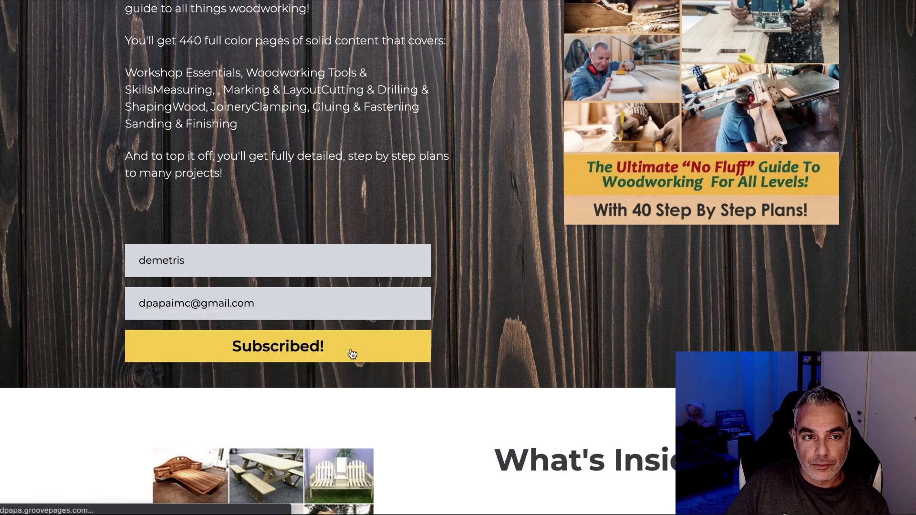
Verify the Thank you message, then shrink the padding above the Home opt-in form.
{"action": "scroll", "coordinate": [643, 286], "scroll_direction": "down", "scroll_amount": 5}
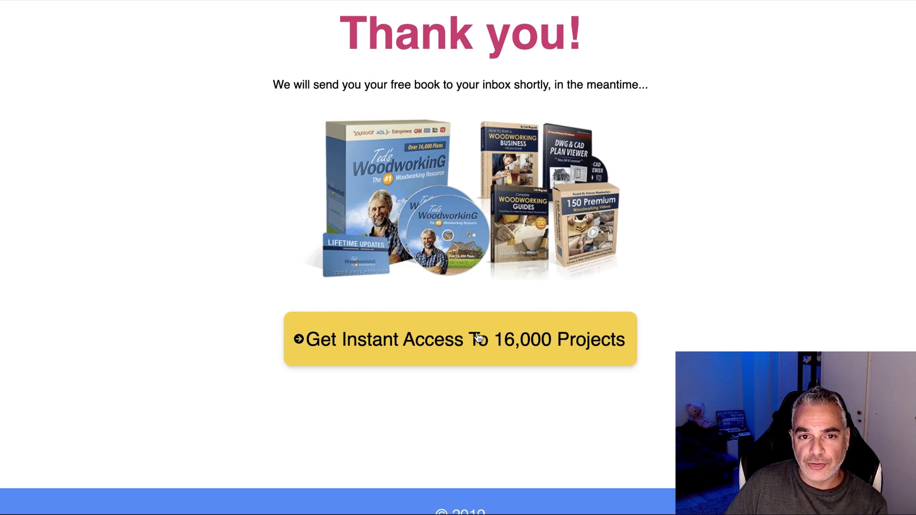
{"action": "scroll", "coordinate": [478, 337], "scroll_direction": "up", "scroll_amount": 5}
{"action": "scroll", "coordinate": [478, 338], "scroll_direction": "down", "scroll_amount": 2}
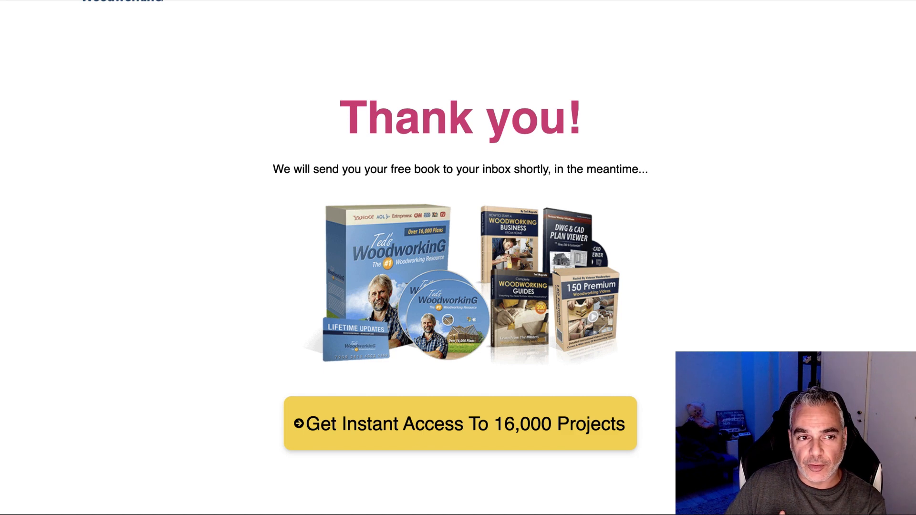
{"action": "left_click_drag", "start_coordinate": [286, 159], "coordinate": [655, 175]}
{"action": "left_click", "coordinate": [267, 1]}
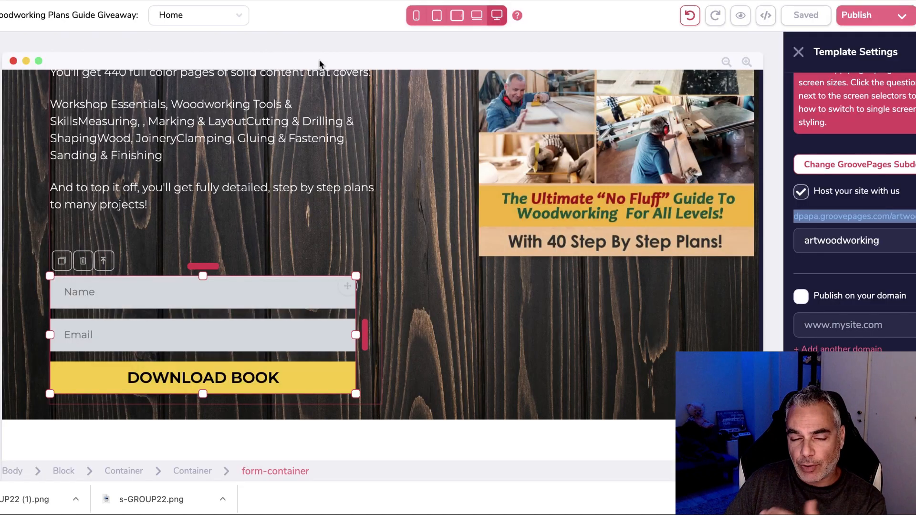
{"action": "left_click_drag", "start_coordinate": [212, 268], "coordinate": [215, 243]}
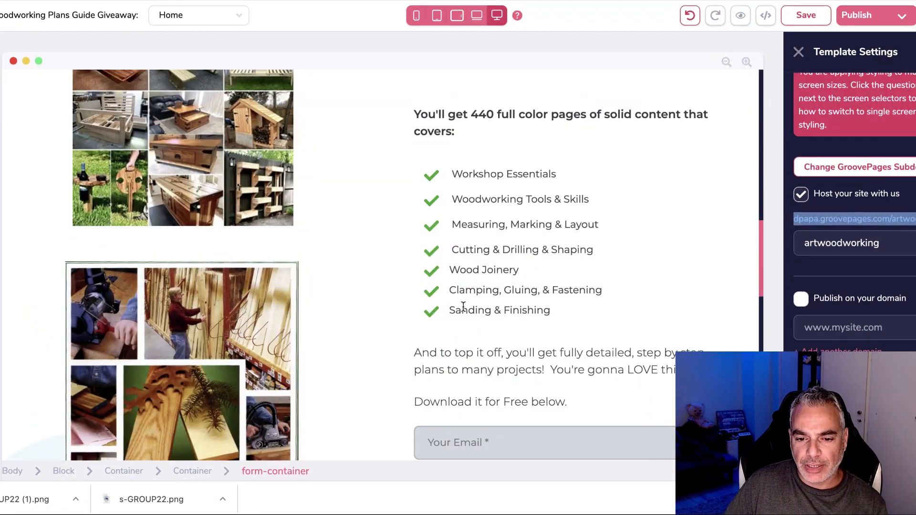
{"action": "scroll", "coordinate": [458, 281], "scroll_direction": "down", "scroll_amount": 5}
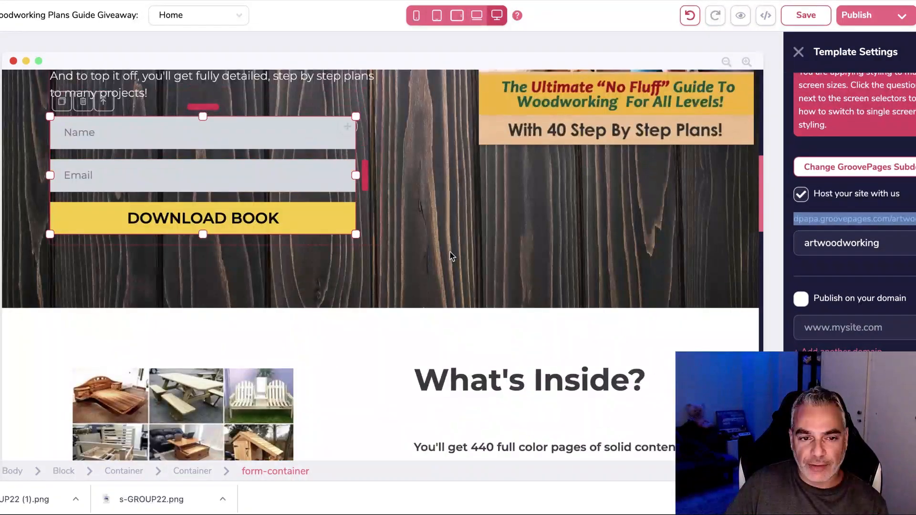
{"action": "scroll", "coordinate": [396, 255], "scroll_direction": "up", "scroll_amount": 2}
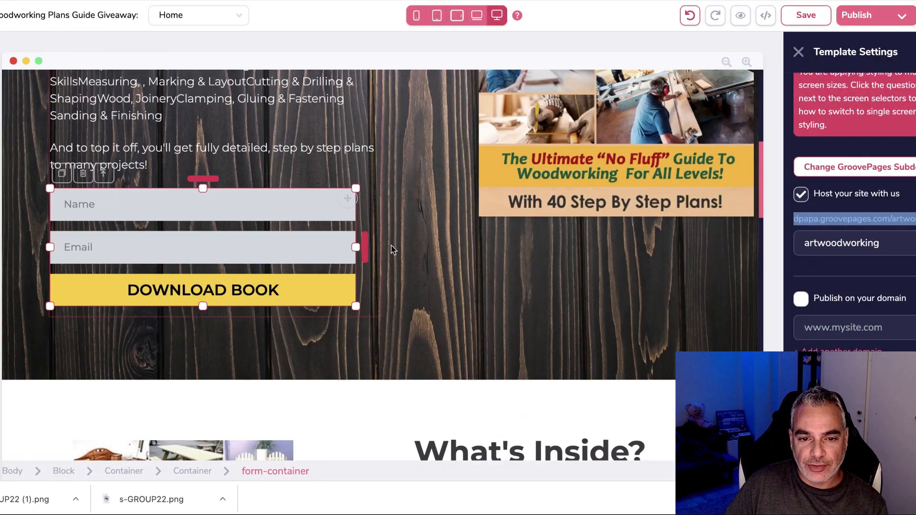
{"action": "left_click", "coordinate": [359, 226]}
{"action": "left_click", "coordinate": [331, 226]}
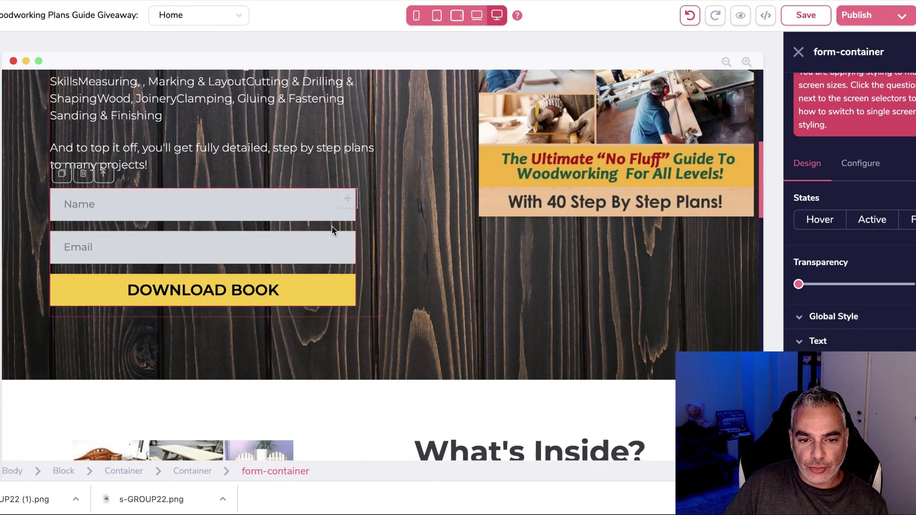
{"action": "left_click_drag", "start_coordinate": [348, 202], "coordinate": [402, 198]}
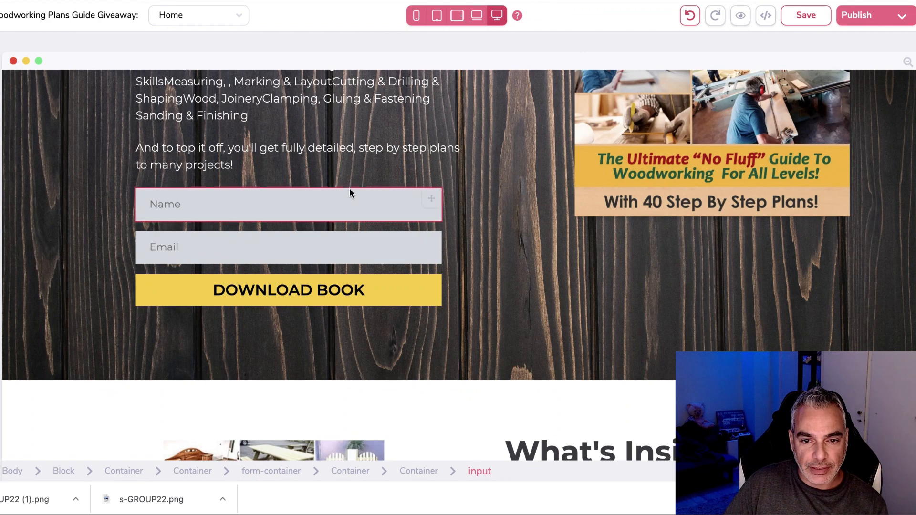
{"action": "left_click", "coordinate": [241, 198]}
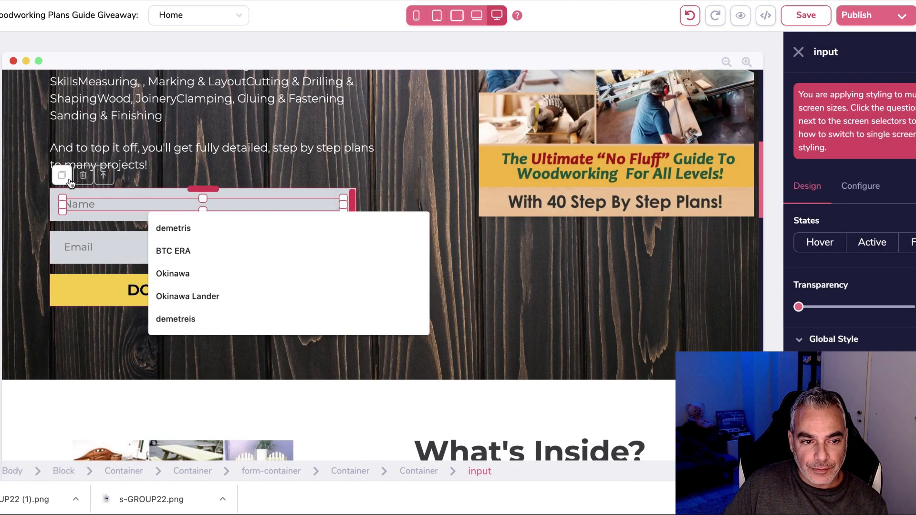
{"action": "left_click", "coordinate": [340, 194]}
{"action": "left_click_drag", "start_coordinate": [348, 201], "coordinate": [376, 197]}
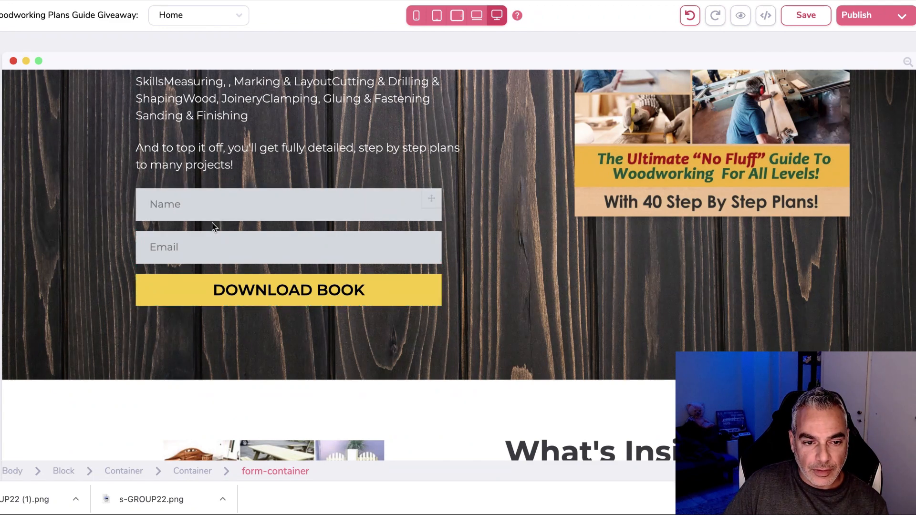
{"action": "left_click", "coordinate": [369, 228]}
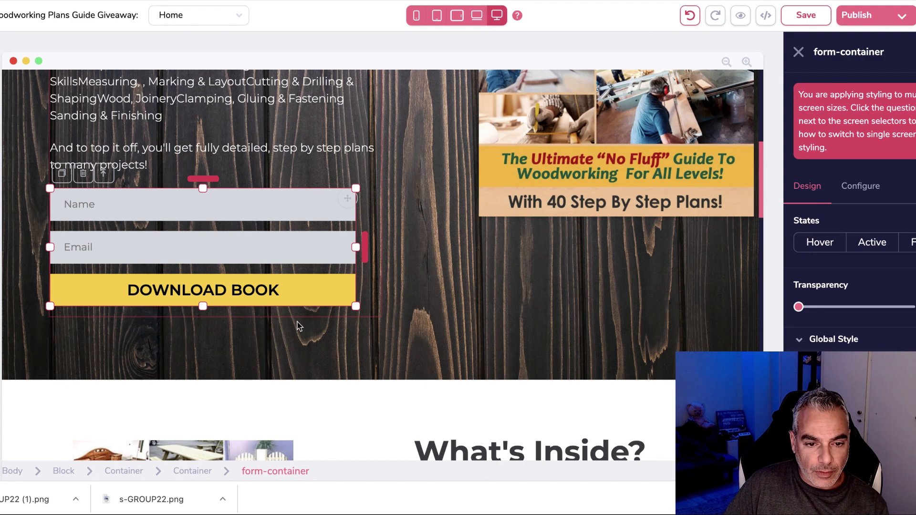
{"action": "scroll", "coordinate": [383, 293], "scroll_direction": "down", "scroll_amount": 12}
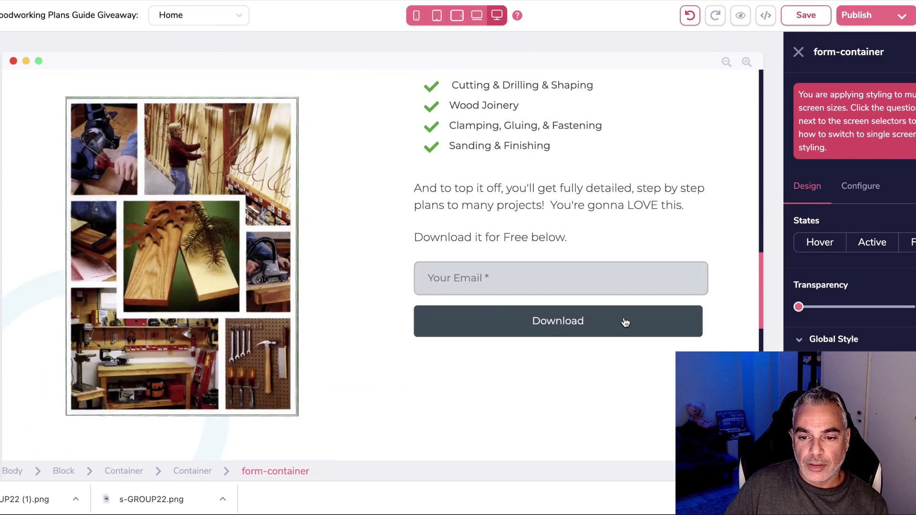
Delete the lower Download button and Your Email field.
{"action": "left_click", "coordinate": [610, 310]}
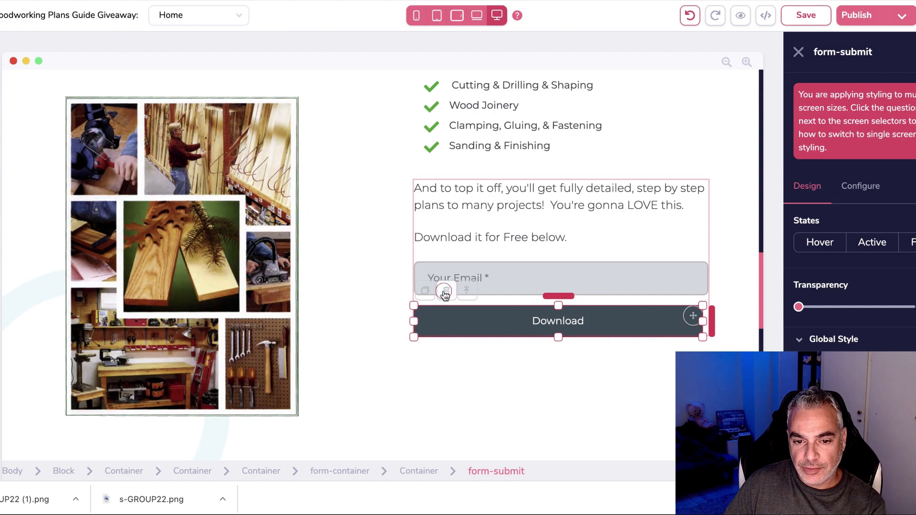
{"action": "left_click", "coordinate": [444, 293]}
{"action": "left_click", "coordinate": [483, 260]}
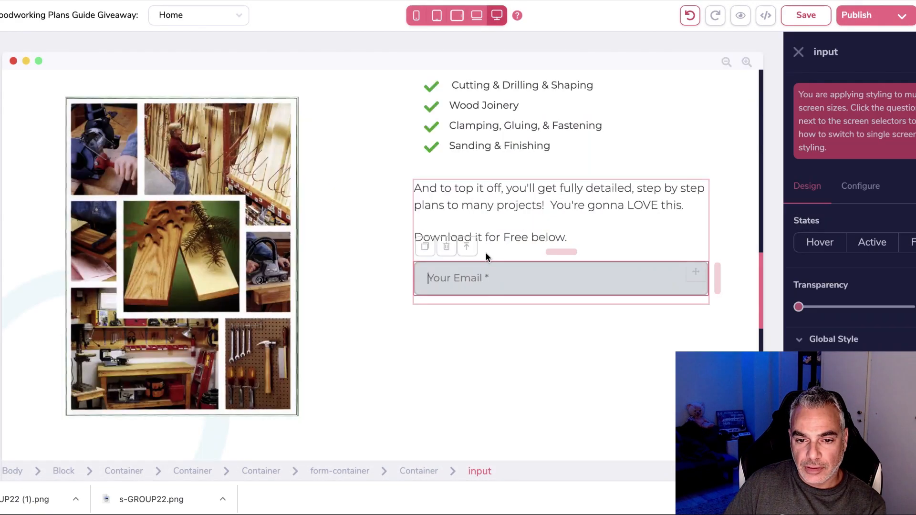
{"action": "left_click", "coordinate": [448, 247]}
{"action": "left_click", "coordinate": [482, 260]}
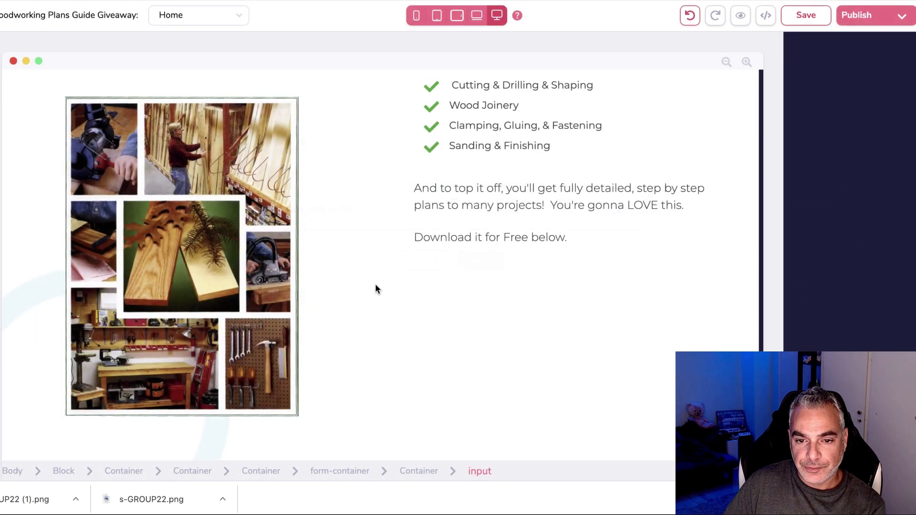
Add a container below 'Download it for Free below.' and drop an AWeber form into it.
{"action": "left_click", "coordinate": [1, 143]}
{"action": "scroll", "coordinate": [62, 234], "scroll_direction": "down", "scroll_amount": 11}
{"action": "scroll", "coordinate": [62, 236], "scroll_direction": "up", "scroll_amount": 10}
{"action": "left_click_drag", "start_coordinate": [532, 274], "coordinate": [705, 267]}
{"action": "scroll", "coordinate": [33, 255], "scroll_direction": "down", "scroll_amount": 8}
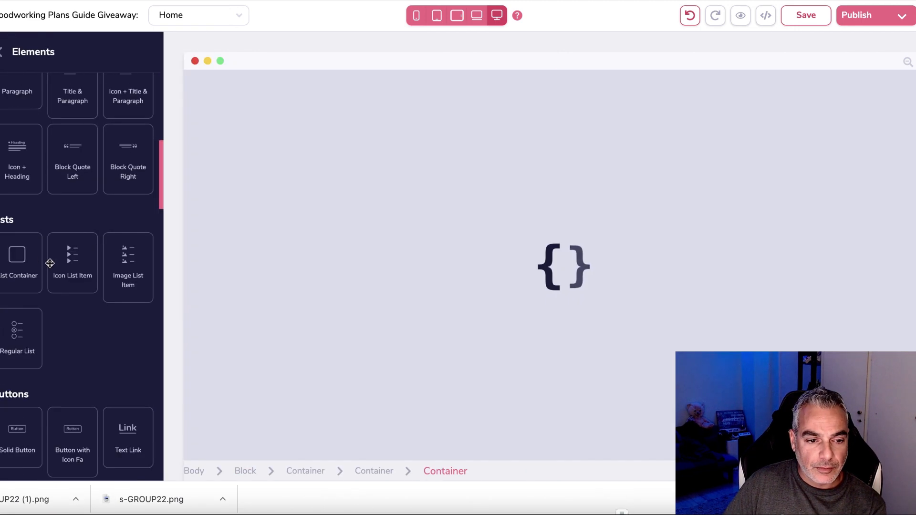
{"action": "scroll", "coordinate": [52, 264], "scroll_direction": "down", "scroll_amount": 10}
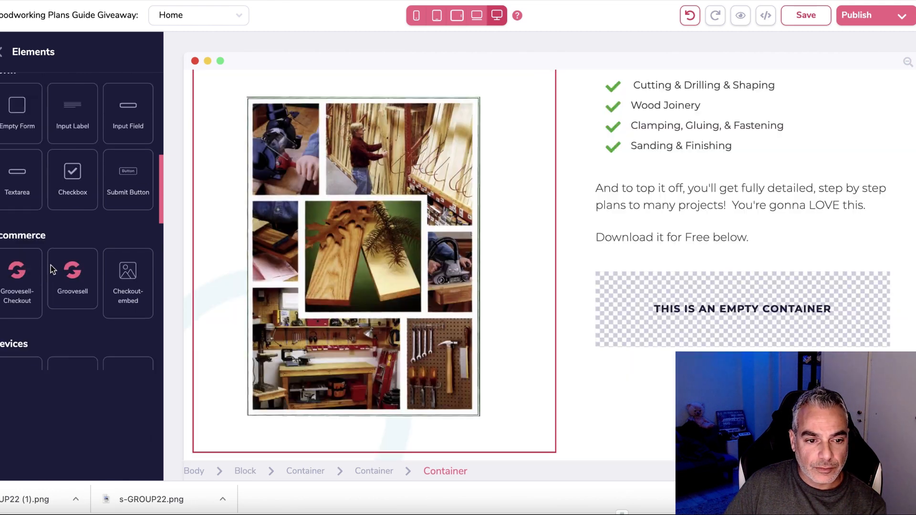
{"action": "scroll", "coordinate": [52, 264], "scroll_direction": "up", "scroll_amount": 2}
{"action": "left_click_drag", "start_coordinate": [342, 233], "coordinate": [721, 283]}
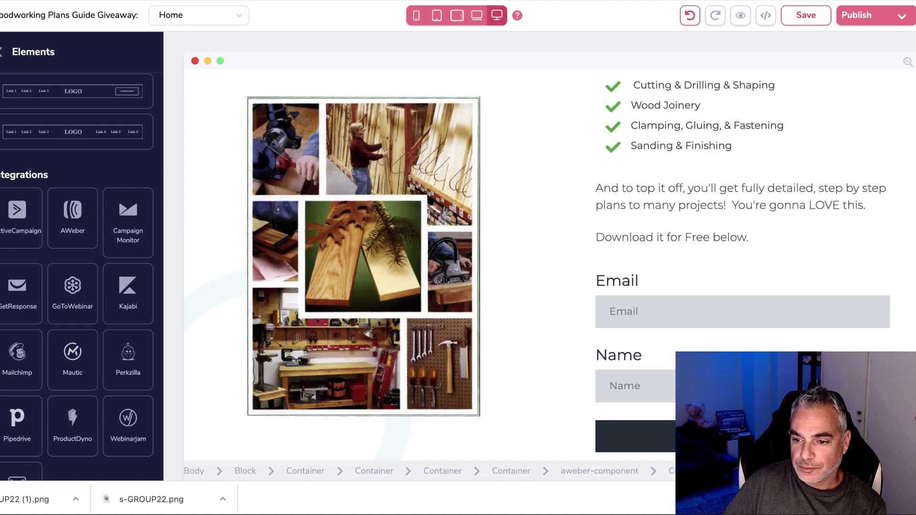
Move the Name field above Email and delete the Email and Name labels.
{"action": "left_click", "coordinate": [625, 386]}
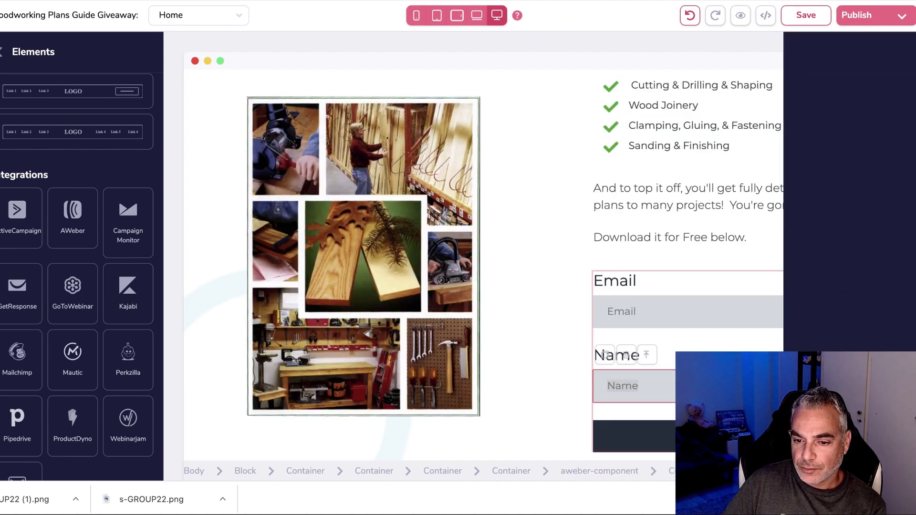
{"action": "left_click_drag", "start_coordinate": [690, 374], "coordinate": [673, 300]}
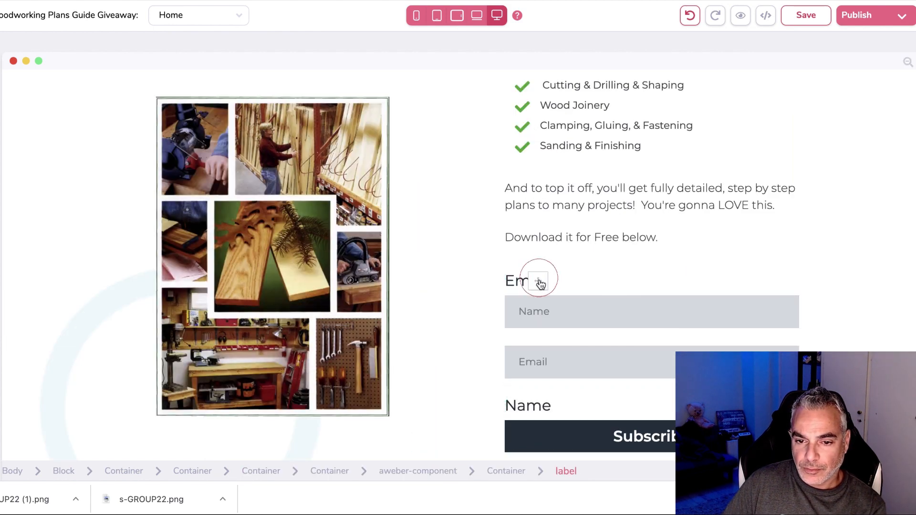
{"action": "left_click", "coordinate": [542, 282]}
{"action": "left_click", "coordinate": [451, 258]}
{"action": "left_click", "coordinate": [482, 260]}
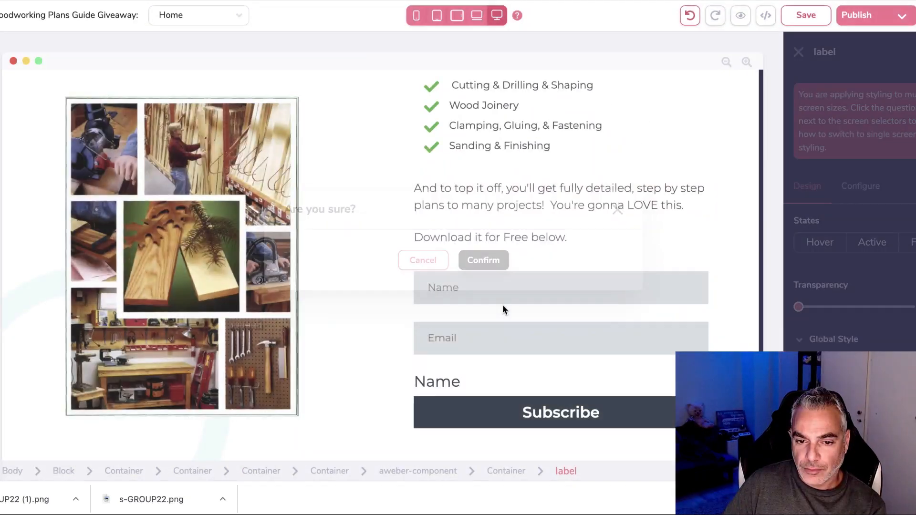
{"action": "left_click", "coordinate": [549, 385]}
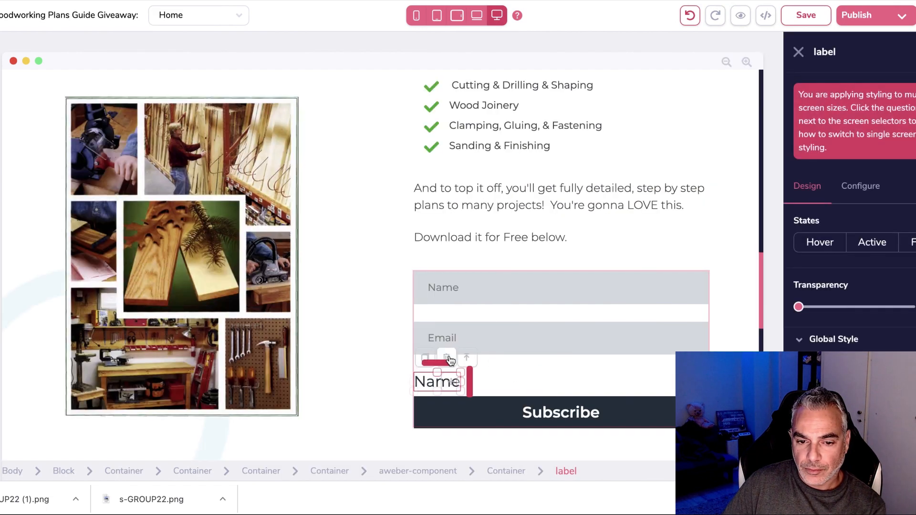
{"action": "left_click", "coordinate": [465, 371]}
{"action": "left_click", "coordinate": [484, 260]}
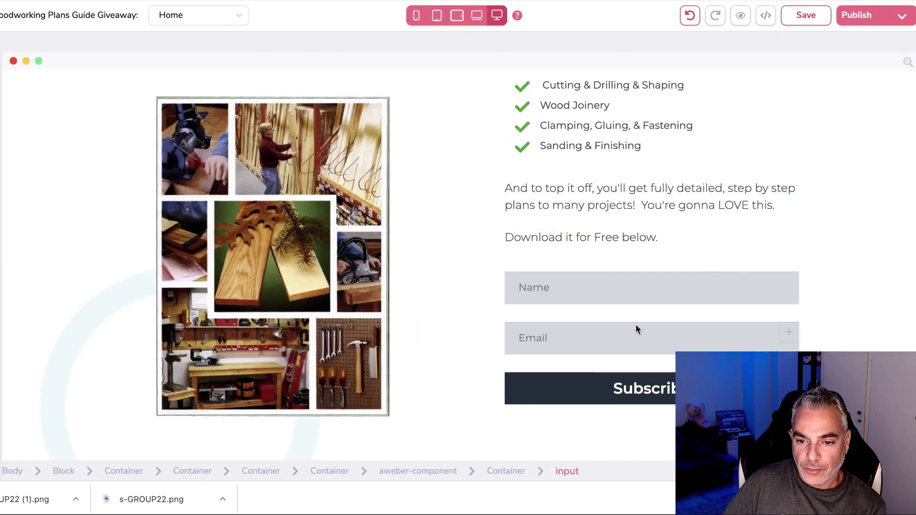
Set the AWeber form's mailing list to Woodworking Plans.
{"action": "left_click", "coordinate": [652, 311]}
{"action": "left_click", "coordinate": [863, 196]}
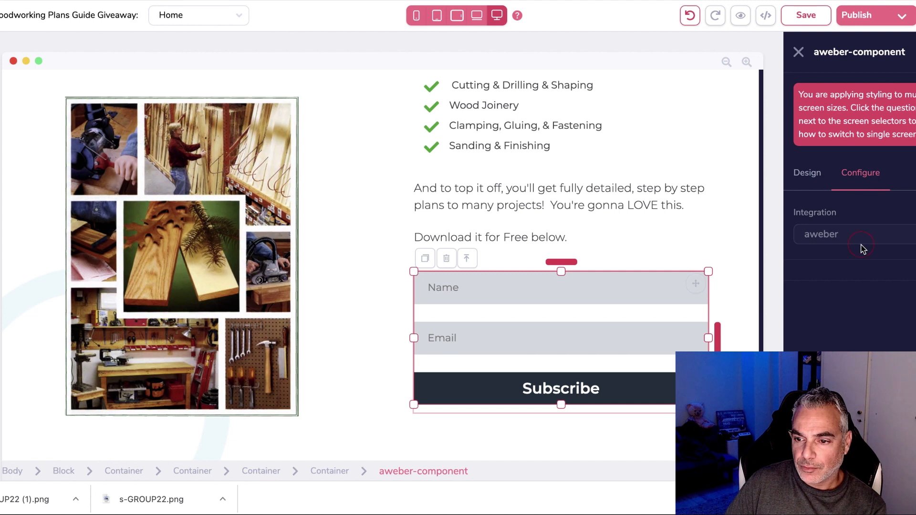
{"action": "left_click", "coordinate": [858, 286]}
{"action": "scroll", "coordinate": [854, 314], "scroll_direction": "down", "scroll_amount": 3}
{"action": "left_click", "coordinate": [881, 303]}
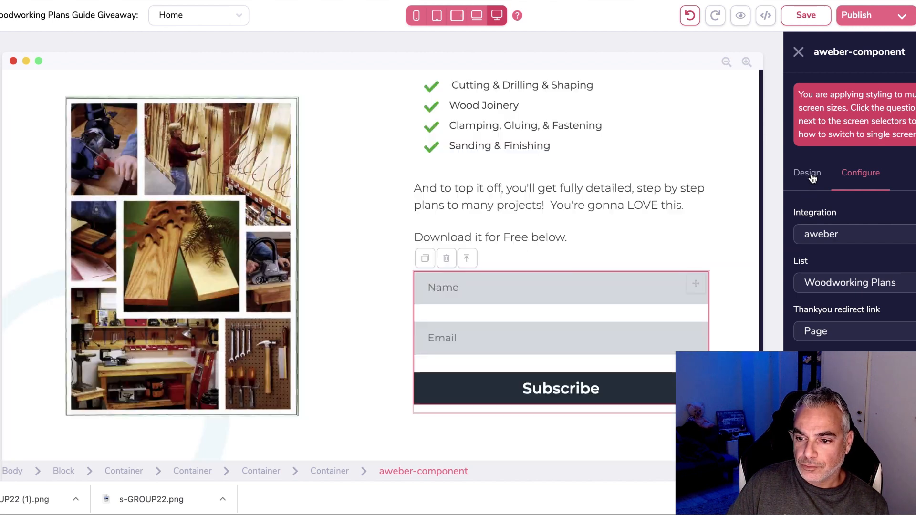
Give the lower AWeber form's Subscribe button a yellow #FFCC24 background.
{"action": "left_click", "coordinate": [810, 177]}
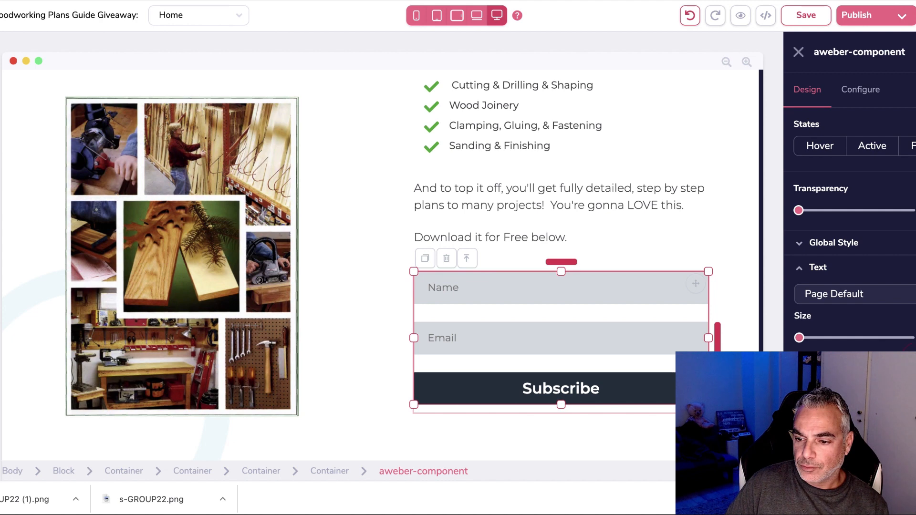
{"action": "scroll", "coordinate": [806, 334], "scroll_direction": "down", "scroll_amount": 5}
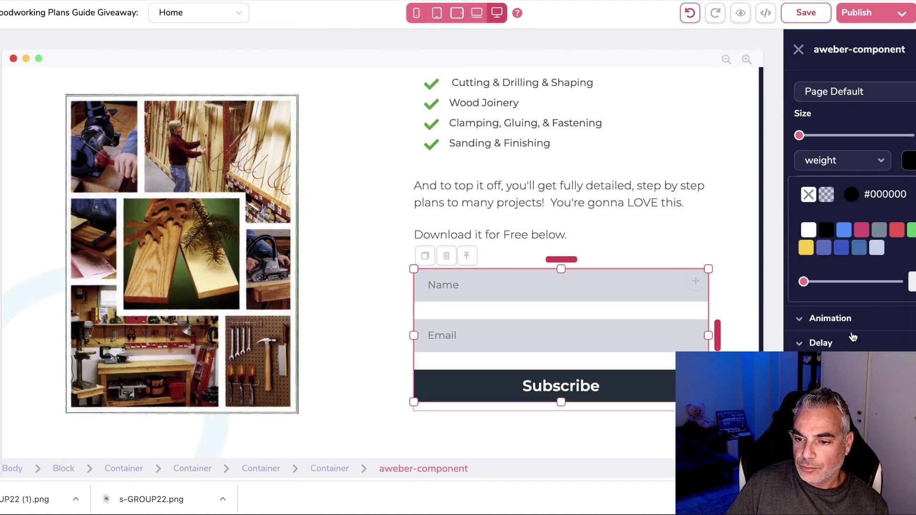
{"action": "scroll", "coordinate": [809, 261], "scroll_direction": "up", "scroll_amount": 4}
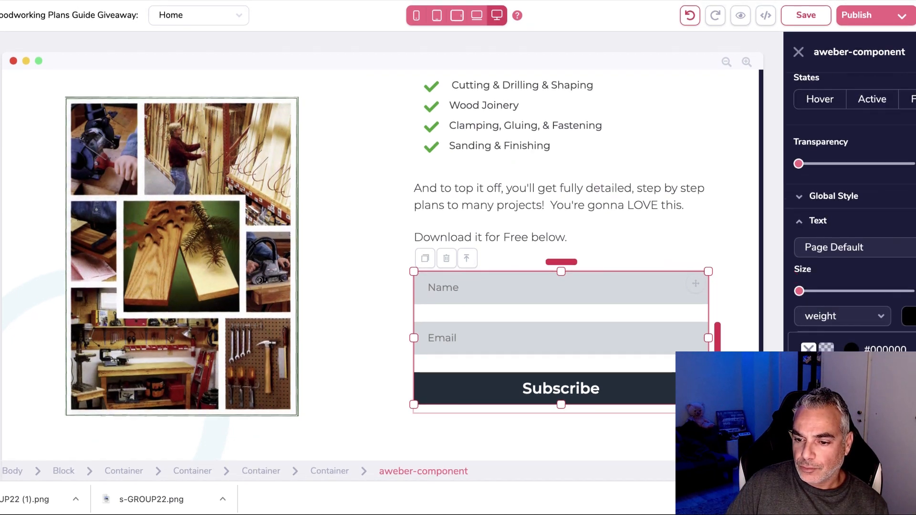
{"action": "scroll", "coordinate": [849, 215], "scroll_direction": "down", "scroll_amount": 5}
{"action": "scroll", "coordinate": [849, 215], "scroll_direction": "up", "scroll_amount": 7}
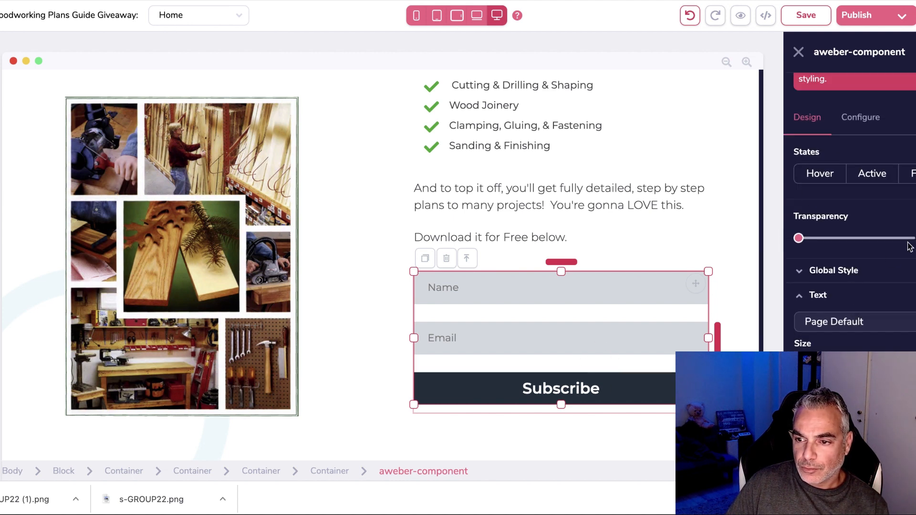
{"action": "scroll", "coordinate": [849, 286], "scroll_direction": "down", "scroll_amount": 5}
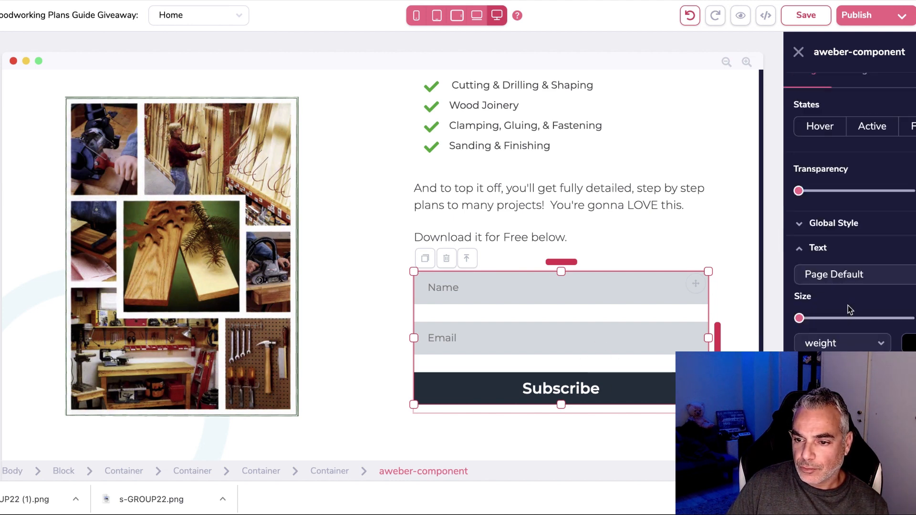
{"action": "left_click", "coordinate": [657, 392]}
{"action": "left_click", "coordinate": [877, 273]}
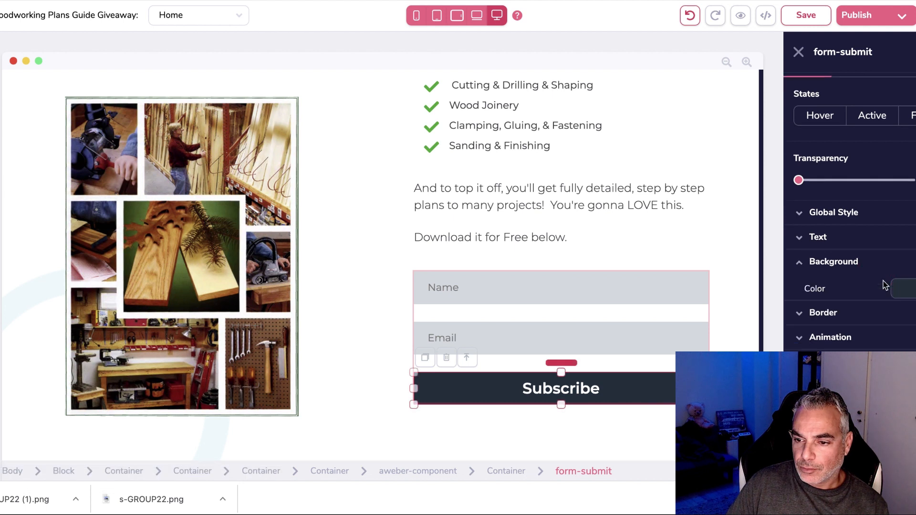
{"action": "left_click", "coordinate": [911, 294]}
{"action": "left_click", "coordinate": [913, 357]}
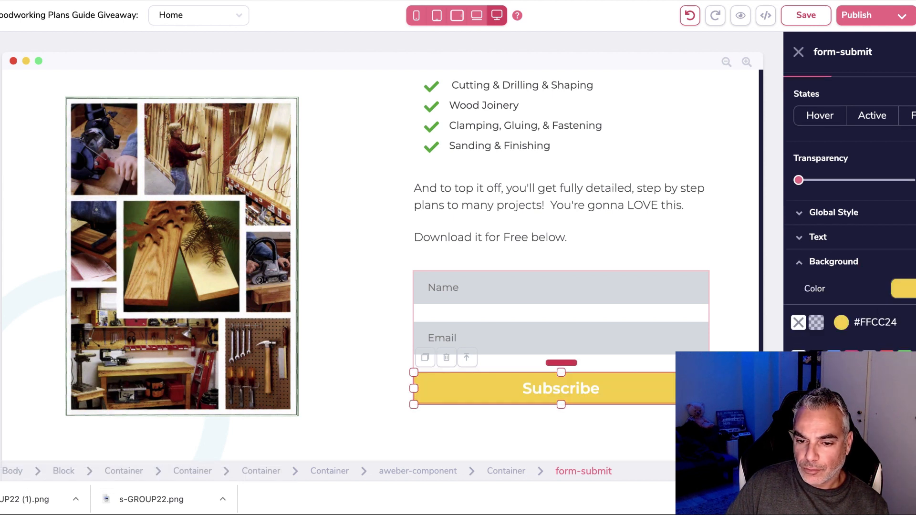
{"action": "left_click", "coordinate": [818, 238]}
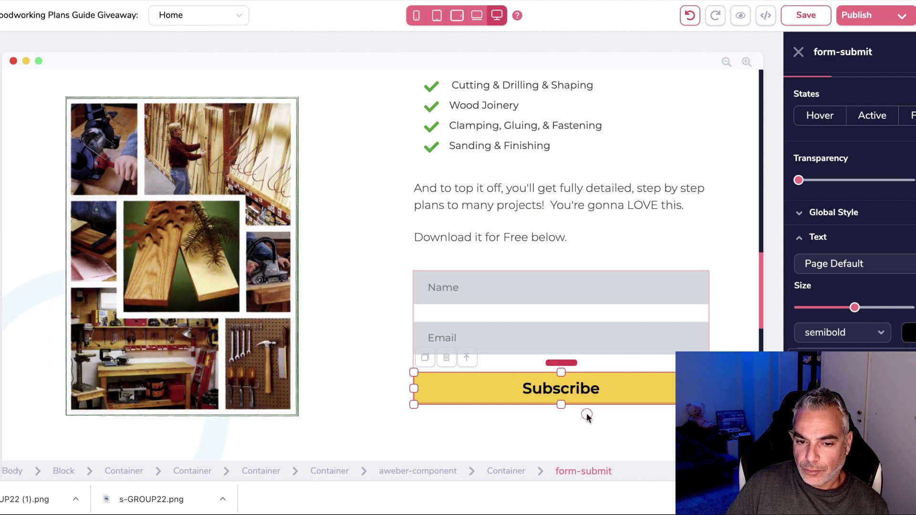
{"action": "left_click", "coordinate": [507, 368]}
{"action": "scroll", "coordinate": [520, 368], "scroll_direction": "down", "scroll_amount": 2}
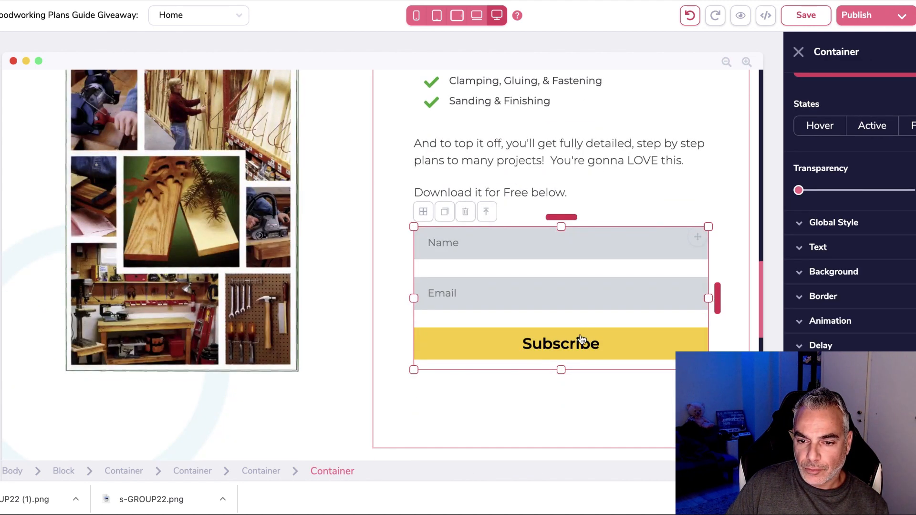
Change the lower Subscribe button's text to Download.
{"action": "left_click", "coordinate": [653, 347]}
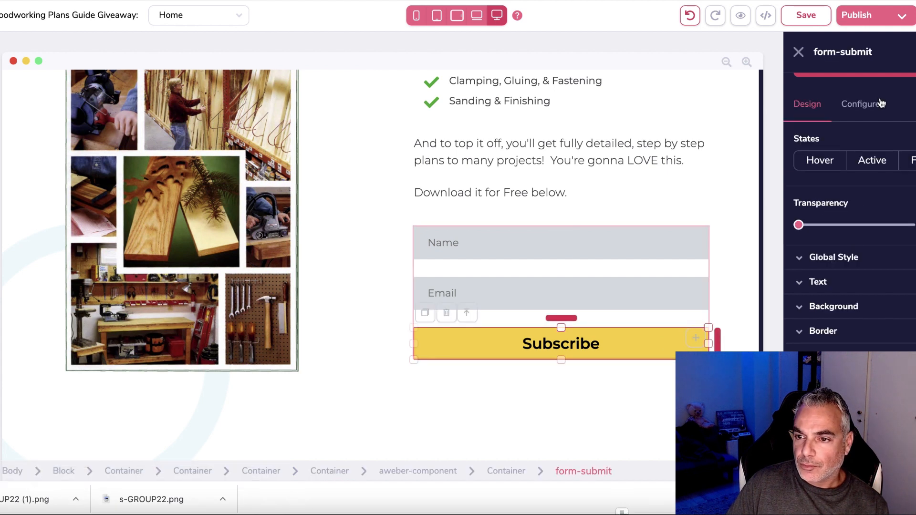
{"action": "left_click", "coordinate": [862, 102]}
{"action": "type", "text": "Downl"}
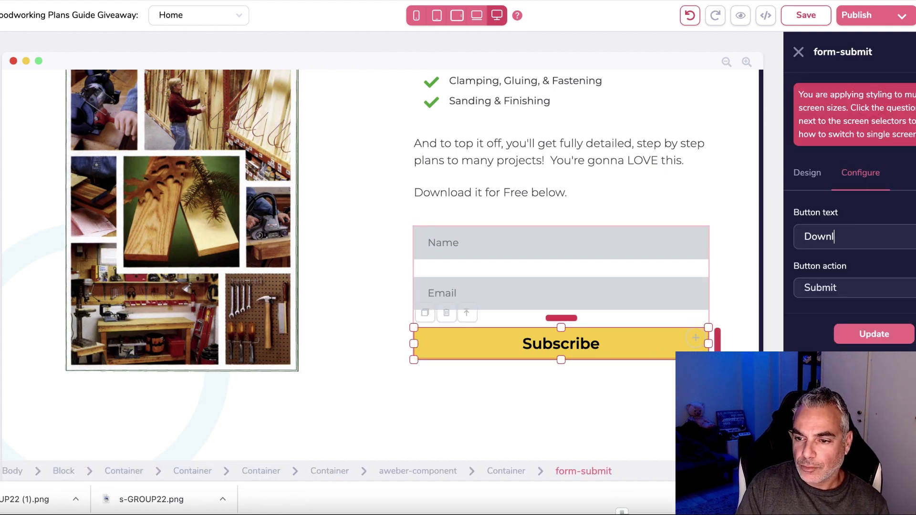
{"action": "type", "text": "oad"}
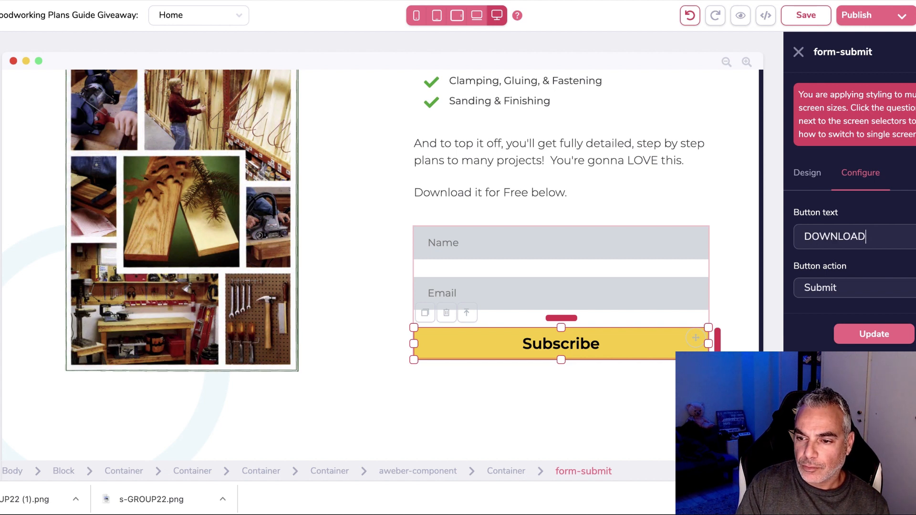
{"action": "left_click", "coordinate": [873, 334]}
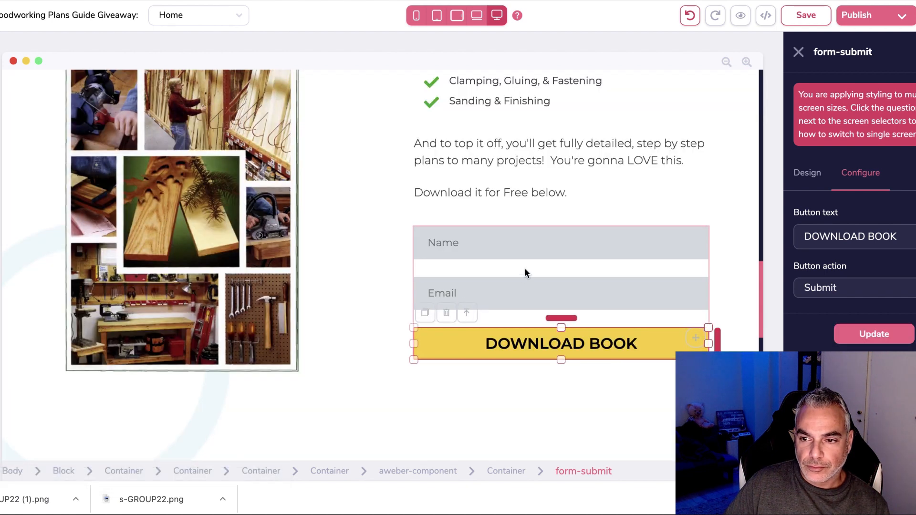
Select the whole opt-in form block and review the page.
{"action": "left_click", "coordinate": [525, 270]}
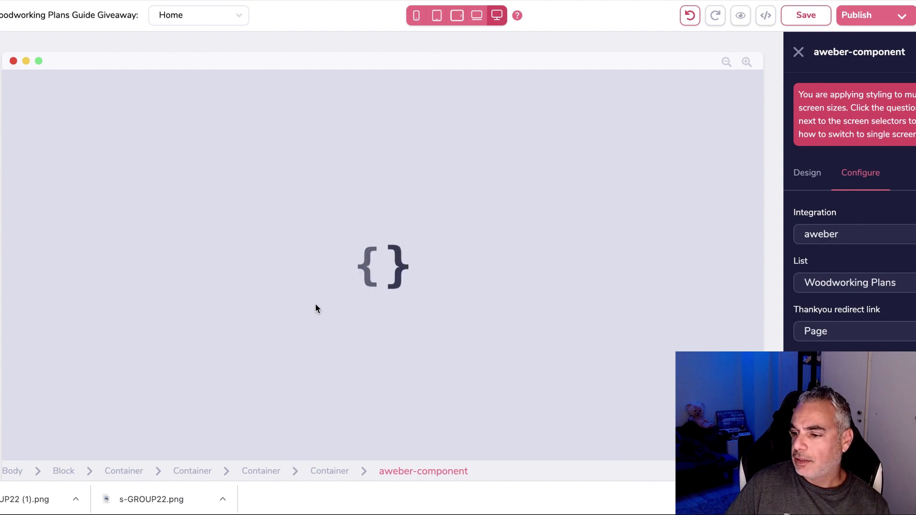
{"action": "scroll", "coordinate": [278, 324], "scroll_direction": "down", "scroll_amount": 8}
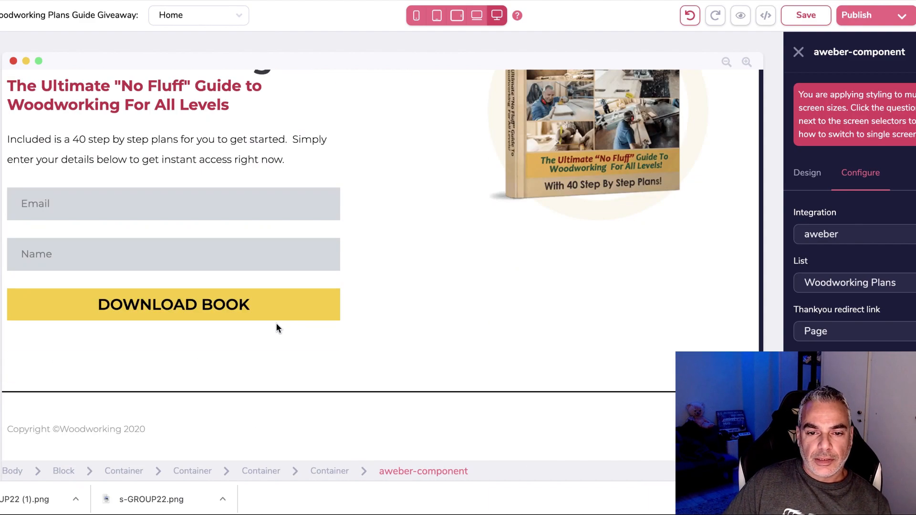
{"action": "scroll", "coordinate": [277, 323], "scroll_direction": "up", "scroll_amount": 20}
Save the current page changes.
{"action": "left_click", "coordinate": [788, 18]}
{"action": "left_click", "coordinate": [892, 16]}
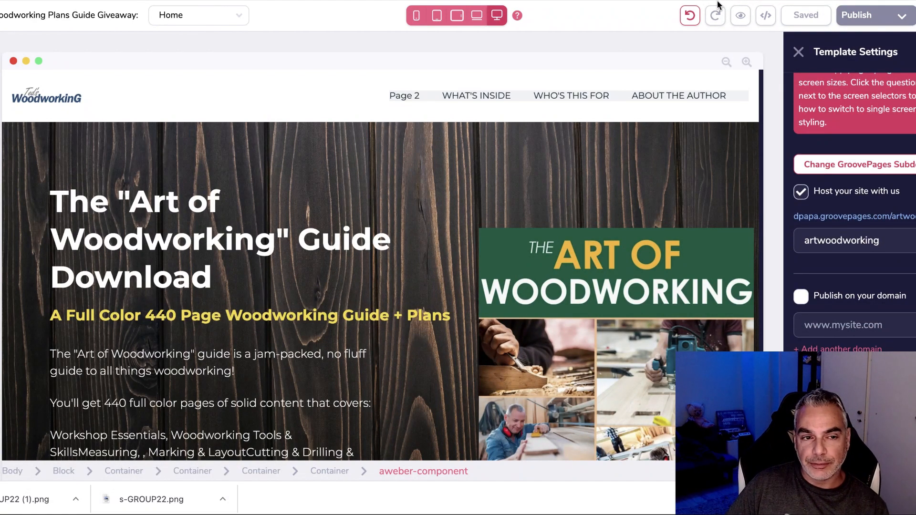
{"action": "scroll", "coordinate": [364, 167], "scroll_direction": "down", "scroll_amount": 15}
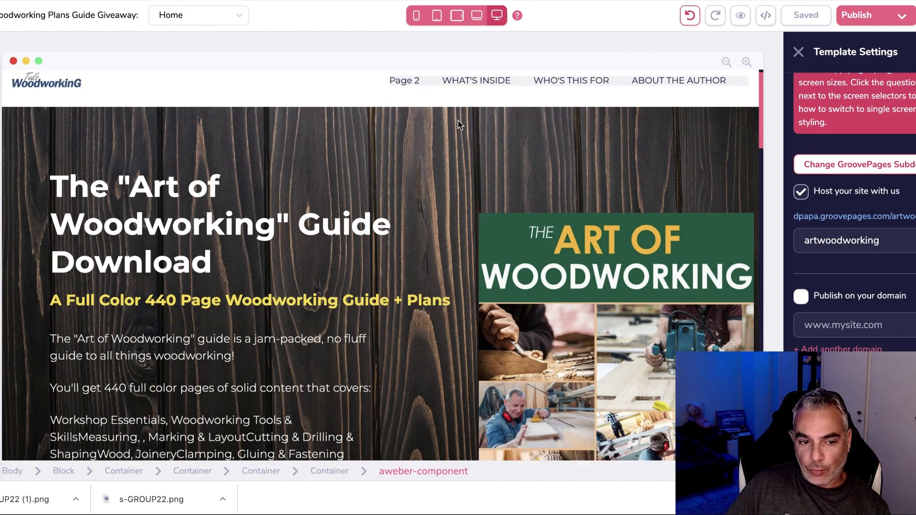
{"action": "scroll", "coordinate": [365, 165], "scroll_direction": "up", "scroll_amount": 15}
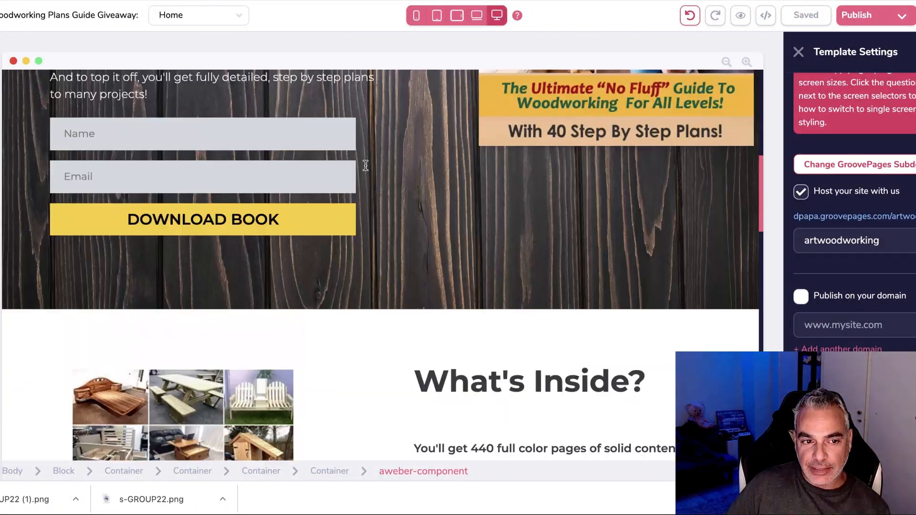
Delete the Page 2 link from the navigation menu and save.
{"action": "left_click", "coordinate": [412, 92]}
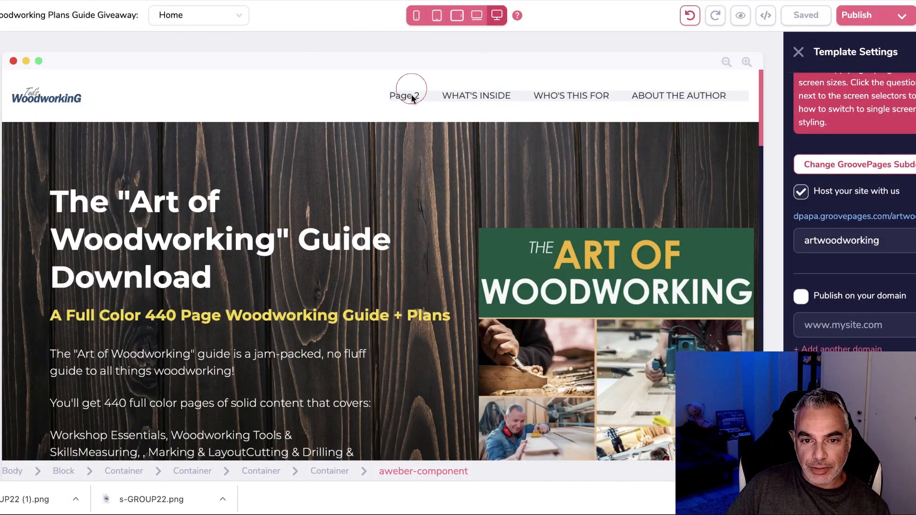
{"action": "left_click", "coordinate": [411, 95]}
{"action": "left_click", "coordinate": [422, 115]}
{"action": "left_click", "coordinate": [484, 260]}
{"action": "left_click", "coordinate": [806, 15]}
{"action": "left_click", "coordinate": [886, 21]}
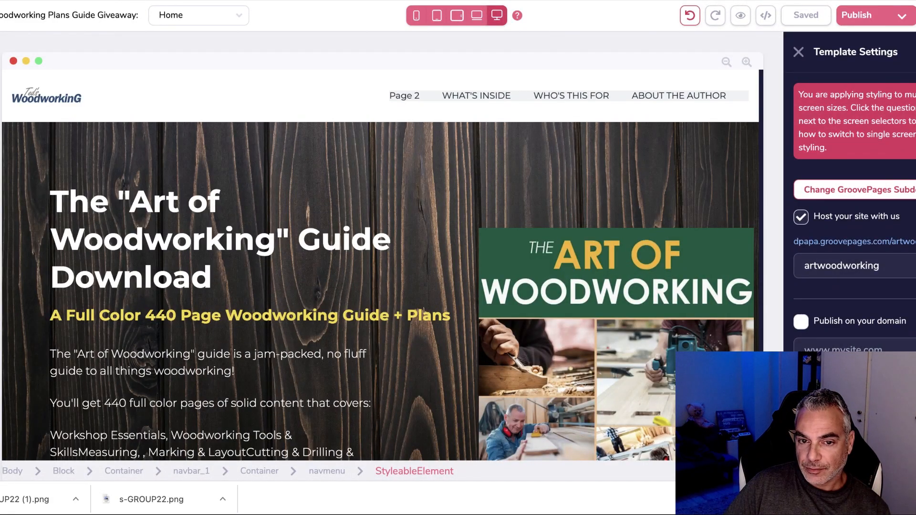
In the menu's Configure settings, exclude Page 2 from the navigation and save.
{"action": "left_click", "coordinate": [429, 98]}
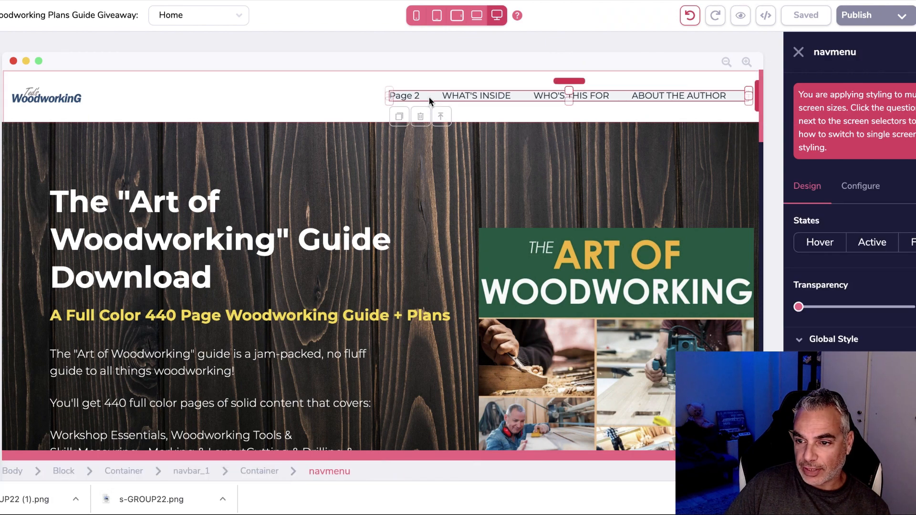
{"action": "left_click", "coordinate": [873, 187]}
{"action": "scroll", "coordinate": [887, 265], "scroll_direction": "down", "scroll_amount": 5}
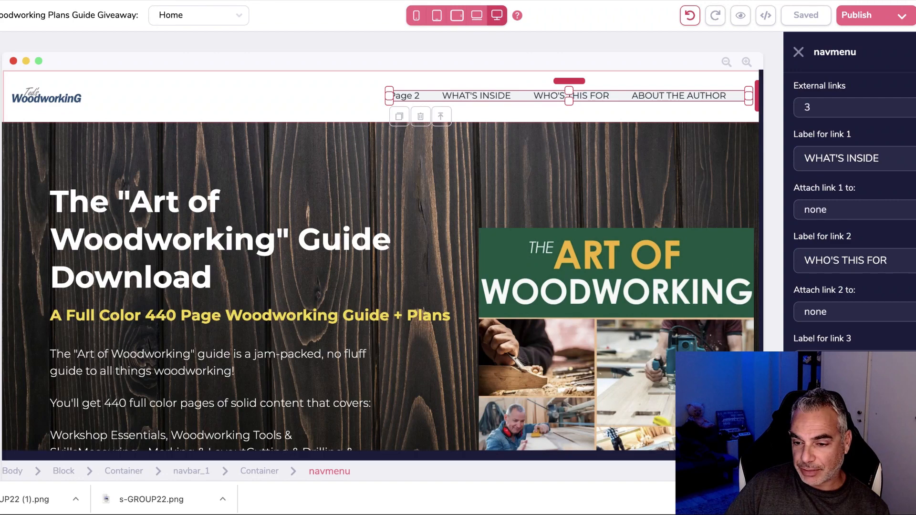
{"action": "scroll", "coordinate": [866, 346], "scroll_direction": "up", "scroll_amount": 5}
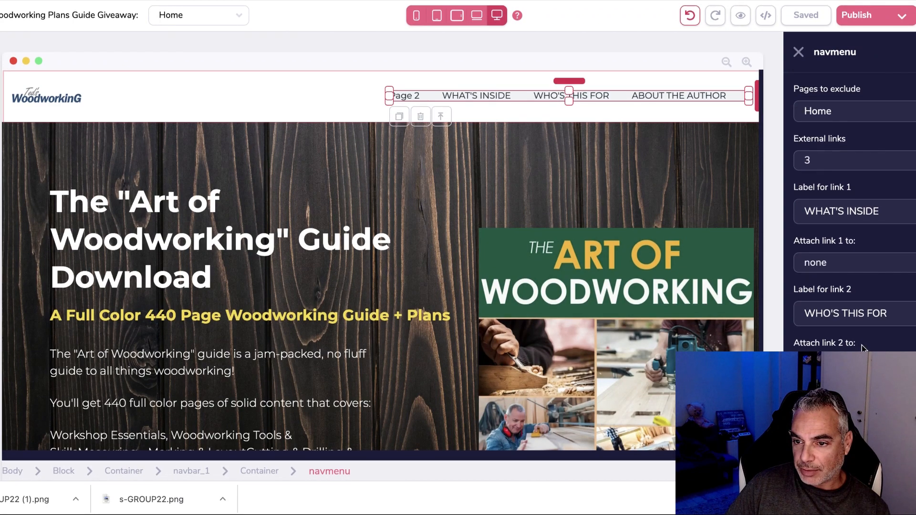
{"action": "scroll", "coordinate": [857, 184], "scroll_direction": "up", "scroll_amount": 1}
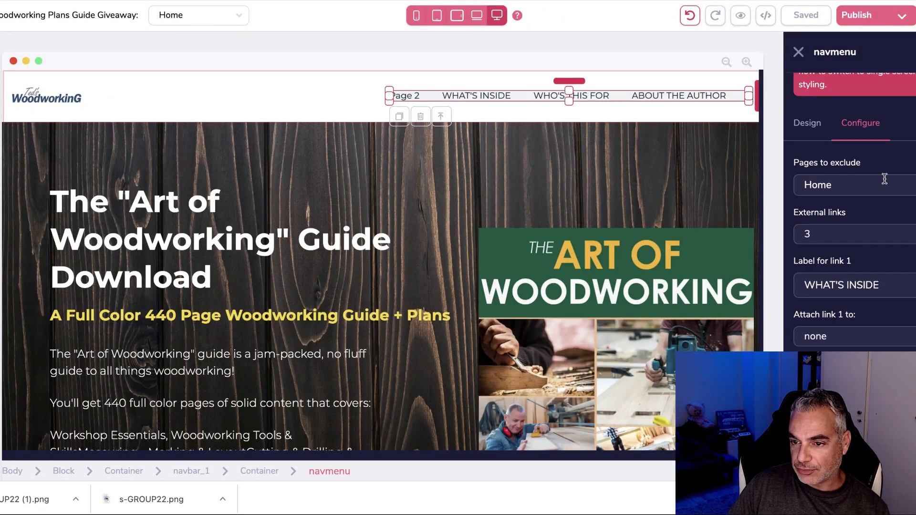
{"action": "left_click", "coordinate": [904, 191]}
{"action": "left_click", "coordinate": [864, 241]}
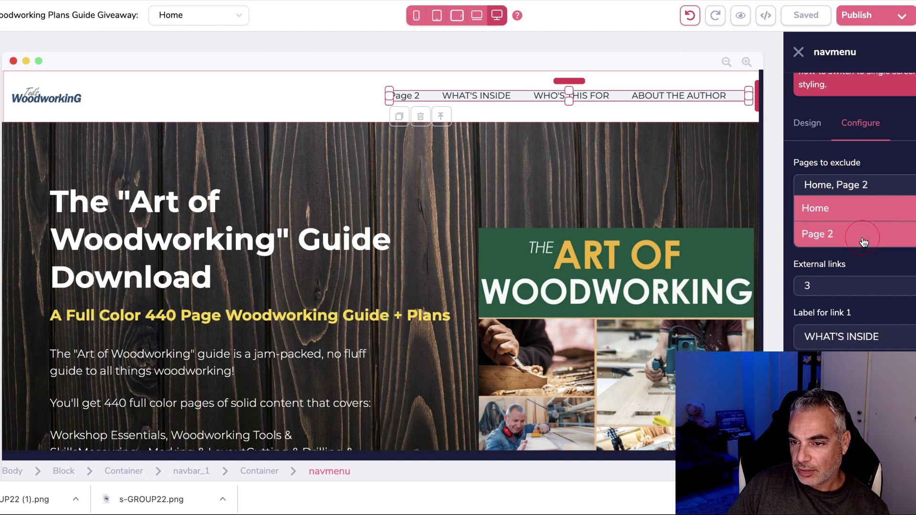
{"action": "left_click", "coordinate": [844, 219]}
{"action": "scroll", "coordinate": [840, 310], "scroll_direction": "down", "scroll_amount": 5}
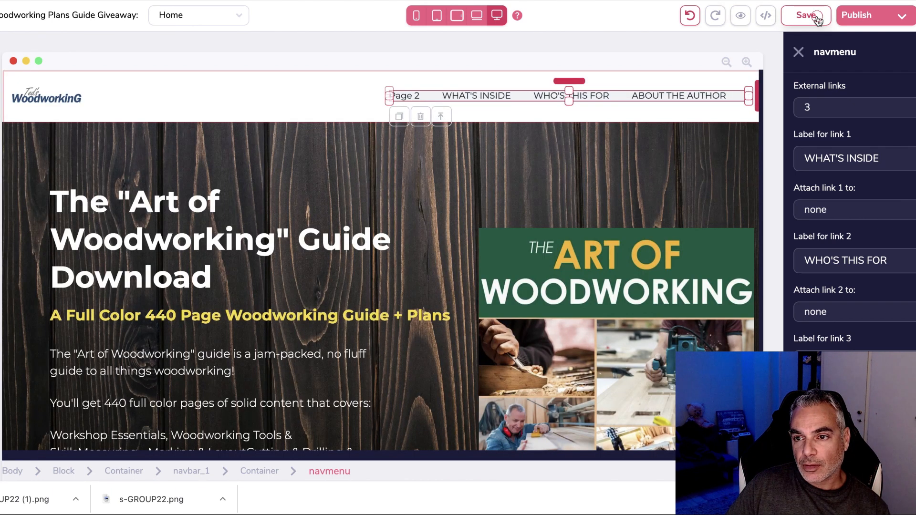
{"action": "left_click", "coordinate": [820, 18]}
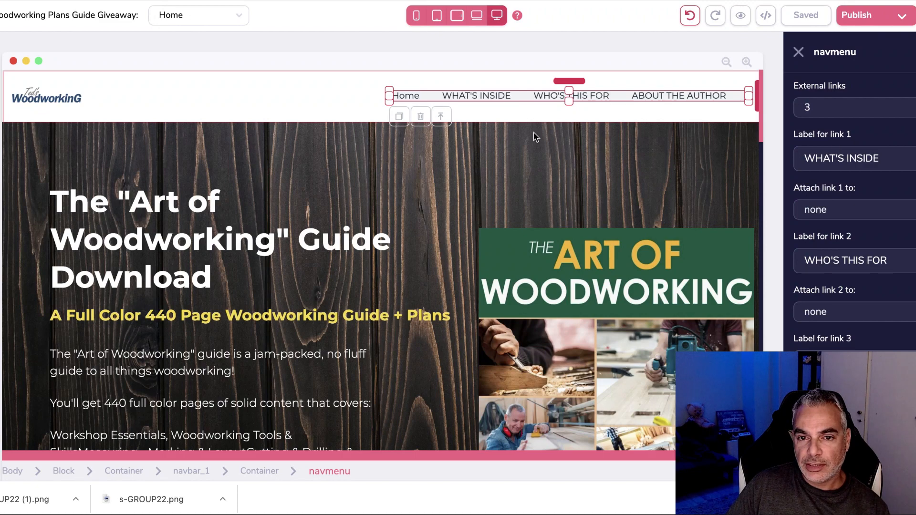
Exclude both Home and Page 2 from the menu, then save and publish.
{"action": "scroll", "coordinate": [808, 127], "scroll_direction": "up", "scroll_amount": 5}
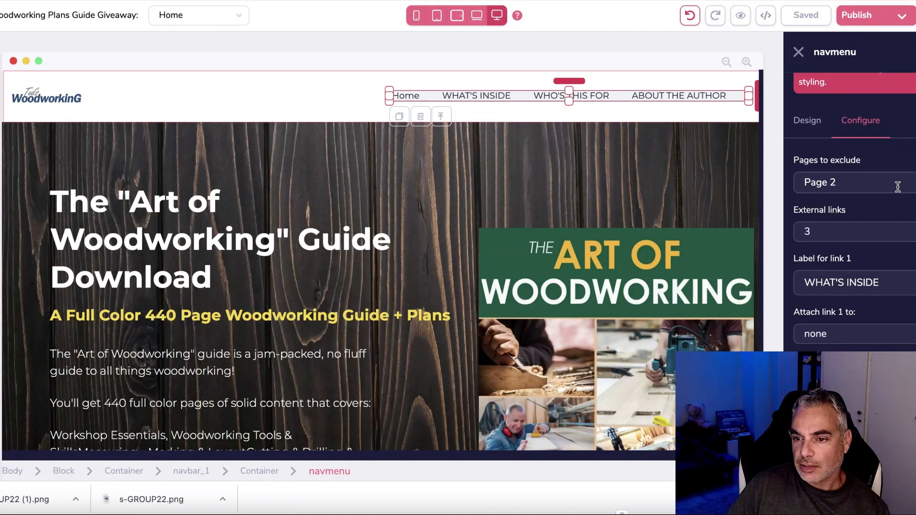
{"action": "left_click", "coordinate": [869, 182]}
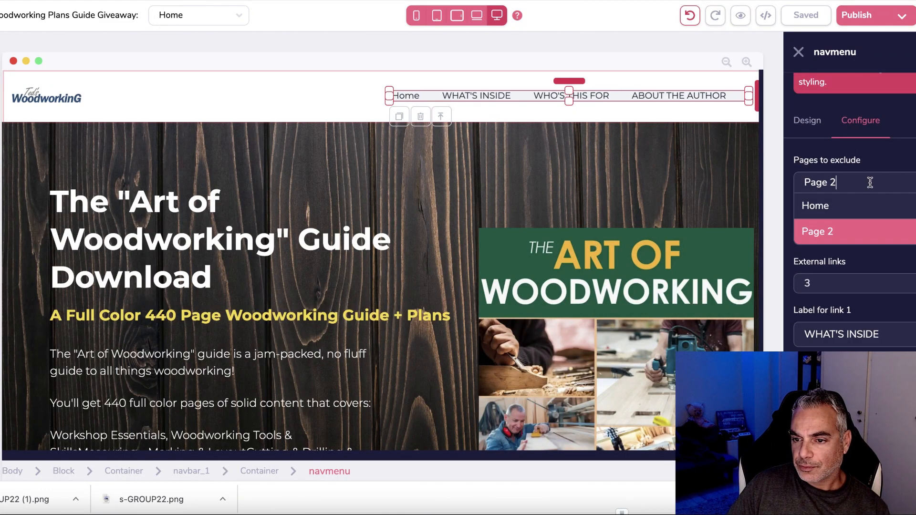
{"action": "left_click", "coordinate": [843, 210]}
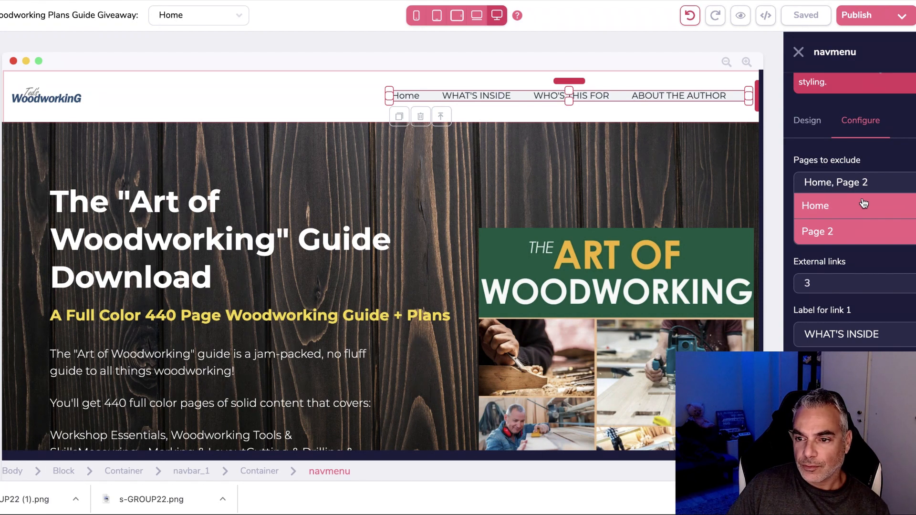
{"action": "left_click", "coordinate": [858, 238]}
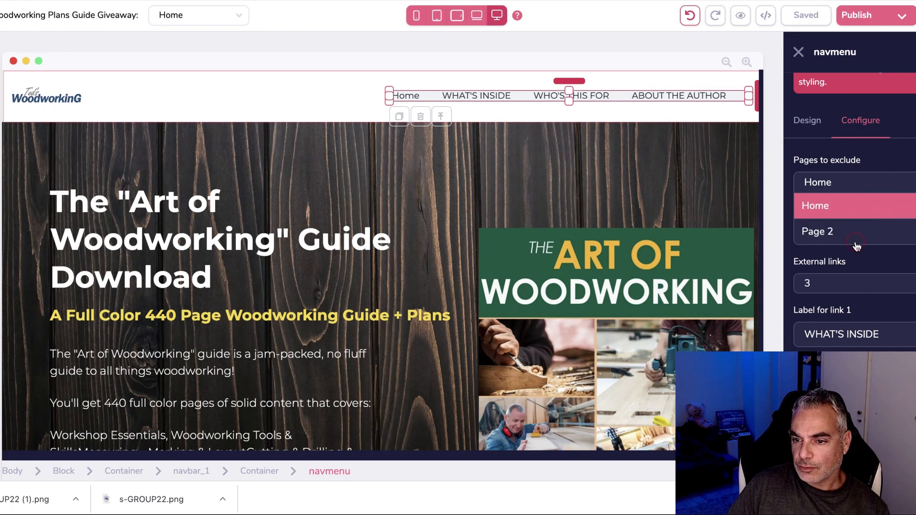
{"action": "left_click", "coordinate": [856, 241]}
{"action": "left_click", "coordinate": [843, 209]}
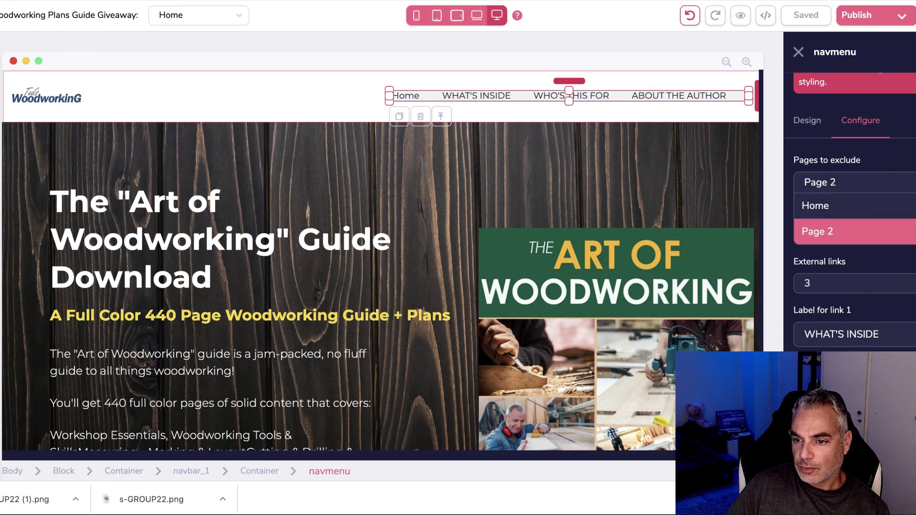
{"action": "scroll", "coordinate": [854, 214], "scroll_direction": "down", "scroll_amount": 3}
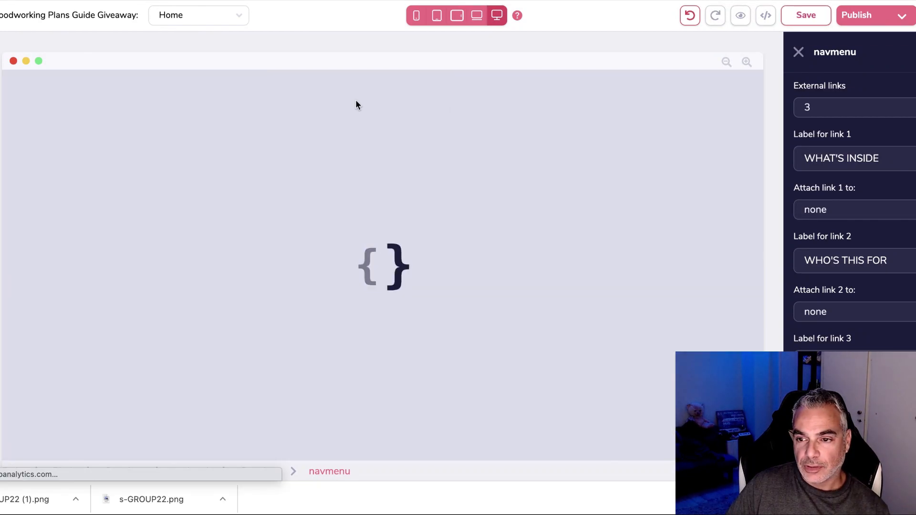
{"action": "scroll", "coordinate": [841, 137], "scroll_direction": "up", "scroll_amount": 2}
{"action": "scroll", "coordinate": [842, 137], "scroll_direction": "up", "scroll_amount": 1}
{"action": "left_click", "coordinate": [859, 155]}
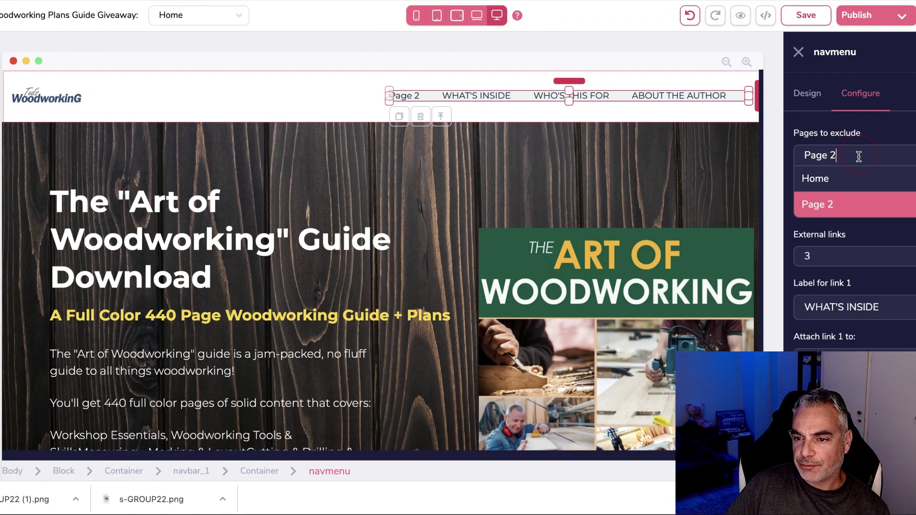
{"action": "left_click", "coordinate": [838, 181]}
{"action": "scroll", "coordinate": [885, 327], "scroll_direction": "down", "scroll_amount": 3}
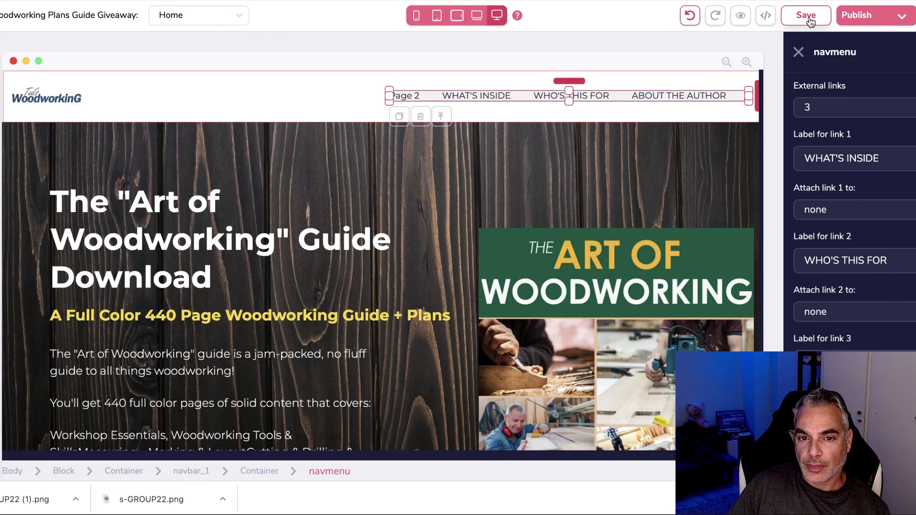
{"action": "left_click", "coordinate": [805, 15]}
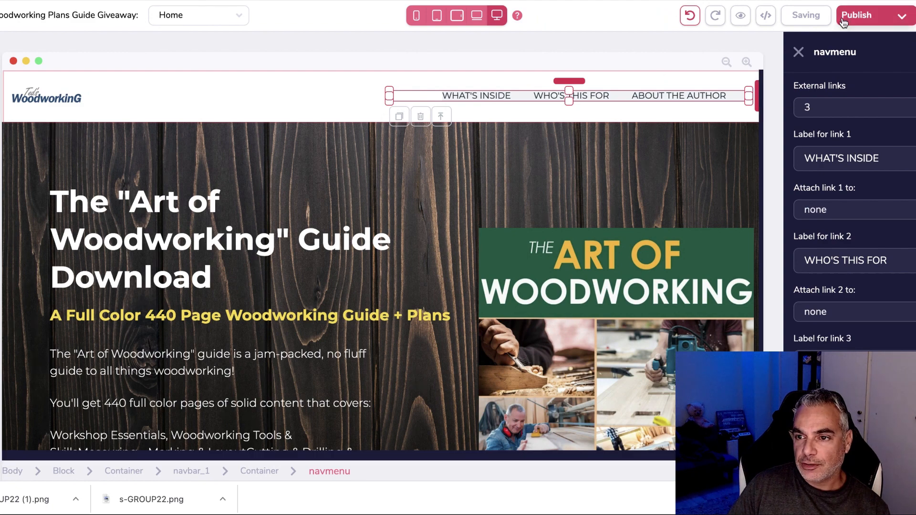
{"action": "left_click", "coordinate": [888, 19]}
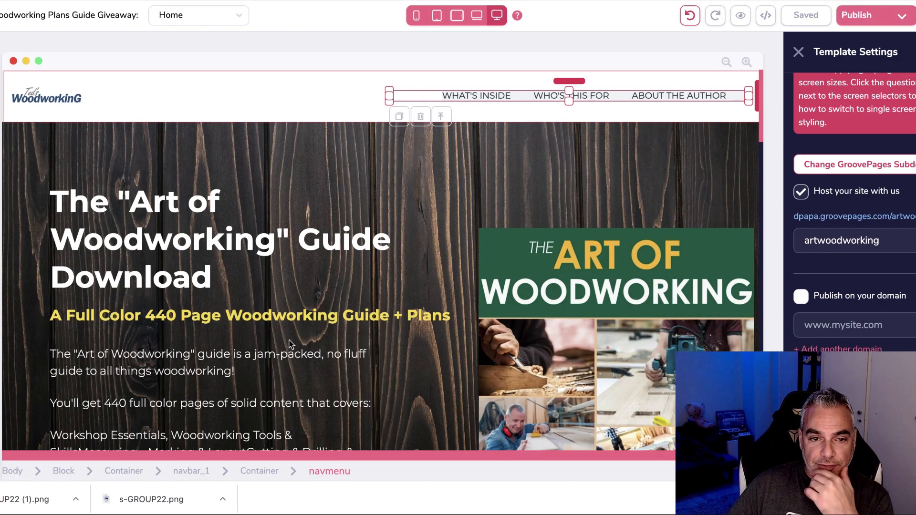
Round the hero signup form's border corners more.
{"action": "scroll", "coordinate": [252, 348], "scroll_direction": "down", "scroll_amount": 15}
{"action": "scroll", "coordinate": [252, 349], "scroll_direction": "down", "scroll_amount": 3}
{"action": "scroll", "coordinate": [252, 349], "scroll_direction": "up", "scroll_amount": 20}
{"action": "scroll", "coordinate": [252, 349], "scroll_direction": "down", "scroll_amount": 20}
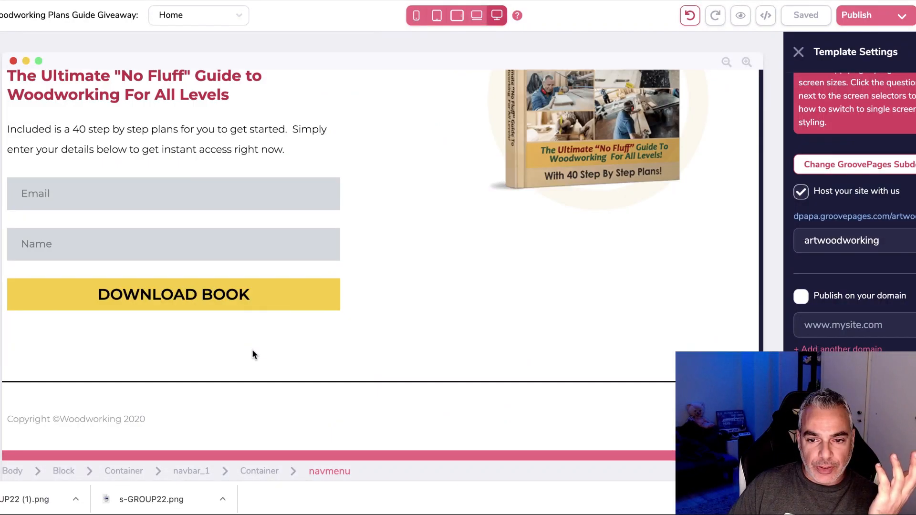
{"action": "scroll", "coordinate": [253, 354], "scroll_direction": "up", "scroll_amount": 15}
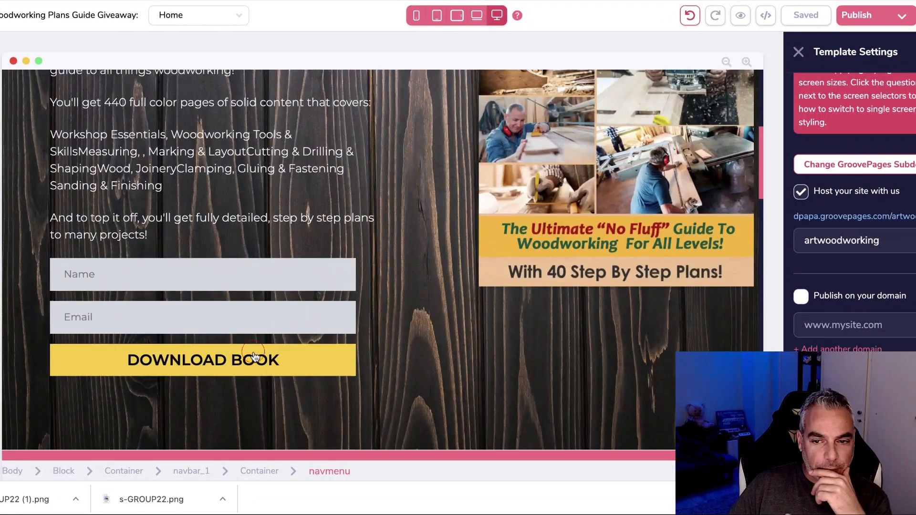
{"action": "left_click", "coordinate": [253, 355]}
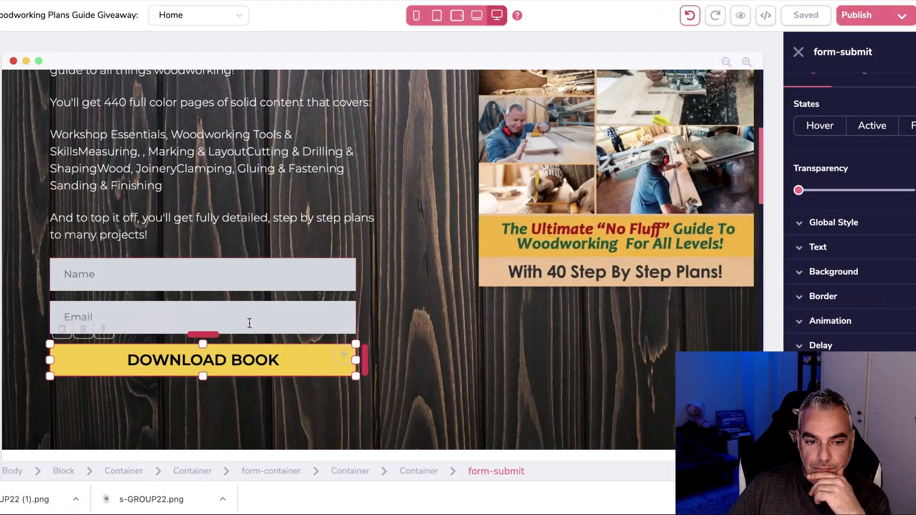
{"action": "left_click", "coordinate": [236, 300]}
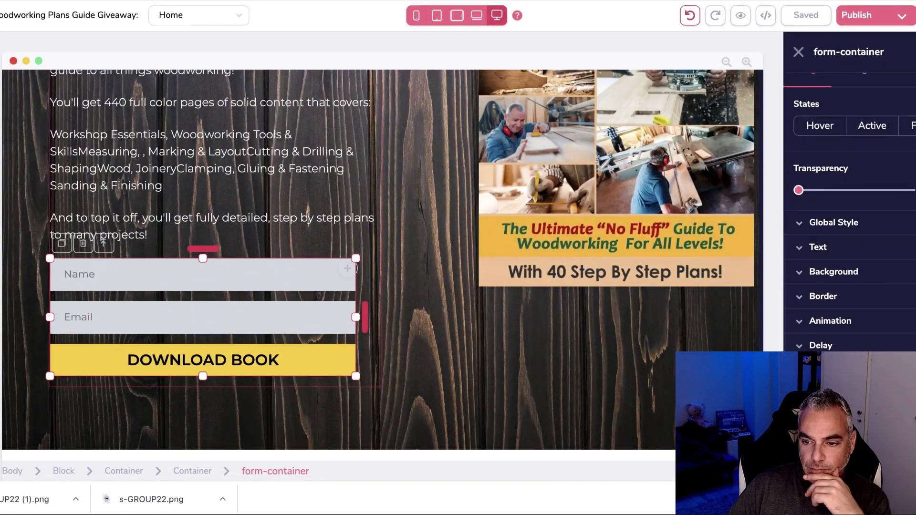
{"action": "left_click", "coordinate": [867, 297]}
{"action": "left_click_drag", "start_coordinate": [800, 353], "coordinate": [836, 353]}
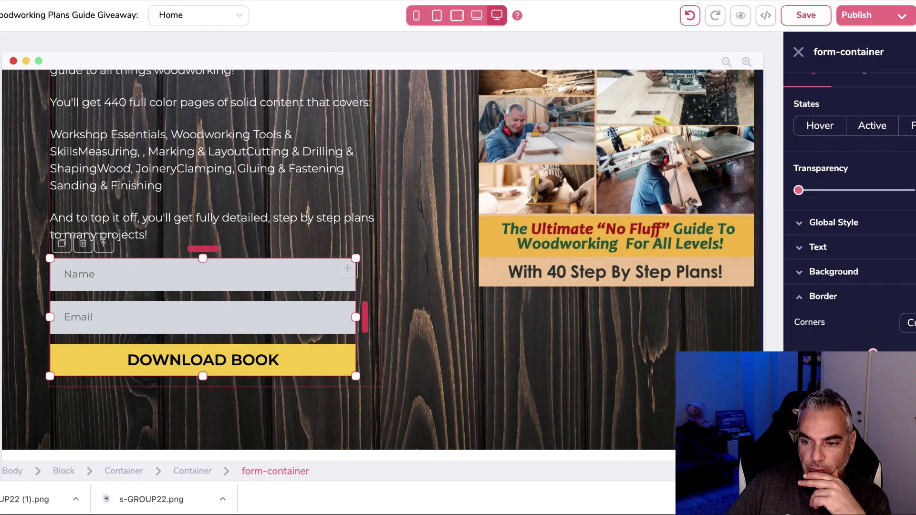
Select the opt-in form beside the tools collage further down the page.
{"action": "scroll", "coordinate": [851, 212], "scroll_direction": "down", "scroll_amount": 5}
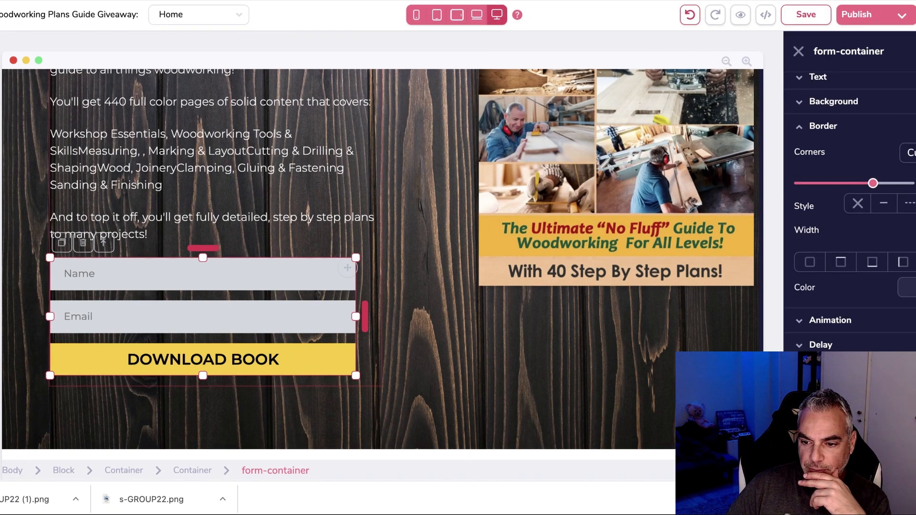
{"action": "scroll", "coordinate": [850, 212], "scroll_direction": "down", "scroll_amount": 4}
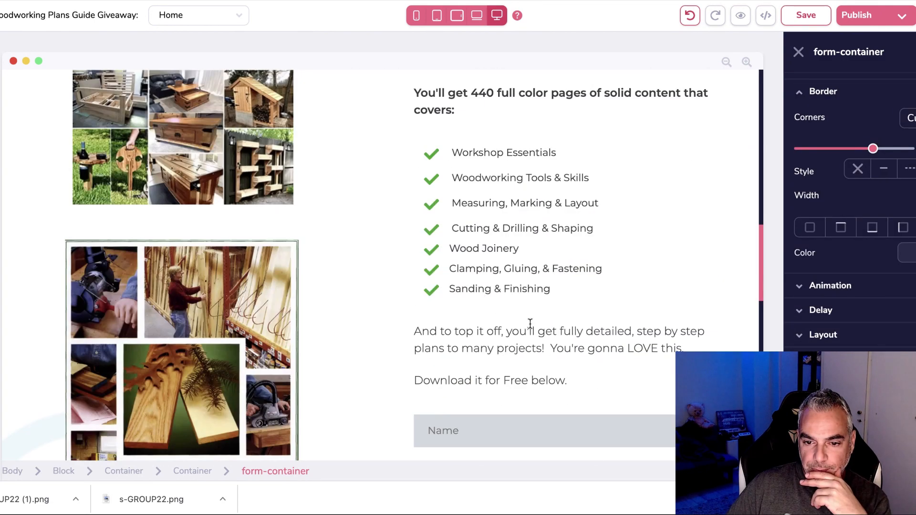
{"action": "scroll", "coordinate": [534, 335], "scroll_direction": "down", "scroll_amount": 3}
{"action": "left_click", "coordinate": [574, 300]}
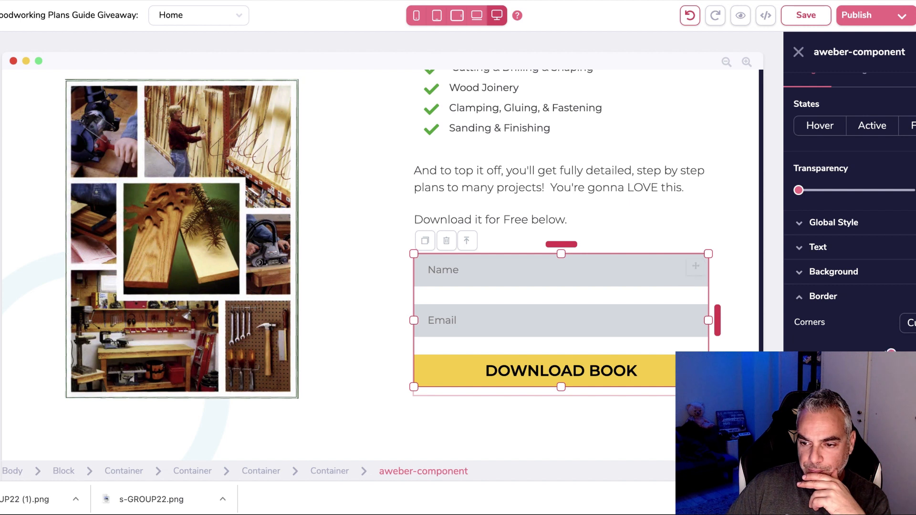
Apply the md shading to the selected opt-in form.
{"action": "scroll", "coordinate": [851, 201], "scroll_direction": "down", "scroll_amount": 4}
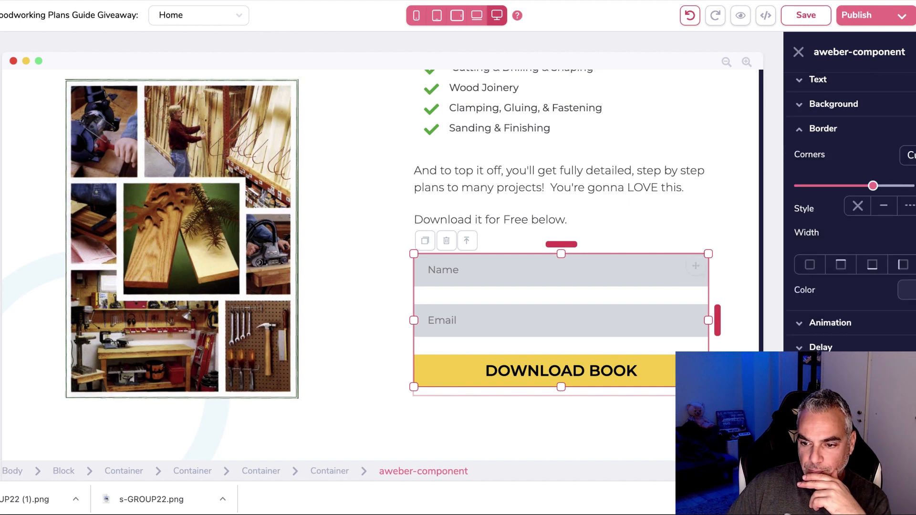
{"action": "scroll", "coordinate": [851, 215], "scroll_direction": "down", "scroll_amount": 4}
{"action": "left_click", "coordinate": [838, 269]}
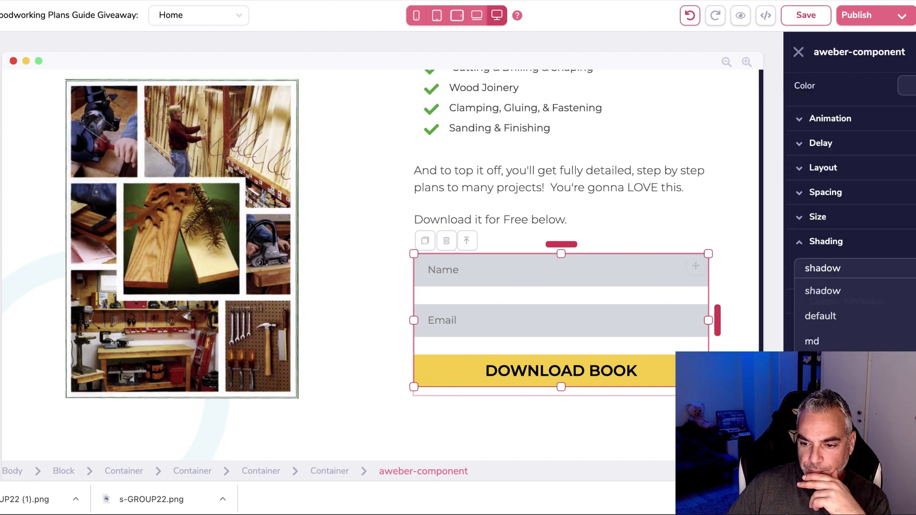
{"action": "left_click", "coordinate": [826, 342]}
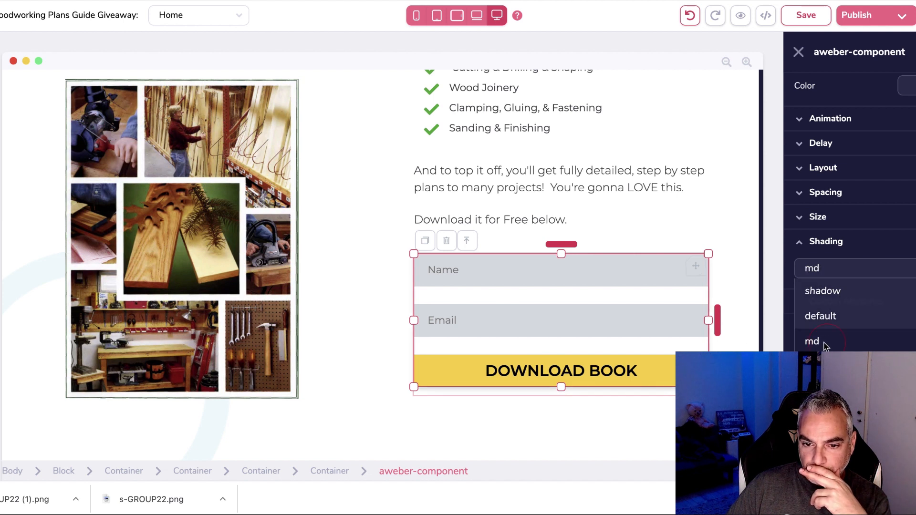
{"action": "left_click", "coordinate": [667, 402]}
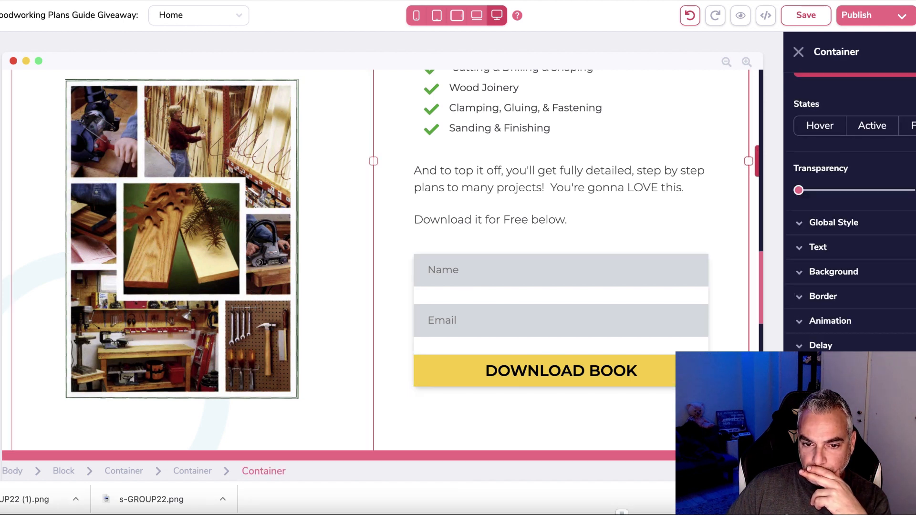
Check the shadowed form's settings and its DOWNLOAD BOOK button.
{"action": "left_click", "coordinate": [665, 304]}
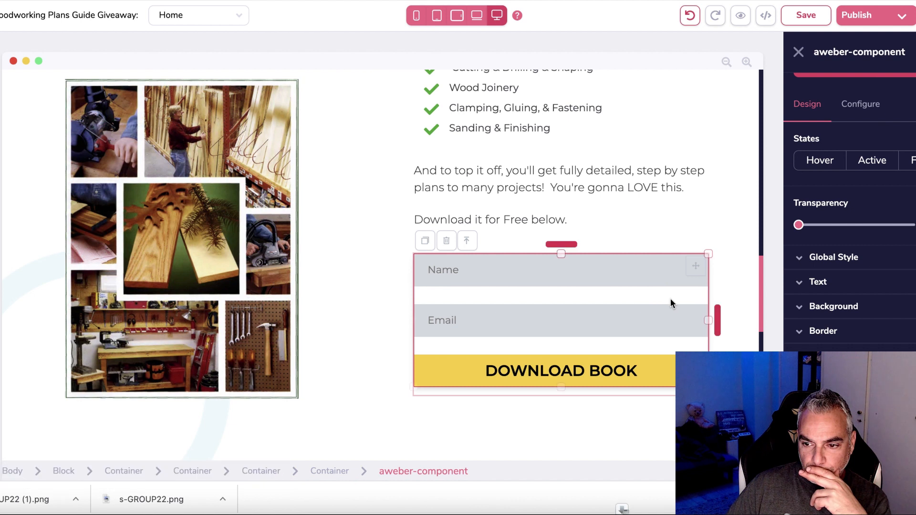
{"action": "scroll", "coordinate": [849, 215], "scroll_direction": "down", "scroll_amount": 2}
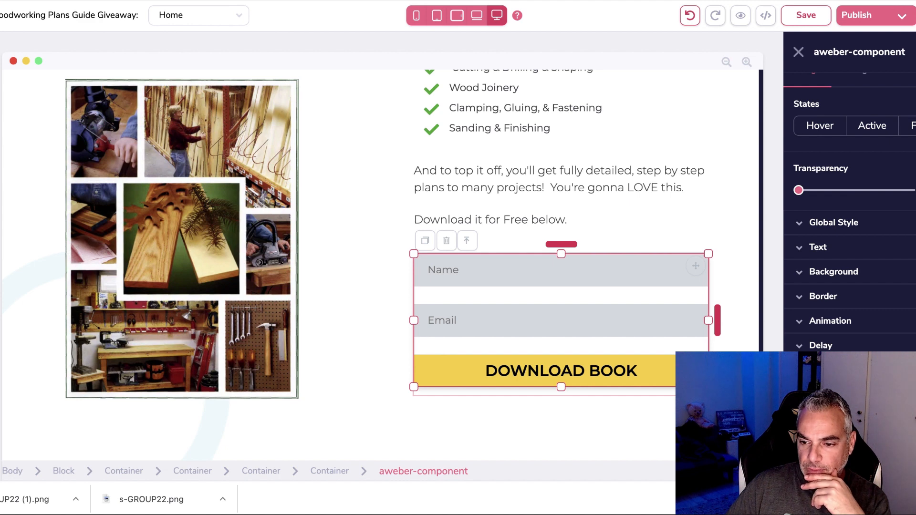
{"action": "scroll", "coordinate": [849, 210], "scroll_direction": "down", "scroll_amount": 2}
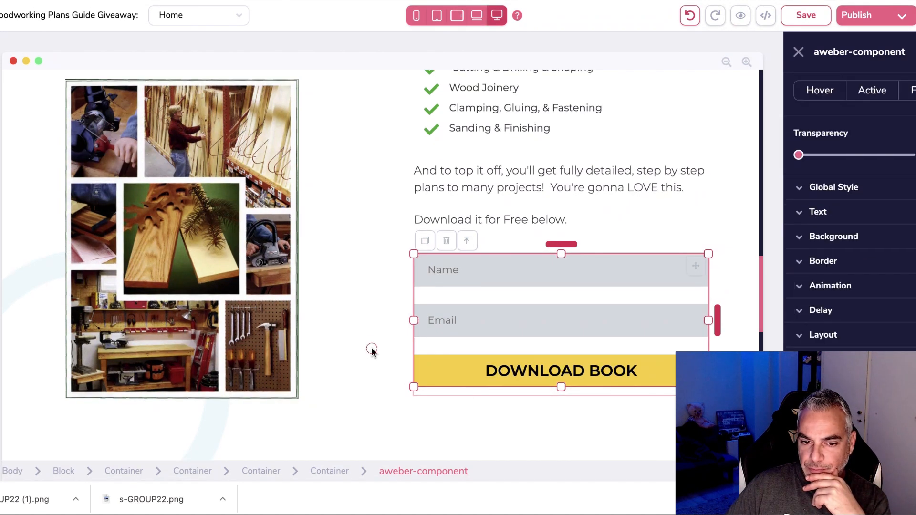
{"action": "left_click", "coordinate": [372, 352]}
{"action": "left_click", "coordinate": [576, 381]}
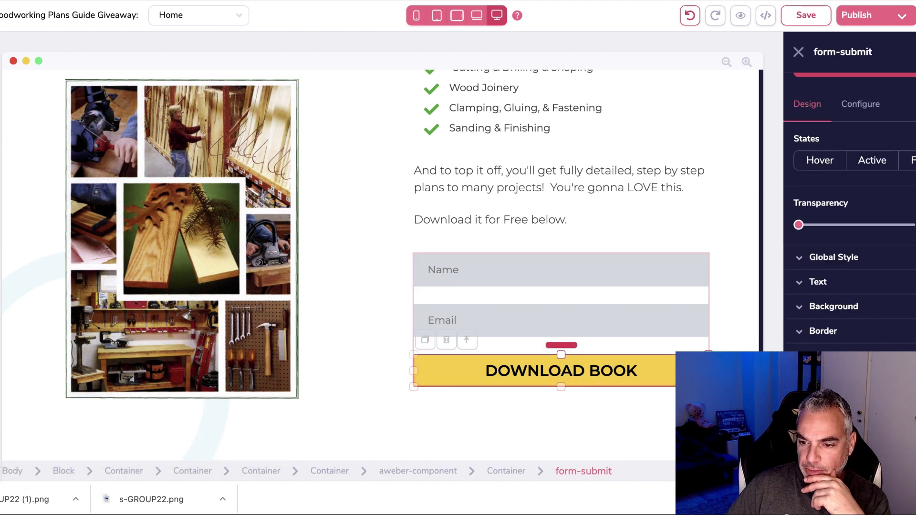
{"action": "scroll", "coordinate": [856, 308], "scroll_direction": "down", "scroll_amount": 2}
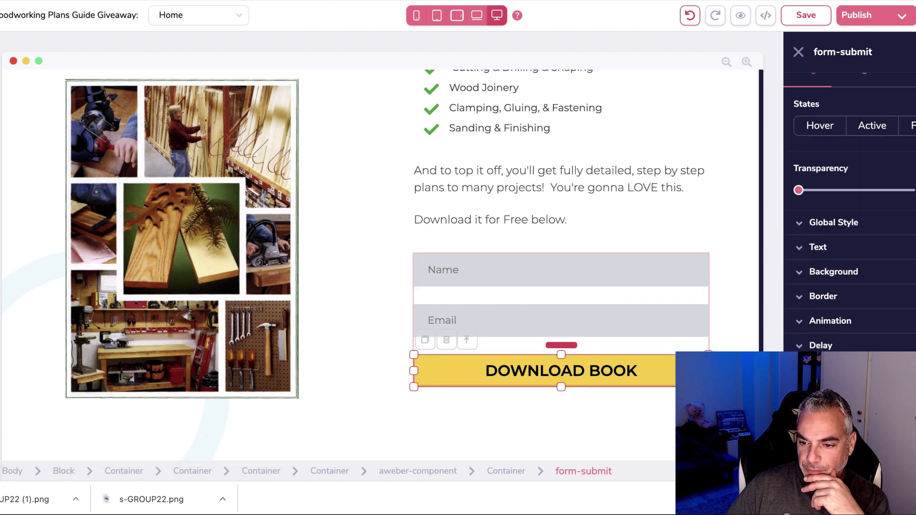
{"action": "scroll", "coordinate": [849, 210], "scroll_direction": "down", "scroll_amount": 6}
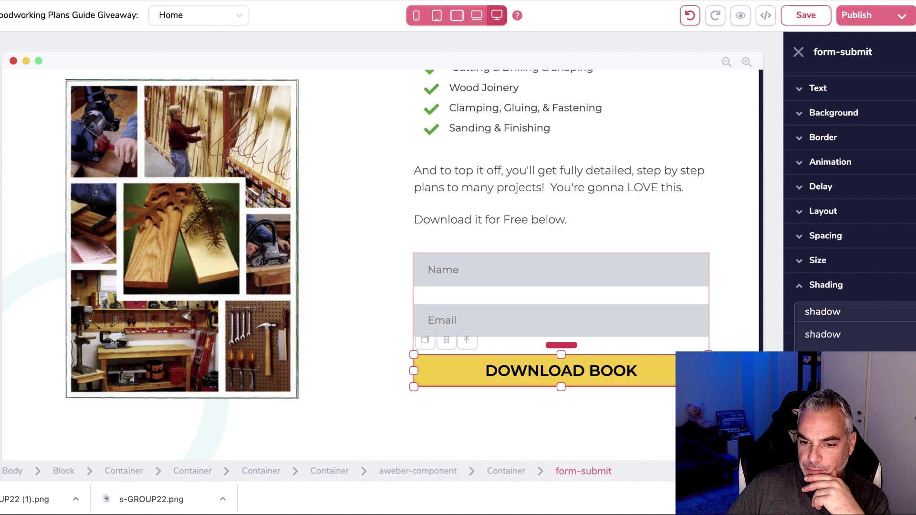
{"action": "left_click", "coordinate": [608, 408]}
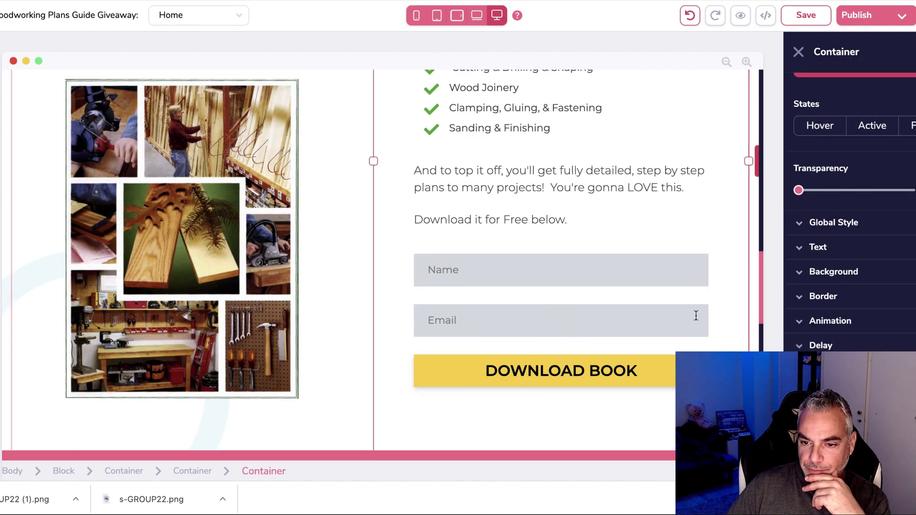
{"action": "scroll", "coordinate": [695, 317], "scroll_direction": "up", "scroll_amount": 10}
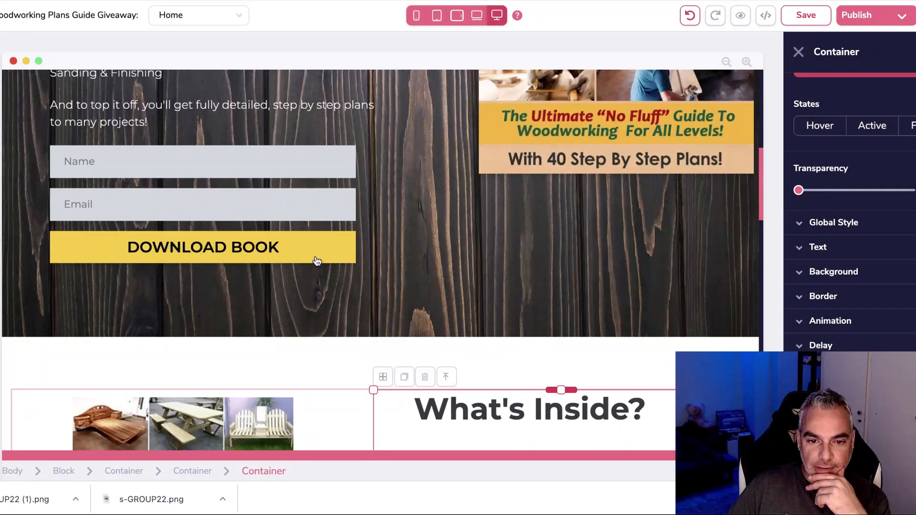
Give the bottom form's DOWNLOAD BOOK button the md shadow.
{"action": "scroll", "coordinate": [499, 368], "scroll_direction": "down", "scroll_amount": 15}
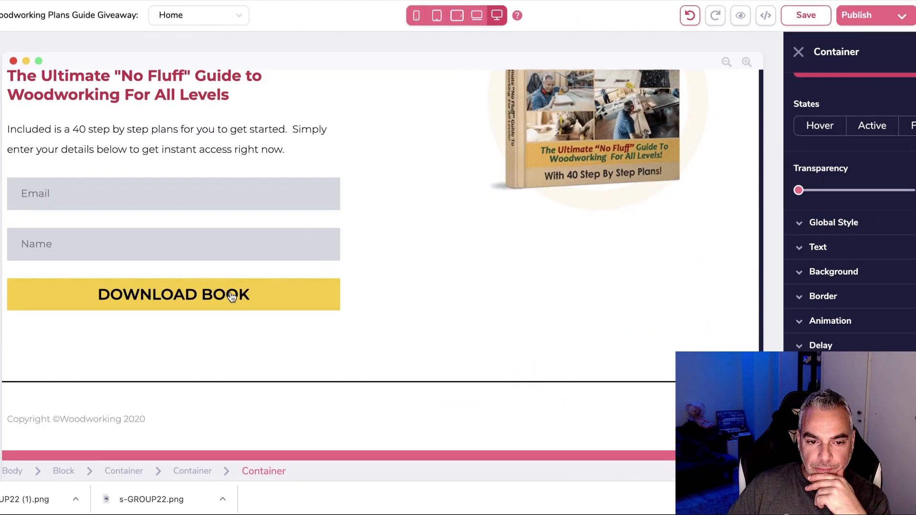
{"action": "left_click", "coordinate": [174, 294]}
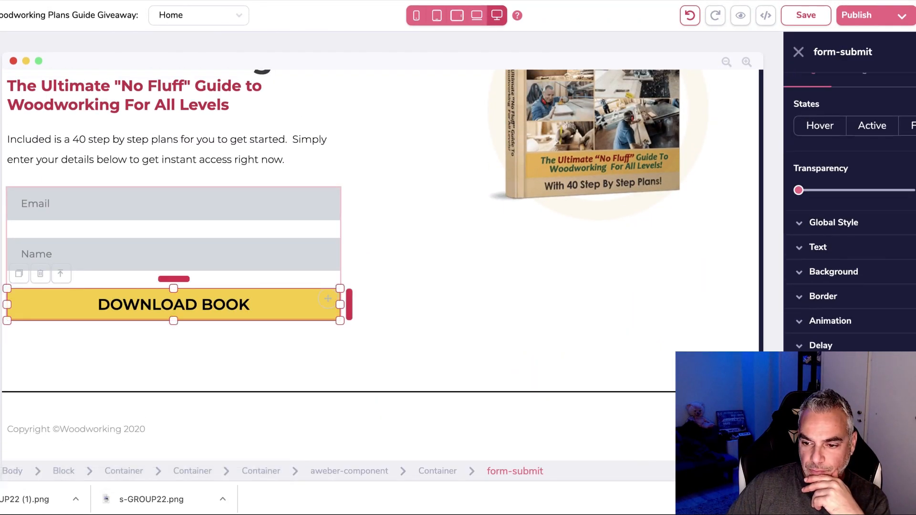
{"action": "scroll", "coordinate": [829, 350], "scroll_direction": "down", "scroll_amount": 5}
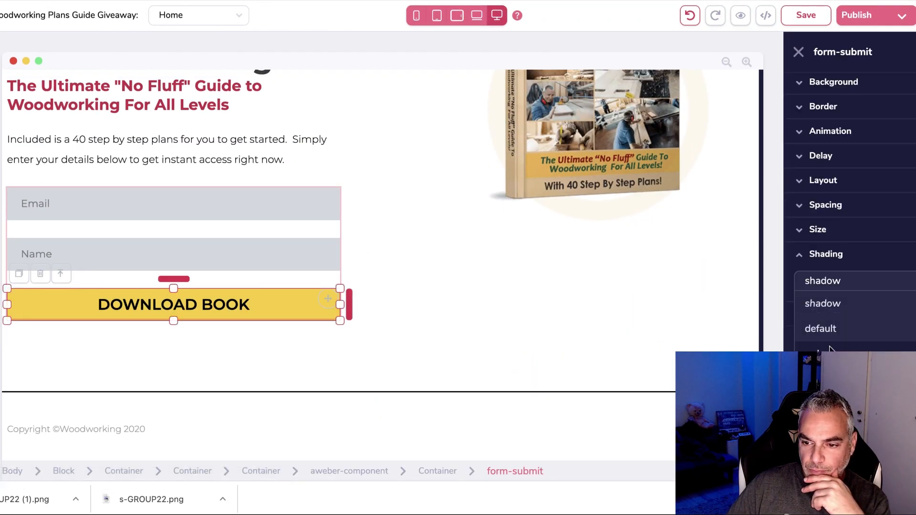
{"action": "left_click", "coordinate": [829, 351]}
{"action": "left_click", "coordinate": [470, 307]}
{"action": "scroll", "coordinate": [445, 311], "scroll_direction": "up", "scroll_amount": 2}
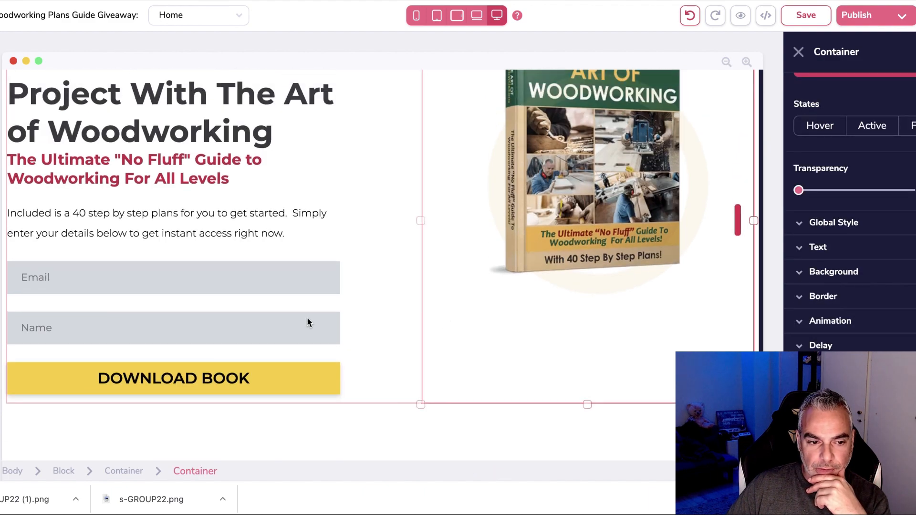
{"action": "scroll", "coordinate": [105, 316], "scroll_direction": "up", "scroll_amount": 8}
{"action": "scroll", "coordinate": [104, 316], "scroll_direction": "up", "scroll_amount": 15}
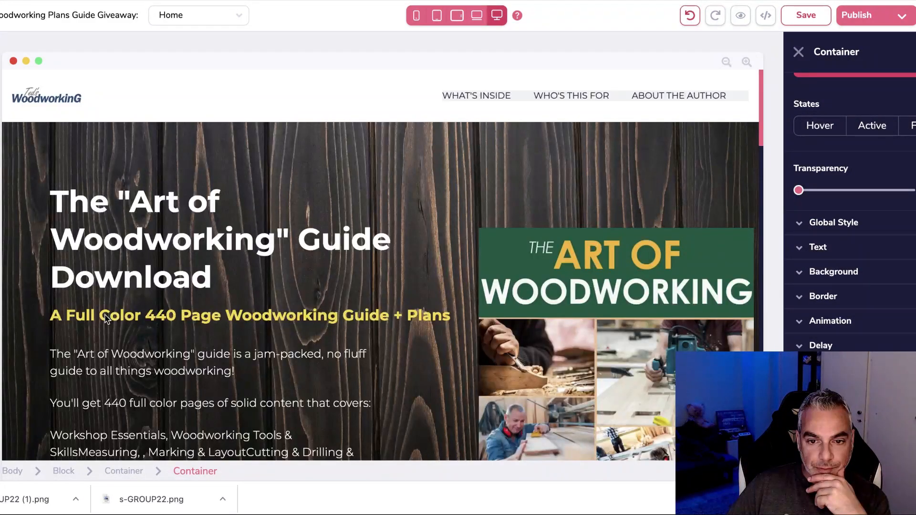
{"action": "scroll", "coordinate": [105, 315], "scroll_direction": "down", "scroll_amount": 10}
{"action": "scroll", "coordinate": [105, 314], "scroll_direction": "up", "scroll_amount": 10}
Save the landing page, bring up the publishing settings, and start a new browser tab.
{"action": "left_click", "coordinate": [805, 17]}
{"action": "left_click", "coordinate": [873, 18]}
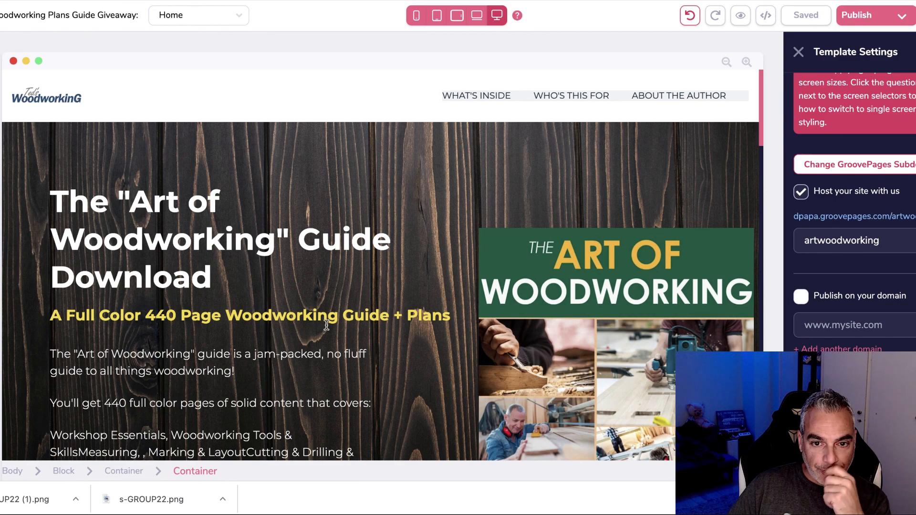
{"action": "scroll", "coordinate": [329, 327], "scroll_direction": "down", "scroll_amount": 20}
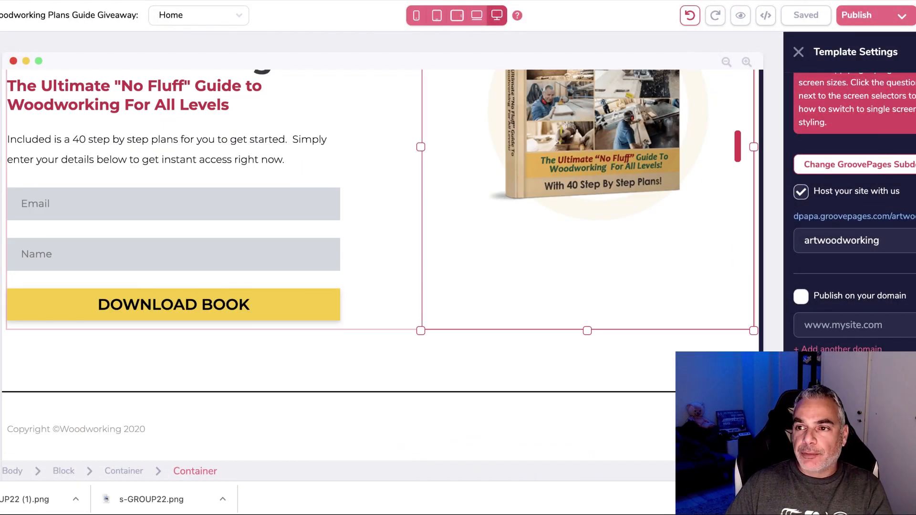
{"action": "key", "text": "super+t"}
Search Google for 'generate privacy policy' and open the privacypolicygenerator.info result.
{"action": "type", "text": "genera"}
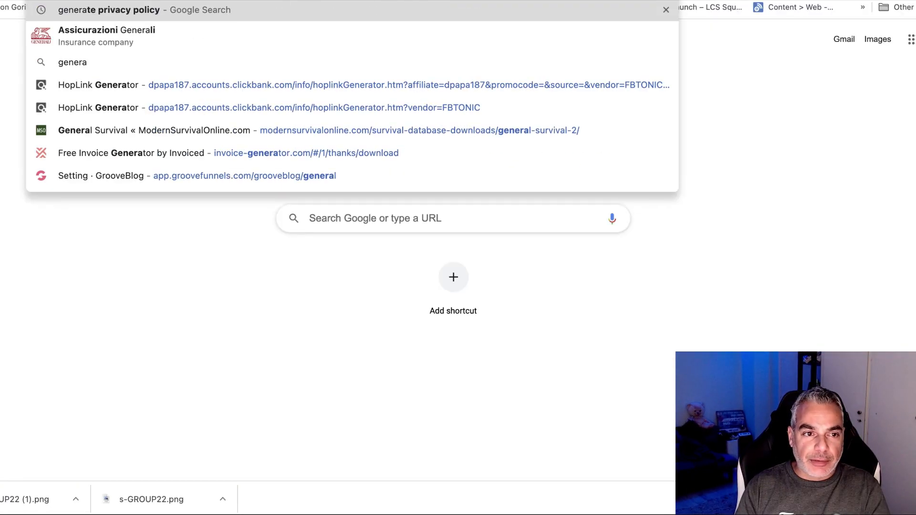
{"action": "key", "text": "Return"}
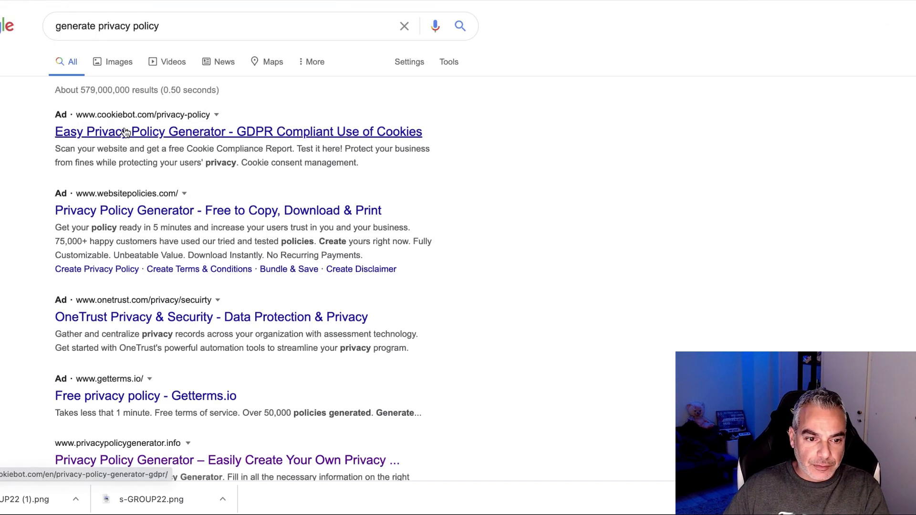
{"action": "scroll", "coordinate": [180, 440], "scroll_direction": "down", "scroll_amount": 3}
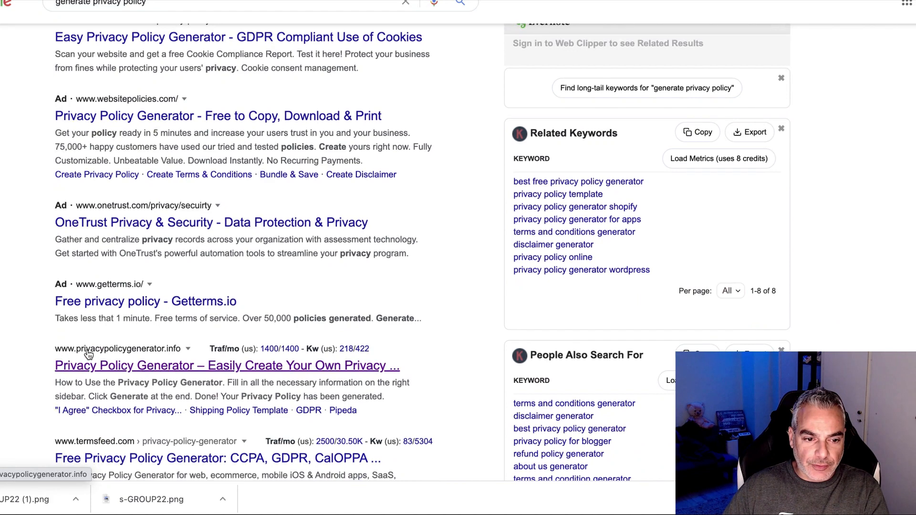
{"action": "left_click", "coordinate": [115, 323]}
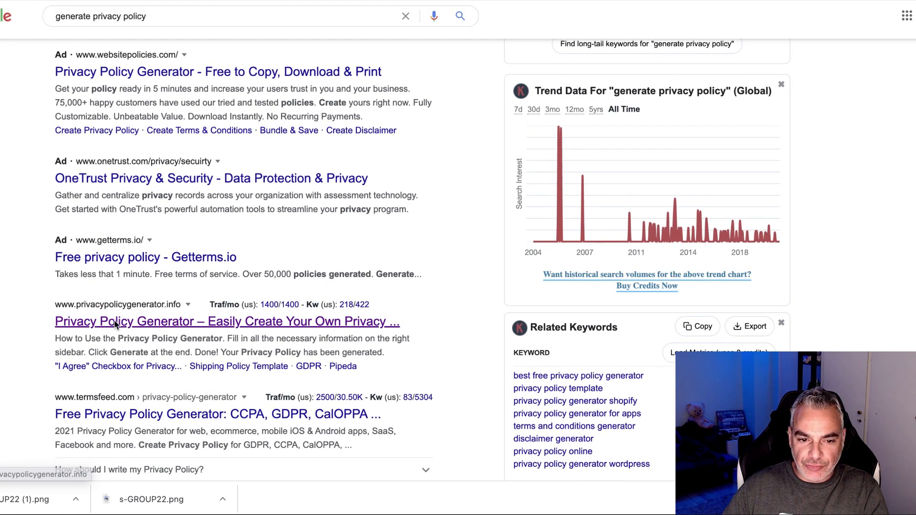
{"action": "left_click", "coordinate": [709, 170]}
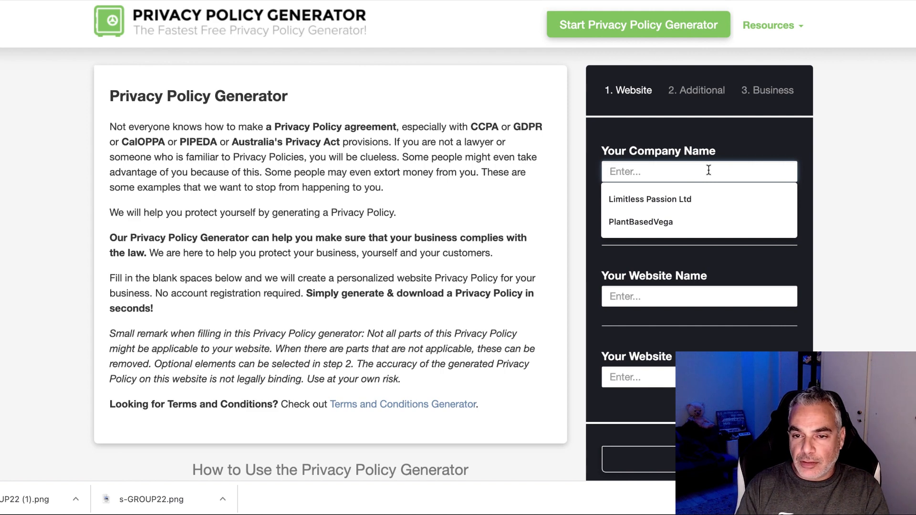
Enter Woodworking as both the company name and website name.
{"action": "type", "text": "Woodworking"}
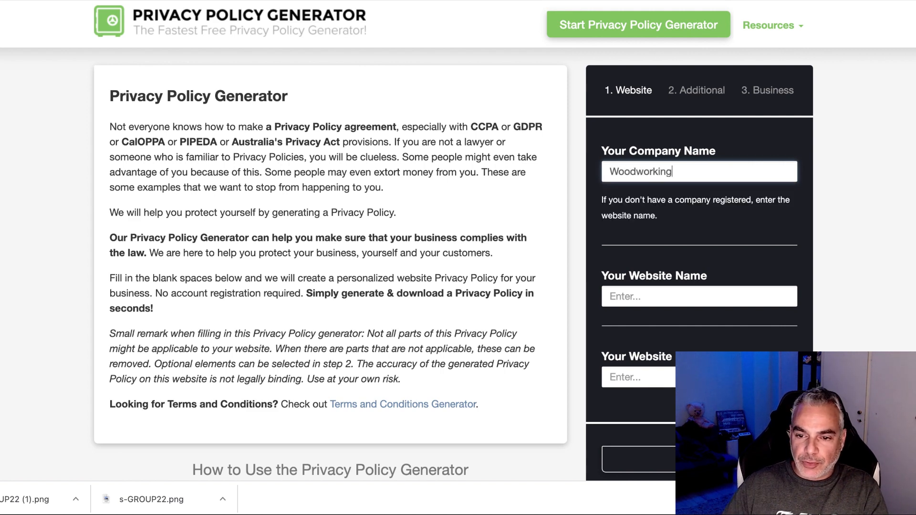
{"action": "scroll", "coordinate": [668, 239], "scroll_direction": "down", "scroll_amount": 2}
{"action": "left_click", "coordinate": [667, 234]}
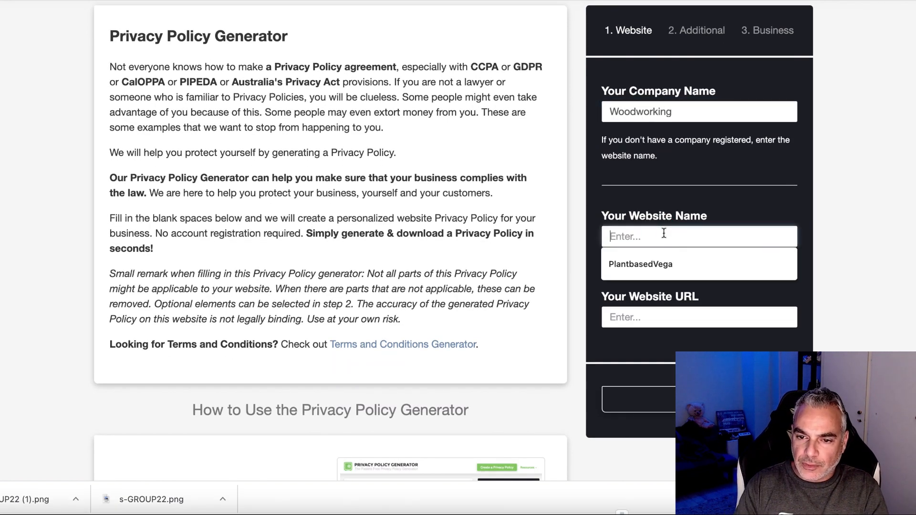
{"action": "type", "text": "Woodworking"}
{"action": "left_click", "coordinate": [664, 319]}
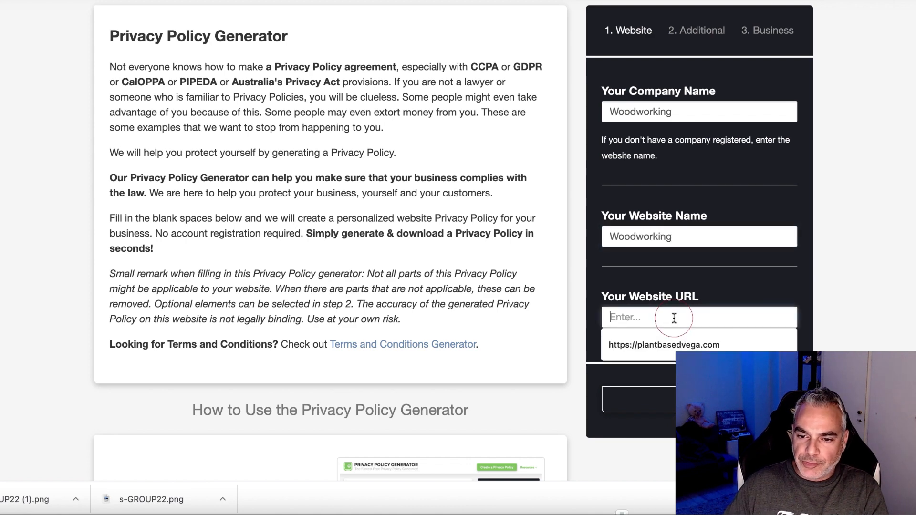
{"action": "key", "text": "super+v"}
{"action": "key", "text": "super+z"}
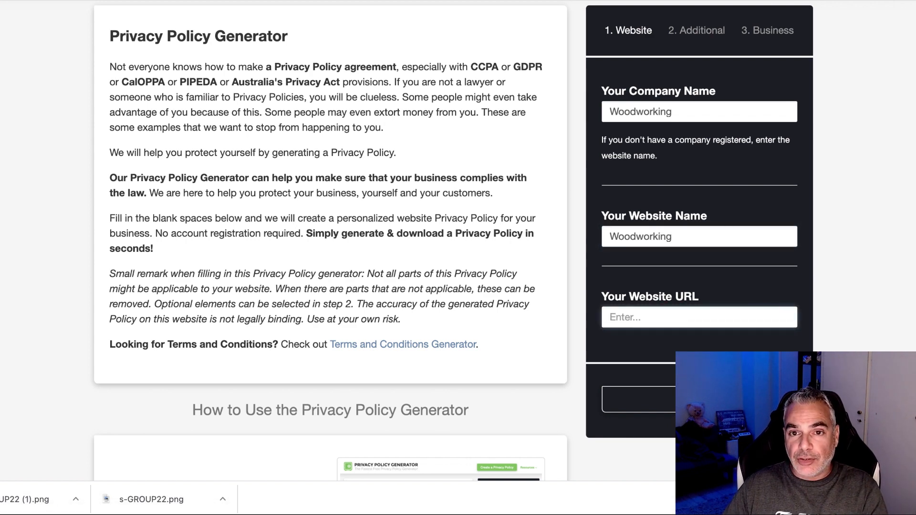
Copy the live artwoodworking GroovePages link and paste it as the Website URL.
{"action": "key", "text": "ctrl+shift+Tab"}
{"action": "right_click", "coordinate": [890, 217]}
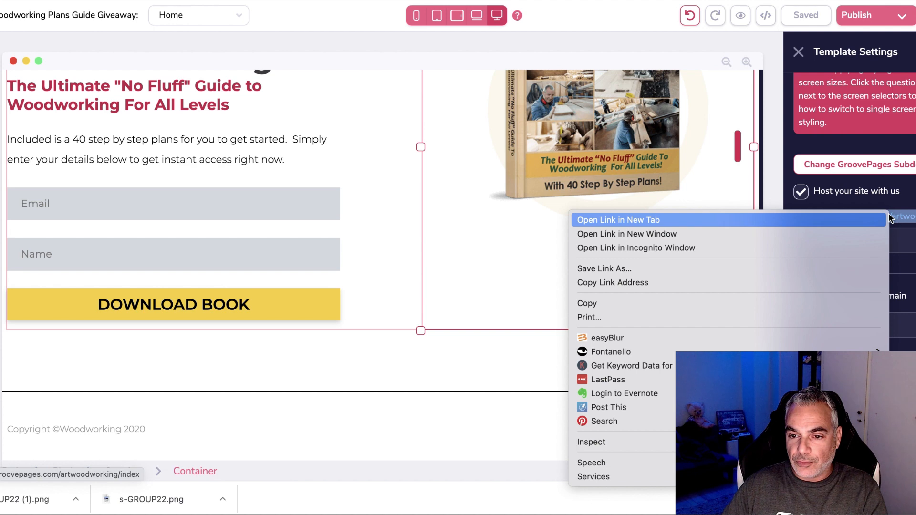
{"action": "left_click", "coordinate": [730, 282]}
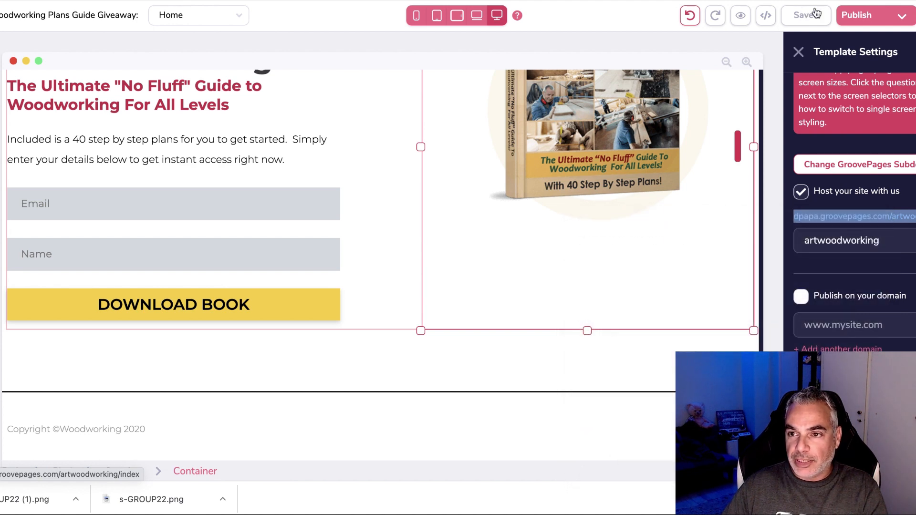
{"action": "key", "text": "ctrl+Tab"}
{"action": "key", "text": "ctrl+Tab"}
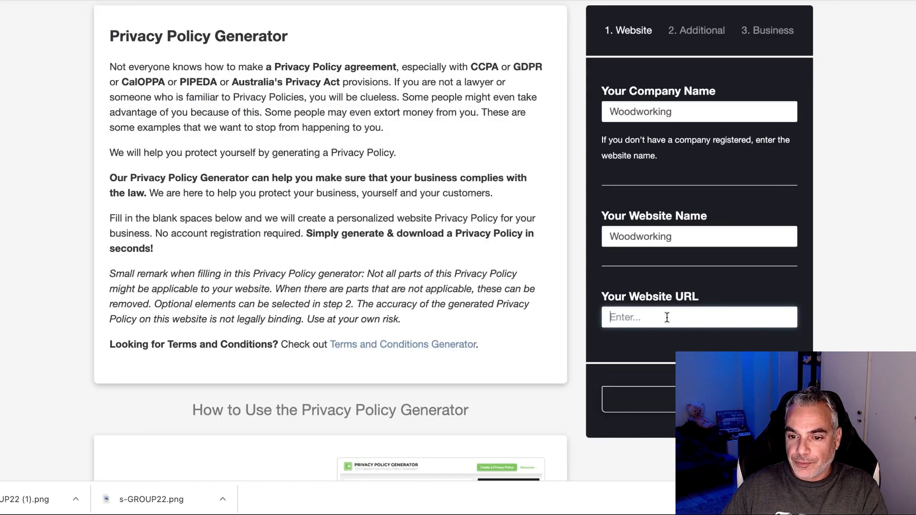
{"action": "key", "text": "super+v"}
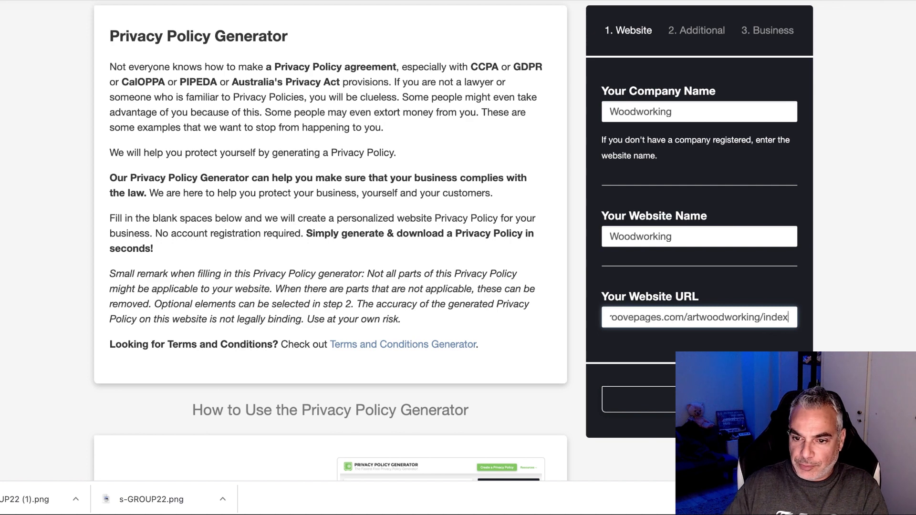
{"action": "left_click", "coordinate": [662, 401]}
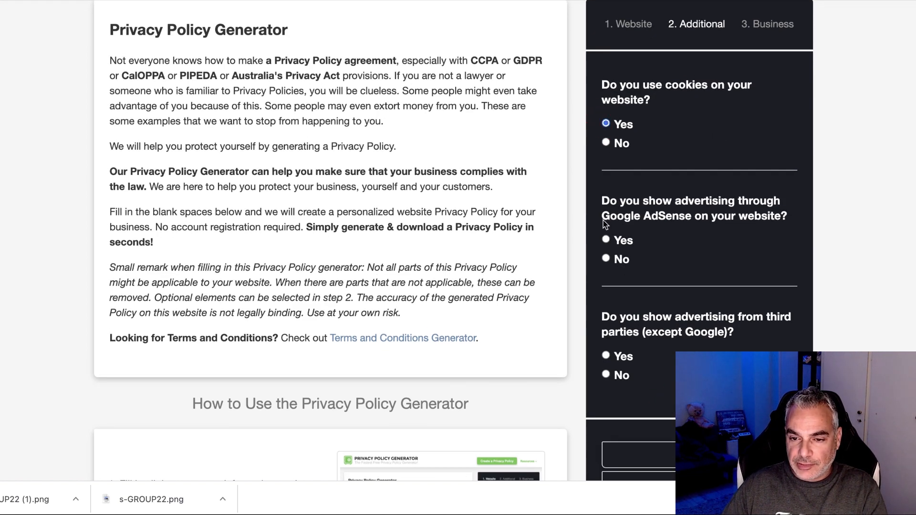
Answer Yes to the Google AdSense and third-party advertising questions.
{"action": "left_click", "coordinate": [606, 240]}
{"action": "scroll", "coordinate": [606, 248], "scroll_direction": "down", "scroll_amount": 3}
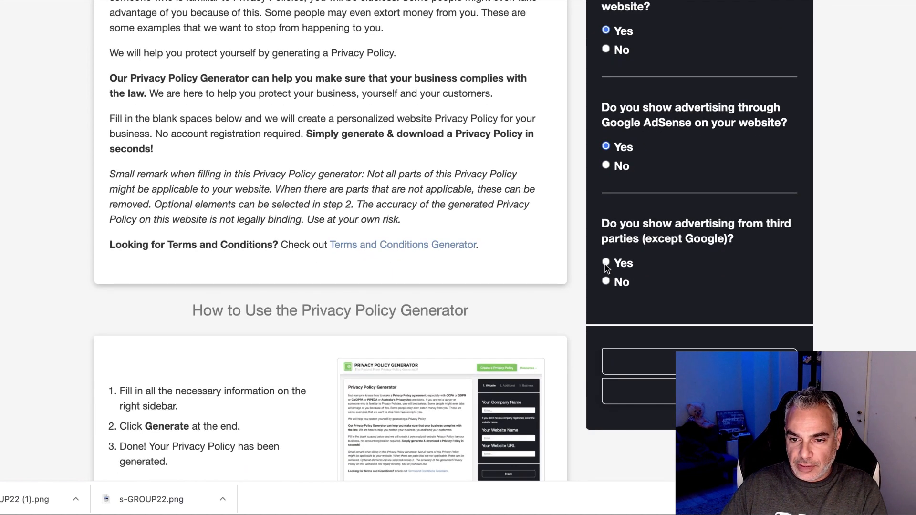
{"action": "left_click", "coordinate": [605, 262]}
{"action": "left_click", "coordinate": [704, 388]}
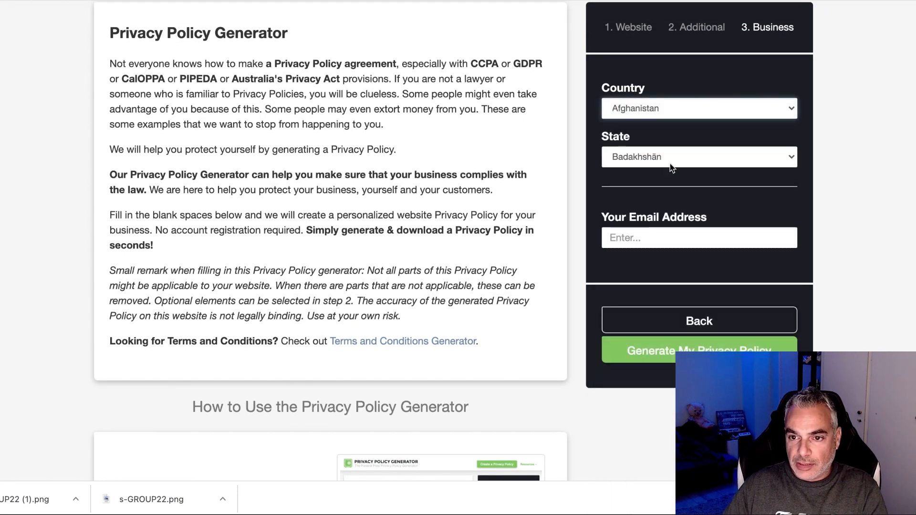
Set the business country to United States, state to New York, and enter the contact e-mail.
{"action": "left_click", "coordinate": [688, 111]}
{"action": "type", "text": "us"}
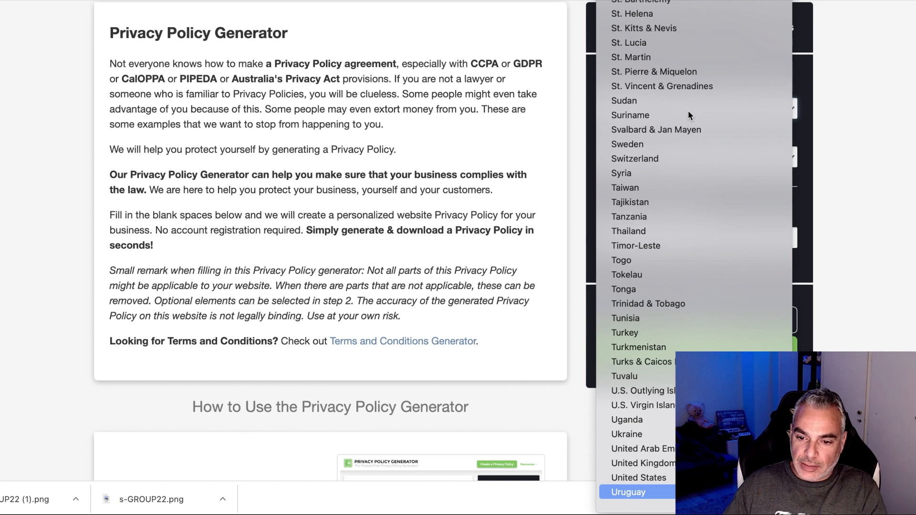
{"action": "left_click", "coordinate": [667, 492]}
{"action": "left_click", "coordinate": [702, 113]}
{"action": "key", "text": "n"}
{"action": "left_click", "coordinate": [680, 93]}
{"action": "left_click", "coordinate": [669, 237]}
{"action": "type", "text": "dpa"}
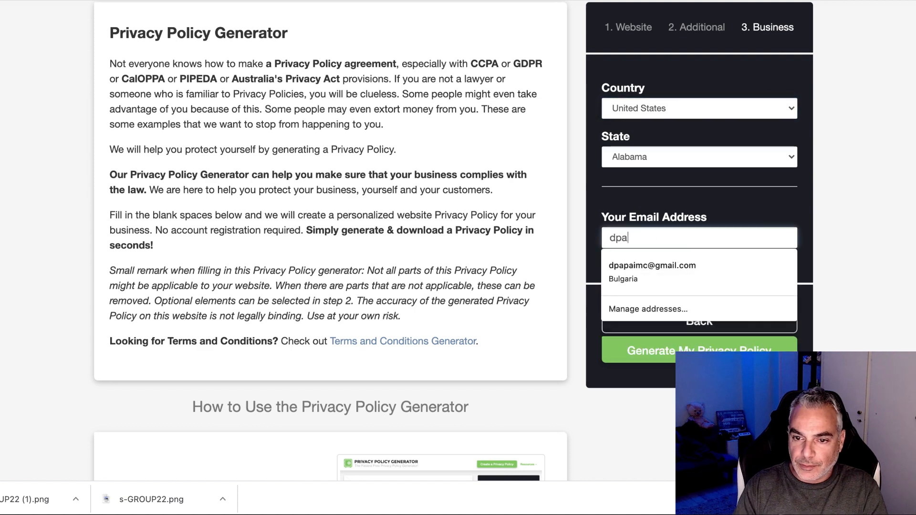
{"action": "left_click", "coordinate": [706, 152]}
{"action": "key", "text": "n"}
{"action": "key", "text": "e"}
{"action": "key", "text": "w"}
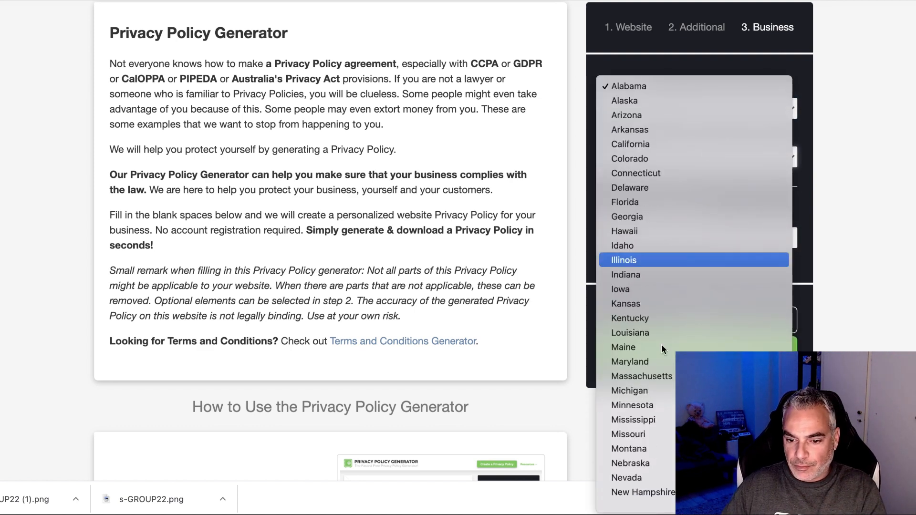
{"action": "left_click", "coordinate": [668, 396]}
Generate the privacy policy and copy its HTML to the clipboard.
{"action": "left_click", "coordinate": [694, 351]}
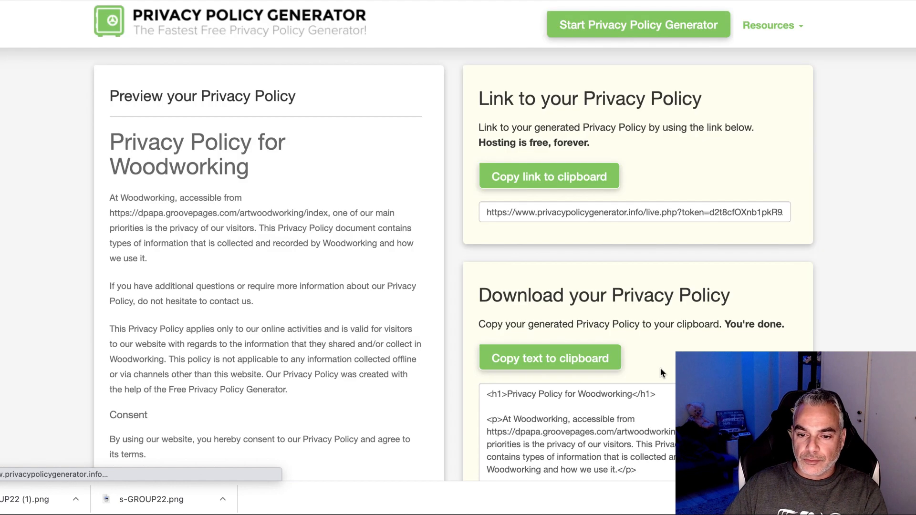
{"action": "scroll", "coordinate": [660, 367], "scroll_direction": "down", "scroll_amount": 5}
{"action": "left_click", "coordinate": [518, 219]}
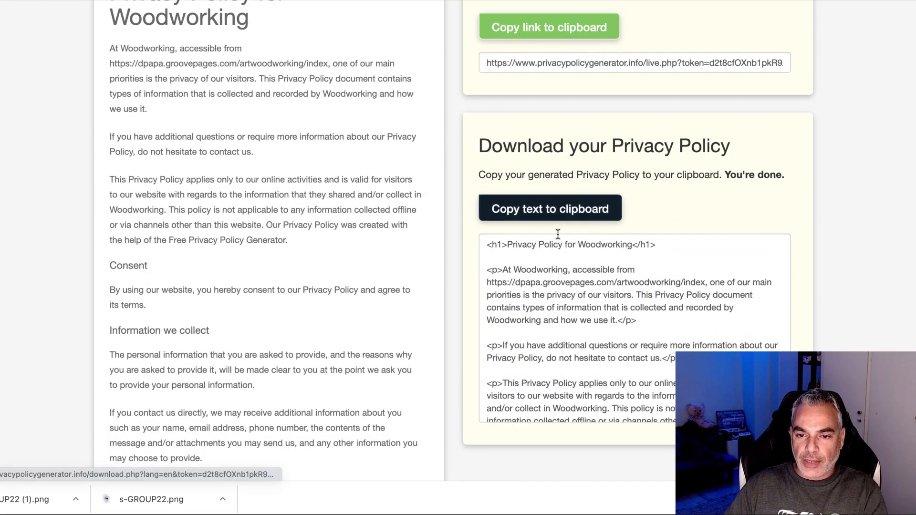
{"action": "left_click_drag", "start_coordinate": [487, 249], "coordinate": [596, 496]}
{"action": "scroll", "coordinate": [590, 269], "scroll_direction": "up", "scroll_amount": 12}
{"action": "scroll", "coordinate": [589, 273], "scroll_direction": "up", "scroll_amount": 8}
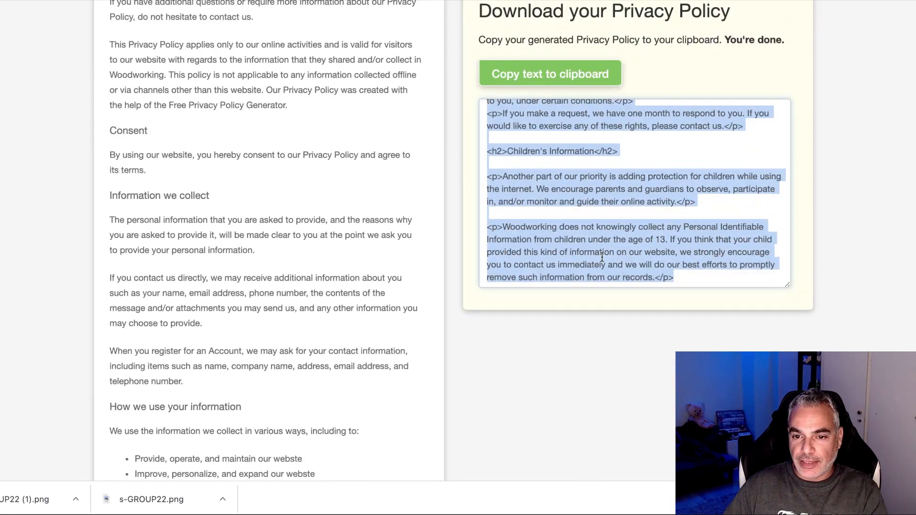
{"action": "left_click", "coordinate": [580, 77]}
{"action": "left_click", "coordinate": [382, 1]}
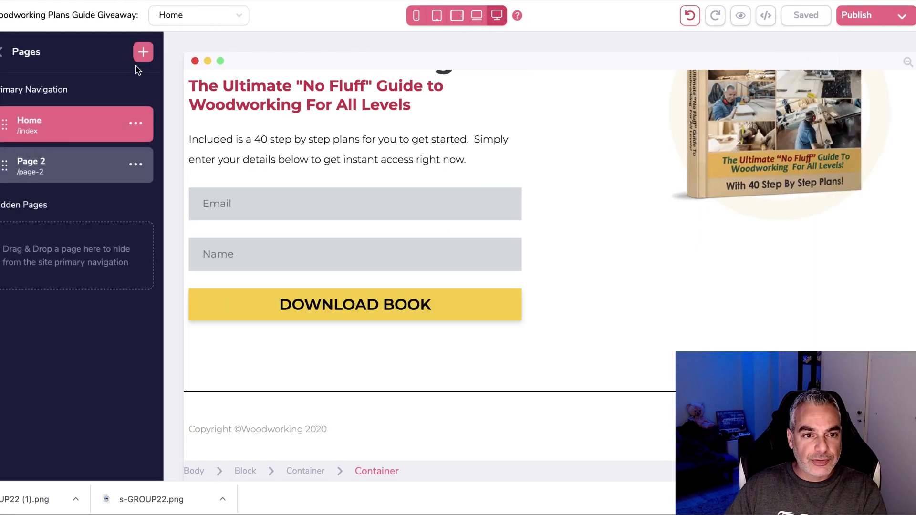
Create a blank-template Page 3 and place an empty container on it.
{"action": "left_click", "coordinate": [142, 50]}
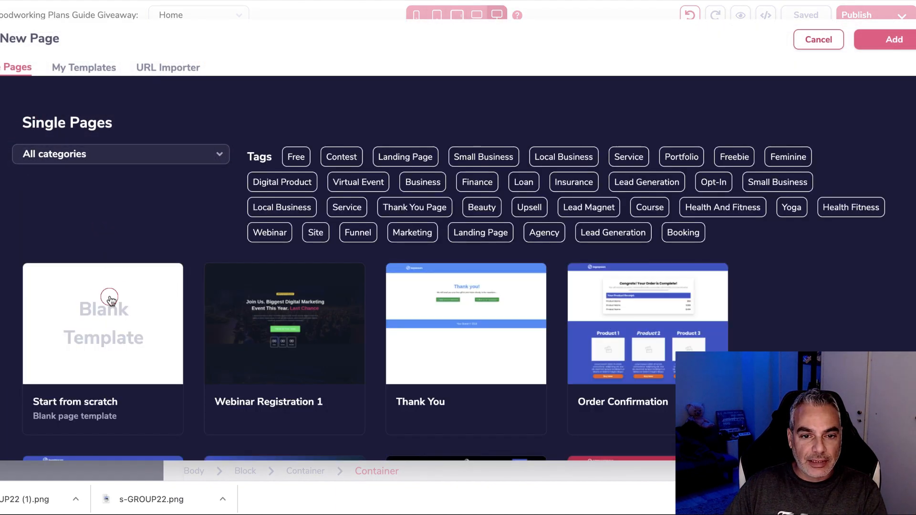
{"action": "double_click", "coordinate": [110, 297]}
{"action": "left_click", "coordinate": [1, 102]}
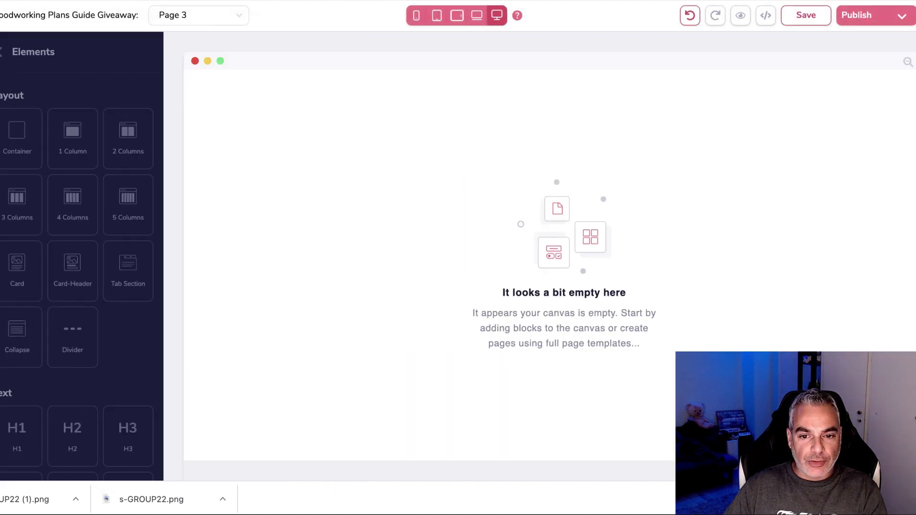
{"action": "left_click", "coordinate": [18, 136]}
{"action": "left_click_drag", "start_coordinate": [563, 213], "coordinate": [506, 165]}
{"action": "left_click", "coordinate": [331, 94]}
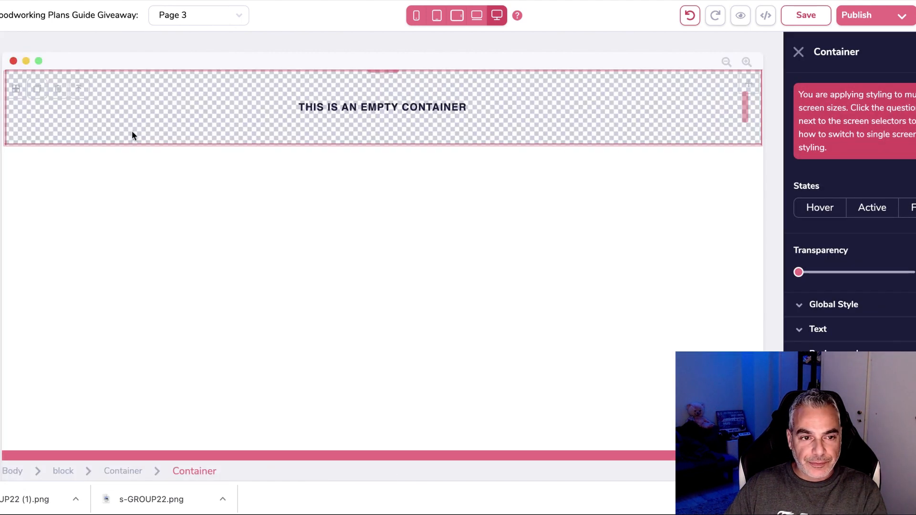
Drop a Code Embed element from Others into the container.
{"action": "left_click", "coordinate": [4, 108]}
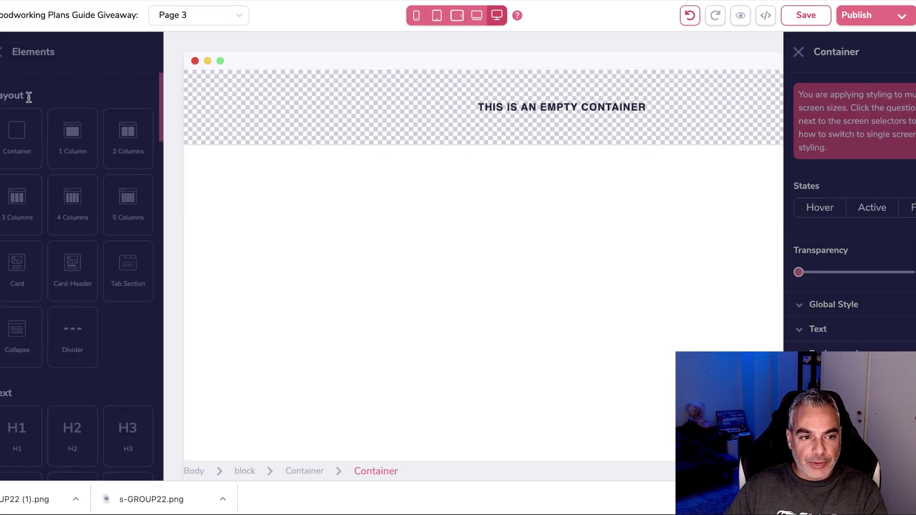
{"action": "scroll", "coordinate": [74, 399], "scroll_direction": "down", "scroll_amount": 15}
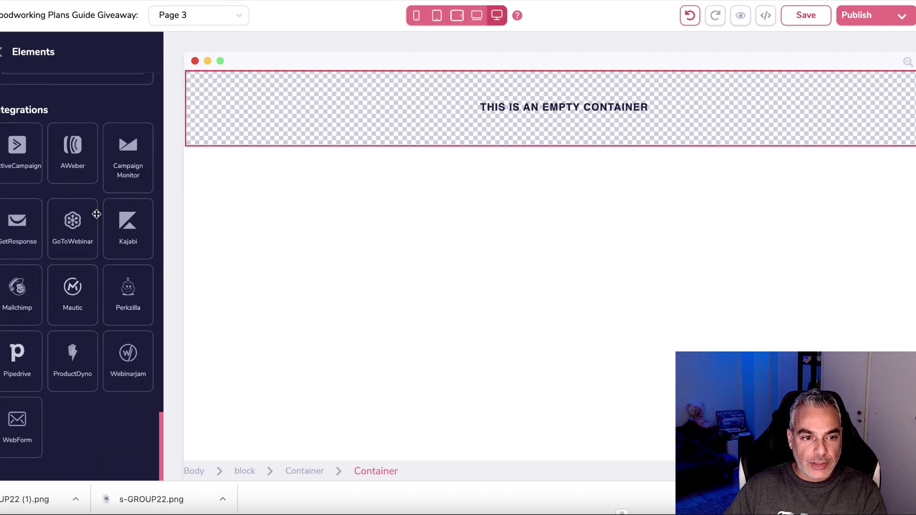
{"action": "scroll", "coordinate": [87, 181], "scroll_direction": "up", "scroll_amount": 10}
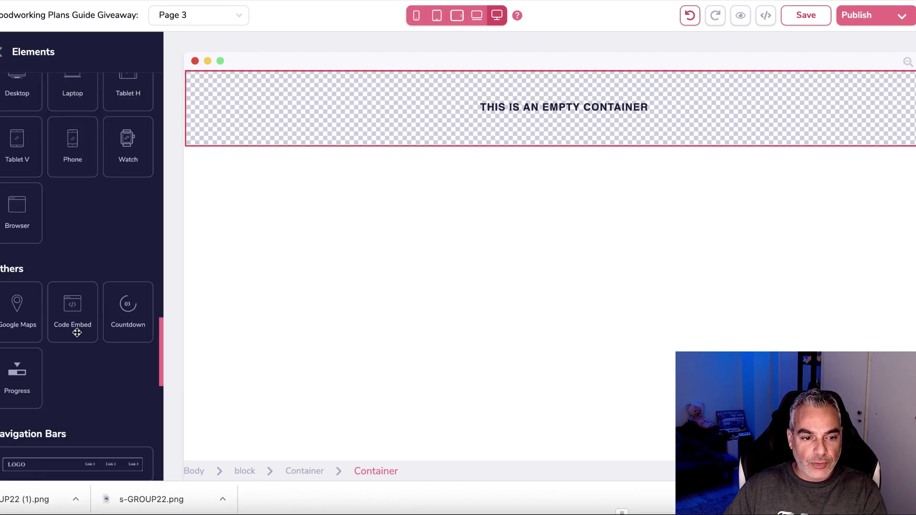
{"action": "left_click_drag", "start_coordinate": [80, 295], "coordinate": [373, 90]}
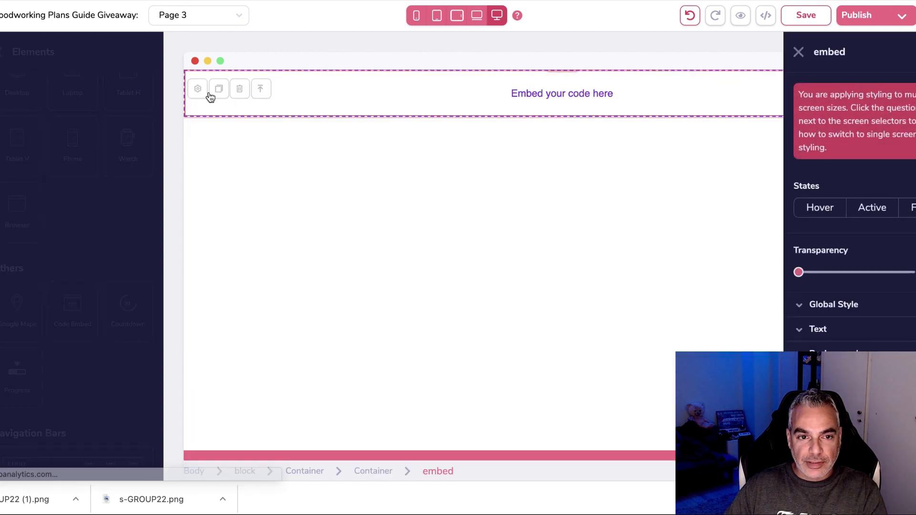
Paste the privacy policy HTML into the embed's source code and save it.
{"action": "left_click", "coordinate": [27, 90]}
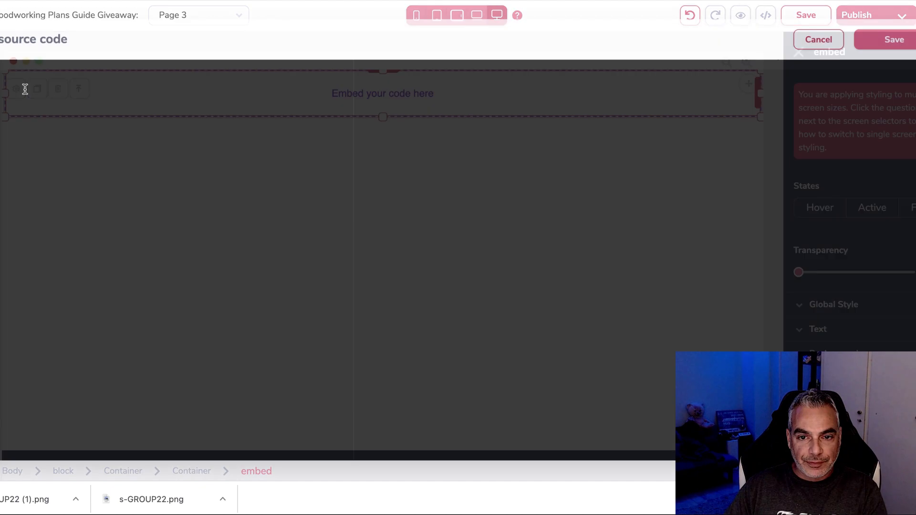
{"action": "key", "text": "super+v"}
{"action": "left_click", "coordinate": [892, 40]}
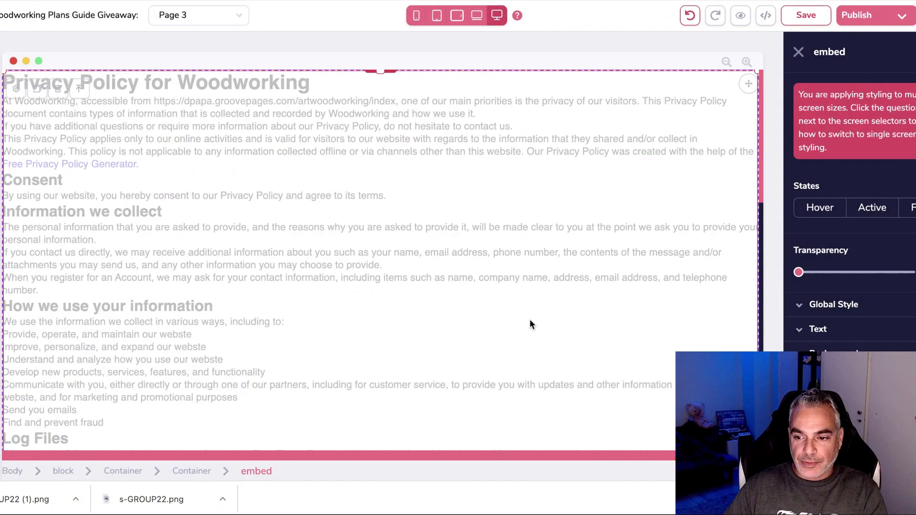
Centre-align the embed's text, save Page 3, and bring up the publish options.
{"action": "left_click", "coordinate": [876, 328]}
{"action": "scroll", "coordinate": [876, 330], "scroll_direction": "down", "scroll_amount": 2}
{"action": "left_click", "coordinate": [853, 354]}
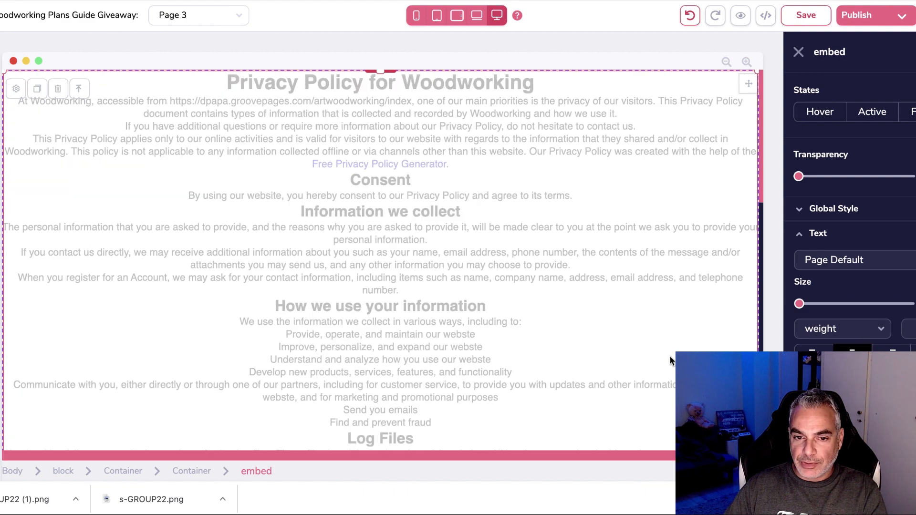
{"action": "scroll", "coordinate": [672, 358], "scroll_direction": "down", "scroll_amount": 3}
{"action": "scroll", "coordinate": [675, 361], "scroll_direction": "down", "scroll_amount": 10}
{"action": "scroll", "coordinate": [674, 361], "scroll_direction": "up", "scroll_amount": 13}
{"action": "left_click", "coordinate": [813, 16]}
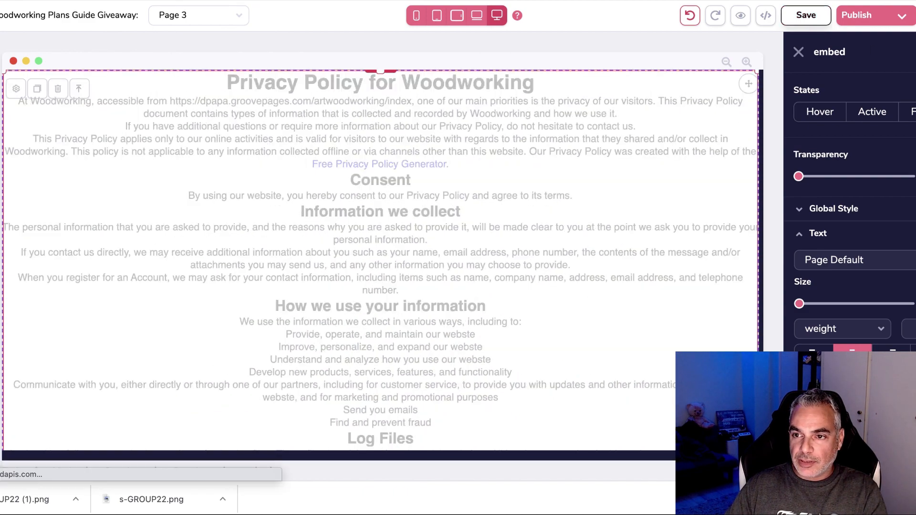
{"action": "left_click", "coordinate": [901, 19]}
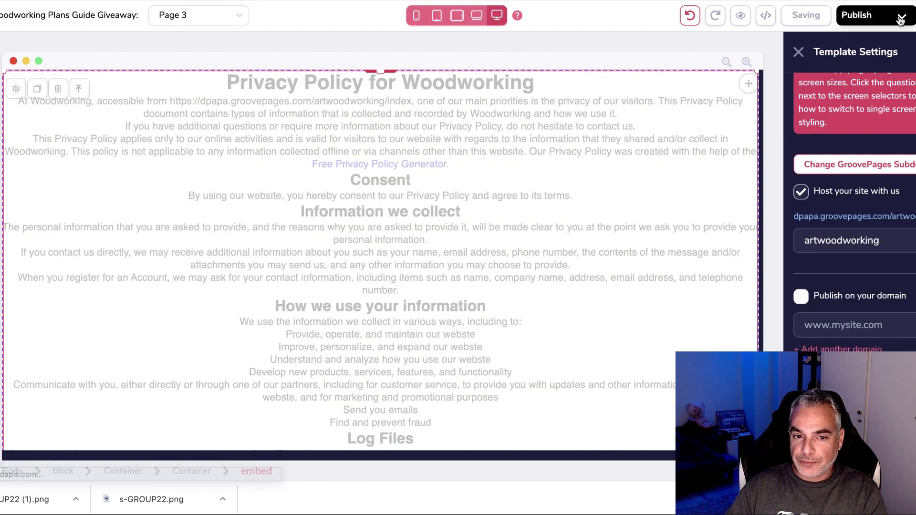
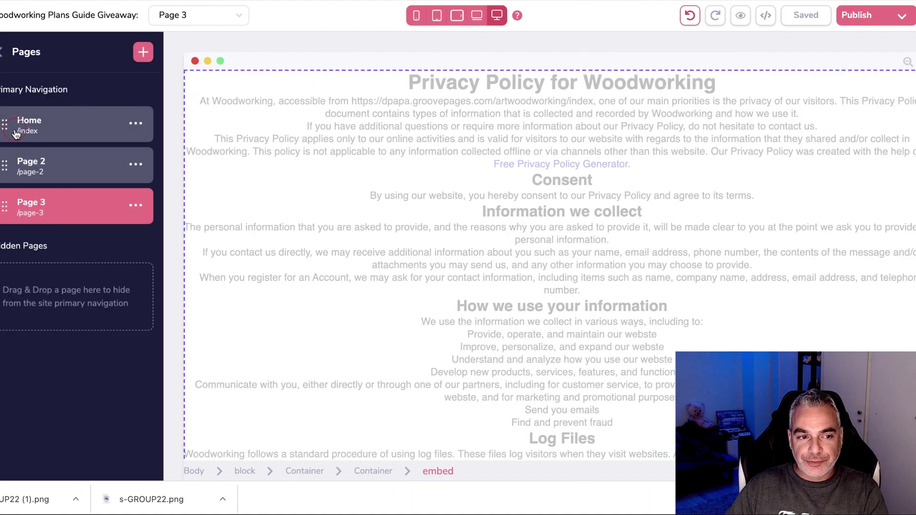
Switch to the Home page and widen the footer copyright text so the full line shows.
{"action": "left_click", "coordinate": [16, 132]}
{"action": "scroll", "coordinate": [524, 368], "scroll_direction": "down", "scroll_amount": 15}
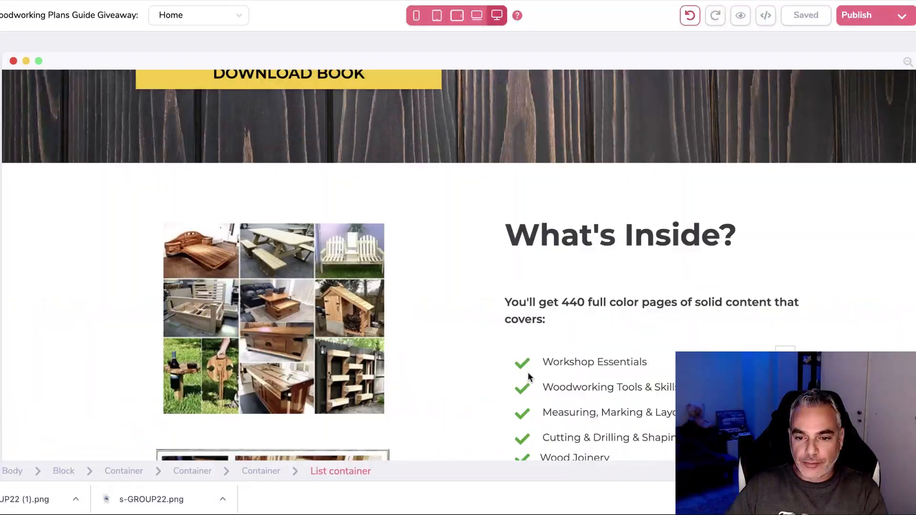
{"action": "left_click", "coordinate": [197, 432]}
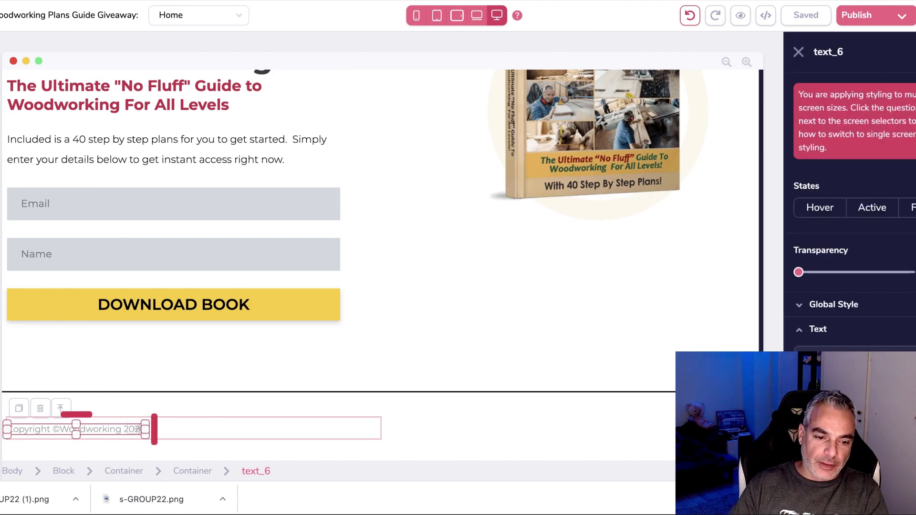
{"action": "left_click_drag", "start_coordinate": [139, 430], "coordinate": [310, 429]}
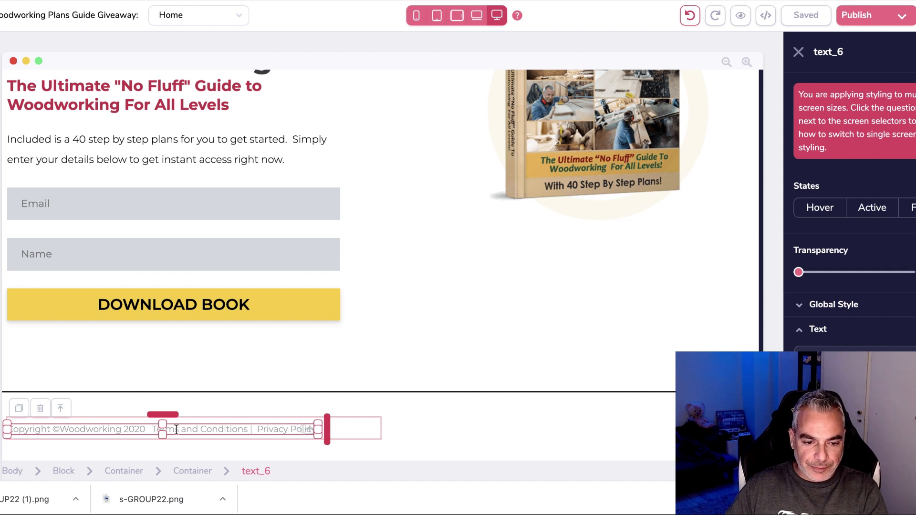
Highlight the 'Terms and Conditions | Privacy Policy' words in the footer copyright text.
{"action": "left_click_drag", "start_coordinate": [153, 429], "coordinate": [313, 439]}
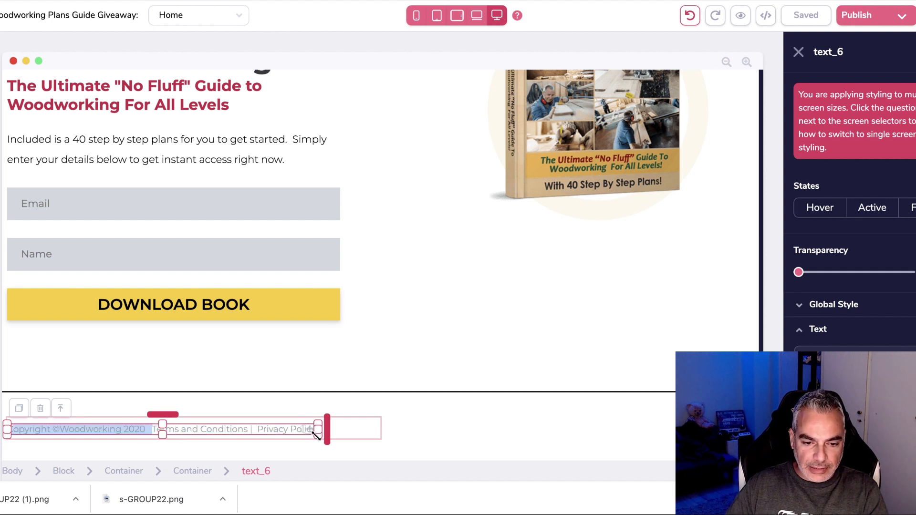
{"action": "left_click", "coordinate": [312, 439]}
{"action": "left_click_drag", "start_coordinate": [152, 430], "coordinate": [328, 429]}
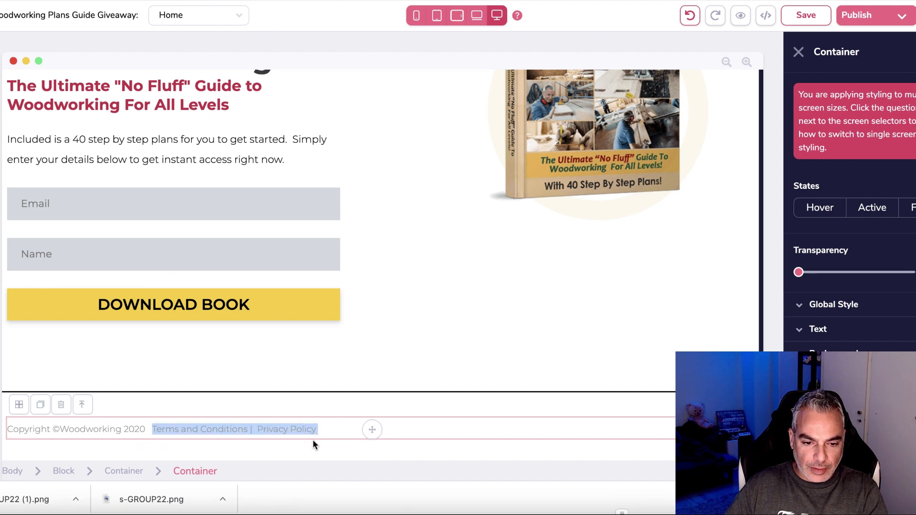
{"action": "left_click", "coordinate": [303, 431]}
{"action": "left_click_drag", "start_coordinate": [150, 429], "coordinate": [305, 432]}
{"action": "double_click", "coordinate": [304, 433]}
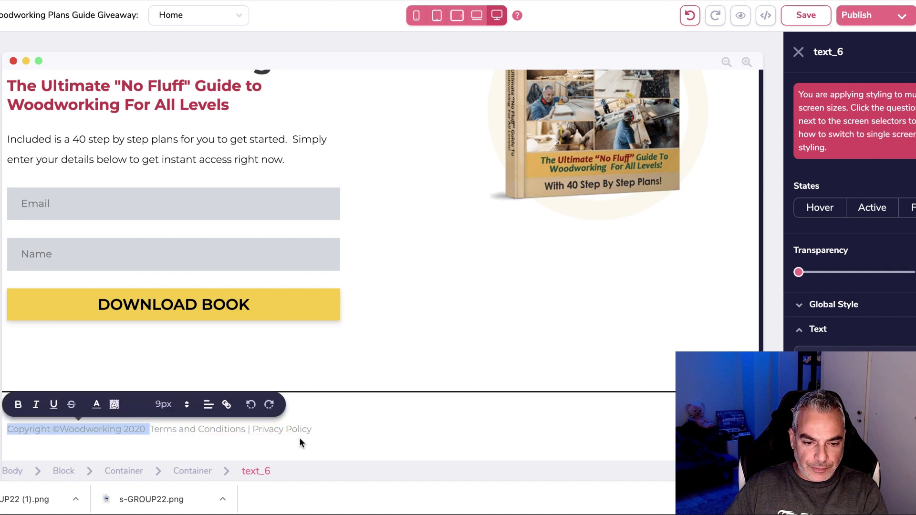
{"action": "left_click", "coordinate": [154, 428]}
{"action": "left_click_drag", "start_coordinate": [153, 429], "coordinate": [311, 430]}
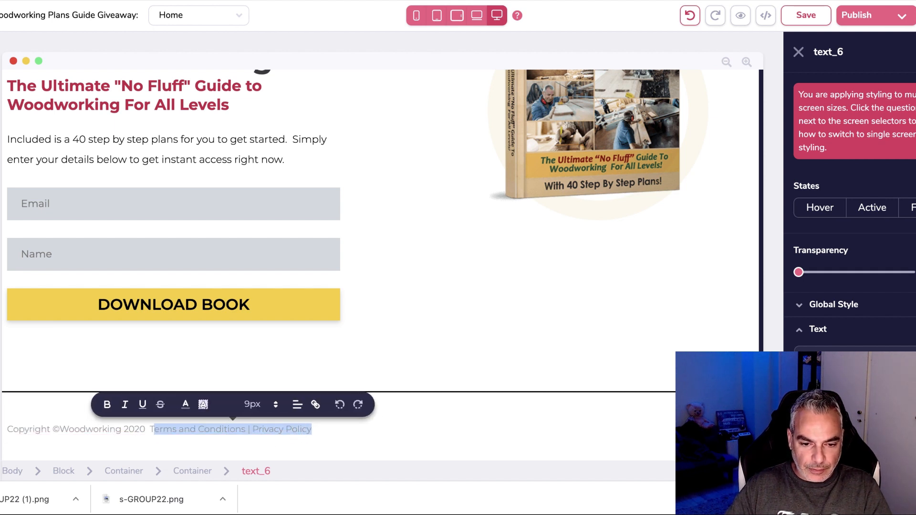
{"action": "left_click", "coordinate": [149, 429]}
{"action": "left_click_drag", "start_coordinate": [150, 429], "coordinate": [312, 429]}
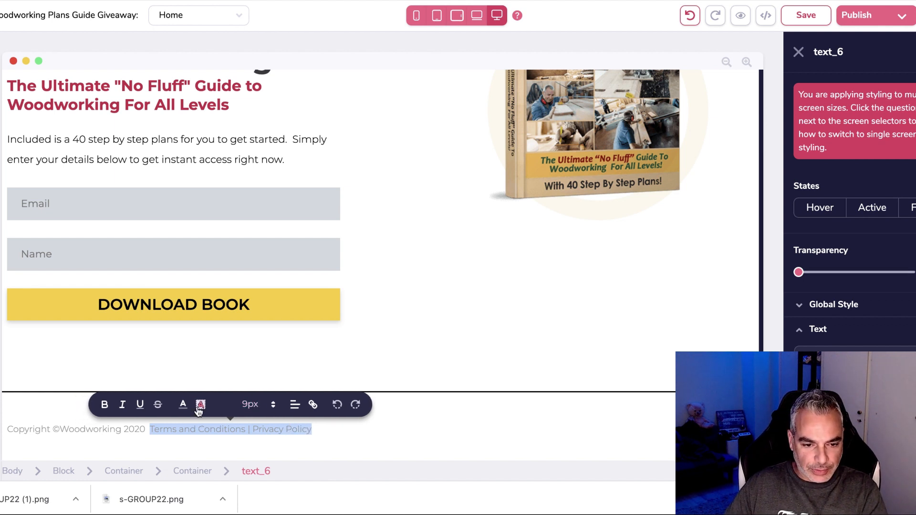
Try pasting a link onto the highlighted footer text, then undo the wrong paste.
{"action": "left_click", "coordinate": [314, 406]}
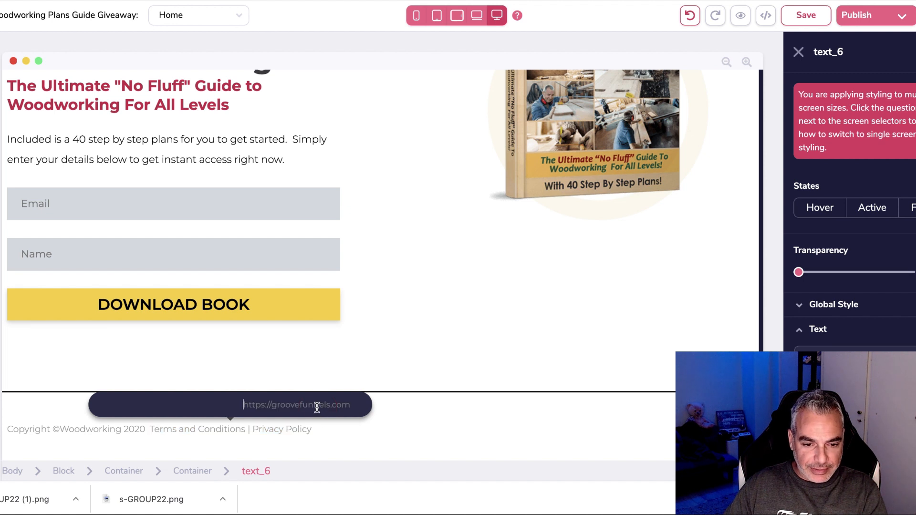
{"action": "key", "text": "ctrl+v"}
{"action": "key", "text": "ctrl+z"}
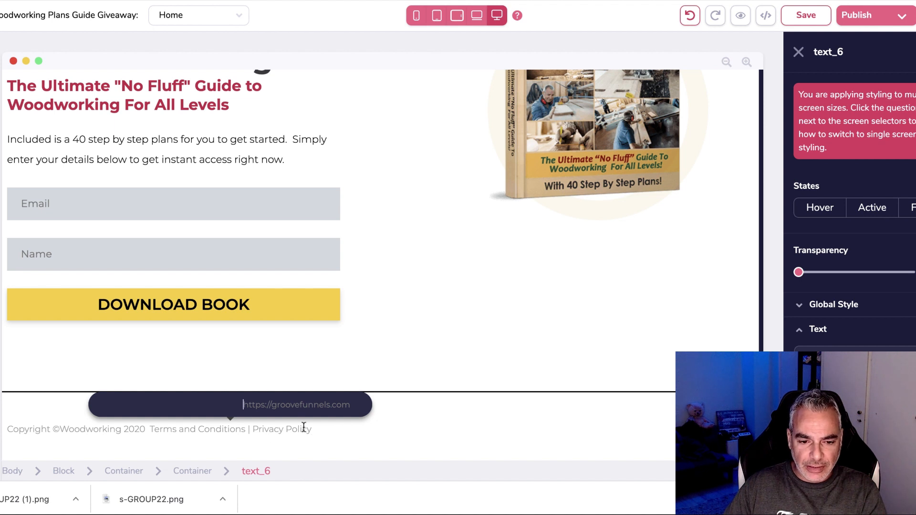
{"action": "key", "text": "super+v"}
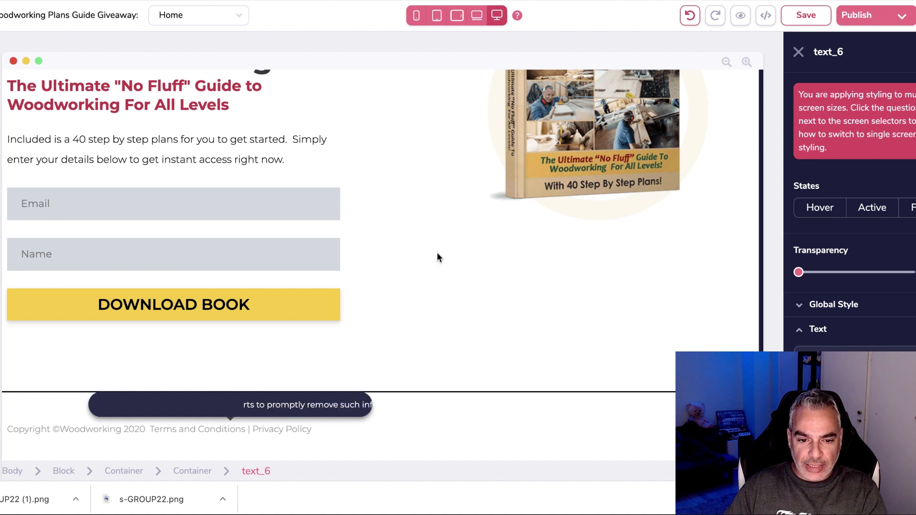
{"action": "key", "text": "super+z"}
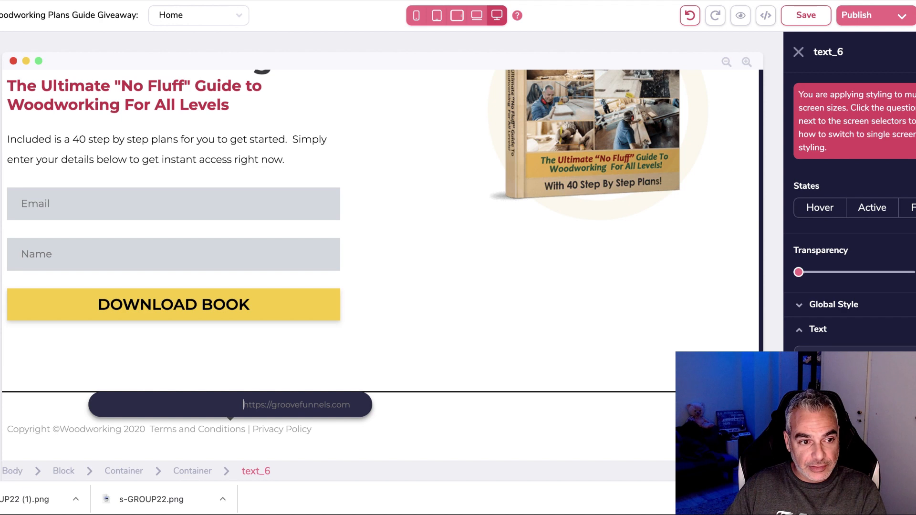
{"action": "right_click", "coordinate": [1, 129]}
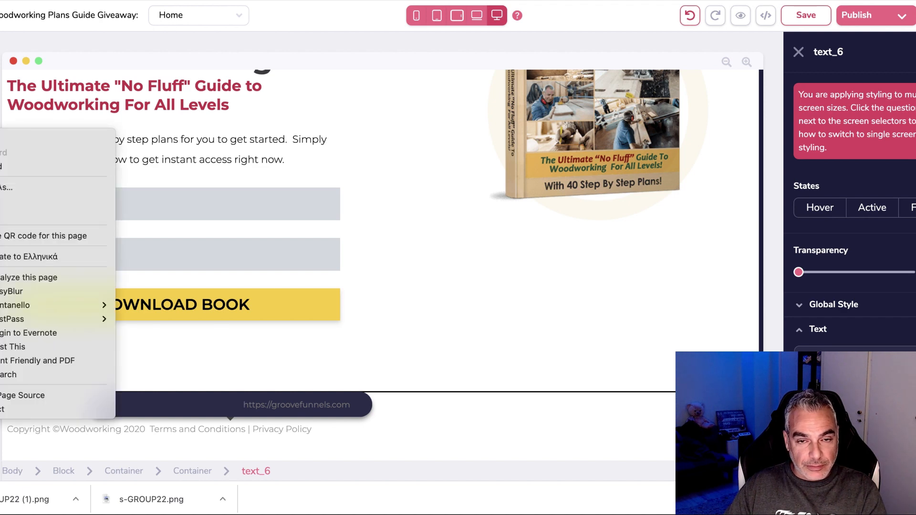
{"action": "key", "text": "Escape"}
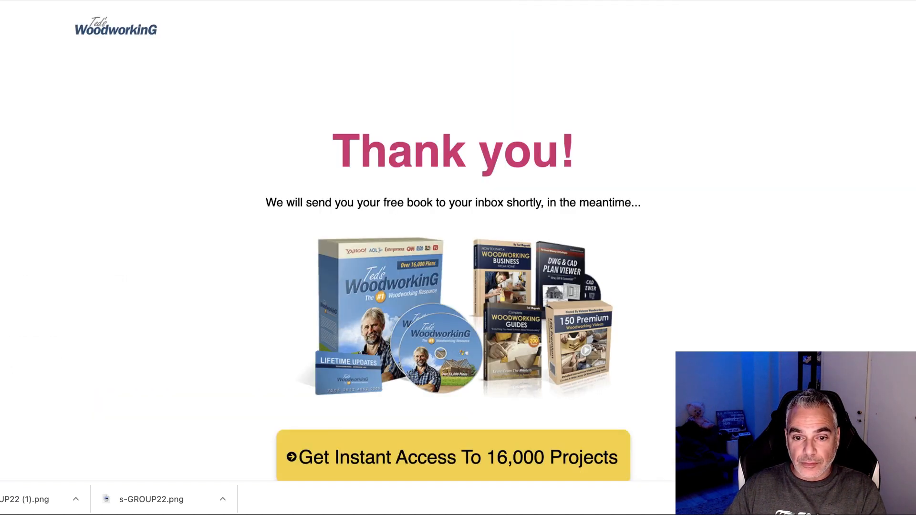
{"action": "left_click", "coordinate": [568, 1]}
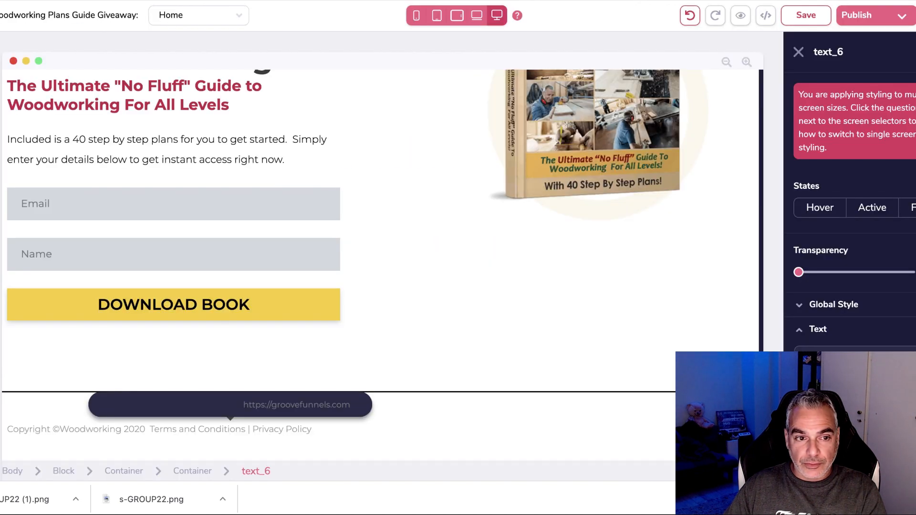
Switch the editor to Page 3 and publish the site to view the live privacy page.
{"action": "left_click", "coordinate": [1, 165]}
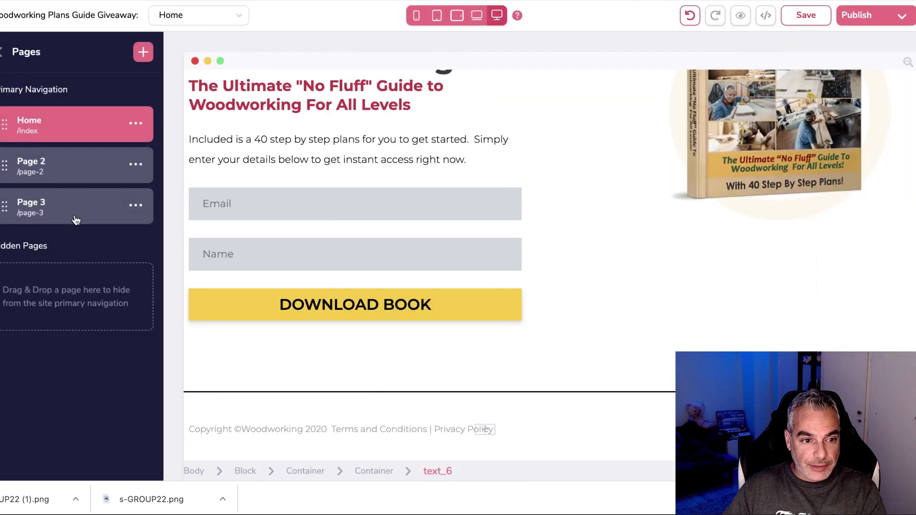
{"action": "left_click", "coordinate": [135, 205]}
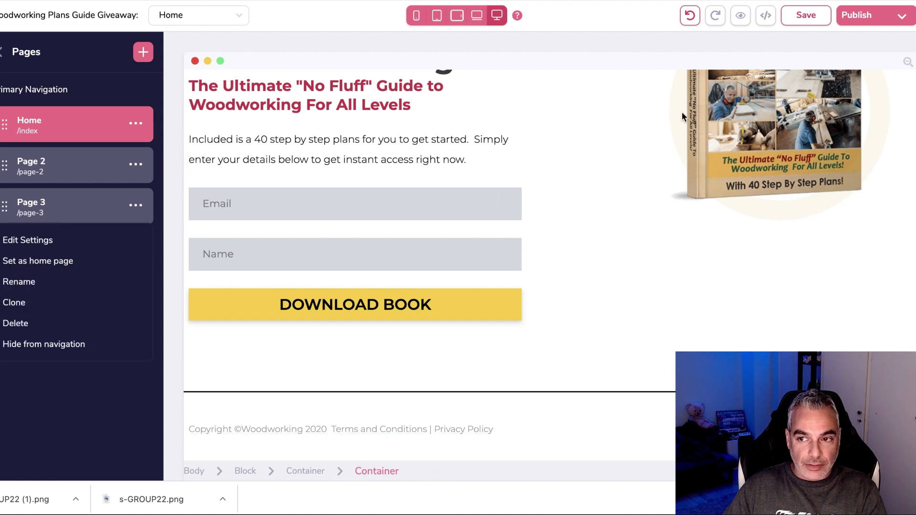
{"action": "left_click", "coordinate": [44, 214]}
{"action": "left_click", "coordinate": [44, 213]}
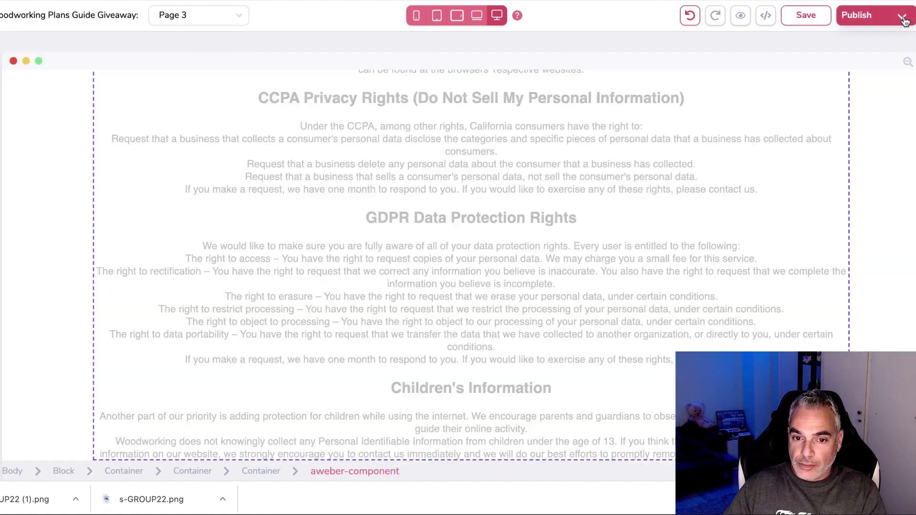
{"action": "left_click", "coordinate": [903, 19]}
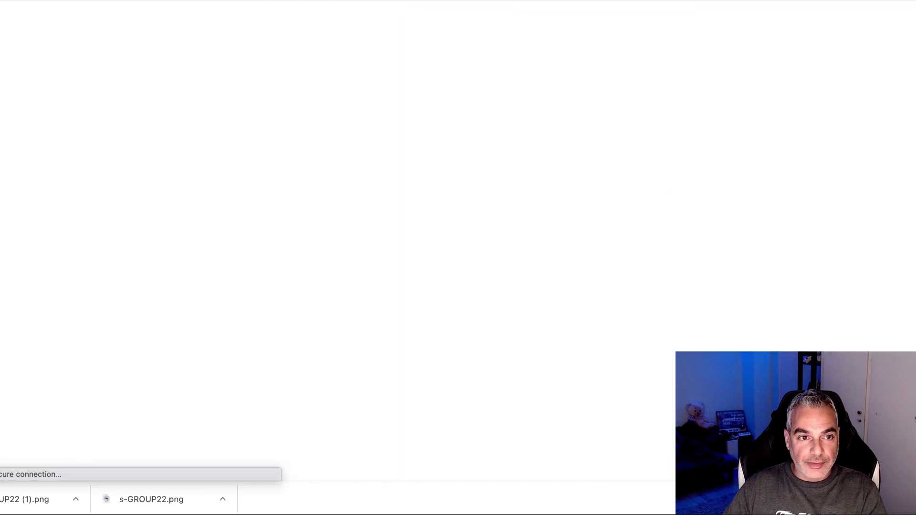
Copy the published privacy page's web address and switch the editor back to Home.
{"action": "right_click", "coordinate": [120, 1]}
{"action": "left_click", "coordinate": [184, 74]}
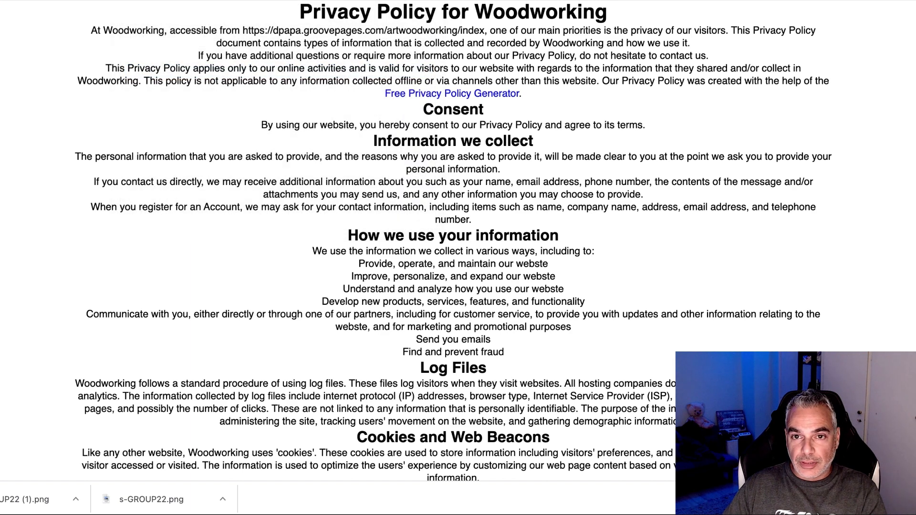
{"action": "left_click", "coordinate": [430, 1]}
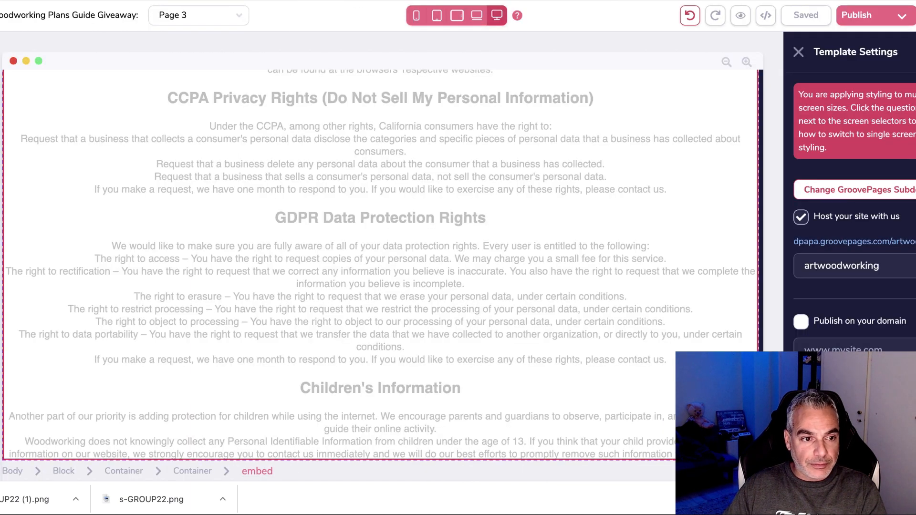
{"action": "left_click", "coordinate": [198, 15]}
{"action": "left_click", "coordinate": [78, 126]}
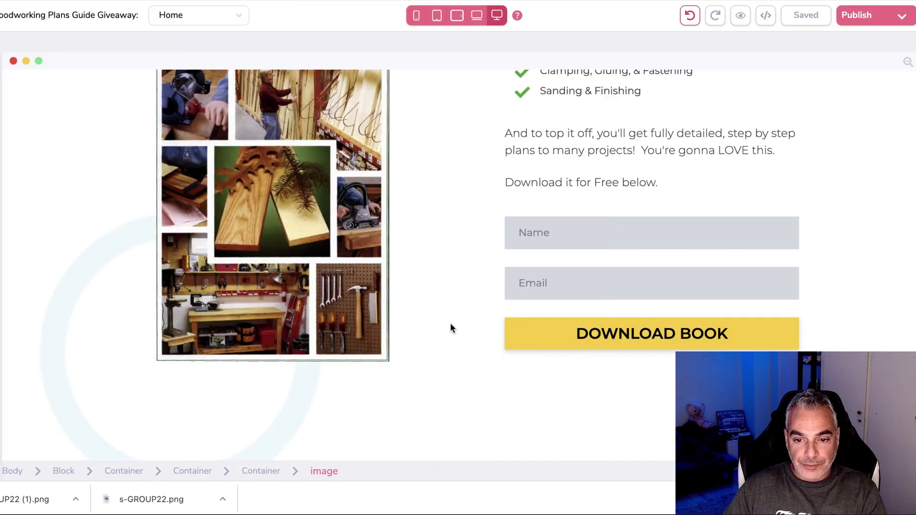
Link the footer's 'Terms and Conditions | Privacy Policy' text to the privacy policy page.
{"action": "scroll", "coordinate": [454, 334], "scroll_direction": "down", "scroll_amount": 15}
{"action": "left_click", "coordinate": [358, 432]}
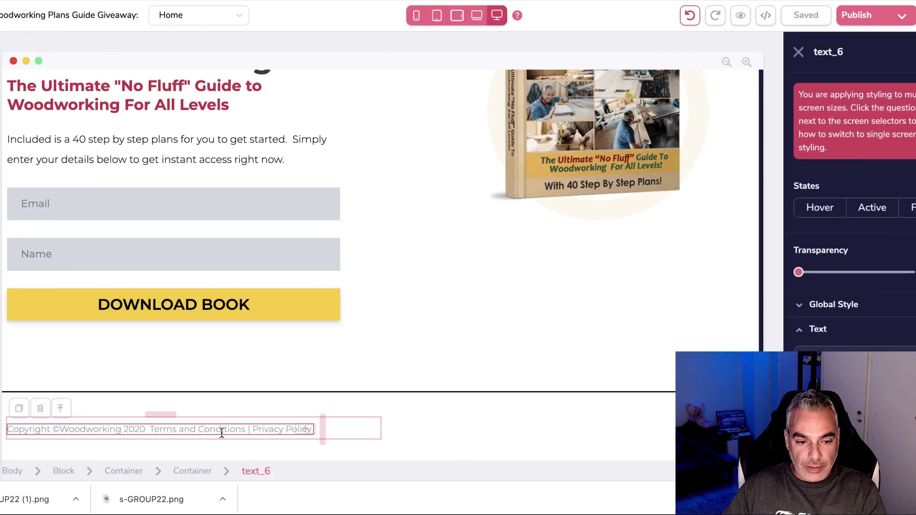
{"action": "double_click", "coordinate": [154, 429]}
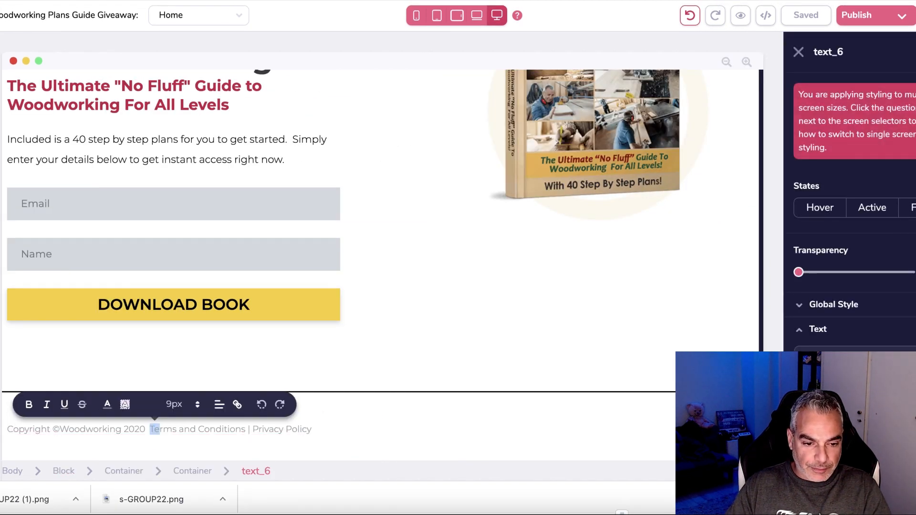
{"action": "left_click_drag", "start_coordinate": [160, 429], "coordinate": [313, 429]}
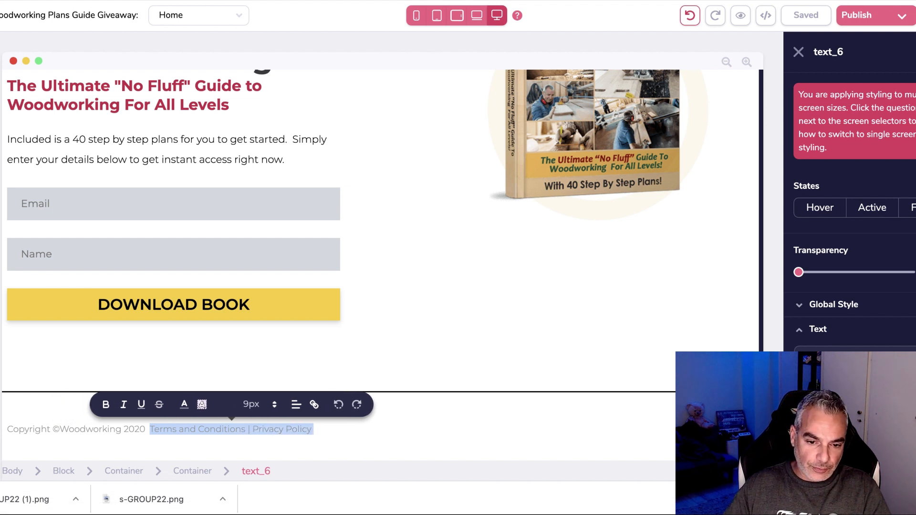
{"action": "left_click", "coordinate": [314, 405]}
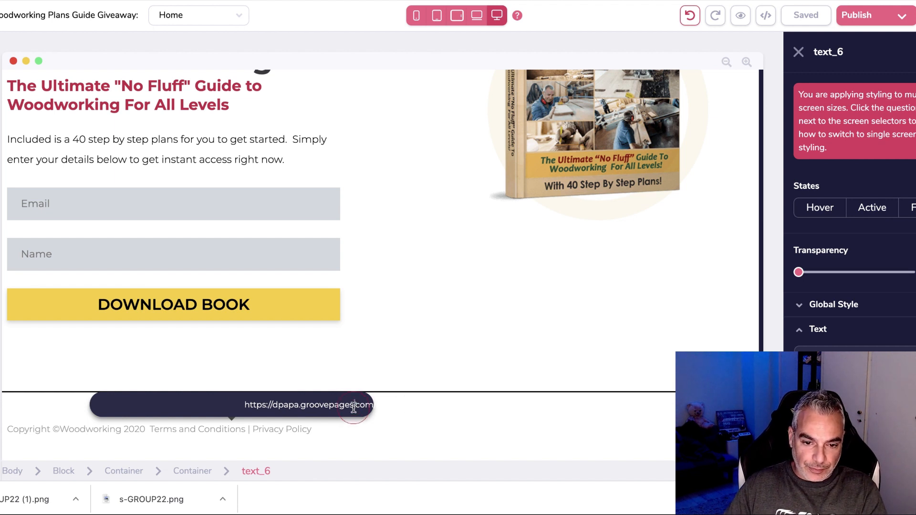
{"action": "key", "text": "Return"}
Left-align the footer text in its container and keep it vertically centred.
{"action": "left_click", "coordinate": [190, 432]}
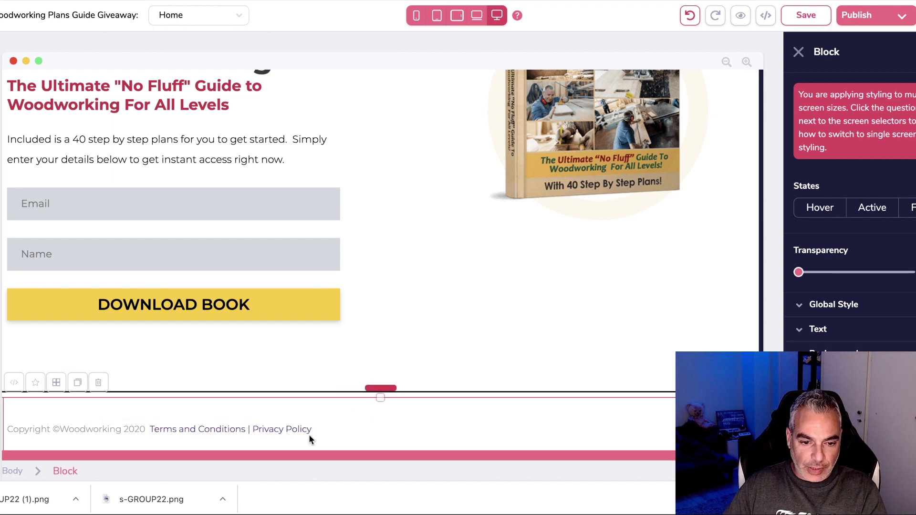
{"action": "left_click", "coordinate": [326, 438]}
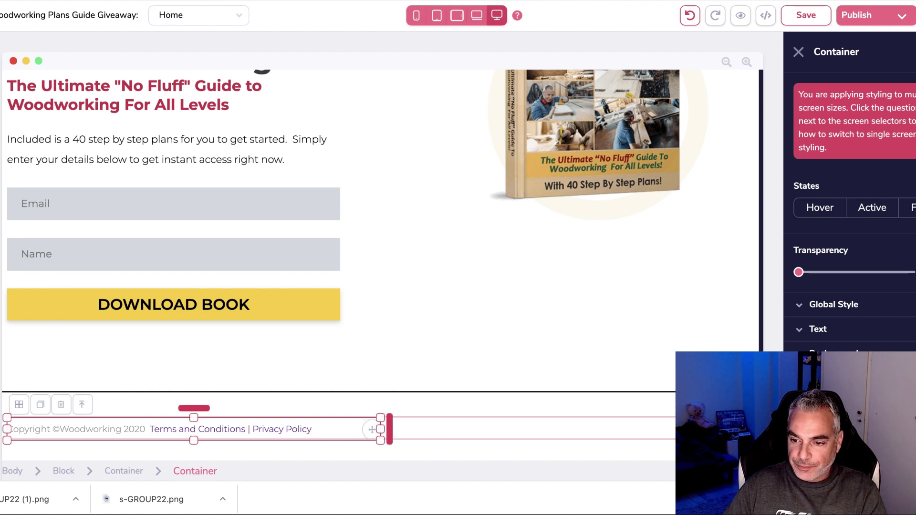
{"action": "scroll", "coordinate": [850, 215], "scroll_direction": "down", "scroll_amount": 3}
{"action": "scroll", "coordinate": [849, 214], "scroll_direction": "down", "scroll_amount": 4}
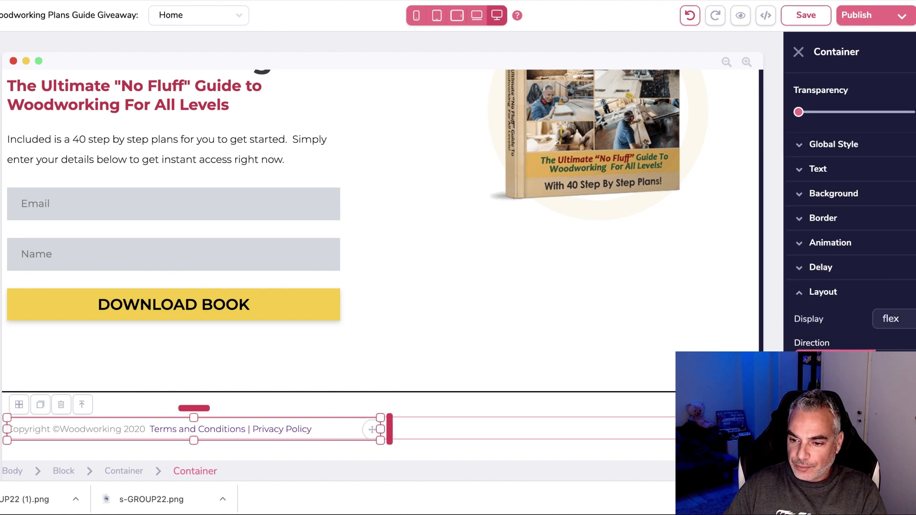
{"action": "left_click", "coordinate": [843, 403]}
{"action": "left_click", "coordinate": [811, 404]}
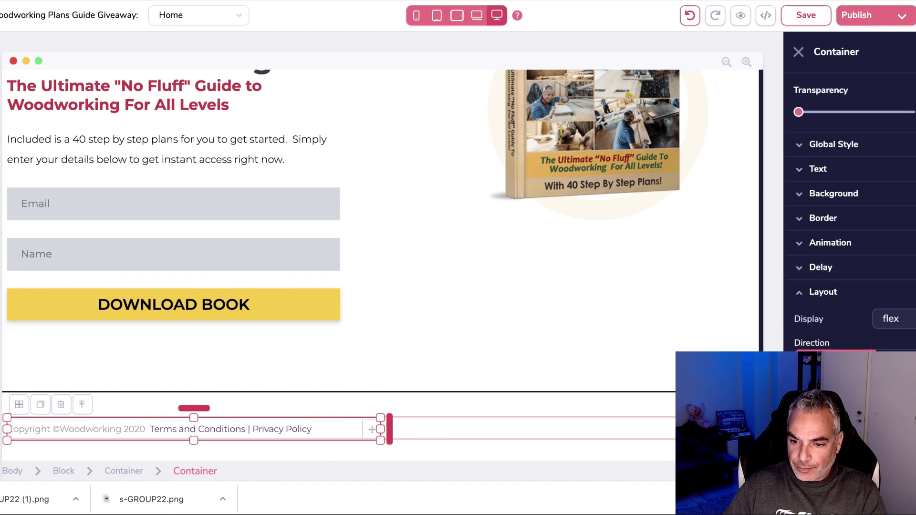
{"action": "left_click", "coordinate": [812, 441]}
{"action": "left_click", "coordinate": [843, 441]}
{"action": "left_click", "coordinate": [811, 441]}
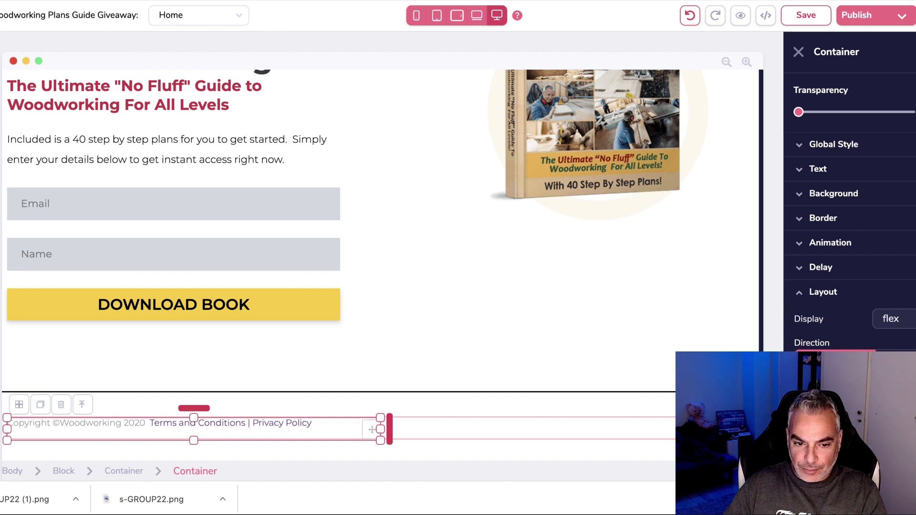
{"action": "left_click", "coordinate": [843, 441]}
Select the divider above the footer and save the Home page.
{"action": "left_click", "coordinate": [543, 392]}
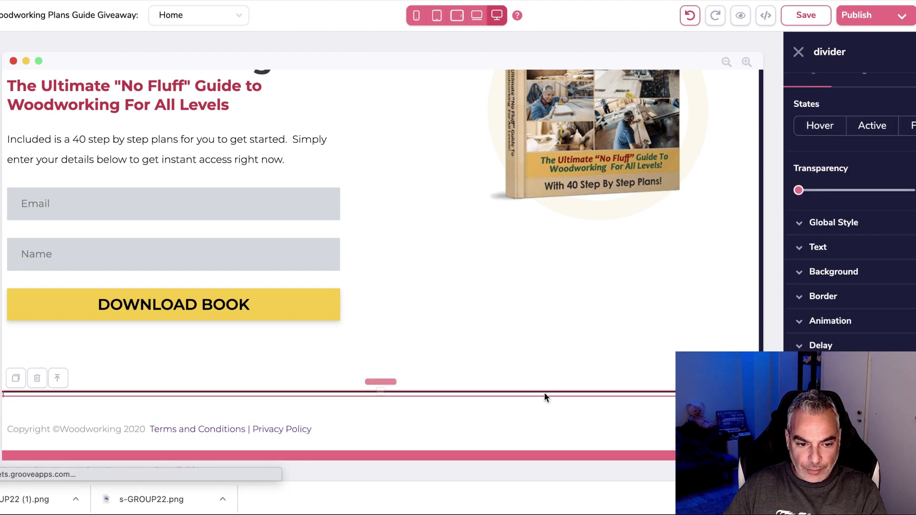
{"action": "scroll", "coordinate": [435, 420], "scroll_direction": "up", "scroll_amount": 1}
{"action": "scroll", "coordinate": [442, 418], "scroll_direction": "down", "scroll_amount": 2}
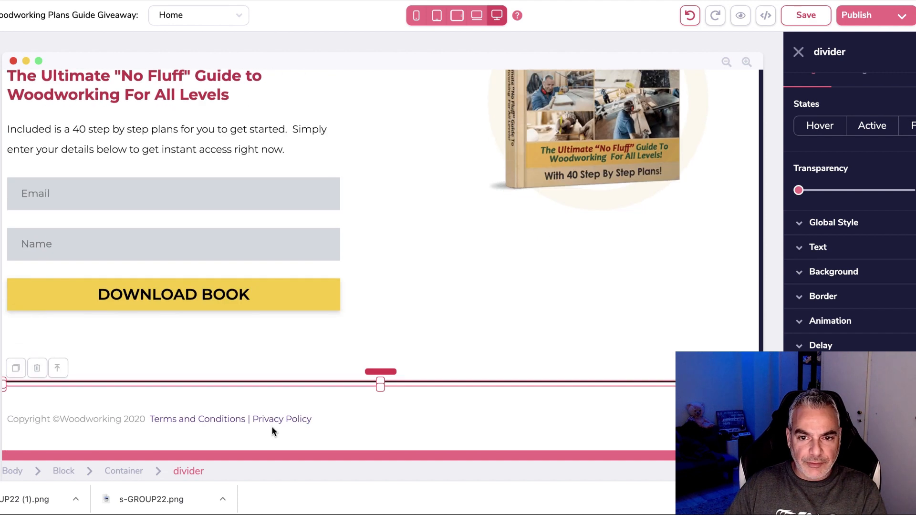
{"action": "scroll", "coordinate": [655, 90], "scroll_direction": "up", "scroll_amount": 10}
{"action": "left_click", "coordinate": [818, 15]}
{"action": "left_click", "coordinate": [857, 15]}
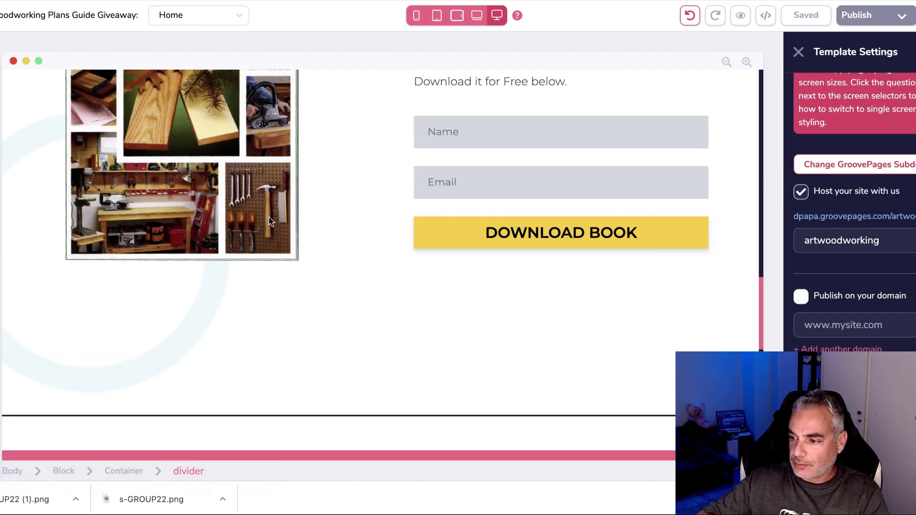
Add Page 3 to the navigation menu's excluded pages and save.
{"action": "scroll", "coordinate": [165, 152], "scroll_direction": "up", "scroll_amount": 2}
{"action": "scroll", "coordinate": [165, 152], "scroll_direction": "up", "scroll_amount": 15}
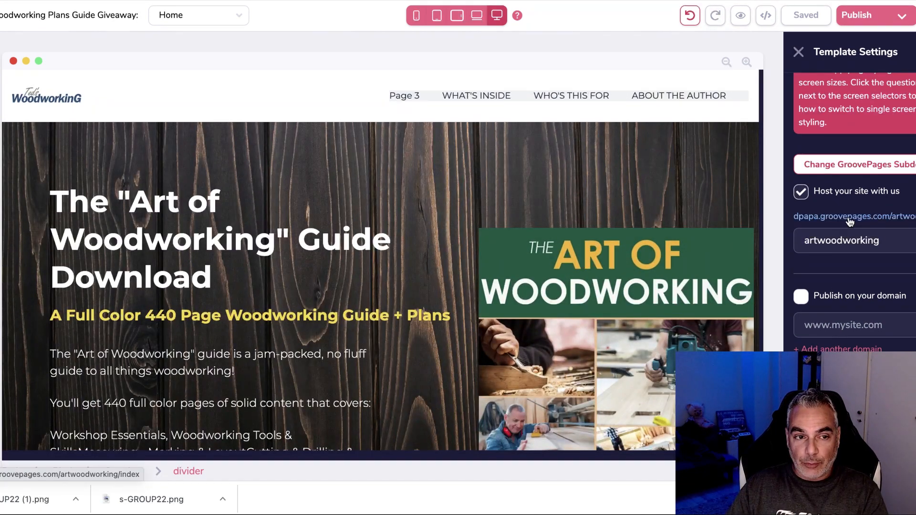
{"action": "left_click", "coordinate": [403, 96]}
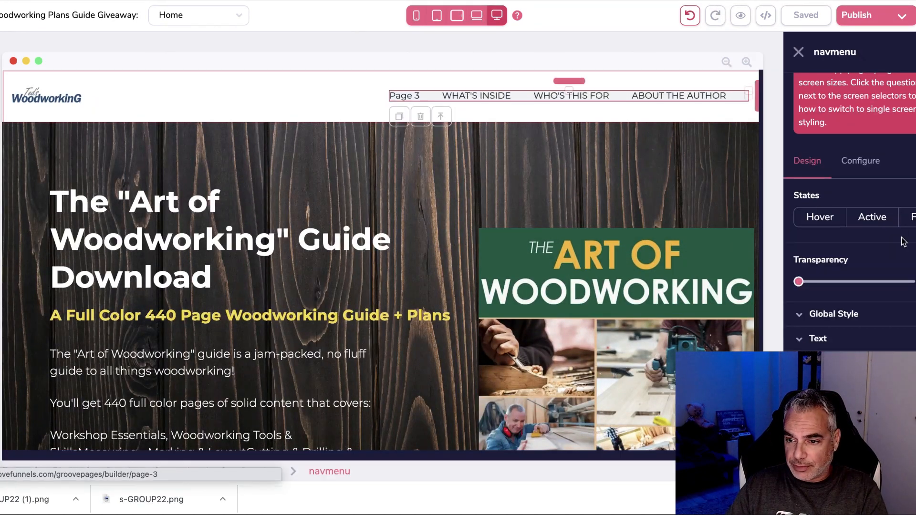
{"action": "left_click", "coordinate": [871, 170]}
{"action": "scroll", "coordinate": [886, 172], "scroll_direction": "down", "scroll_amount": 2}
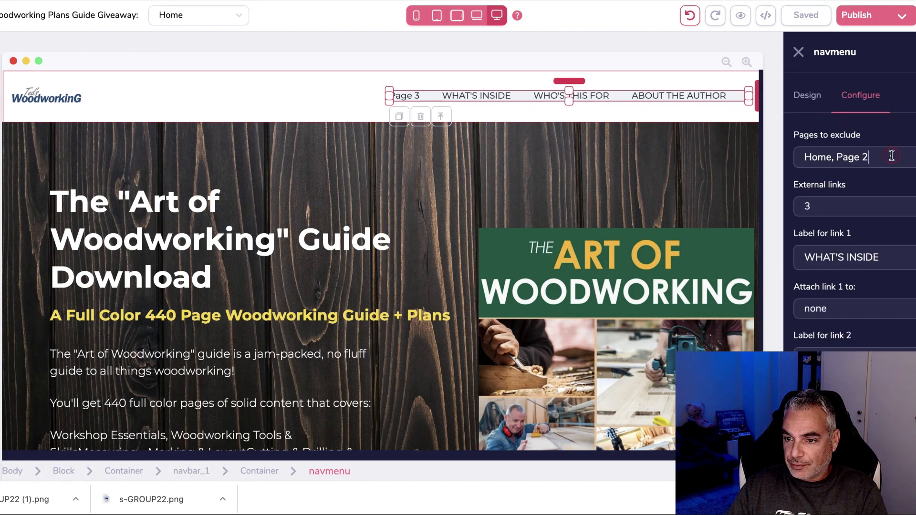
{"action": "left_click", "coordinate": [891, 156]}
{"action": "left_click", "coordinate": [843, 235]}
{"action": "scroll", "coordinate": [844, 235], "scroll_direction": "down", "scroll_amount": 3}
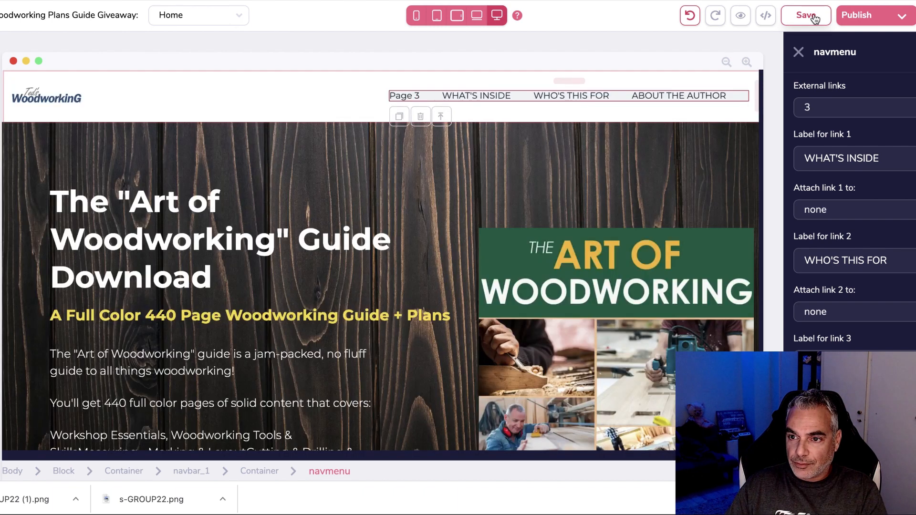
{"action": "left_click", "coordinate": [815, 18]}
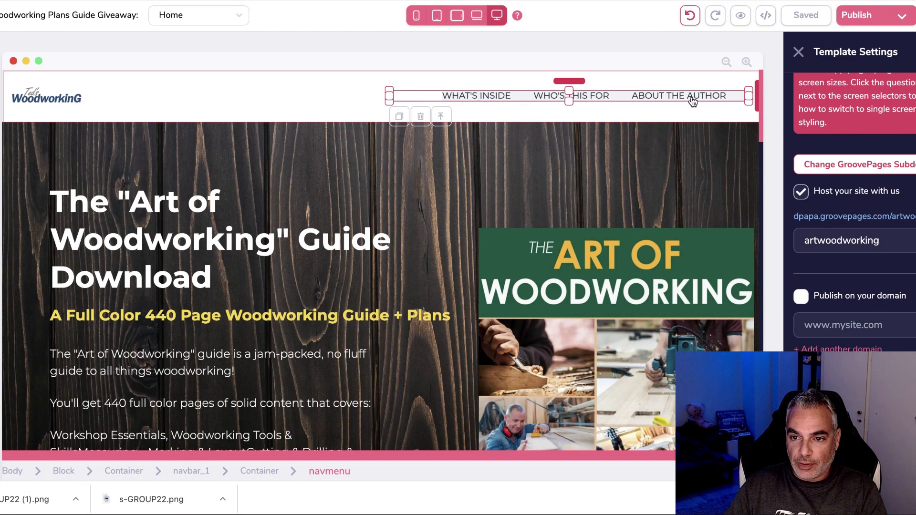
Reselect the navigation menu and review its external links count in the link settings.
{"action": "scroll", "coordinate": [848, 143], "scroll_direction": "up", "scroll_amount": 1}
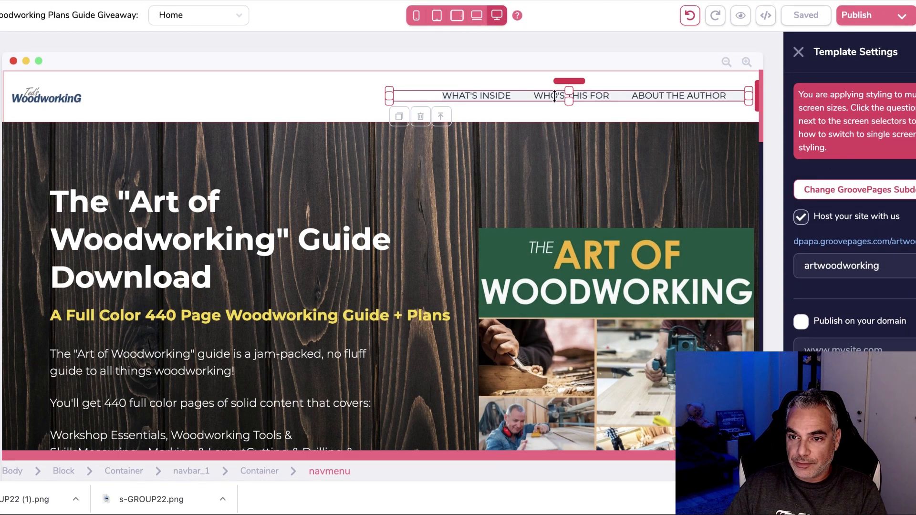
{"action": "left_click", "coordinate": [351, 99]}
{"action": "left_click", "coordinate": [444, 96]}
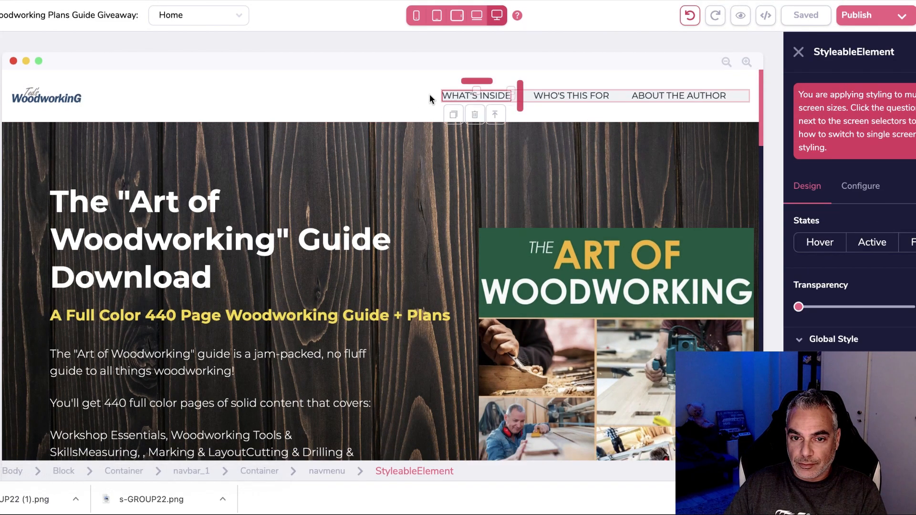
{"action": "left_click", "coordinate": [430, 100]}
{"action": "left_click", "coordinate": [505, 97]}
{"action": "left_click", "coordinate": [530, 101]}
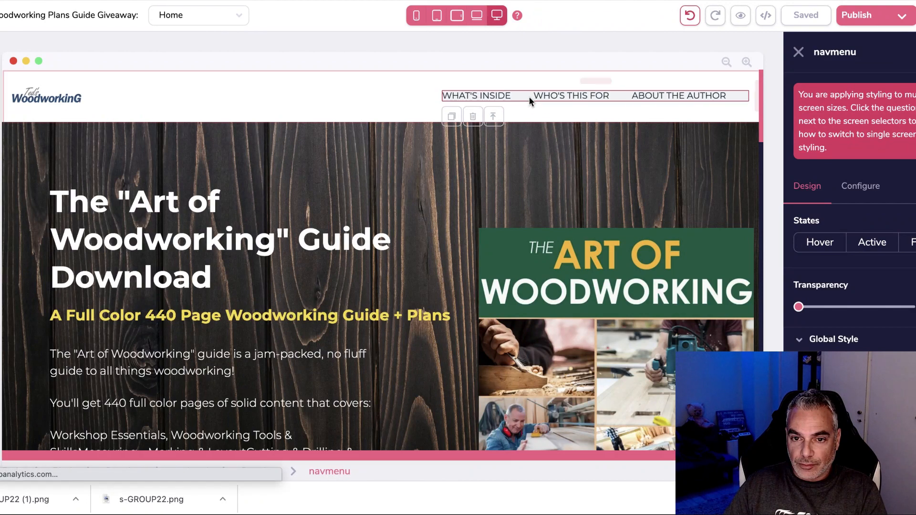
{"action": "left_click", "coordinate": [861, 185]}
{"action": "scroll", "coordinate": [881, 236], "scroll_direction": "down", "scroll_amount": 8}
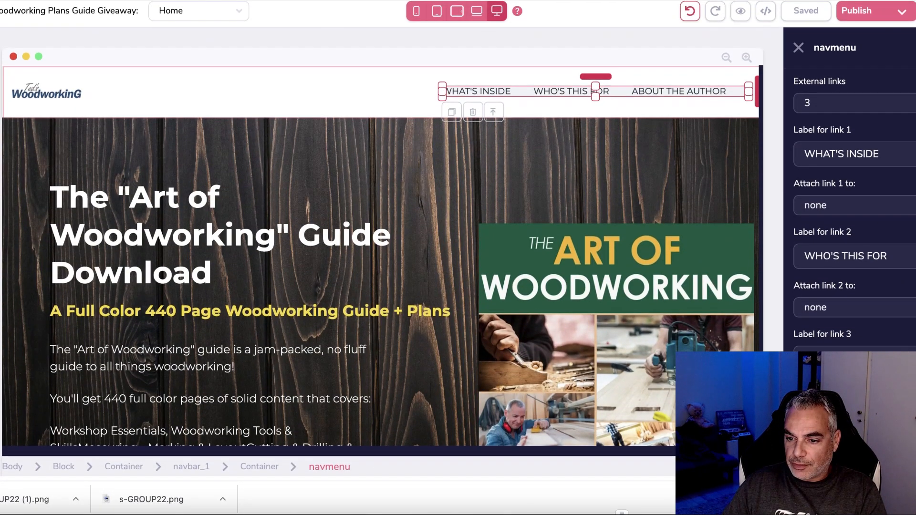
{"action": "scroll", "coordinate": [859, 215], "scroll_direction": "up", "scroll_amount": 1}
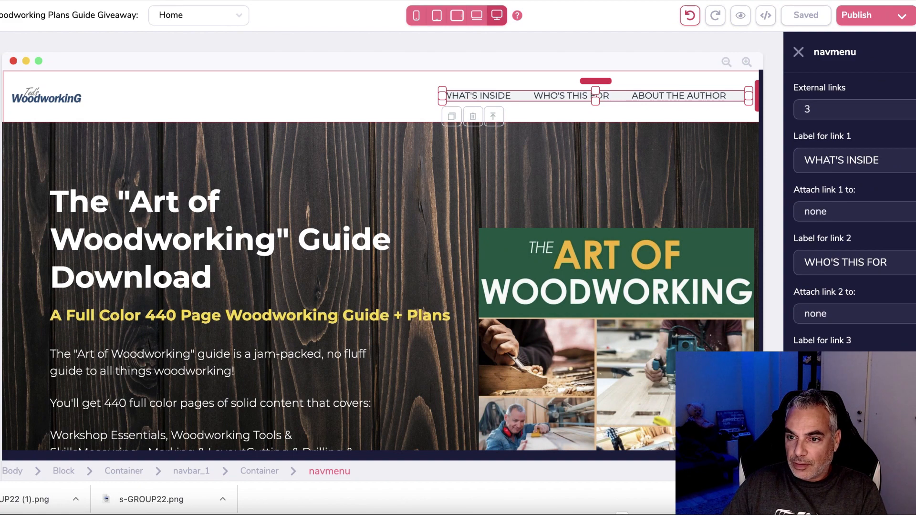
{"action": "left_click", "coordinate": [892, 114]}
Recheck the excluded pages list, keeping both Page 2 and Page 3 excluded.
{"action": "scroll", "coordinate": [893, 138], "scroll_direction": "up", "scroll_amount": 5}
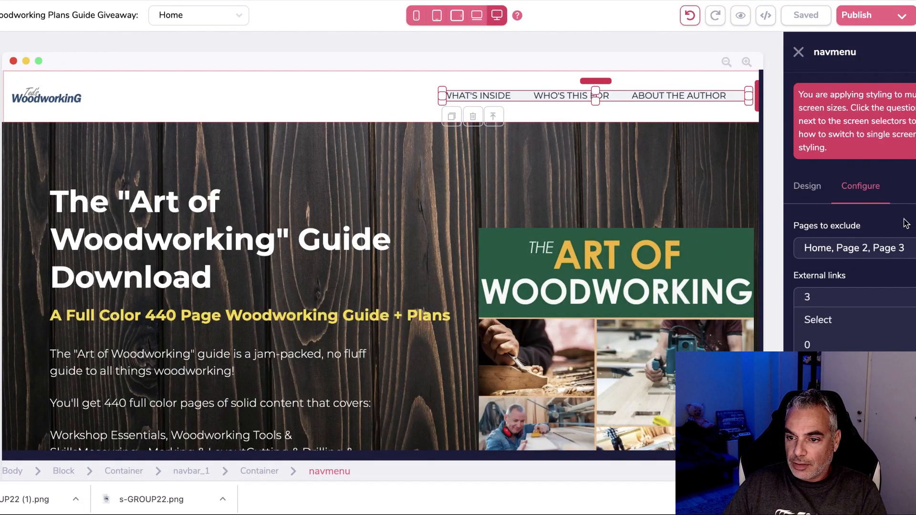
{"action": "left_click", "coordinate": [854, 248]}
{"action": "scroll", "coordinate": [854, 215], "scroll_direction": "down", "scroll_amount": 5}
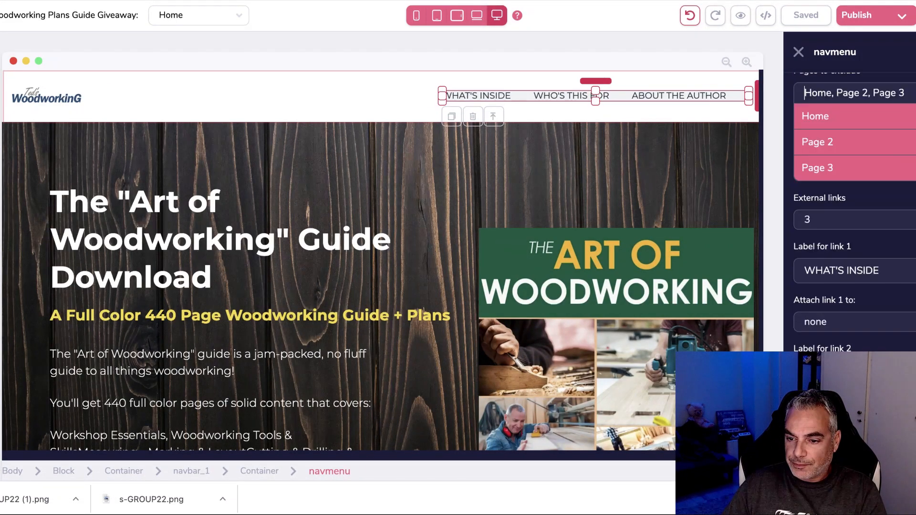
{"action": "scroll", "coordinate": [854, 214], "scroll_direction": "down", "scroll_amount": 3}
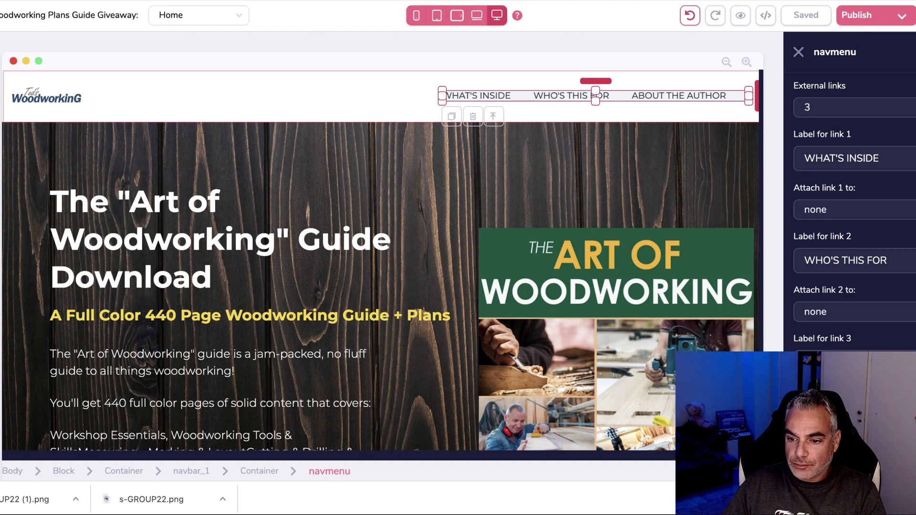
{"action": "scroll", "coordinate": [854, 215], "scroll_direction": "down", "scroll_amount": 3}
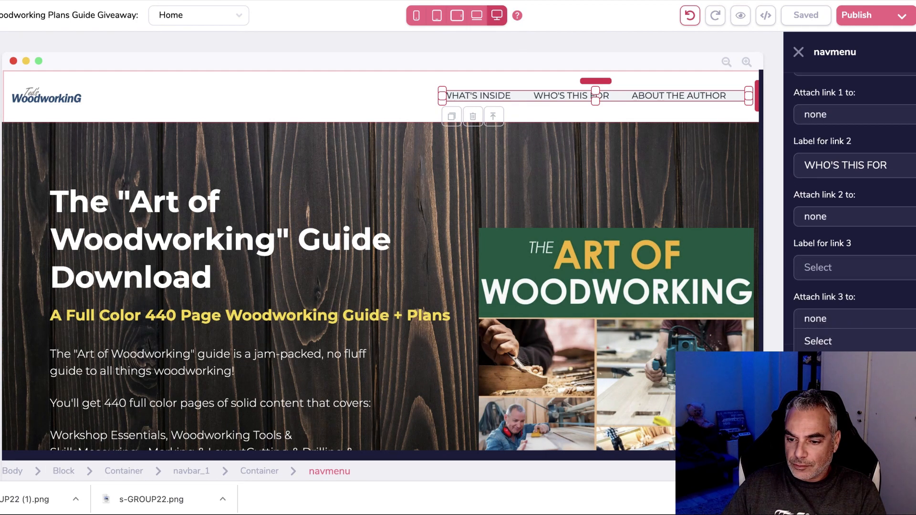
{"action": "scroll", "coordinate": [854, 215], "scroll_direction": "up", "scroll_amount": 4}
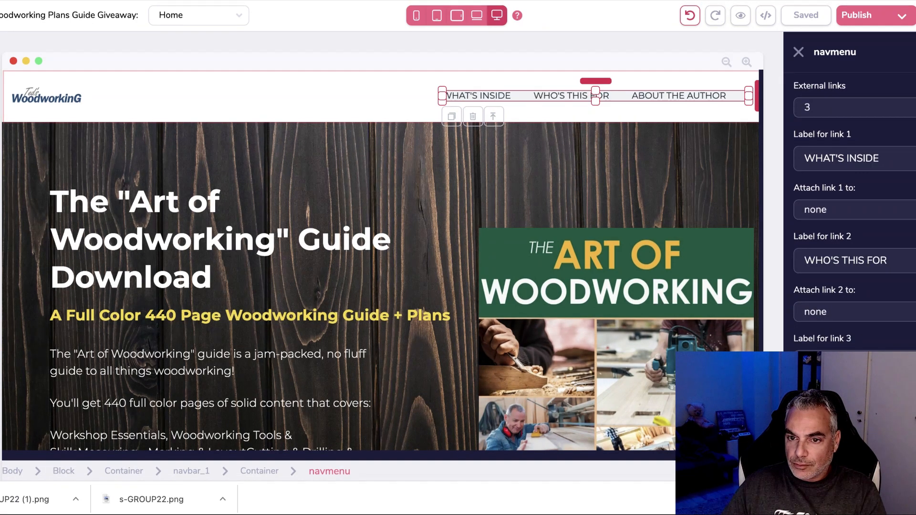
{"action": "scroll", "coordinate": [897, 351], "scroll_direction": "down", "scroll_amount": 1}
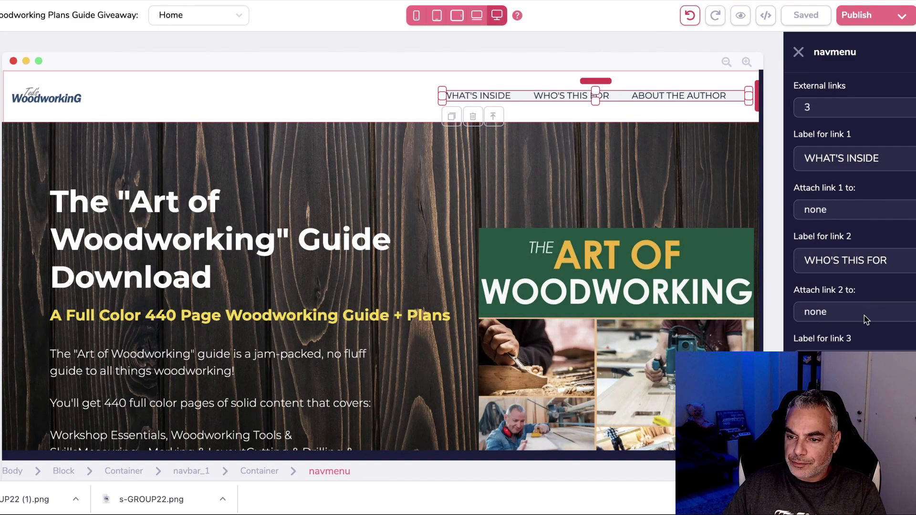
{"action": "scroll", "coordinate": [900, 209], "scroll_direction": "up", "scroll_amount": 7}
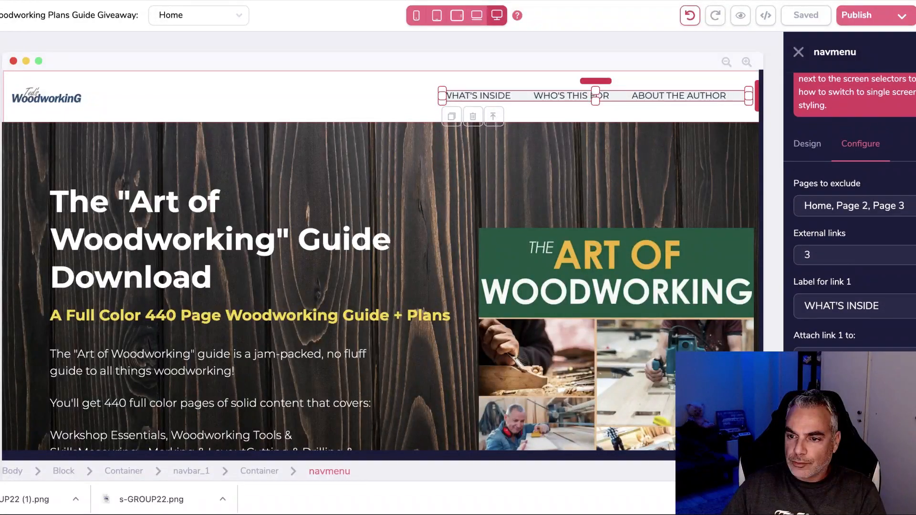
{"action": "left_click", "coordinate": [878, 245]}
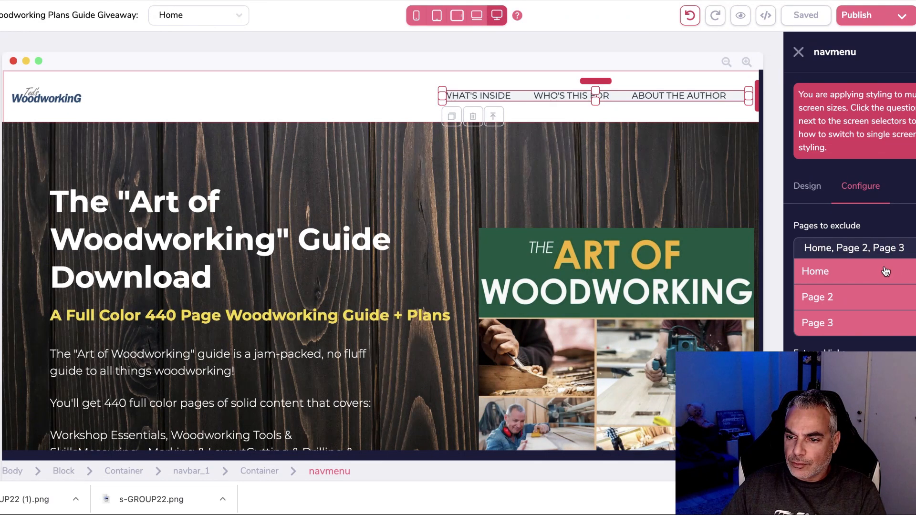
{"action": "scroll", "coordinate": [866, 310], "scroll_direction": "down", "scroll_amount": 3}
{"action": "left_click", "coordinate": [865, 240]}
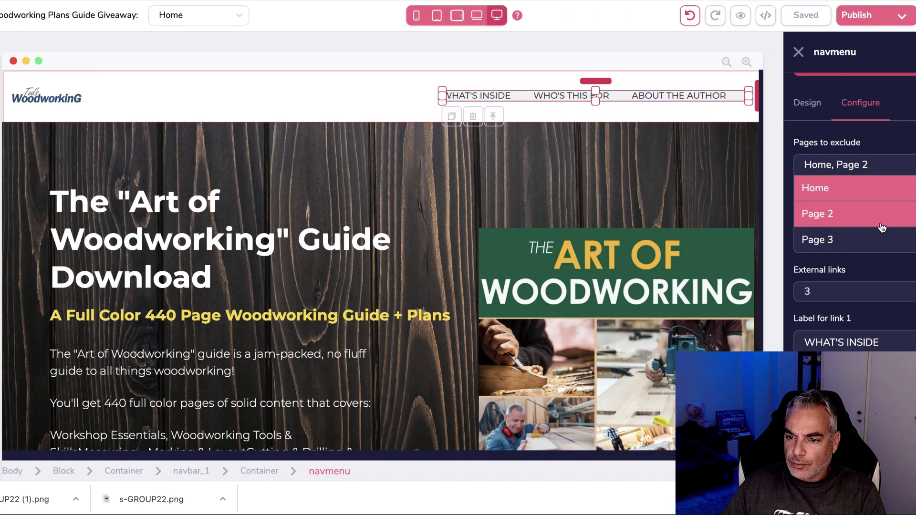
{"action": "left_click", "coordinate": [882, 228]}
{"action": "left_click", "coordinate": [882, 240]}
{"action": "left_click", "coordinate": [880, 217]}
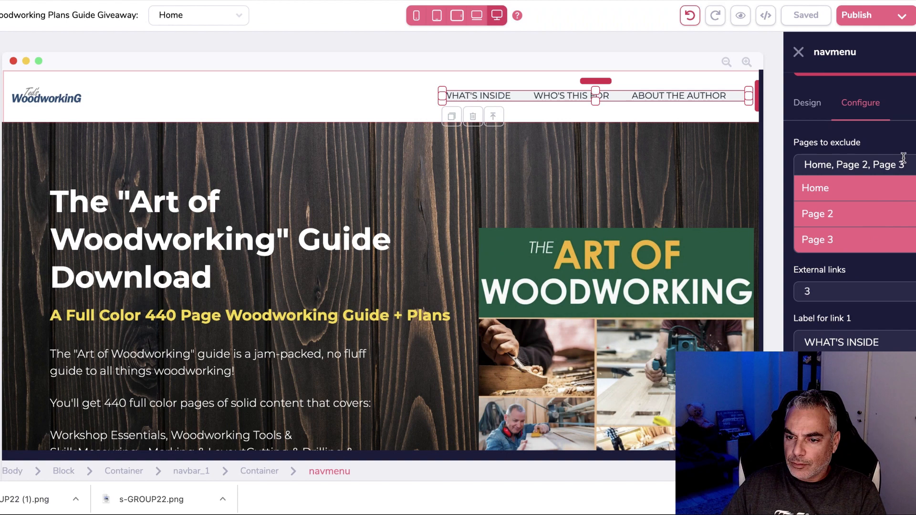
{"action": "left_click", "coordinate": [871, 288]}
Adjust the navigation menu's external links count and apply the link settings.
{"action": "left_click", "coordinate": [856, 236]}
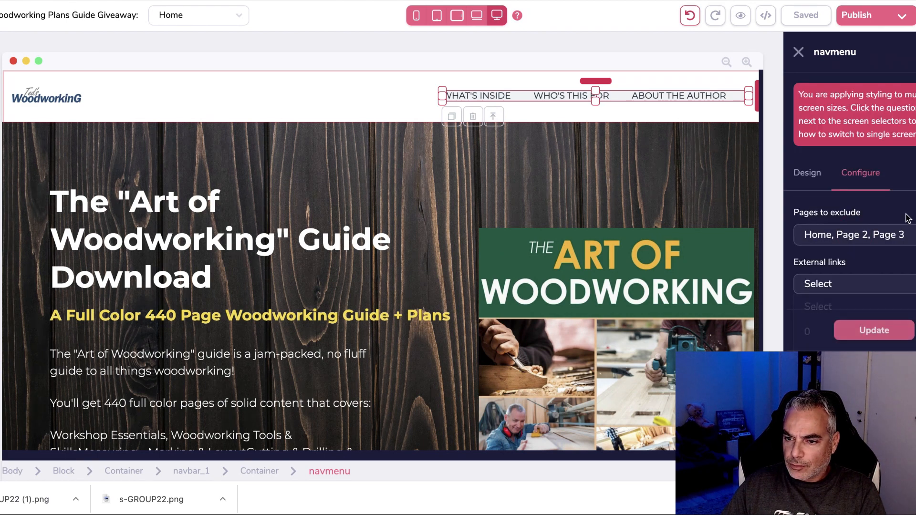
{"action": "left_click", "coordinate": [897, 287]}
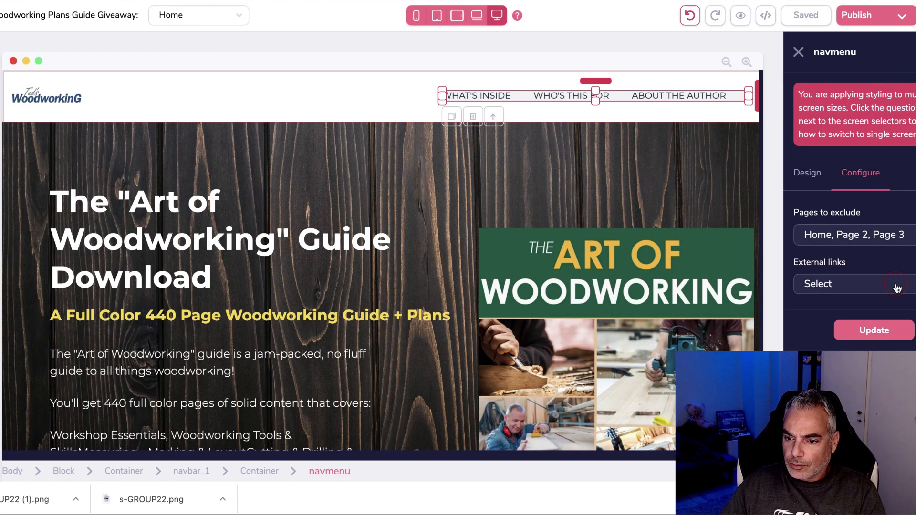
{"action": "left_click", "coordinate": [875, 308]}
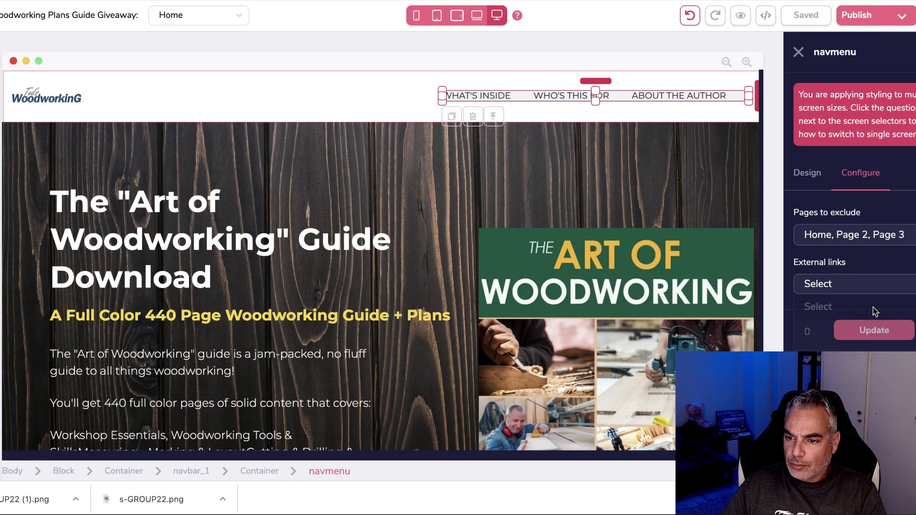
{"action": "left_click", "coordinate": [881, 331]}
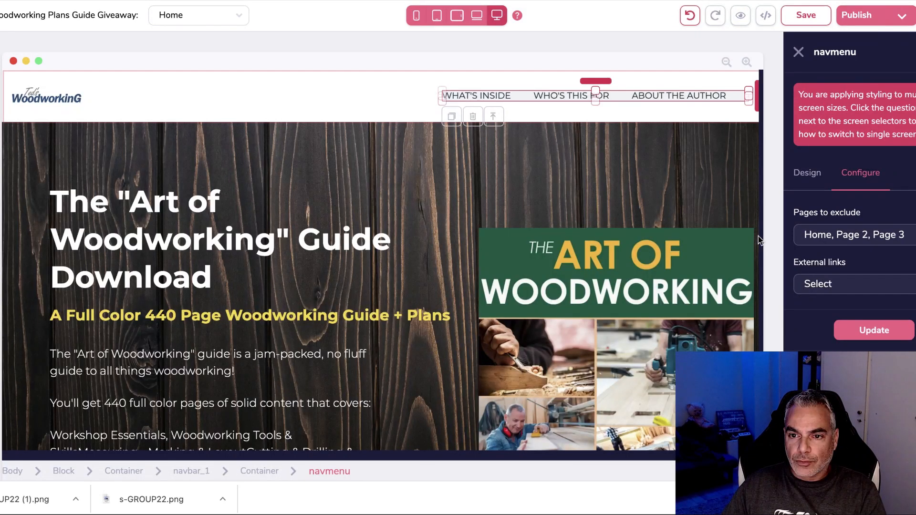
Save the Home page and open Template Settings showing the artwoodworking subdomain.
{"action": "left_click", "coordinate": [670, 96]}
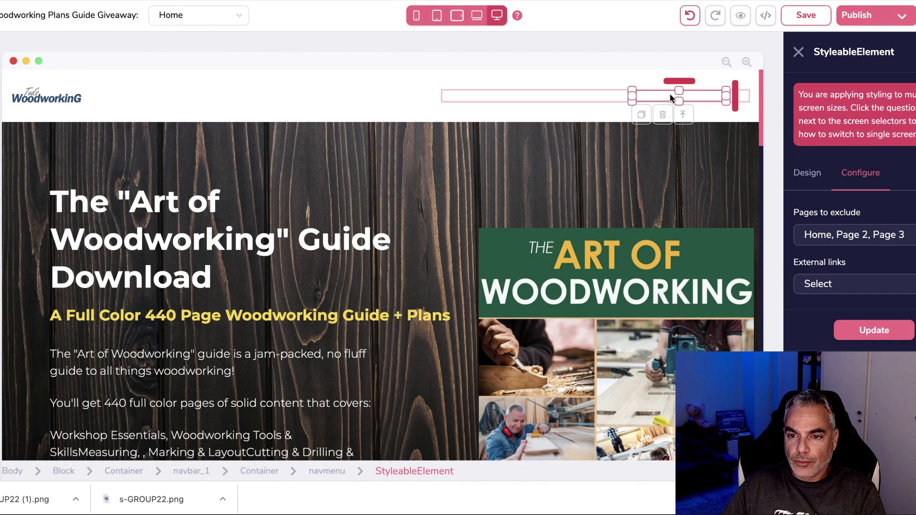
{"action": "left_click", "coordinate": [669, 94]}
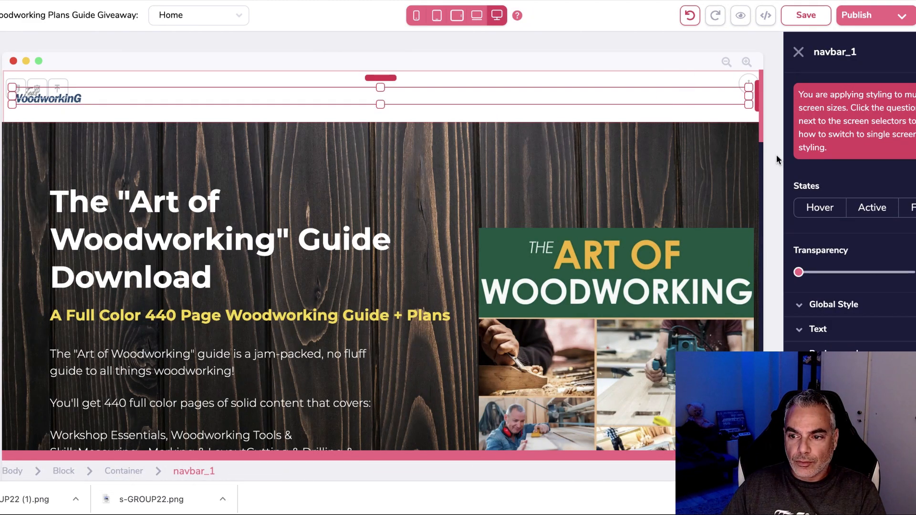
{"action": "left_click", "coordinate": [685, 71]}
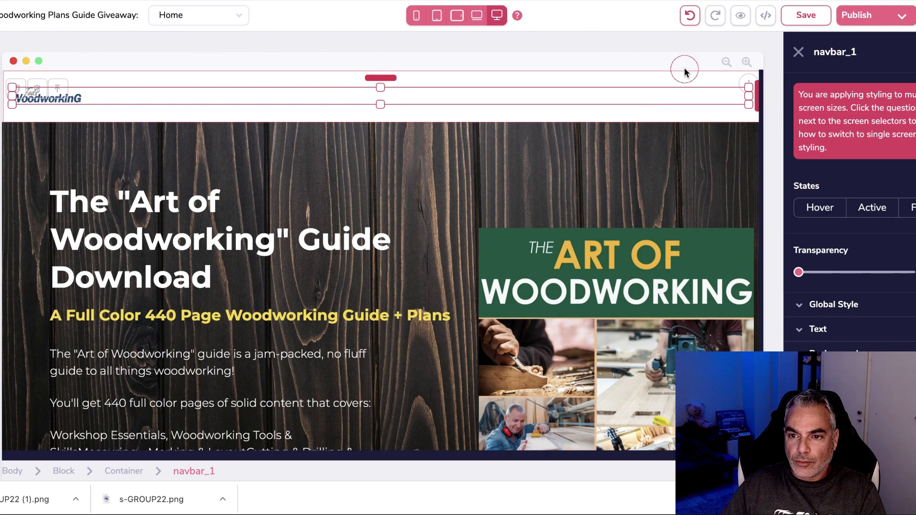
{"action": "scroll", "coordinate": [358, 105], "scroll_direction": "down", "scroll_amount": 5}
{"action": "scroll", "coordinate": [359, 105], "scroll_direction": "up", "scroll_amount": 5}
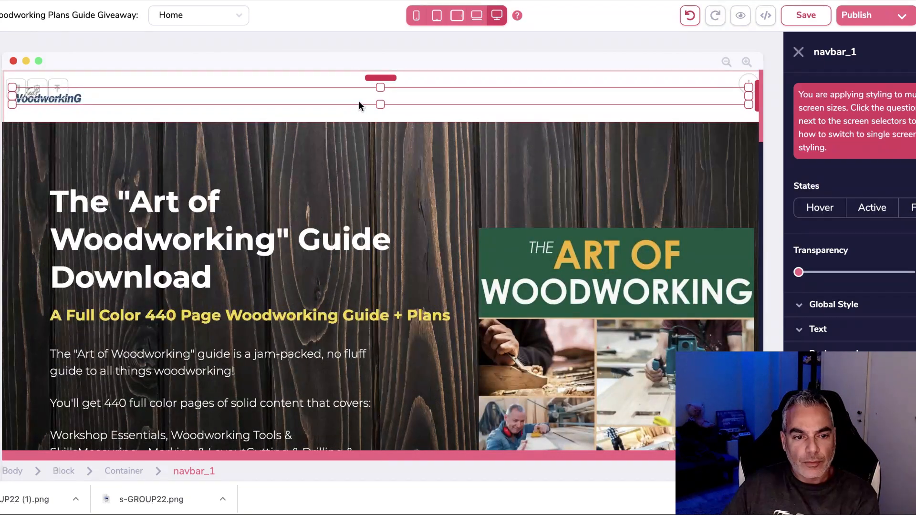
{"action": "scroll", "coordinate": [585, 99], "scroll_direction": "down", "scroll_amount": 8}
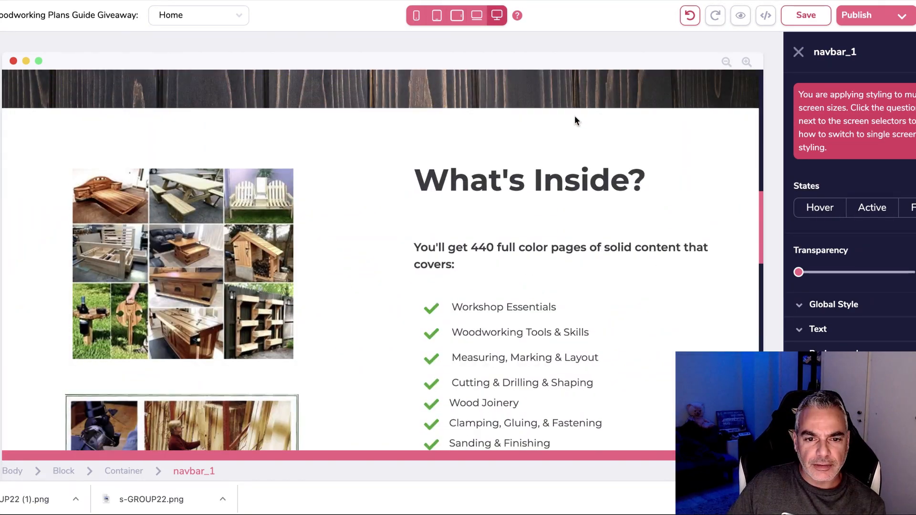
{"action": "scroll", "coordinate": [575, 121], "scroll_direction": "up", "scroll_amount": 8}
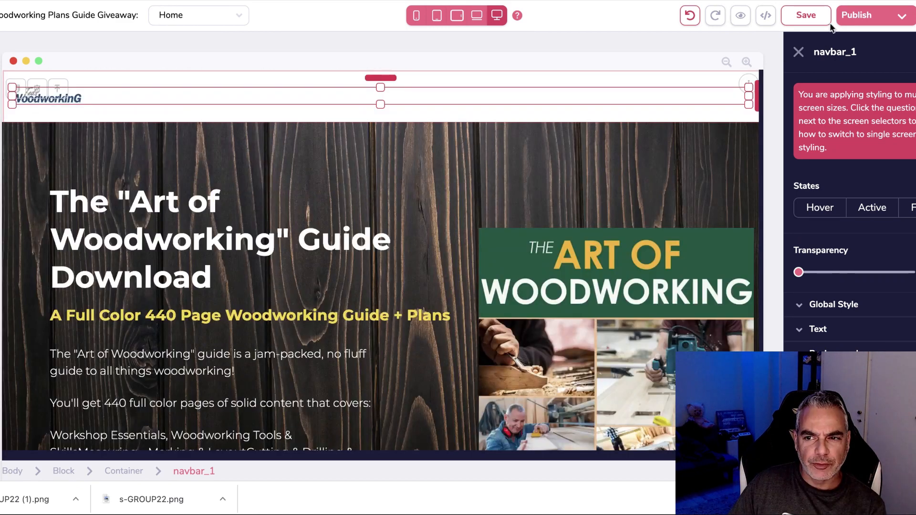
{"action": "left_click", "coordinate": [821, 17]}
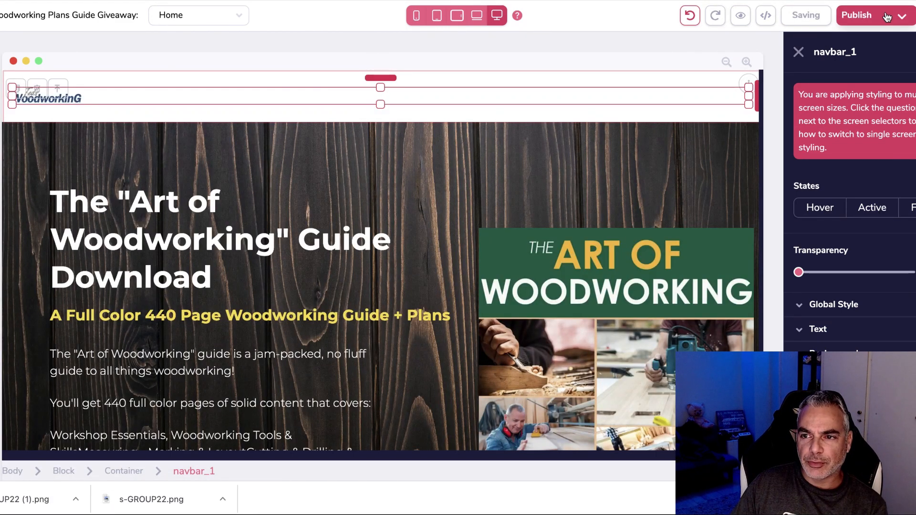
{"action": "left_click", "coordinate": [902, 15]}
{"action": "scroll", "coordinate": [886, 304], "scroll_direction": "down", "scroll_amount": 1}
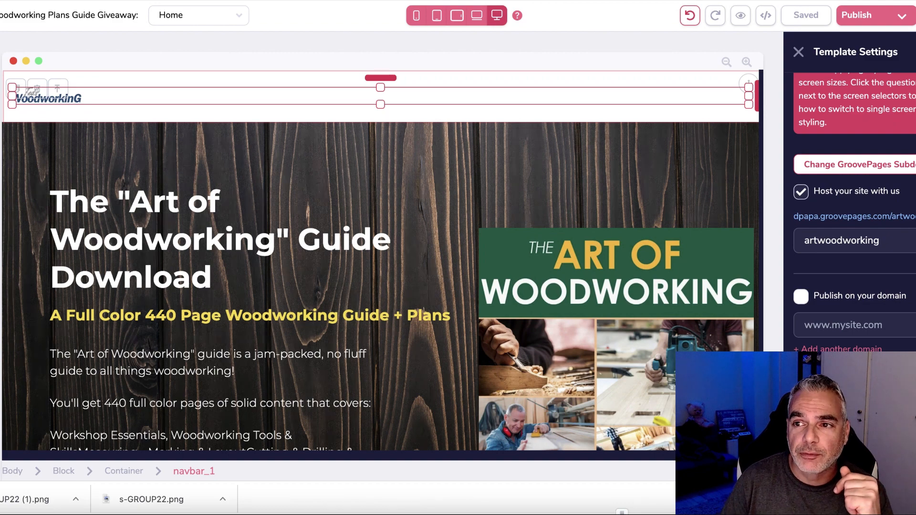
Go to bingbangprofits.site in a new tab, sign in, and open the Links list.
{"action": "key", "text": "super+t"}
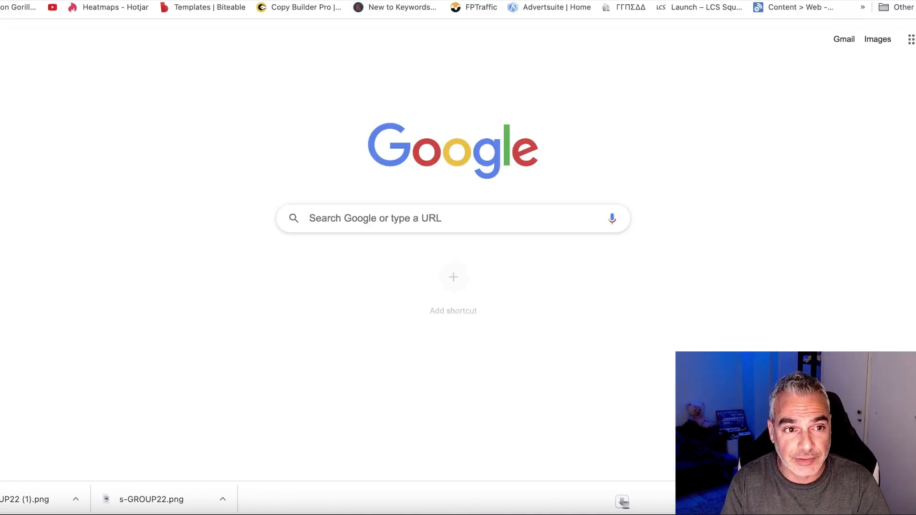
{"action": "type", "text": "bin"}
{"action": "type", "text": "b"}
{"action": "key", "text": "BackSpace"}
{"action": "type", "text": "gba"}
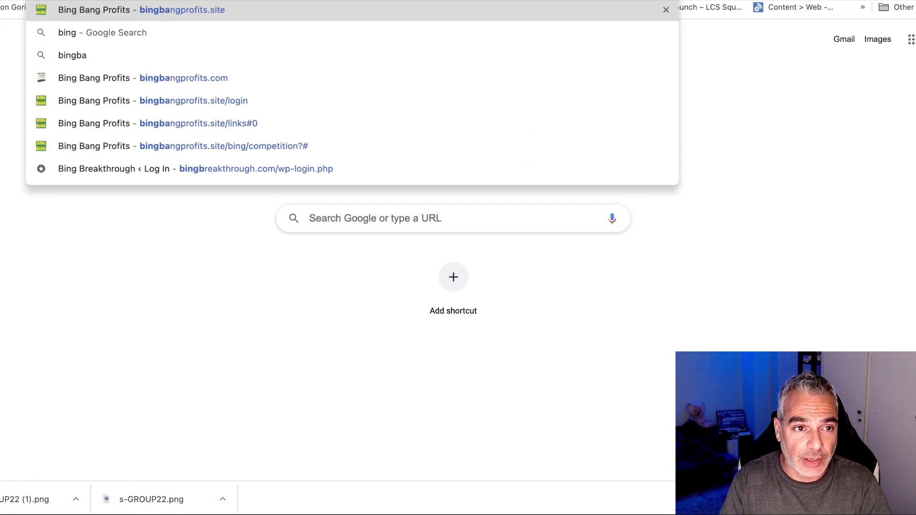
{"action": "key", "text": "Return"}
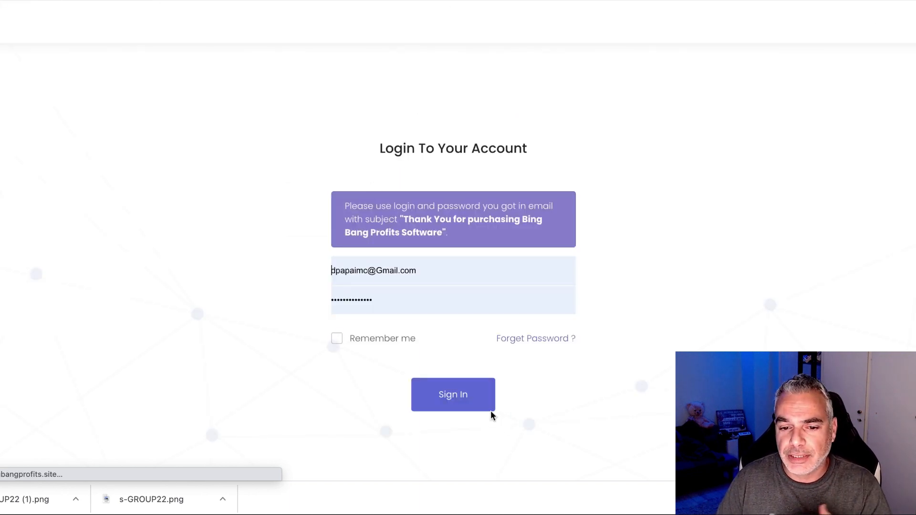
{"action": "left_click", "coordinate": [454, 397]}
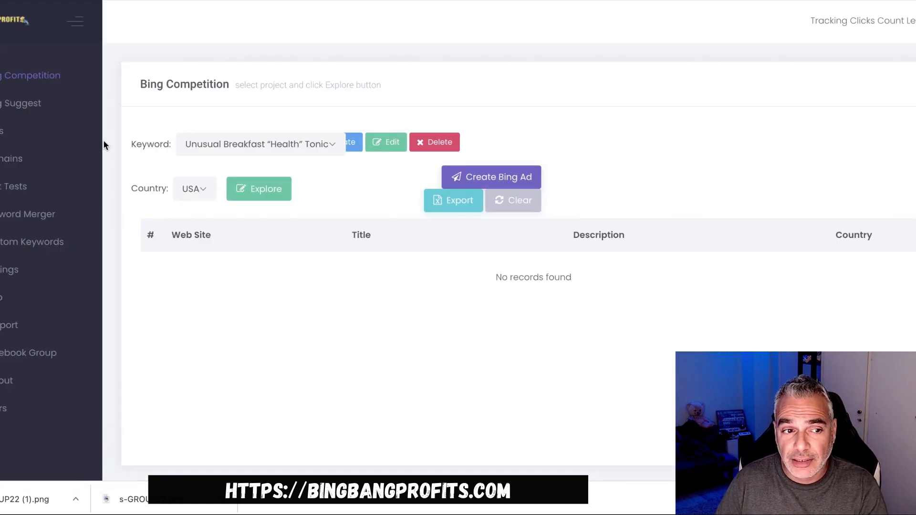
{"action": "left_click", "coordinate": [5, 138]}
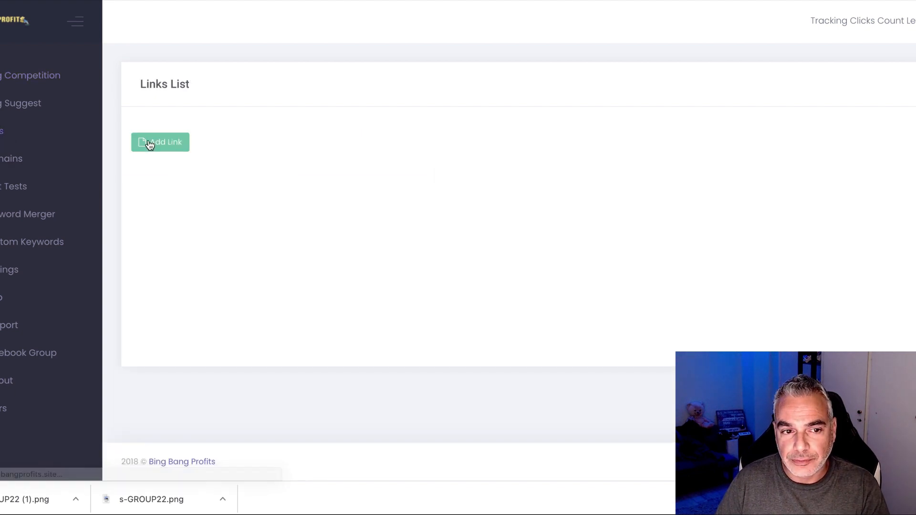
Start a new link named 'Woodworking Lander' with tracklink path 'wood' and Custom network.
{"action": "left_click", "coordinate": [161, 142]}
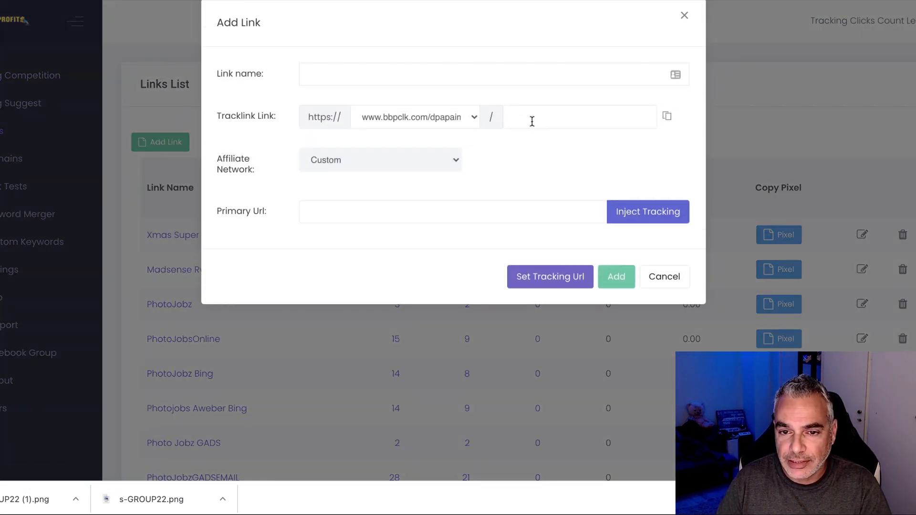
{"action": "left_click", "coordinate": [532, 122]}
{"action": "left_click", "coordinate": [423, 191]}
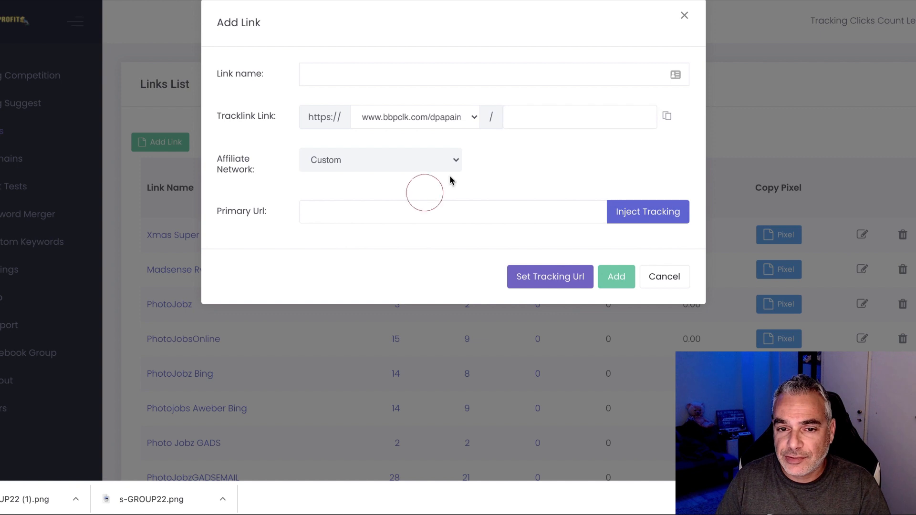
{"action": "left_click", "coordinate": [412, 71]}
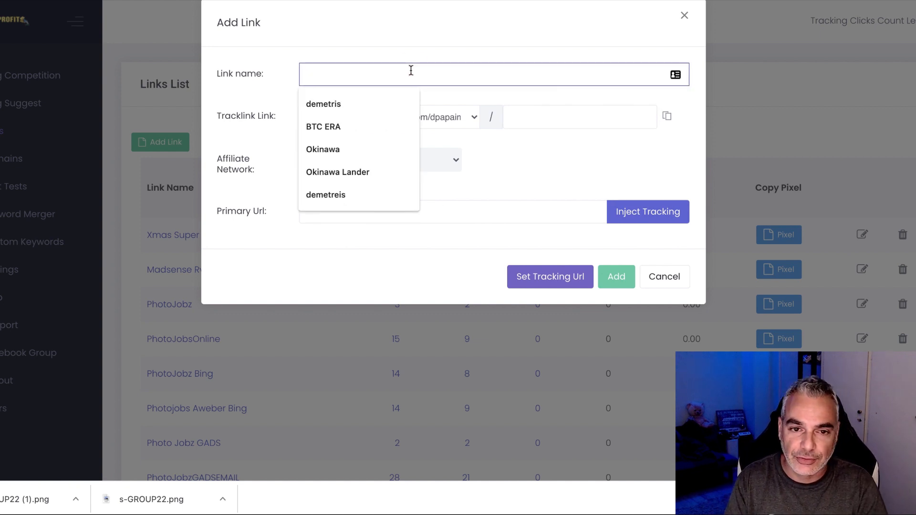
{"action": "type", "text": "Woodworking Lander"}
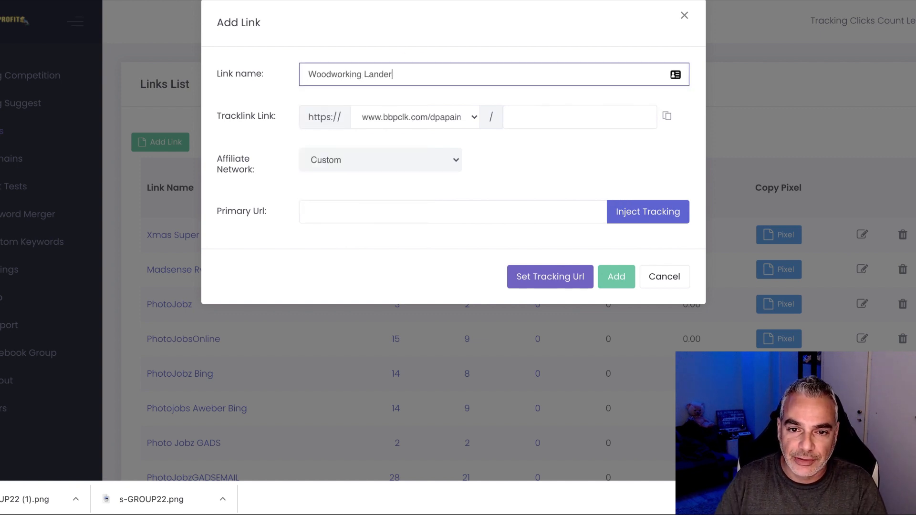
{"action": "left_click", "coordinate": [566, 120]}
{"action": "type", "text": "woodworkinglander"}
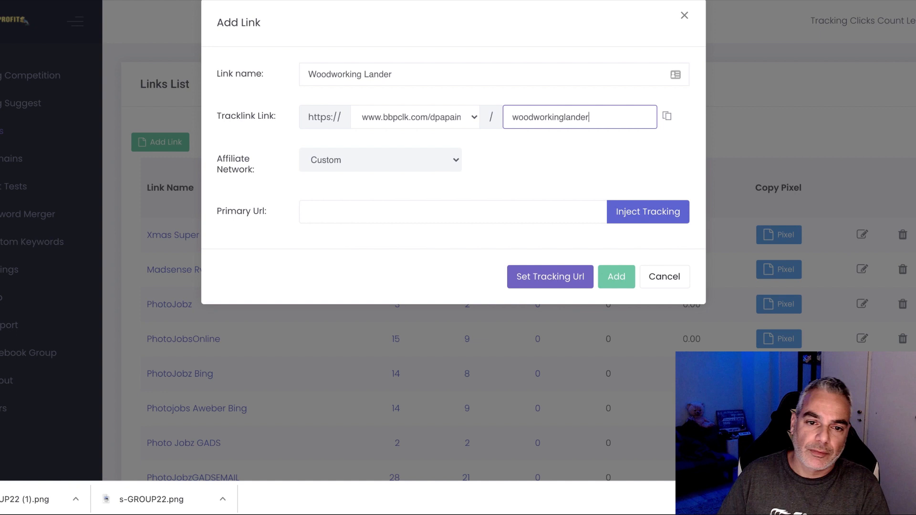
{"action": "left_click", "coordinate": [374, 151]}
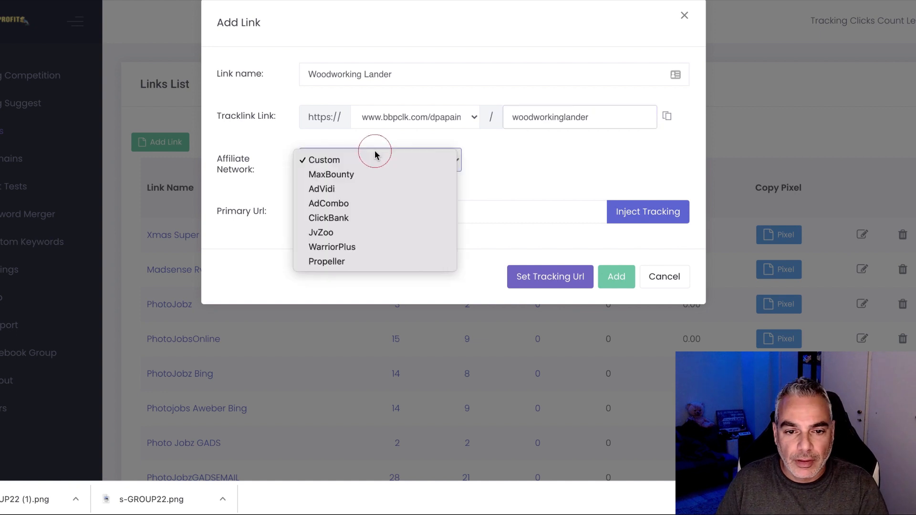
{"action": "left_click", "coordinate": [307, 158]}
Paste the artwoodworking page URL as the Primary Url, then load it in a new tab.
{"action": "left_click", "coordinate": [407, 212]}
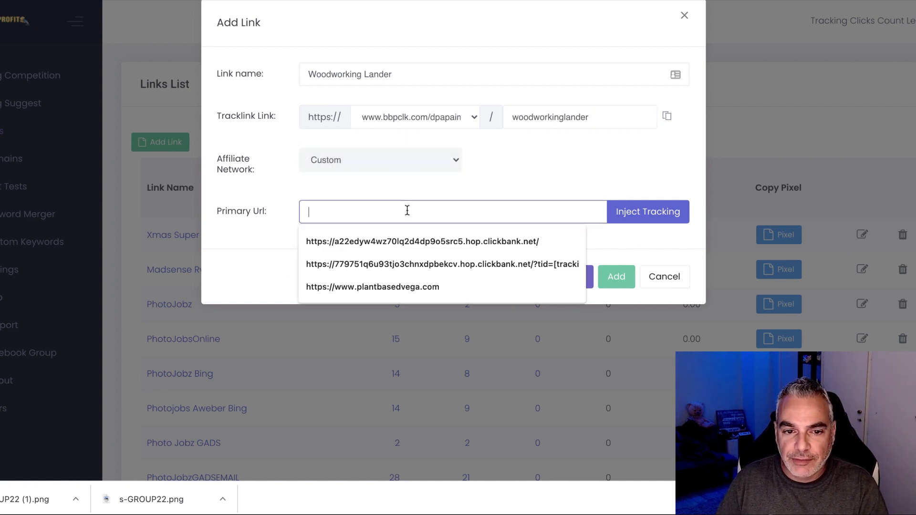
{"action": "type", "text": "https://dpapa.groovepages.com/artwoodworking/page-3"}
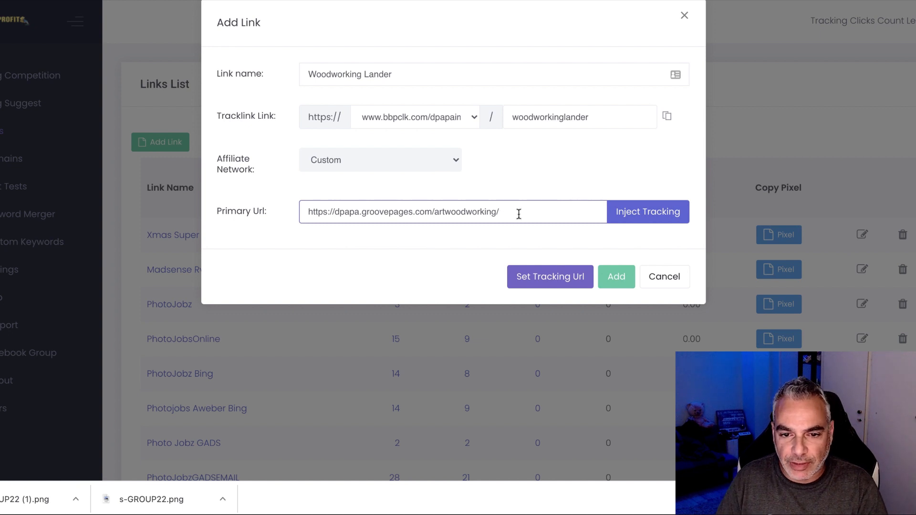
{"action": "triple_click", "coordinate": [518, 214]}
{"action": "right_click", "coordinate": [381, 214]}
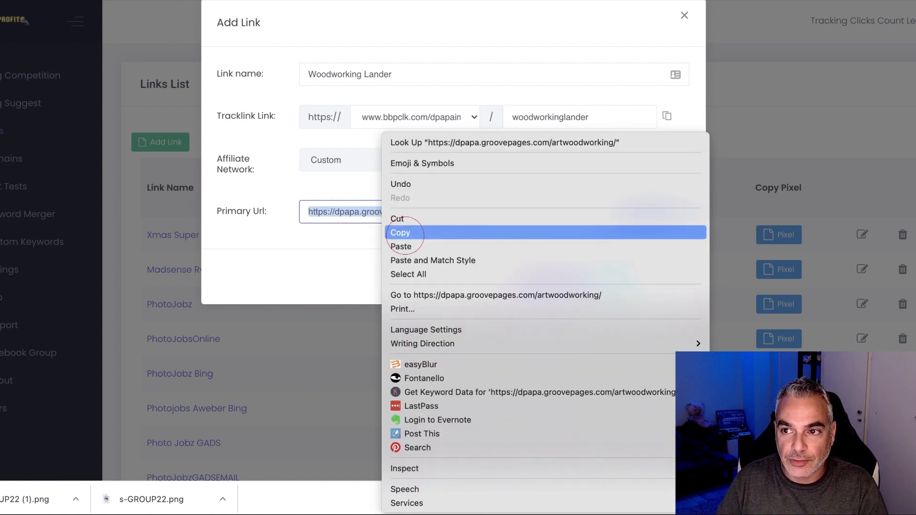
{"action": "left_click", "coordinate": [405, 233]}
{"action": "key", "text": "super+t"}
{"action": "key", "text": "super+v"}
{"action": "key", "text": "Return"}
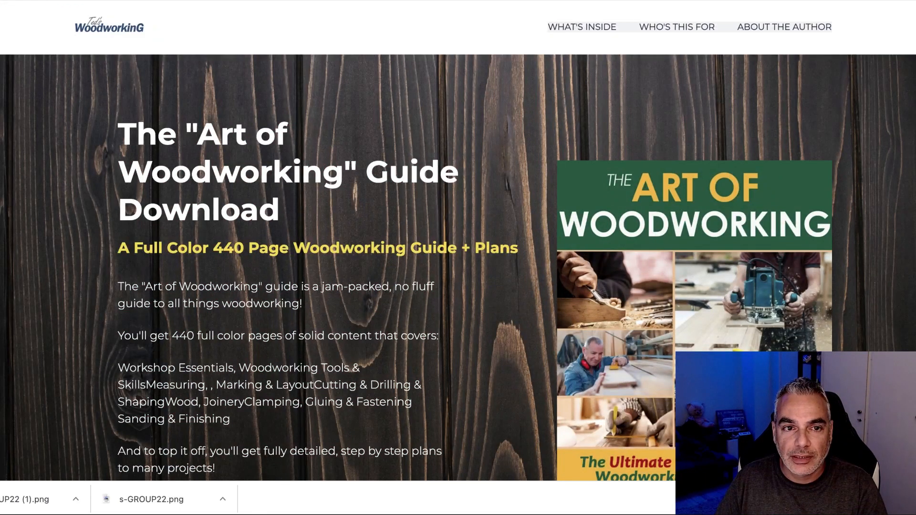
Reload the live woodworking landing page and return to the GroovePages editor tab.
{"action": "key", "text": "super+r"}
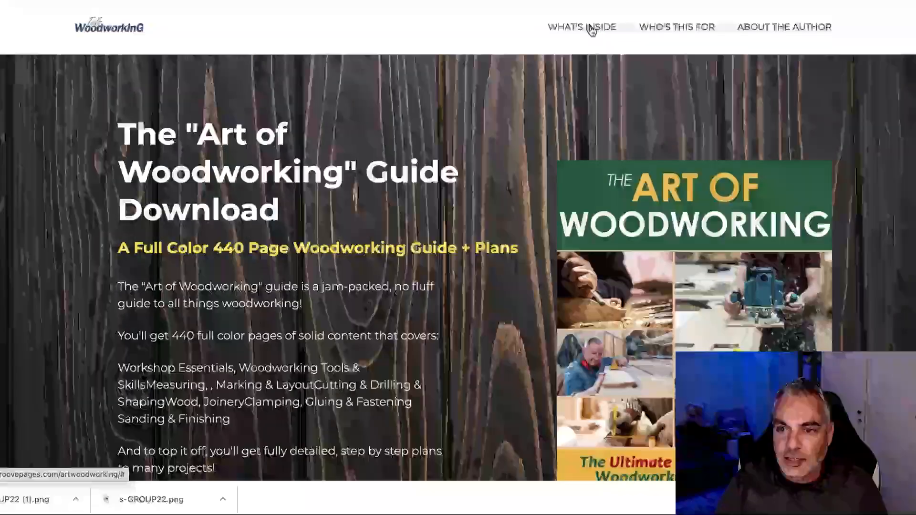
{"action": "key", "text": "ctrl+shift+Tab"}
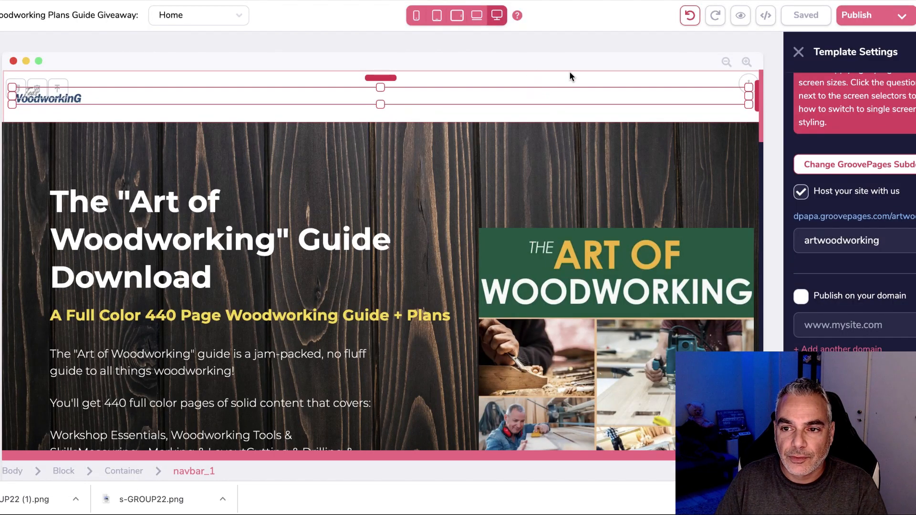
Delete the header's navigation menu, leaving only the logo, and save the Home page.
{"action": "left_click", "coordinate": [726, 62]}
{"action": "left_click", "coordinate": [746, 62]}
{"action": "left_click", "coordinate": [456, 62]}
{"action": "left_click", "coordinate": [108, 126]}
{"action": "left_click", "coordinate": [178, 108]}
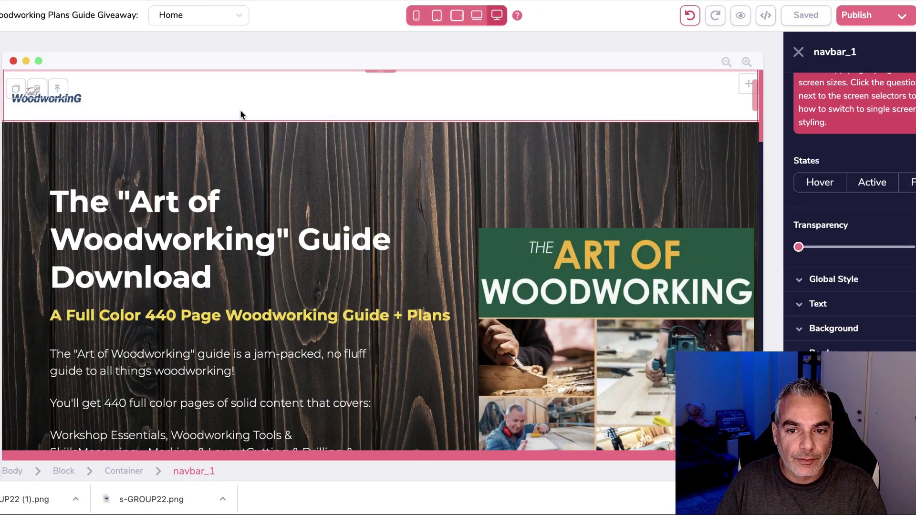
{"action": "left_click", "coordinate": [690, 15]}
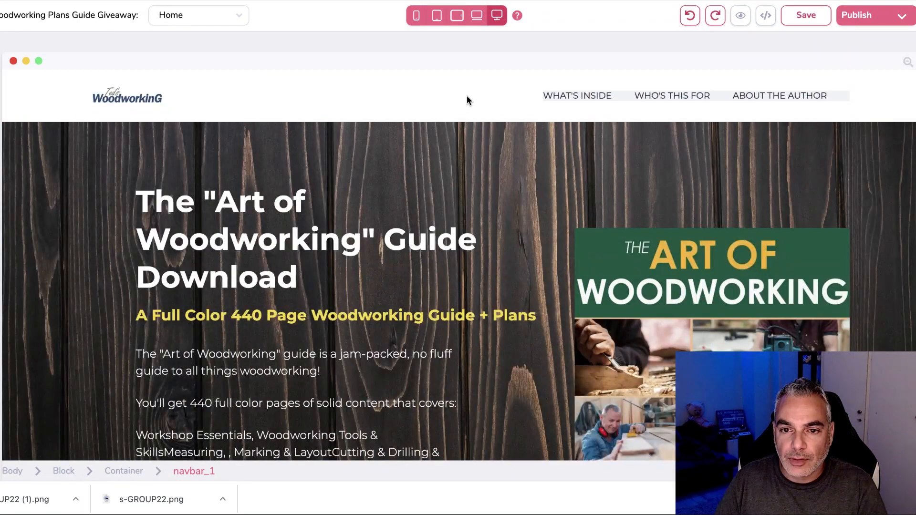
{"action": "left_click", "coordinate": [579, 95]}
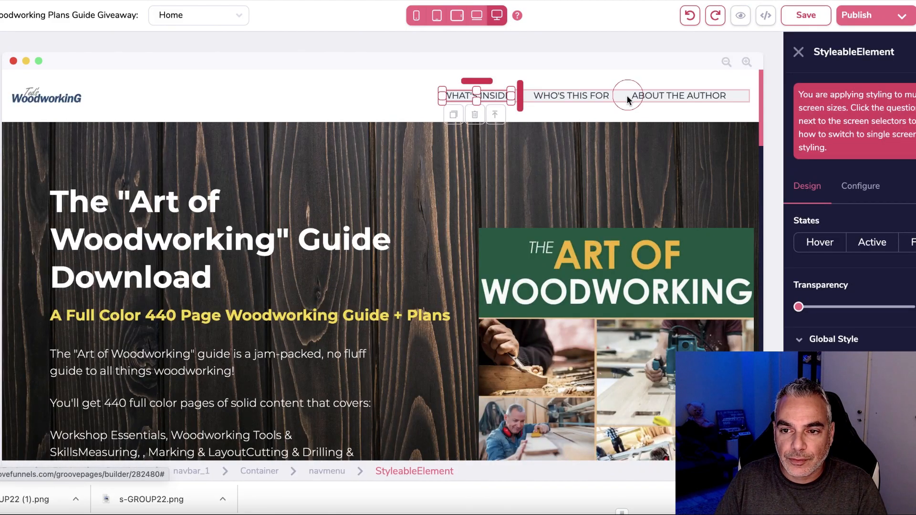
{"action": "left_click", "coordinate": [628, 98]}
{"action": "left_click", "coordinate": [473, 114]}
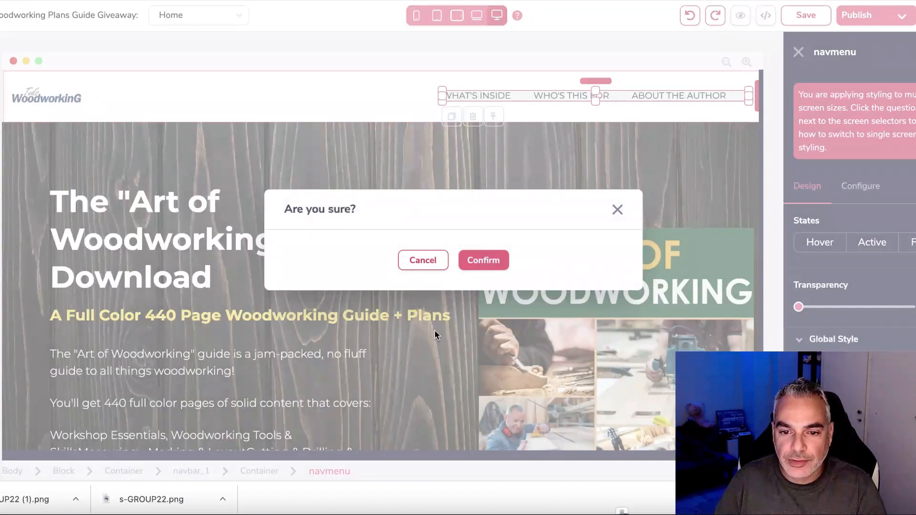
{"action": "left_click", "coordinate": [483, 260]}
{"action": "left_click", "coordinate": [828, 23]}
{"action": "left_click", "coordinate": [857, 15]}
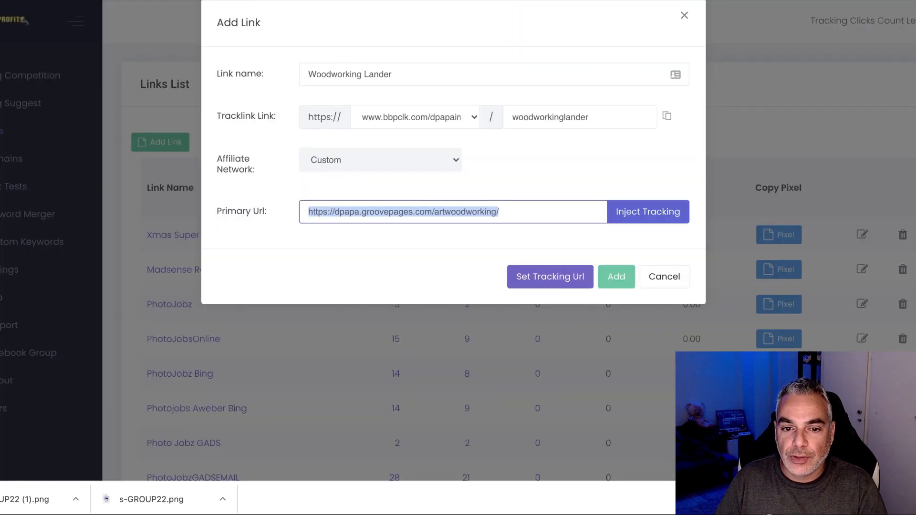
Add the Woodworking Lander tracking link to the Links List and check its new row.
{"action": "left_click", "coordinate": [602, 277]}
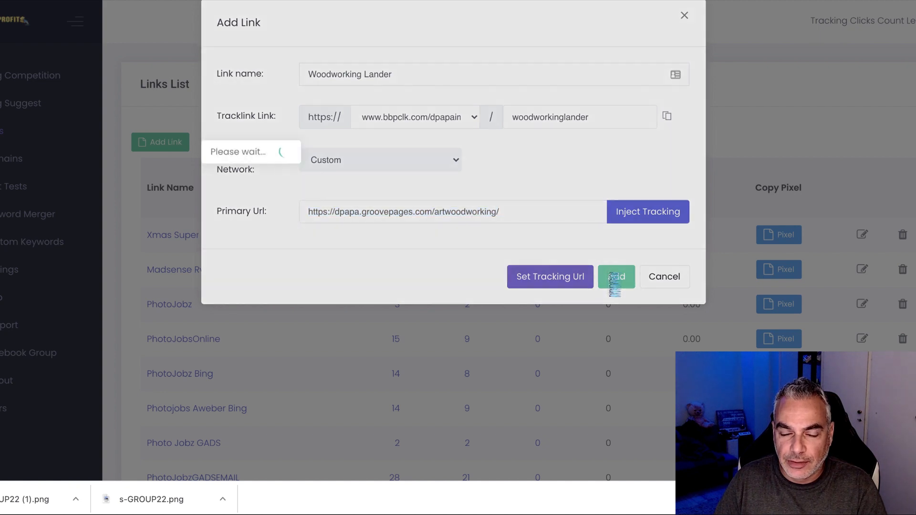
{"action": "scroll", "coordinate": [608, 272], "scroll_direction": "down", "scroll_amount": 15}
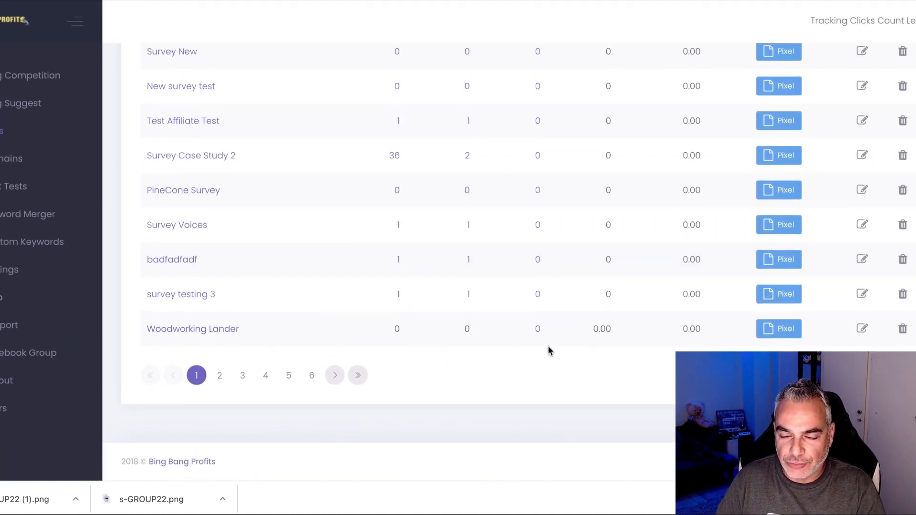
{"action": "scroll", "coordinate": [484, 299], "scroll_direction": "up", "scroll_amount": 15}
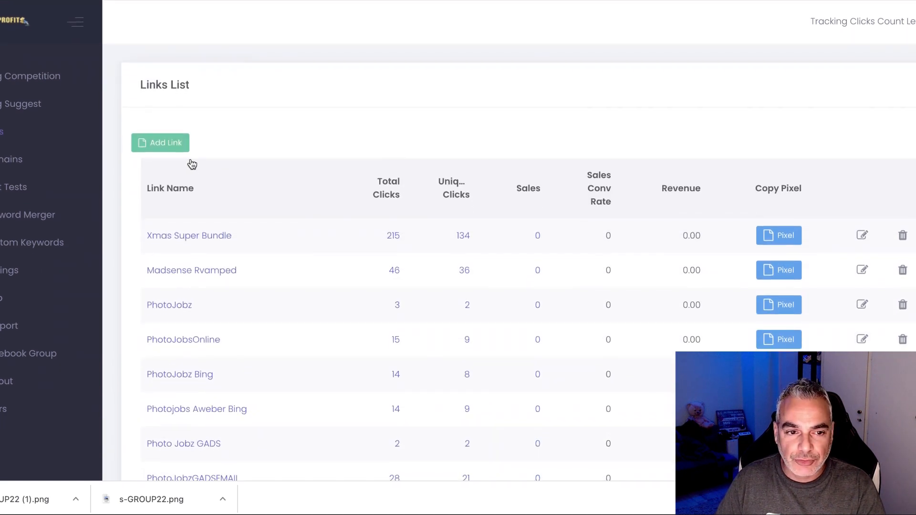
Start another new link with tracking path woodworkingoffer.
{"action": "left_click", "coordinate": [163, 142]}
{"action": "left_click", "coordinate": [535, 117]}
{"action": "type", "text": "woow"}
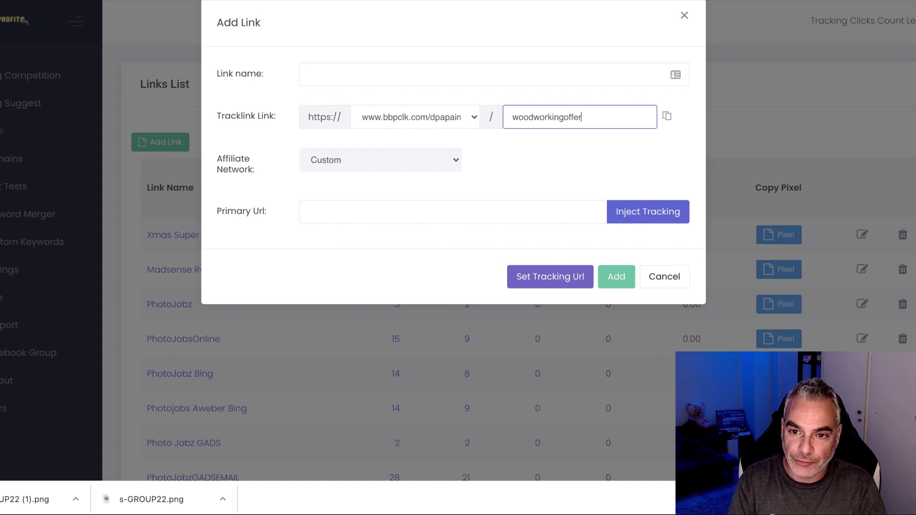
Name the link 'woodworking offer', choose ClickBank as affiliate network, and set tracking ID bingads.
{"action": "left_click", "coordinate": [462, 74]}
{"action": "type", "text": "\\w"}
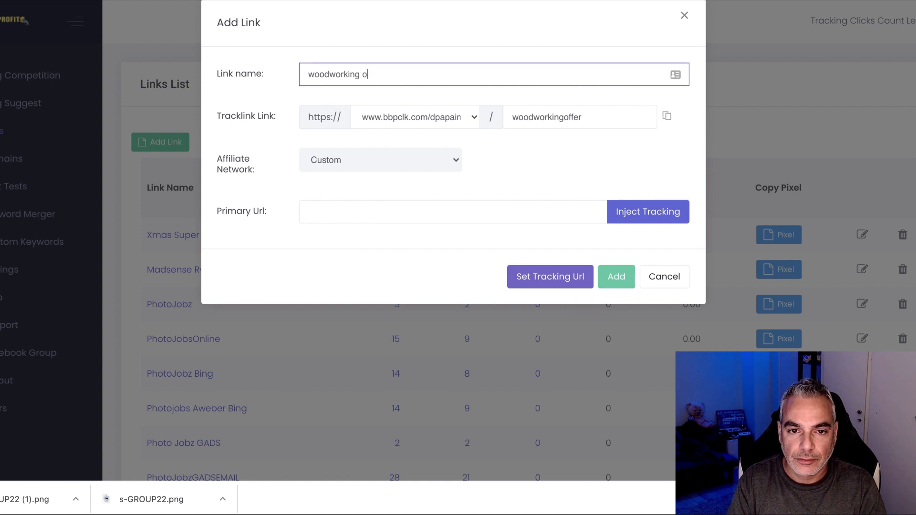
{"action": "left_click", "coordinate": [434, 160]}
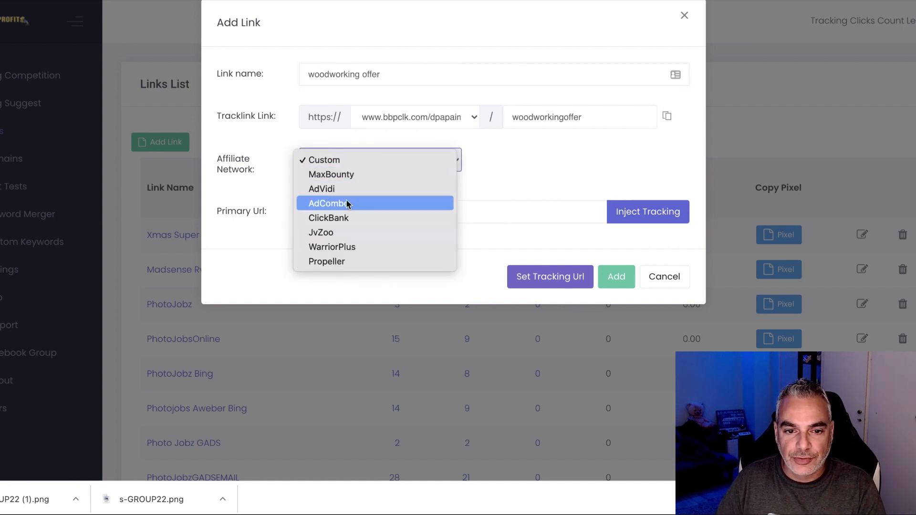
{"action": "left_click", "coordinate": [351, 219]}
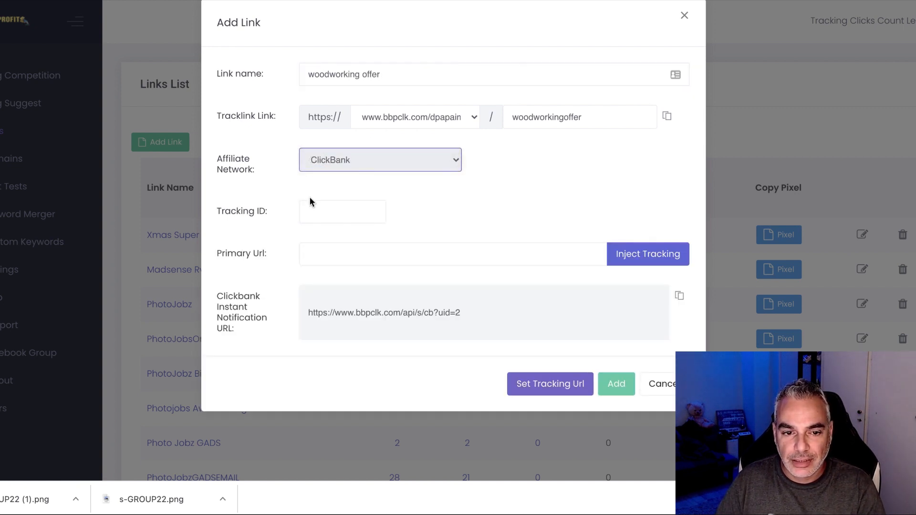
{"action": "left_click", "coordinate": [335, 214]}
{"action": "type", "text": "dpapa187"}
{"action": "key", "text": "Tab"}
{"action": "double_click", "coordinate": [337, 211]}
{"action": "type", "text": "bingads"}
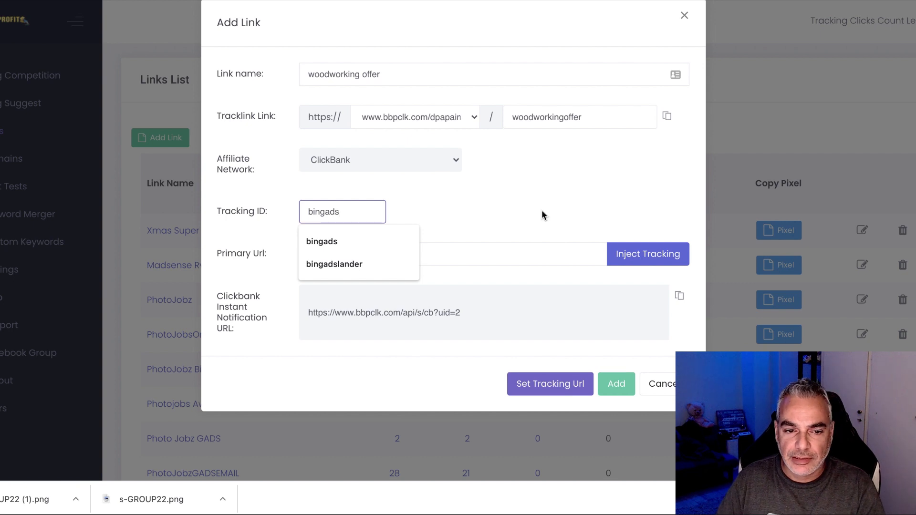
{"action": "left_click", "coordinate": [401, 252]}
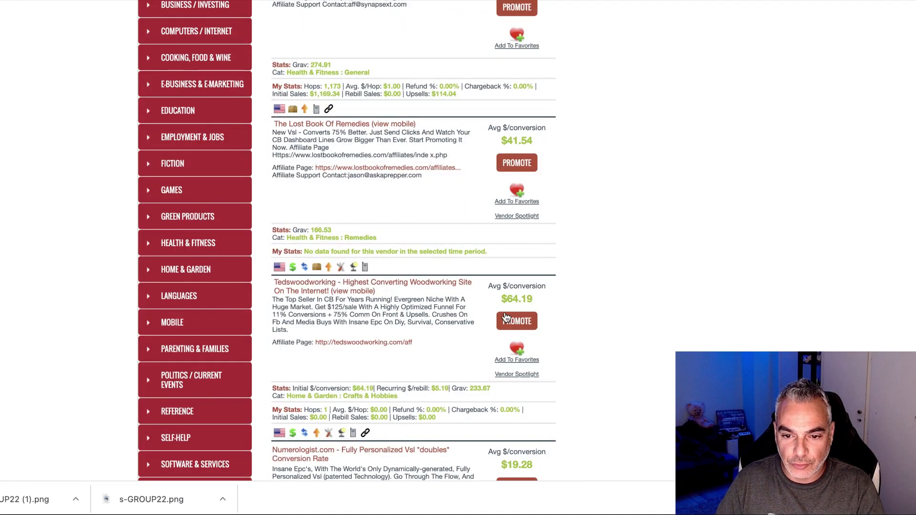
Generate a Tedswoodworking HopLink with the ClickBank account nickname and paste it as the Primary Url.
{"action": "left_click", "coordinate": [507, 317]}
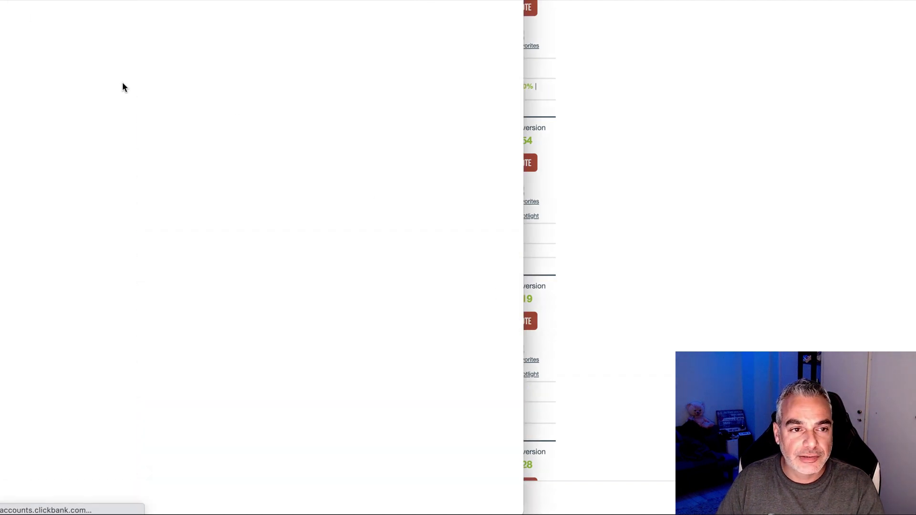
{"action": "left_click", "coordinate": [147, 76]}
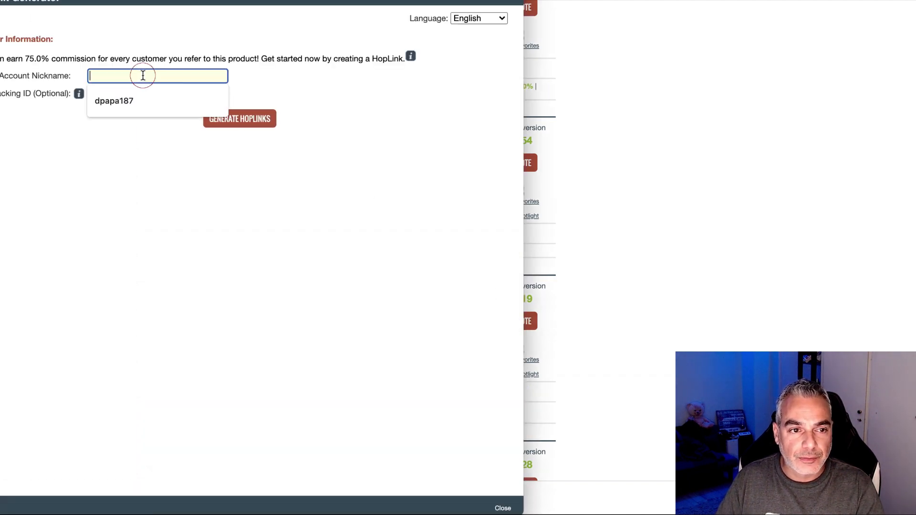
{"action": "type", "text": "dpapa187"}
{"action": "left_click", "coordinate": [238, 118]}
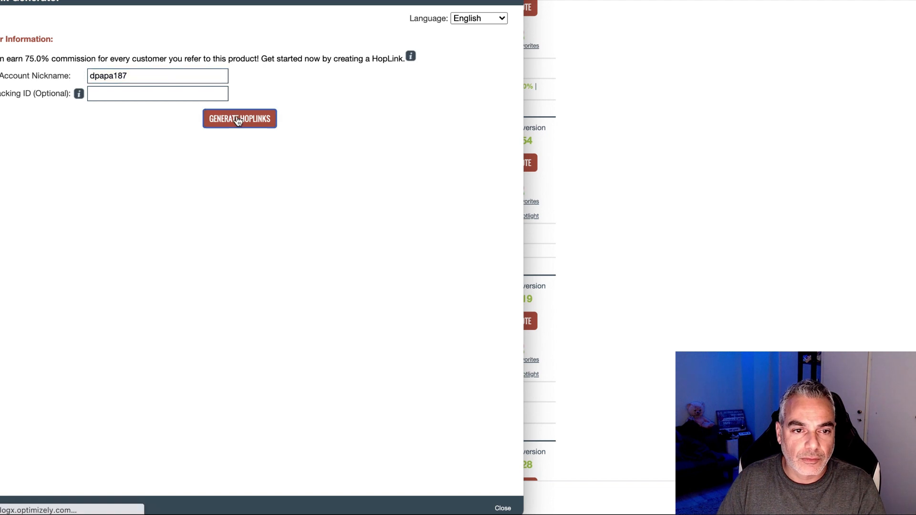
{"action": "left_click", "coordinate": [465, 209]}
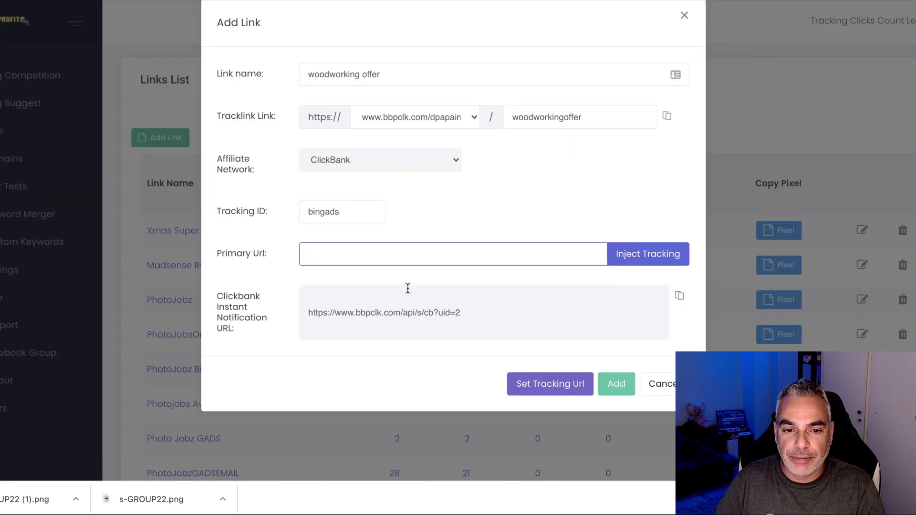
{"action": "left_click", "coordinate": [407, 249]}
{"action": "key", "text": "super+v"}
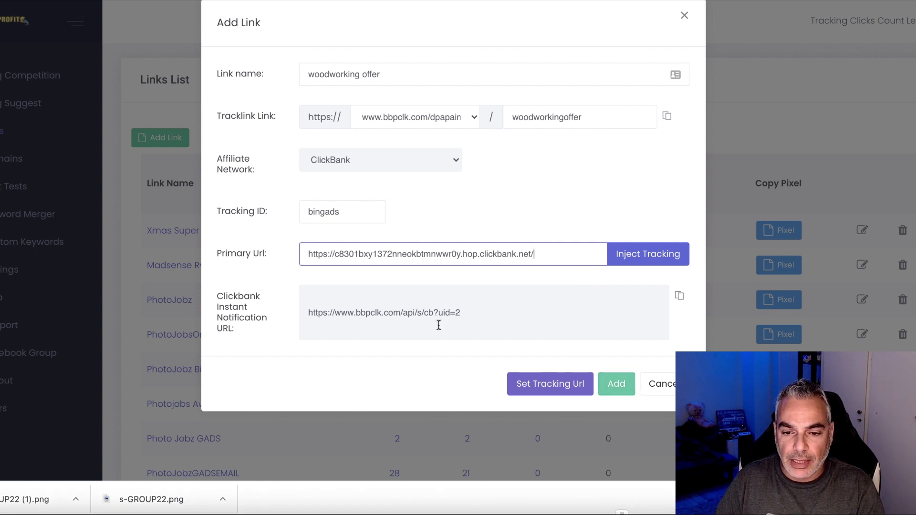
Save the woodworking offer link to the Links List and copy its Tracklink address.
{"action": "left_click", "coordinate": [602, 385]}
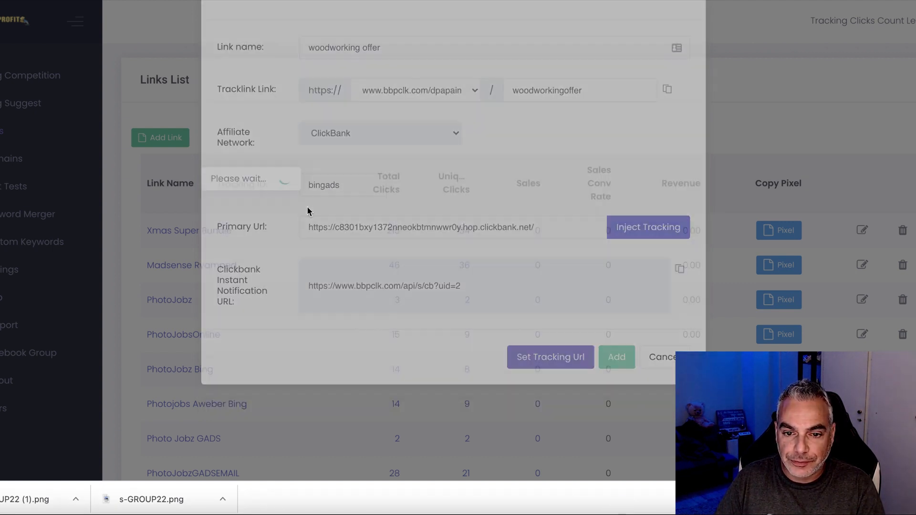
{"action": "scroll", "coordinate": [415, 317], "scroll_direction": "down", "scroll_amount": 15}
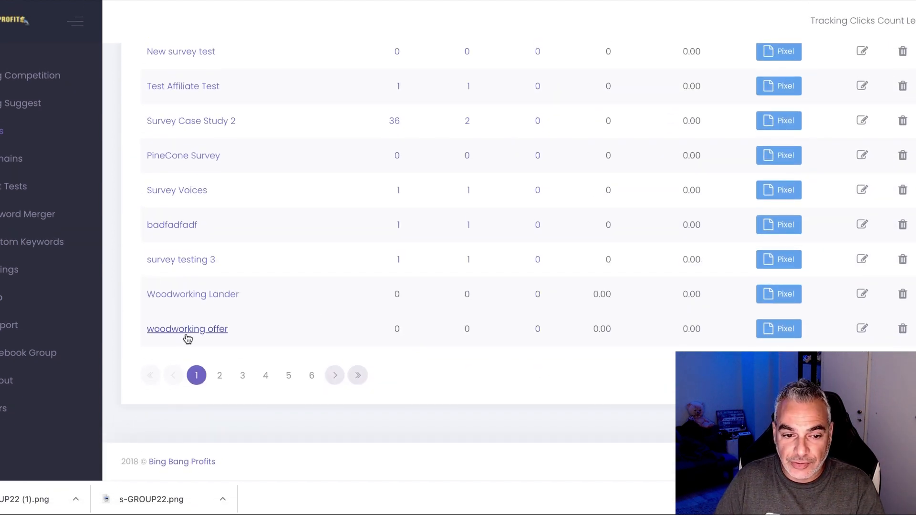
{"action": "left_click", "coordinate": [862, 328]}
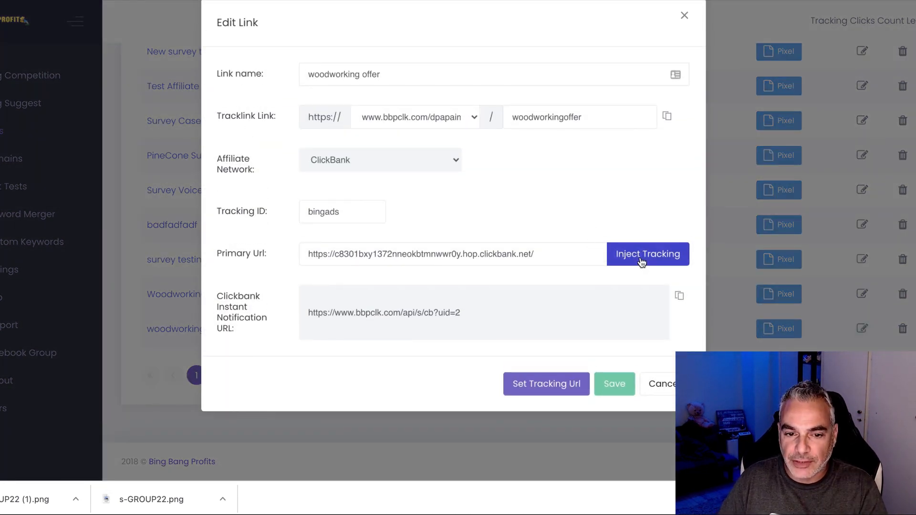
{"action": "left_click", "coordinate": [667, 116]}
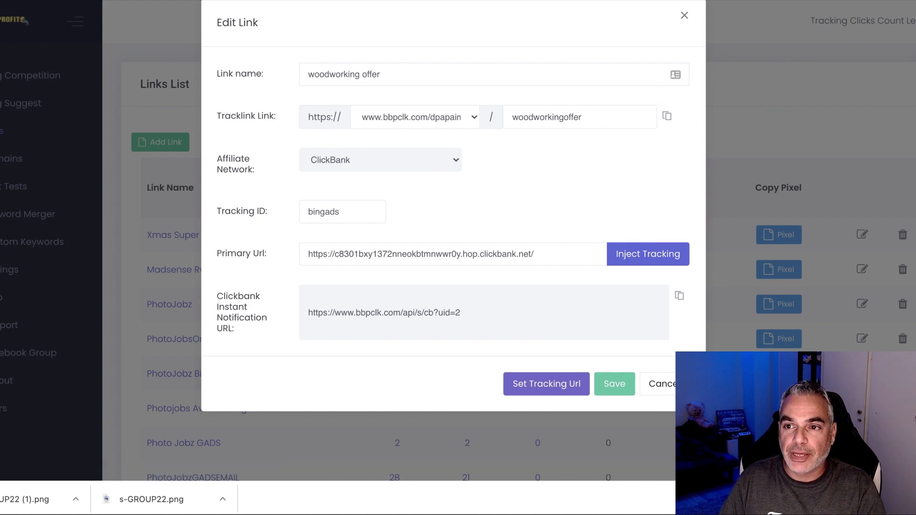
{"action": "left_click", "coordinate": [368, 1]}
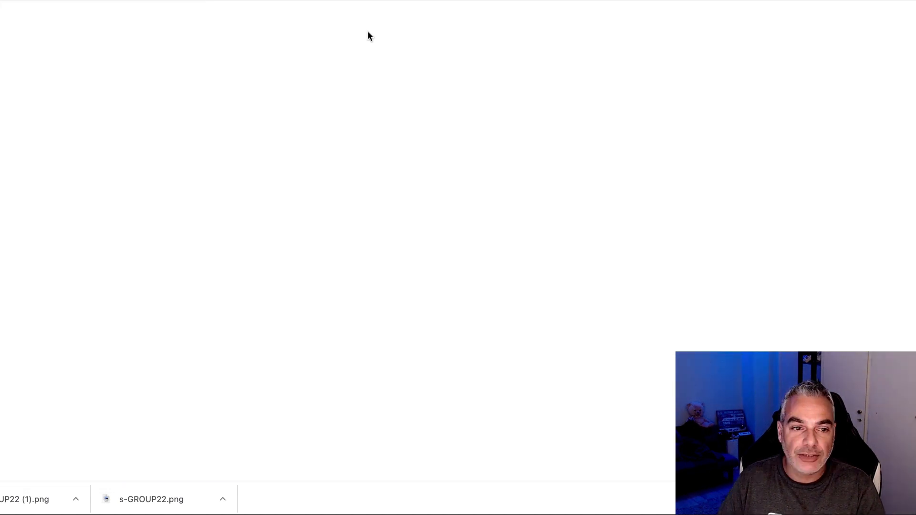
On Page 2, link the 'Get Instant Access To 16,000 Projects' button to the copied tracking URL.
{"action": "left_click", "coordinate": [1, 186]}
{"action": "left_click", "coordinate": [82, 186]}
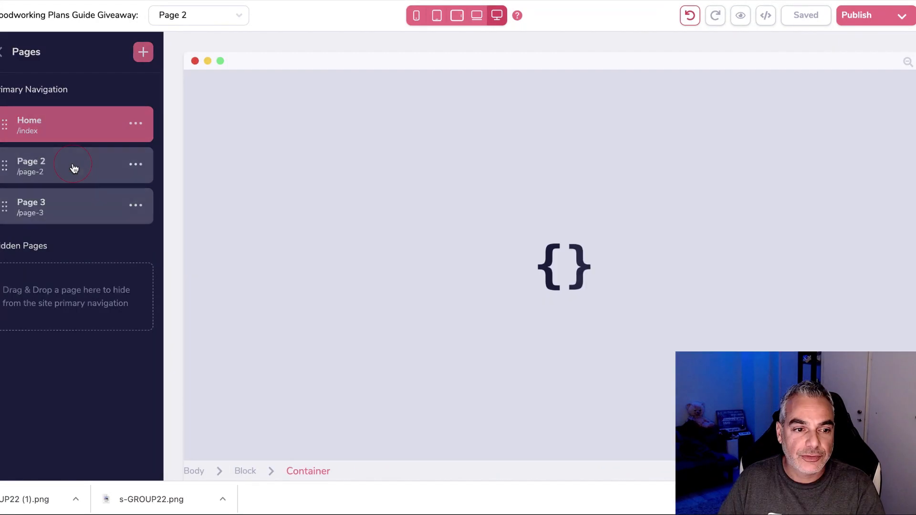
{"action": "scroll", "coordinate": [525, 358], "scroll_direction": "down", "scroll_amount": 4}
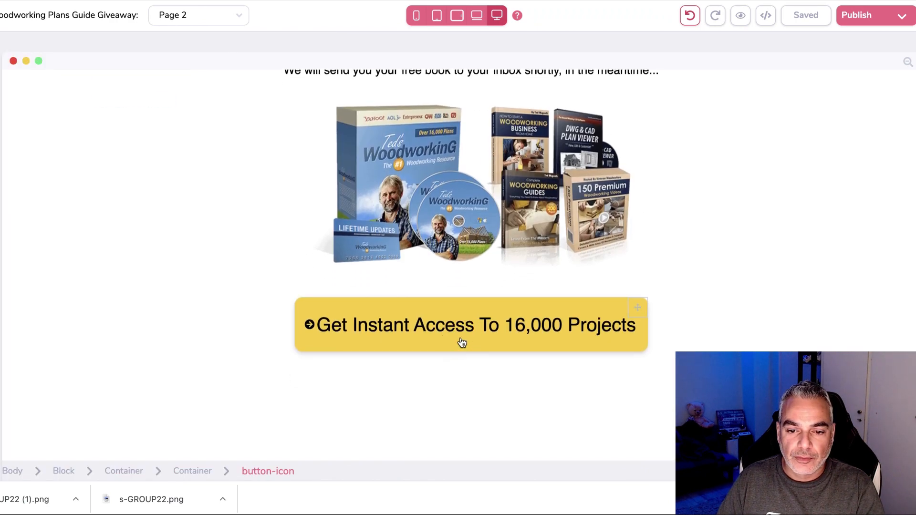
{"action": "left_click", "coordinate": [462, 342]}
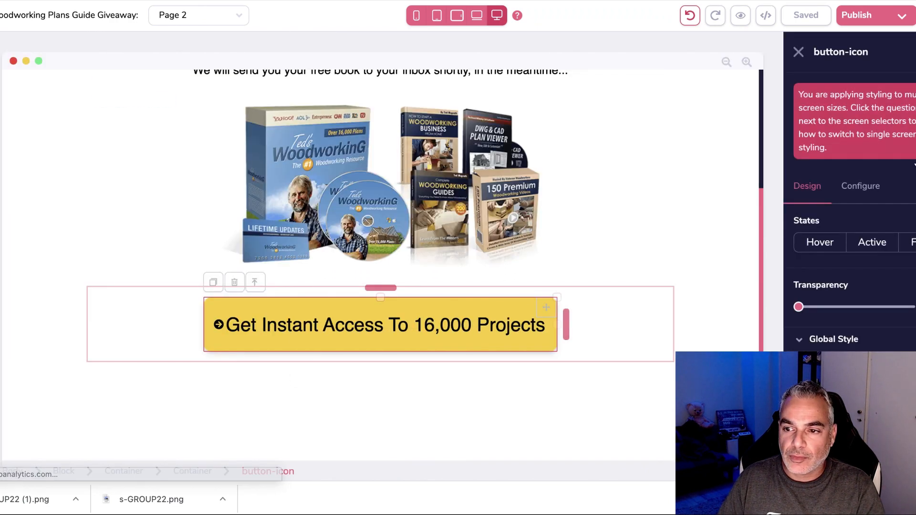
{"action": "left_click", "coordinate": [861, 187]}
{"action": "scroll", "coordinate": [851, 277], "scroll_direction": "down", "scroll_amount": 5}
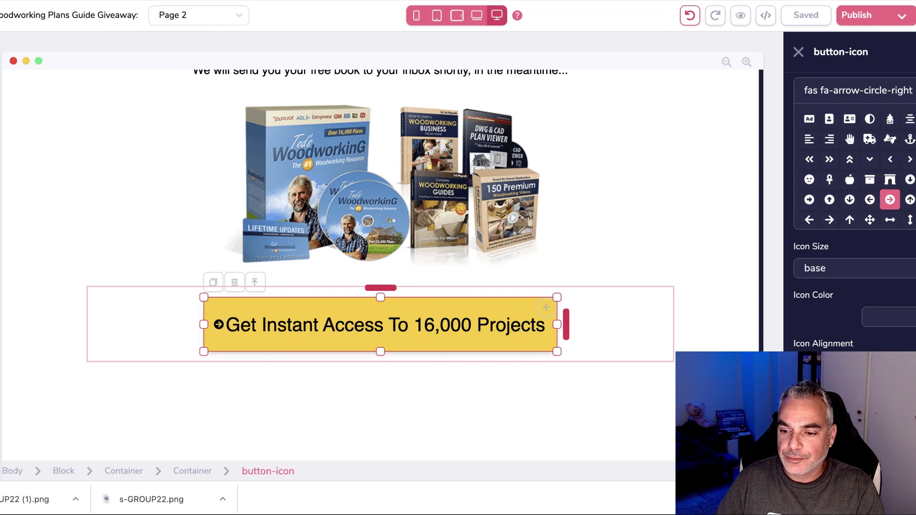
{"action": "scroll", "coordinate": [854, 215], "scroll_direction": "down", "scroll_amount": 2}
{"action": "left_click", "coordinate": [849, 382]}
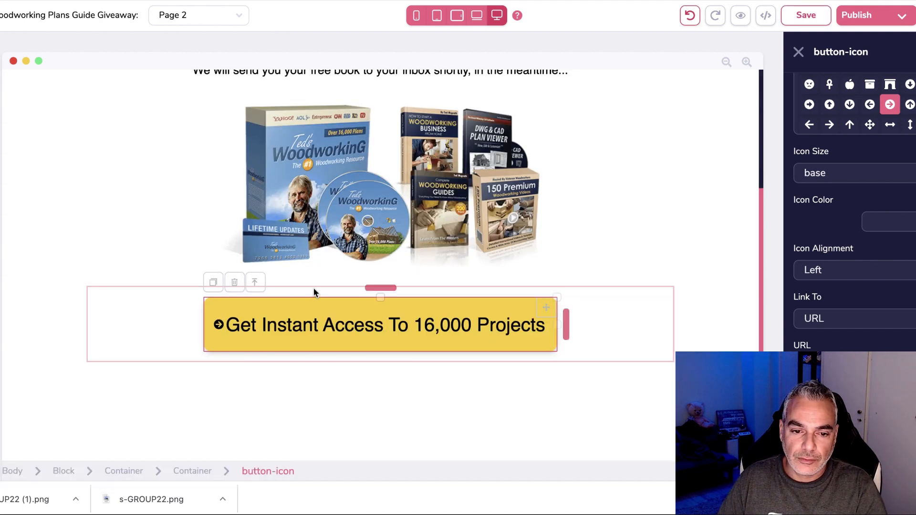
Reduce the button's vertical padding, then save and publish the thank-you page.
{"action": "left_click_drag", "start_coordinate": [381, 299], "coordinate": [381, 305]}
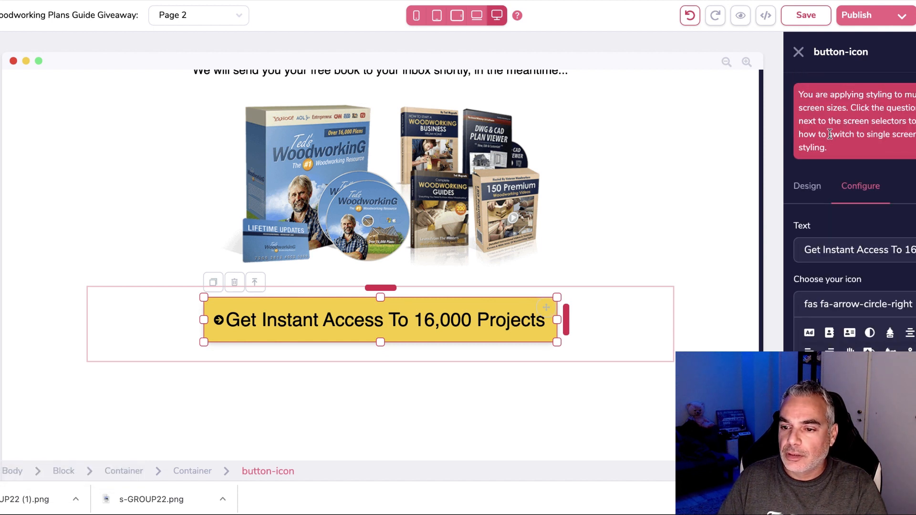
{"action": "left_click", "coordinate": [811, 191]}
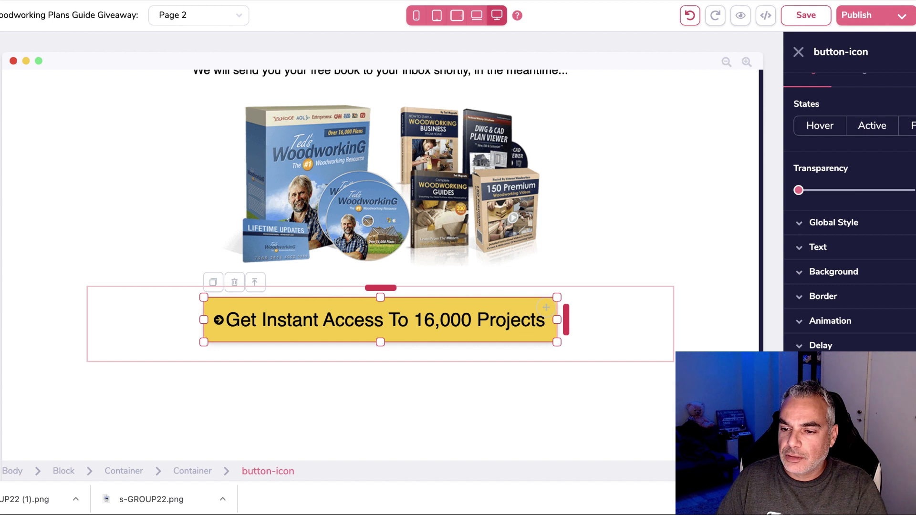
{"action": "left_click", "coordinate": [857, 297]}
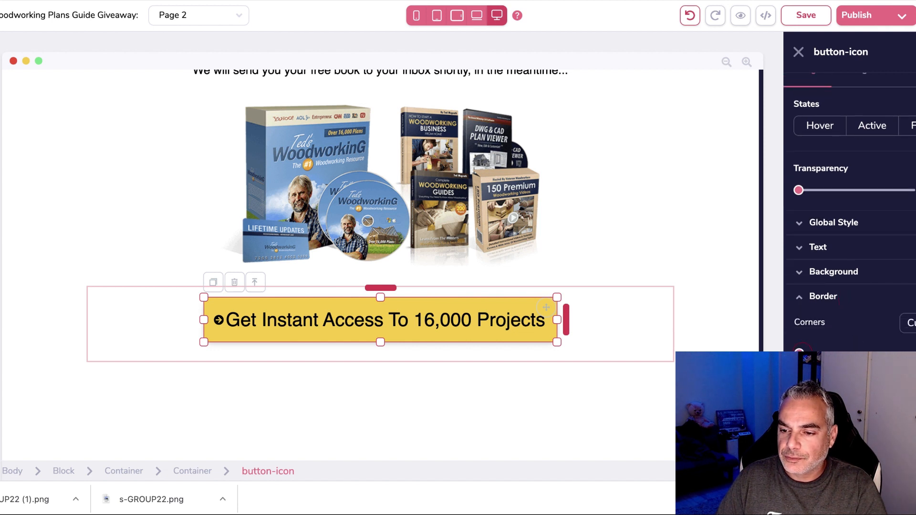
{"action": "left_click", "coordinate": [806, 16]}
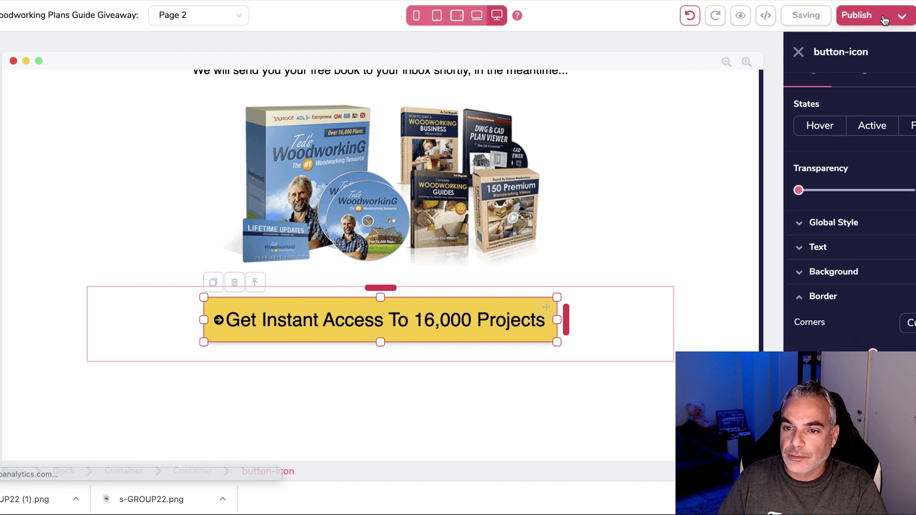
{"action": "left_click", "coordinate": [890, 17]}
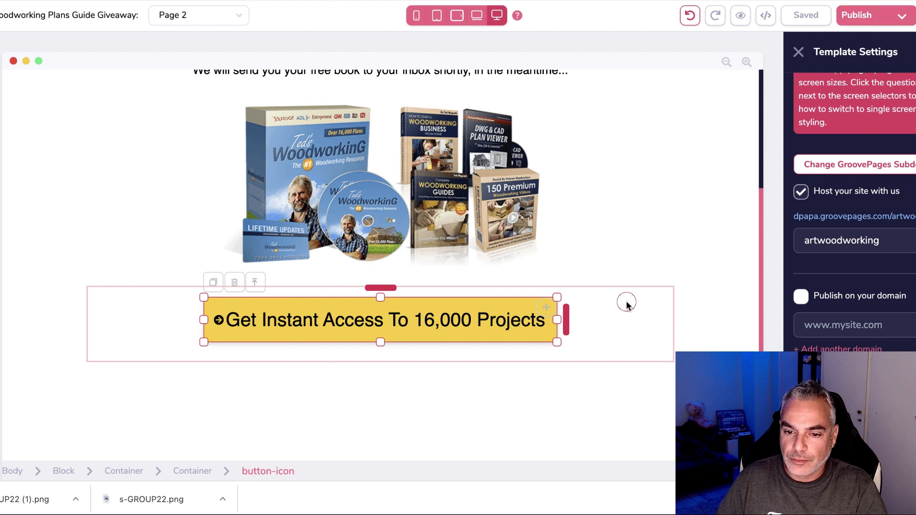
{"action": "left_click", "coordinate": [667, 294]}
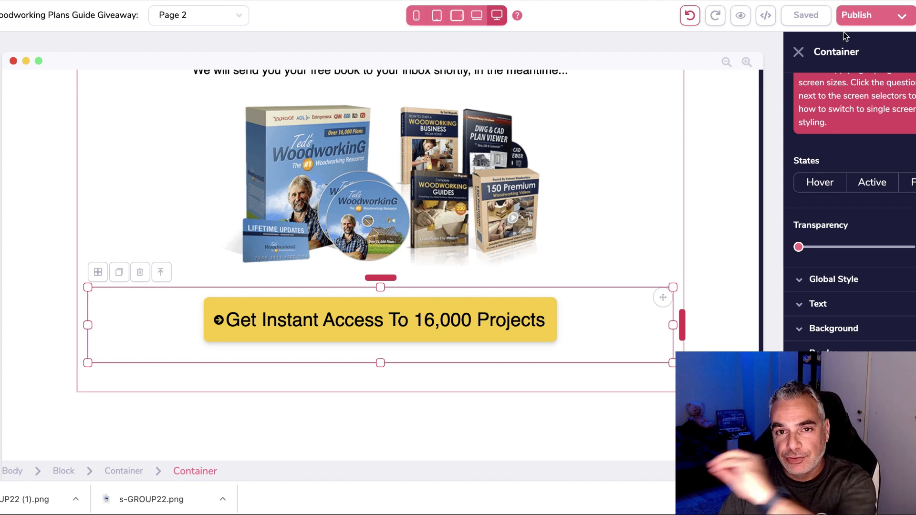
{"action": "scroll", "coordinate": [578, 187], "scroll_direction": "up", "scroll_amount": 5}
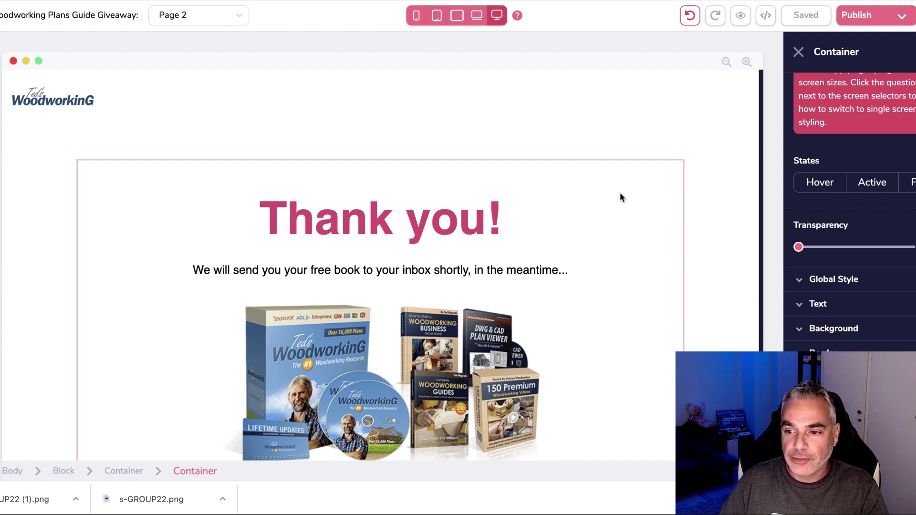
{"action": "left_click", "coordinate": [859, 14]}
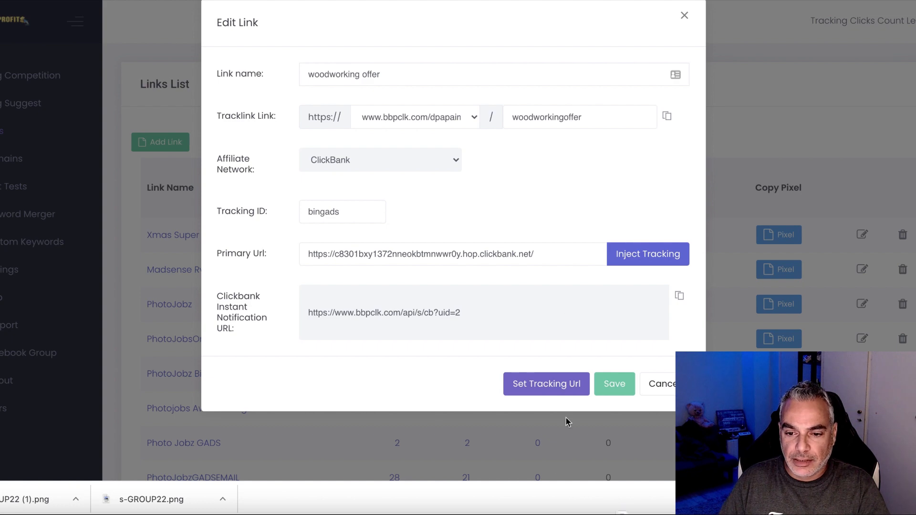
Add a Woodworking keyword in Bing Competition and explore competitor ads for USA.
{"action": "left_click", "coordinate": [617, 385]}
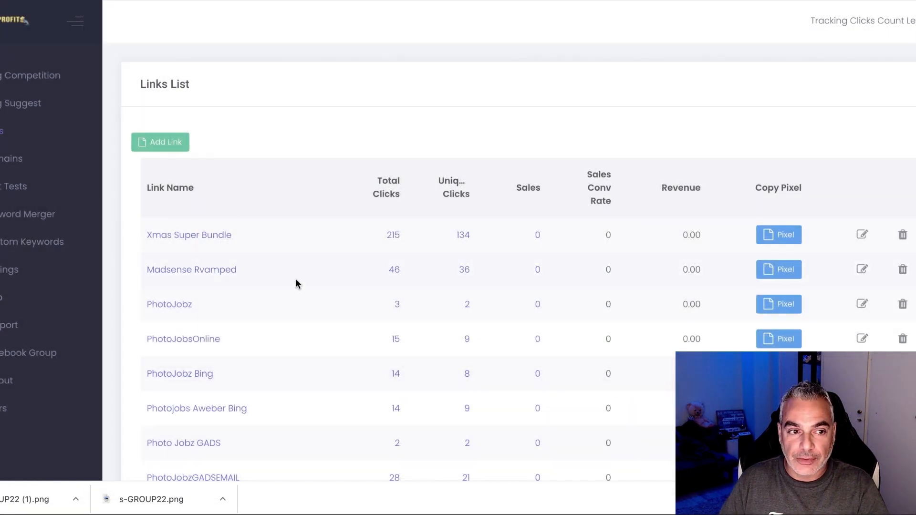
{"action": "left_click", "coordinate": [41, 81]}
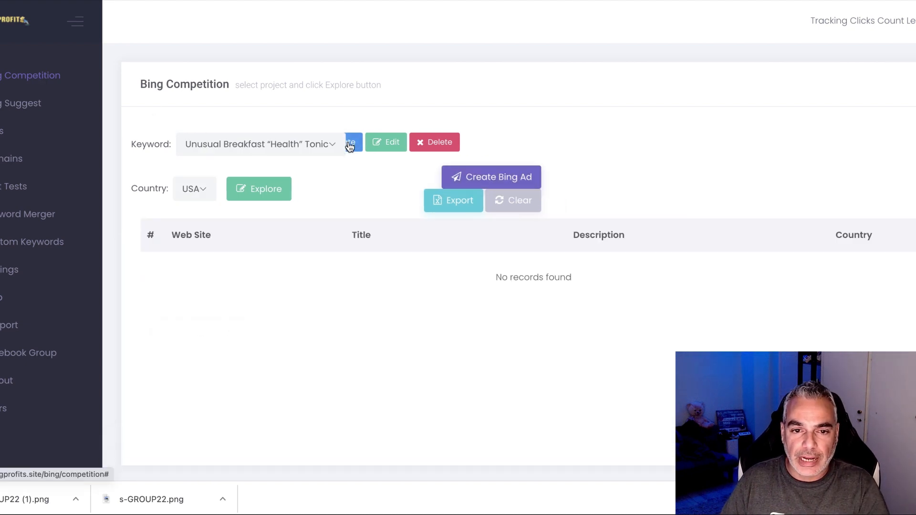
{"action": "left_click", "coordinate": [349, 146]}
{"action": "left_click", "coordinate": [450, 231]}
{"action": "type", "text": "Woodworking"}
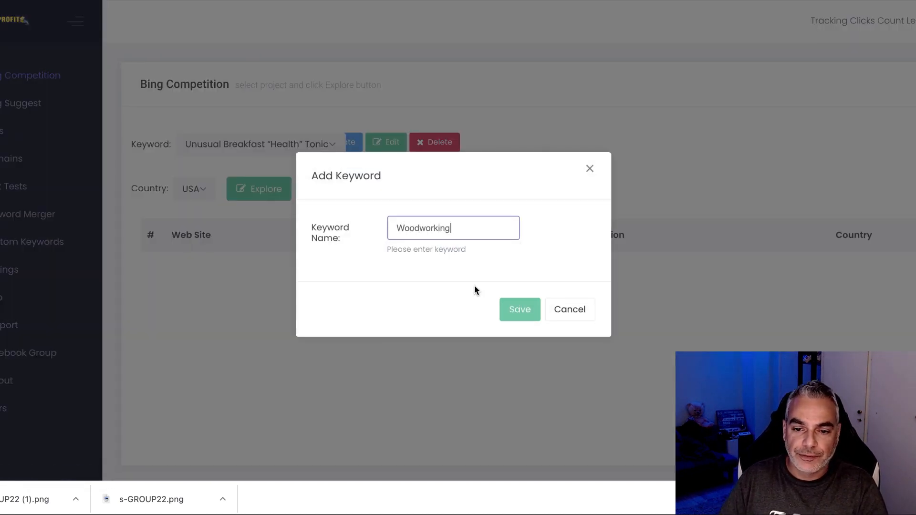
{"action": "left_click", "coordinate": [520, 310]}
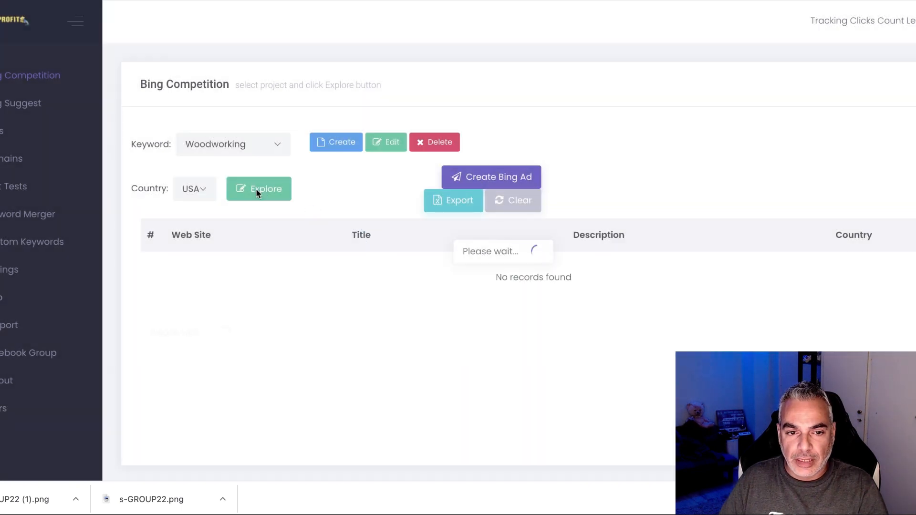
{"action": "left_click", "coordinate": [256, 190]}
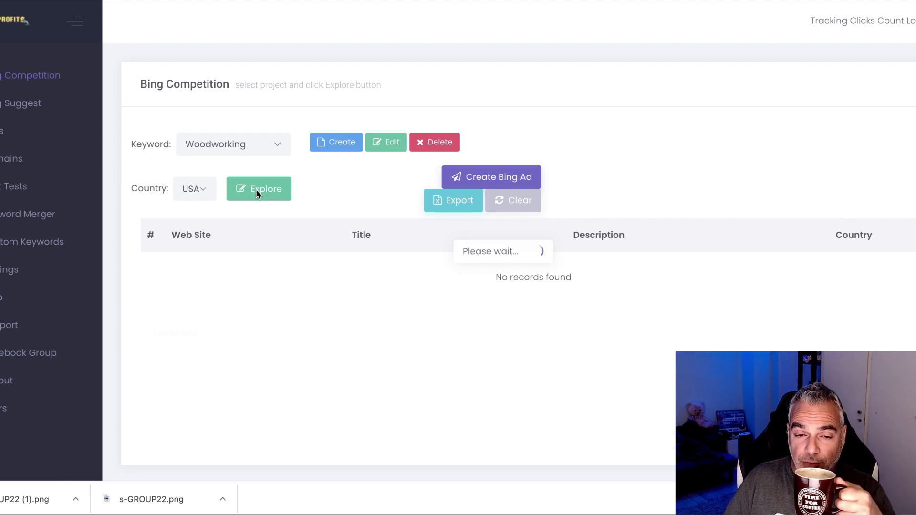
{"action": "left_click", "coordinate": [256, 189]}
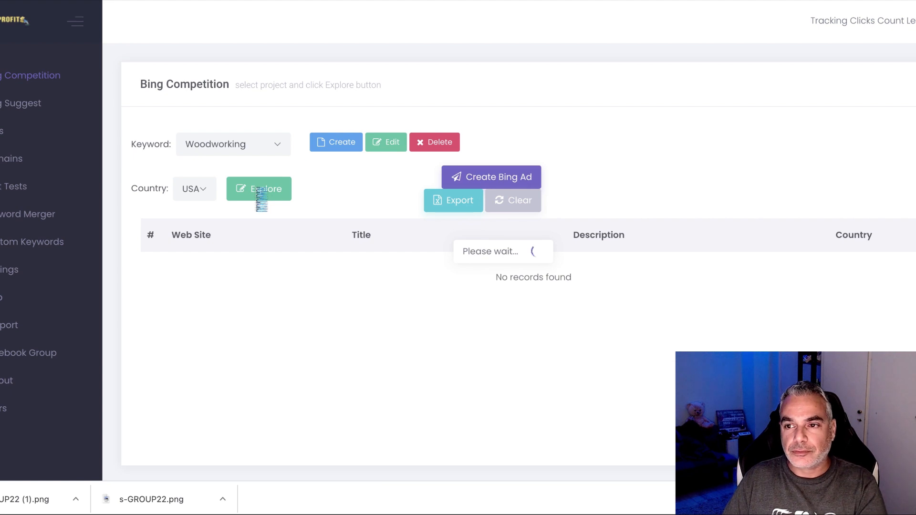
Copy the freeprowoodworkingplans competitor link from the results and load it in a new tab.
{"action": "scroll", "coordinate": [295, 195], "scroll_direction": "down", "scroll_amount": 2}
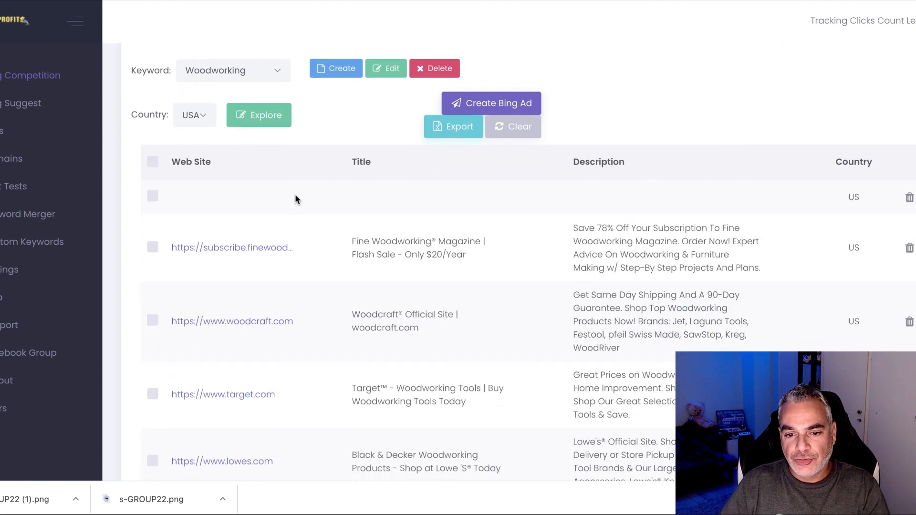
{"action": "scroll", "coordinate": [300, 196], "scroll_direction": "down", "scroll_amount": 5}
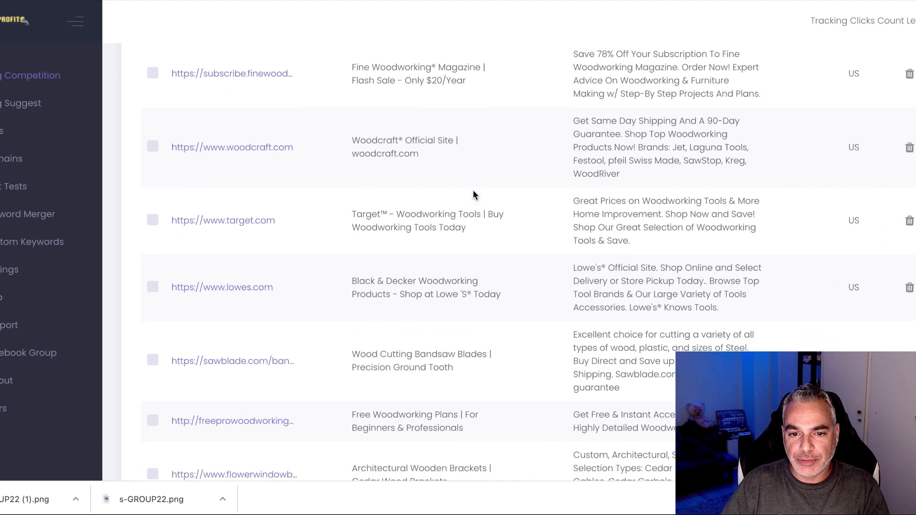
{"action": "scroll", "coordinate": [473, 195], "scroll_direction": "down", "scroll_amount": 7}
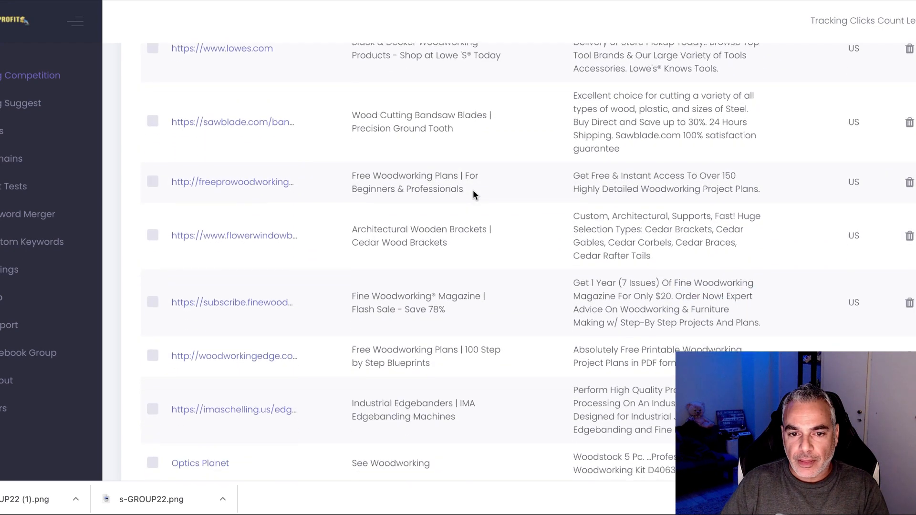
{"action": "scroll", "coordinate": [374, 170], "scroll_direction": "down", "scroll_amount": 1}
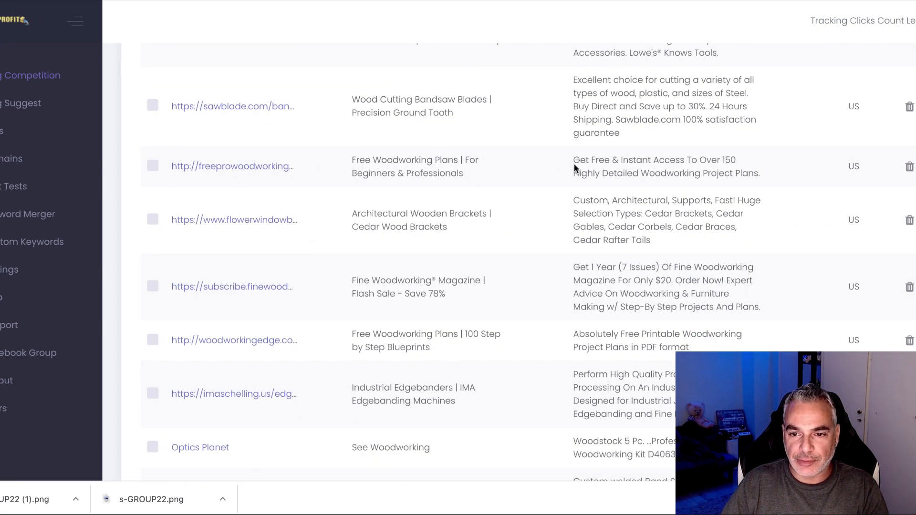
{"action": "right_click", "coordinate": [248, 172]}
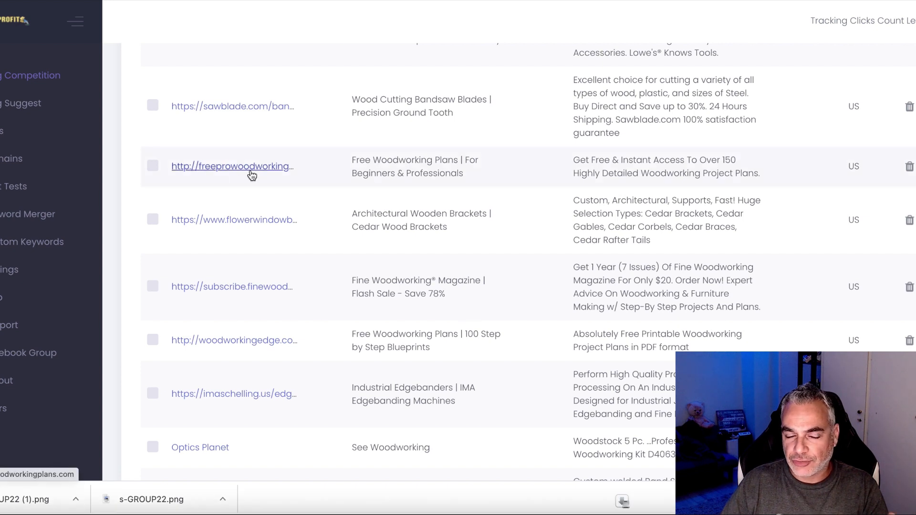
{"action": "left_click", "coordinate": [305, 239]}
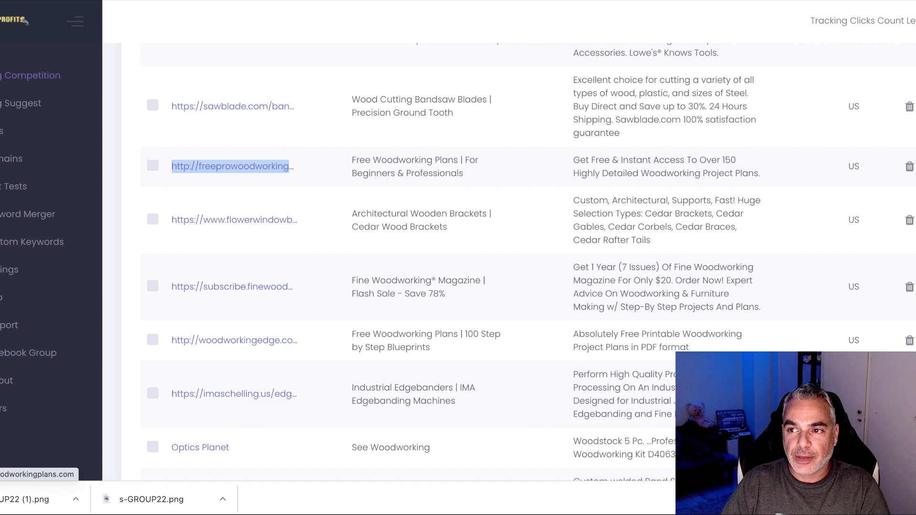
{"action": "key", "text": "ctrl+t"}
{"action": "type", "text": "http://freeprowoodworkingplans.com"}
{"action": "key", "text": "Return"}
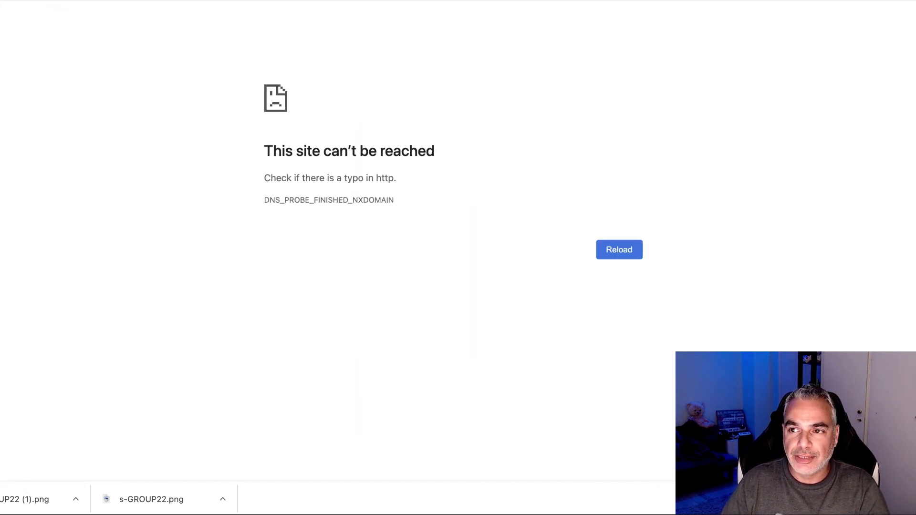
{"action": "left_click", "coordinate": [67, 43]}
{"action": "left_click", "coordinate": [69, 40]}
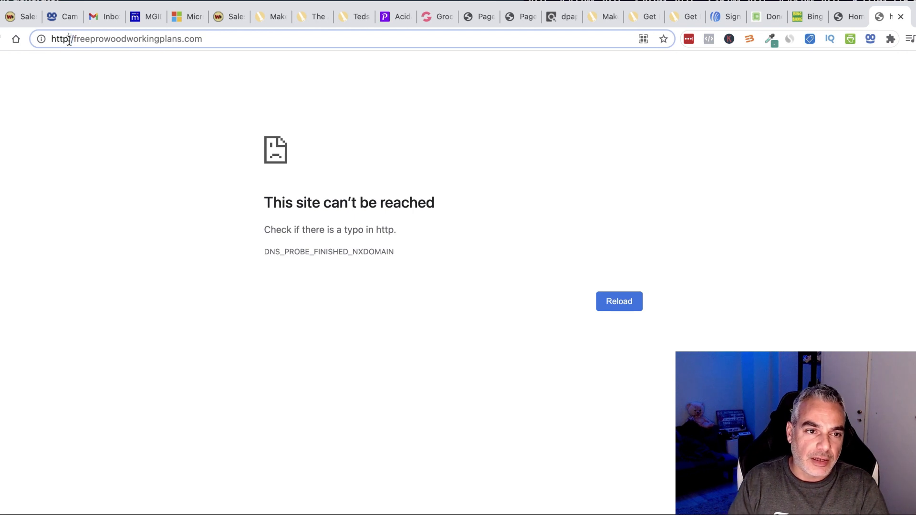
{"action": "type", "text": "::"}
{"action": "key", "text": "BackSpace"}
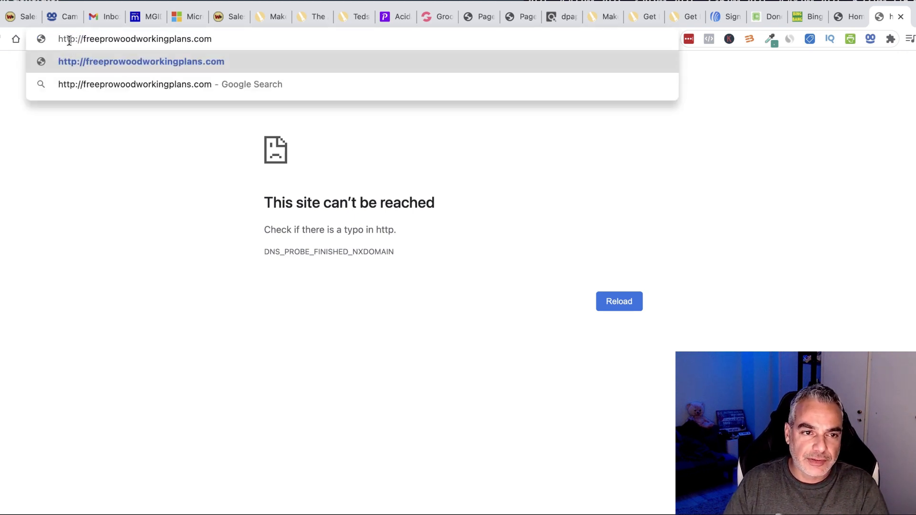
{"action": "key", "text": "Return"}
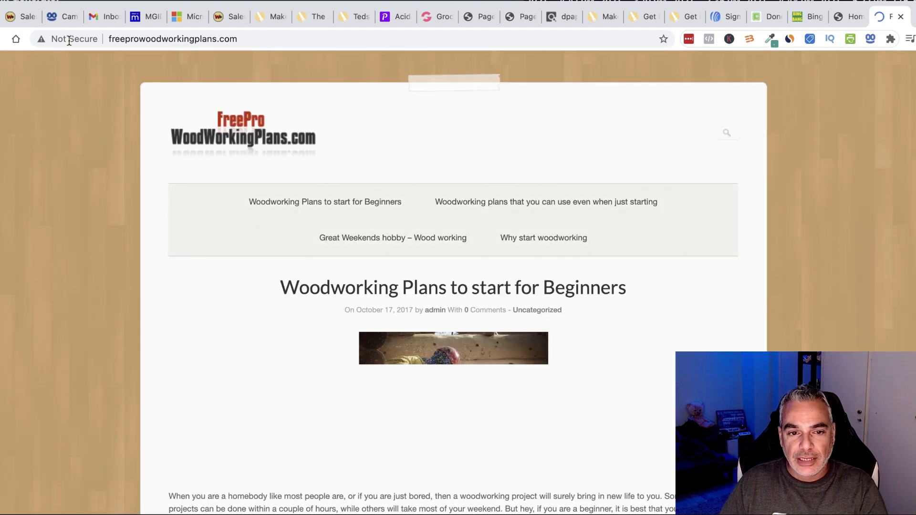
Browse the site's posts and open 'Woodworking Plans to start for Beginners'.
{"action": "scroll", "coordinate": [230, 206], "scroll_direction": "down", "scroll_amount": 10}
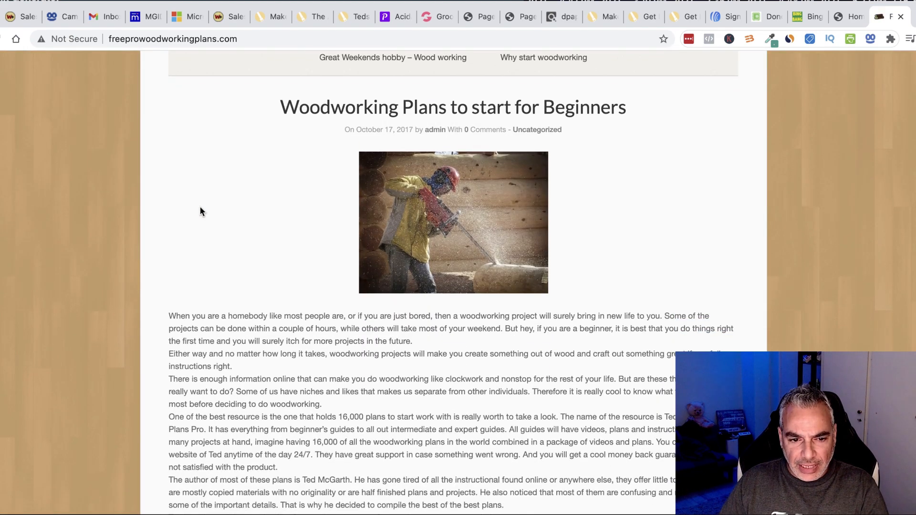
{"action": "scroll", "coordinate": [151, 204], "scroll_direction": "down", "scroll_amount": 8}
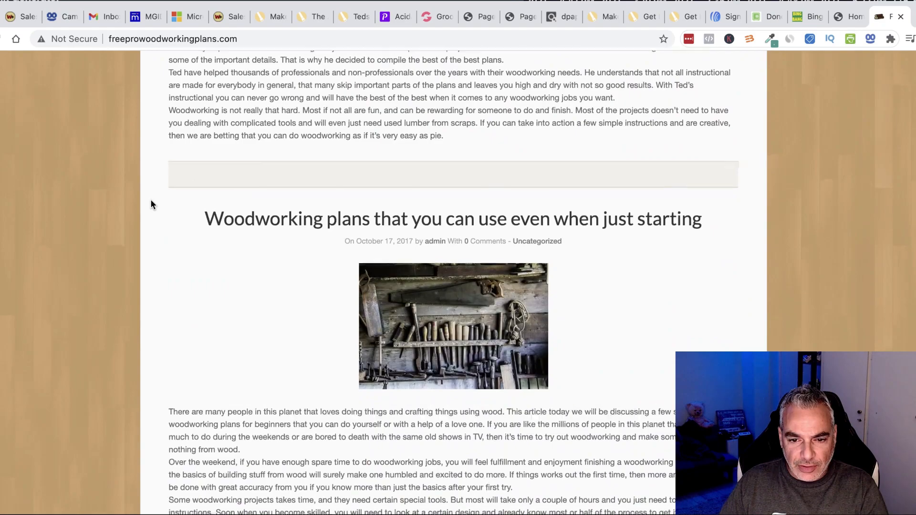
{"action": "scroll", "coordinate": [151, 204], "scroll_direction": "down", "scroll_amount": 15}
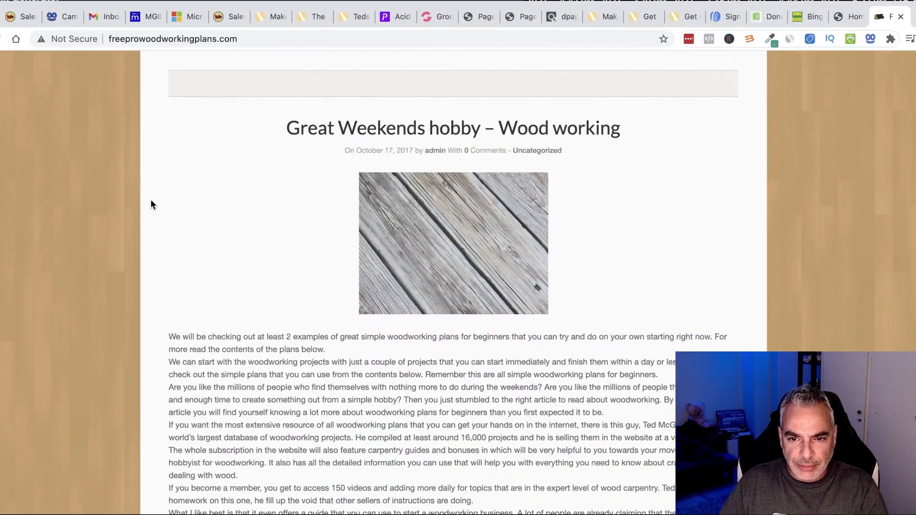
{"action": "scroll", "coordinate": [151, 201], "scroll_direction": "up", "scroll_amount": 20}
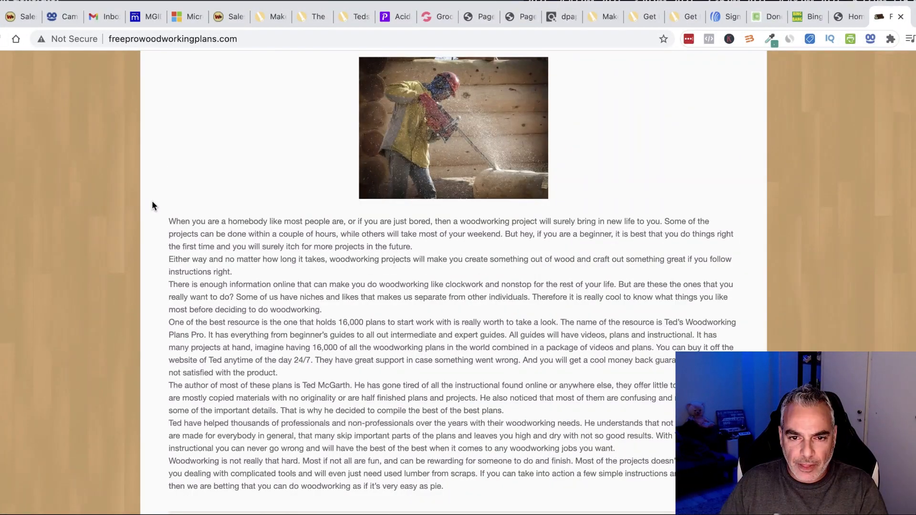
{"action": "scroll", "coordinate": [155, 206], "scroll_direction": "down", "scroll_amount": 4}
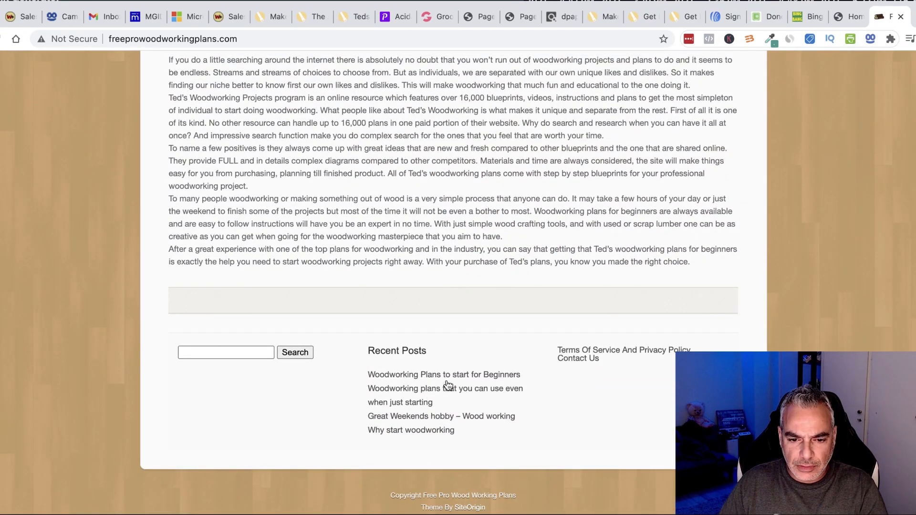
{"action": "scroll", "coordinate": [418, 433], "scroll_direction": "up", "scroll_amount": 20}
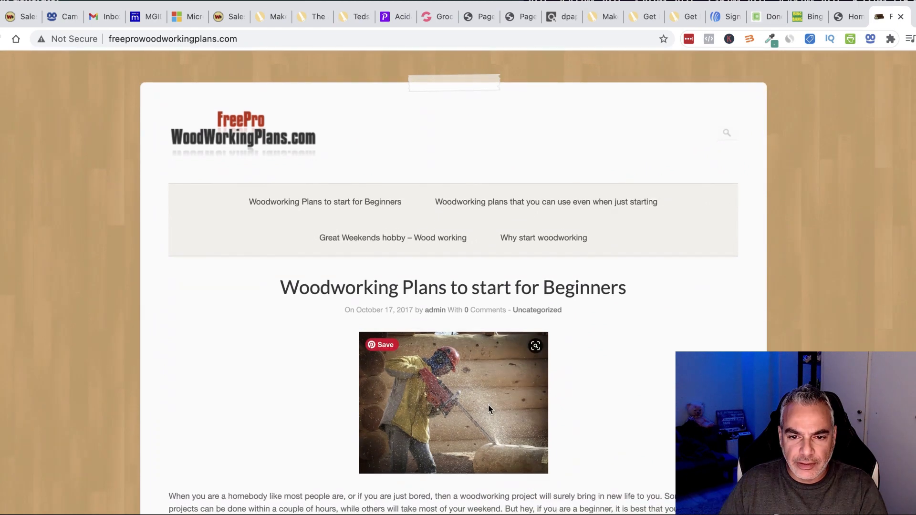
{"action": "left_click", "coordinate": [487, 206]}
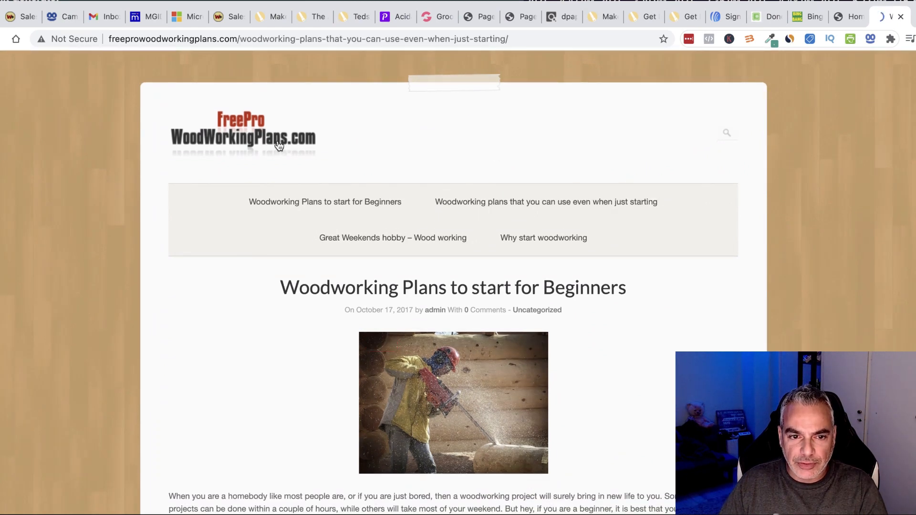
{"action": "scroll", "coordinate": [392, 315], "scroll_direction": "down", "scroll_amount": 8}
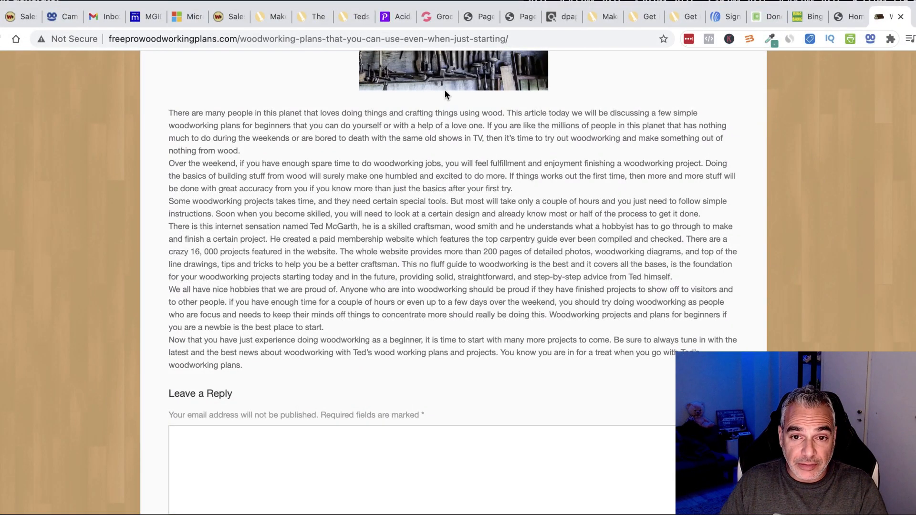
{"action": "scroll", "coordinate": [372, 152], "scroll_direction": "up", "scroll_amount": 8}
{"action": "left_click", "coordinate": [289, 206]}
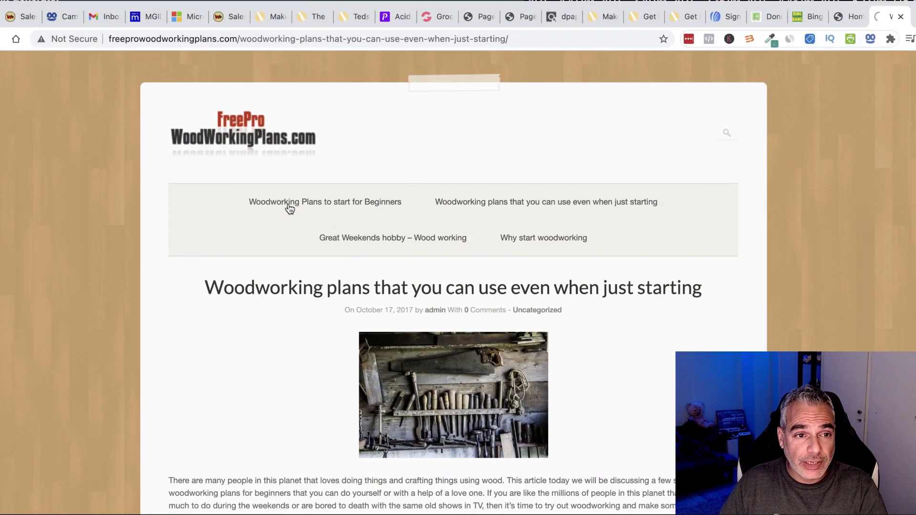
{"action": "scroll", "coordinate": [477, 343], "scroll_direction": "down", "scroll_amount": 20}
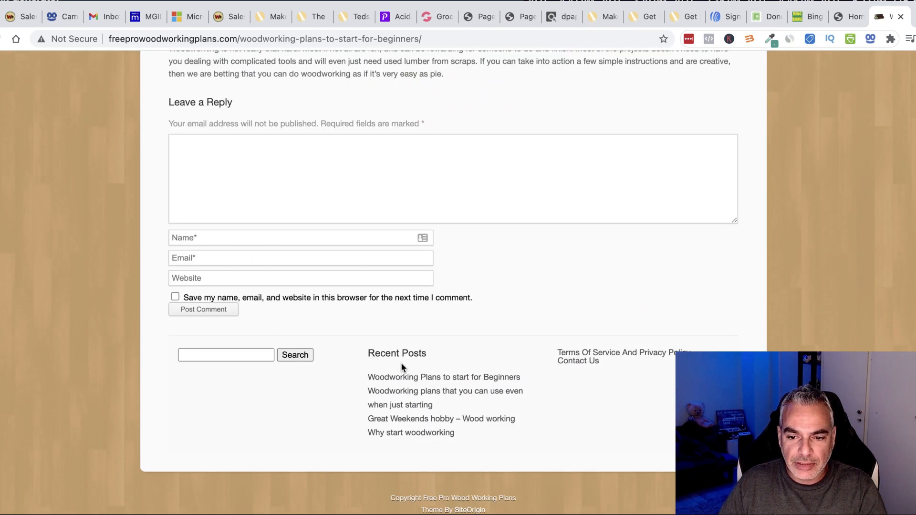
{"action": "scroll", "coordinate": [228, 272], "scroll_direction": "up", "scroll_amount": 20}
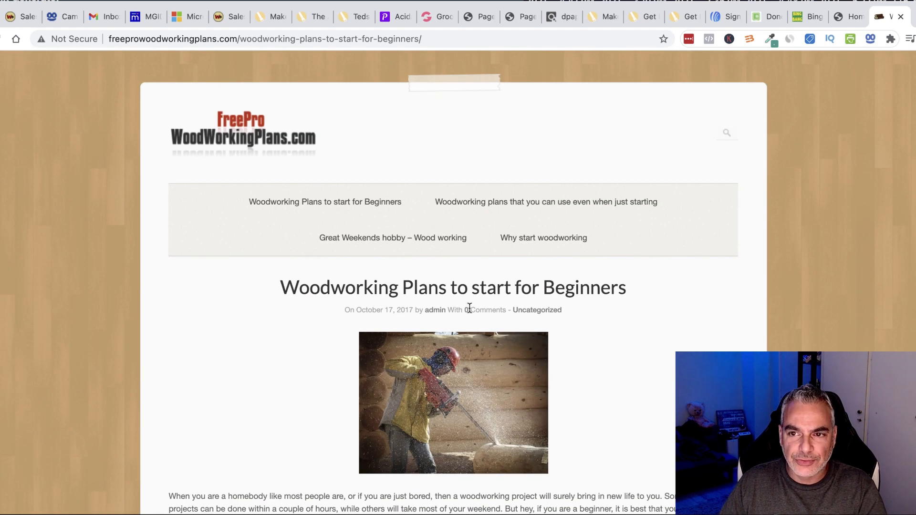
{"action": "scroll", "coordinate": [441, 319], "scroll_direction": "down", "scroll_amount": 1}
Check the GroovePages tab, select the competitor post's URL path, and return to the results.
{"action": "left_click", "coordinate": [833, 19]}
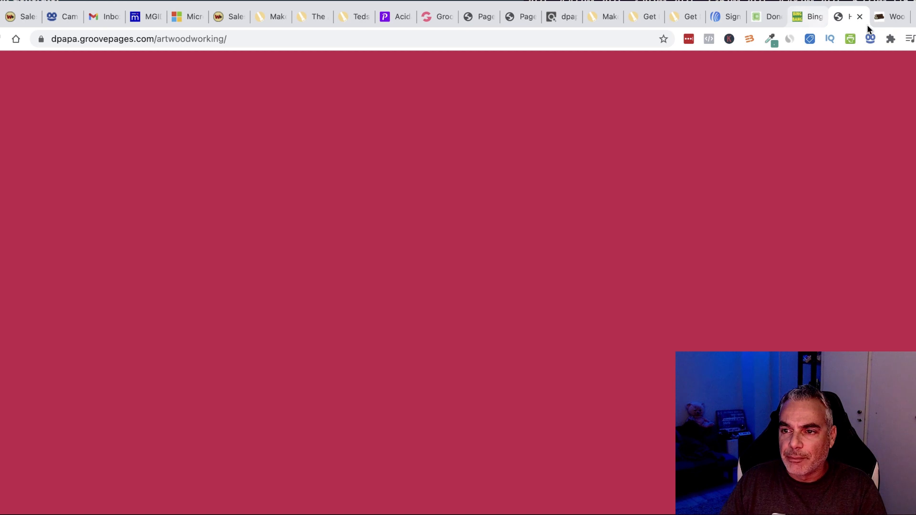
{"action": "left_click", "coordinate": [890, 23]}
{"action": "left_click", "coordinate": [293, 41]}
{"action": "left_click_drag", "start_coordinate": [239, 39], "coordinate": [585, 37]}
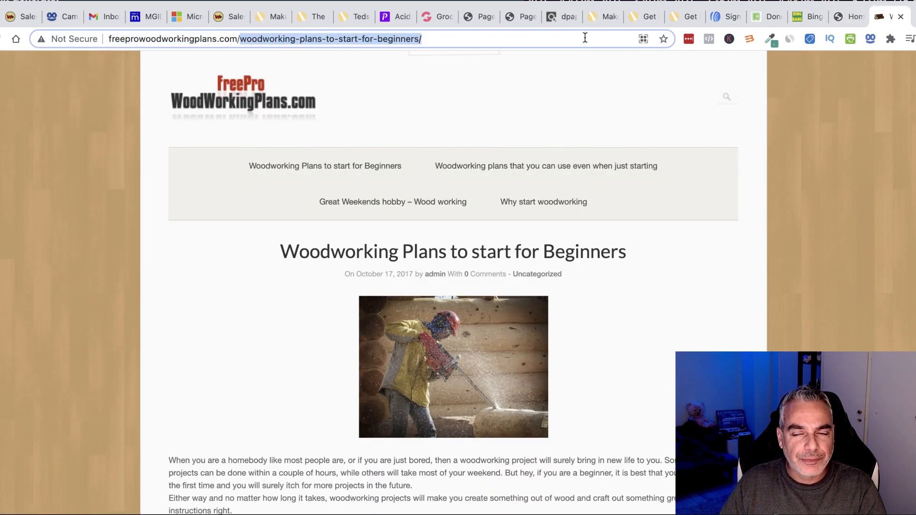
{"action": "left_click", "coordinate": [820, 21]}
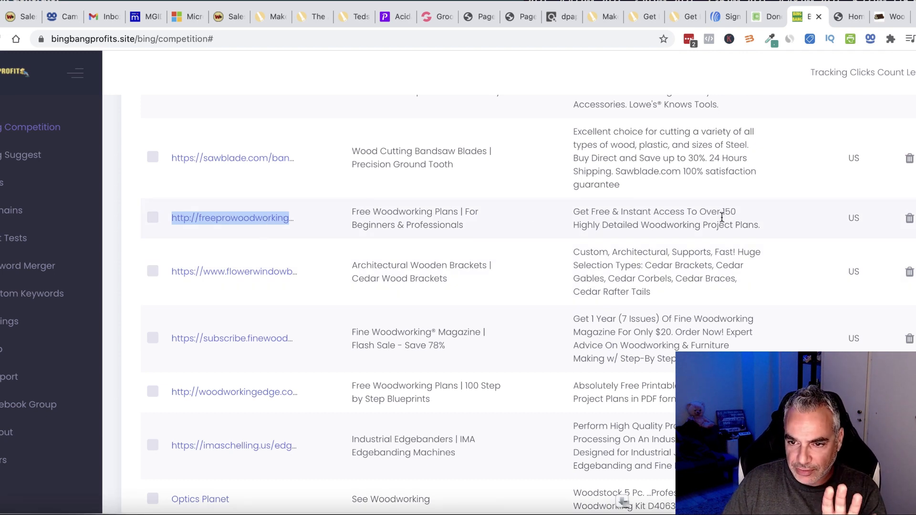
Copy the Free Woodworking Plans competitor ad title from the results list.
{"action": "left_click_drag", "start_coordinate": [352, 212], "coordinate": [415, 212]}
{"action": "left_click_drag", "start_coordinate": [484, 222], "coordinate": [511, 222]}
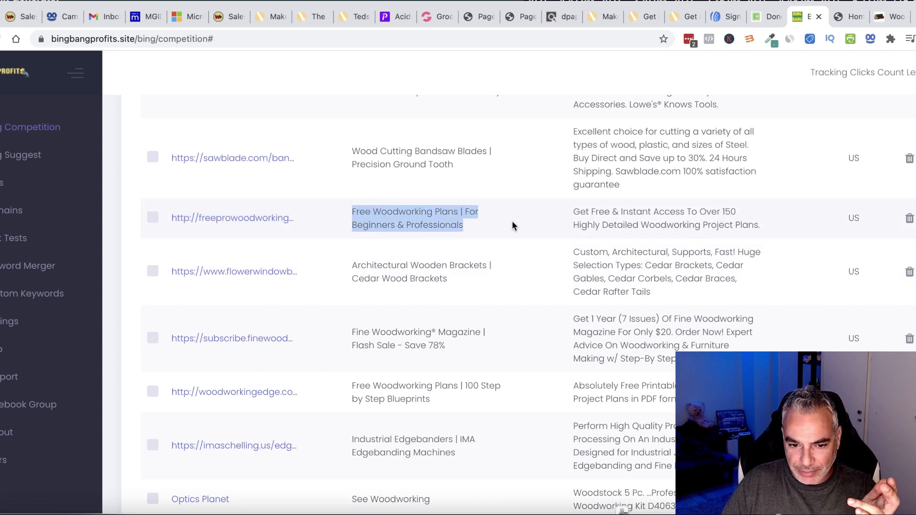
{"action": "scroll", "coordinate": [479, 262], "scroll_direction": "down", "scroll_amount": 4}
{"action": "scroll", "coordinate": [479, 262], "scroll_direction": "up", "scroll_amount": 5}
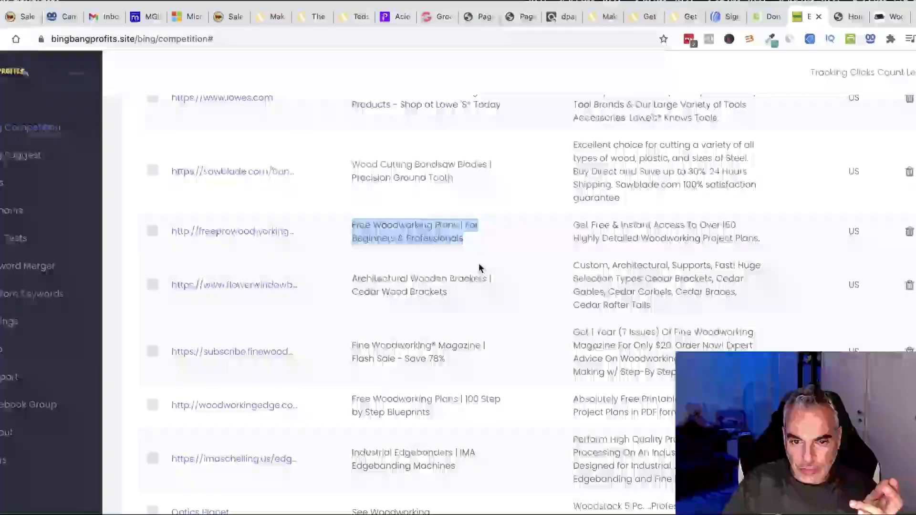
{"action": "right_click", "coordinate": [420, 256]}
{"action": "left_click", "coordinate": [452, 282]}
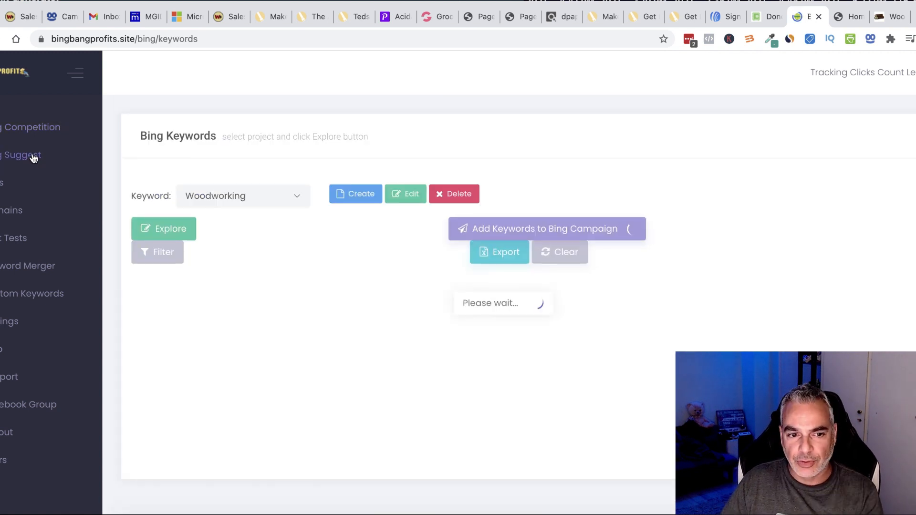
Explore Woodworking keyword ideas, led by 'woodworking' at 11503 searches, with bids, clicks, CTR and cost.
{"action": "left_click", "coordinate": [164, 234]}
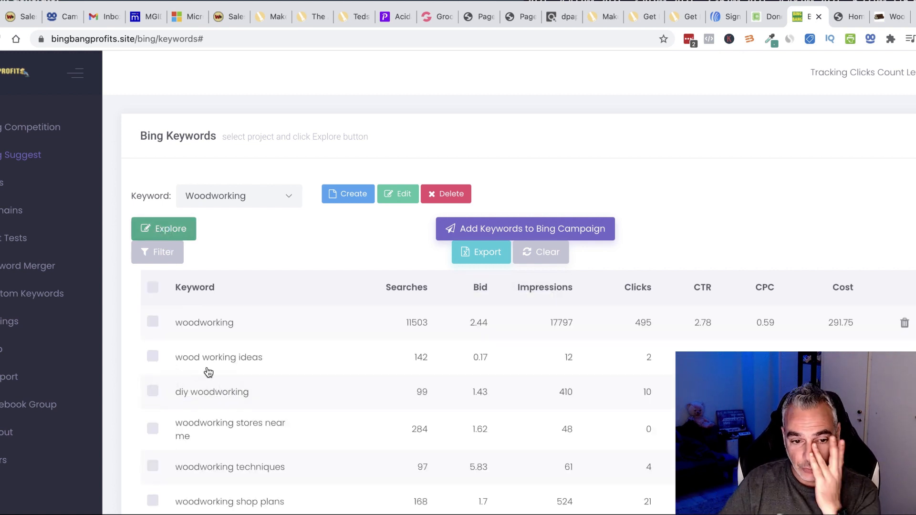
{"action": "scroll", "coordinate": [262, 352], "scroll_direction": "down", "scroll_amount": 1}
{"action": "scroll", "coordinate": [262, 352], "scroll_direction": "down", "scroll_amount": 5}
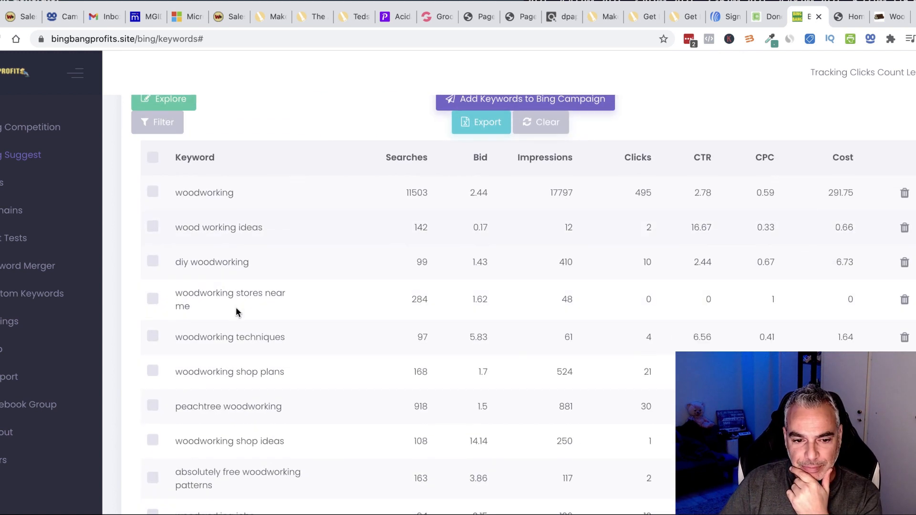
{"action": "scroll", "coordinate": [254, 323], "scroll_direction": "down", "scroll_amount": 15}
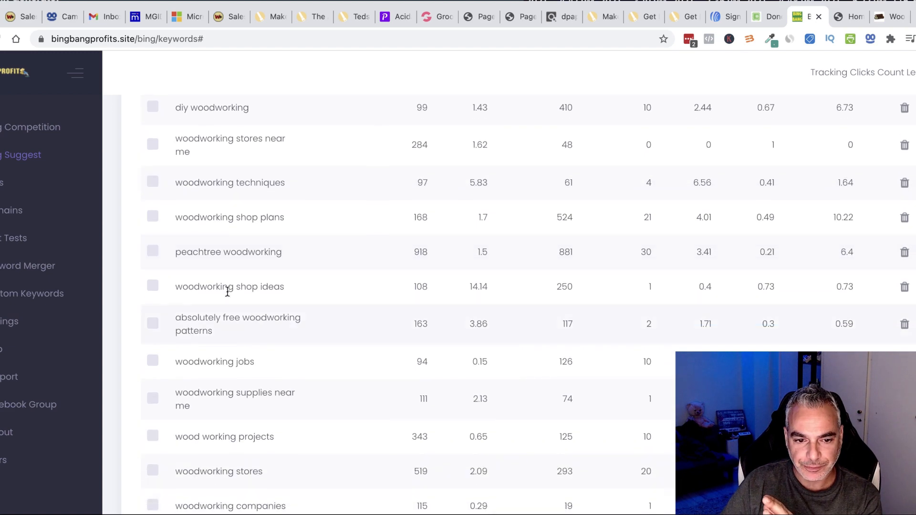
{"action": "scroll", "coordinate": [246, 360], "scroll_direction": "down", "scroll_amount": 13}
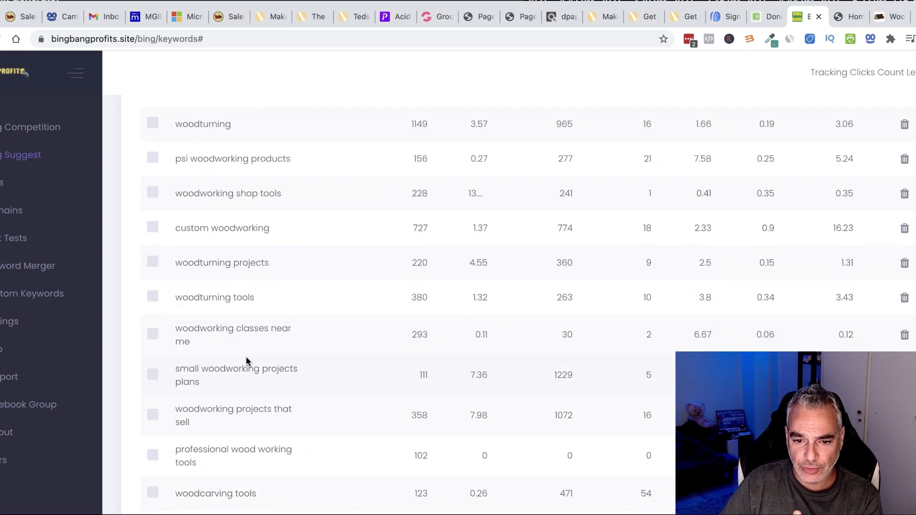
{"action": "scroll", "coordinate": [245, 353], "scroll_direction": "up", "scroll_amount": 20}
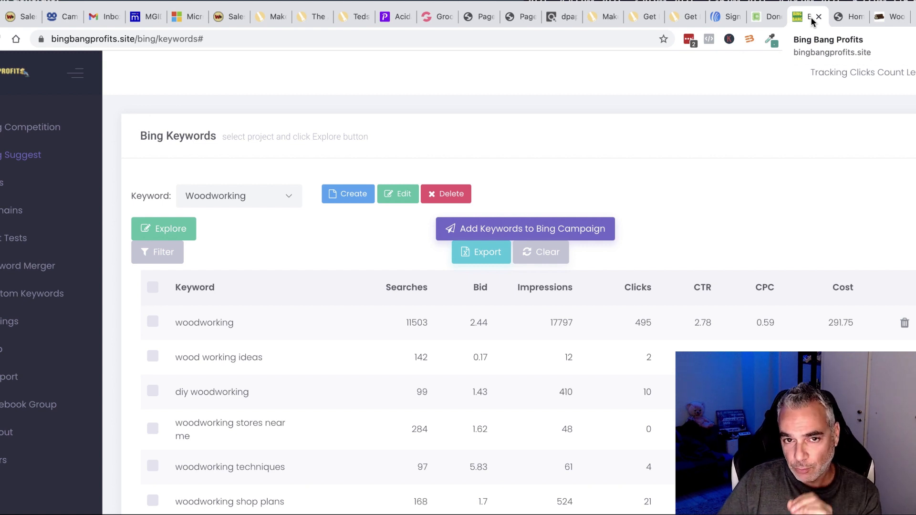
Review the Tedswoodworking listing on the ClickBank marketplace tab.
{"action": "left_click", "coordinate": [567, 19]}
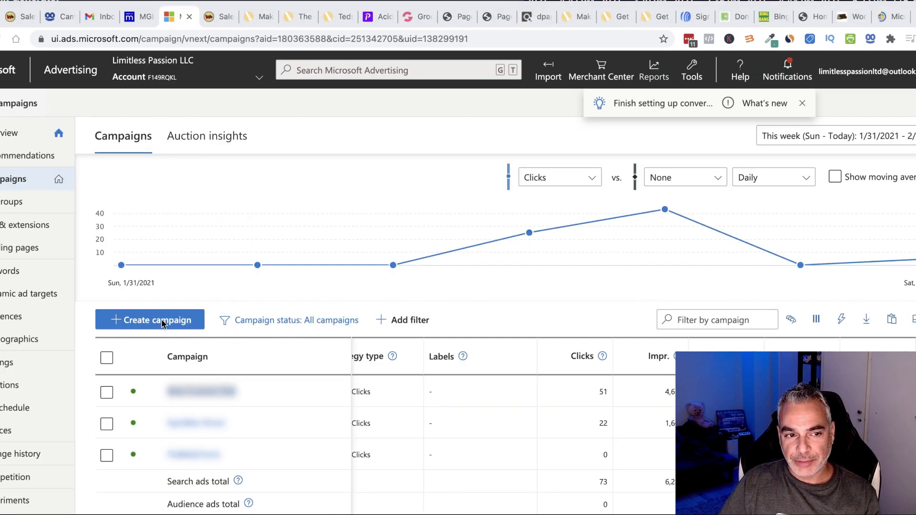
{"action": "scroll", "coordinate": [163, 324], "scroll_direction": "down", "scroll_amount": 3}
{"action": "scroll", "coordinate": [163, 324], "scroll_direction": "up", "scroll_amount": 3}
{"action": "scroll", "coordinate": [164, 325], "scroll_direction": "right", "scroll_amount": 1}
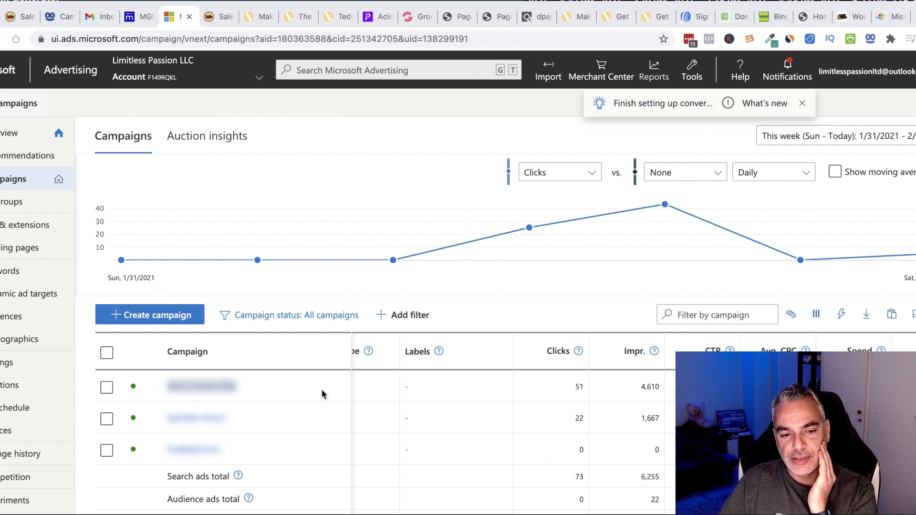
Create a new campaign with the Visits to my website goal and Search ads.
{"action": "left_click", "coordinate": [151, 317]}
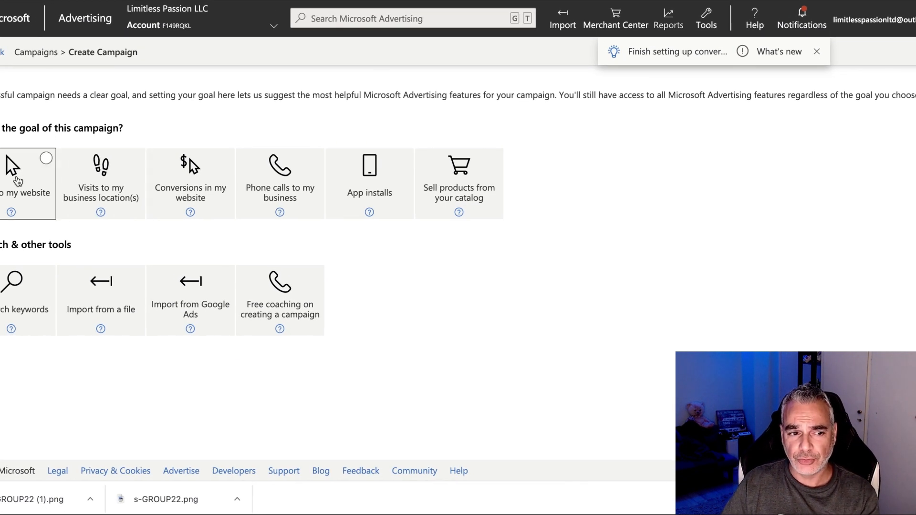
{"action": "left_click", "coordinate": [19, 178]}
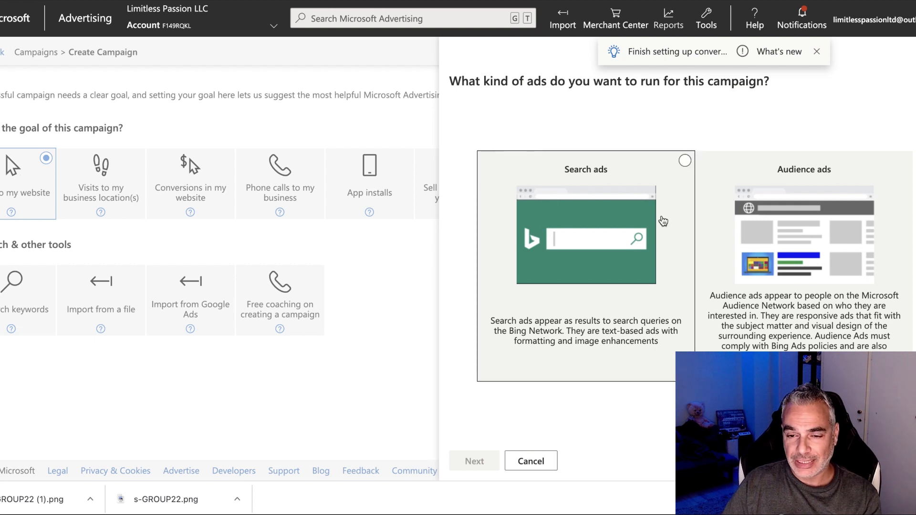
{"action": "left_click", "coordinate": [598, 229]}
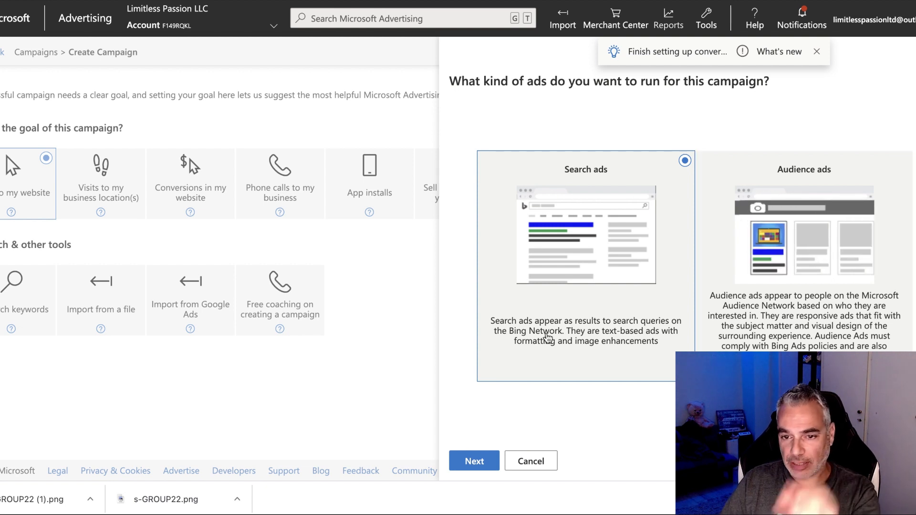
{"action": "left_click", "coordinate": [483, 461]}
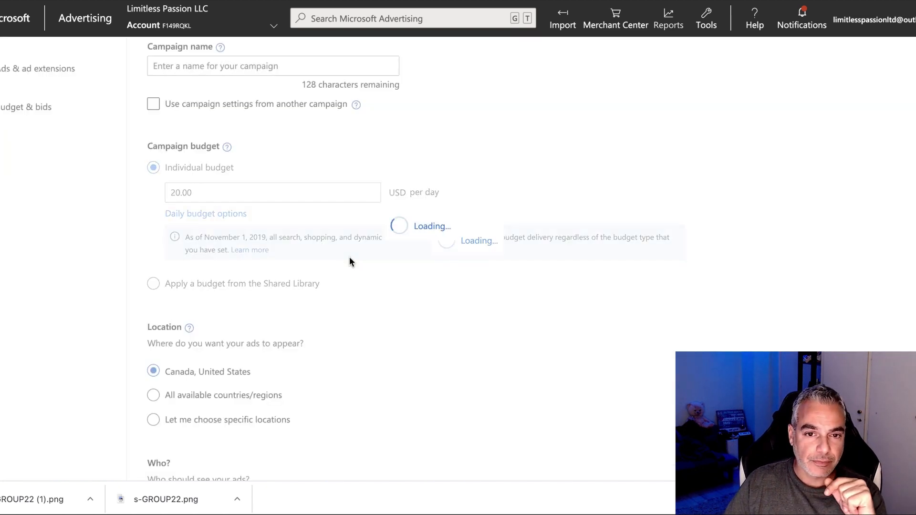
Name the campaign 'Woodworking New Campaign'.
{"action": "scroll", "coordinate": [277, 193], "scroll_direction": "up", "scroll_amount": 2}
{"action": "left_click", "coordinate": [238, 158]}
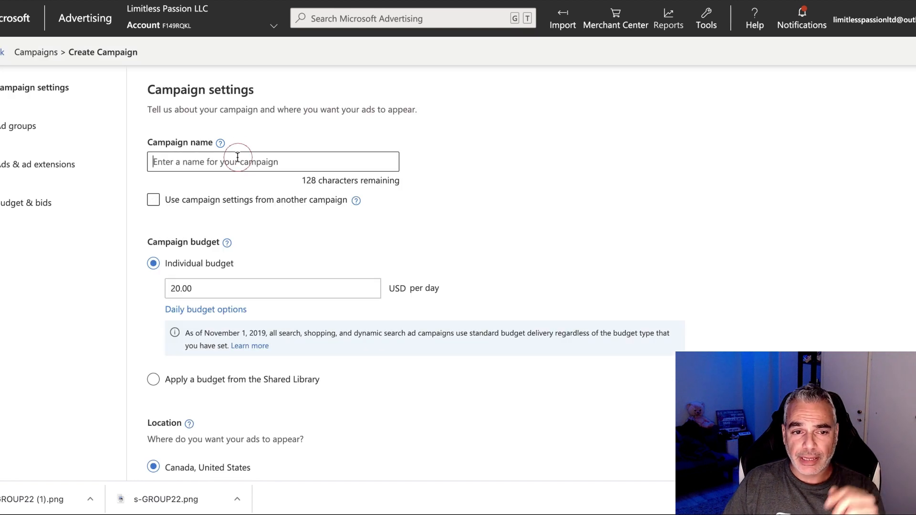
{"action": "type", "text": "Woodworking"}
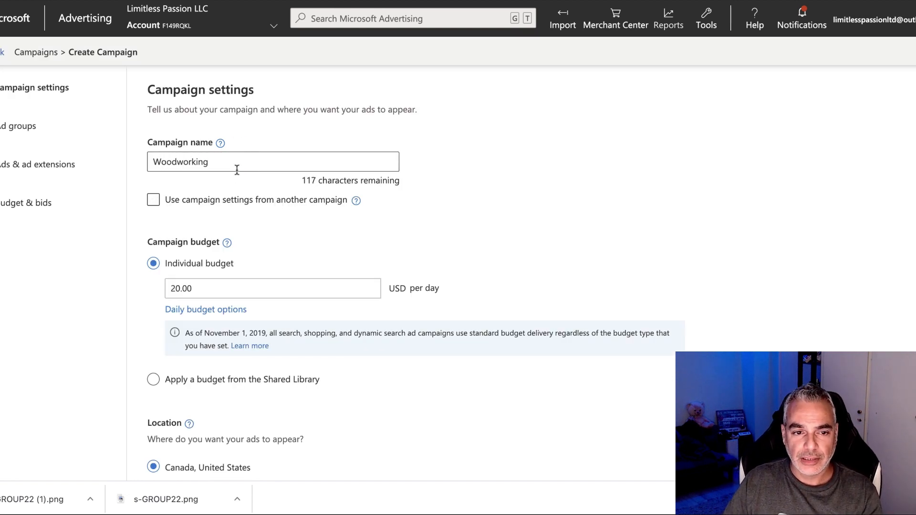
{"action": "type", "text": " New Campaign"}
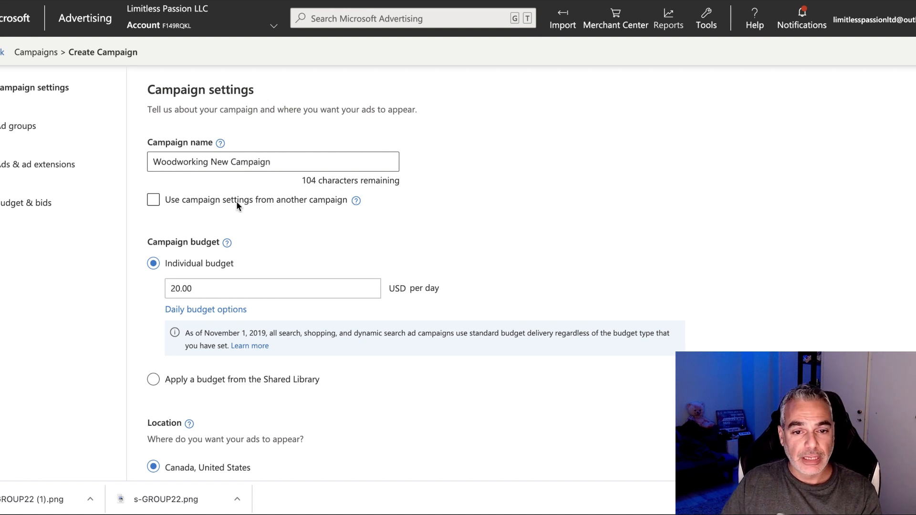
Uncheck targeting of people searching for or viewing pages about the targeted locations.
{"action": "scroll", "coordinate": [225, 223], "scroll_direction": "down", "scroll_amount": 2}
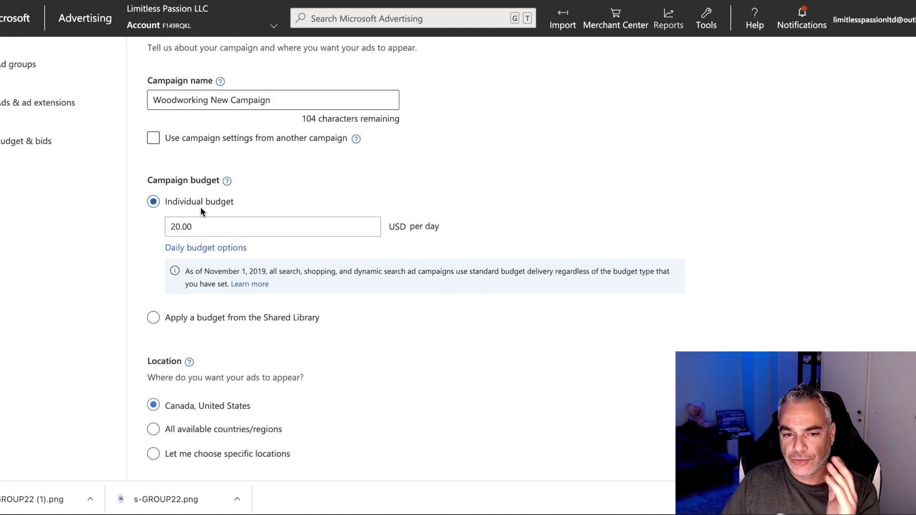
{"action": "scroll", "coordinate": [249, 223], "scroll_direction": "down", "scroll_amount": 2}
{"action": "scroll", "coordinate": [248, 223], "scroll_direction": "down", "scroll_amount": 3}
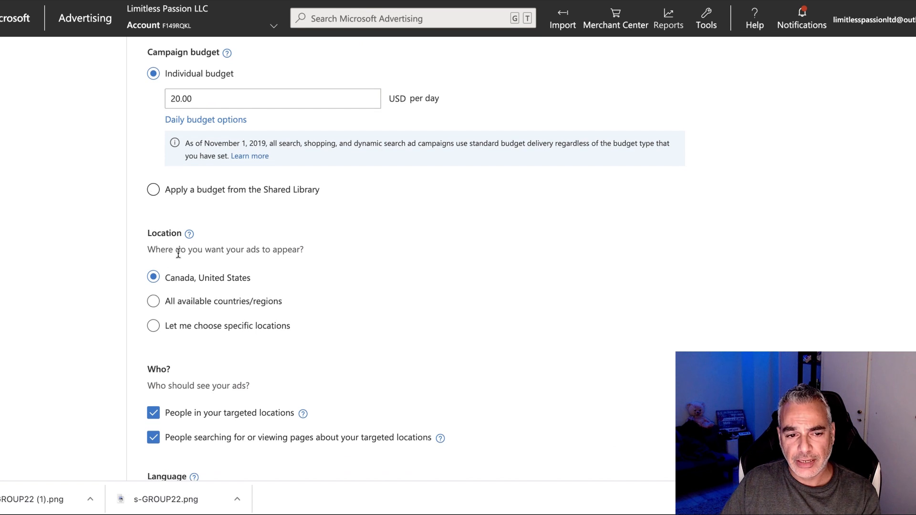
{"action": "scroll", "coordinate": [247, 272], "scroll_direction": "down", "scroll_amount": 2}
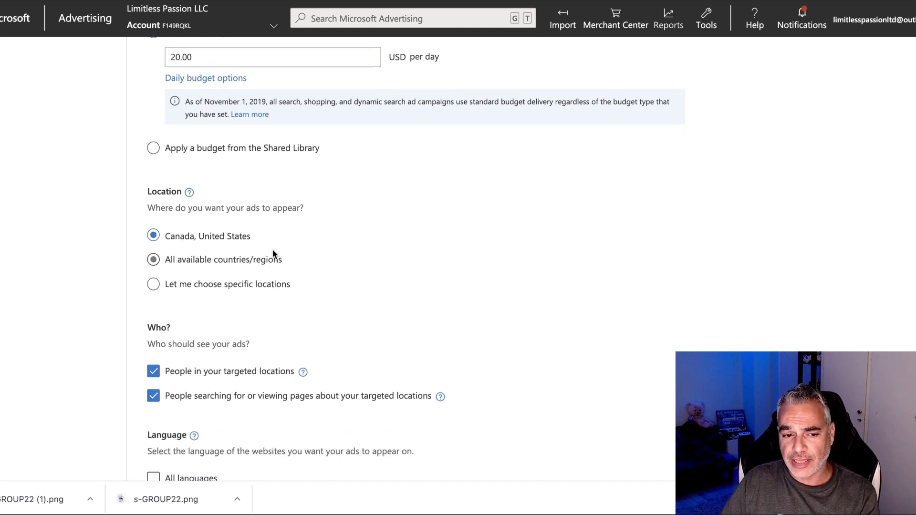
{"action": "scroll", "coordinate": [275, 254], "scroll_direction": "down", "scroll_amount": 3}
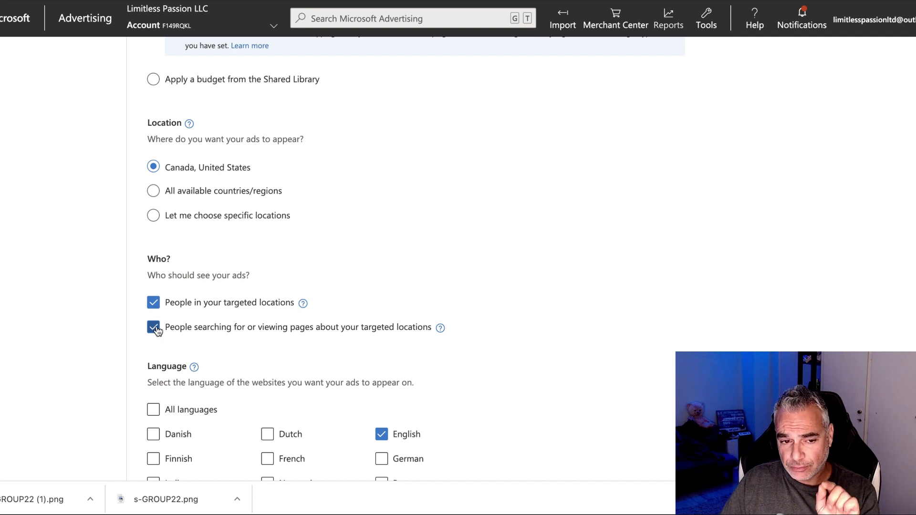
{"action": "left_click", "coordinate": [154, 330]}
{"action": "left_click", "coordinate": [155, 330]}
{"action": "left_click", "coordinate": [156, 331]}
{"action": "left_click", "coordinate": [156, 331]}
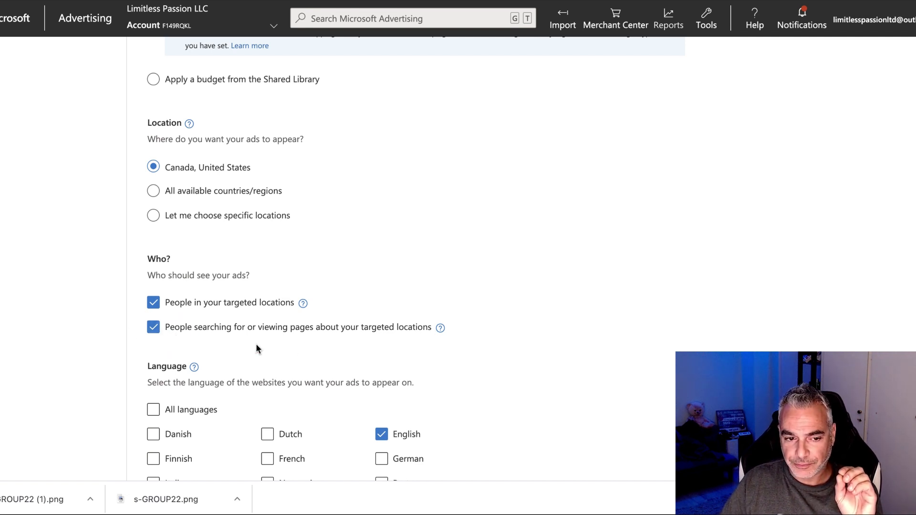
{"action": "left_click", "coordinate": [155, 329]}
Save the Canada and United States campaign settings and continue to ad groups.
{"action": "scroll", "coordinate": [457, 337], "scroll_direction": "down", "scroll_amount": 2}
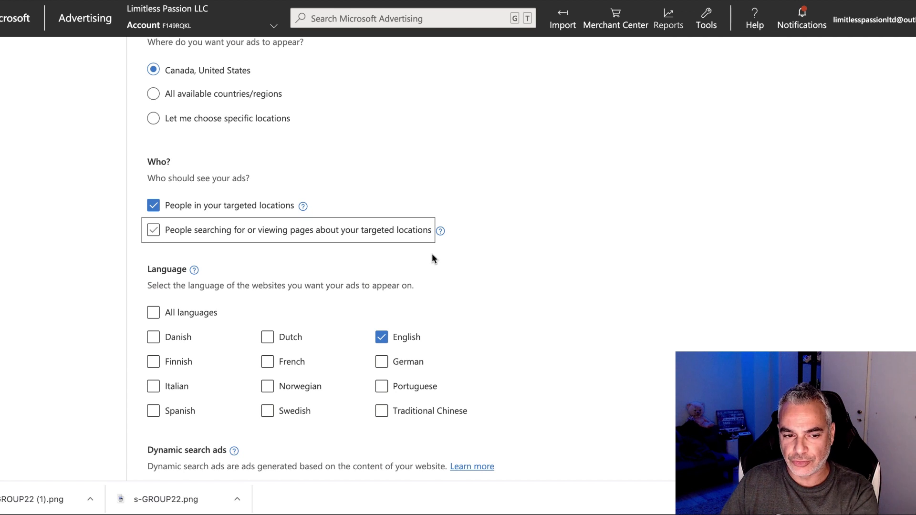
{"action": "scroll", "coordinate": [371, 297], "scroll_direction": "down", "scroll_amount": 1}
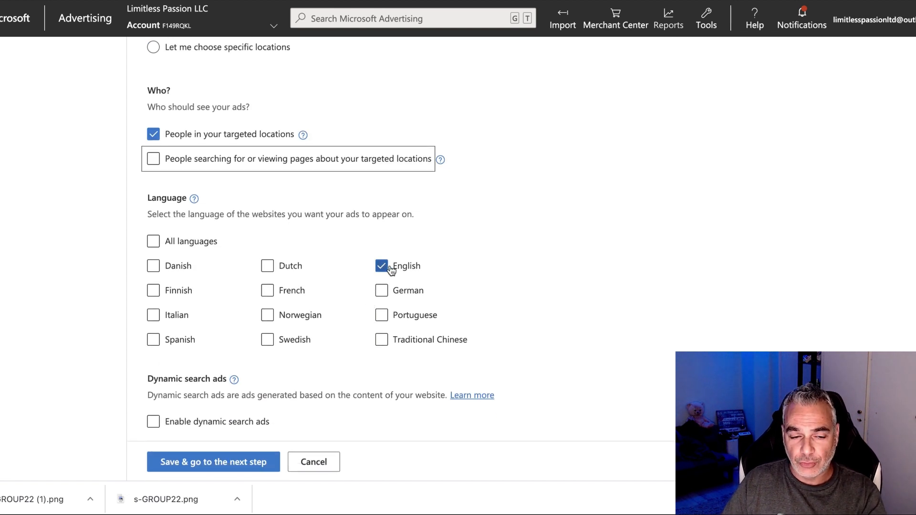
{"action": "scroll", "coordinate": [386, 267], "scroll_direction": "down", "scroll_amount": 1}
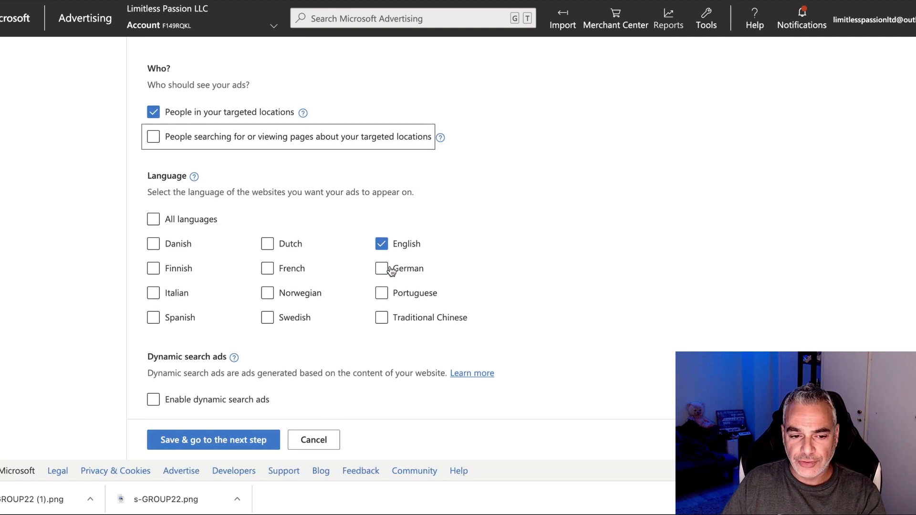
{"action": "left_click", "coordinate": [217, 443]}
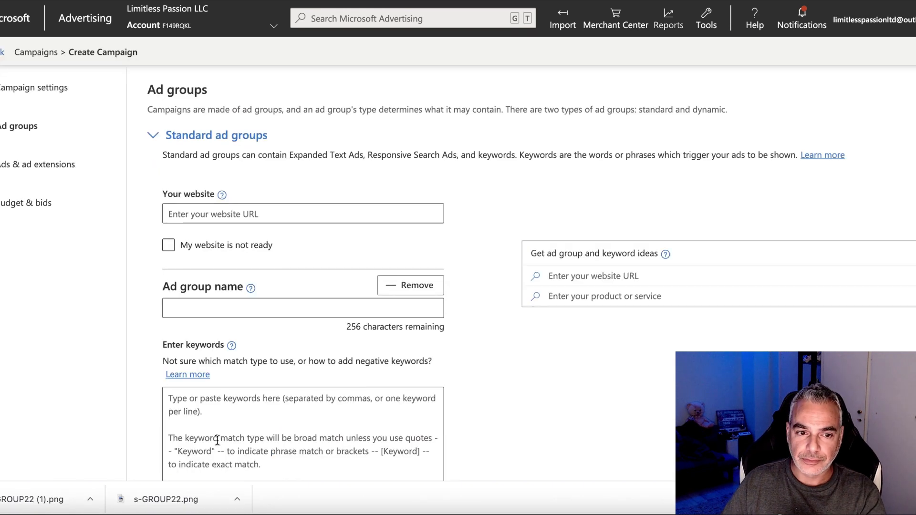
Enter tedswoodworking.com as the ad group's website.
{"action": "left_click", "coordinate": [267, 220]}
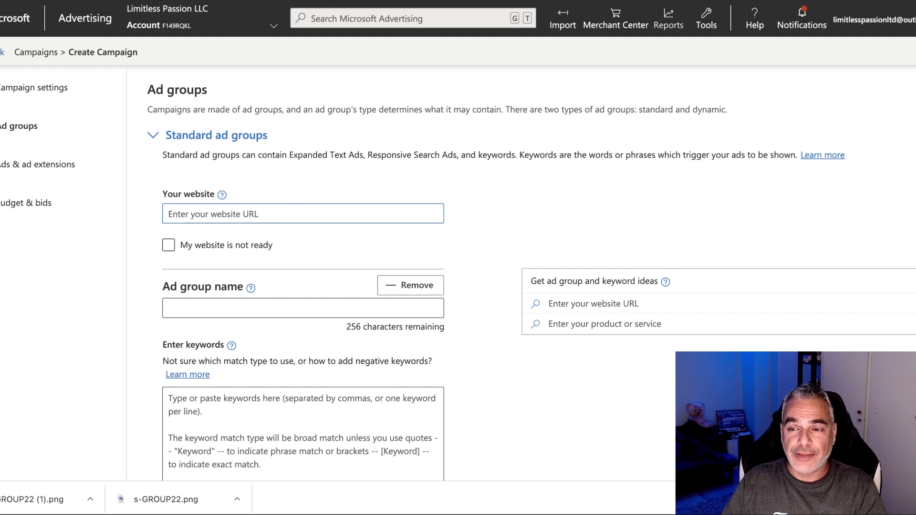
{"action": "type", "text": "tedswoo"}
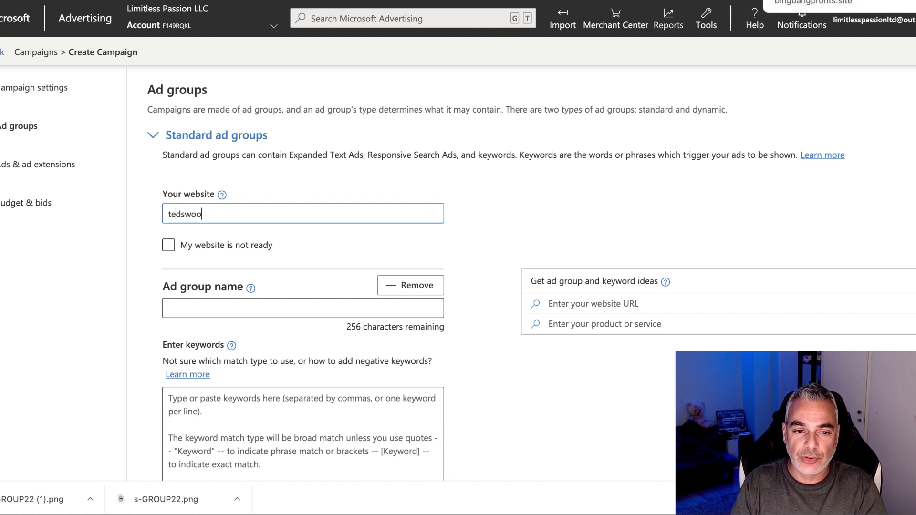
{"action": "type", "text": "dworking.com"}
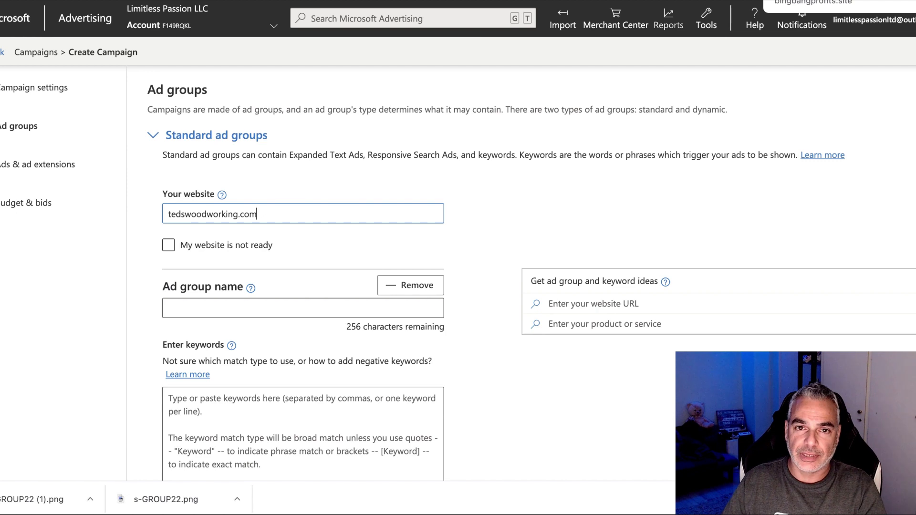
{"action": "left_click", "coordinate": [563, 1]}
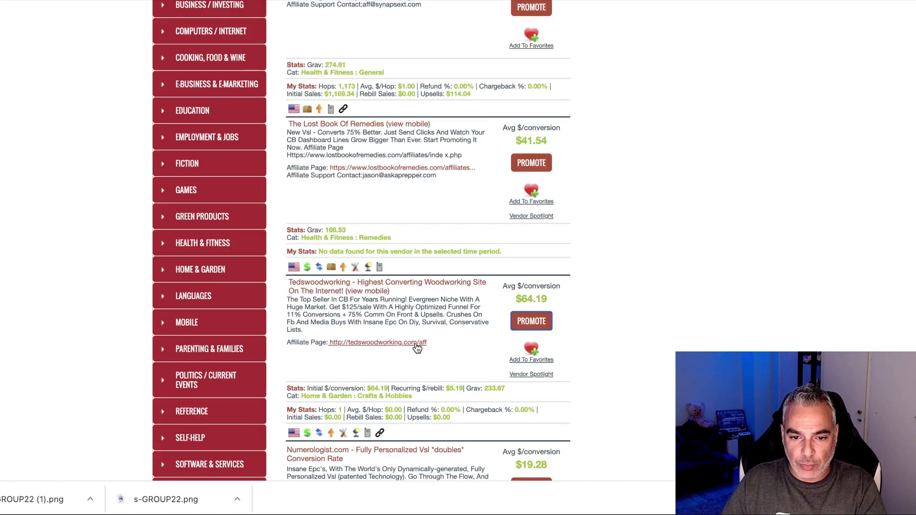
{"action": "left_click", "coordinate": [388, 343]}
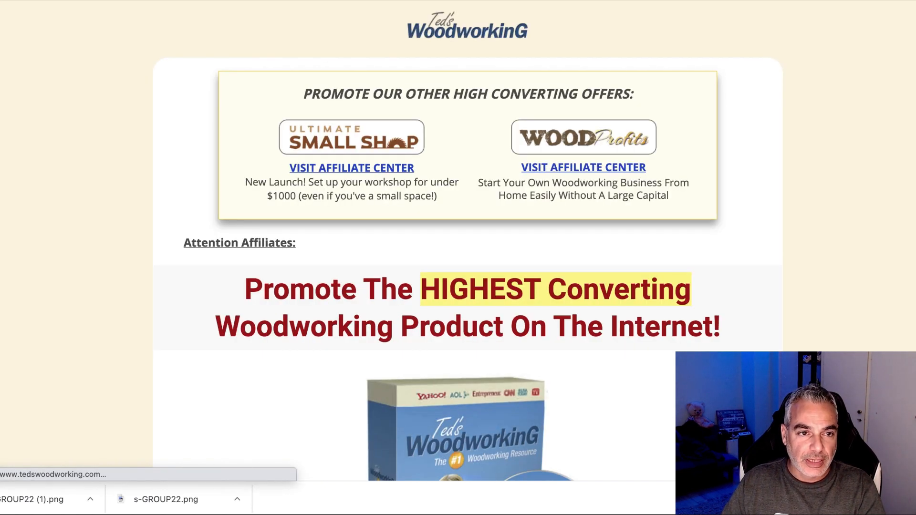
{"action": "right_click", "coordinate": [126, 0]}
{"action": "left_click", "coordinate": [186, 75]}
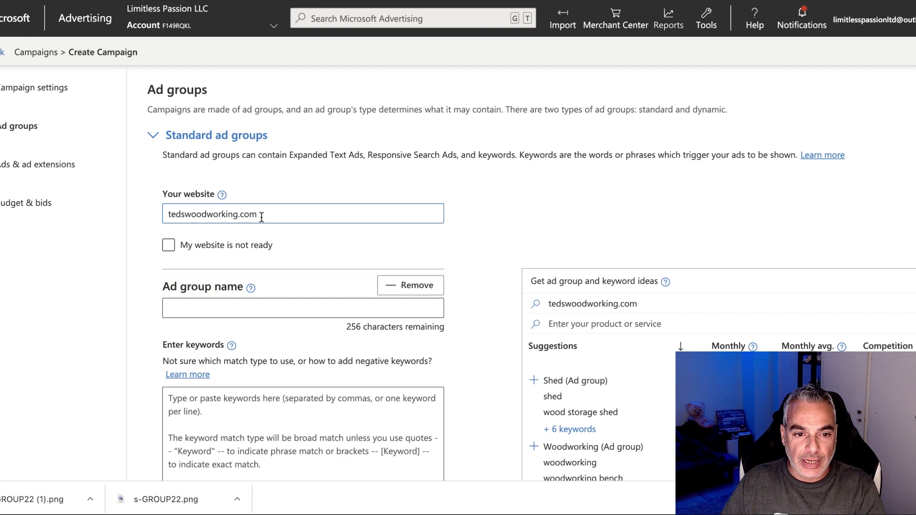
{"action": "double_click", "coordinate": [265, 214]}
{"action": "key", "text": "ctrl+v"}
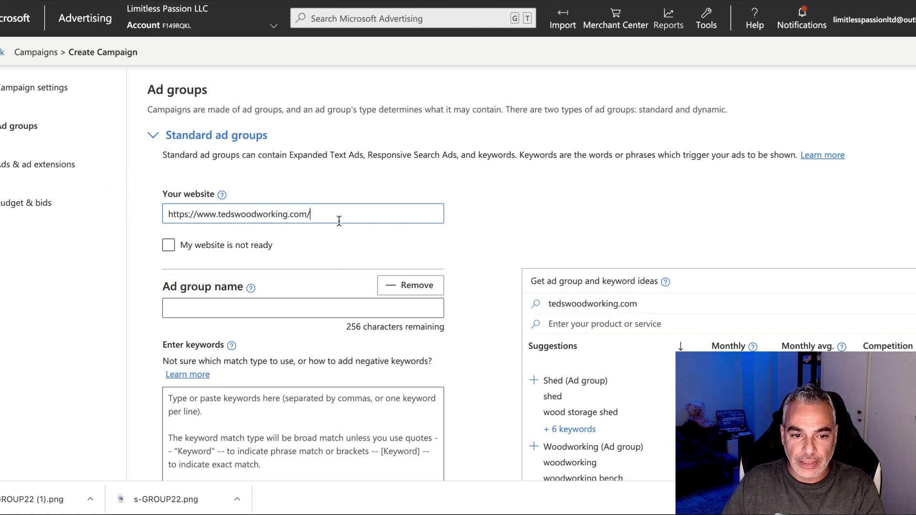
Add the suggested Woodworking ad group, filling its name and keyword list.
{"action": "scroll", "coordinate": [219, 191], "scroll_direction": "down", "scroll_amount": 1}
{"action": "scroll", "coordinate": [591, 250], "scroll_direction": "down", "scroll_amount": 2}
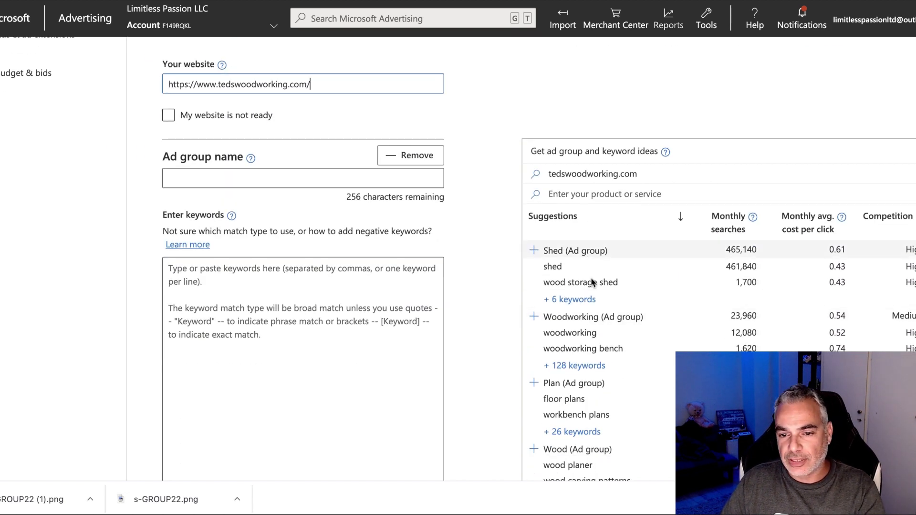
{"action": "scroll", "coordinate": [625, 279], "scroll_direction": "down", "scroll_amount": 3}
{"action": "scroll", "coordinate": [631, 279], "scroll_direction": "up", "scroll_amount": 2}
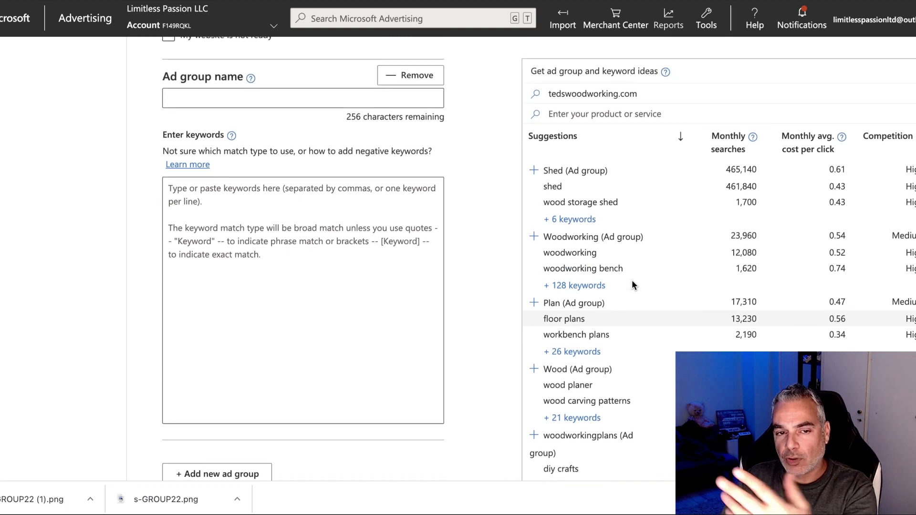
{"action": "scroll", "coordinate": [631, 280], "scroll_direction": "up", "scroll_amount": 2}
{"action": "scroll", "coordinate": [631, 281], "scroll_direction": "up", "scroll_amount": 1}
{"action": "scroll", "coordinate": [632, 281], "scroll_direction": "down", "scroll_amount": 2}
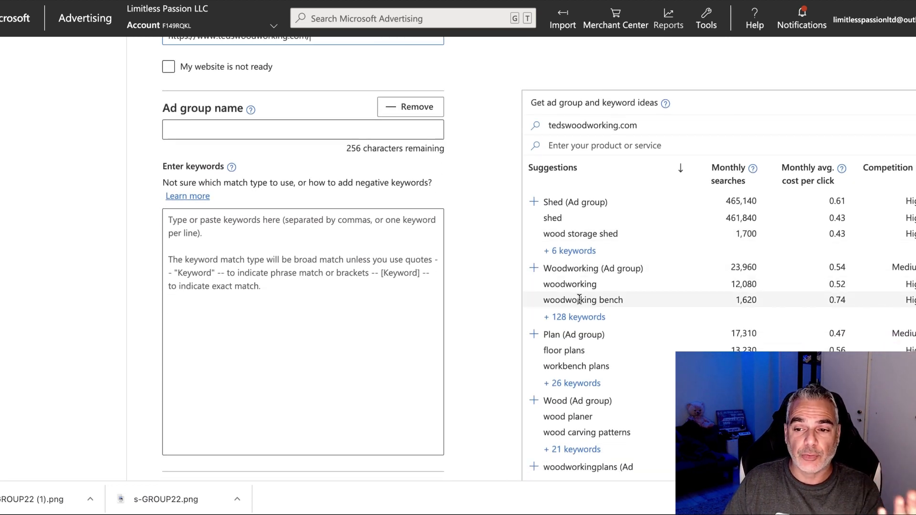
{"action": "left_click", "coordinate": [590, 271]}
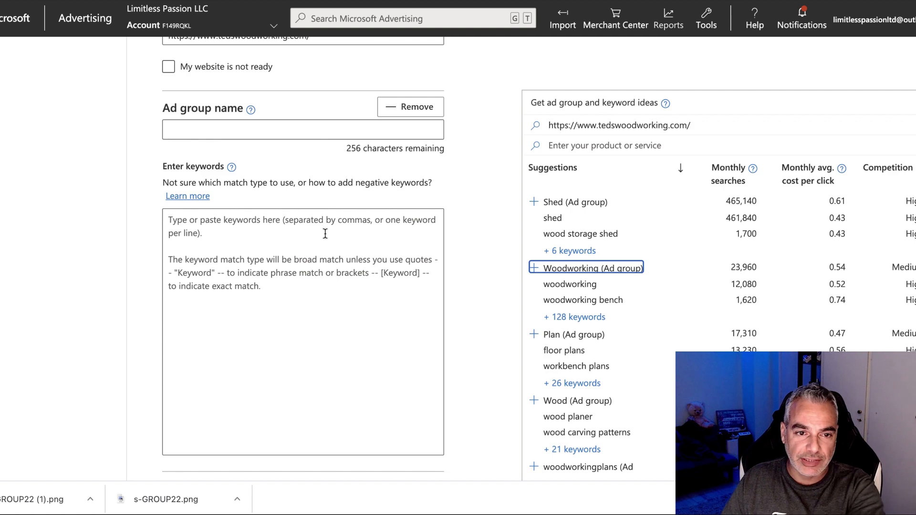
{"action": "scroll", "coordinate": [288, 217], "scroll_direction": "up", "scroll_amount": 4}
{"action": "scroll", "coordinate": [290, 229], "scroll_direction": "down", "scroll_amount": 10}
{"action": "scroll", "coordinate": [291, 233], "scroll_direction": "up", "scroll_amount": 7}
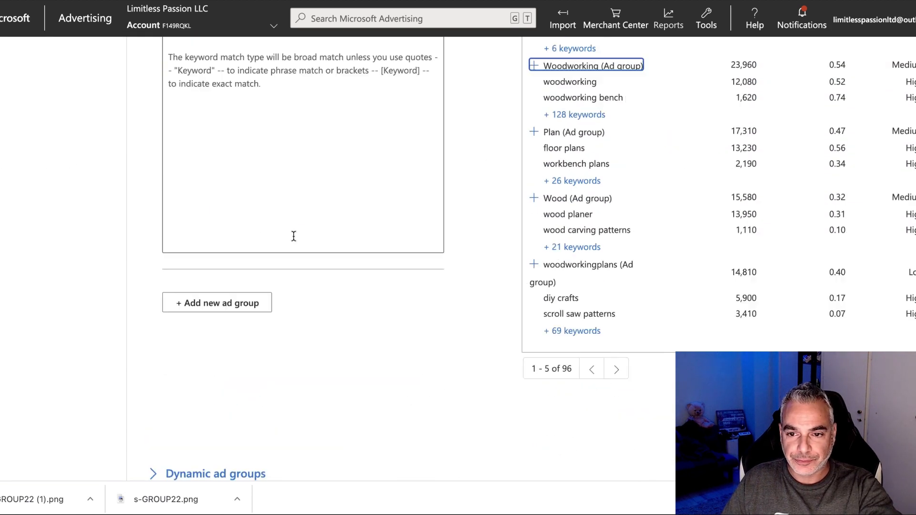
{"action": "left_click", "coordinate": [582, 313]}
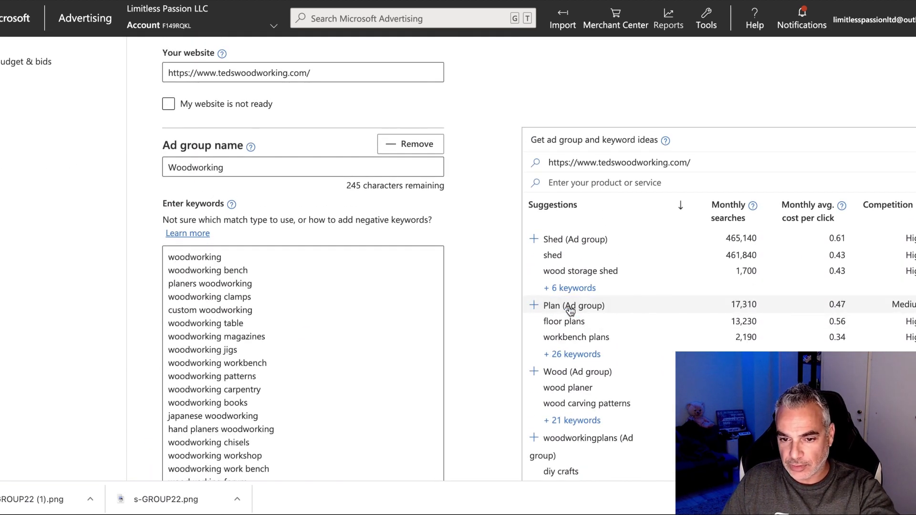
Add the suggested Woodworking Project ad group with its project keywords and collapse its details.
{"action": "double_click", "coordinate": [265, 168]}
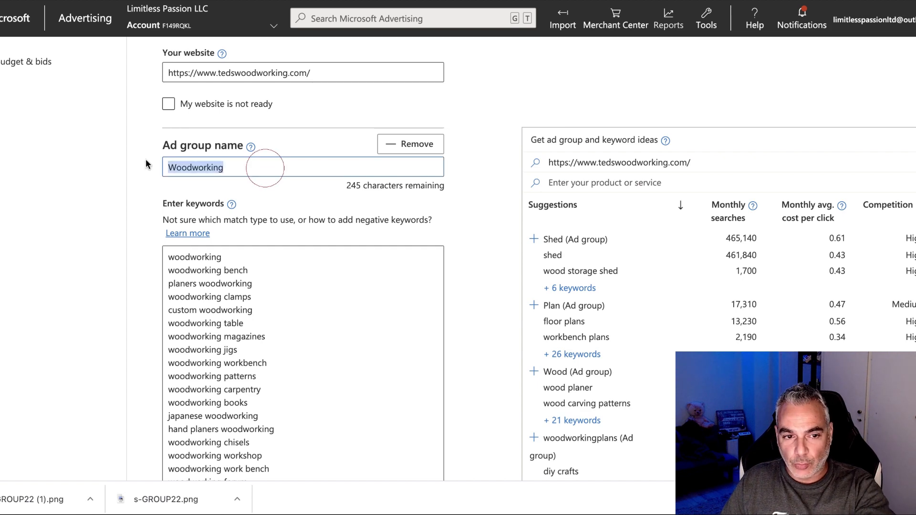
{"action": "scroll", "coordinate": [293, 307], "scroll_direction": "down", "scroll_amount": 4}
{"action": "scroll", "coordinate": [249, 344], "scroll_direction": "up", "scroll_amount": 2}
{"action": "scroll", "coordinate": [249, 344], "scroll_direction": "up", "scroll_amount": 2}
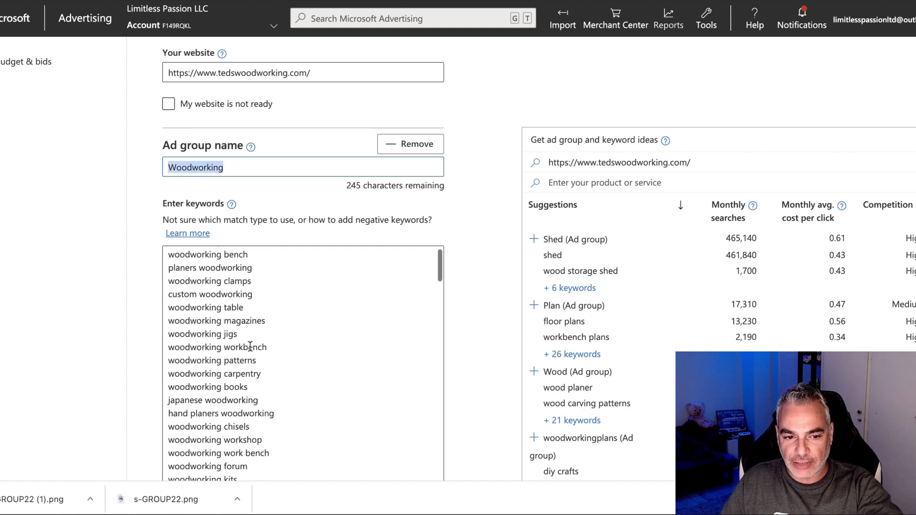
{"action": "scroll", "coordinate": [258, 337], "scroll_direction": "down", "scroll_amount": 15}
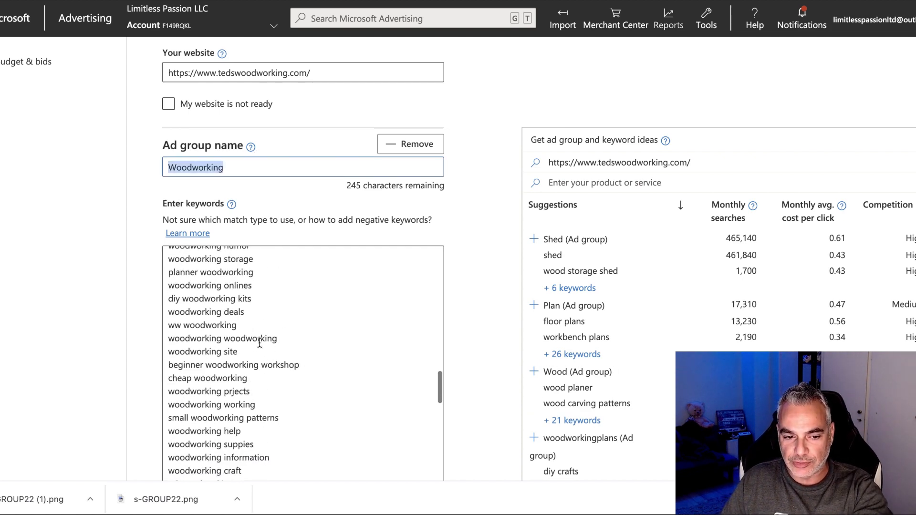
{"action": "scroll", "coordinate": [259, 343], "scroll_direction": "down", "scroll_amount": 5}
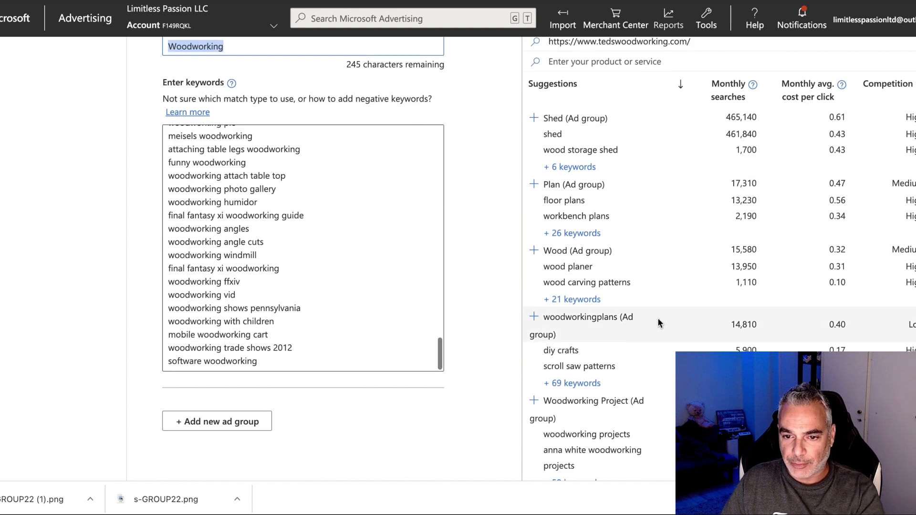
{"action": "scroll", "coordinate": [657, 320], "scroll_direction": "down", "scroll_amount": 3}
{"action": "scroll", "coordinate": [657, 326], "scroll_direction": "down", "scroll_amount": 1}
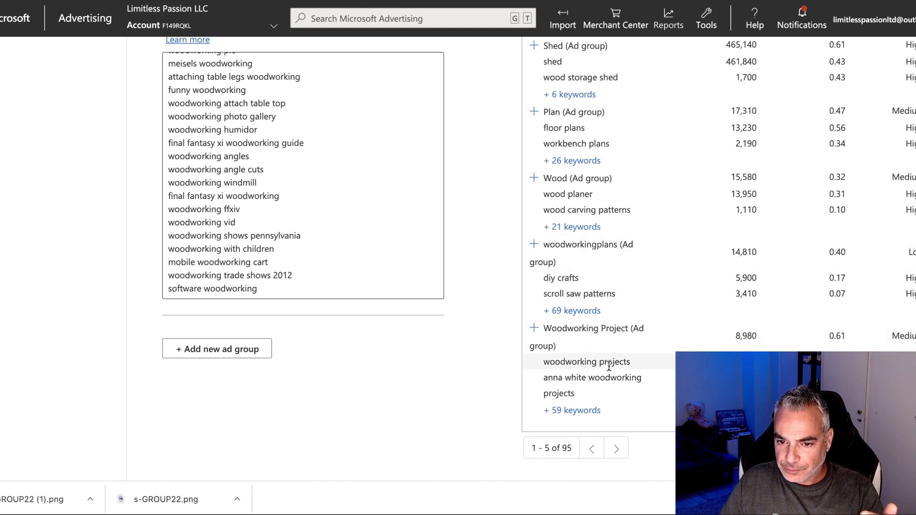
{"action": "left_click", "coordinate": [569, 334]}
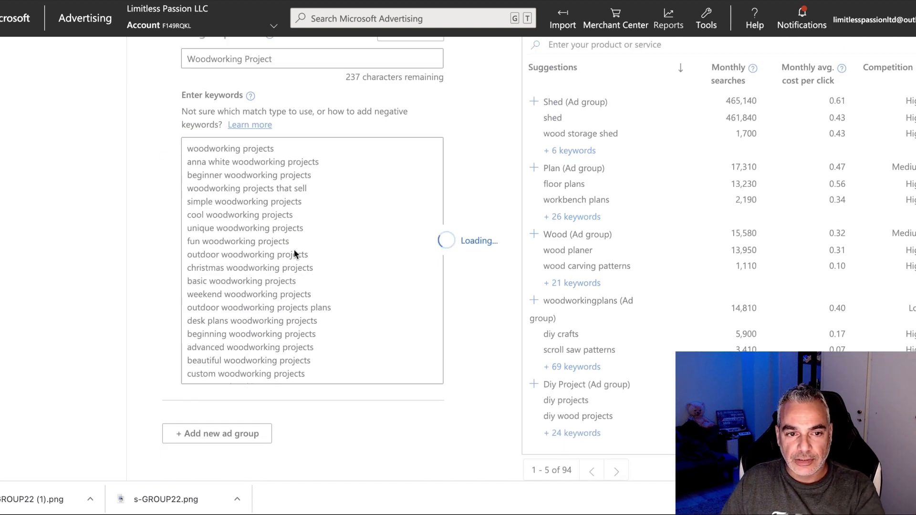
{"action": "scroll", "coordinate": [294, 250], "scroll_direction": "up", "scroll_amount": 6}
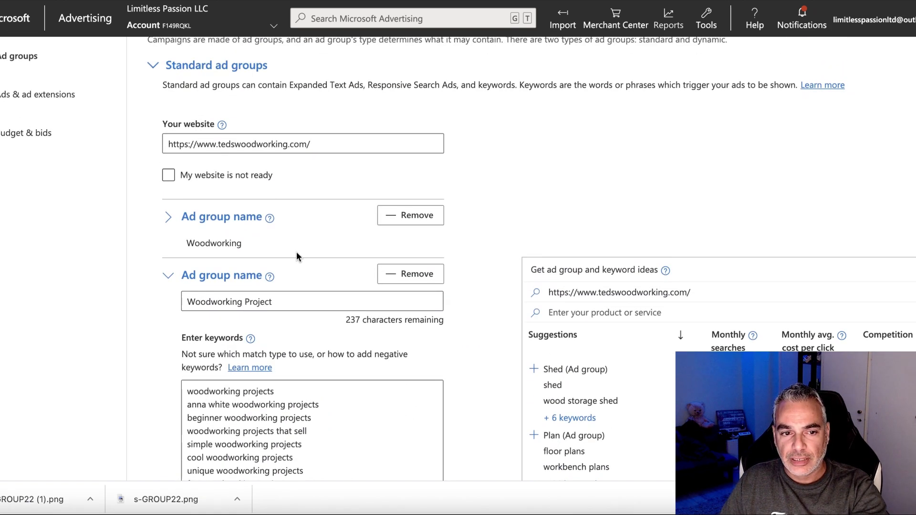
{"action": "scroll", "coordinate": [312, 260], "scroll_direction": "down", "scroll_amount": 4}
{"action": "scroll", "coordinate": [313, 261], "scroll_direction": "down", "scroll_amount": 3}
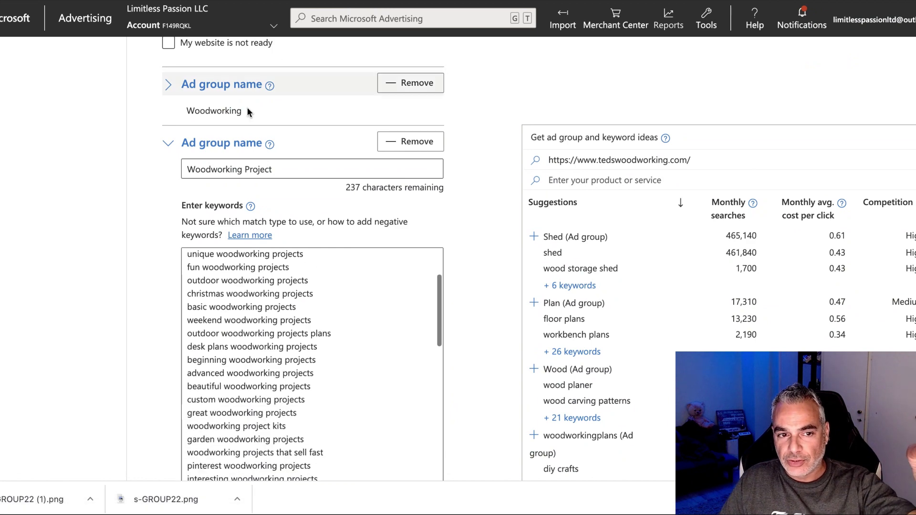
{"action": "left_click", "coordinate": [178, 147]}
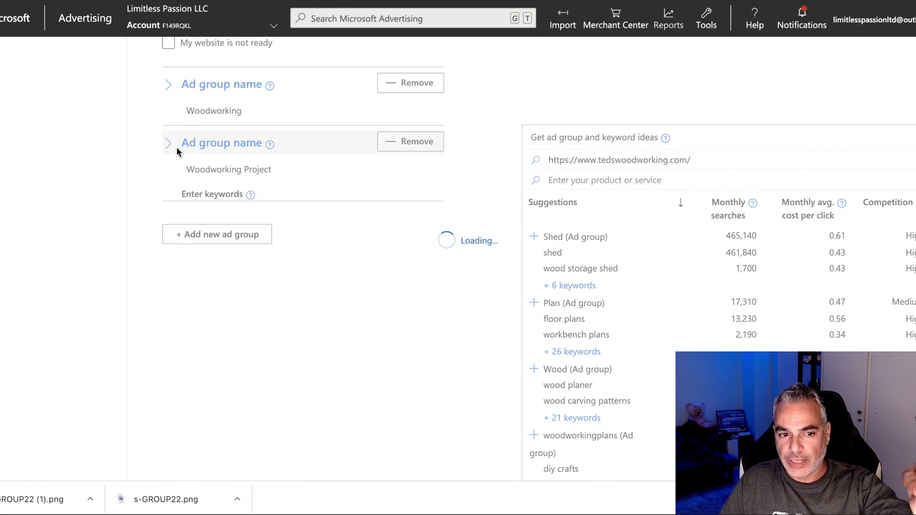
Page to suggestions 11-15 and add the Free Woodworking Plan ad group.
{"action": "scroll", "coordinate": [693, 329], "scroll_direction": "down", "scroll_amount": 4}
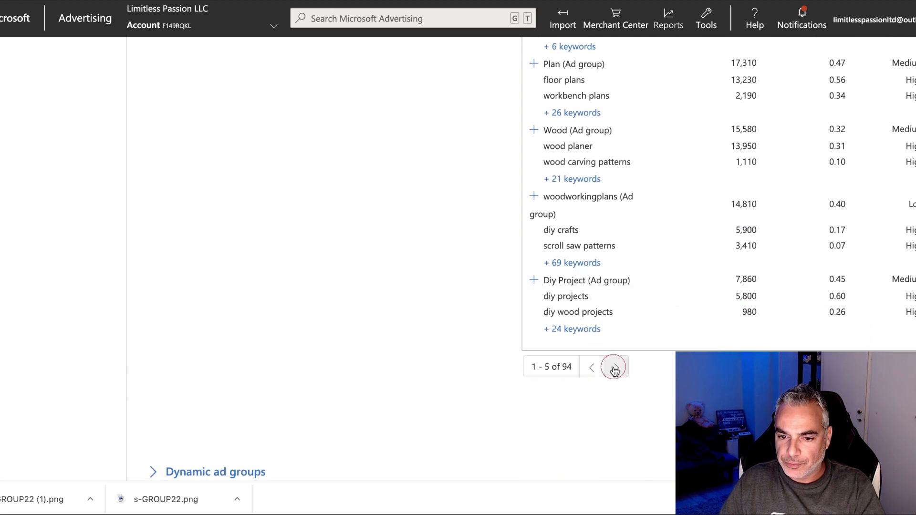
{"action": "left_click", "coordinate": [618, 366]}
{"action": "scroll", "coordinate": [617, 370], "scroll_direction": "up", "scroll_amount": 3}
{"action": "scroll", "coordinate": [620, 367], "scroll_direction": "down", "scroll_amount": 1}
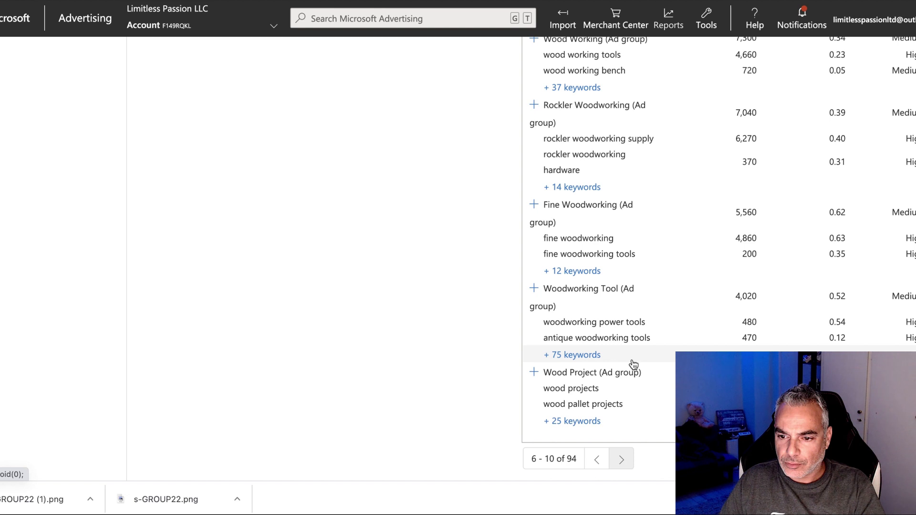
{"action": "scroll", "coordinate": [633, 365], "scroll_direction": "up", "scroll_amount": 3}
{"action": "scroll", "coordinate": [639, 367], "scroll_direction": "down", "scroll_amount": 5}
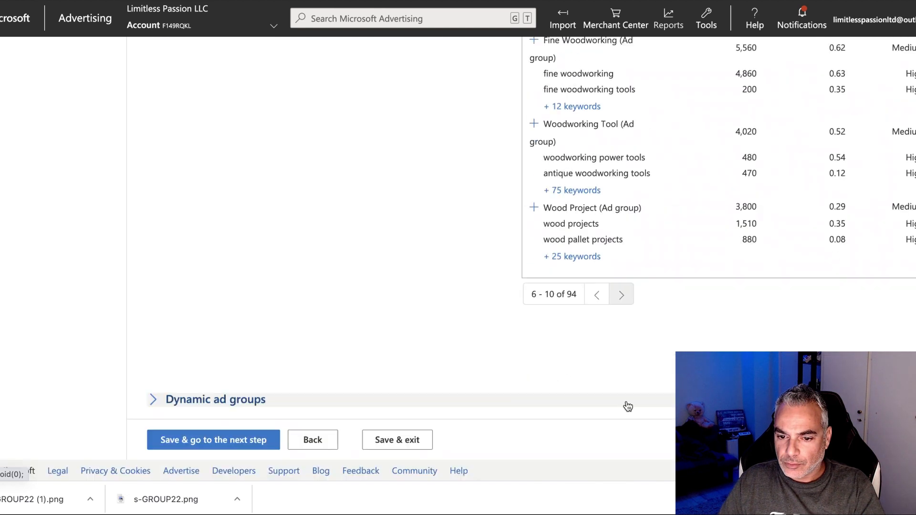
{"action": "left_click", "coordinate": [621, 295]}
{"action": "scroll", "coordinate": [630, 302], "scroll_direction": "up", "scroll_amount": 3}
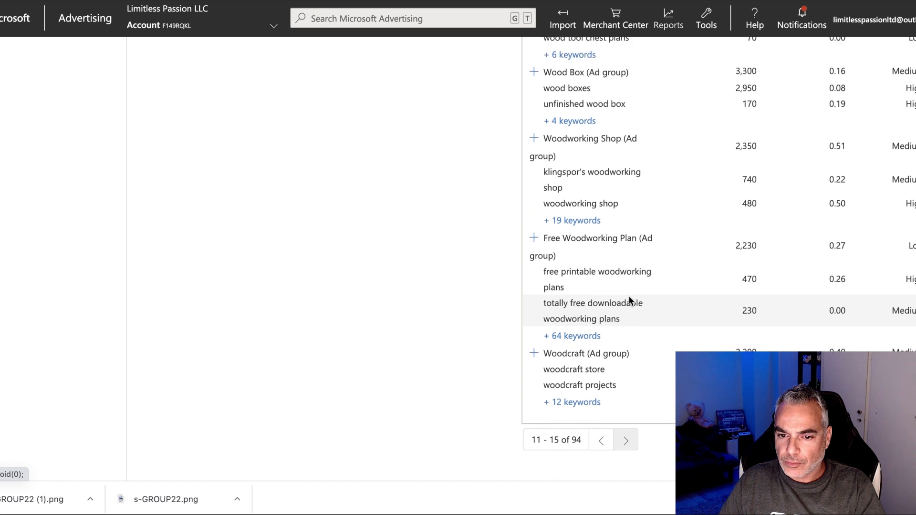
{"action": "scroll", "coordinate": [630, 300], "scroll_direction": "up", "scroll_amount": 1}
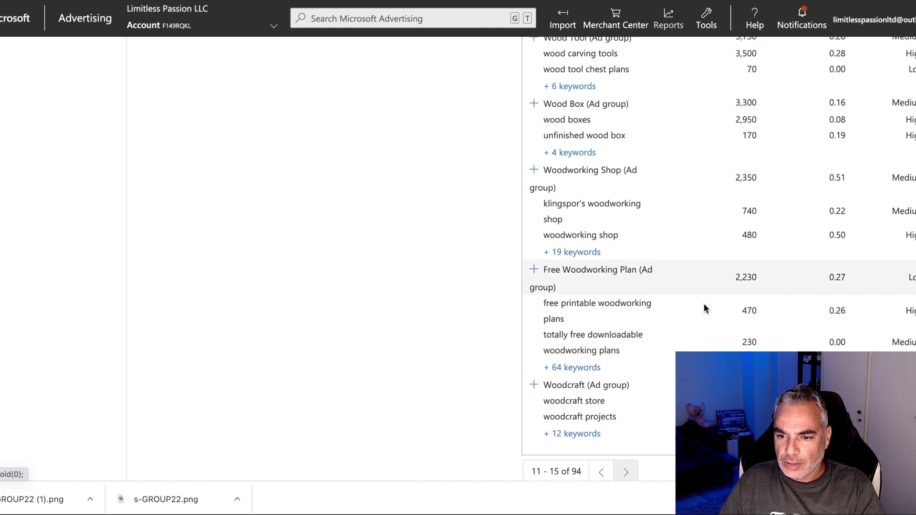
{"action": "scroll", "coordinate": [741, 308], "scroll_direction": "up", "scroll_amount": 1}
{"action": "scroll", "coordinate": [742, 310], "scroll_direction": "up", "scroll_amount": 3}
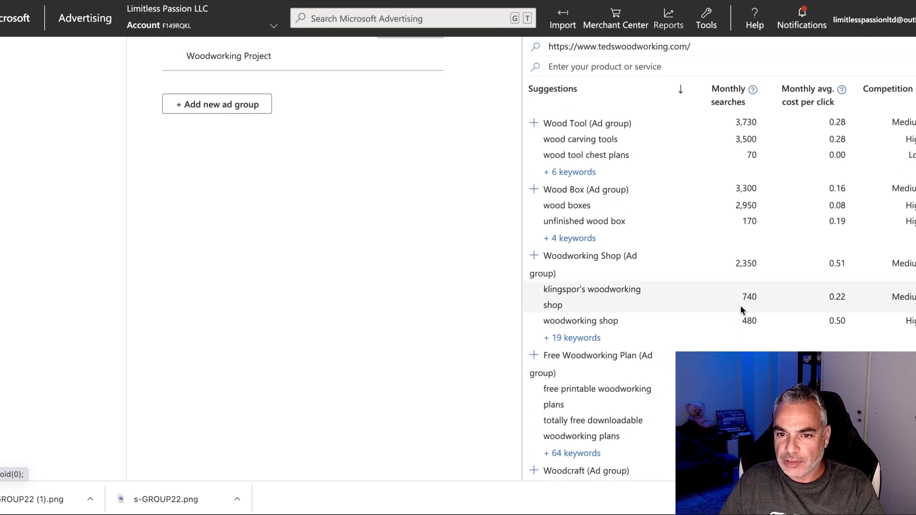
{"action": "scroll", "coordinate": [741, 309], "scroll_direction": "down", "scroll_amount": 3}
{"action": "scroll", "coordinate": [740, 311], "scroll_direction": "down", "scroll_amount": 2}
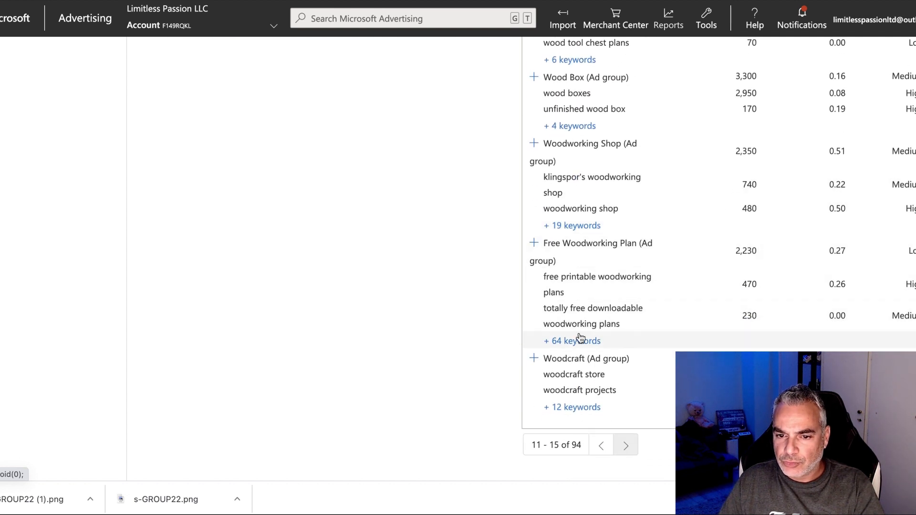
{"action": "left_click", "coordinate": [577, 248]}
Save the three ad groups and continue to Ads & ad extensions.
{"action": "scroll", "coordinate": [278, 250], "scroll_direction": "up", "scroll_amount": 3}
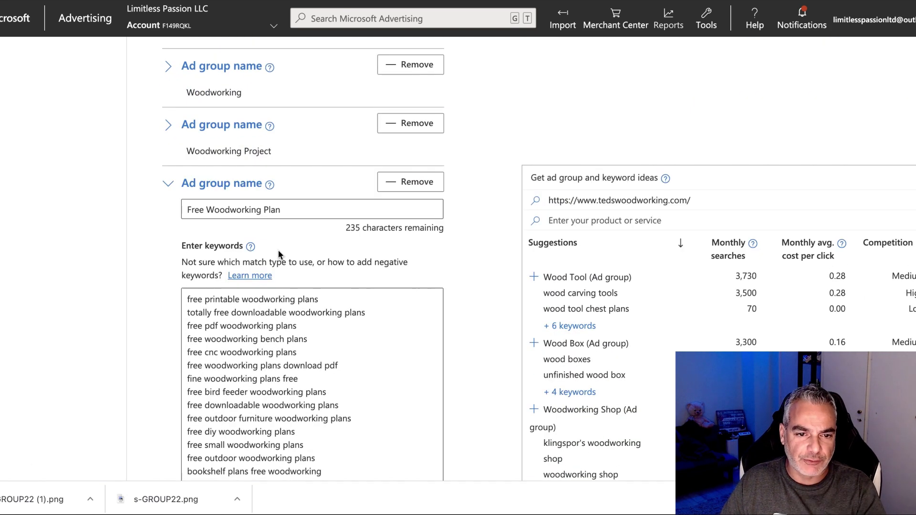
{"action": "scroll", "coordinate": [278, 250], "scroll_direction": "down", "scroll_amount": 4}
{"action": "scroll", "coordinate": [462, 299], "scroll_direction": "up", "scroll_amount": 4}
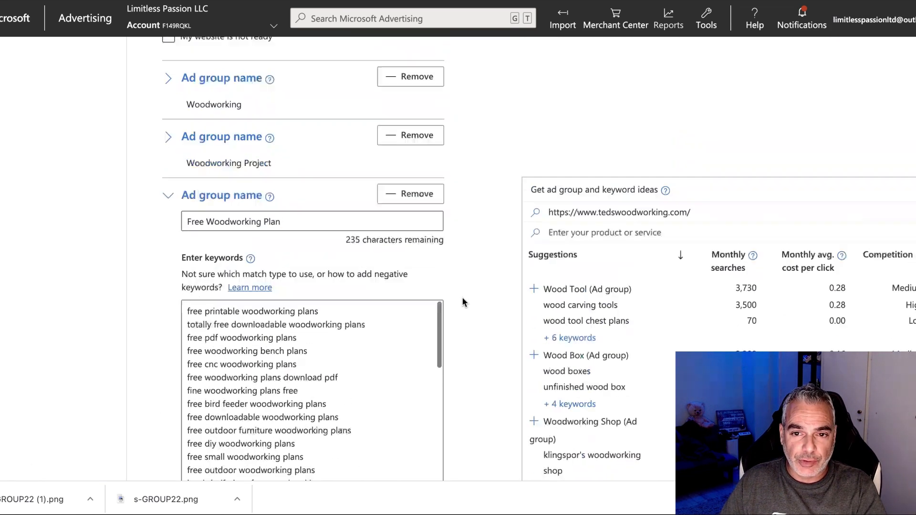
{"action": "scroll", "coordinate": [462, 297], "scroll_direction": "up", "scroll_amount": 5}
{"action": "scroll", "coordinate": [248, 228], "scroll_direction": "down", "scroll_amount": 13}
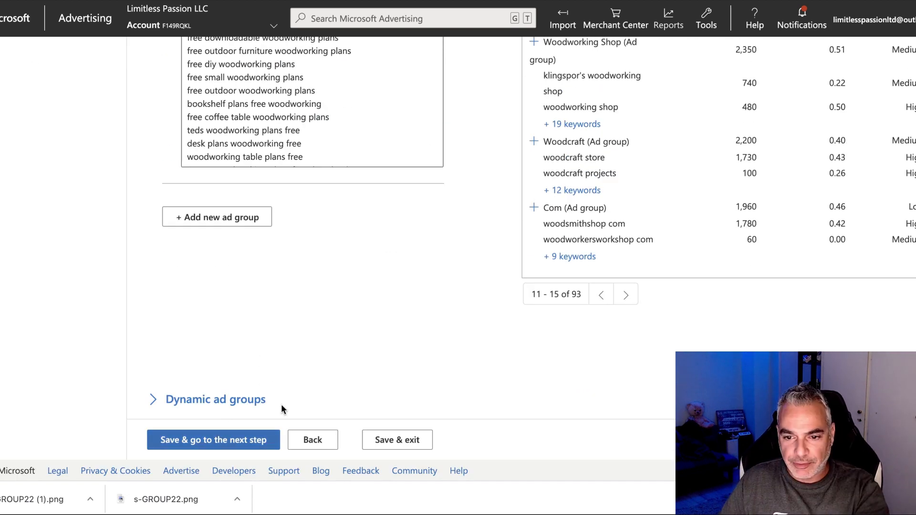
{"action": "left_click", "coordinate": [236, 439]}
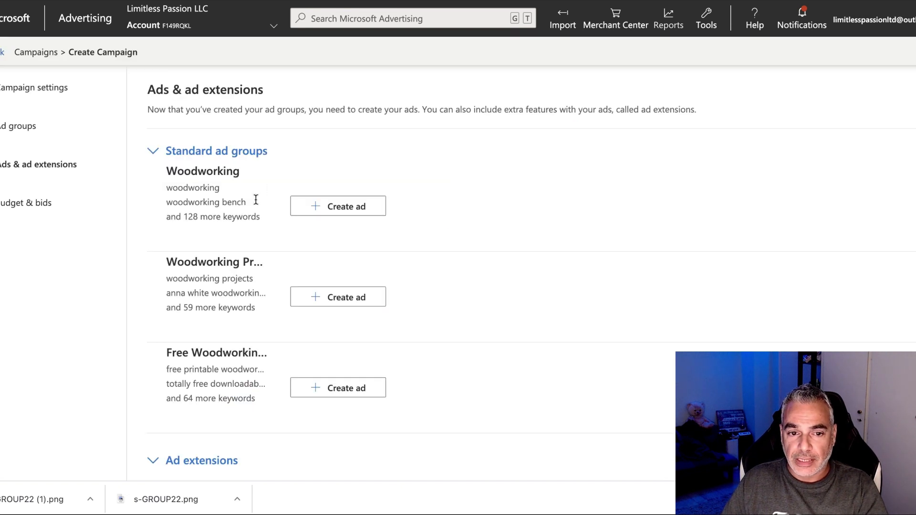
Start an ad for the Woodworking group and choose the Expanded text ad type.
{"action": "left_click", "coordinate": [317, 208]}
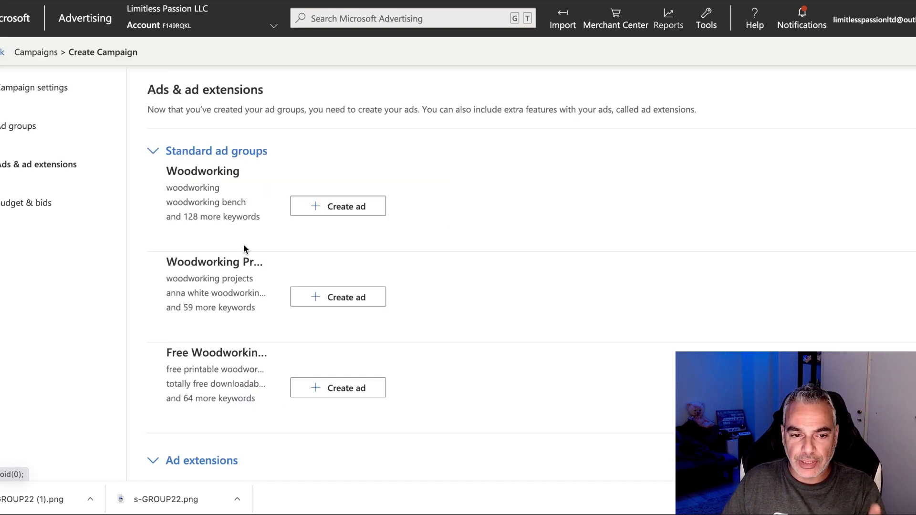
{"action": "scroll", "coordinate": [303, 364], "scroll_direction": "down", "scroll_amount": 1}
{"action": "left_click", "coordinate": [341, 168]}
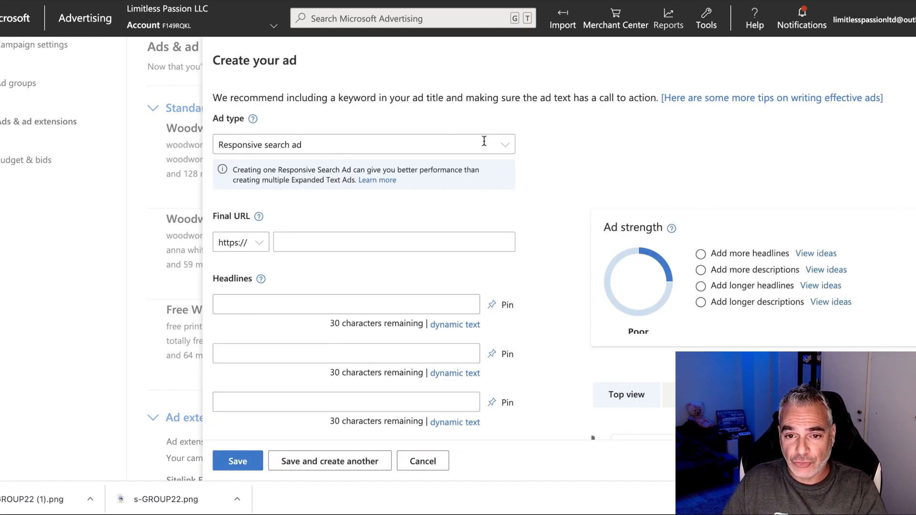
{"action": "left_click", "coordinate": [296, 141]}
{"action": "left_click", "coordinate": [567, 134]}
{"action": "left_click", "coordinate": [510, 146]}
{"action": "left_click", "coordinate": [502, 145]}
{"action": "left_click", "coordinate": [420, 210]}
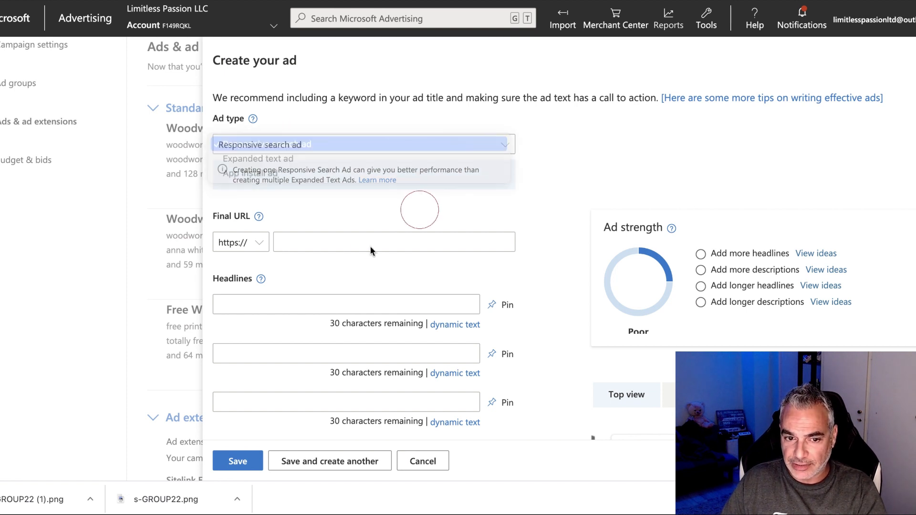
{"action": "left_click", "coordinate": [405, 145]}
{"action": "left_click", "coordinate": [260, 162]}
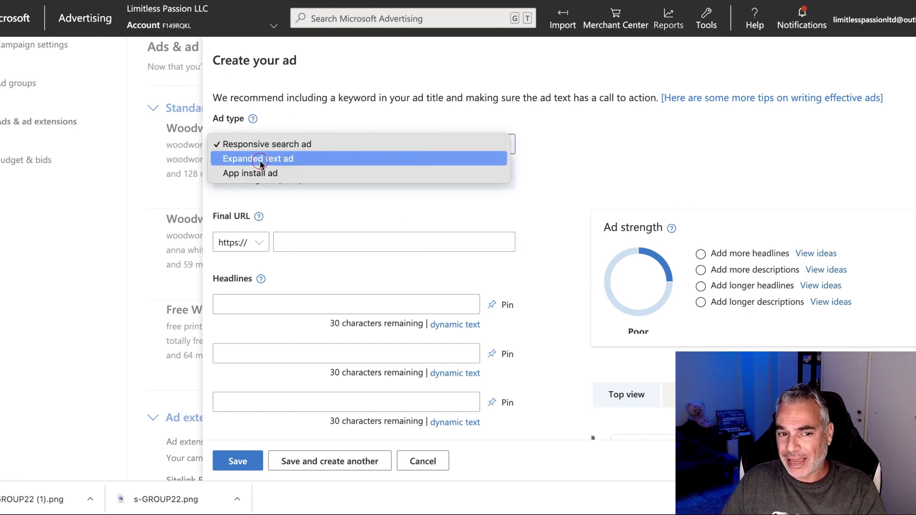
{"action": "scroll", "coordinate": [410, 196], "scroll_direction": "down", "scroll_amount": 2}
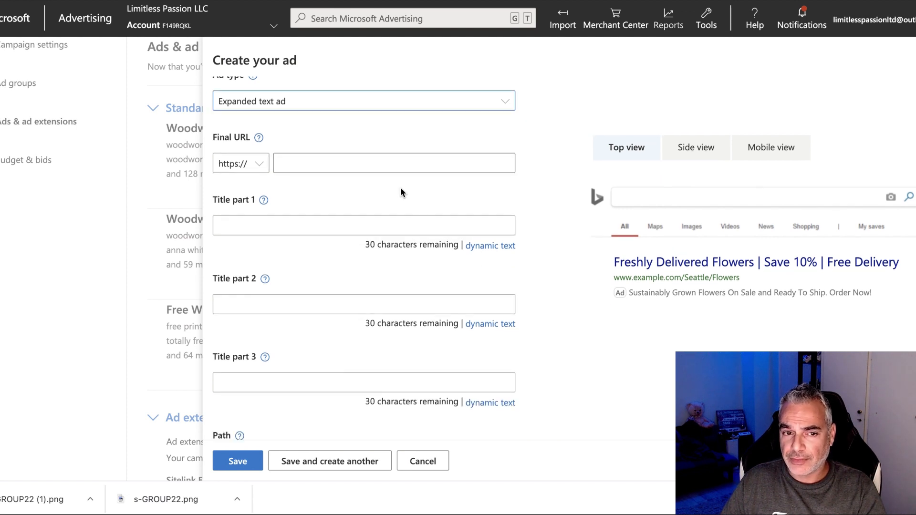
{"action": "scroll", "coordinate": [392, 183], "scroll_direction": "up", "scroll_amount": 1}
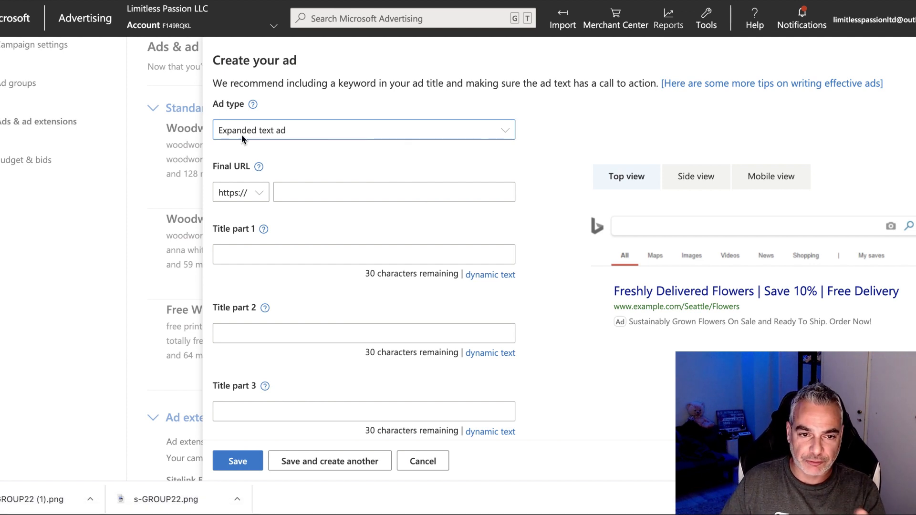
Clear a wrongly pasted address from the Final URL field.
{"action": "left_click", "coordinate": [326, 191]}
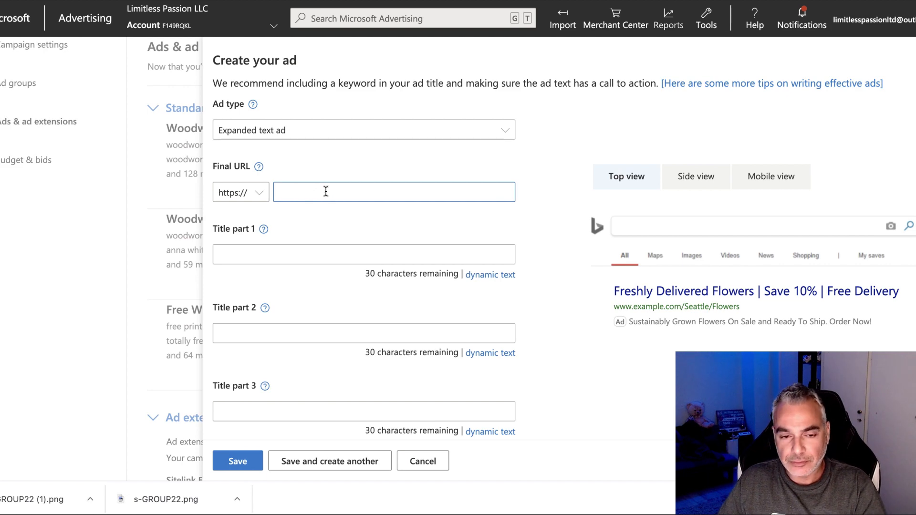
{"action": "type", "text": "www.tedswoodworking.com/"}
{"action": "key", "text": "ctrl+a"}
{"action": "key", "text": "BackSpace"}
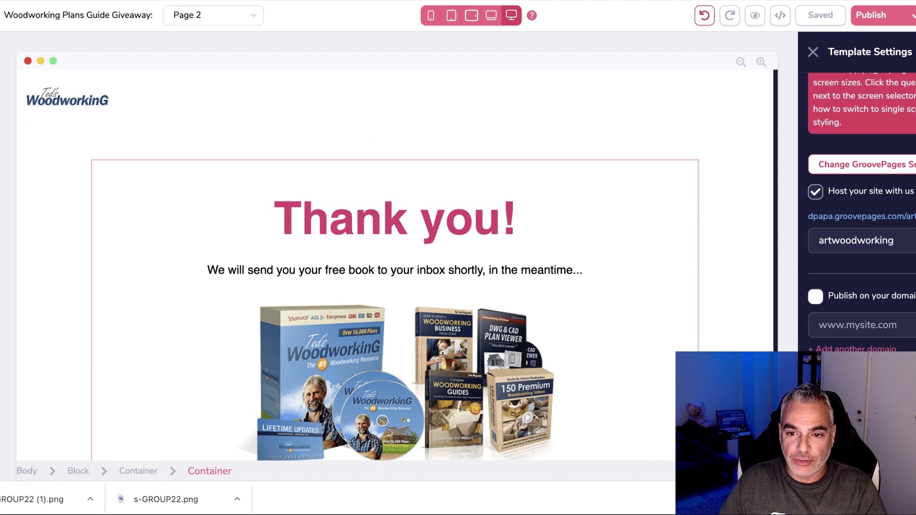
Publish the GroovePages Home page and copy its live hosted site address.
{"action": "left_click", "coordinate": [1, 76]}
{"action": "left_click", "coordinate": [86, 138]}
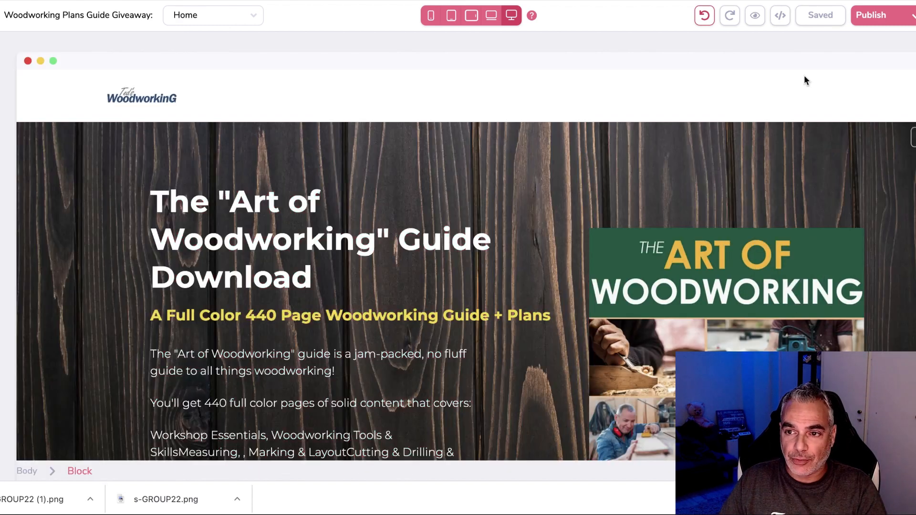
{"action": "left_click", "coordinate": [898, 22]}
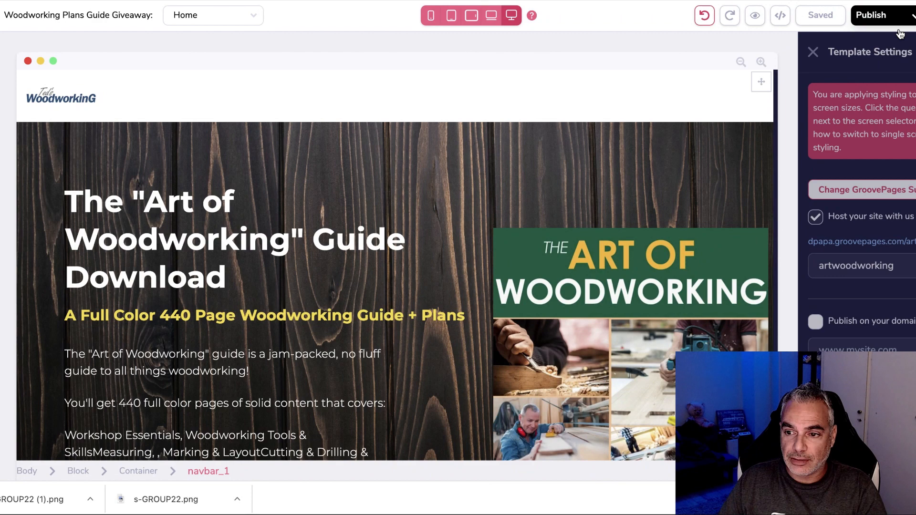
{"action": "left_click", "coordinate": [873, 242]}
{"action": "right_click", "coordinate": [124, 2]}
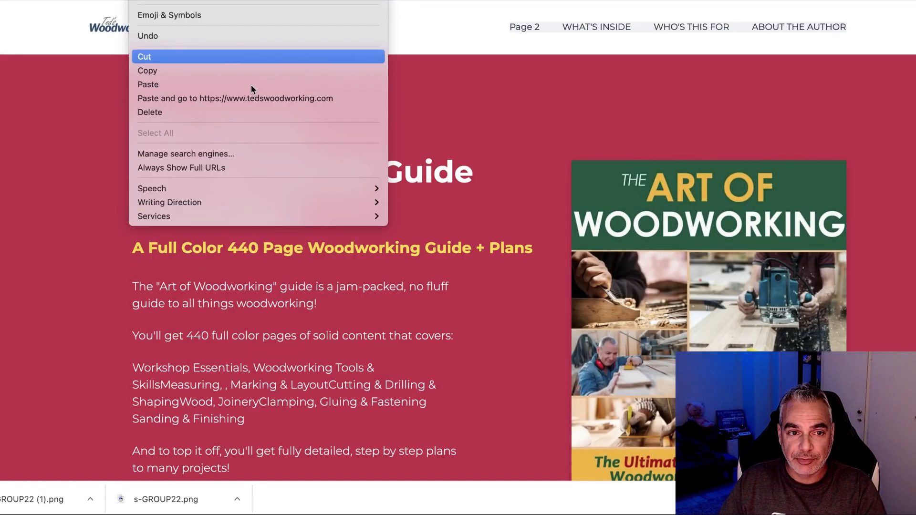
{"action": "left_click", "coordinate": [236, 72]}
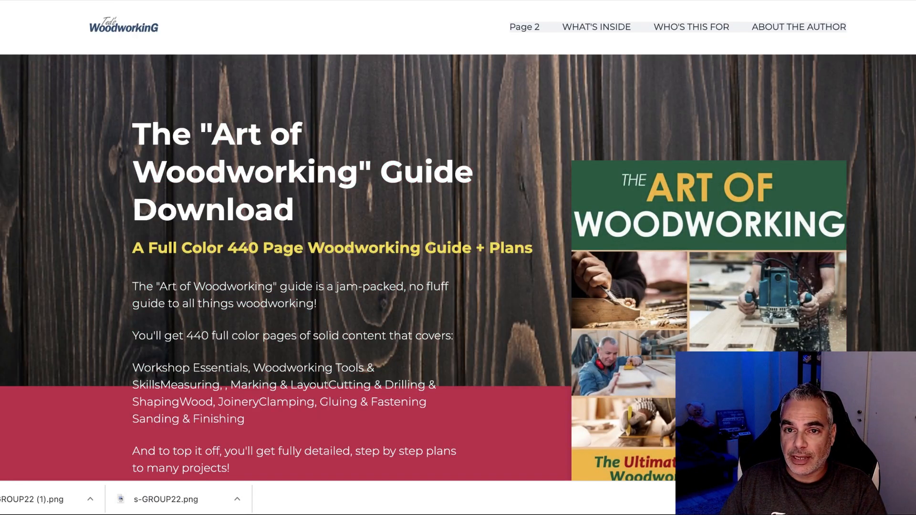
{"action": "key", "text": "alt+Tab"}
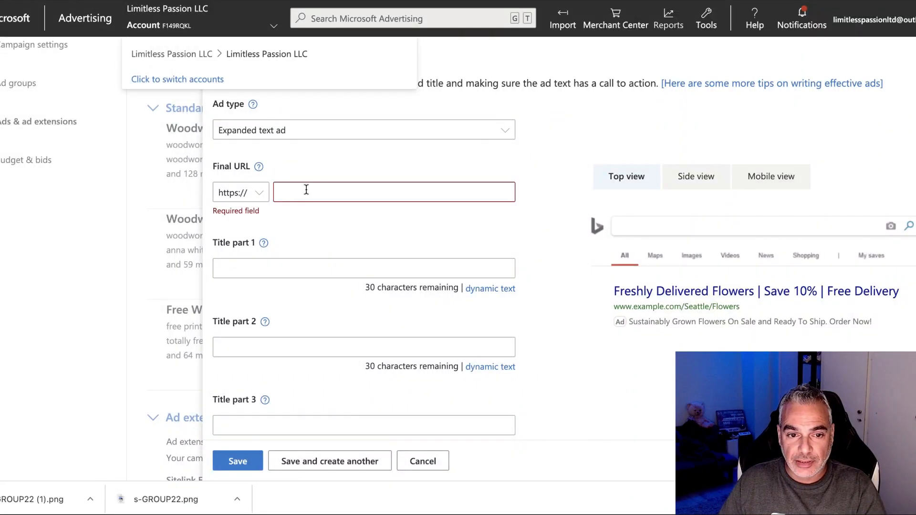
Paste the GroovePages artwoodworking/index address as the ad's Final URL.
{"action": "key", "text": "ctrl+v"}
{"action": "left_click", "coordinate": [344, 248]}
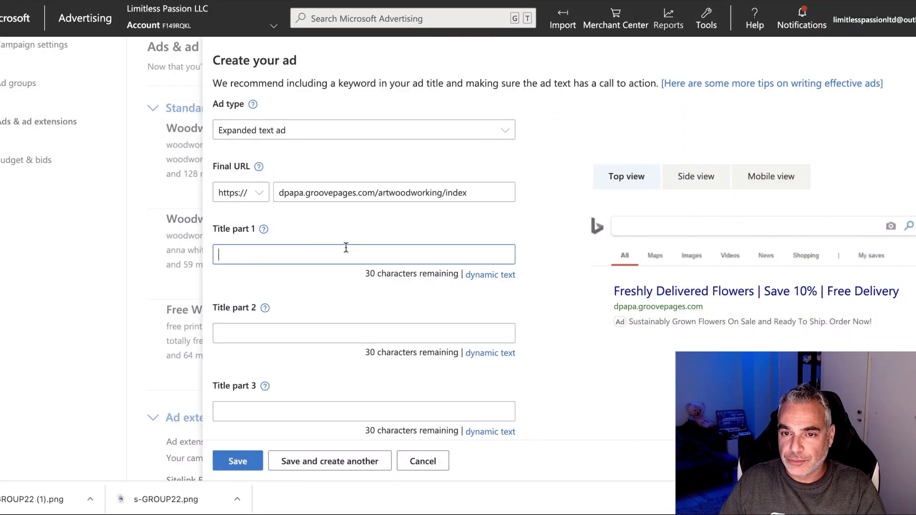
{"action": "key", "text": "super+Tab"}
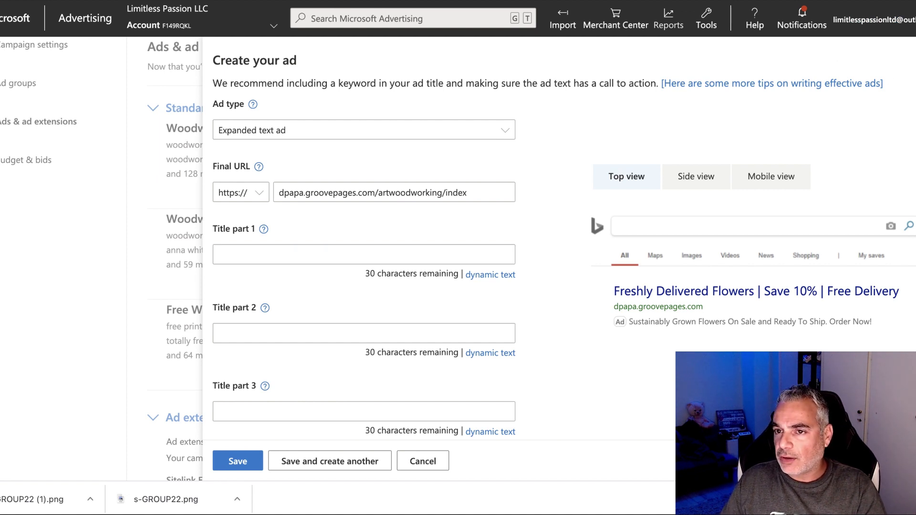
{"action": "key", "text": "ctrl+Tab"}
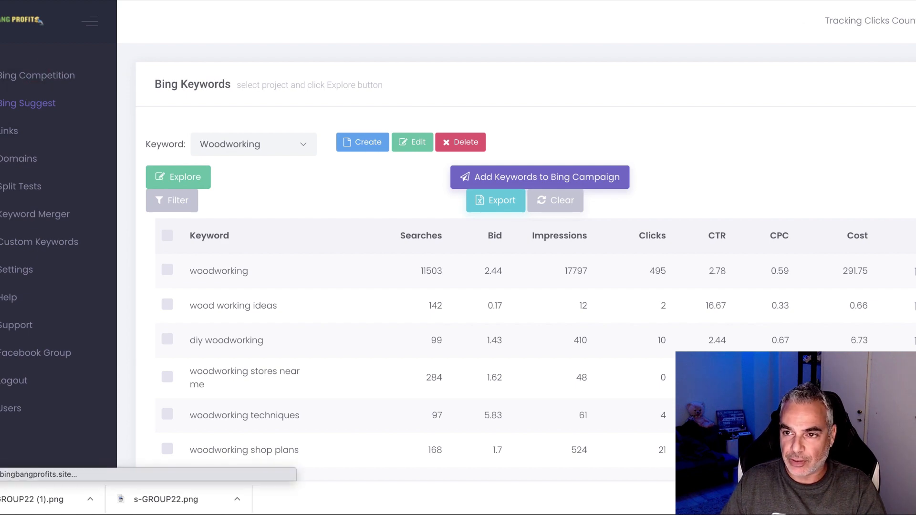
Switch from the Bing Keywords table to the Art of Woodworking landing page.
{"action": "key", "text": "ctrl+Tab"}
{"action": "key", "text": "ctrl+Tab"}
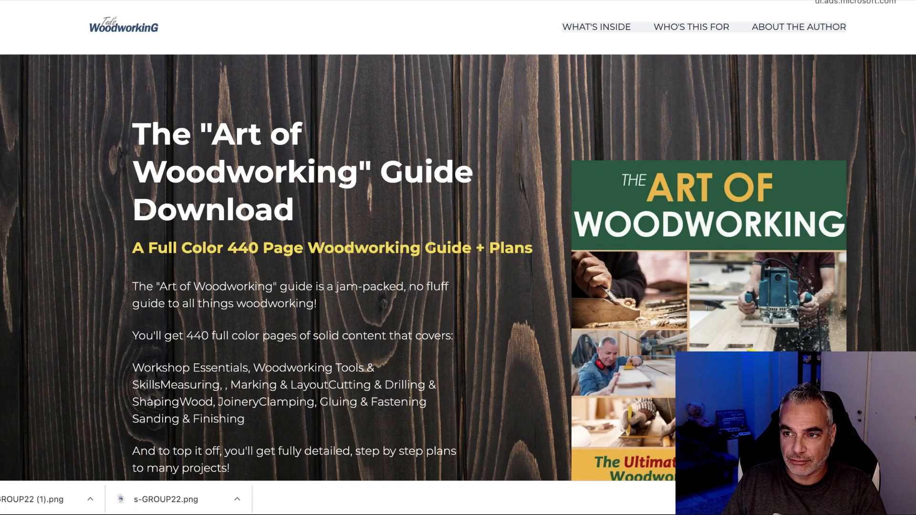
Enter the titles 'Free Woodworking Plans' and 'For Beginners & Professionals'.
{"action": "left_click", "coordinate": [239, 1]}
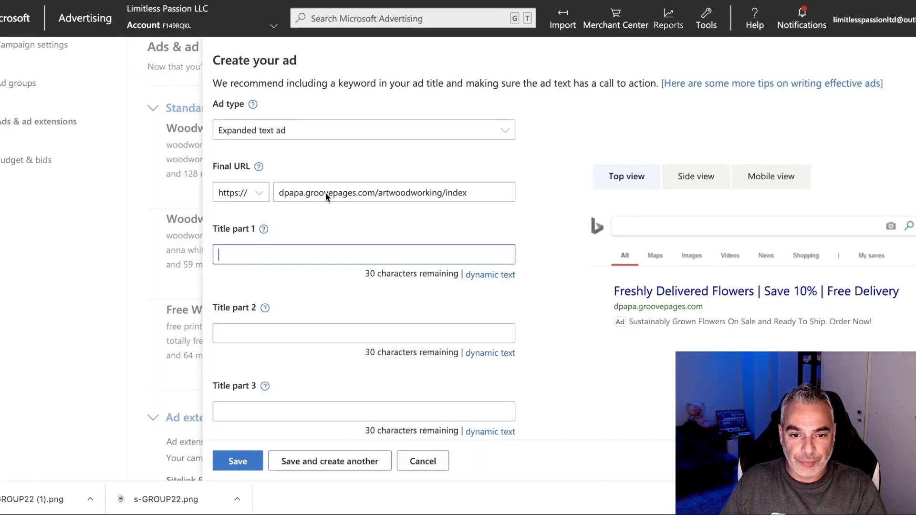
{"action": "left_click", "coordinate": [283, 252]}
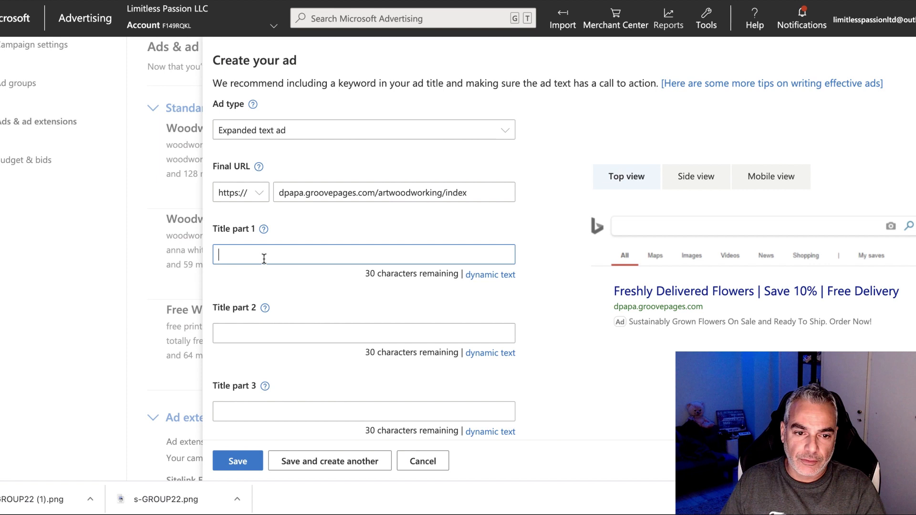
{"action": "type", "text": "Free Woodwor"}
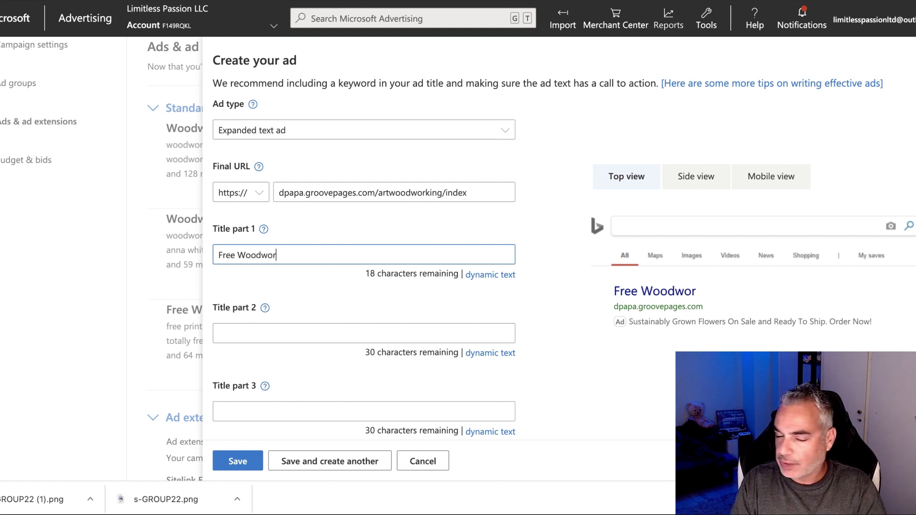
{"action": "type", "text": "king Plans"}
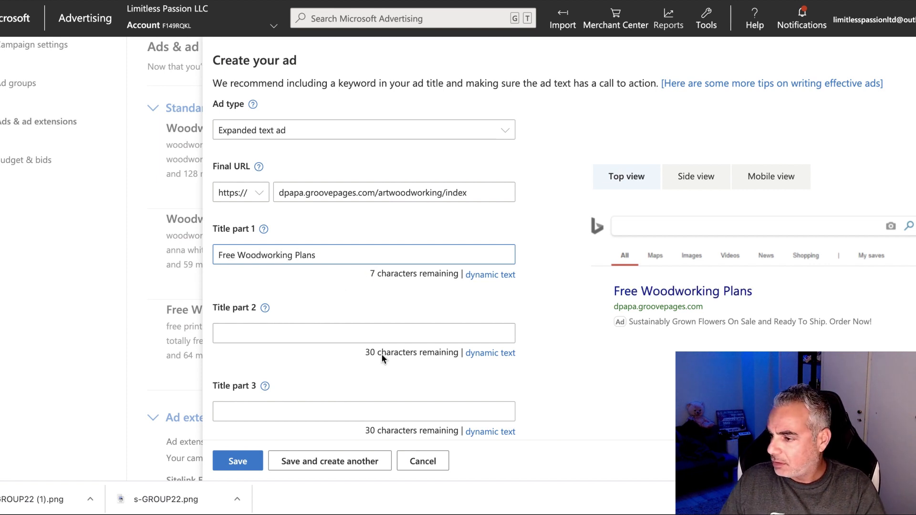
{"action": "left_click", "coordinate": [321, 332]}
{"action": "type", "text": "For Be"}
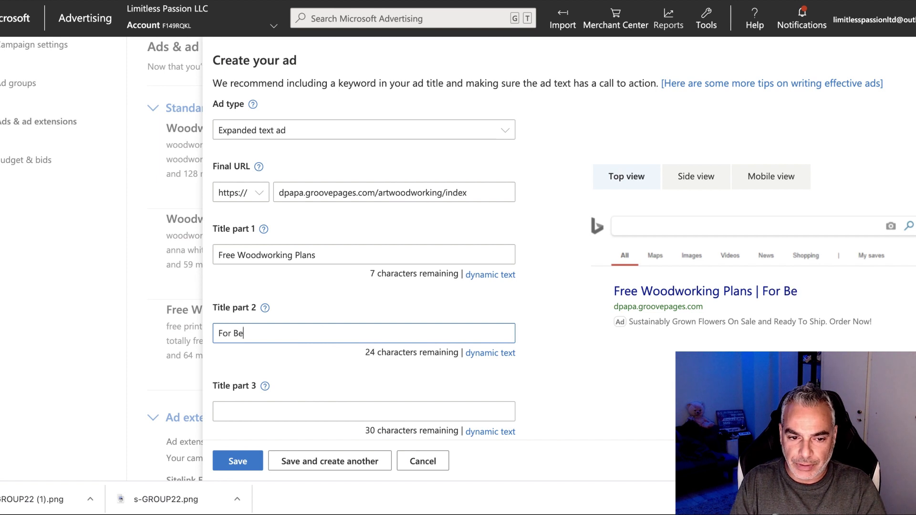
{"action": "type", "text": "ginners & Profesasiona"}
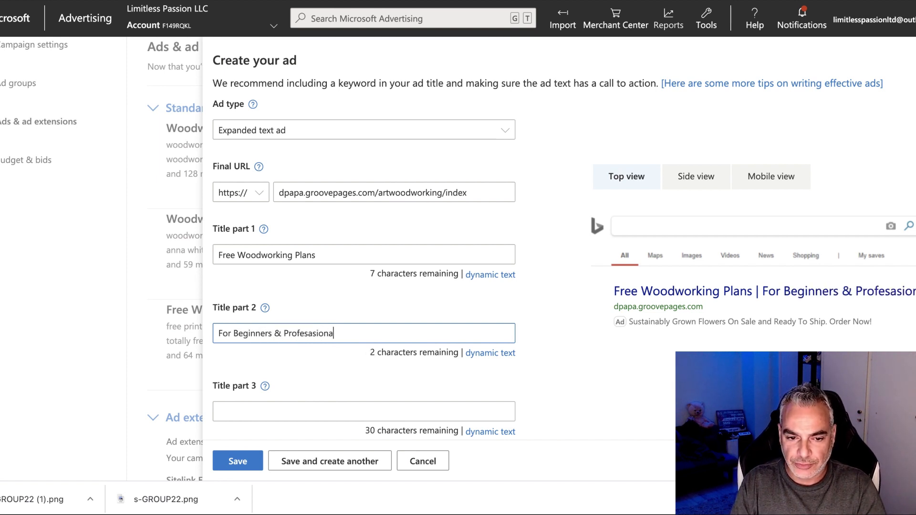
{"action": "key", "text": "BackSpace"}
{"action": "key", "text": "BackSpace"}
{"action": "key", "text": "BackSpace"}
{"action": "key", "text": "BackSpace"}
{"action": "key", "text": "BackSpace"}
{"action": "key", "text": "BackSpace"}
{"action": "type", "text": "sionals"}
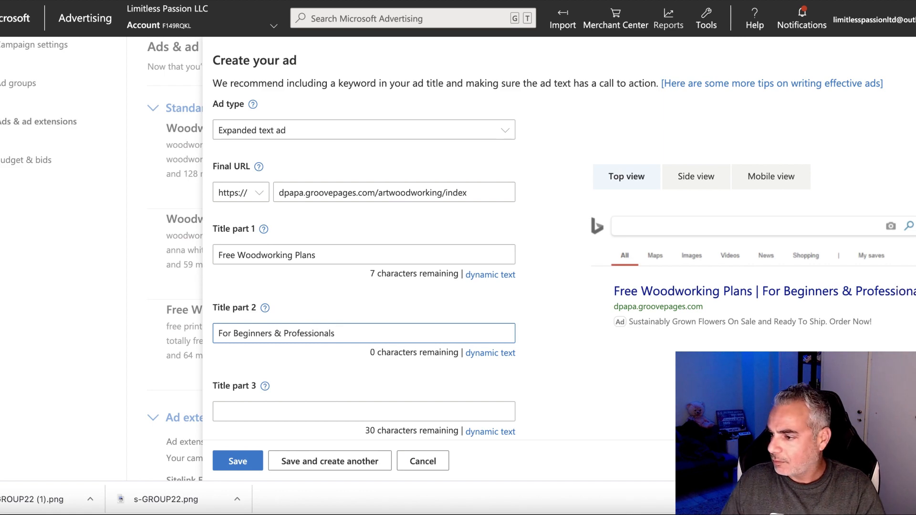
Paste the prepared description into Ad text 1 and change its plan count from 150 to 16,000.
{"action": "scroll", "coordinate": [343, 363], "scroll_direction": "down", "scroll_amount": 6}
{"action": "left_click", "coordinate": [308, 263]}
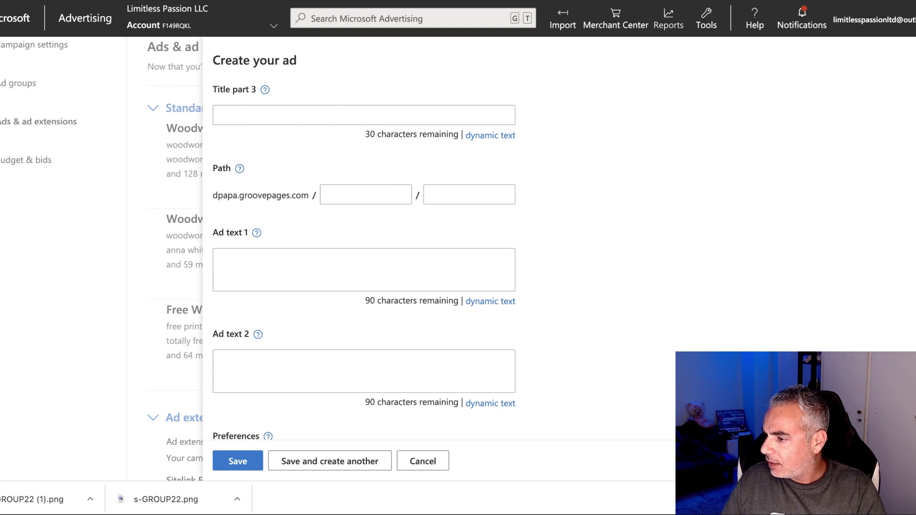
{"action": "left_click", "coordinate": [348, 275]}
{"action": "key", "text": "ctrl+v"}
{"action": "left_click", "coordinate": [360, 264]}
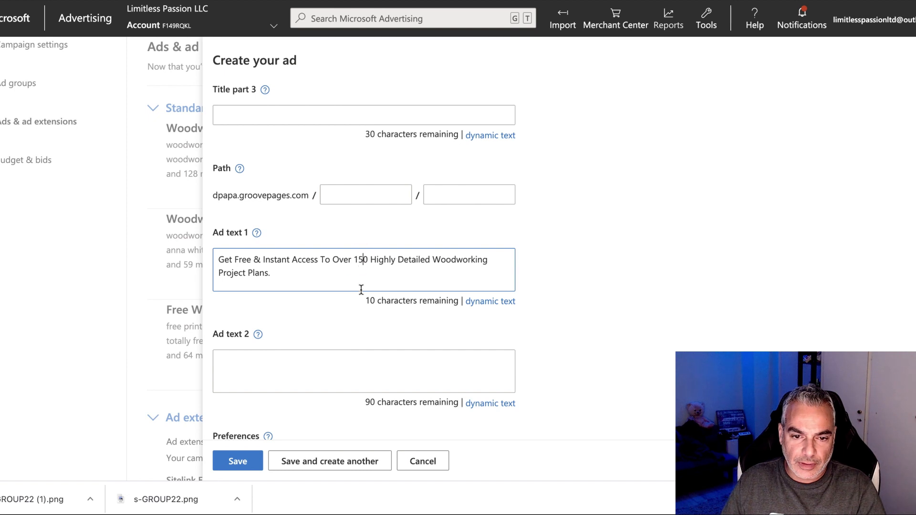
{"action": "key", "text": "Right"}
{"action": "key", "text": "BackSpace"}
{"action": "key", "text": "BackSpace"}
{"action": "key", "text": "BackSpace"}
{"action": "type", "text": "16,"}
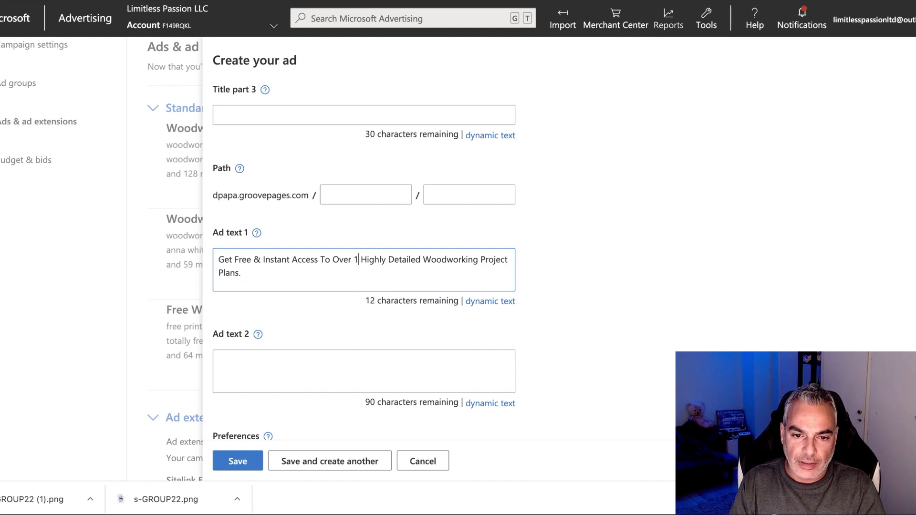
{"action": "type", "text": "-000"}
{"action": "key", "text": "BackSpace"}
{"action": "key", "text": "BackSpace"}
{"action": "key", "text": "BackSpace"}
{"action": "key", "text": "BackSpace"}
{"action": "type", "text": "390"}
{"action": "key", "text": "BackSpace"}
{"action": "key", "text": "BackSpace"}
{"action": "key", "text": "BackSpace"}
{"action": "type", "text": "000"}
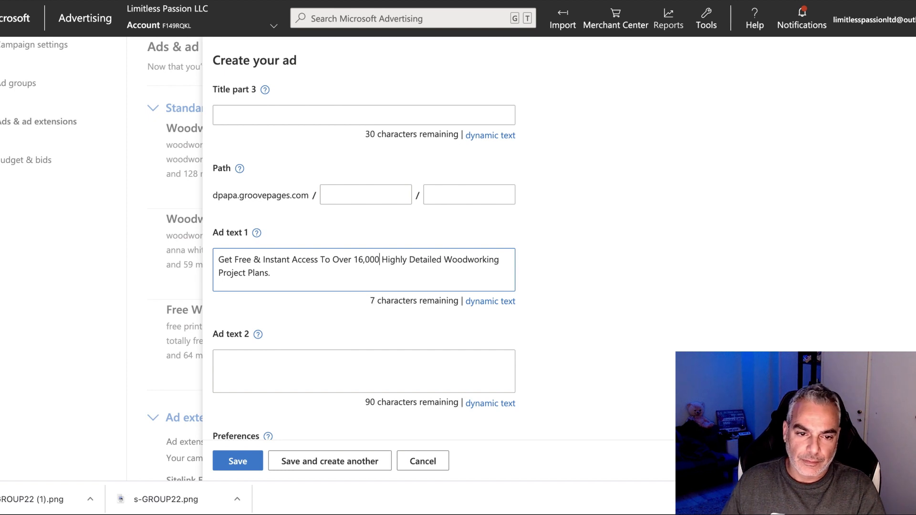
Look over the ad description fields, then select the landing page's headline text.
{"action": "scroll", "coordinate": [348, 329], "scroll_direction": "down", "scroll_amount": 4}
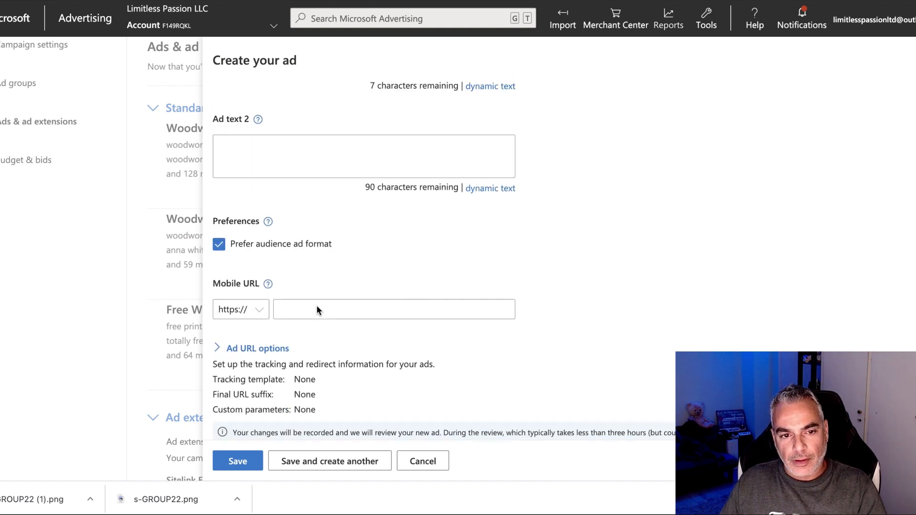
{"action": "scroll", "coordinate": [317, 308], "scroll_direction": "up", "scroll_amount": 2}
{"action": "left_click", "coordinate": [316, 321]}
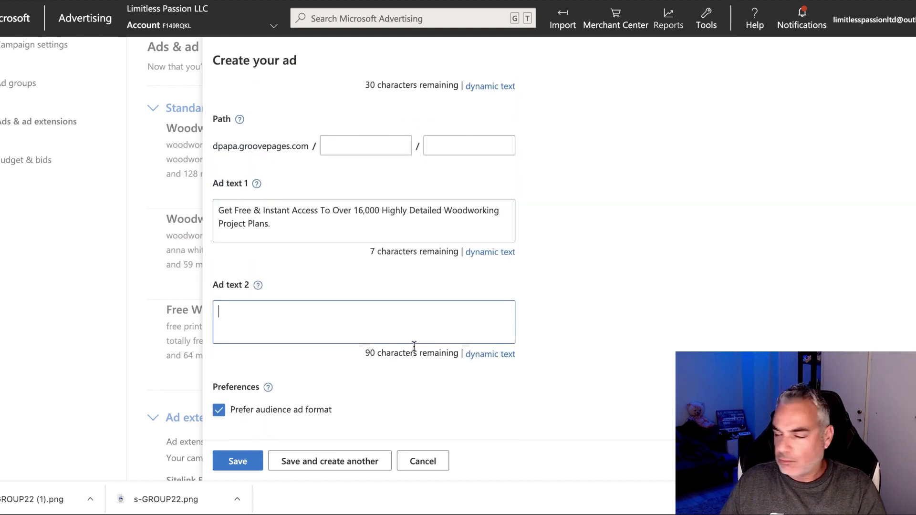
{"action": "scroll", "coordinate": [364, 260], "scroll_direction": "up", "scroll_amount": 1}
{"action": "scroll", "coordinate": [621, 439], "scroll_direction": "down", "scroll_amount": 1}
{"action": "left_click", "coordinate": [316, 220]}
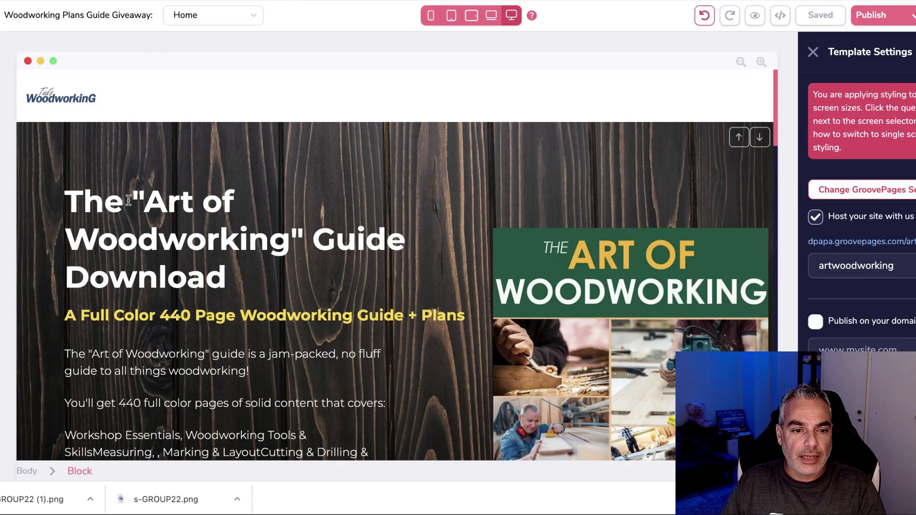
{"action": "triple_click", "coordinate": [160, 203]}
Copy the intro paragraph about the Art of Woodworking guide, then return to the ad form.
{"action": "left_click_drag", "start_coordinate": [160, 203], "coordinate": [219, 241]}
{"action": "scroll", "coordinate": [73, 275], "scroll_direction": "down", "scroll_amount": 2}
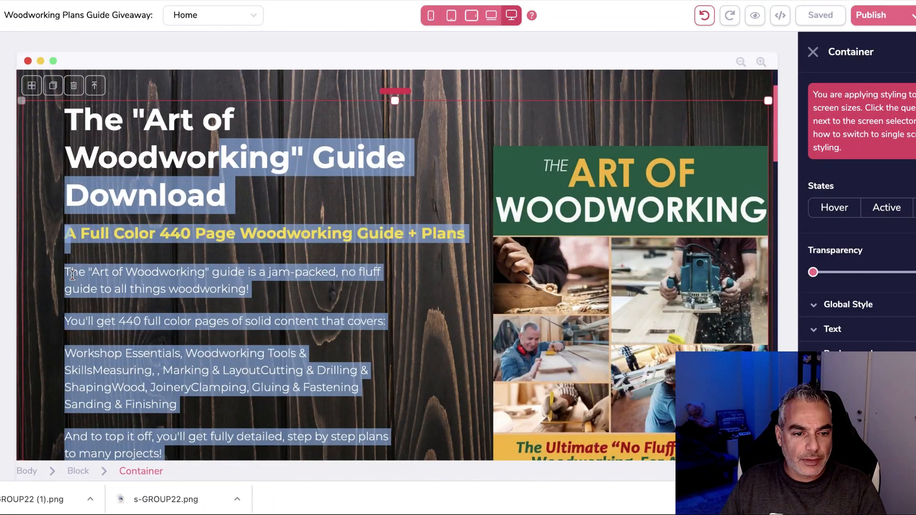
{"action": "left_click_drag", "start_coordinate": [66, 271], "coordinate": [261, 296]}
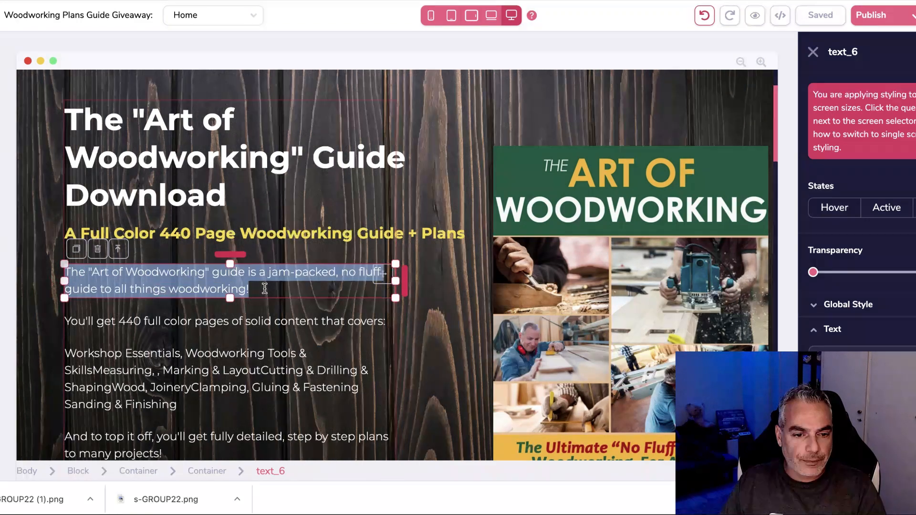
{"action": "right_click", "coordinate": [191, 289]}
{"action": "left_click", "coordinate": [210, 245]}
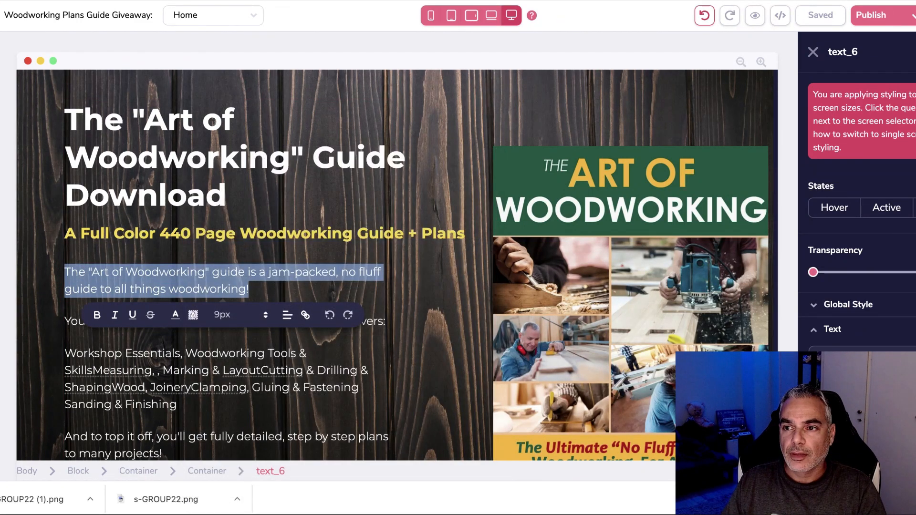
{"action": "key", "text": "super+Tab"}
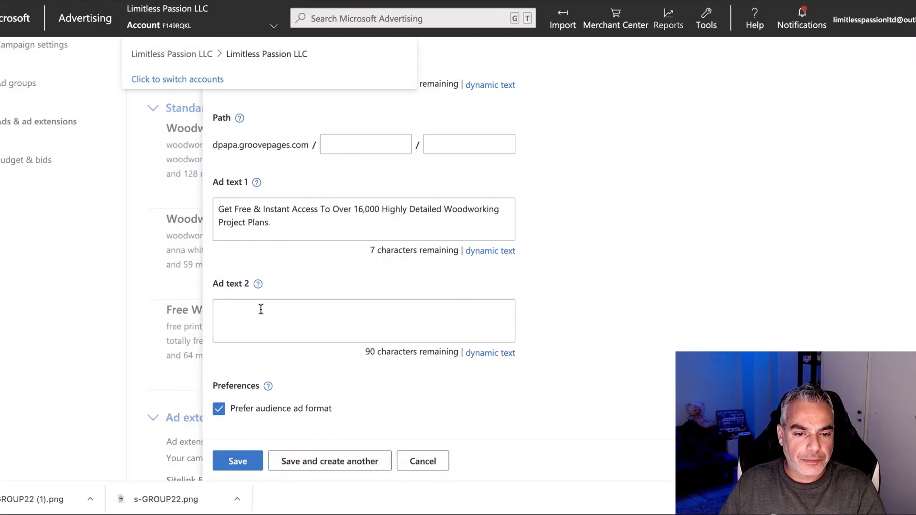
Paste the guide sentence into Ad text 2 and copy the Final URL into Mobile URL.
{"action": "key", "text": "super+v"}
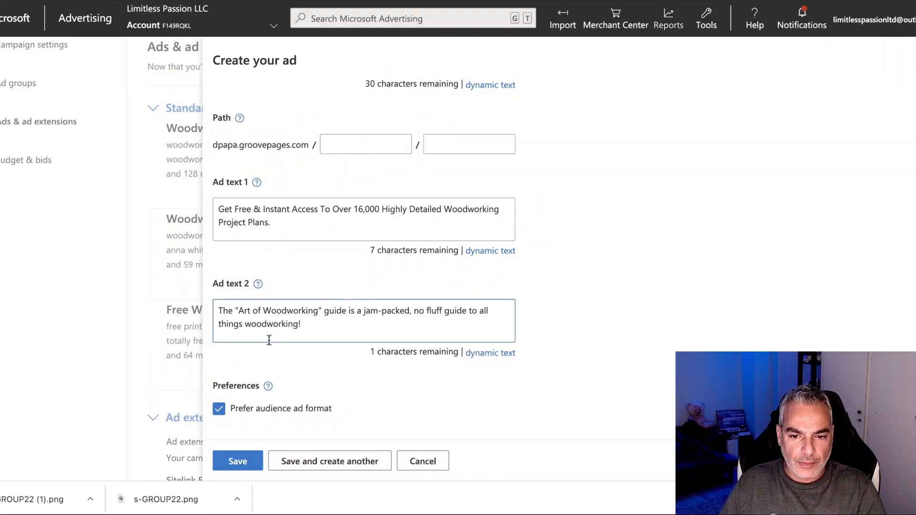
{"action": "scroll", "coordinate": [277, 339], "scroll_direction": "down", "scroll_amount": 2}
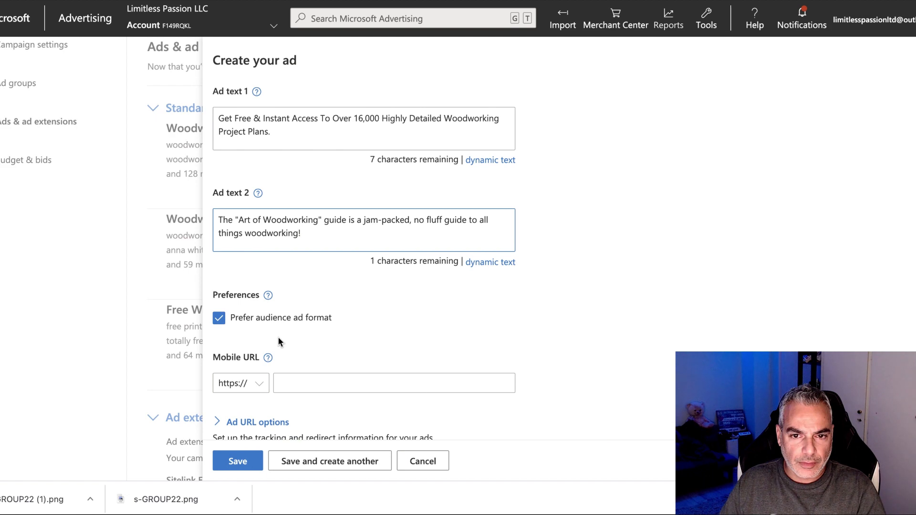
{"action": "scroll", "coordinate": [278, 336], "scroll_direction": "down", "scroll_amount": 2}
{"action": "left_click", "coordinate": [295, 292]}
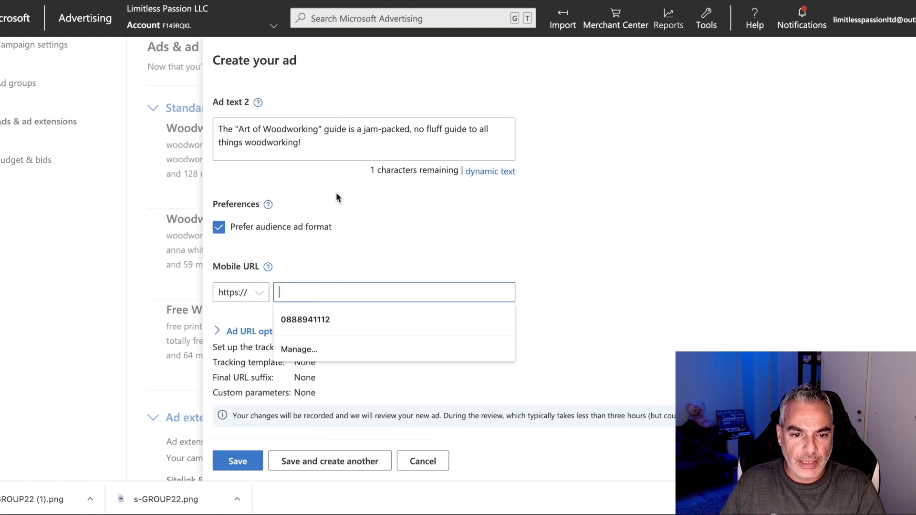
{"action": "scroll", "coordinate": [338, 228], "scroll_direction": "up", "scroll_amount": 10}
{"action": "left_click_drag", "start_coordinate": [474, 208], "coordinate": [277, 205]}
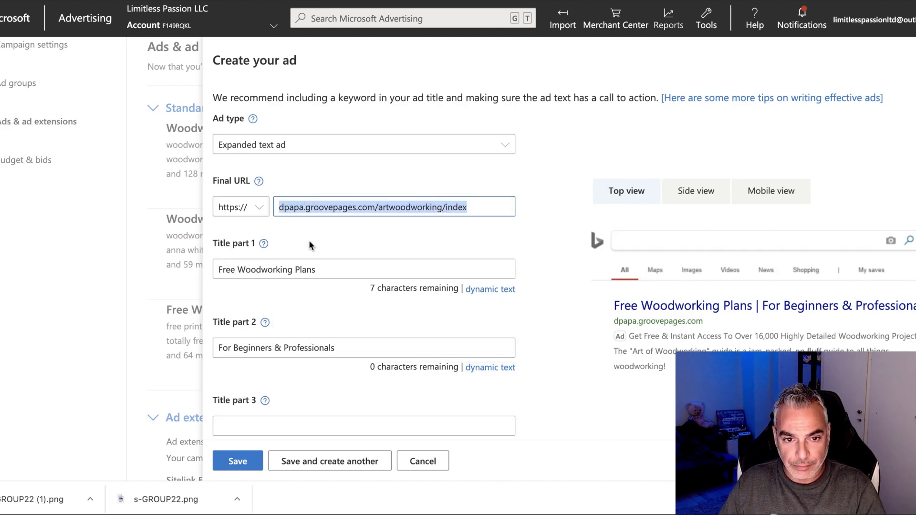
{"action": "scroll", "coordinate": [313, 301], "scroll_direction": "down", "scroll_amount": 10}
{"action": "left_click", "coordinate": [289, 292]}
{"action": "key", "text": "ctrl+v"}
Save the Woodworking ad and copy it to all other ad groups.
{"action": "left_click", "coordinate": [240, 459]}
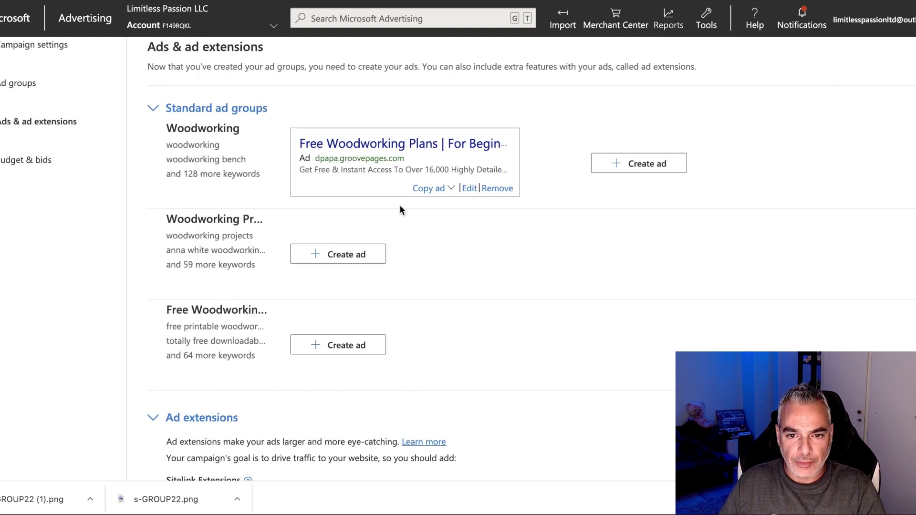
{"action": "left_click", "coordinate": [435, 191]}
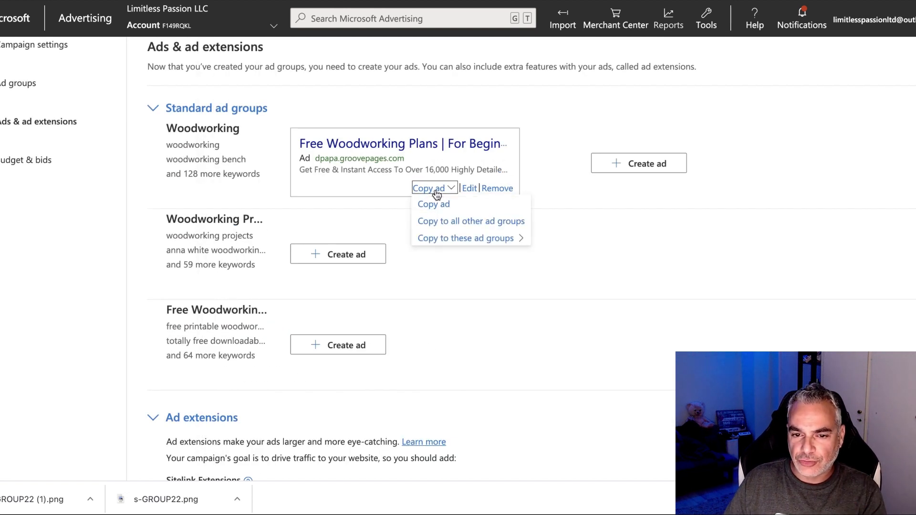
{"action": "left_click", "coordinate": [450, 224]}
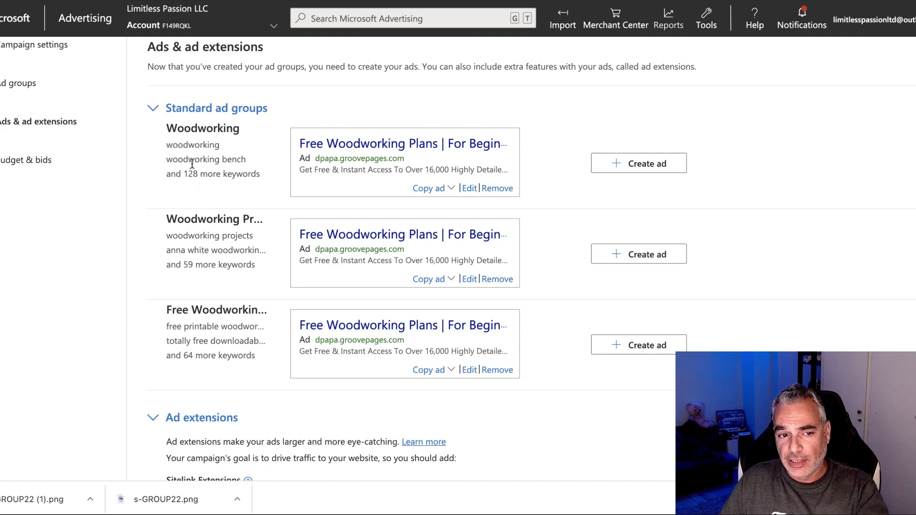
Add the Watch Now action extension and replace its final and mobile URLs with the guide page address.
{"action": "scroll", "coordinate": [364, 197], "scroll_direction": "down", "scroll_amount": 3}
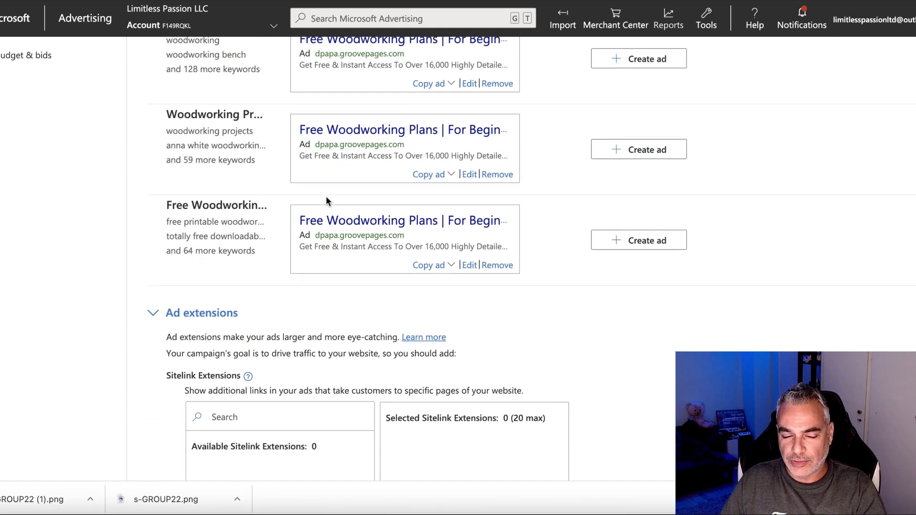
{"action": "scroll", "coordinate": [628, 175], "scroll_direction": "up", "scroll_amount": 3}
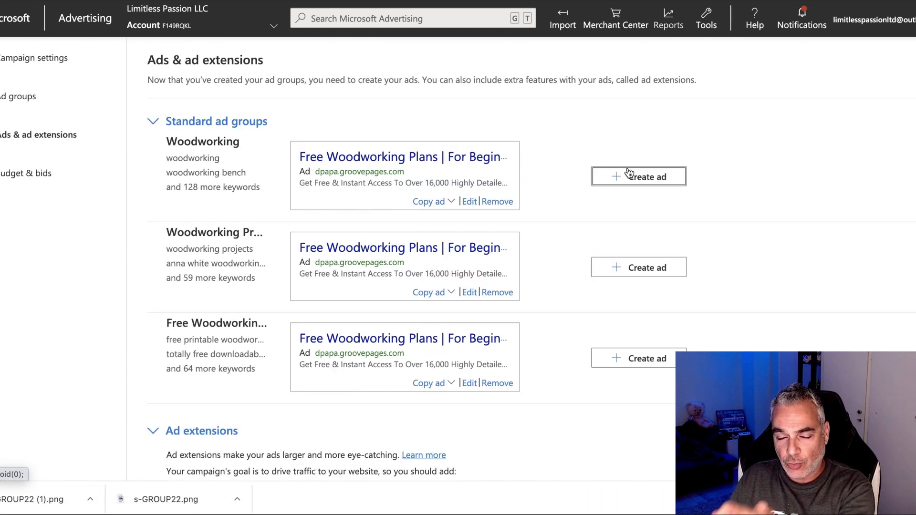
{"action": "scroll", "coordinate": [347, 187], "scroll_direction": "down", "scroll_amount": 4}
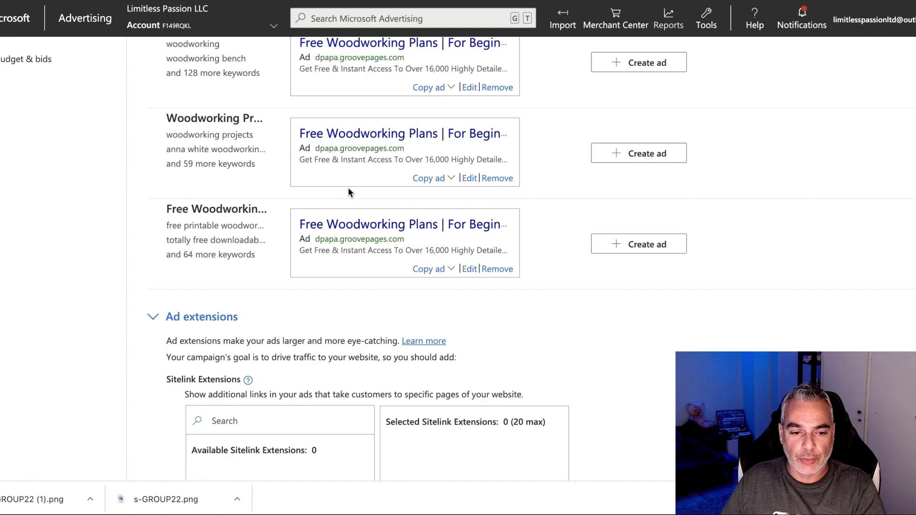
{"action": "scroll", "coordinate": [325, 175], "scroll_direction": "down", "scroll_amount": 5}
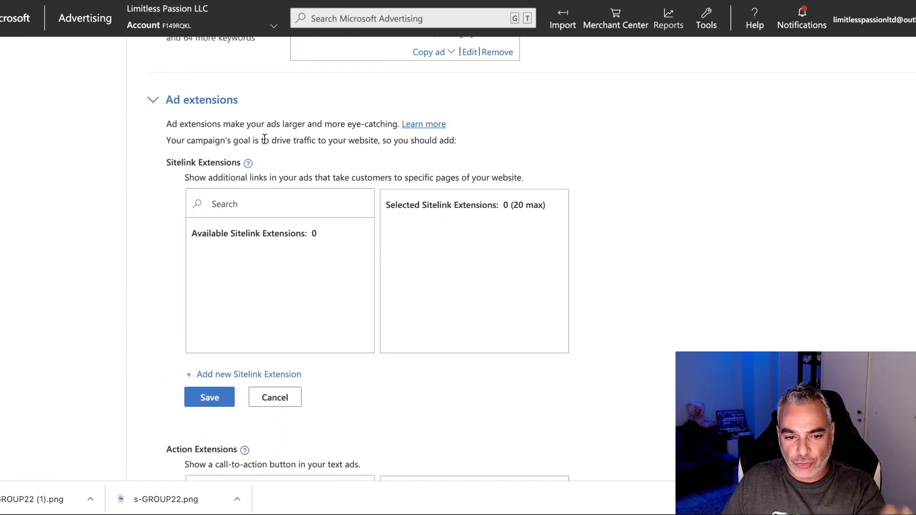
{"action": "scroll", "coordinate": [274, 151], "scroll_direction": "down", "scroll_amount": 3}
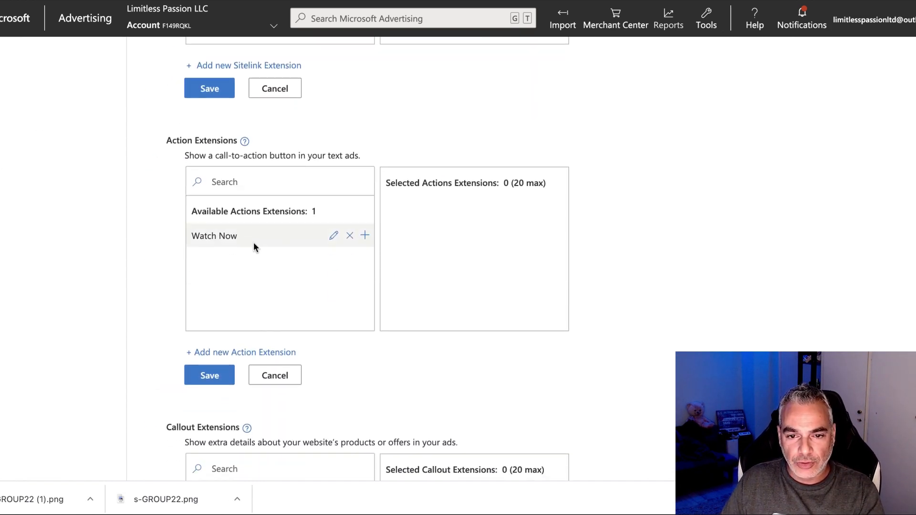
{"action": "scroll", "coordinate": [274, 229], "scroll_direction": "up", "scroll_amount": 1}
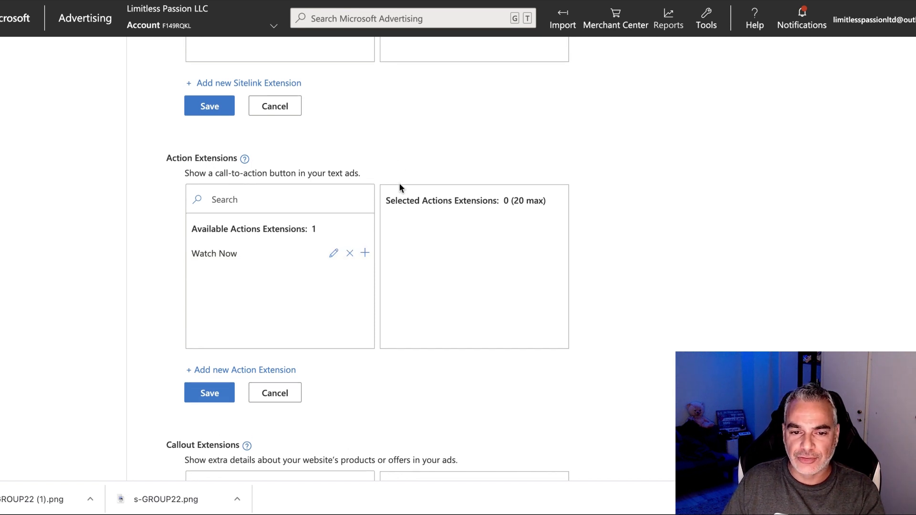
{"action": "left_click", "coordinate": [364, 255]}
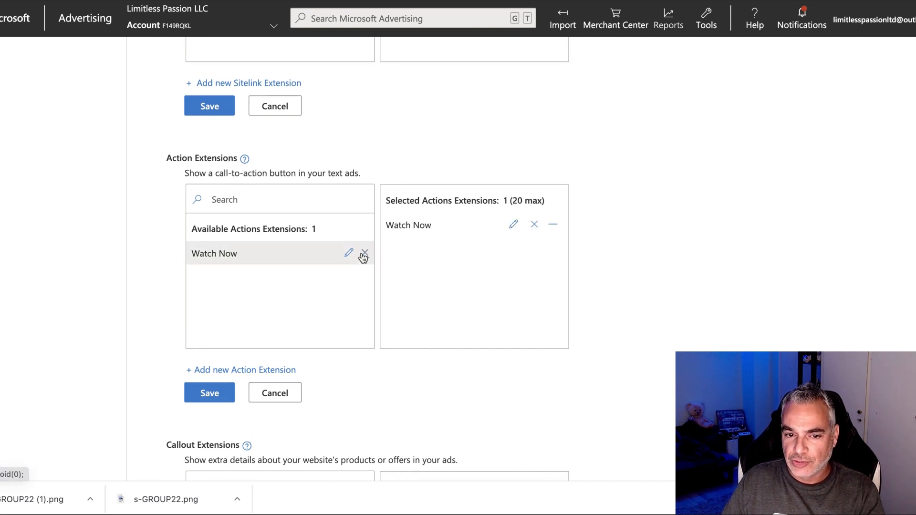
{"action": "left_click", "coordinate": [513, 226]}
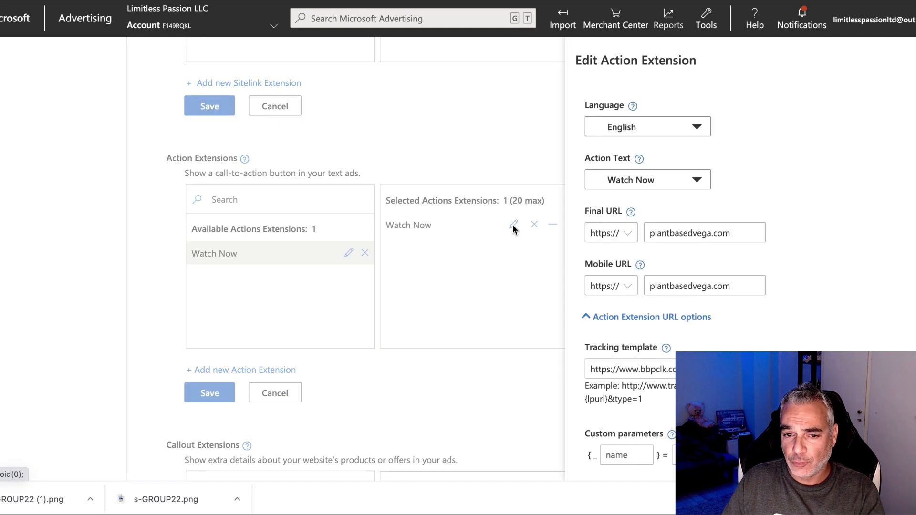
{"action": "left_click_drag", "start_coordinate": [763, 234], "coordinate": [631, 233]}
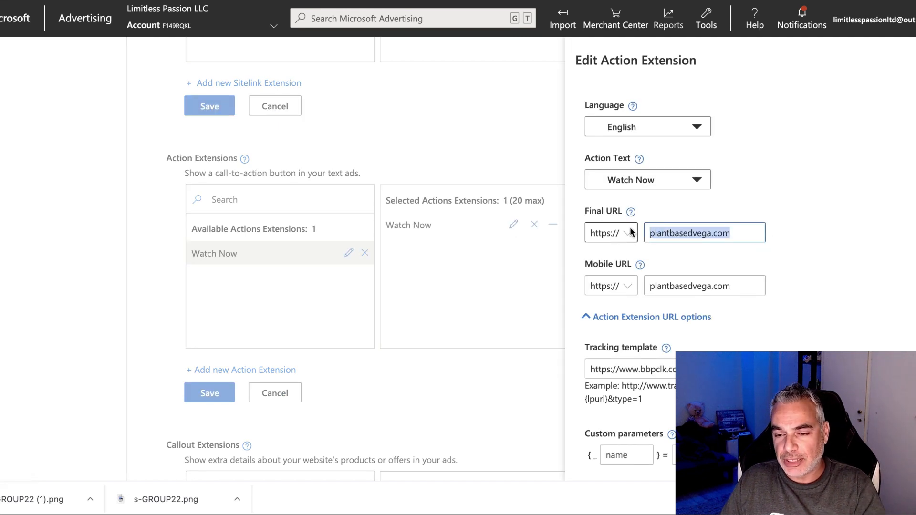
{"action": "key", "text": "BackSpace"}
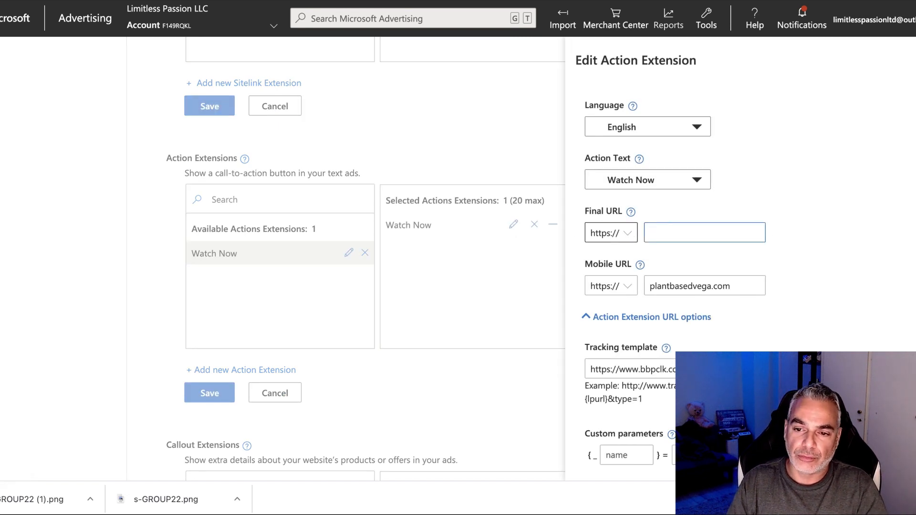
{"action": "key", "text": "super+v"}
{"action": "left_click_drag", "start_coordinate": [763, 286], "coordinate": [655, 287]}
{"action": "key", "text": "super+v"}
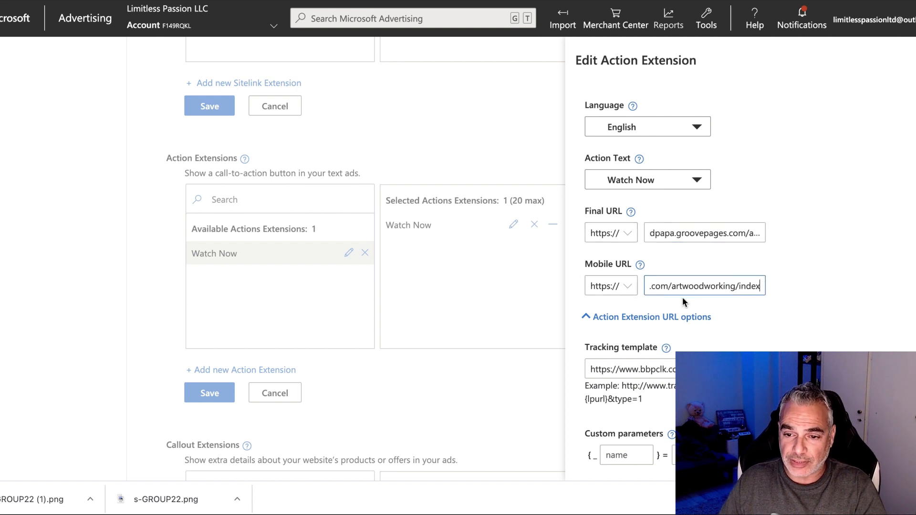
Clear the tracking template, then save the Watch Now extension and the Action Extensions section.
{"action": "scroll", "coordinate": [668, 327], "scroll_direction": "down", "scroll_amount": 2}
{"action": "left_click_drag", "start_coordinate": [772, 300], "coordinate": [549, 303]}
{"action": "key", "text": "BackSpace"}
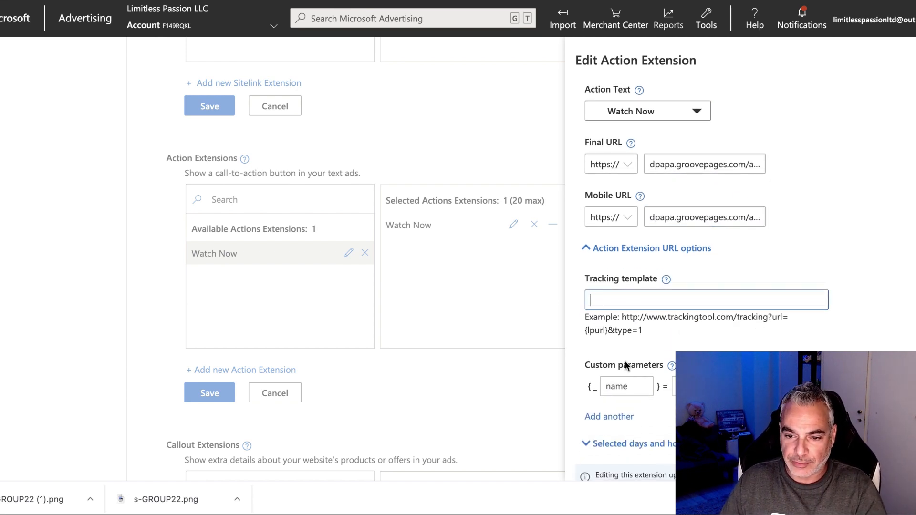
{"action": "scroll", "coordinate": [625, 344], "scroll_direction": "down", "scroll_amount": 3}
{"action": "left_click", "coordinate": [601, 449]}
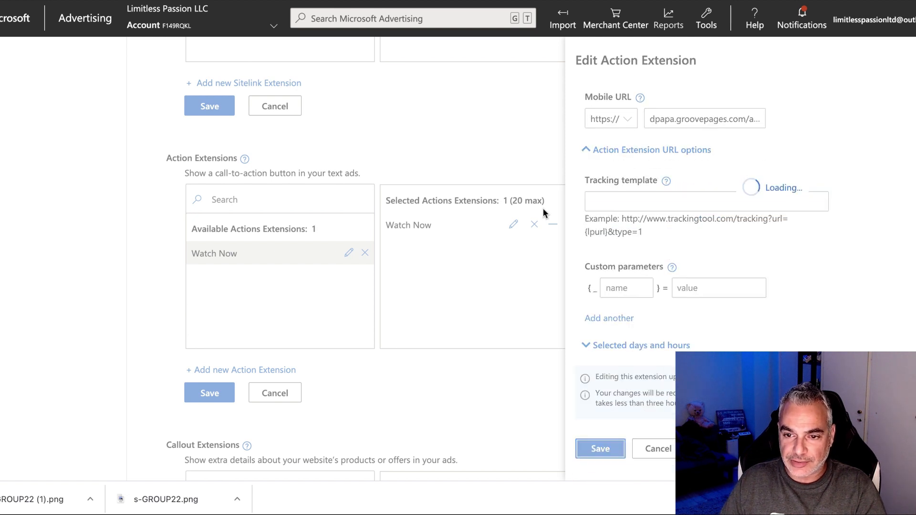
{"action": "left_click", "coordinate": [210, 394]}
{"action": "scroll", "coordinate": [236, 358], "scroll_direction": "down", "scroll_amount": 10}
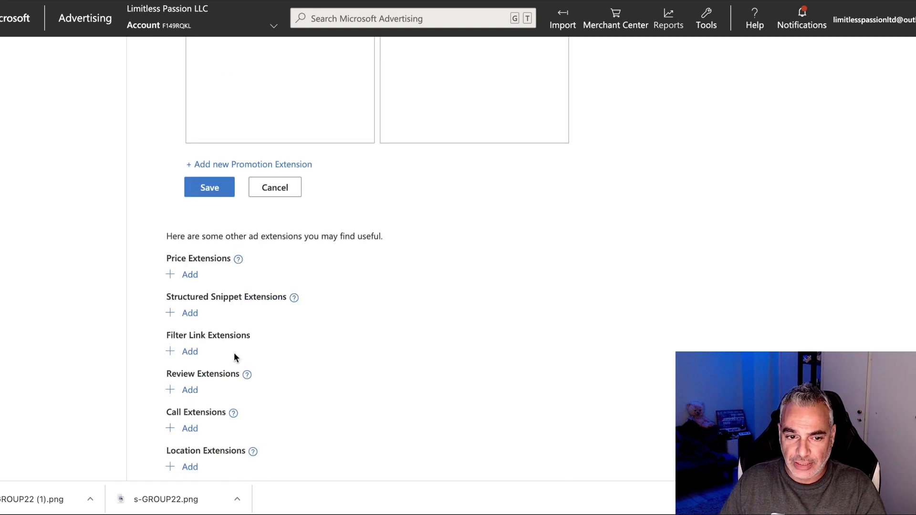
{"action": "scroll", "coordinate": [213, 364], "scroll_direction": "down", "scroll_amount": 2}
Save the extensions, continue to Budget & bids, and open the Bid strategy list.
{"action": "left_click", "coordinate": [229, 441]}
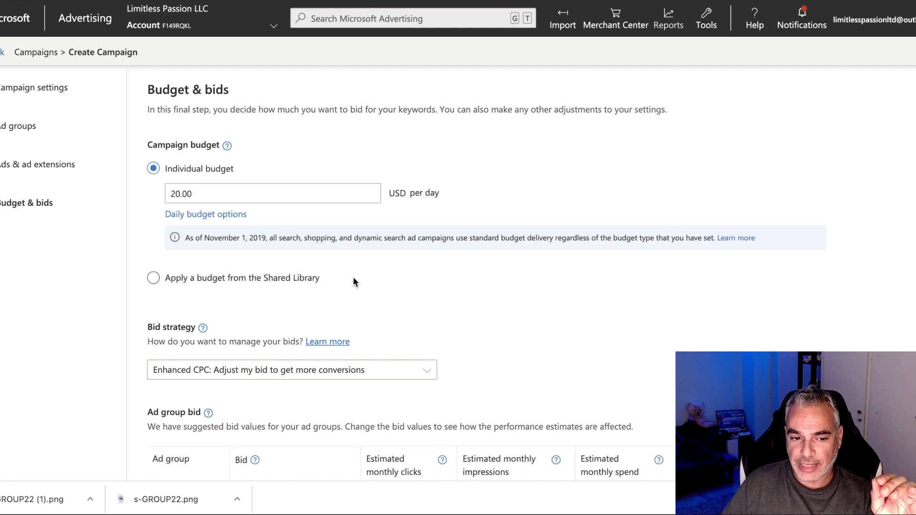
{"action": "scroll", "coordinate": [353, 282], "scroll_direction": "down", "scroll_amount": 3}
{"action": "left_click", "coordinate": [365, 262]}
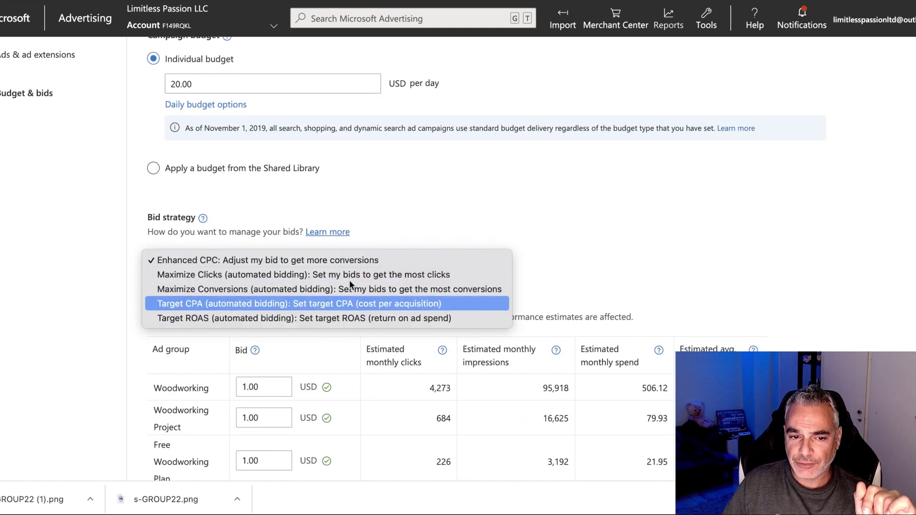
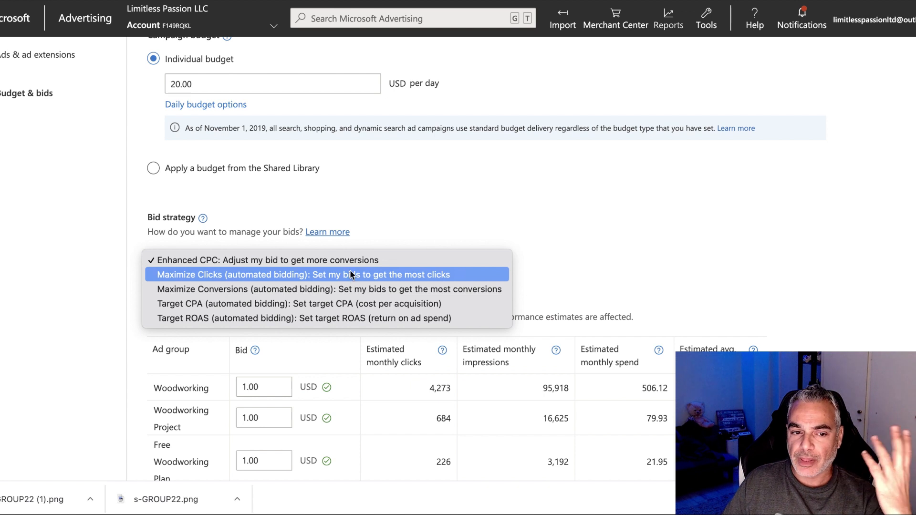
Choose Maximize Clicks bidding and cap the maximum CPC at 1 USD.
{"action": "left_click", "coordinate": [332, 276]}
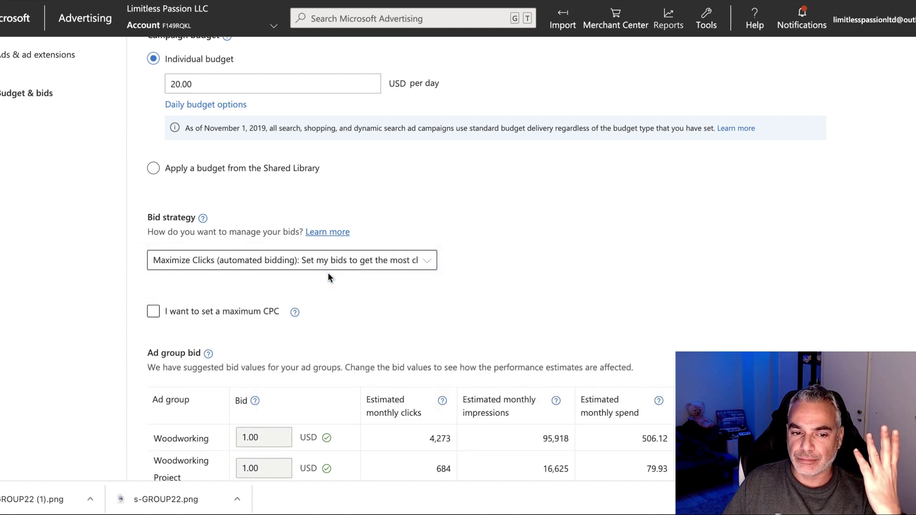
{"action": "left_click", "coordinate": [154, 313]}
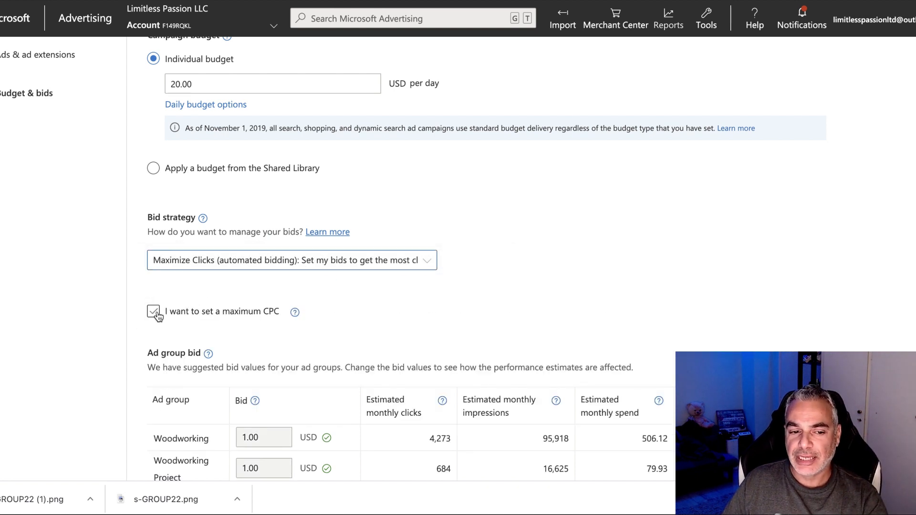
{"action": "left_click", "coordinate": [154, 313]}
{"action": "left_click", "coordinate": [184, 342]}
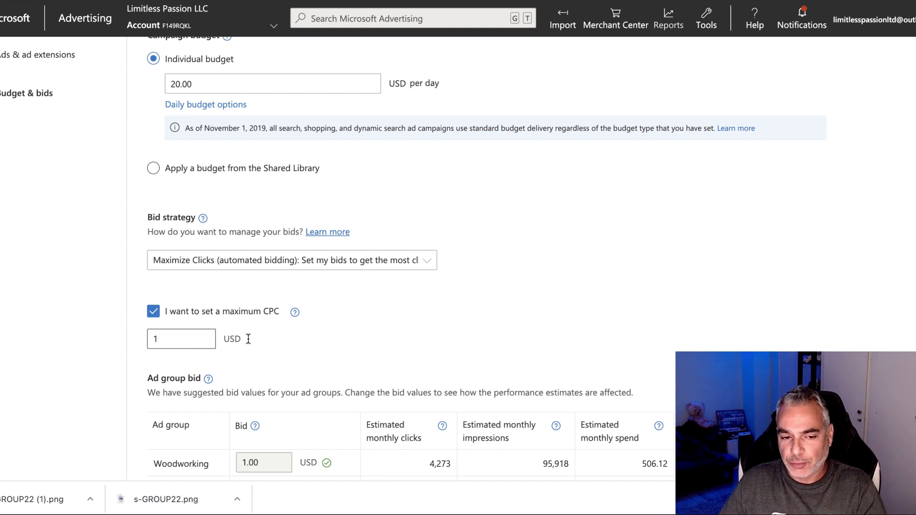
{"action": "scroll", "coordinate": [337, 183], "scroll_direction": "down", "scroll_amount": 2}
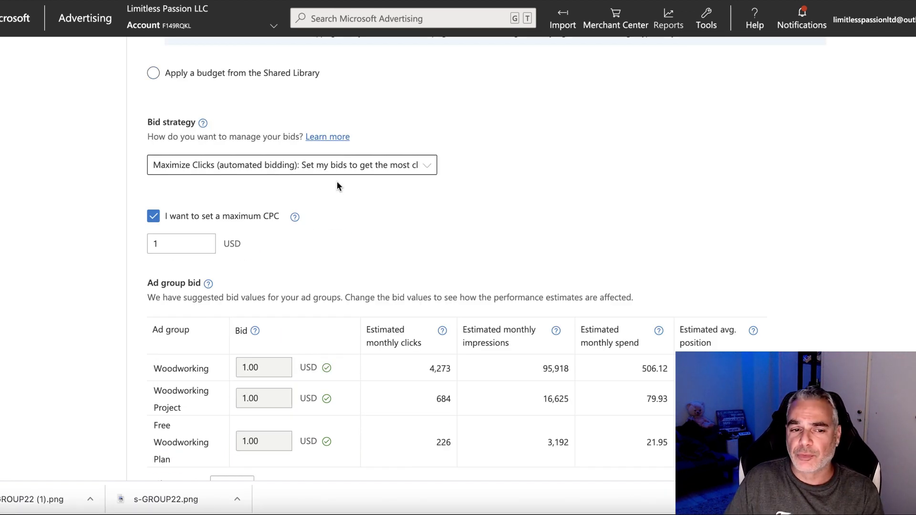
{"action": "left_click", "coordinate": [209, 236]}
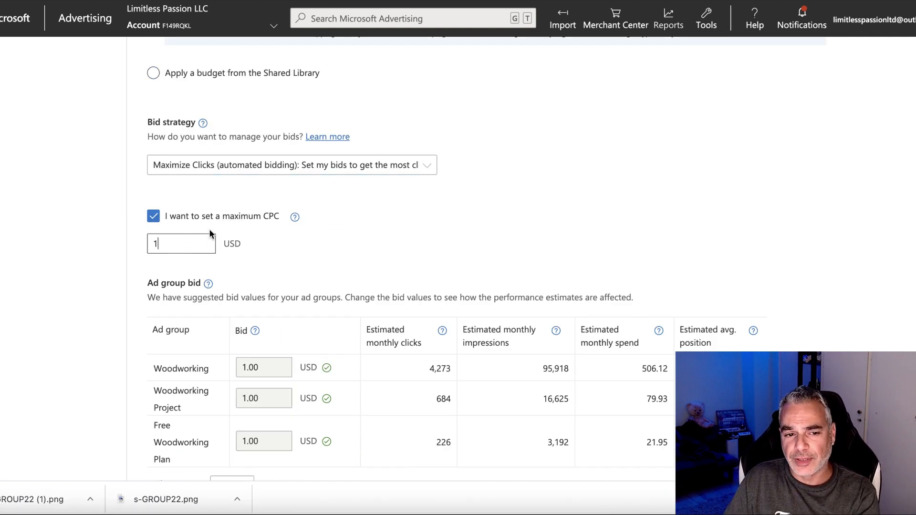
{"action": "left_click", "coordinate": [295, 219]}
{"action": "left_click", "coordinate": [199, 253]}
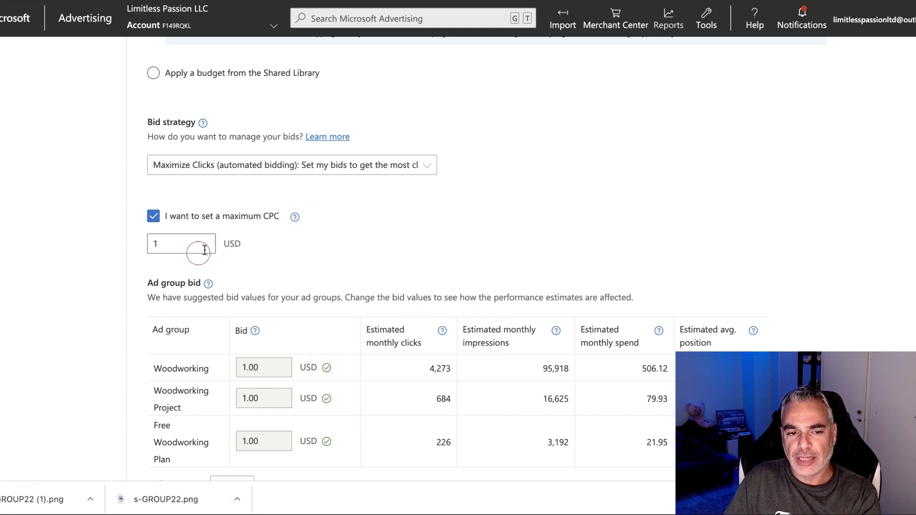
{"action": "scroll", "coordinate": [227, 267], "scroll_direction": "down", "scroll_amount": 5}
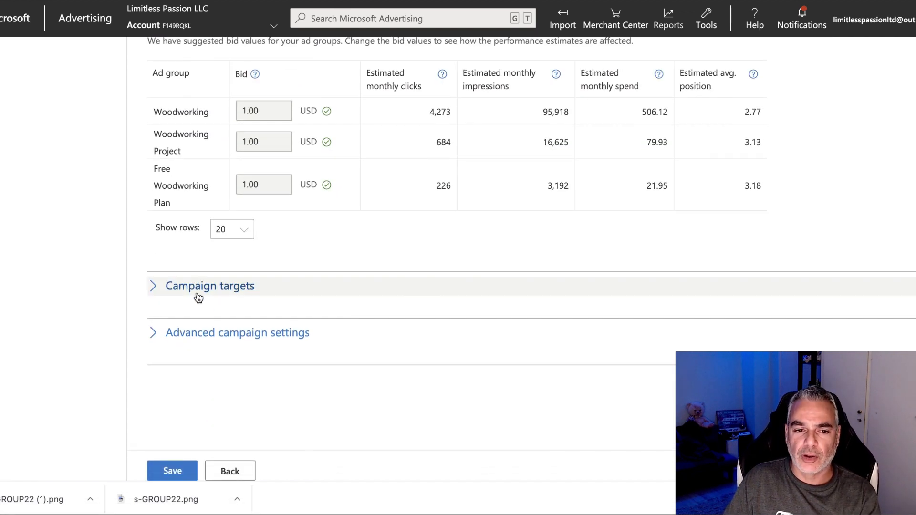
Add Age and Gender to the campaign's targeting criteria alongside Location and Device.
{"action": "left_click", "coordinate": [200, 287]}
{"action": "scroll", "coordinate": [198, 286], "scroll_direction": "down", "scroll_amount": 1}
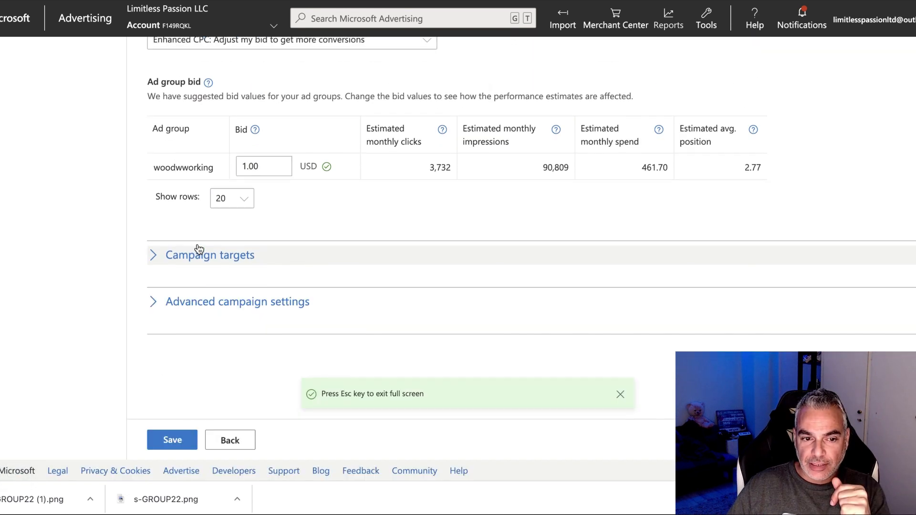
{"action": "left_click", "coordinate": [201, 255]}
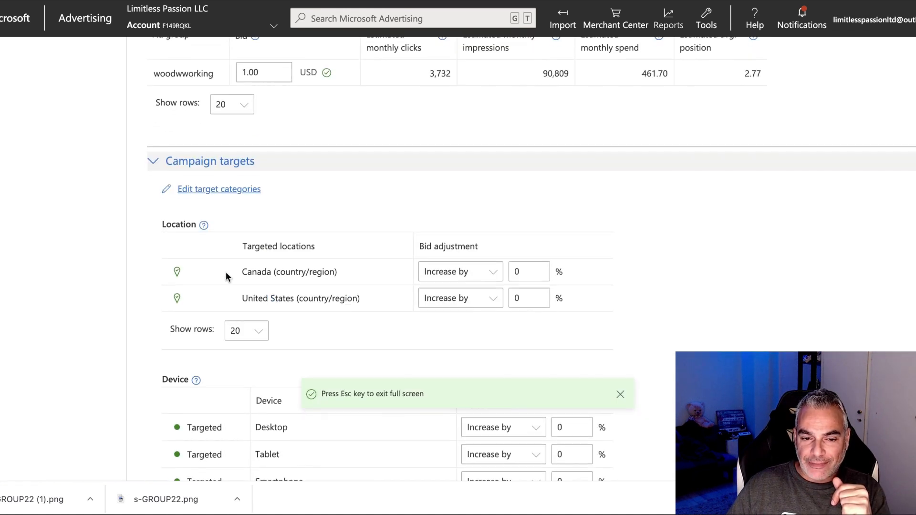
{"action": "scroll", "coordinate": [248, 224], "scroll_direction": "down", "scroll_amount": 1}
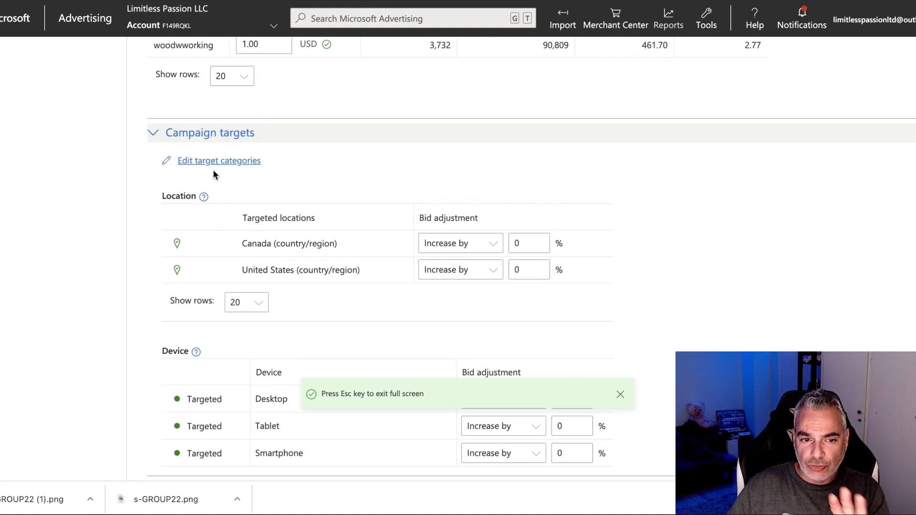
{"action": "left_click", "coordinate": [220, 161]}
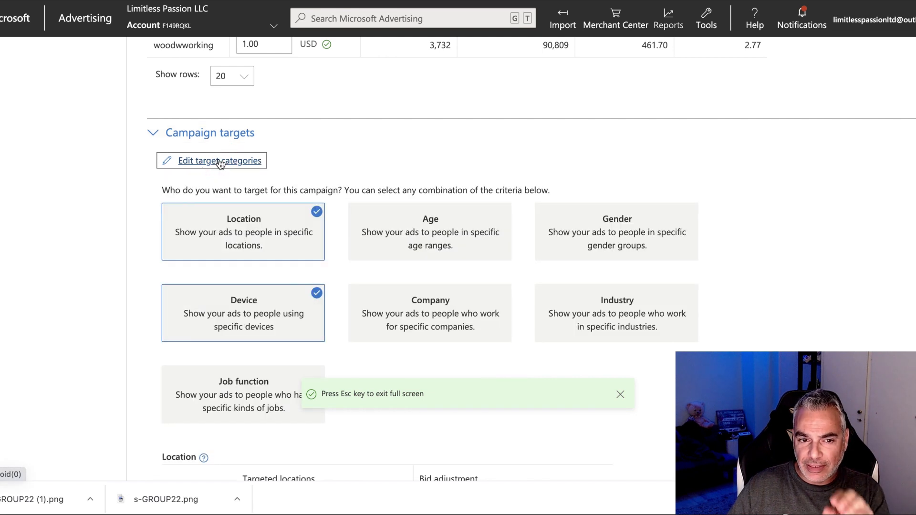
{"action": "left_click", "coordinate": [450, 234]}
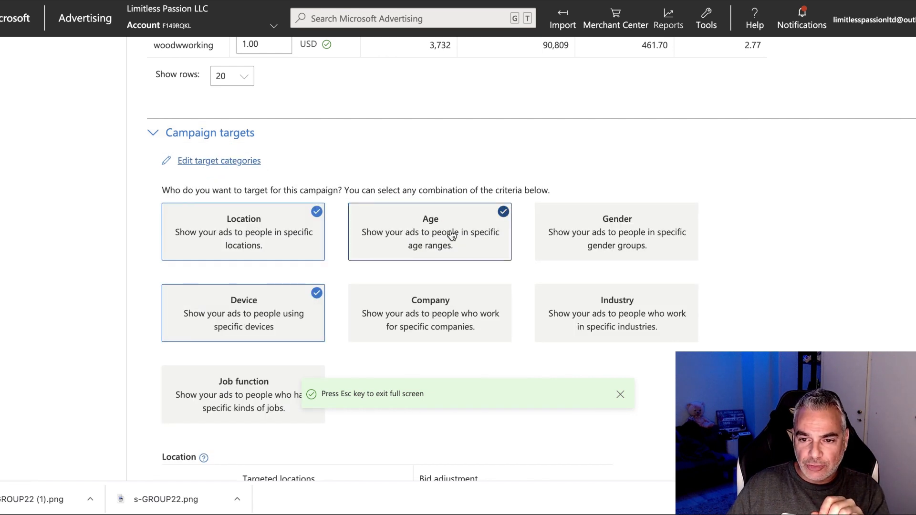
{"action": "left_click", "coordinate": [611, 236]}
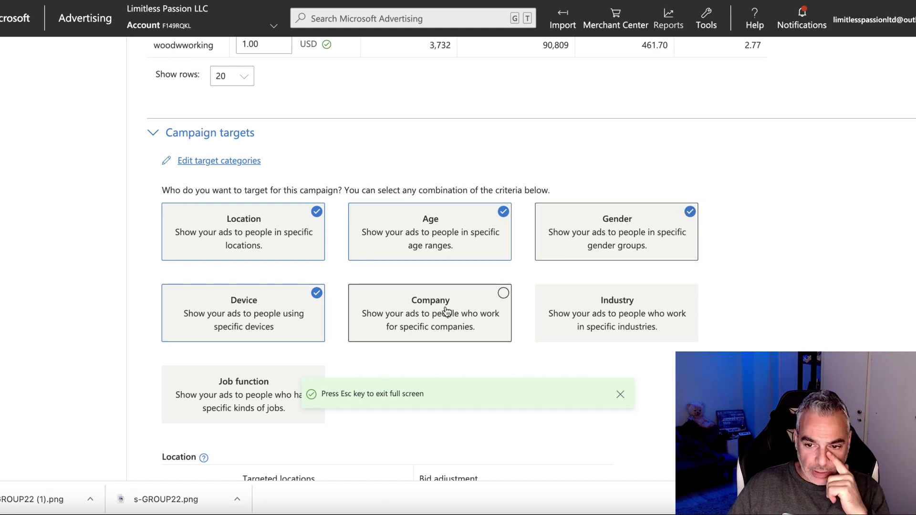
{"action": "scroll", "coordinate": [433, 308], "scroll_direction": "down", "scroll_amount": 5}
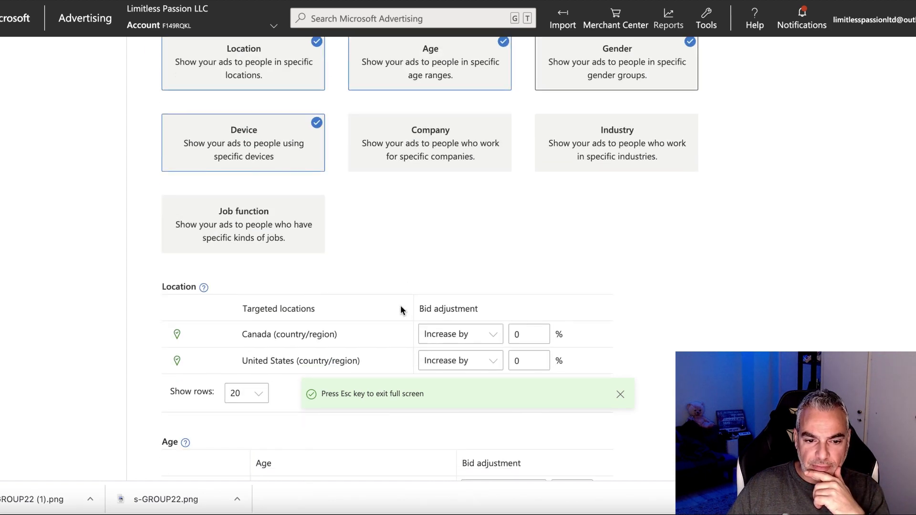
{"action": "scroll", "coordinate": [476, 128], "scroll_direction": "up", "scroll_amount": 4}
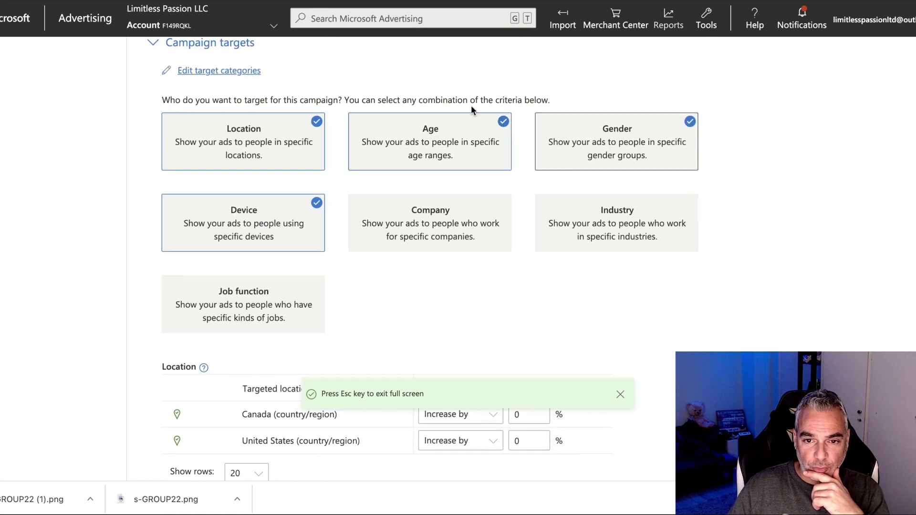
{"action": "scroll", "coordinate": [611, 146], "scroll_direction": "down", "scroll_amount": 5}
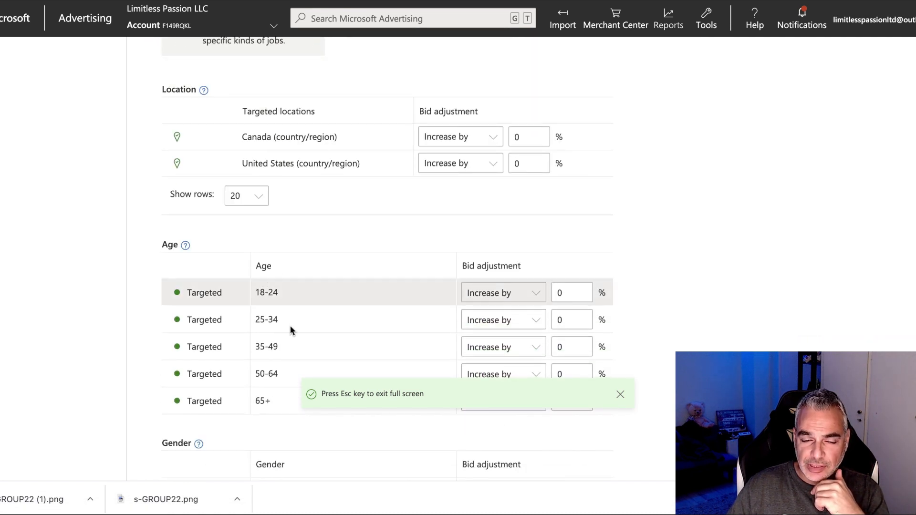
Decrease bids by 90% for the 18-24 and 25-34 age groups.
{"action": "left_click", "coordinate": [528, 292]}
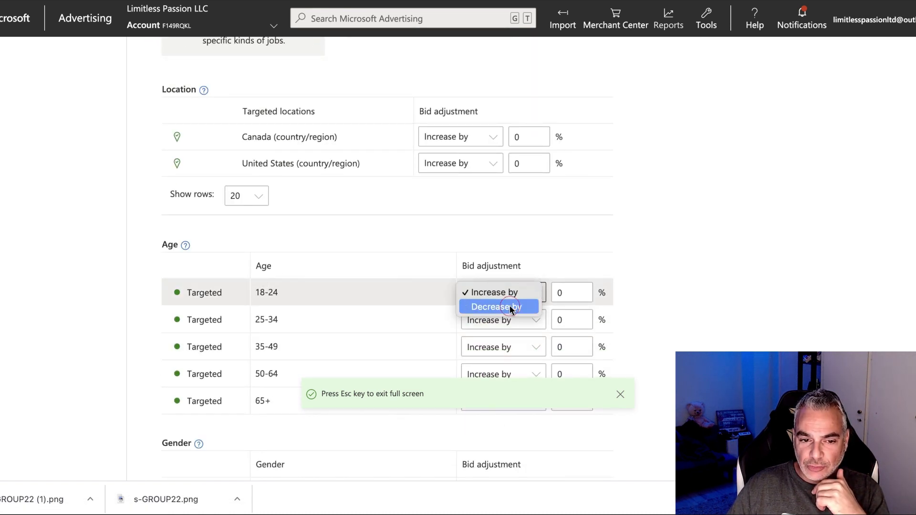
{"action": "left_click", "coordinate": [510, 308]}
{"action": "left_click", "coordinate": [556, 295]}
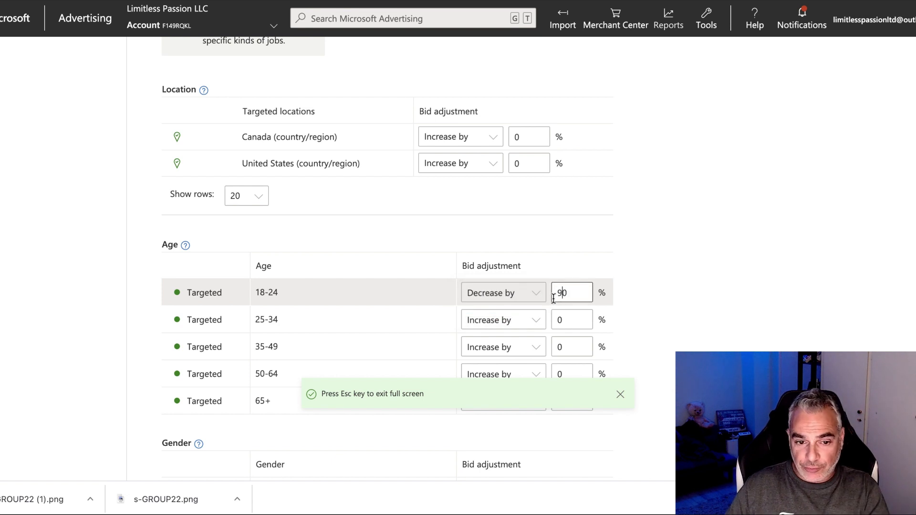
{"action": "scroll", "coordinate": [554, 298], "scroll_direction": "down", "scroll_amount": 1}
{"action": "left_click", "coordinate": [517, 256]}
{"action": "left_click", "coordinate": [518, 258]}
{"action": "left_click", "coordinate": [516, 257]}
{"action": "left_click", "coordinate": [513, 270]}
{"action": "left_click", "coordinate": [557, 258]}
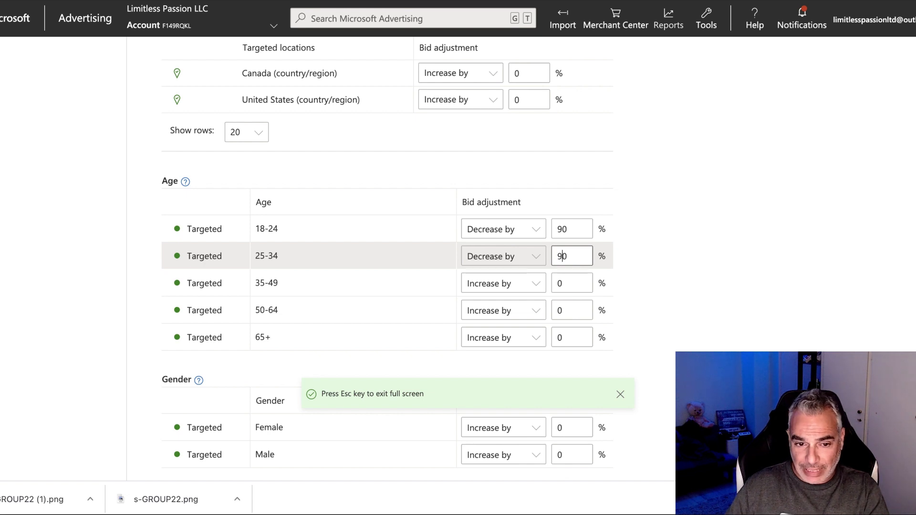
{"action": "scroll", "coordinate": [399, 228], "scroll_direction": "down", "scroll_amount": 1}
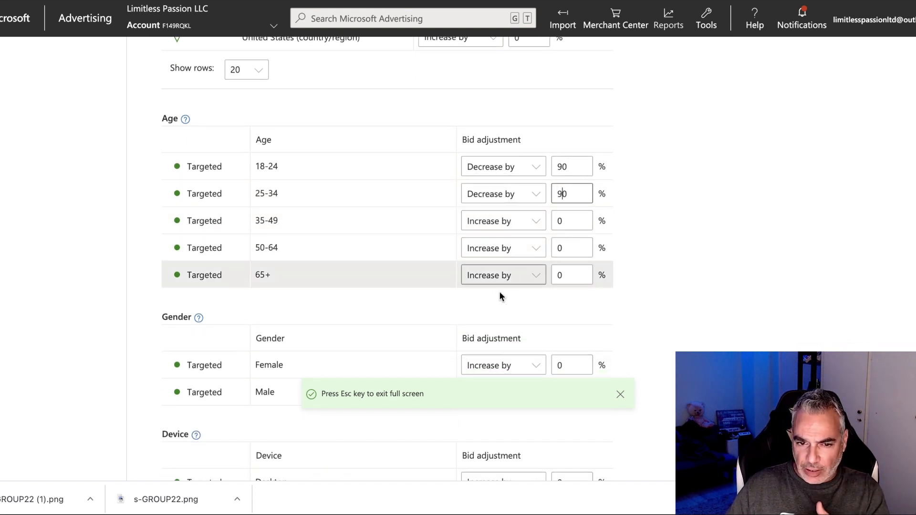
{"action": "scroll", "coordinate": [573, 248], "scroll_direction": "down", "scroll_amount": 2}
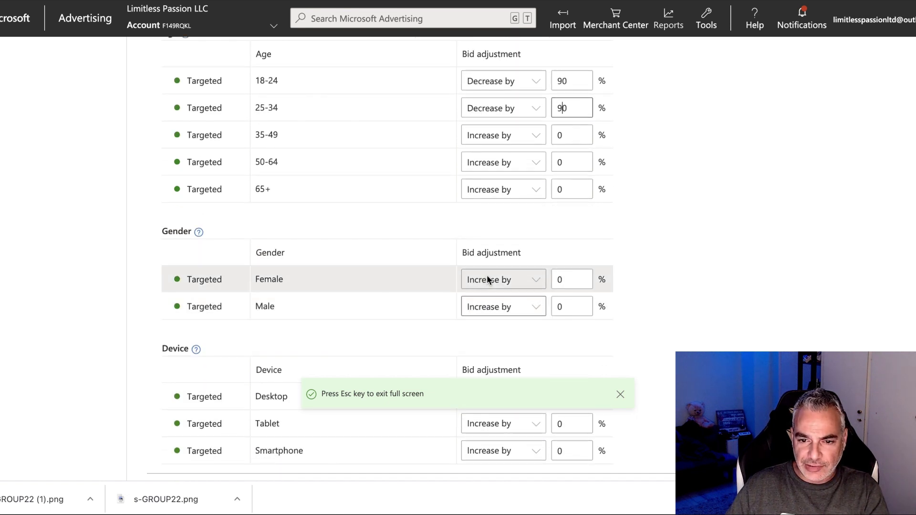
Decrease bids for the Female audience by 90%.
{"action": "left_click", "coordinate": [543, 280]}
{"action": "left_click", "coordinate": [524, 292]}
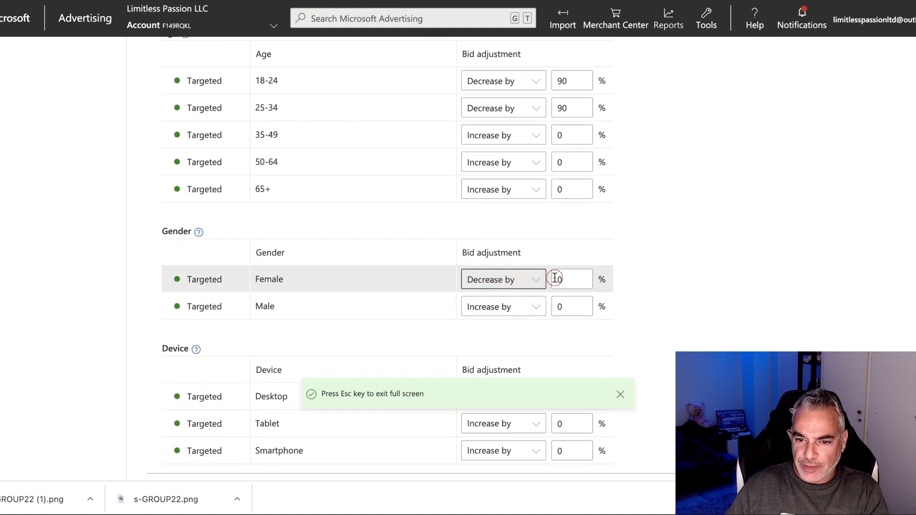
{"action": "left_click", "coordinate": [552, 280]}
{"action": "type", "text": "9"}
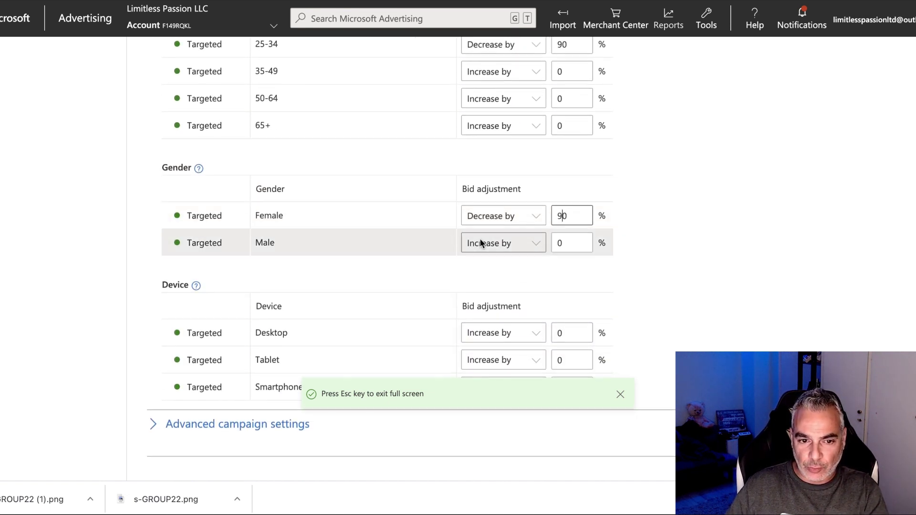
{"action": "scroll", "coordinate": [352, 221], "scroll_direction": "down", "scroll_amount": 2}
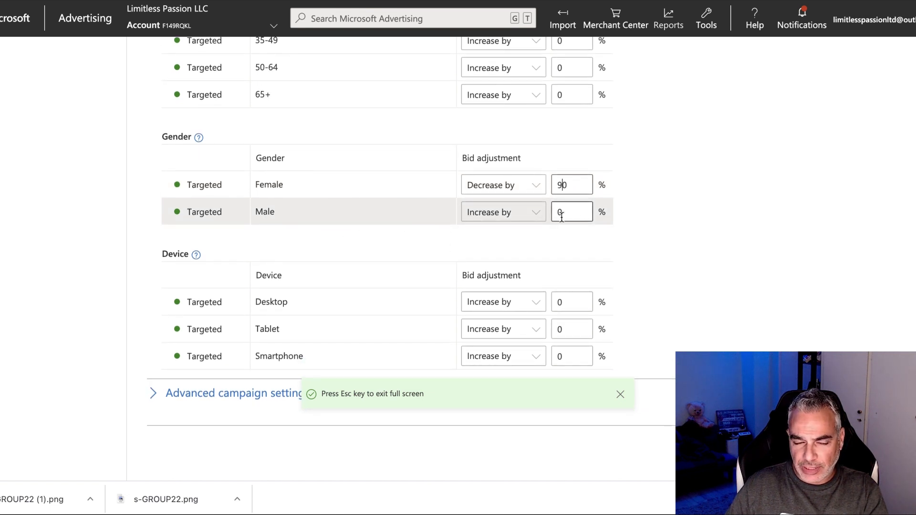
{"action": "scroll", "coordinate": [561, 217], "scroll_direction": "down", "scroll_amount": 1}
Decrease bids by 90% on Smartphone and Tablet devices.
{"action": "left_click", "coordinate": [528, 291]}
{"action": "left_click", "coordinate": [502, 305]}
{"action": "left_click", "coordinate": [553, 291]}
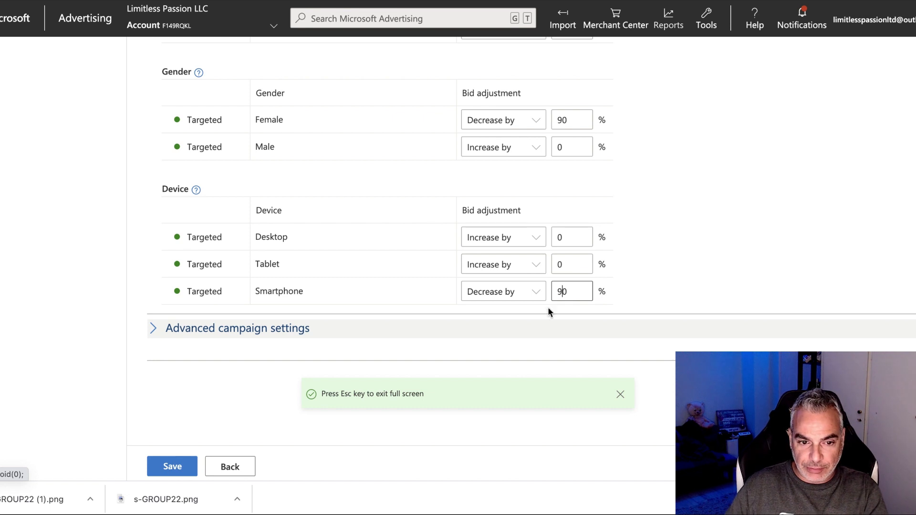
{"action": "left_click", "coordinate": [532, 267]}
{"action": "left_click", "coordinate": [485, 279]}
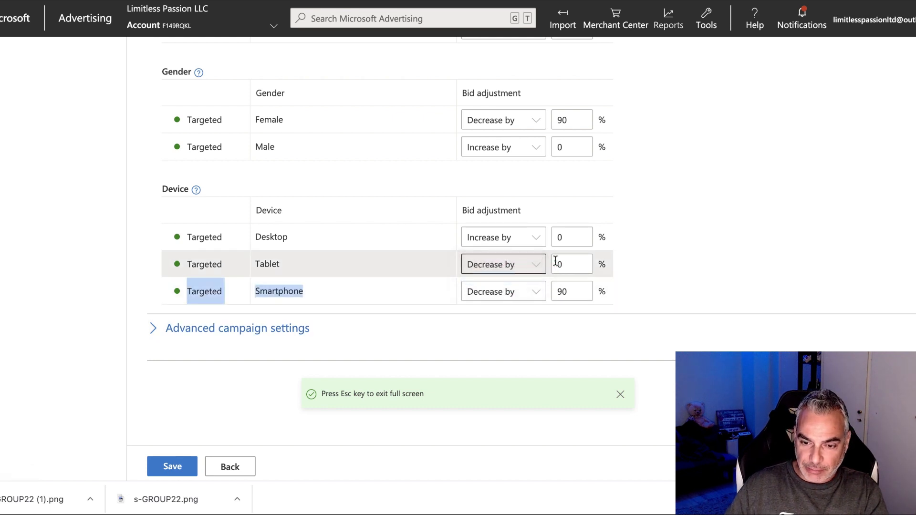
{"action": "left_click", "coordinate": [555, 261]}
{"action": "left_click", "coordinate": [556, 261]}
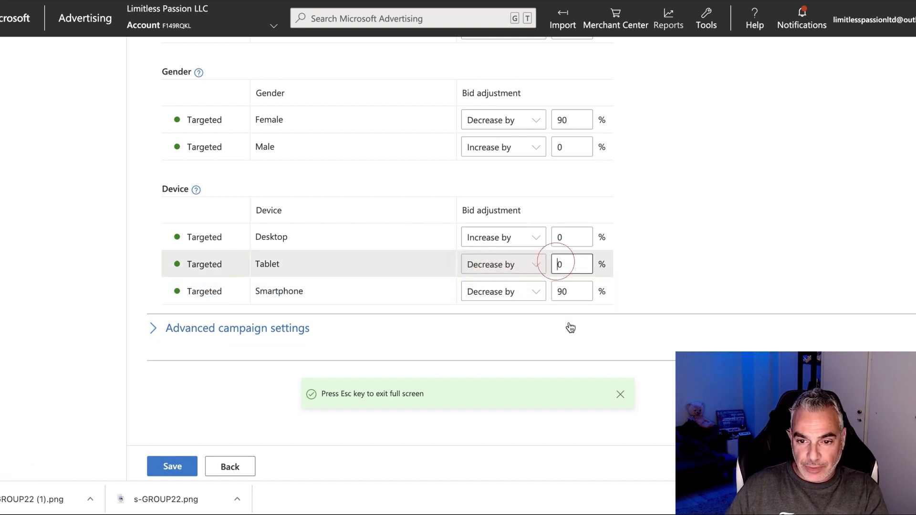
{"action": "type", "text": "9"}
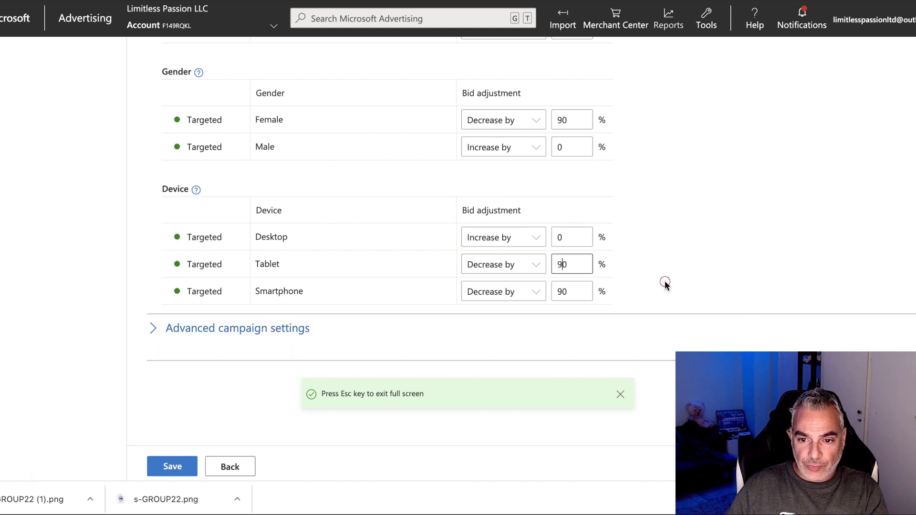
{"action": "scroll", "coordinate": [270, 221], "scroll_direction": "up", "scroll_amount": 8}
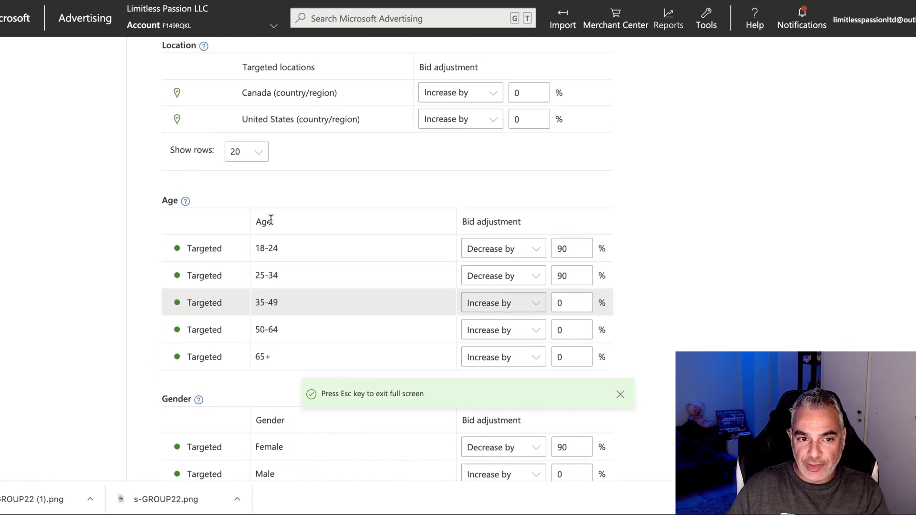
{"action": "scroll", "coordinate": [251, 231], "scroll_direction": "down", "scroll_amount": 8}
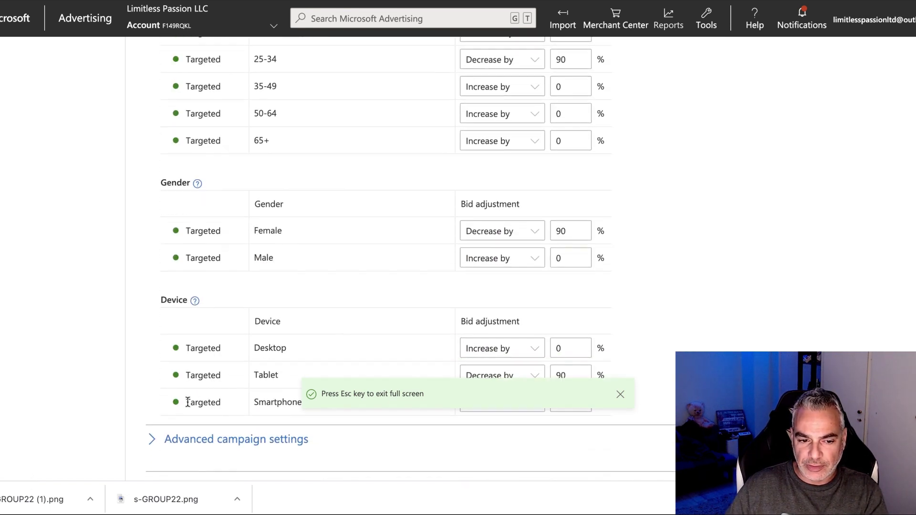
{"action": "scroll", "coordinate": [242, 327], "scroll_direction": "up", "scroll_amount": 6}
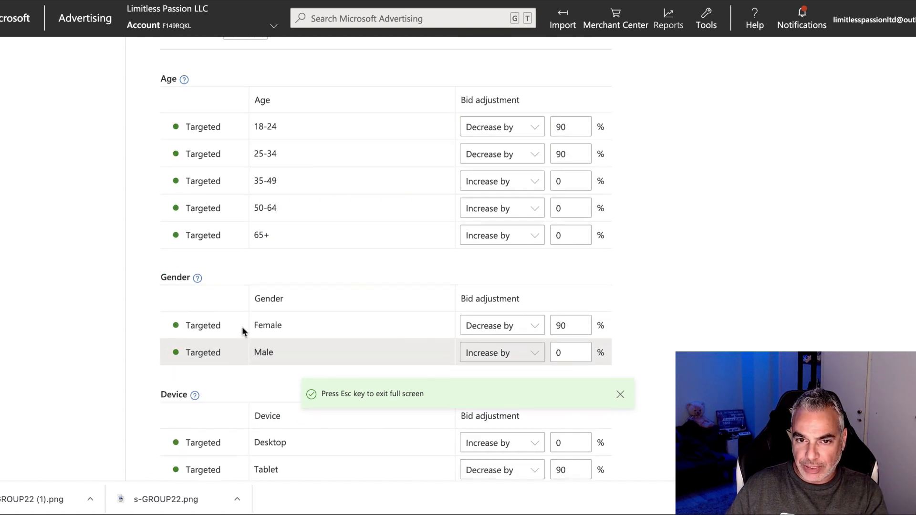
{"action": "scroll", "coordinate": [242, 327], "scroll_direction": "up", "scroll_amount": 5}
{"action": "scroll", "coordinate": [409, 168], "scroll_direction": "up", "scroll_amount": 2}
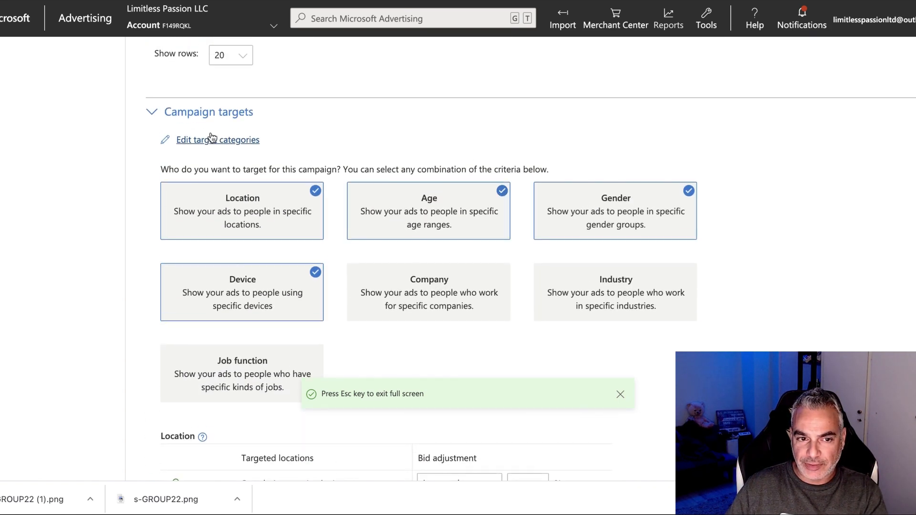
Check the campaign targets and advanced settings, then save the Woodworking New Campaign.
{"action": "left_click", "coordinate": [169, 112]}
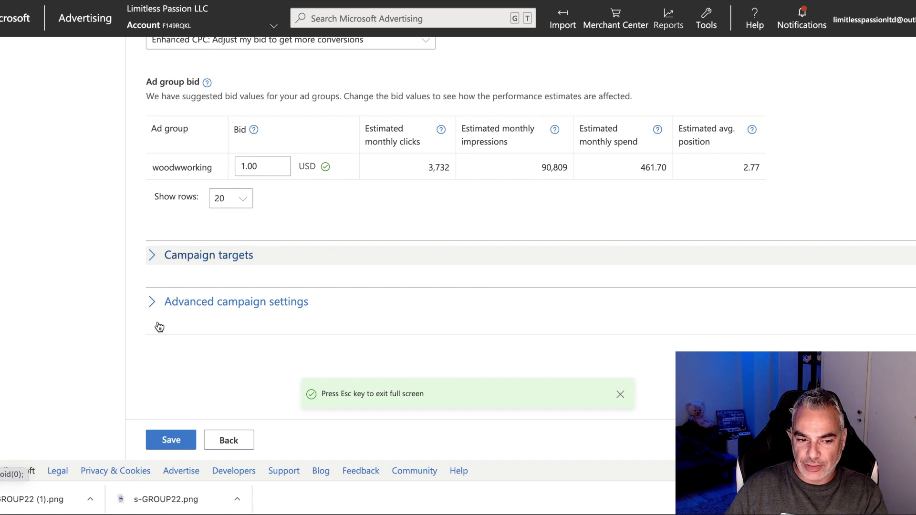
{"action": "left_click", "coordinate": [180, 257]}
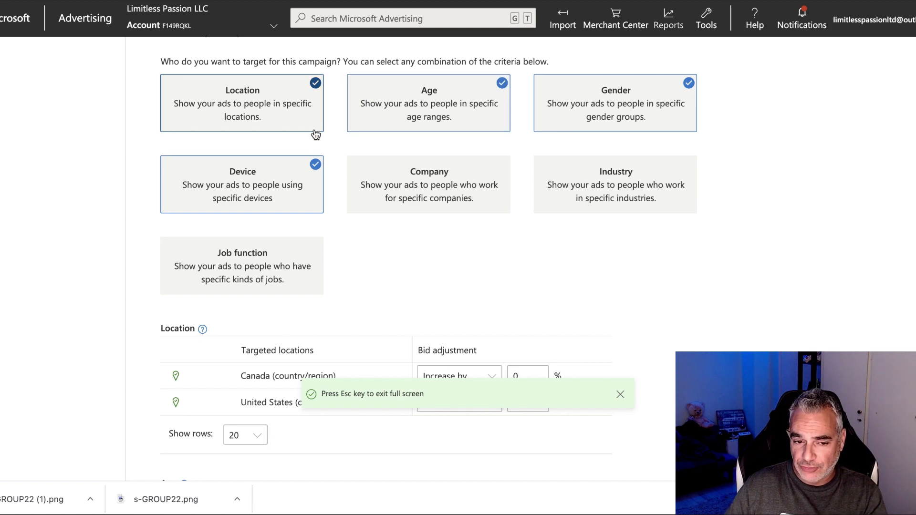
{"action": "scroll", "coordinate": [271, 216], "scroll_direction": "down", "scroll_amount": 6}
{"action": "scroll", "coordinate": [356, 275], "scroll_direction": "down", "scroll_amount": 7}
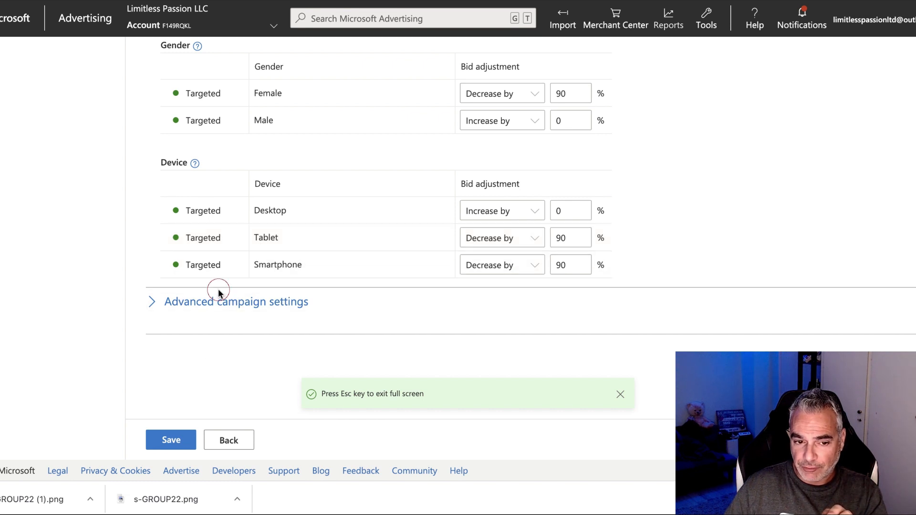
{"action": "left_click", "coordinate": [219, 301]}
{"action": "left_click", "coordinate": [220, 301]}
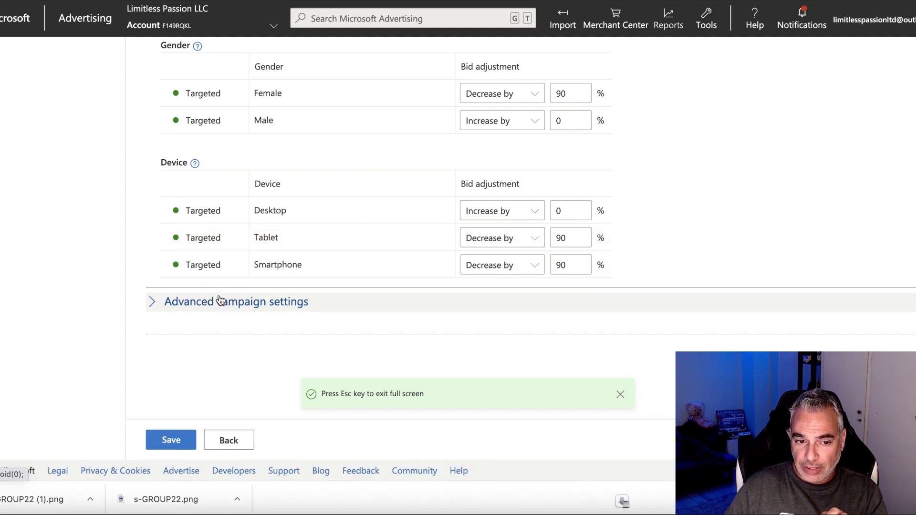
{"action": "left_click", "coordinate": [190, 303]}
{"action": "scroll", "coordinate": [216, 286], "scroll_direction": "down", "scroll_amount": 3}
{"action": "scroll", "coordinate": [216, 286], "scroll_direction": "down", "scroll_amount": 8}
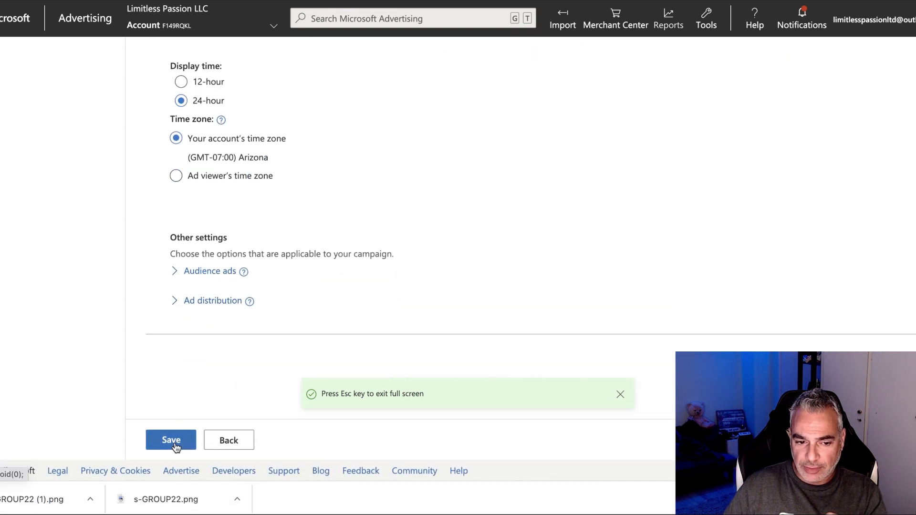
{"action": "left_click", "coordinate": [173, 442]}
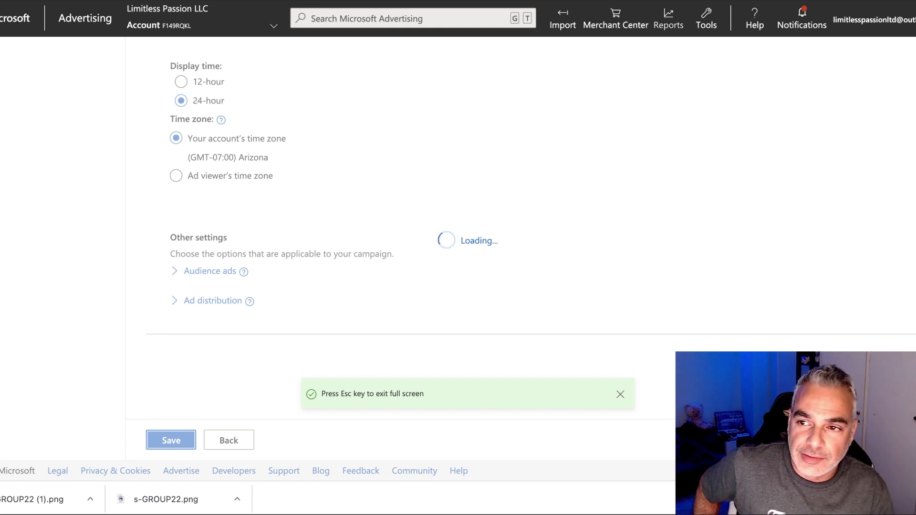
{"action": "left_click", "coordinate": [374, 268]}
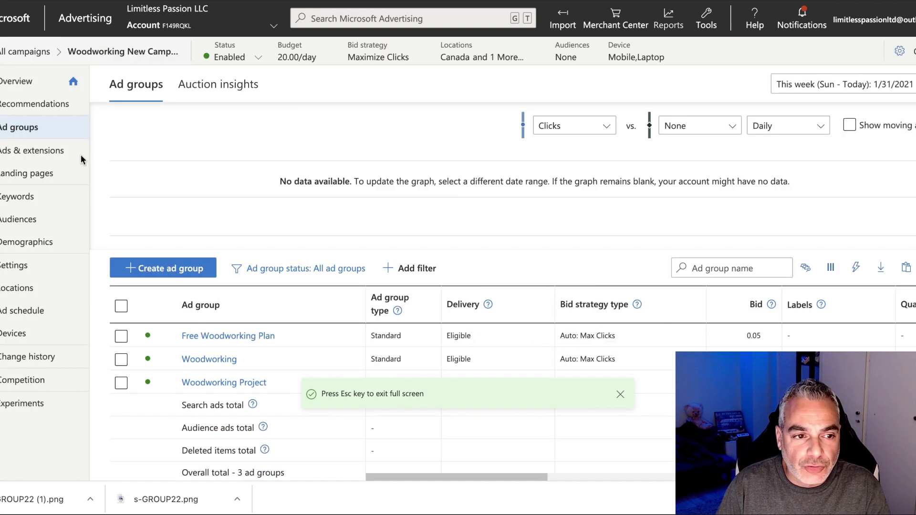
Show the Ads & extensions table with the Free Woodworking Plans | For Beginners & Professionals ads.
{"action": "left_click", "coordinate": [43, 150]}
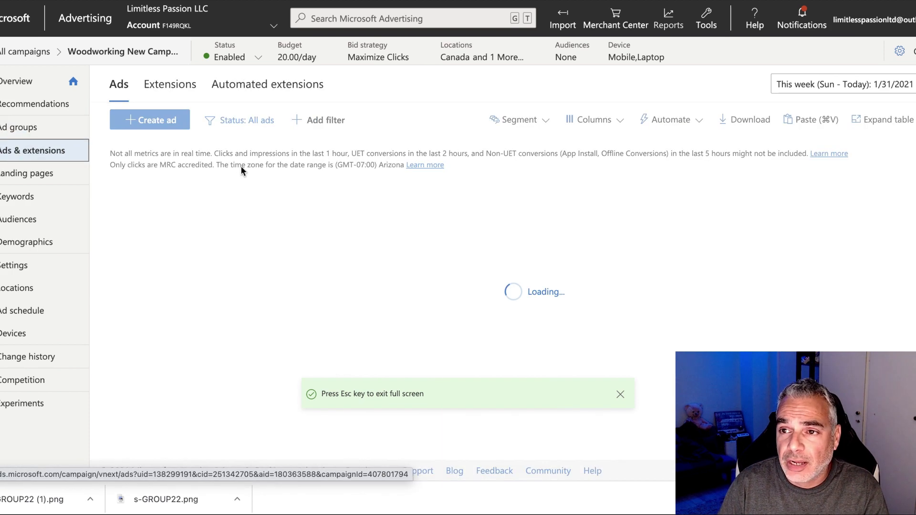
{"action": "scroll", "coordinate": [355, 311], "scroll_direction": "down", "scroll_amount": 1}
{"action": "scroll", "coordinate": [355, 311], "scroll_direction": "down", "scroll_amount": 2}
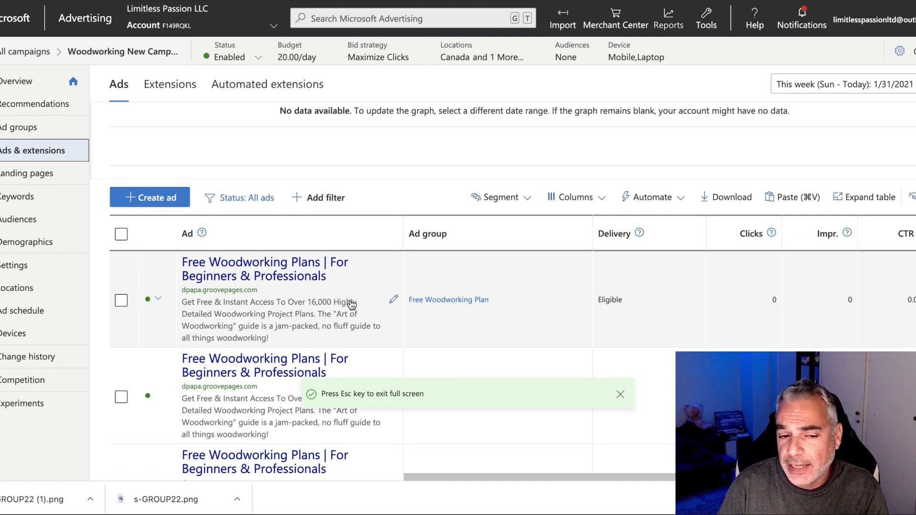
{"action": "scroll", "coordinate": [352, 305], "scroll_direction": "right", "scroll_amount": 1}
{"action": "scroll", "coordinate": [352, 306], "scroll_direction": "down", "scroll_amount": 1}
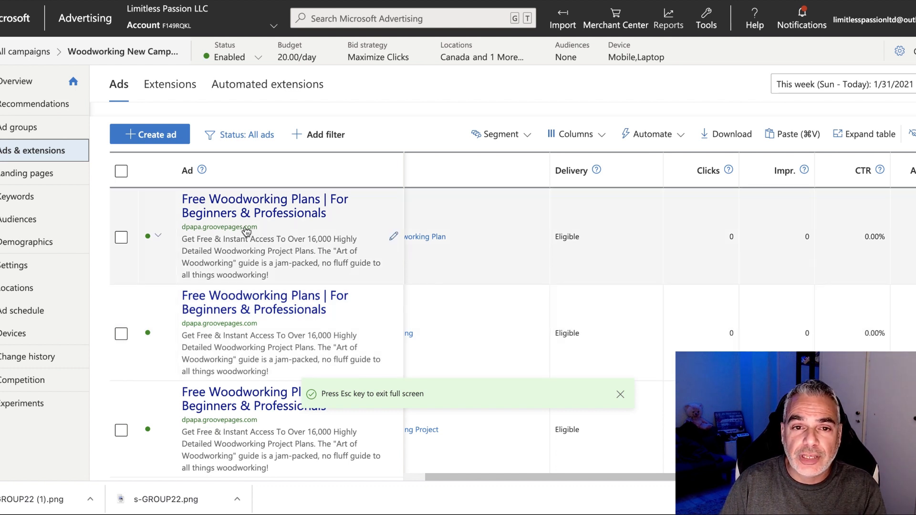
{"action": "scroll", "coordinate": [253, 229], "scroll_direction": "right", "scroll_amount": 1}
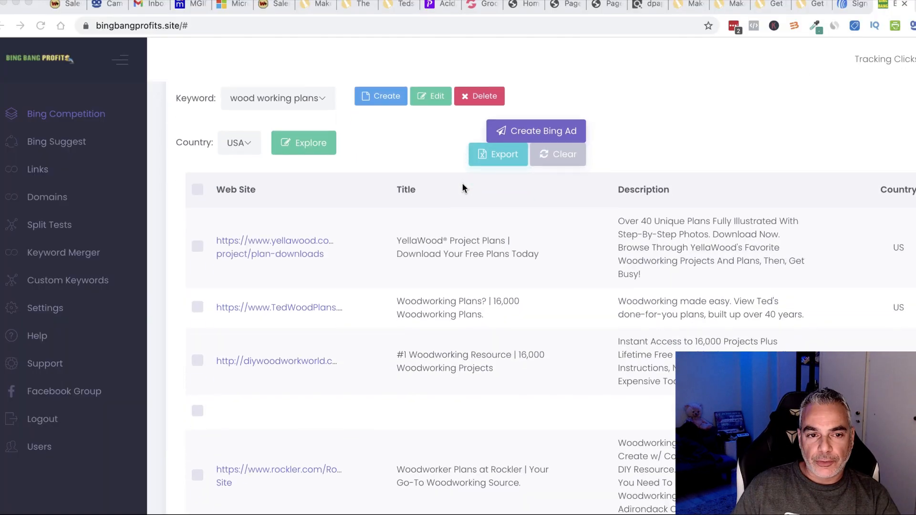
{"action": "scroll", "coordinate": [299, 177], "scroll_direction": "up", "scroll_amount": 3}
{"action": "scroll", "coordinate": [308, 228], "scroll_direction": "down", "scroll_amount": 4}
{"action": "scroll", "coordinate": [210, 295], "scroll_direction": "down", "scroll_amount": 2}
Tick the Woodworking Plans? | 16,000, #1 Woodworking Resource and DIY Woodworking Plans competitor ads.
{"action": "left_click", "coordinate": [195, 233]}
{"action": "left_click", "coordinate": [198, 286]}
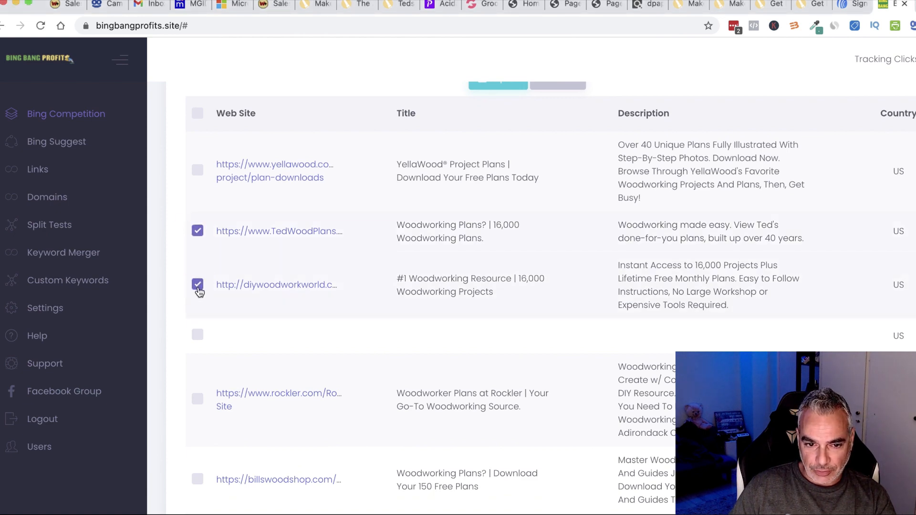
{"action": "scroll", "coordinate": [216, 299], "scroll_direction": "down", "scroll_amount": 5}
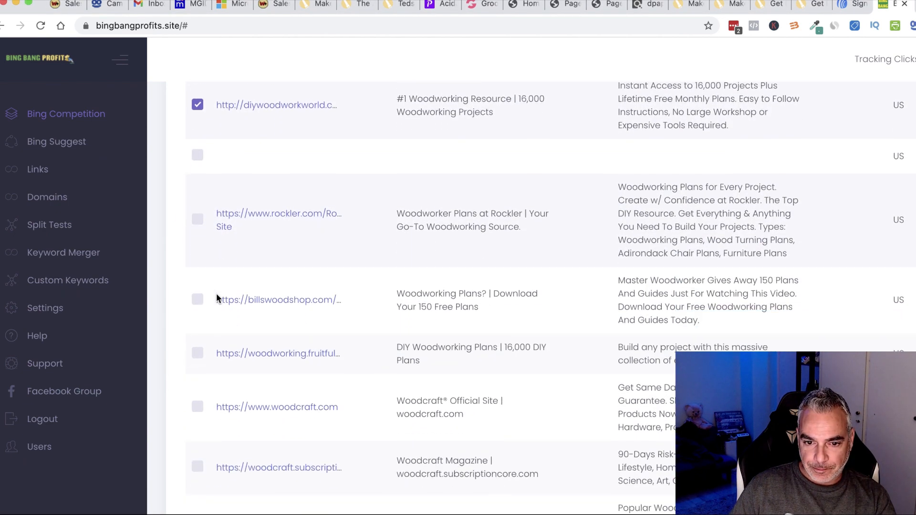
{"action": "scroll", "coordinate": [218, 298], "scroll_direction": "down", "scroll_amount": 2}
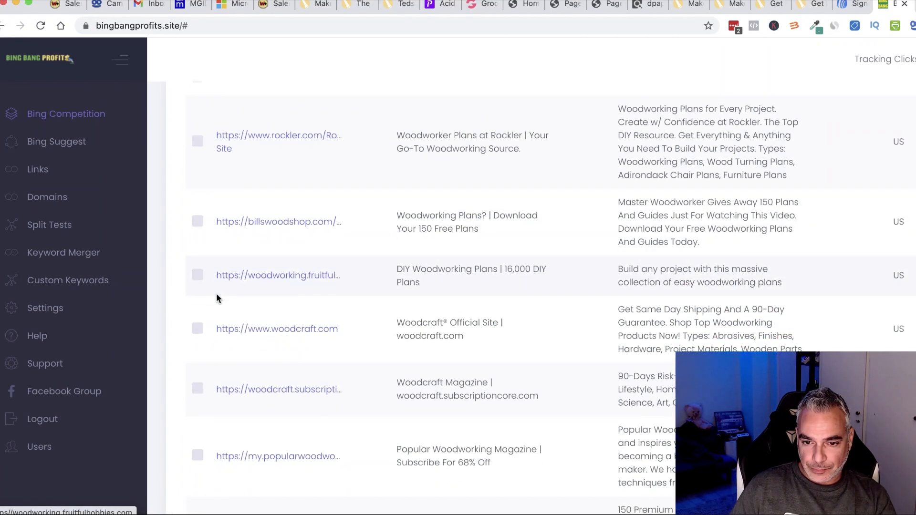
{"action": "scroll", "coordinate": [275, 309], "scroll_direction": "down", "scroll_amount": 4}
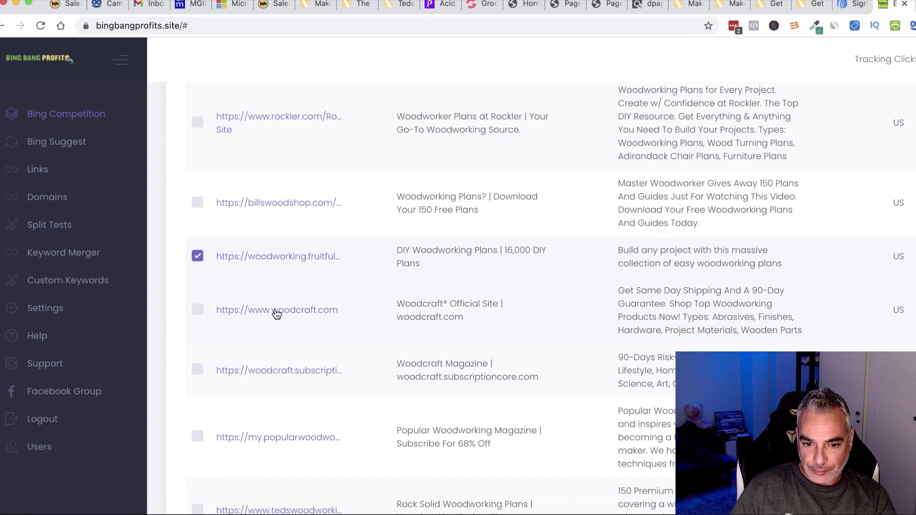
{"action": "scroll", "coordinate": [275, 310], "scroll_direction": "down", "scroll_amount": 4}
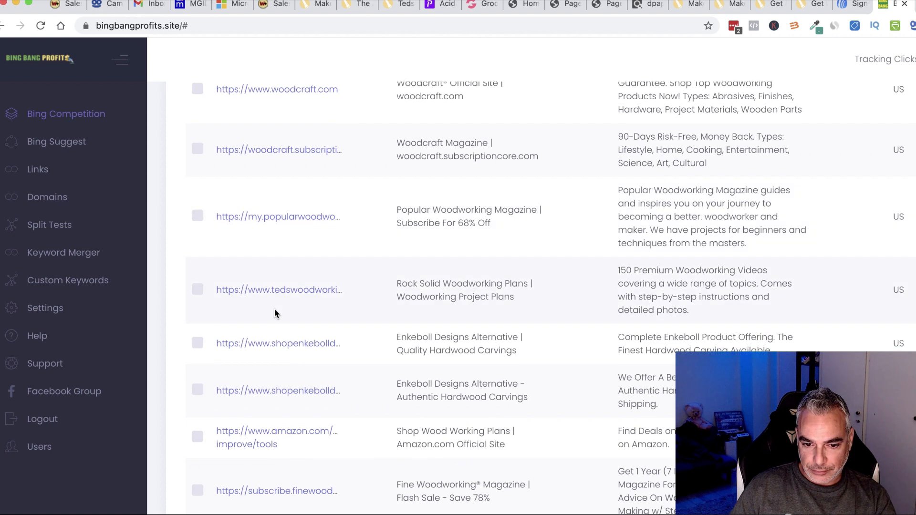
{"action": "scroll", "coordinate": [275, 310], "scroll_direction": "up", "scroll_amount": 15}
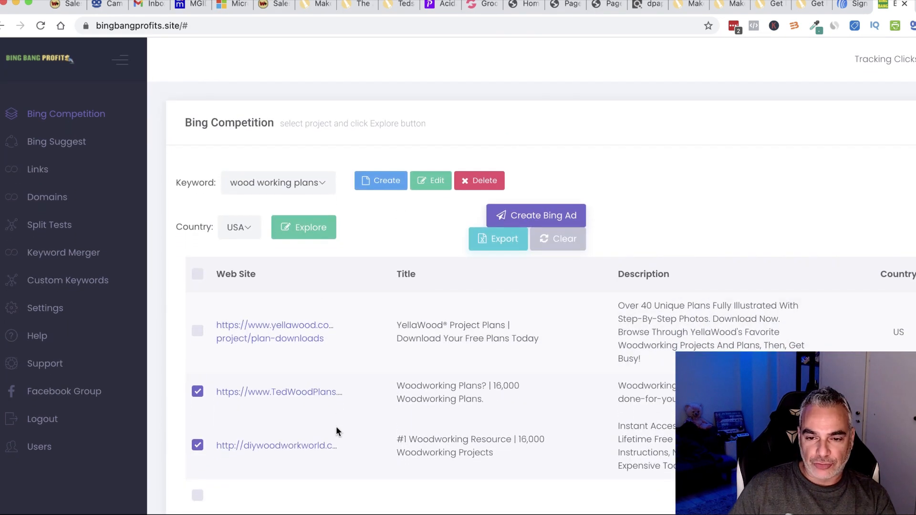
{"action": "scroll", "coordinate": [355, 381], "scroll_direction": "down", "scroll_amount": 2}
Create Bing ads from the selected results in Woodworking New Campaign's Free Woodworking Plan ad group.
{"action": "left_click", "coordinate": [539, 138]}
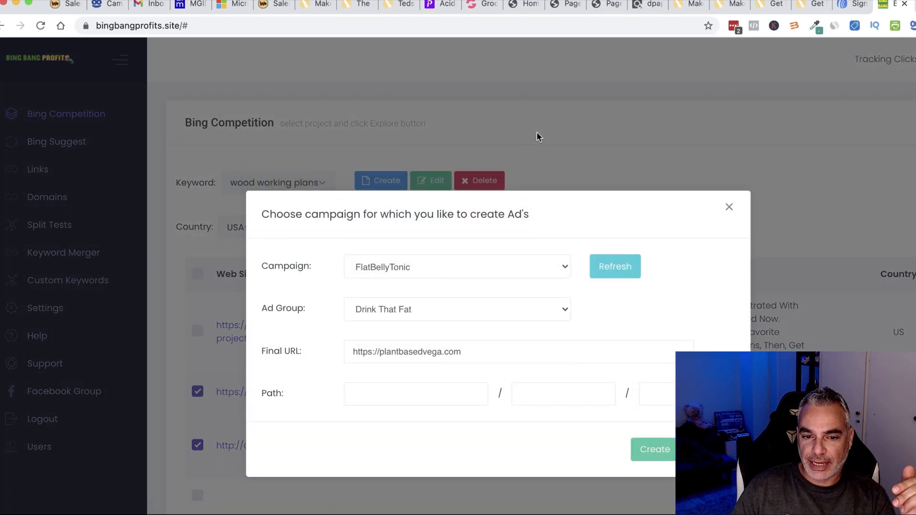
{"action": "left_click", "coordinate": [605, 271]}
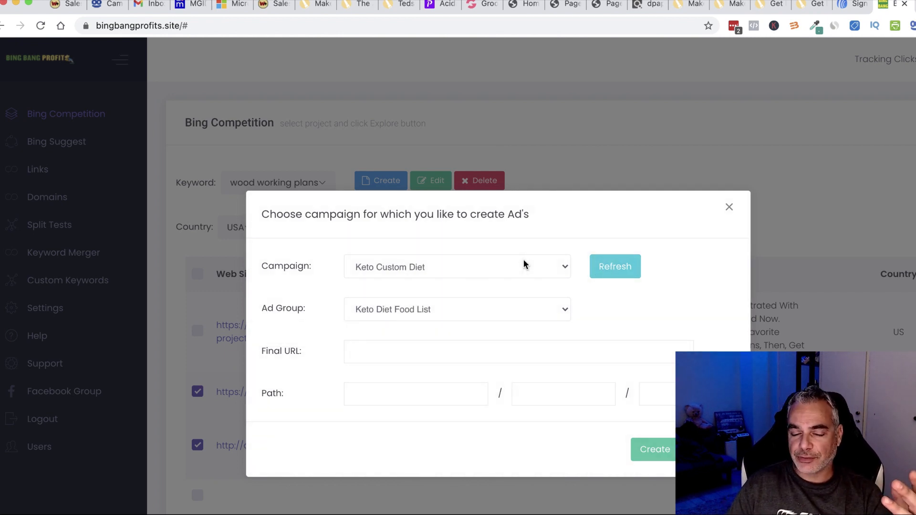
{"action": "left_click", "coordinate": [520, 266]}
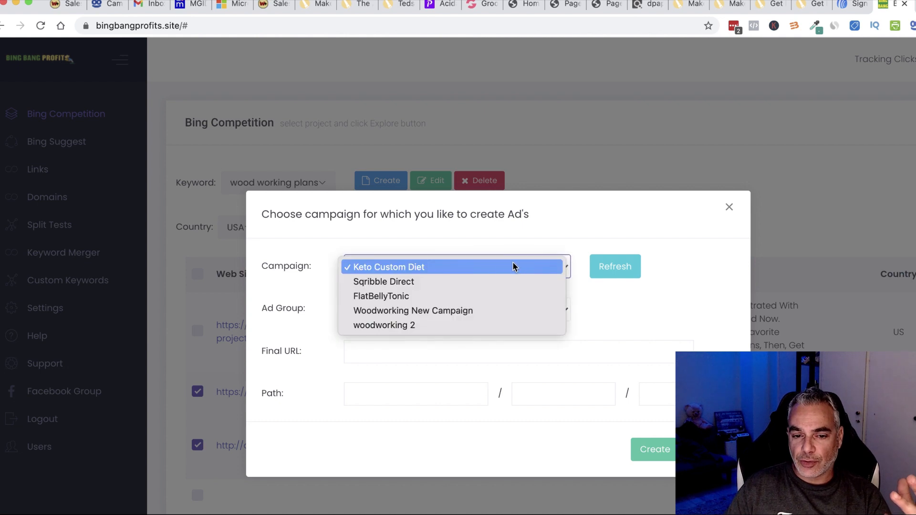
{"action": "left_click", "coordinate": [454, 312]}
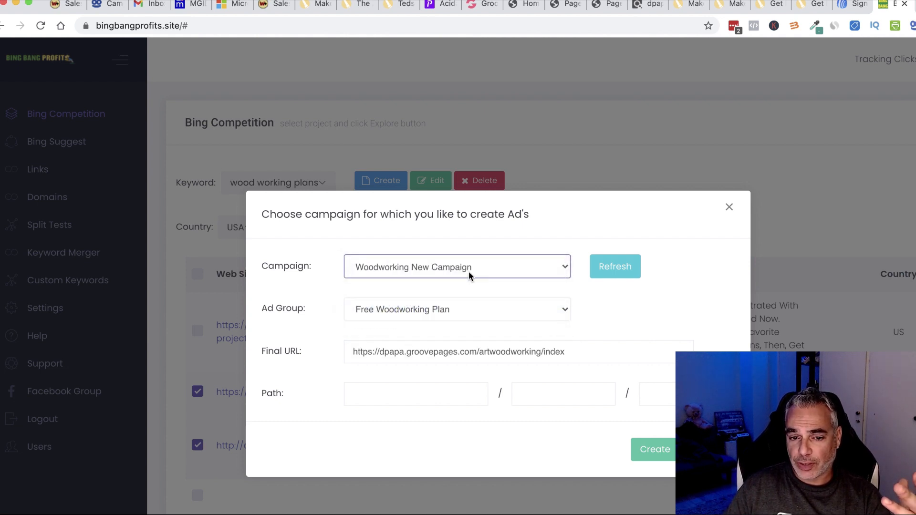
{"action": "left_click", "coordinate": [488, 311]}
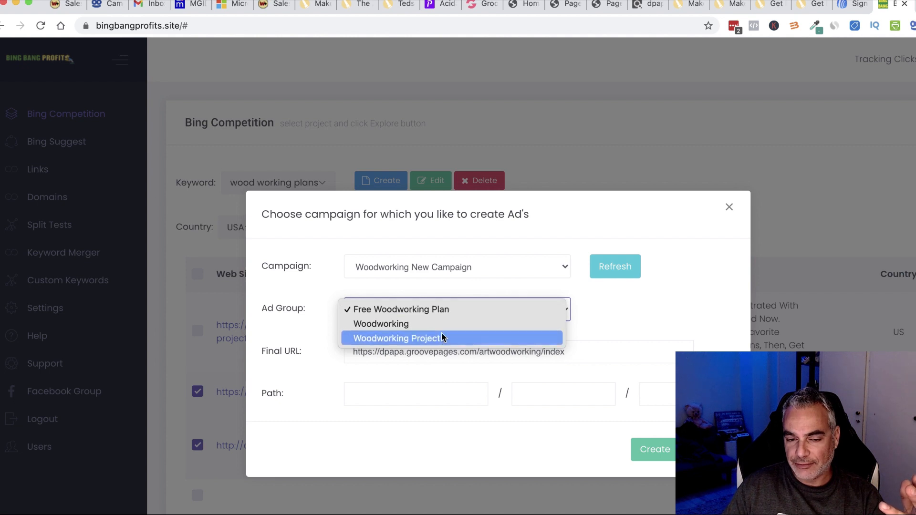
{"action": "left_click", "coordinate": [419, 310]}
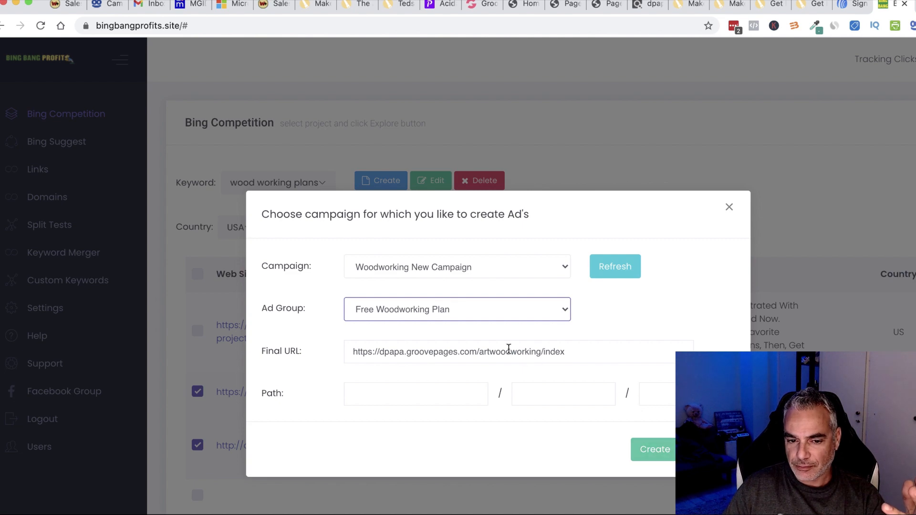
{"action": "left_click", "coordinate": [655, 451]}
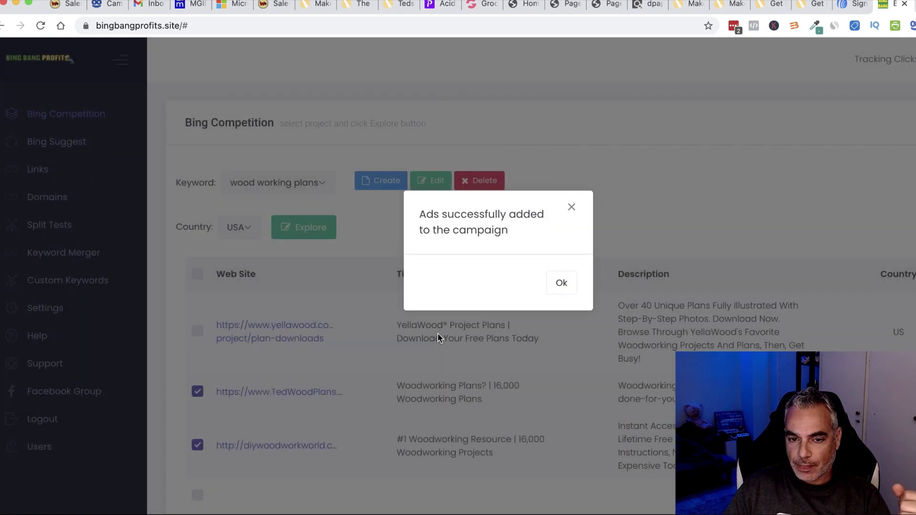
{"action": "left_click", "coordinate": [561, 294]}
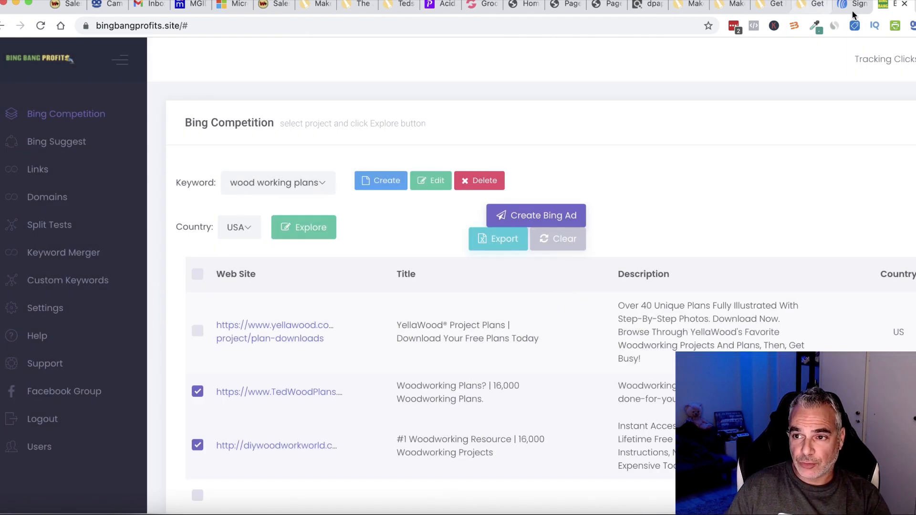
Reload the Microsoft Advertising ads list to review the copied ads, then go back to Bing Bang Profits.
{"action": "left_click", "coordinate": [234, 6]}
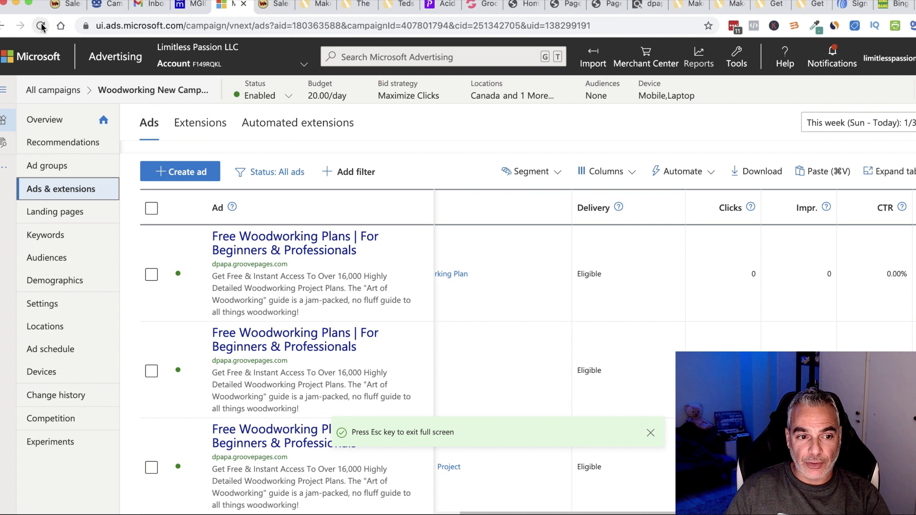
{"action": "left_click", "coordinate": [41, 26]}
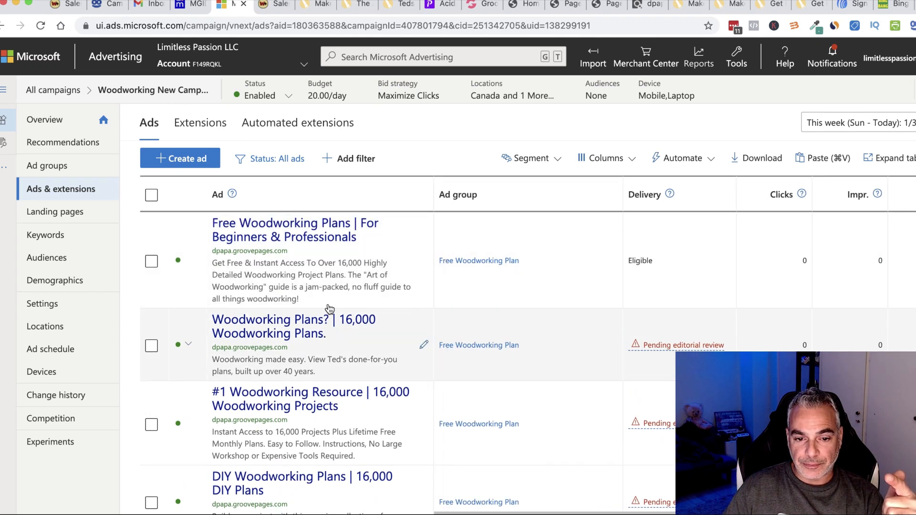
{"action": "scroll", "coordinate": [319, 333], "scroll_direction": "up", "scroll_amount": 1}
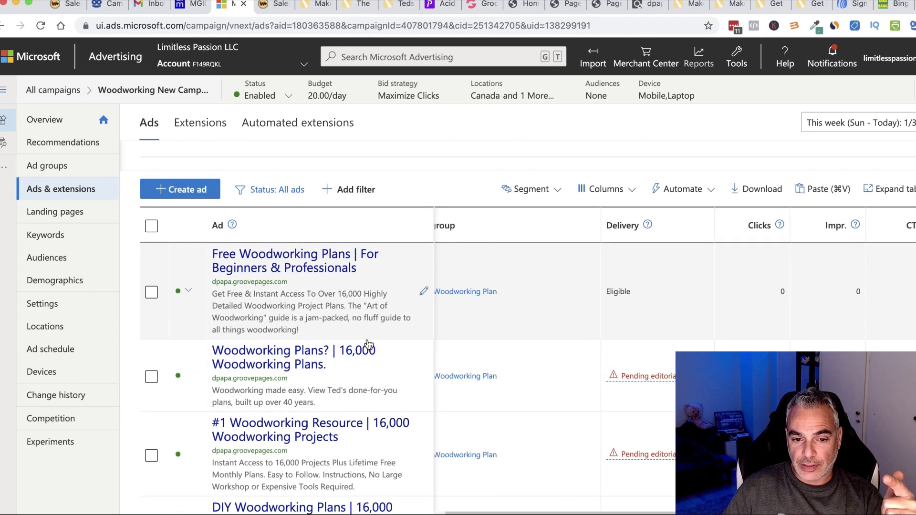
{"action": "scroll", "coordinate": [369, 344], "scroll_direction": "down", "scroll_amount": 2}
{"action": "scroll", "coordinate": [430, 348], "scroll_direction": "down", "scroll_amount": 2}
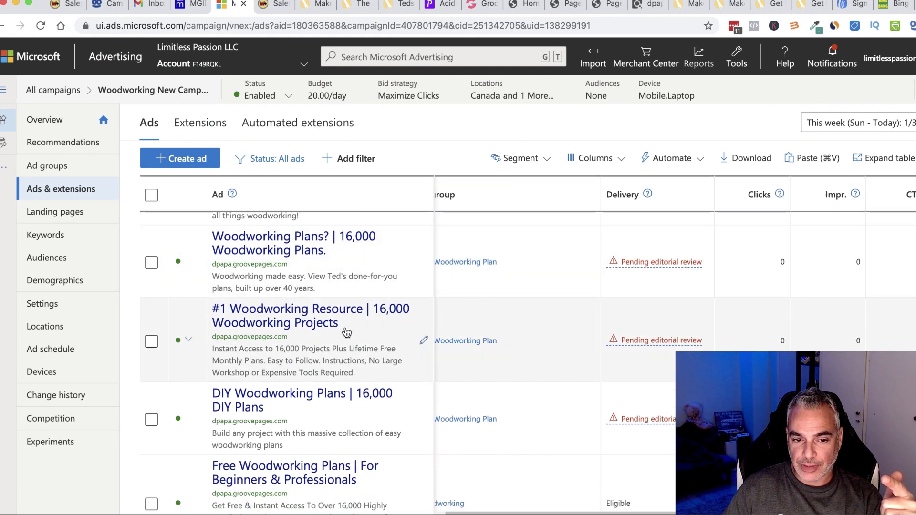
{"action": "scroll", "coordinate": [347, 330], "scroll_direction": "down", "scroll_amount": 2}
{"action": "scroll", "coordinate": [347, 330], "scroll_direction": "down", "scroll_amount": 1}
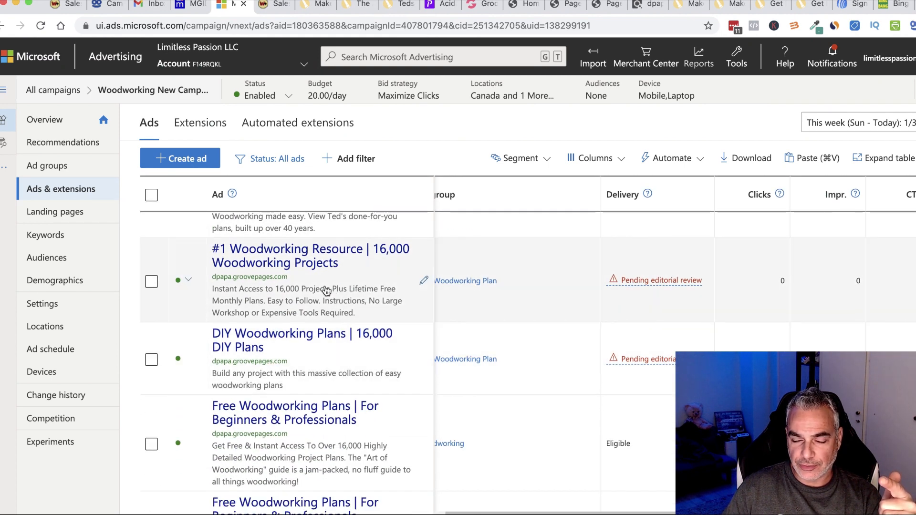
{"action": "scroll", "coordinate": [340, 345], "scroll_direction": "up", "scroll_amount": 5}
{"action": "scroll", "coordinate": [342, 343], "scroll_direction": "right", "scroll_amount": 2}
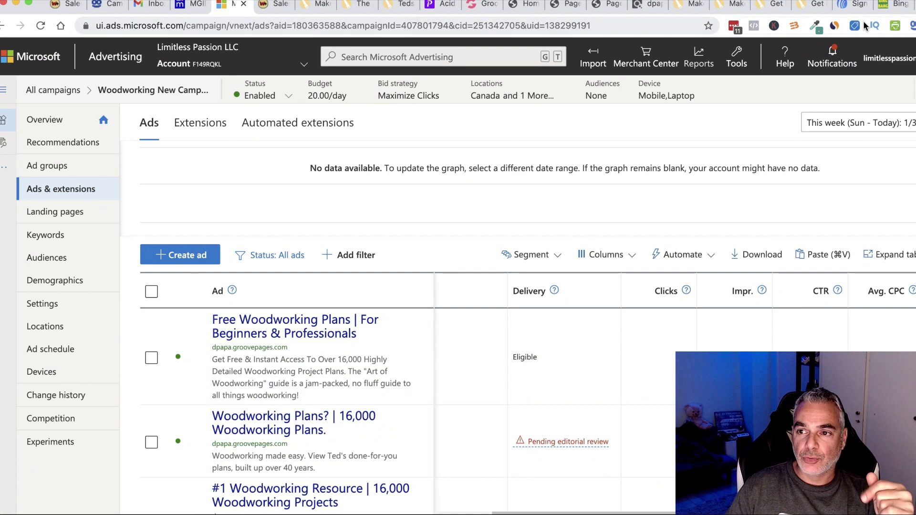
{"action": "left_click", "coordinate": [889, 9]}
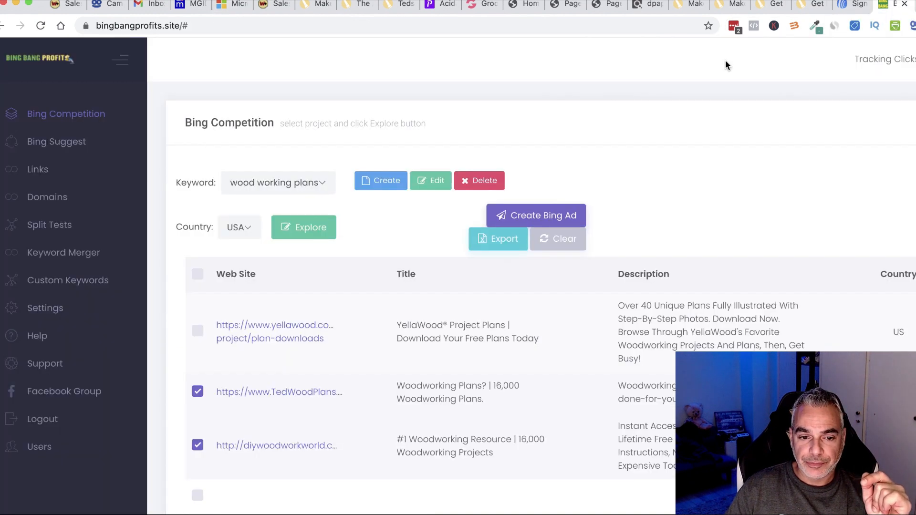
Get Bing Suggest keyword ideas for 'wood working plans' and select them all.
{"action": "left_click", "coordinate": [52, 142]}
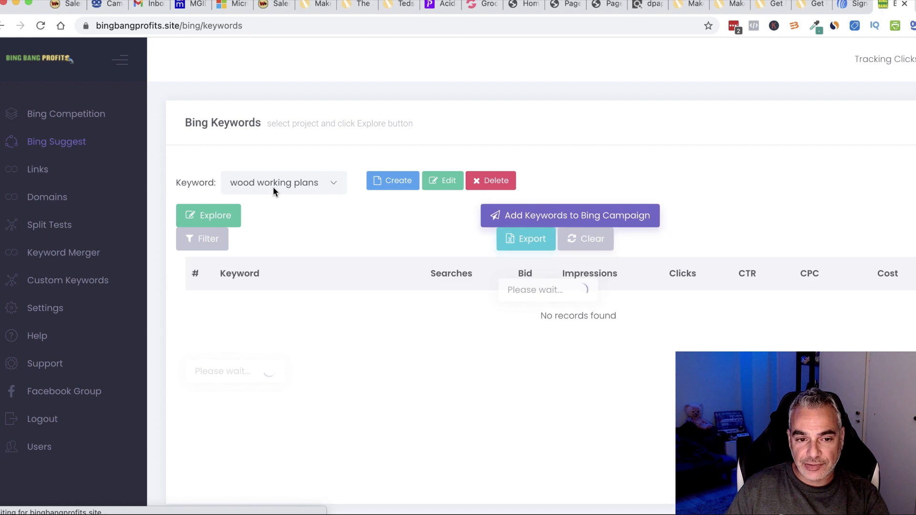
{"action": "left_click", "coordinate": [215, 217]}
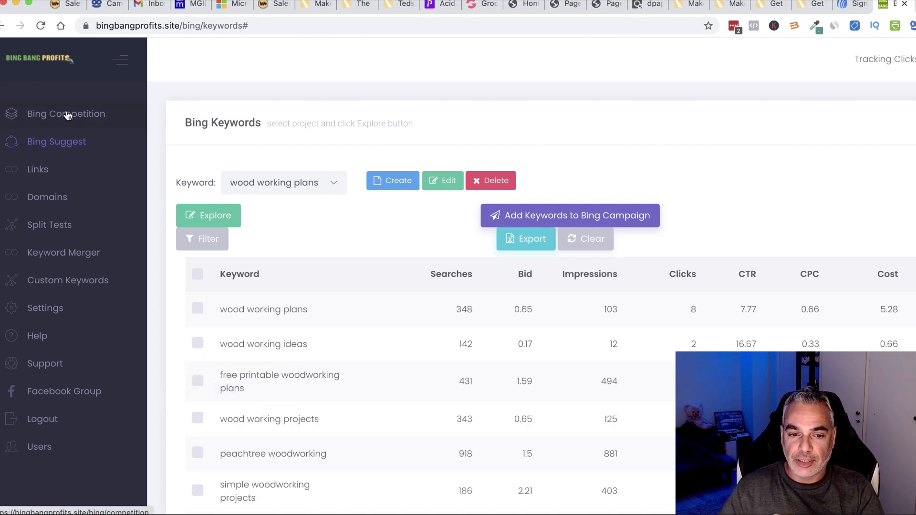
{"action": "left_click", "coordinate": [198, 274]}
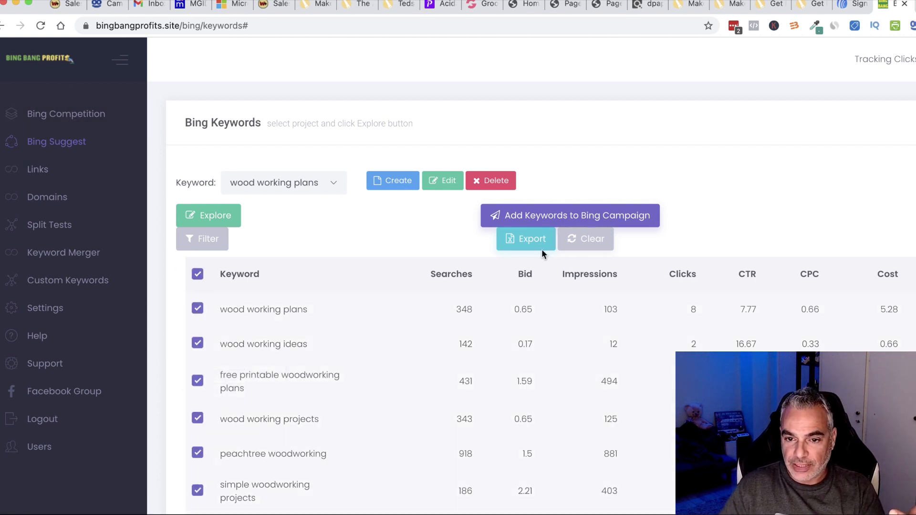
Add the keywords to Woodworking New Campaign's Free Woodworking Plan ad group at bid 1, Exact match.
{"action": "left_click", "coordinate": [591, 215]}
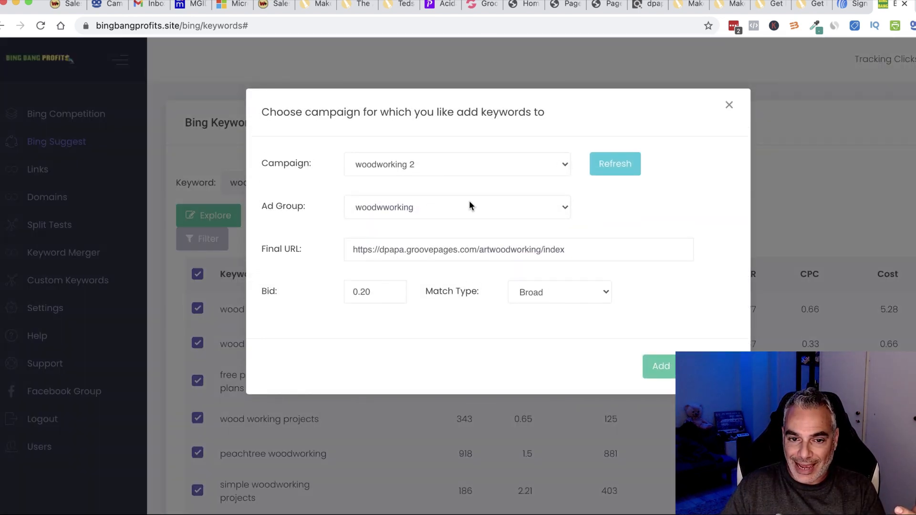
{"action": "left_click", "coordinate": [477, 167]}
{"action": "left_click", "coordinate": [437, 156]}
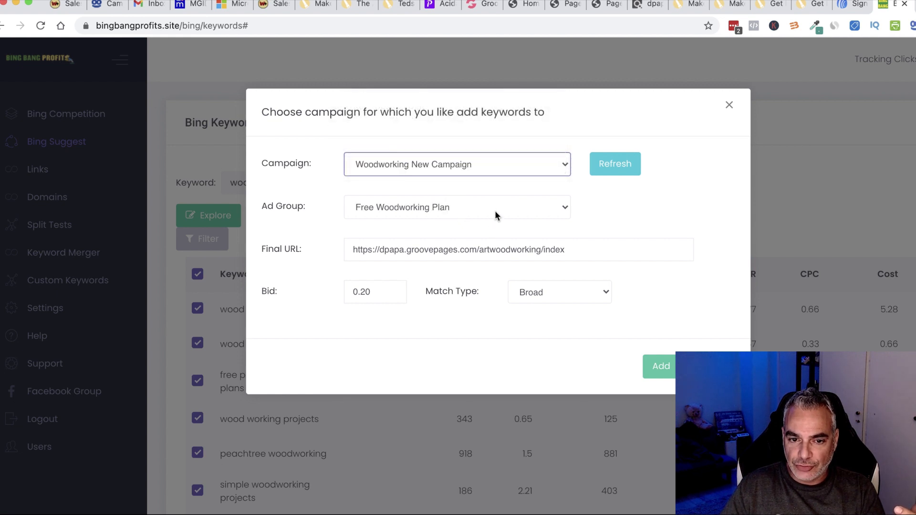
{"action": "left_click", "coordinate": [467, 208]}
{"action": "left_click", "coordinate": [438, 212]}
{"action": "left_click", "coordinate": [388, 289]}
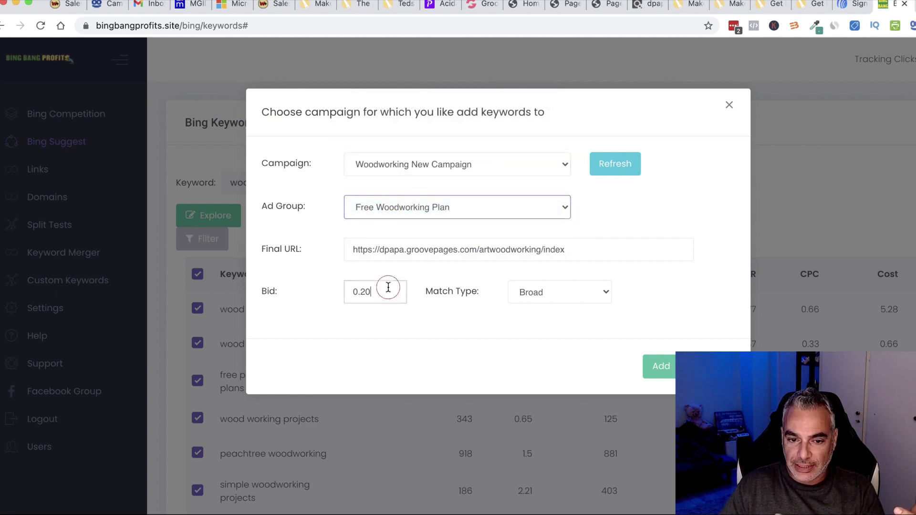
{"action": "left_click_drag", "start_coordinate": [387, 291], "coordinate": [360, 292]}
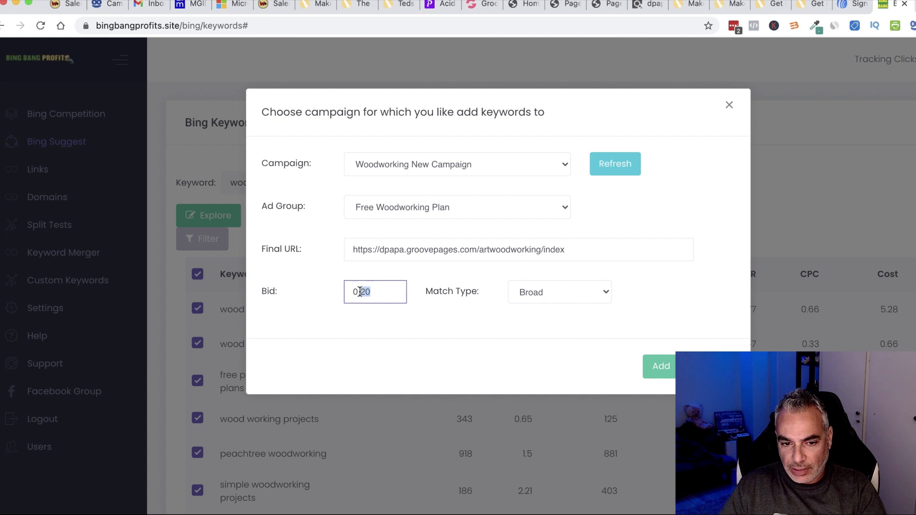
{"action": "left_click", "coordinate": [534, 294]}
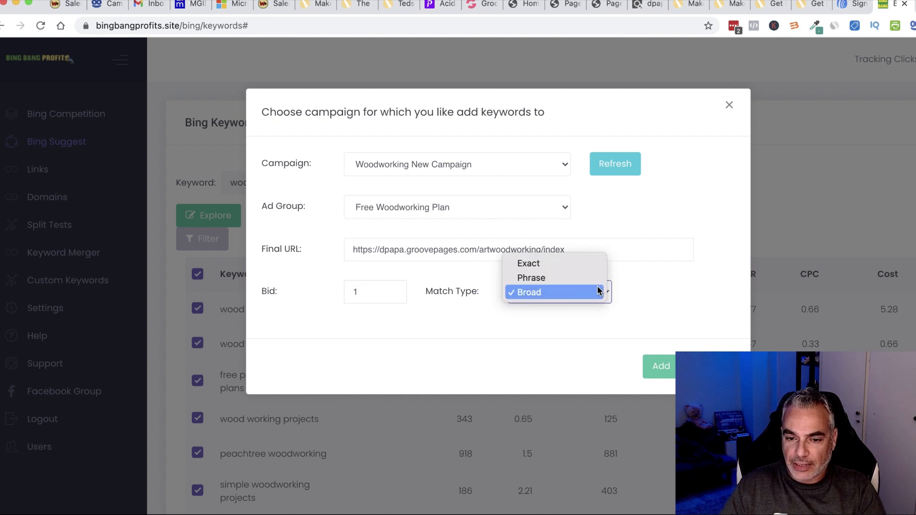
{"action": "left_click", "coordinate": [567, 267]}
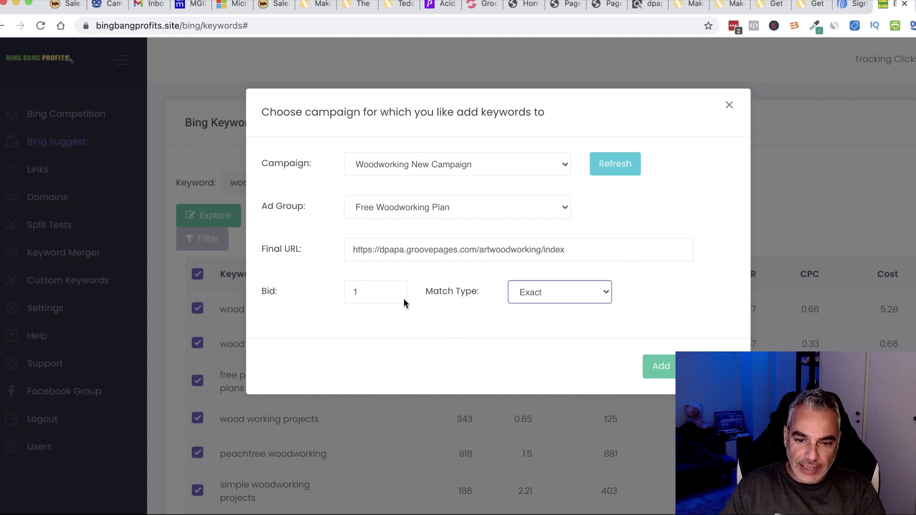
{"action": "left_click", "coordinate": [662, 367]}
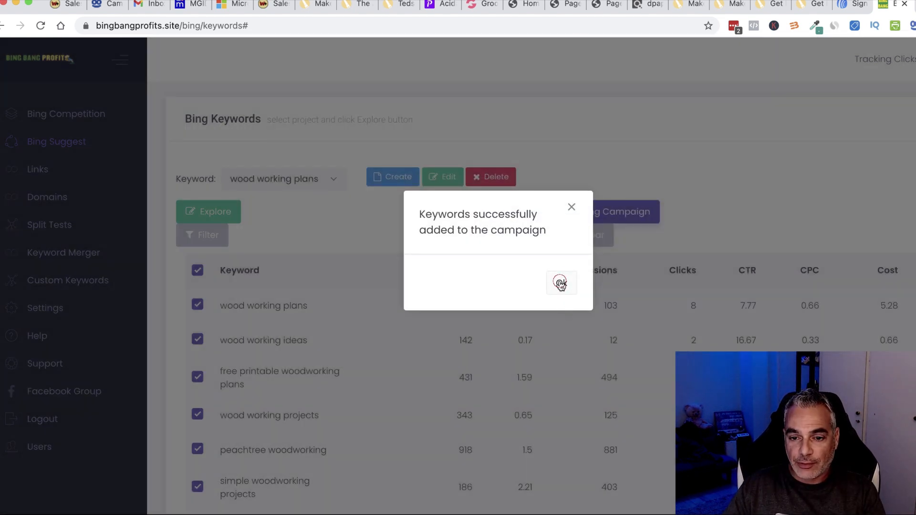
{"action": "left_click", "coordinate": [560, 283]}
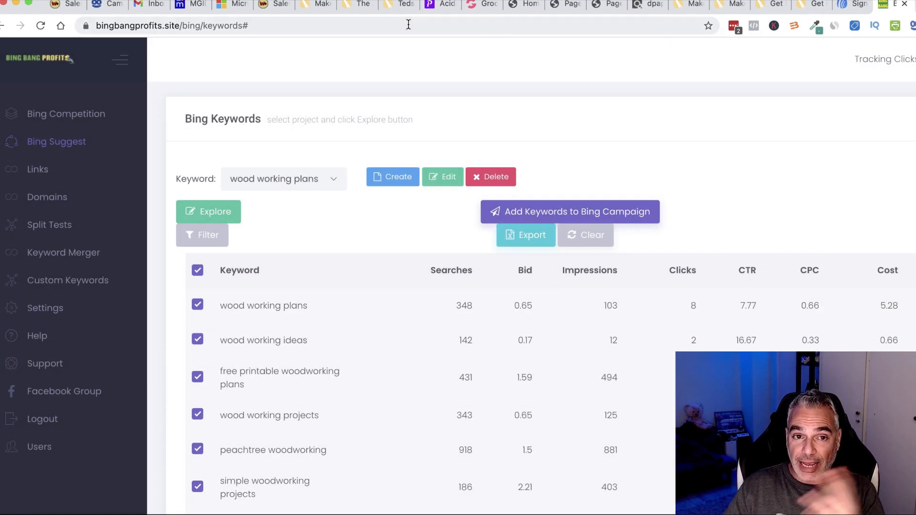
Show Woodworking New Campaign's Keywords page and refresh it until all 307 keywords appear.
{"action": "left_click", "coordinate": [234, 4]}
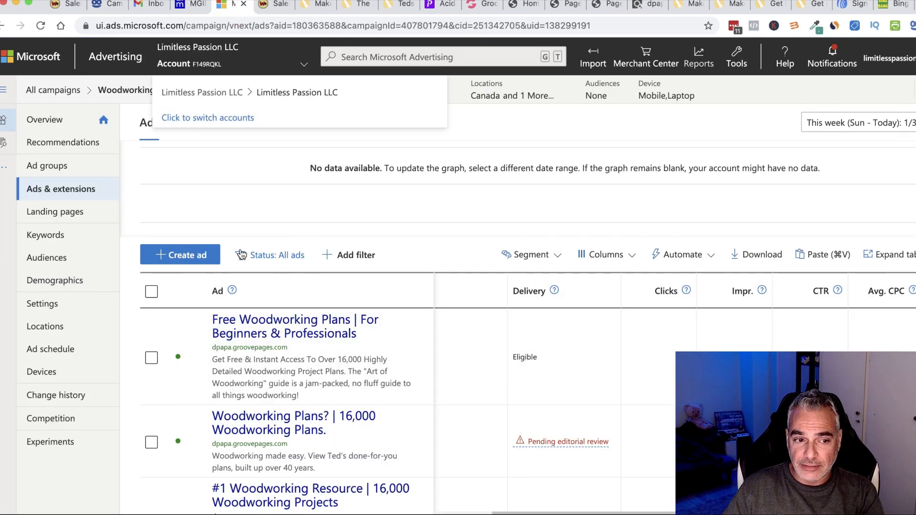
{"action": "left_click", "coordinate": [46, 237]}
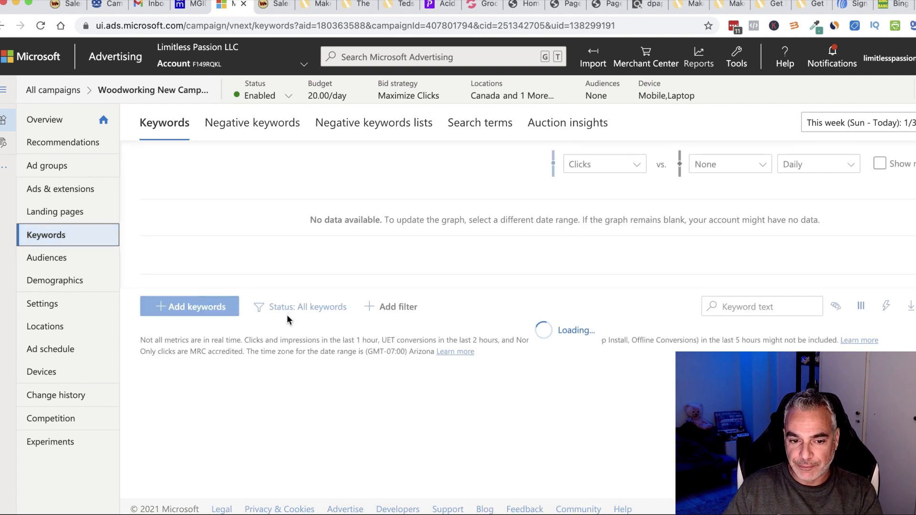
{"action": "scroll", "coordinate": [286, 346], "scroll_direction": "down", "scroll_amount": 4}
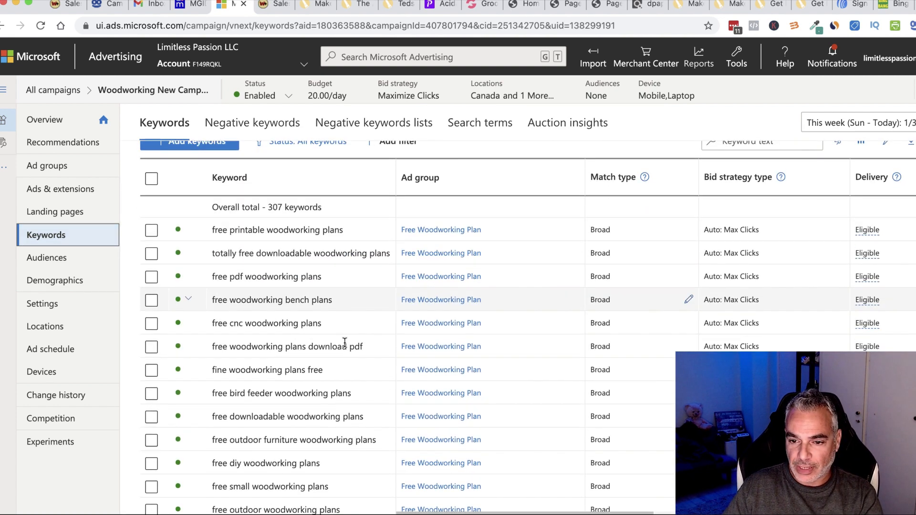
{"action": "scroll", "coordinate": [560, 328], "scroll_direction": "down", "scroll_amount": 20}
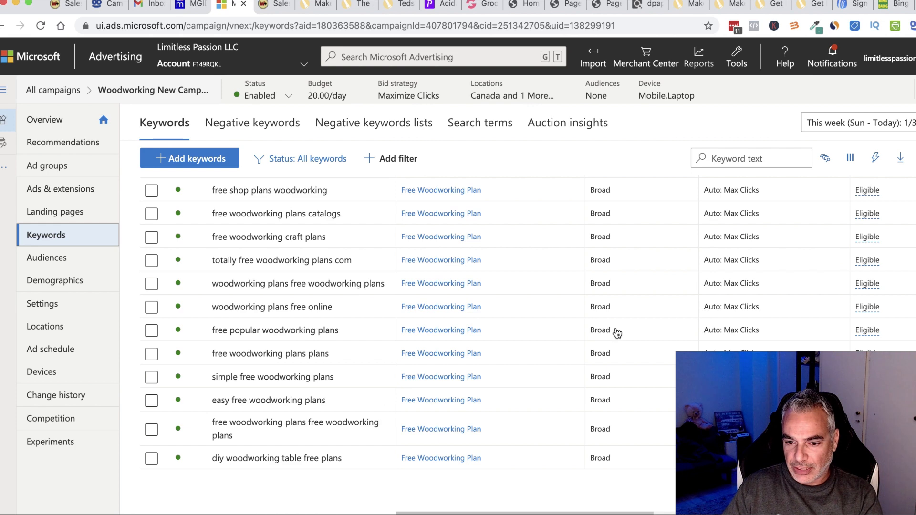
{"action": "scroll", "coordinate": [617, 333], "scroll_direction": "down", "scroll_amount": 8}
{"action": "scroll", "coordinate": [614, 337], "scroll_direction": "up", "scroll_amount": 10}
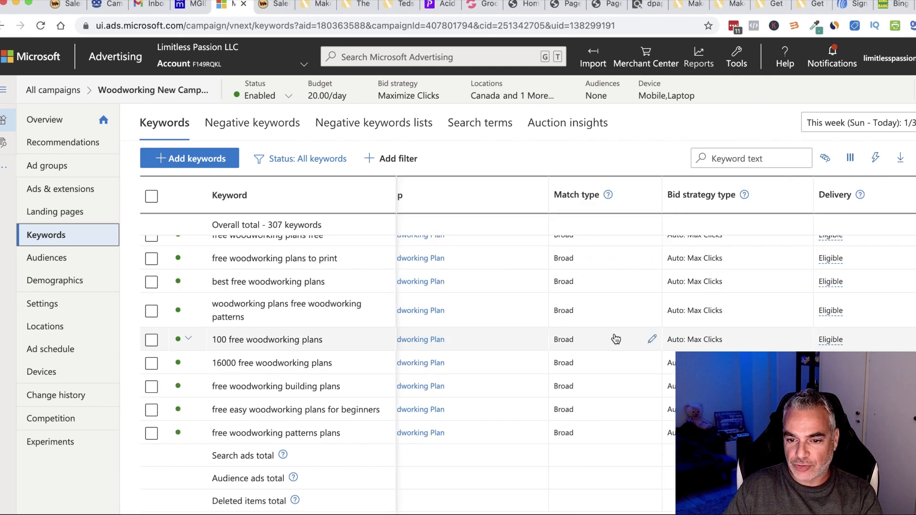
{"action": "scroll", "coordinate": [614, 337], "scroll_direction": "right", "scroll_amount": 3}
{"action": "scroll", "coordinate": [614, 340], "scroll_direction": "up", "scroll_amount": 15}
{"action": "scroll", "coordinate": [597, 341], "scroll_direction": "left", "scroll_amount": 2}
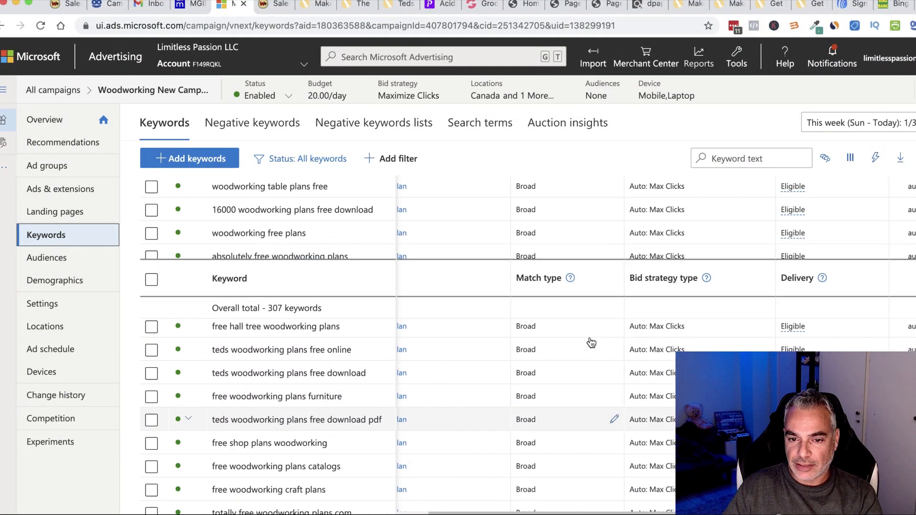
{"action": "scroll", "coordinate": [590, 344], "scroll_direction": "up", "scroll_amount": 5}
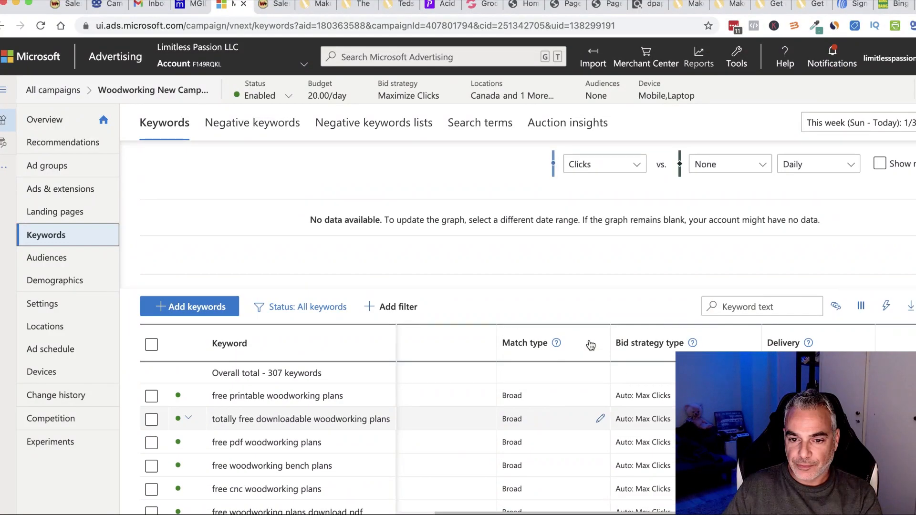
{"action": "left_click", "coordinate": [41, 25]}
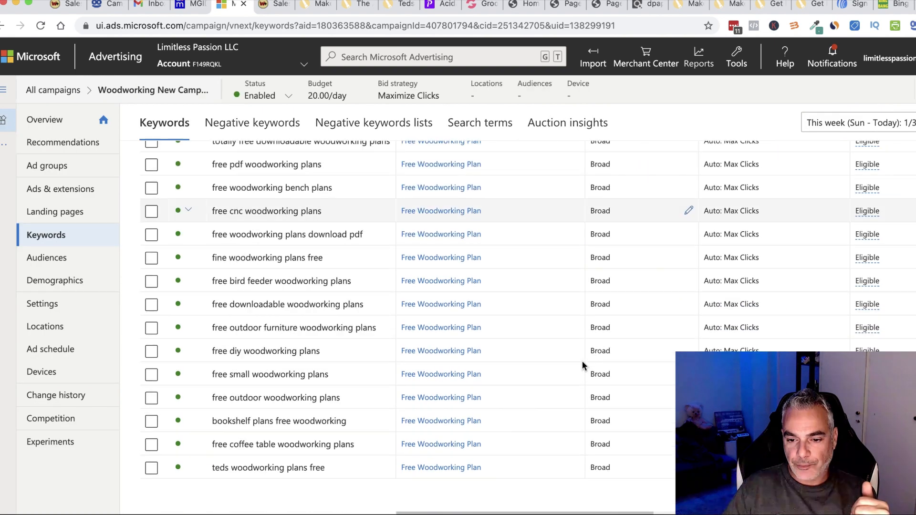
{"action": "scroll", "coordinate": [582, 361], "scroll_direction": "down", "scroll_amount": 10}
{"action": "scroll", "coordinate": [623, 367], "scroll_direction": "down", "scroll_amount": 10}
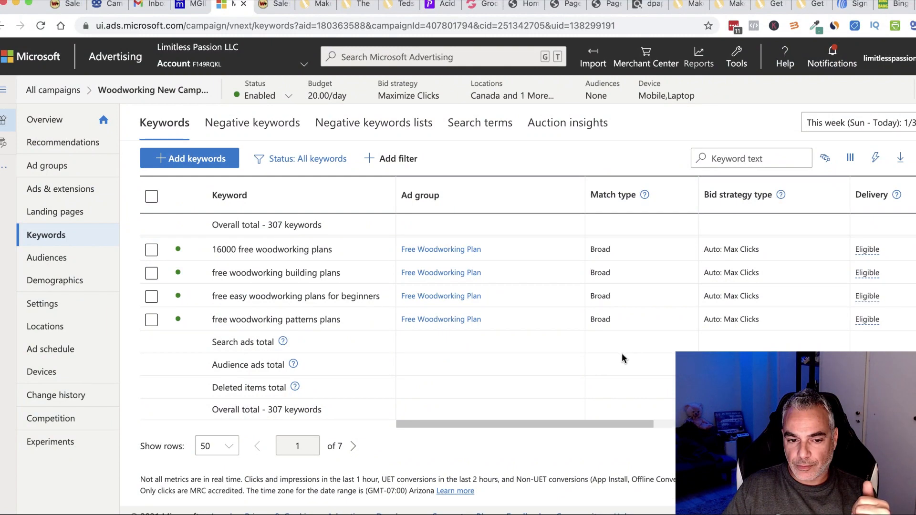
{"action": "scroll", "coordinate": [623, 357], "scroll_direction": "up", "scroll_amount": 15}
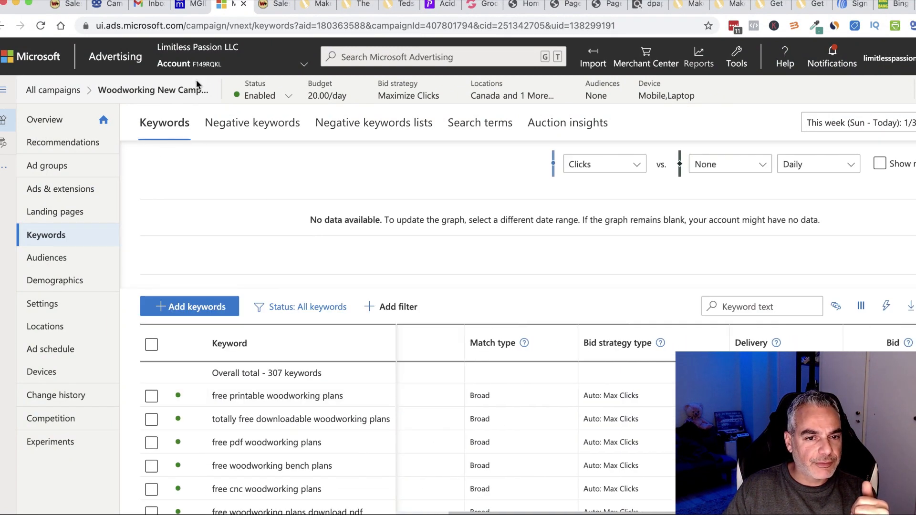
Navigate to the Woodworking New Campaign's Free Woodworking Plan ad group keyword list.
{"action": "left_click", "coordinate": [192, 95]}
{"action": "left_click", "coordinate": [72, 92]}
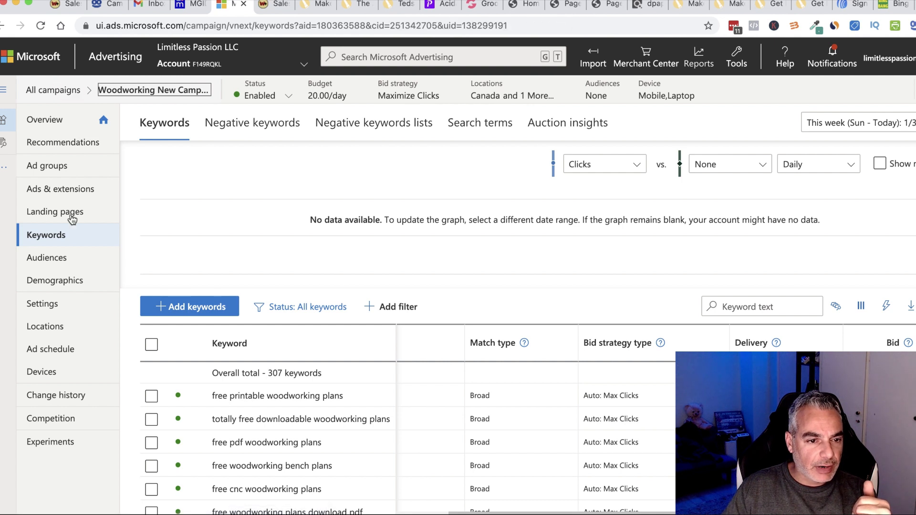
{"action": "left_click", "coordinate": [66, 192]}
{"action": "left_click", "coordinate": [53, 169]}
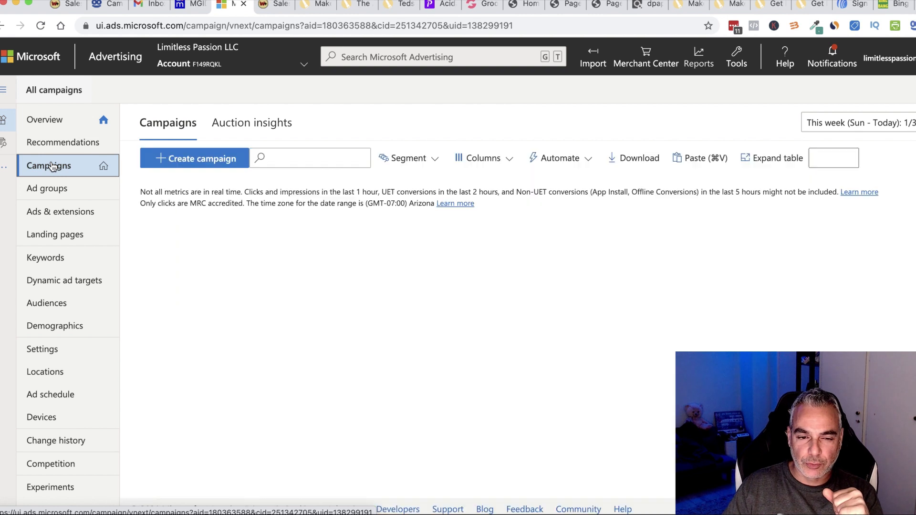
{"action": "scroll", "coordinate": [257, 361], "scroll_direction": "down", "scroll_amount": 2}
{"action": "left_click", "coordinate": [260, 370]}
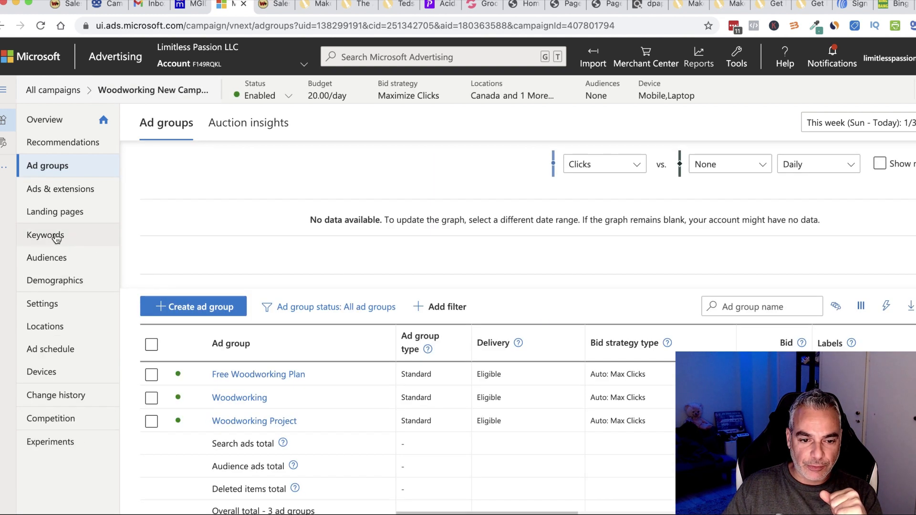
{"action": "left_click", "coordinate": [201, 387]}
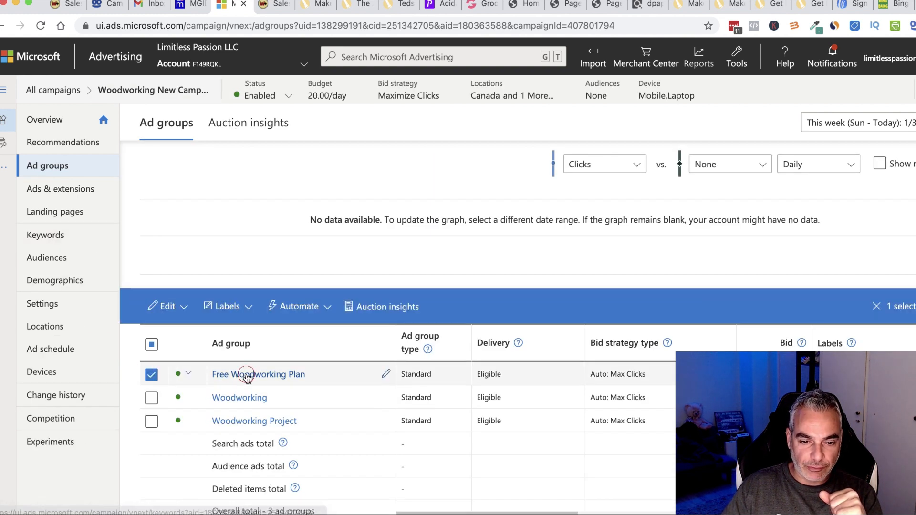
{"action": "left_click", "coordinate": [247, 377]}
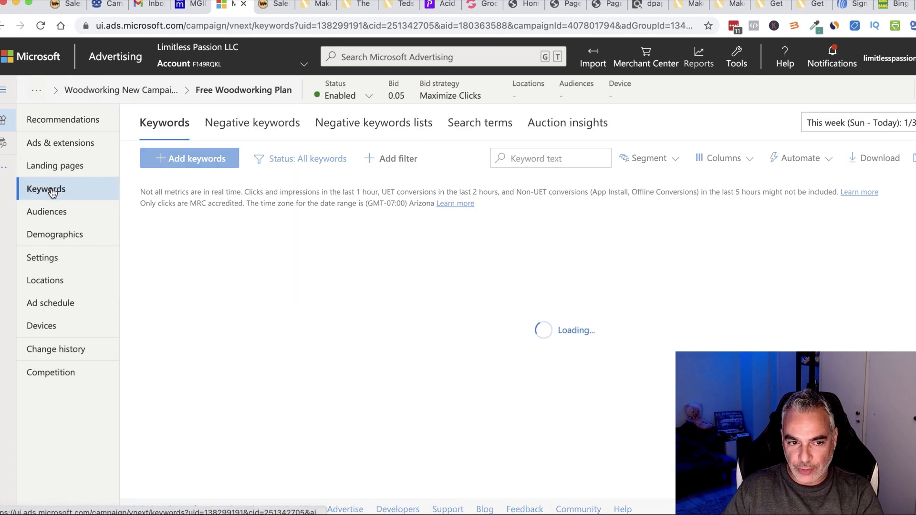
{"action": "left_click", "coordinate": [53, 193]}
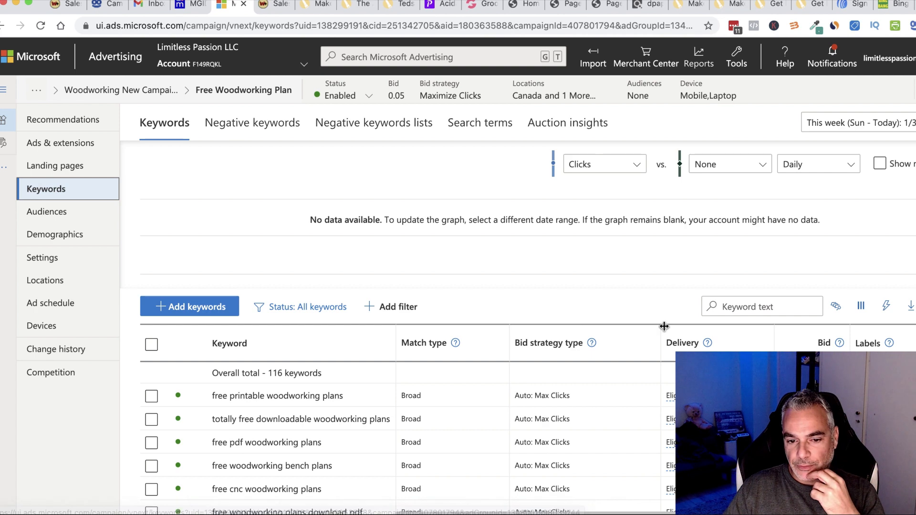
Review both pages of the ad group's 116 keywords, then switch to Bing Bang Profits.
{"action": "scroll", "coordinate": [477, 398], "scroll_direction": "down", "scroll_amount": 5}
{"action": "scroll", "coordinate": [479, 400], "scroll_direction": "down", "scroll_amount": 10}
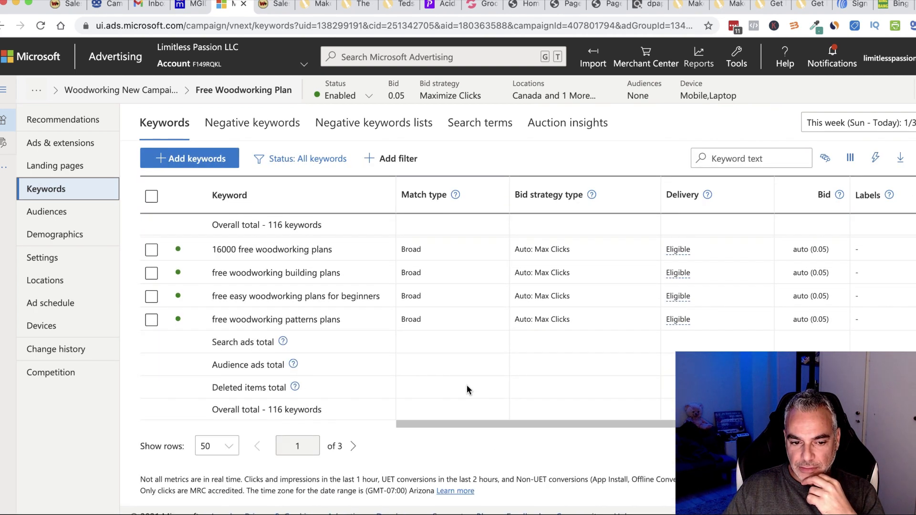
{"action": "scroll", "coordinate": [468, 388], "scroll_direction": "up", "scroll_amount": 2}
{"action": "scroll", "coordinate": [469, 391], "scroll_direction": "up", "scroll_amount": 15}
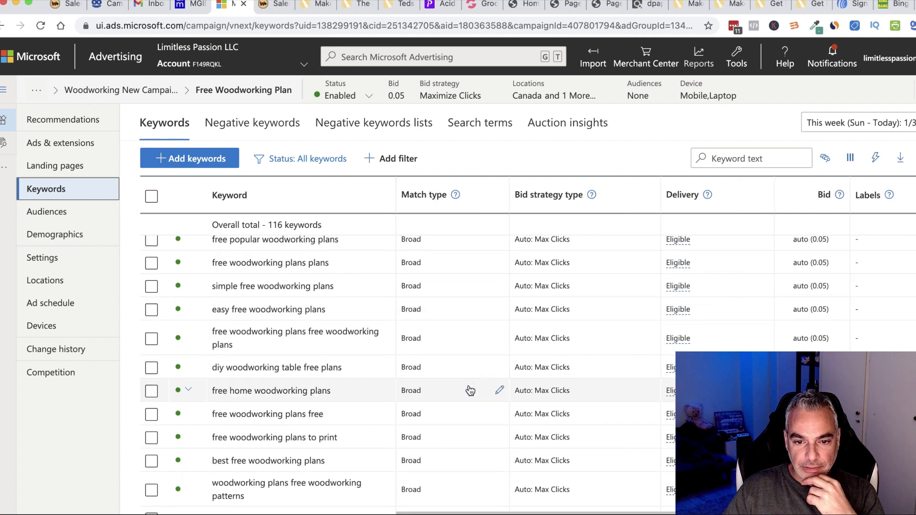
{"action": "scroll", "coordinate": [470, 391], "scroll_direction": "down", "scroll_amount": 12}
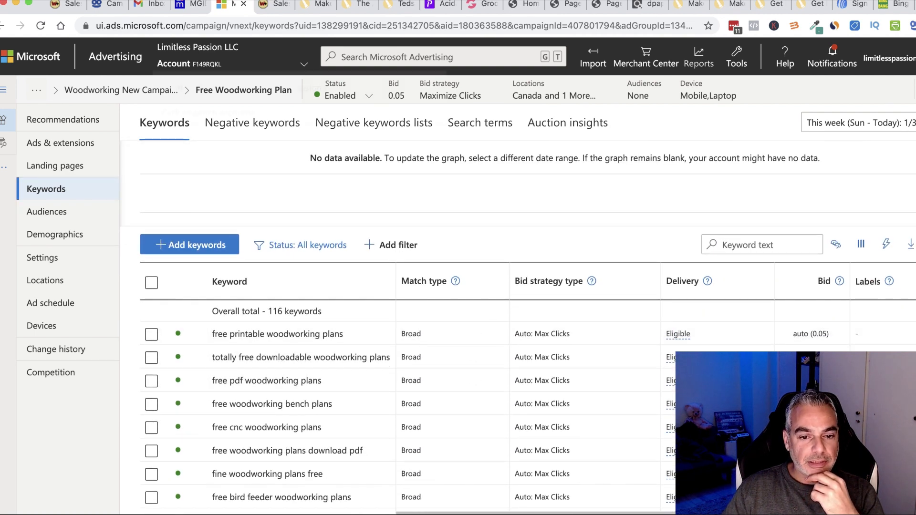
{"action": "scroll", "coordinate": [362, 319], "scroll_direction": "down", "scroll_amount": 1}
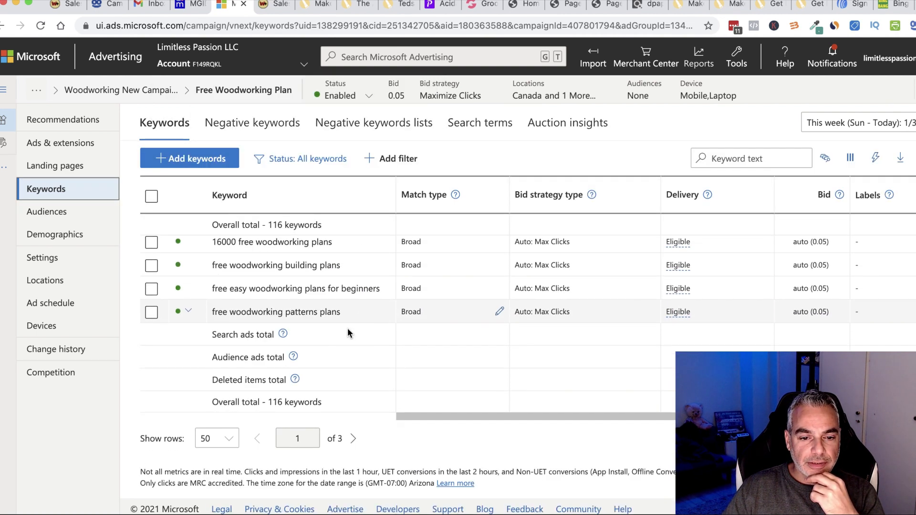
{"action": "left_click", "coordinate": [354, 439]}
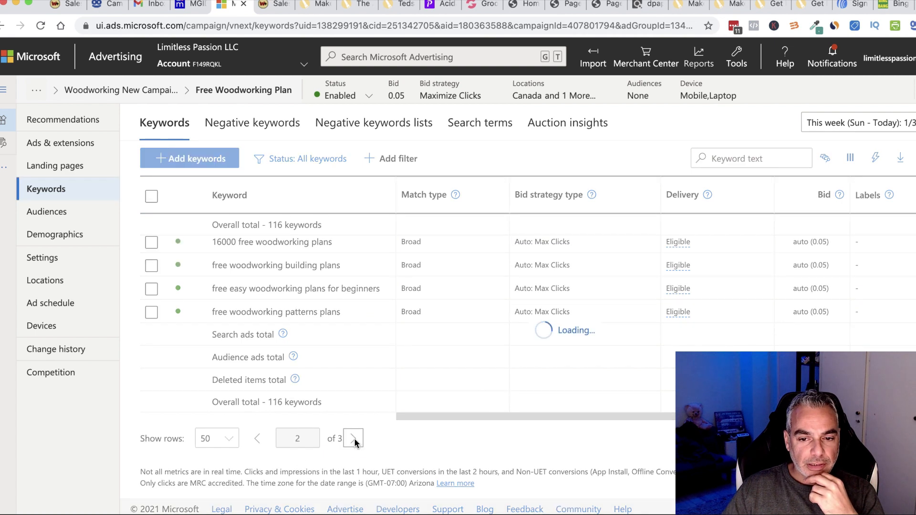
{"action": "scroll", "coordinate": [477, 416], "scroll_direction": "down", "scroll_amount": 5}
{"action": "scroll", "coordinate": [470, 414], "scroll_direction": "down", "scroll_amount": 15}
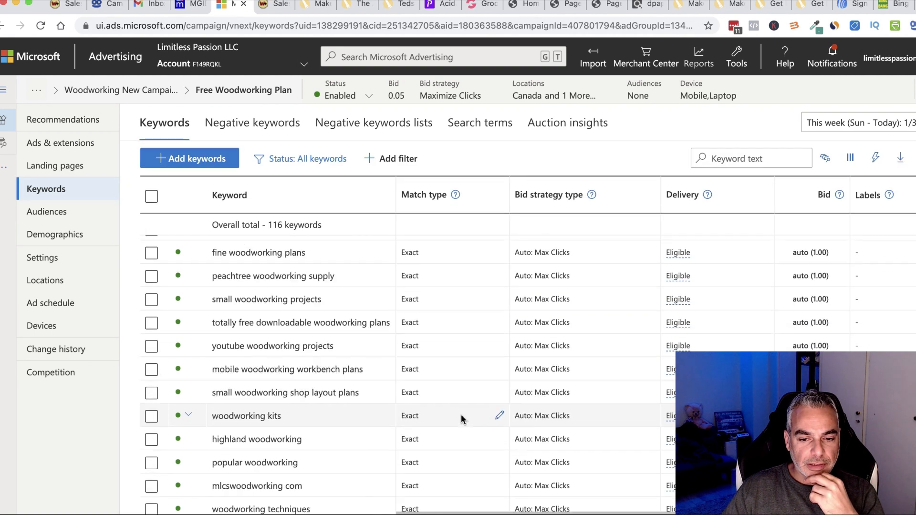
{"action": "scroll", "coordinate": [499, 334], "scroll_direction": "up", "scroll_amount": 3}
{"action": "scroll", "coordinate": [472, 374], "scroll_direction": "up", "scroll_amount": 10}
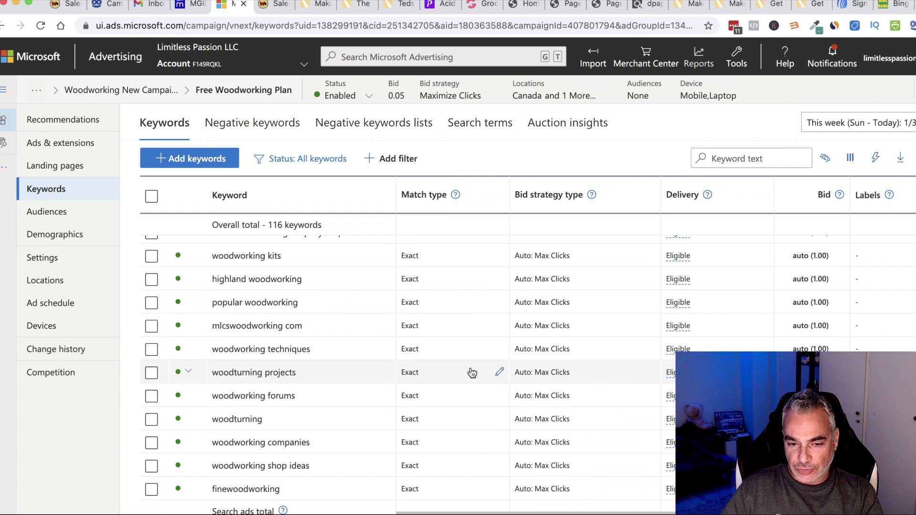
{"action": "scroll", "coordinate": [472, 374], "scroll_direction": "up", "scroll_amount": 10}
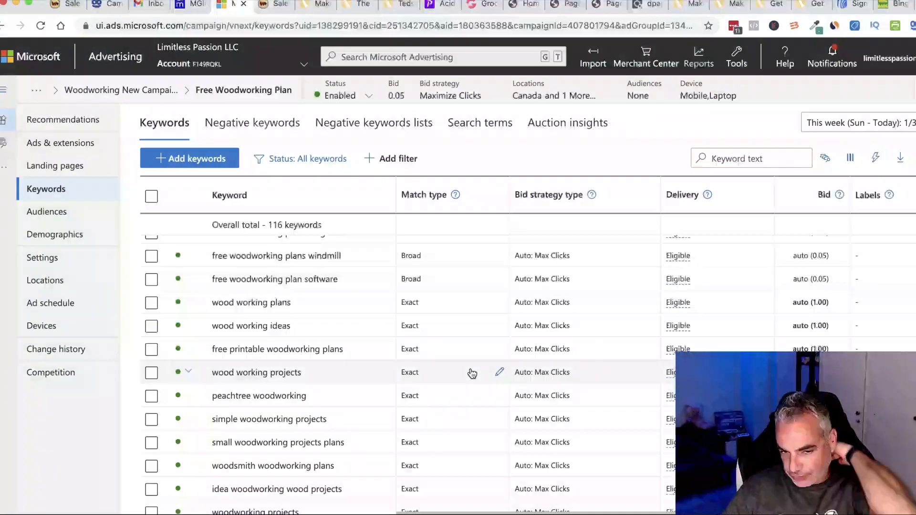
{"action": "scroll", "coordinate": [472, 374], "scroll_direction": "up", "scroll_amount": 10}
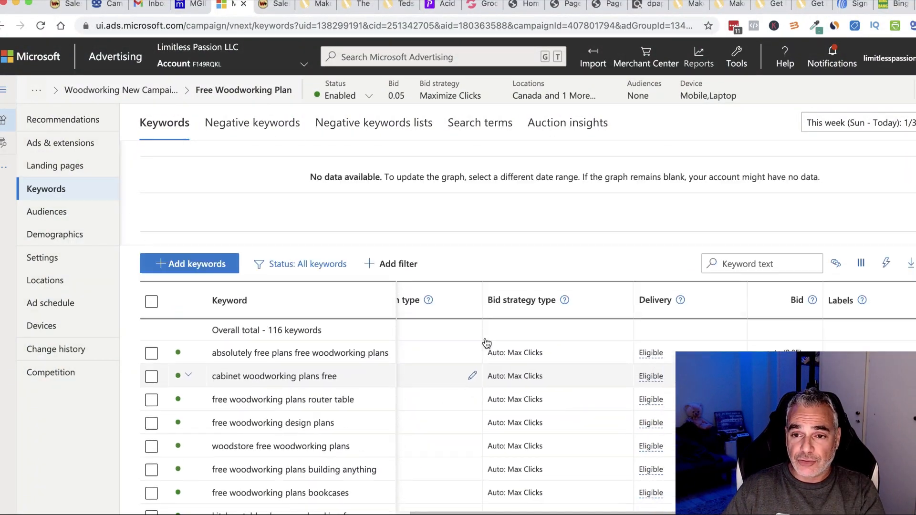
{"action": "left_click", "coordinate": [896, 10]}
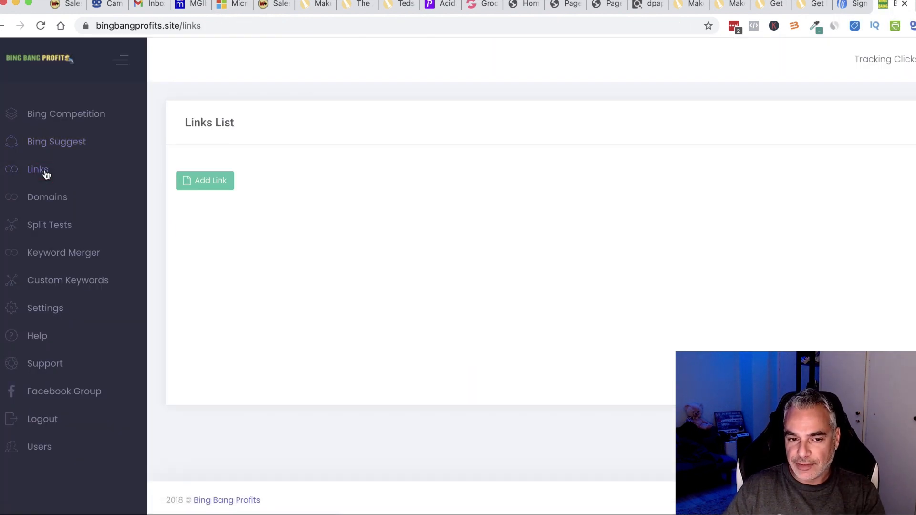
Set the Woodworking Lander link's tracking URL on Woodworking New Campaign's Free Woodworking Plan ad group.
{"action": "scroll", "coordinate": [580, 315], "scroll_direction": "down", "scroll_amount": 10}
{"action": "scroll", "coordinate": [582, 327], "scroll_direction": "down", "scroll_amount": 10}
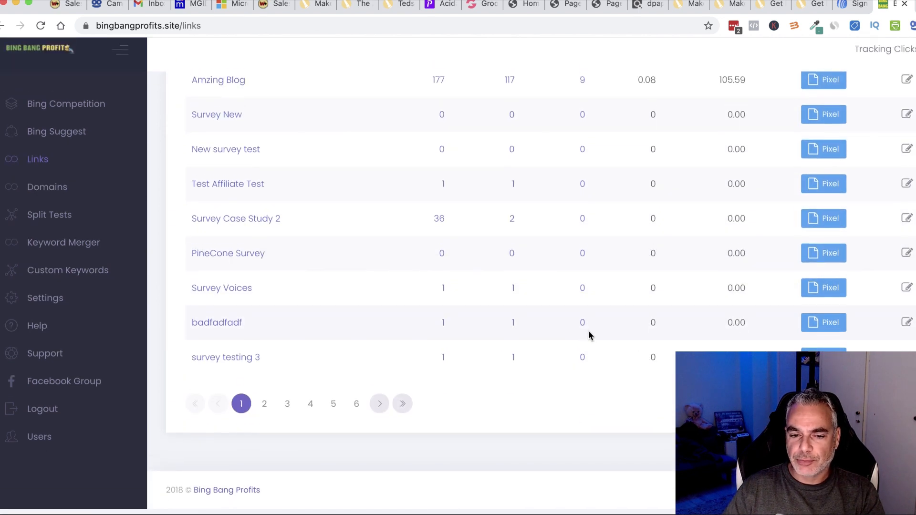
{"action": "left_click", "coordinate": [355, 414]}
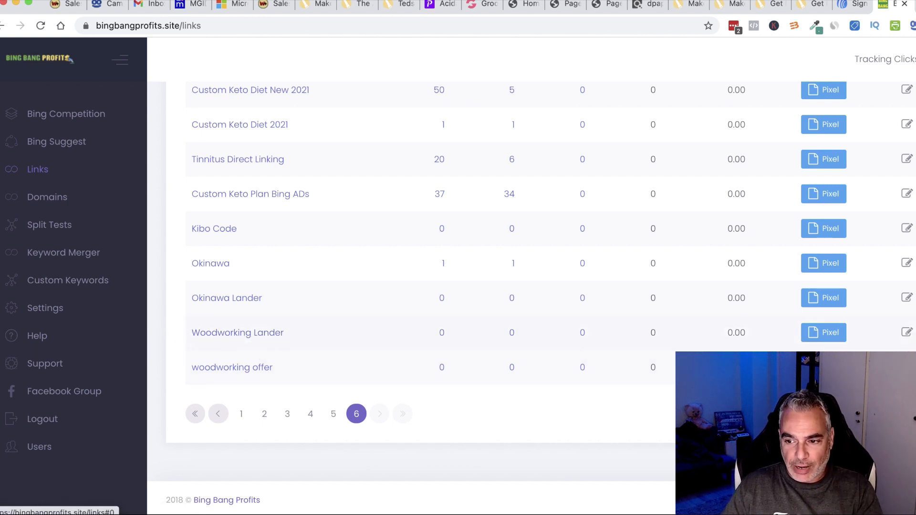
{"action": "left_click", "coordinate": [906, 333]}
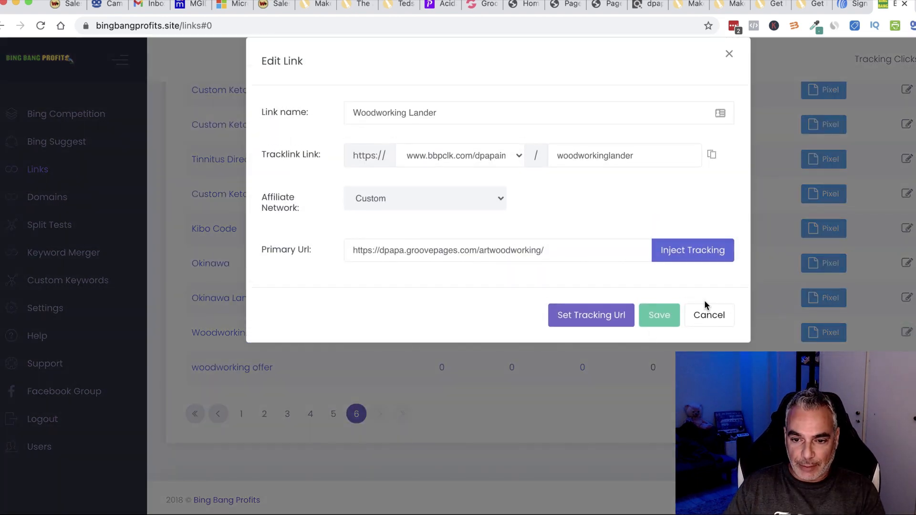
{"action": "left_click", "coordinate": [578, 316]}
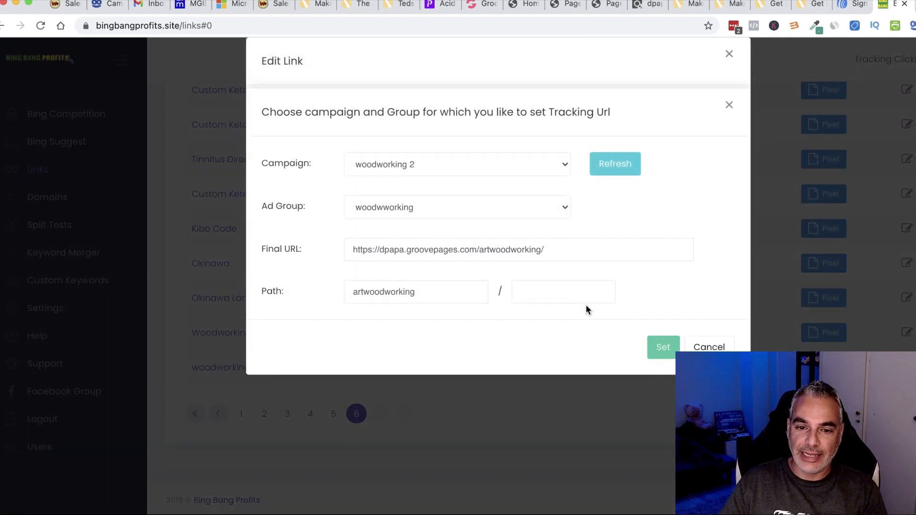
{"action": "left_click", "coordinate": [549, 206]}
{"action": "left_click", "coordinate": [610, 207]}
{"action": "left_click", "coordinate": [527, 164]}
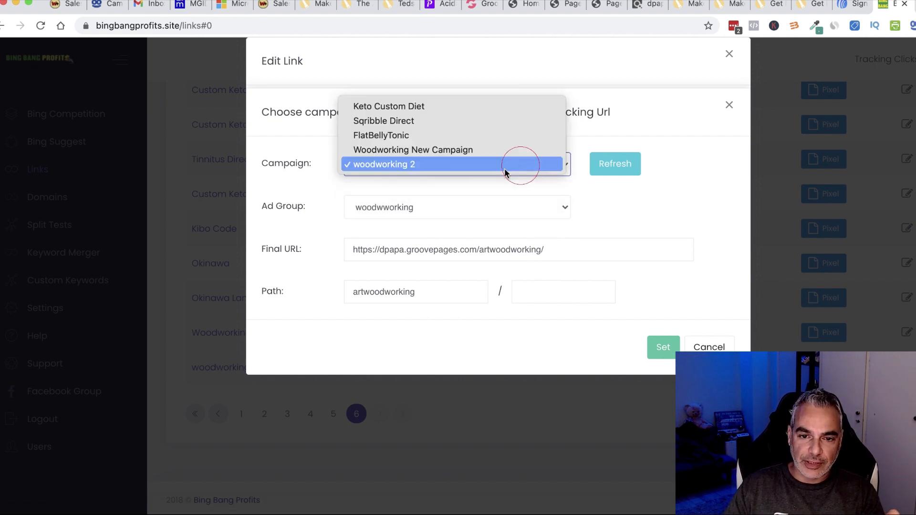
{"action": "left_click", "coordinate": [477, 149]}
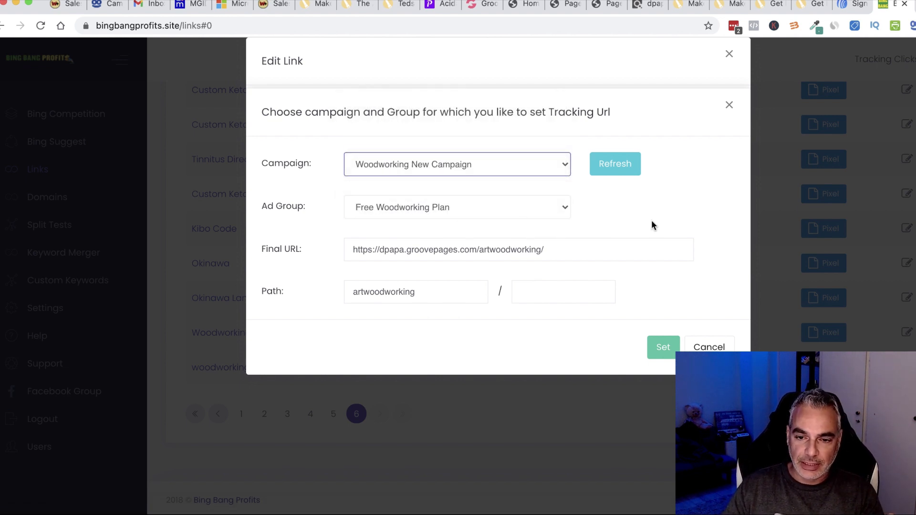
{"action": "left_click", "coordinate": [664, 349]}
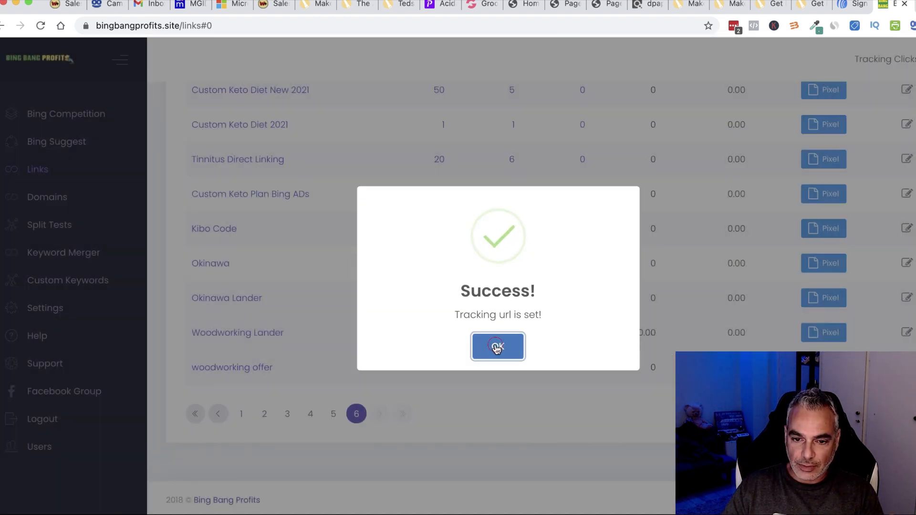
{"action": "left_click", "coordinate": [498, 345]}
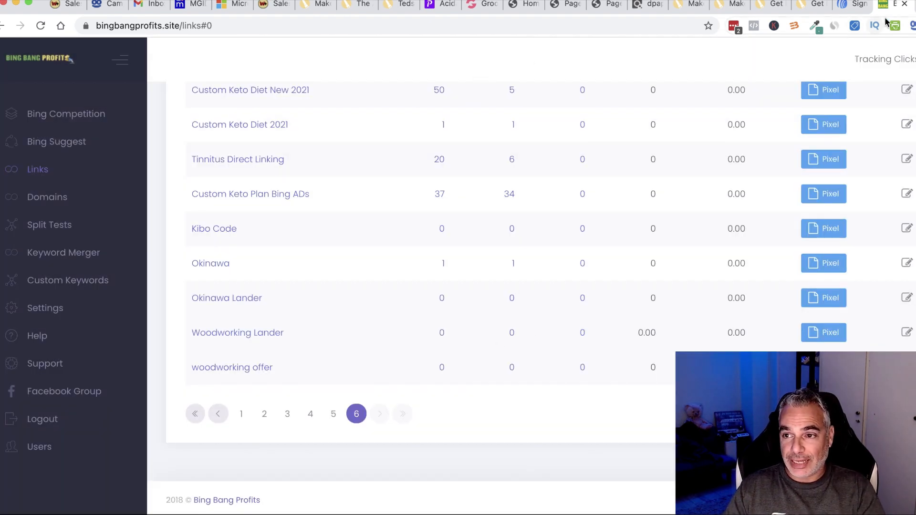
{"action": "left_click", "coordinate": [238, 6]}
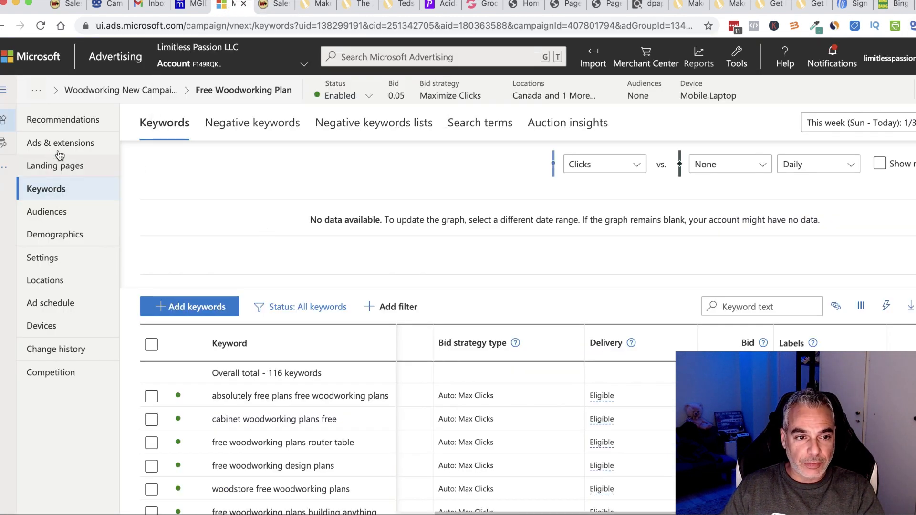
Check that the Free Woodworking Plan ad's tracking template uses the woodworkinglander link.
{"action": "left_click", "coordinate": [78, 145]}
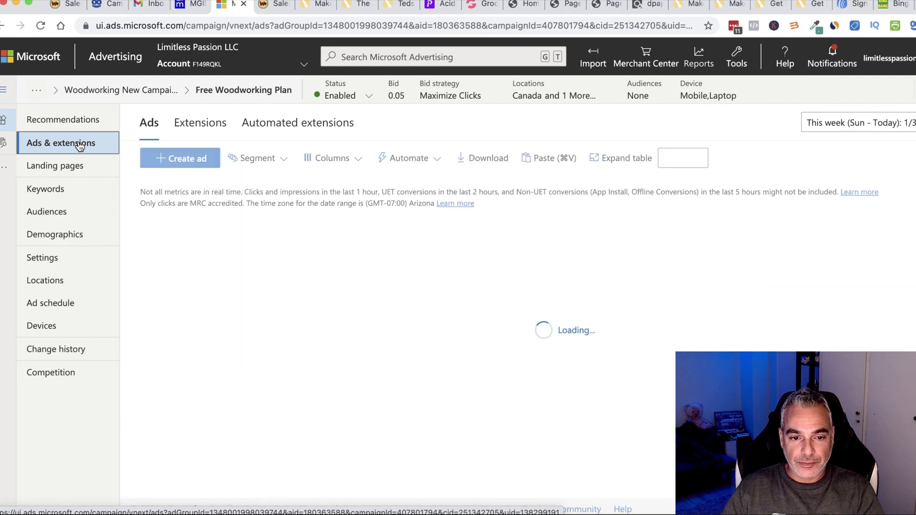
{"action": "left_click", "coordinate": [423, 349]}
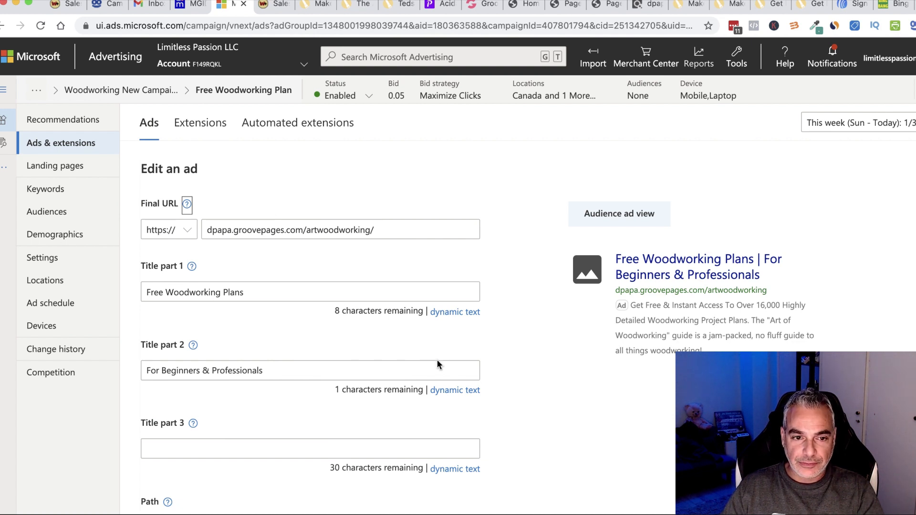
{"action": "scroll", "coordinate": [415, 347], "scroll_direction": "down", "scroll_amount": 6}
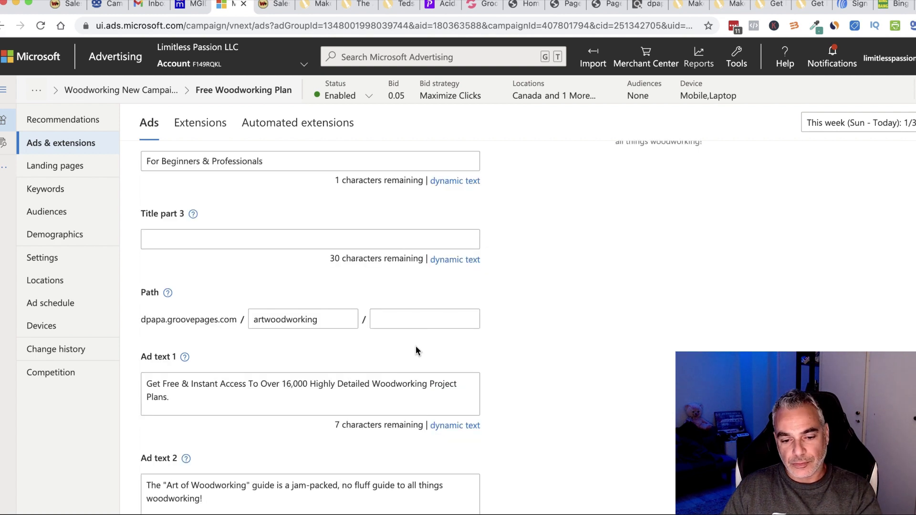
{"action": "scroll", "coordinate": [406, 356], "scroll_direction": "down", "scroll_amount": 5}
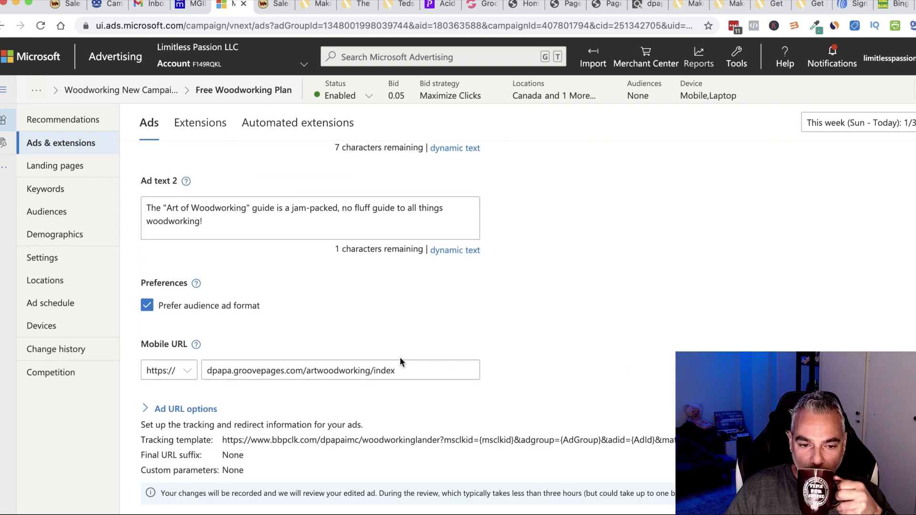
{"action": "left_click_drag", "start_coordinate": [222, 373], "coordinate": [716, 405]}
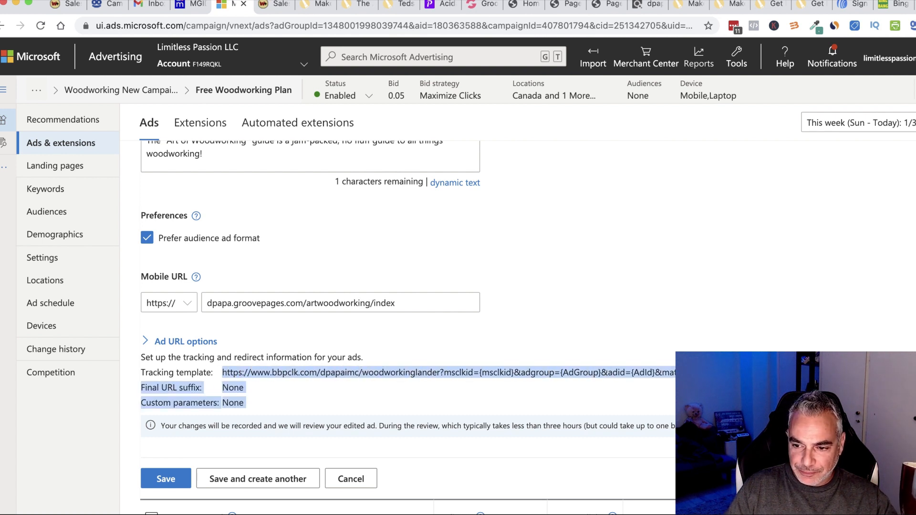
{"action": "left_click", "coordinate": [716, 405]}
{"action": "left_click_drag", "start_coordinate": [505, 383], "coordinate": [715, 405]}
{"action": "left_click", "coordinate": [222, 368]}
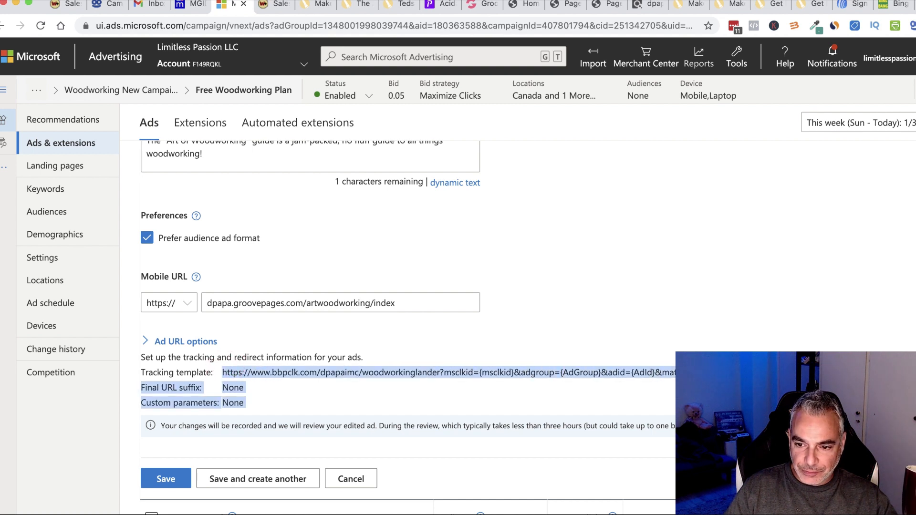
{"action": "left_click", "coordinate": [716, 406]}
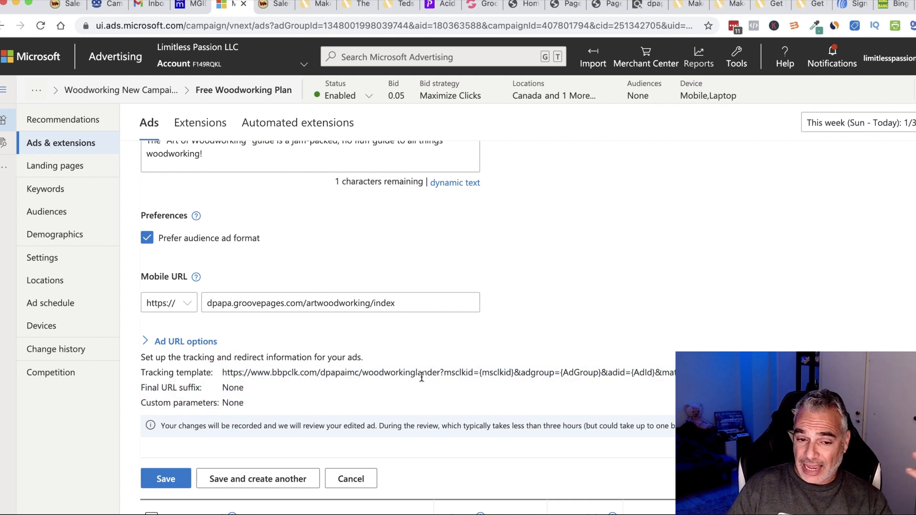
{"action": "left_click_drag", "start_coordinate": [228, 373], "coordinate": [231, 405]}
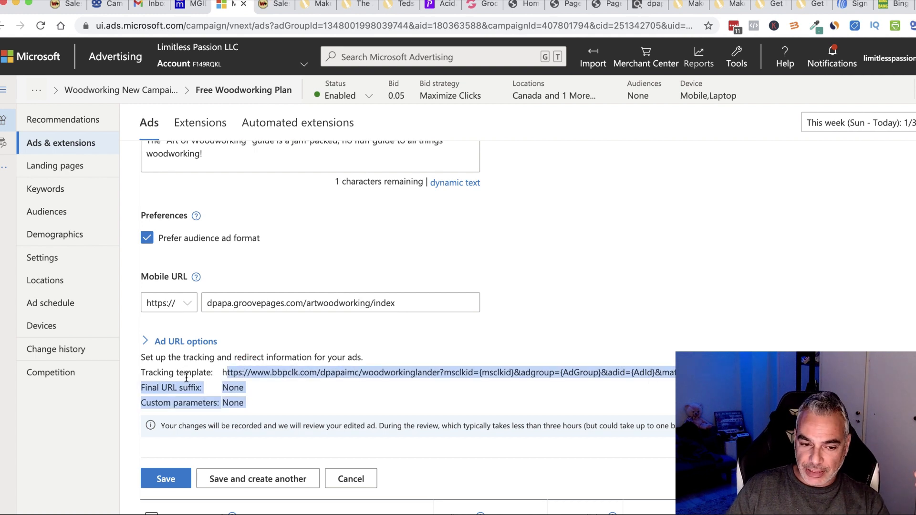
{"action": "scroll", "coordinate": [162, 476], "scroll_direction": "down", "scroll_amount": 2}
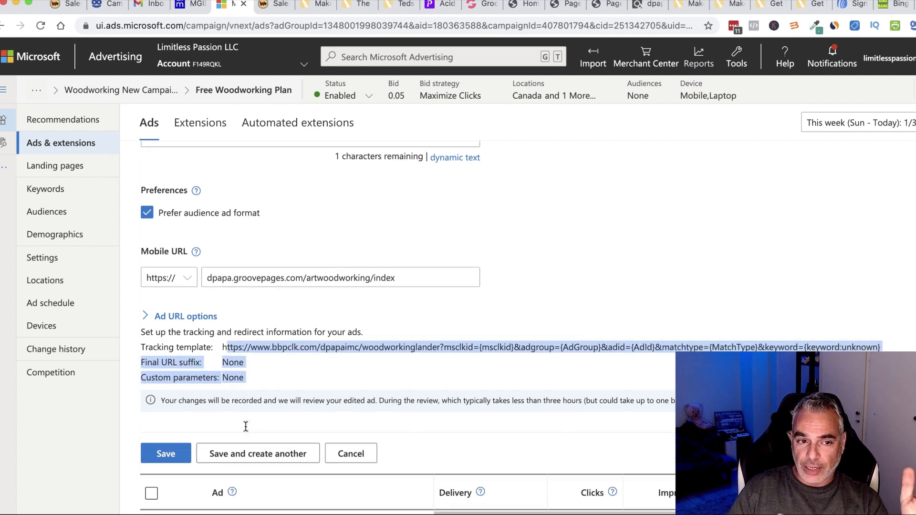
{"action": "left_click", "coordinate": [896, 8]}
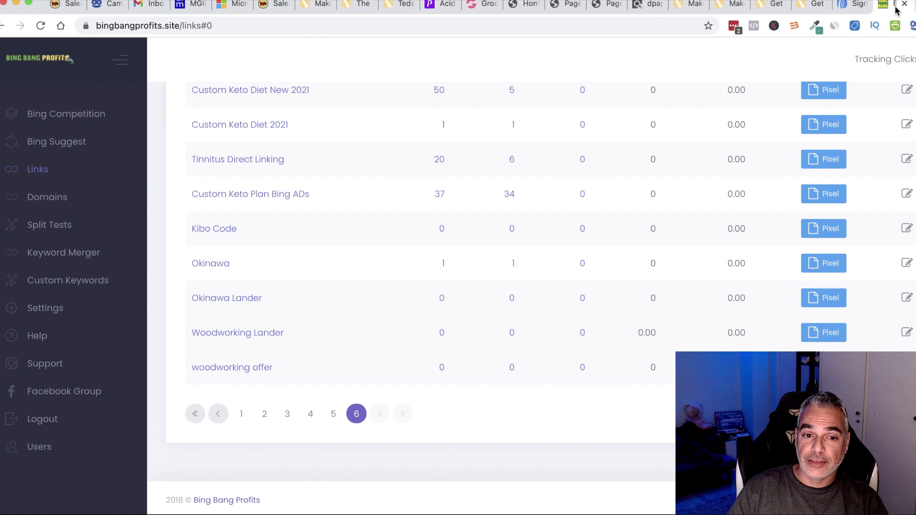
Set the woodworking offer tracking URL on the Woodworking ad group with an empty path.
{"action": "left_click", "coordinate": [906, 334]}
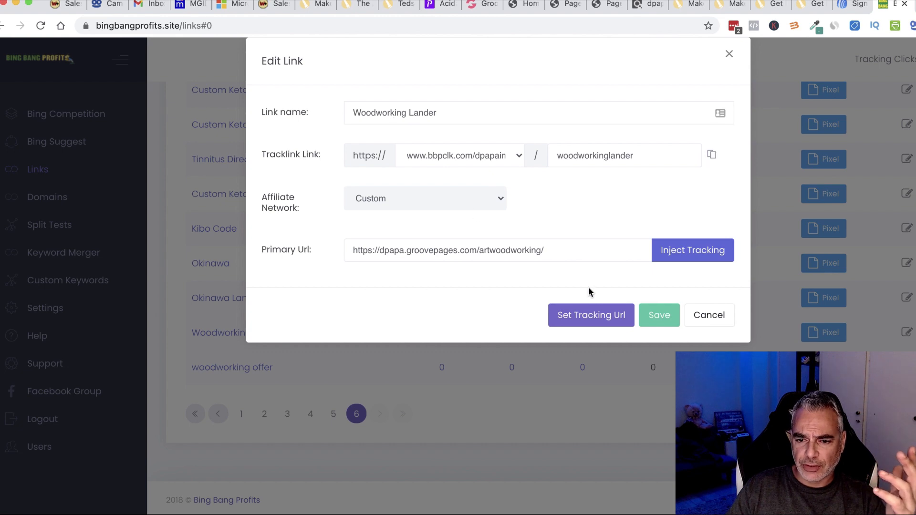
{"action": "left_click", "coordinate": [592, 315]}
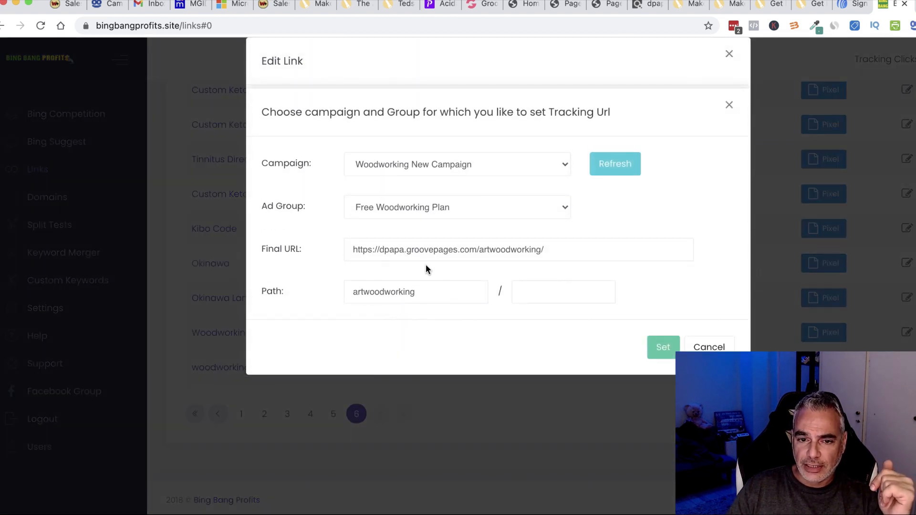
{"action": "left_click", "coordinate": [465, 210]}
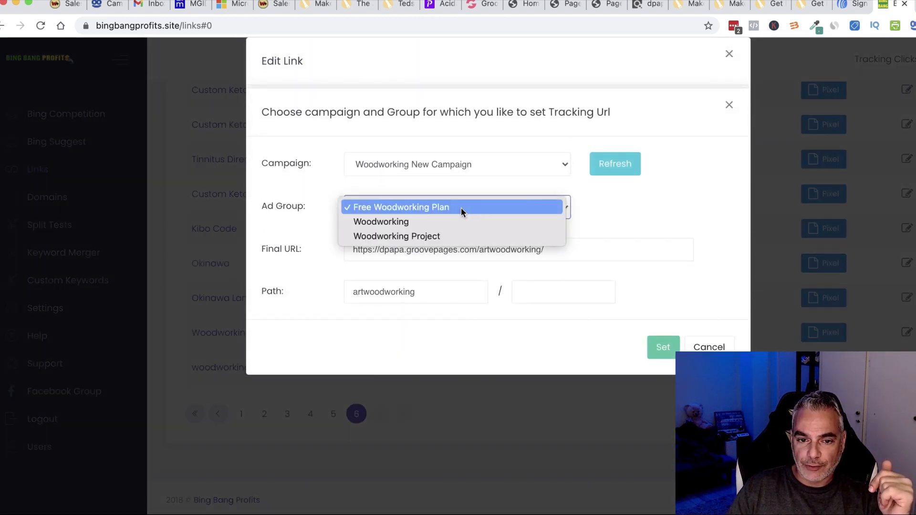
{"action": "left_click", "coordinate": [451, 221]}
{"action": "left_click_drag", "start_coordinate": [448, 300], "coordinate": [377, 288]}
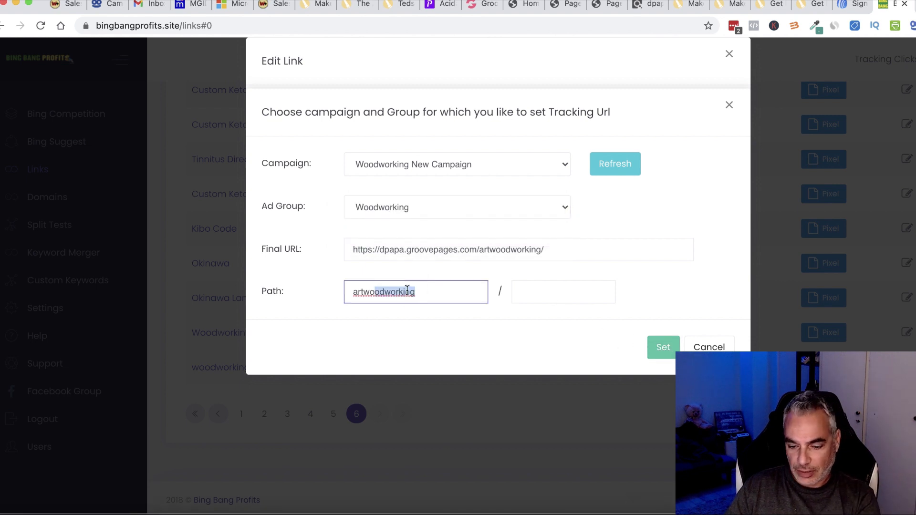
{"action": "key", "text": "BackSpace"}
{"action": "key", "text": "BackSpace"}
{"action": "key", "text": "BackSpace"}
{"action": "key", "text": "BackSpace"}
{"action": "key", "text": "BackSpace"}
{"action": "key", "text": "BackSpace"}
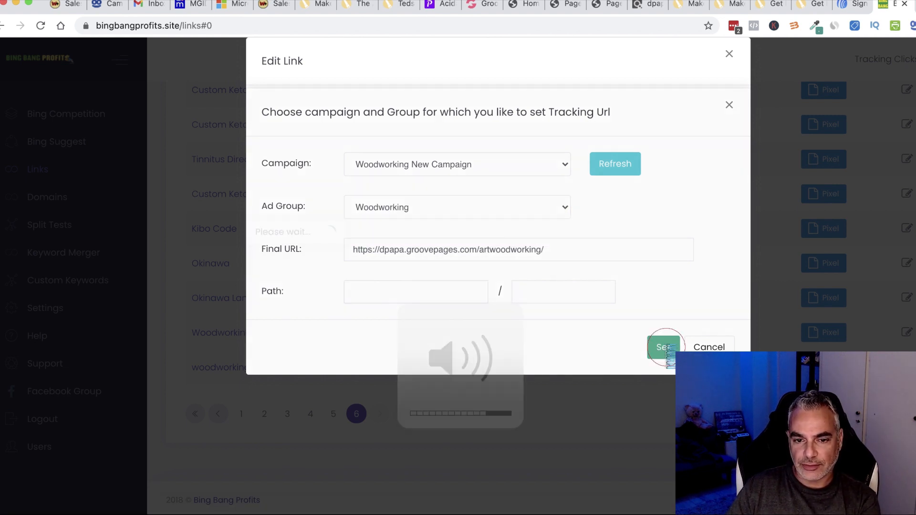
{"action": "left_click", "coordinate": [666, 349]}
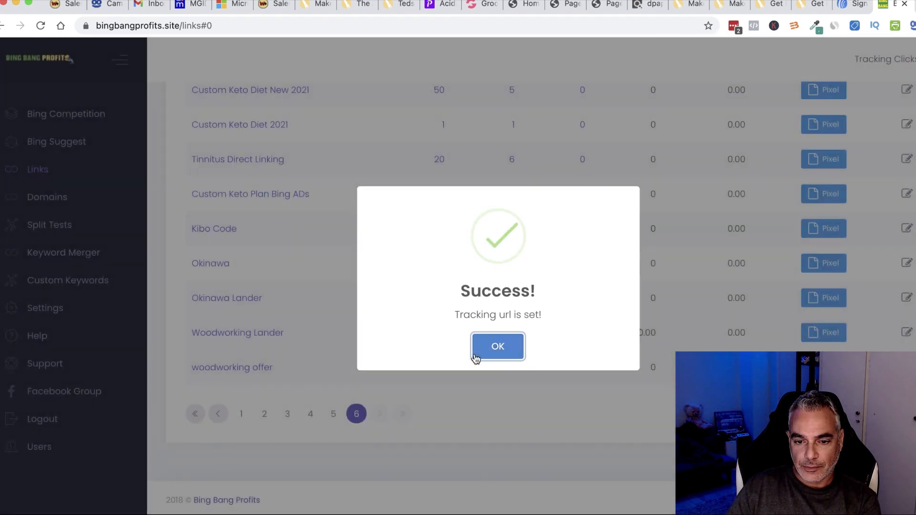
{"action": "left_click", "coordinate": [479, 351]}
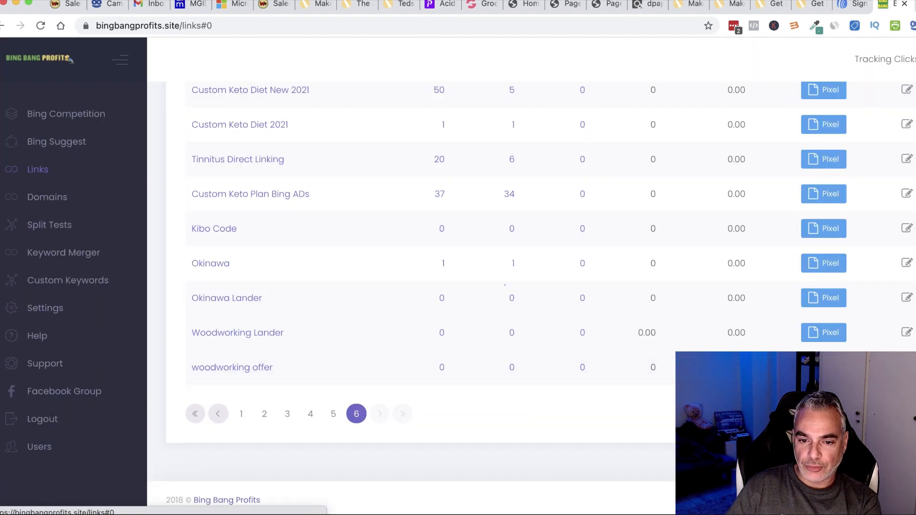
Set the Woodworking Lander tracking URL on the Woodworking Project ad group.
{"action": "left_click", "coordinate": [907, 367]}
{"action": "left_click", "coordinate": [879, 339]}
{"action": "left_click", "coordinate": [906, 332]}
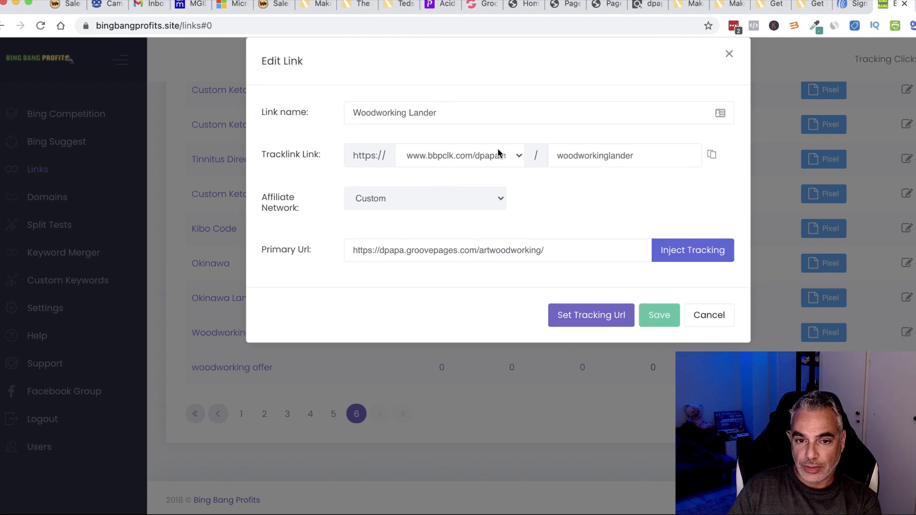
{"action": "left_click", "coordinate": [589, 316]}
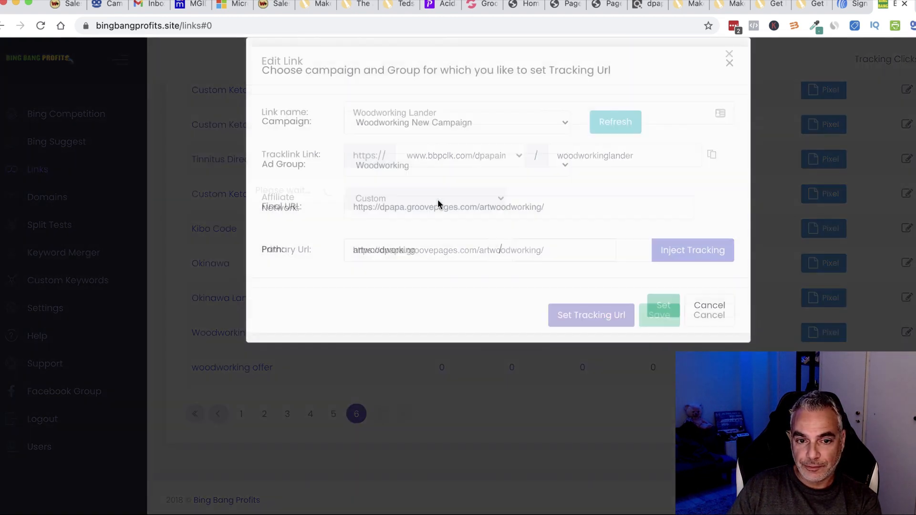
{"action": "left_click", "coordinate": [421, 215]}
{"action": "left_click", "coordinate": [432, 221]}
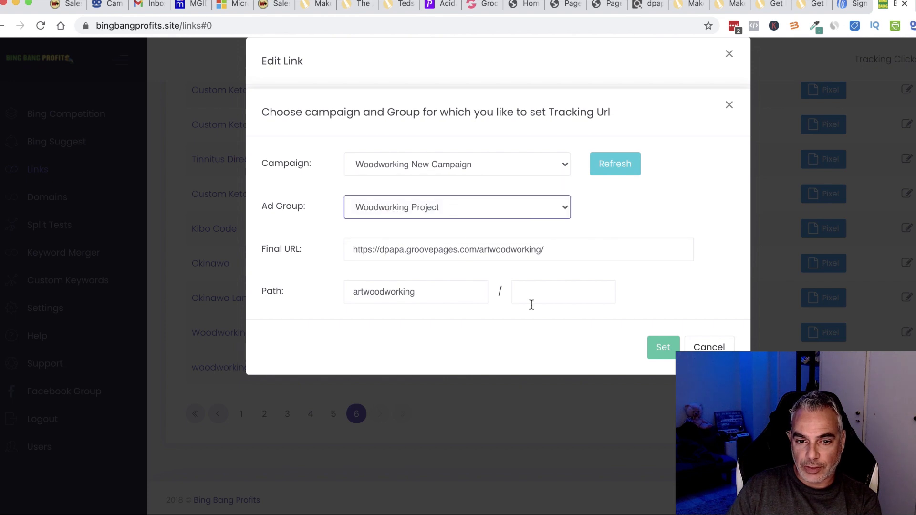
{"action": "left_click", "coordinate": [665, 351]}
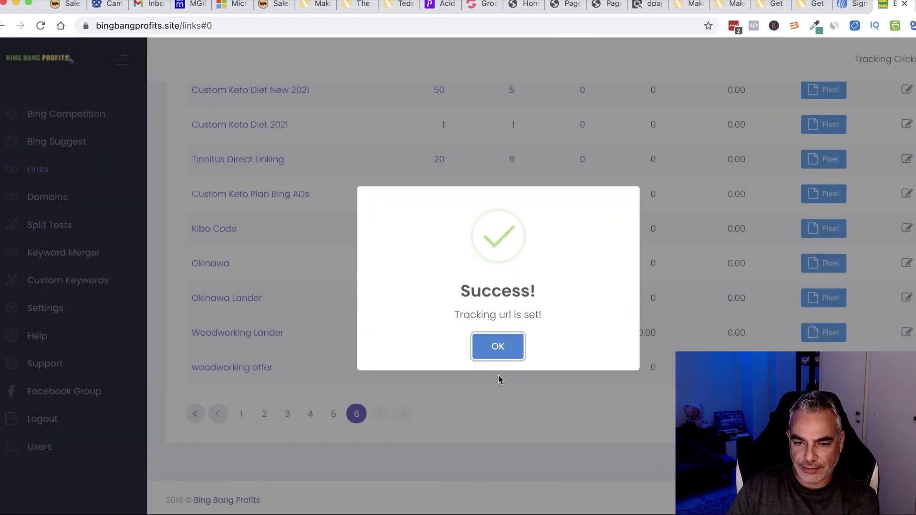
{"action": "left_click", "coordinate": [502, 347]}
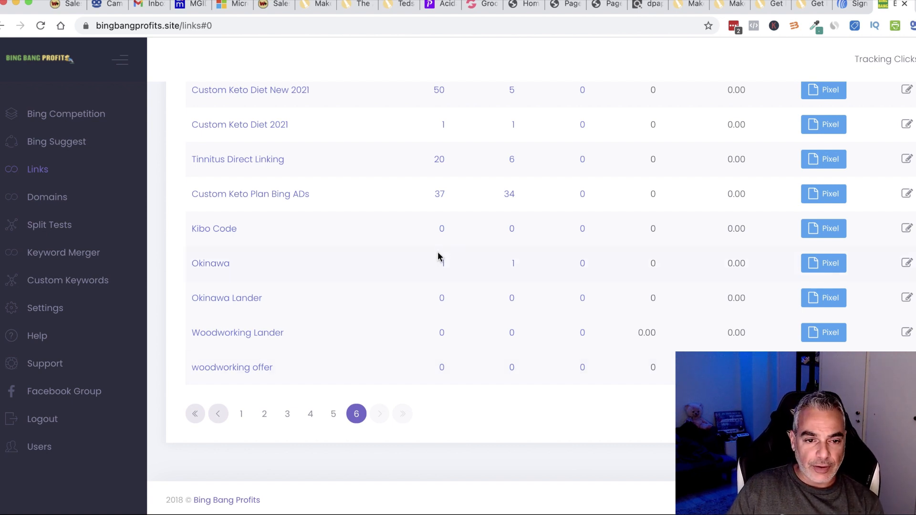
{"action": "scroll", "coordinate": [438, 256], "scroll_direction": "up", "scroll_amount": 2}
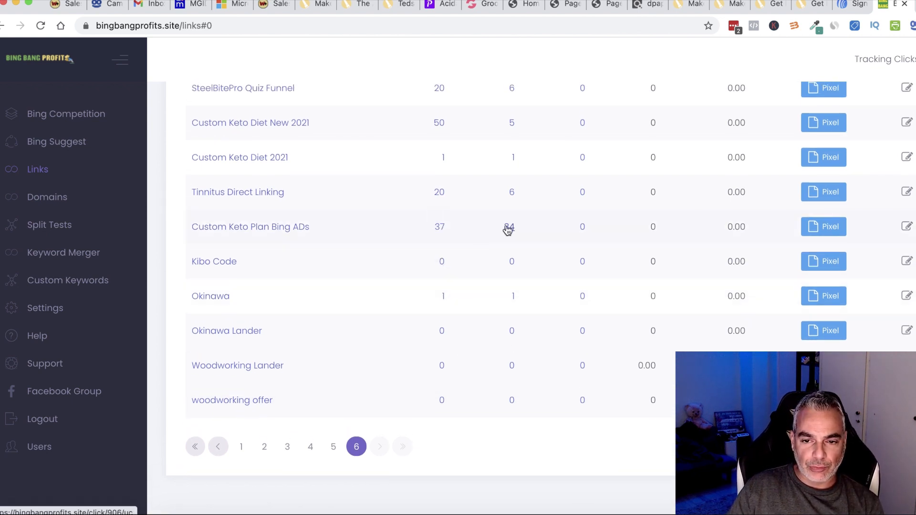
Review the Keyword column of the Custom Keto Plan Bing ADs click list (34 unique clicks).
{"action": "left_click", "coordinate": [508, 228]}
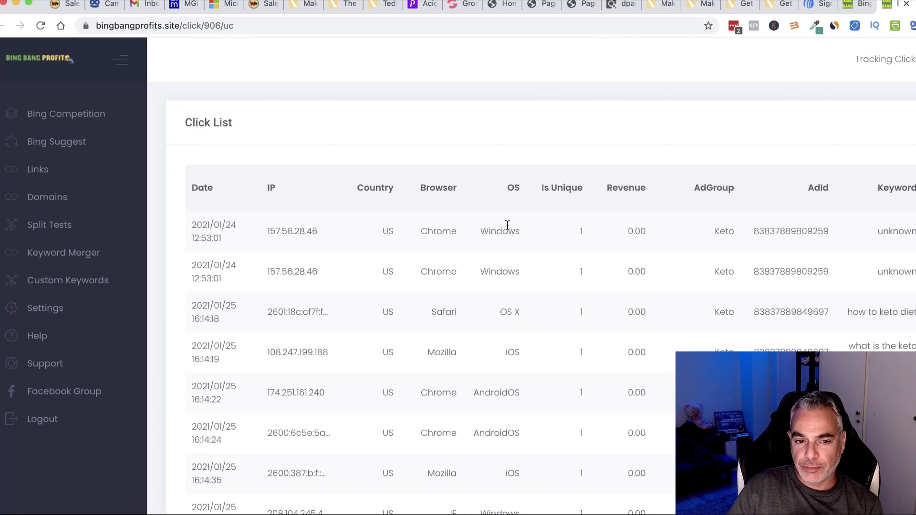
{"action": "scroll", "coordinate": [855, 233], "scroll_direction": "right", "scroll_amount": 1}
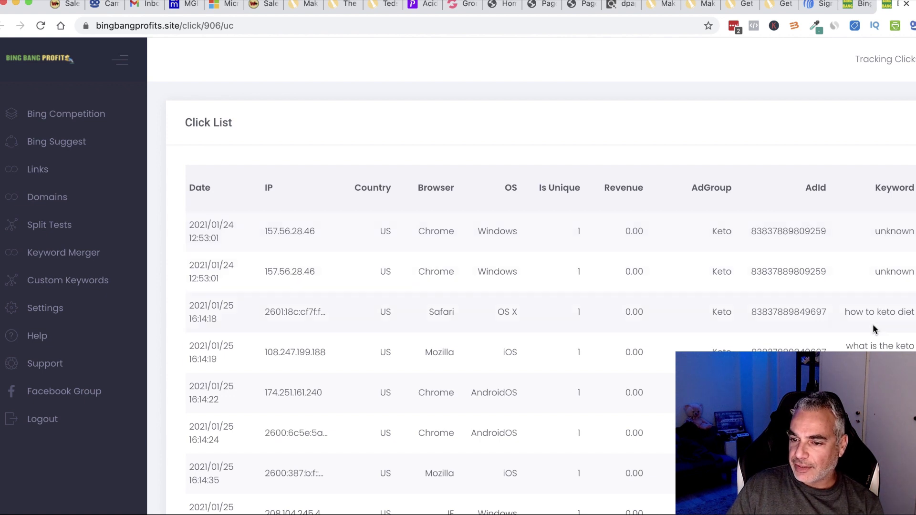
{"action": "left_click_drag", "start_coordinate": [850, 311], "coordinate": [910, 323]}
{"action": "scroll", "coordinate": [897, 329], "scroll_direction": "down", "scroll_amount": 5}
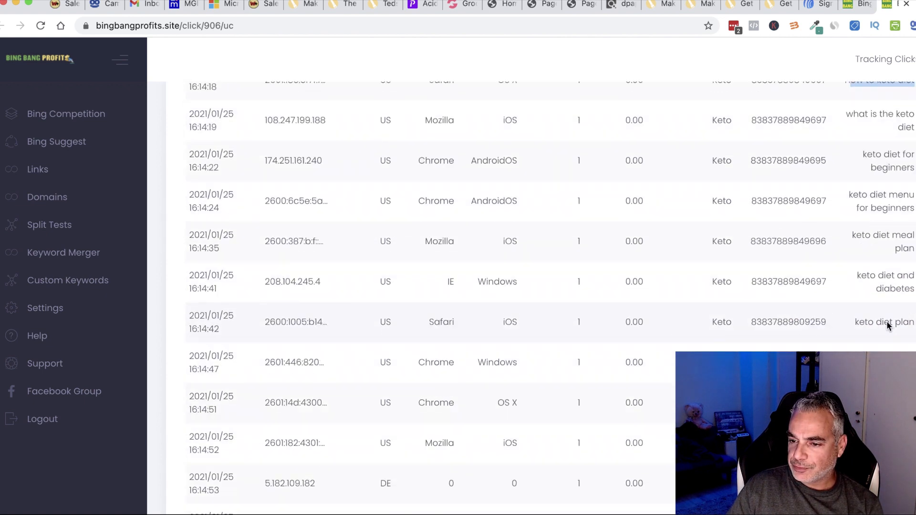
{"action": "left_click_drag", "start_coordinate": [849, 231], "coordinate": [910, 237]}
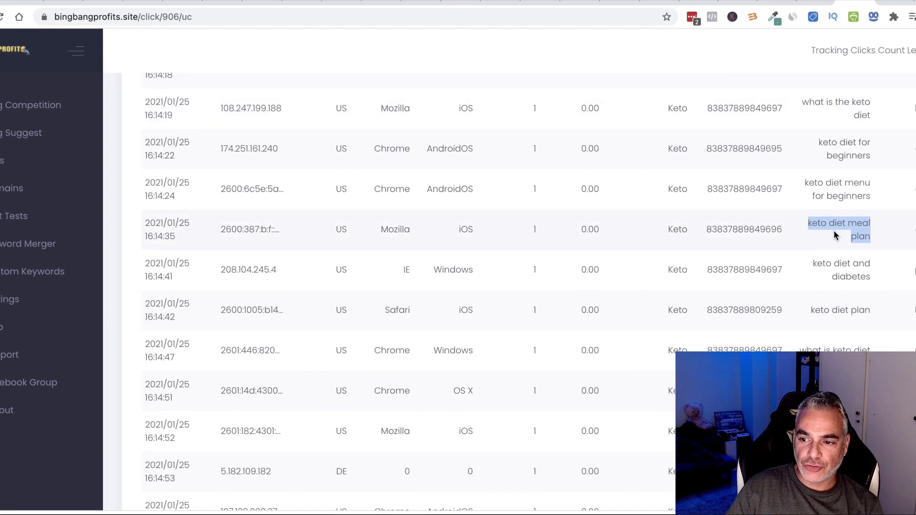
{"action": "left_click", "coordinate": [909, 232]}
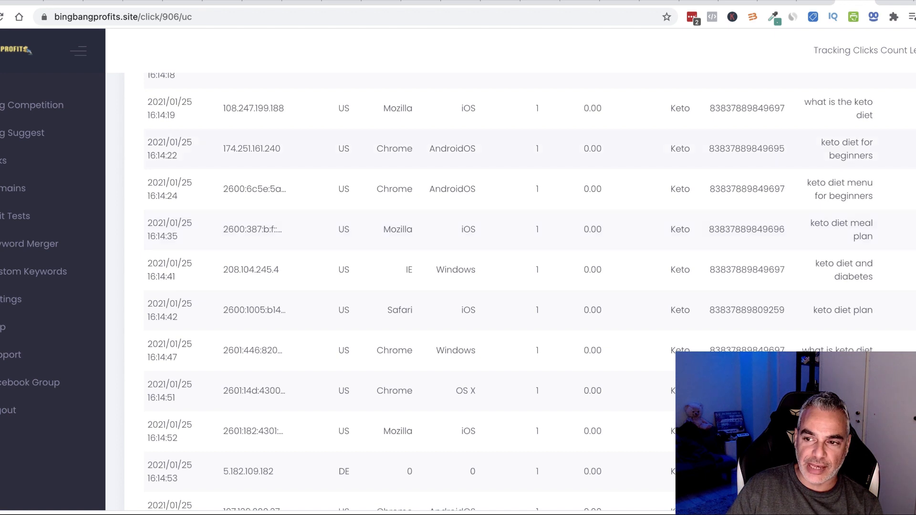
{"action": "scroll", "coordinate": [823, 297], "scroll_direction": "up", "scroll_amount": 5}
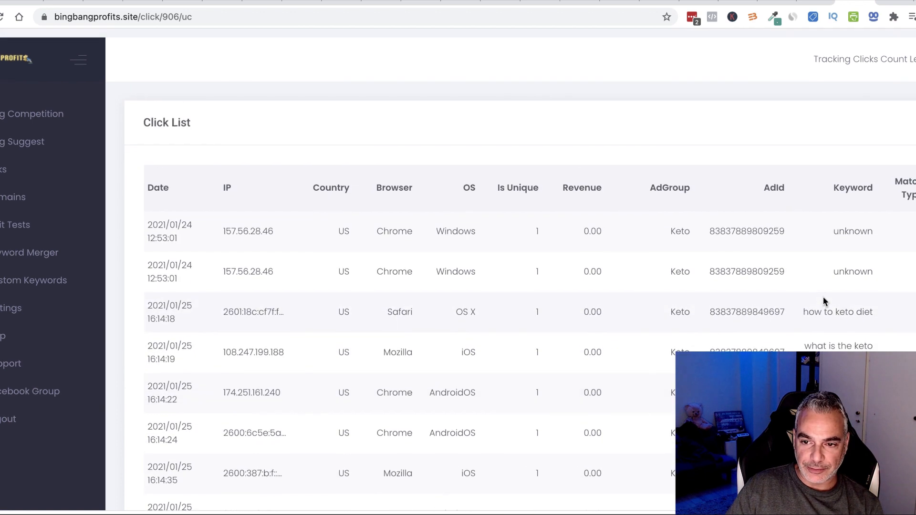
{"action": "scroll", "coordinate": [823, 298], "scroll_direction": "down", "scroll_amount": 1}
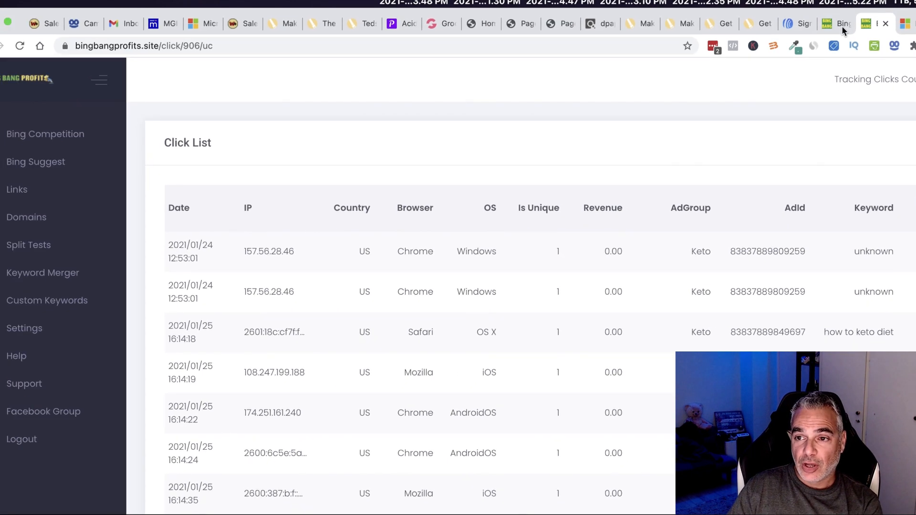
{"action": "left_click", "coordinate": [837, 27]}
Show page 5 of the links list, then move to the ClickBank marketplace results.
{"action": "scroll", "coordinate": [653, 135], "scroll_direction": "up", "scroll_amount": 8}
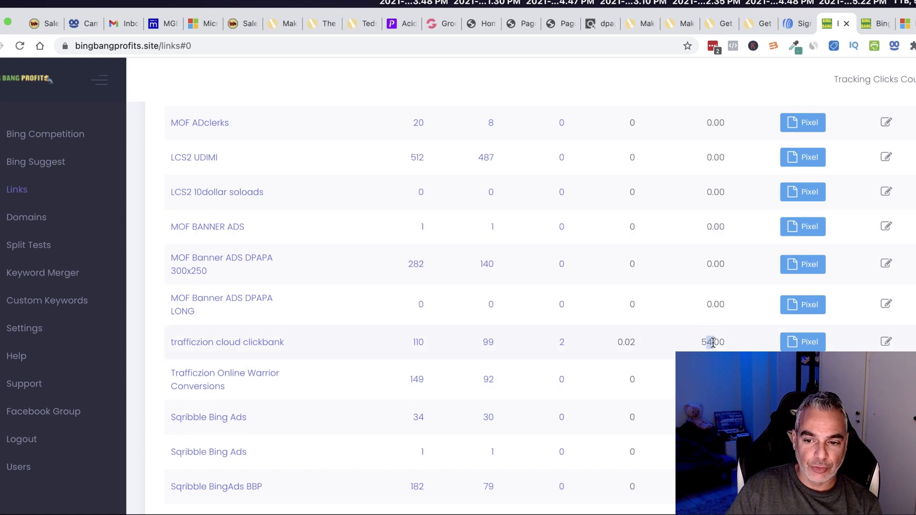
{"action": "scroll", "coordinate": [590, 350], "scroll_direction": "up", "scroll_amount": 2}
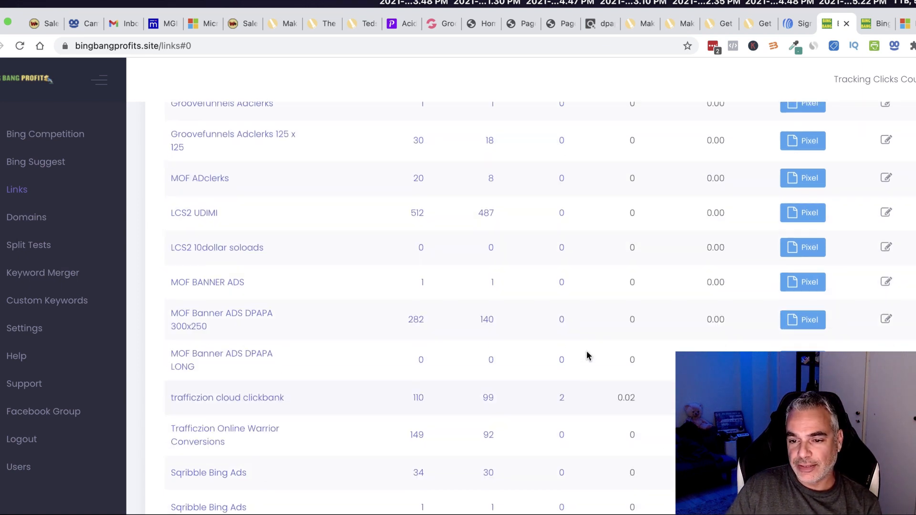
{"action": "scroll", "coordinate": [590, 286], "scroll_direction": "up", "scroll_amount": 4}
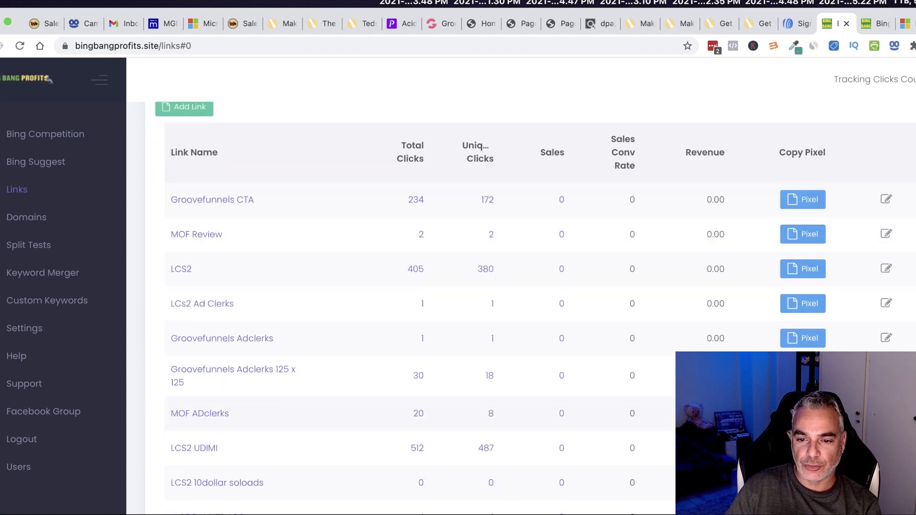
{"action": "scroll", "coordinate": [591, 286], "scroll_direction": "down", "scroll_amount": 12}
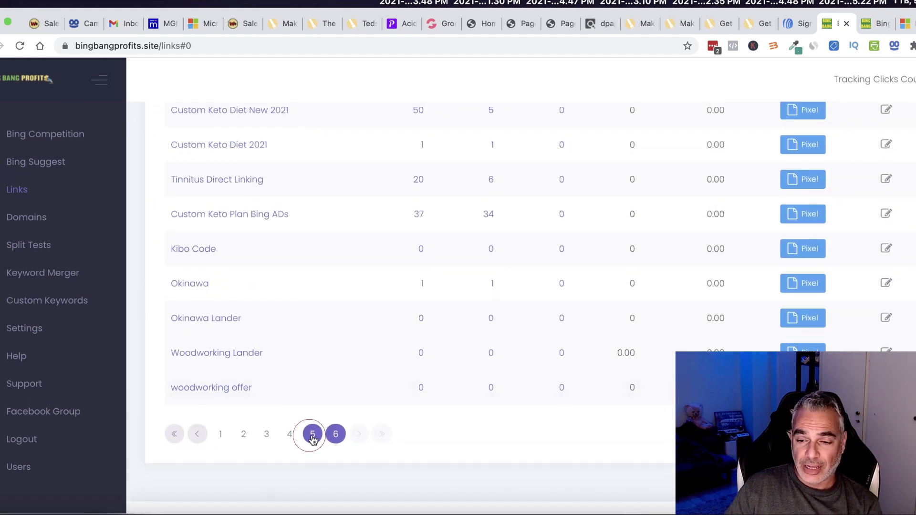
{"action": "left_click", "coordinate": [312, 432]}
{"action": "scroll", "coordinate": [667, 328], "scroll_direction": "down", "scroll_amount": 3}
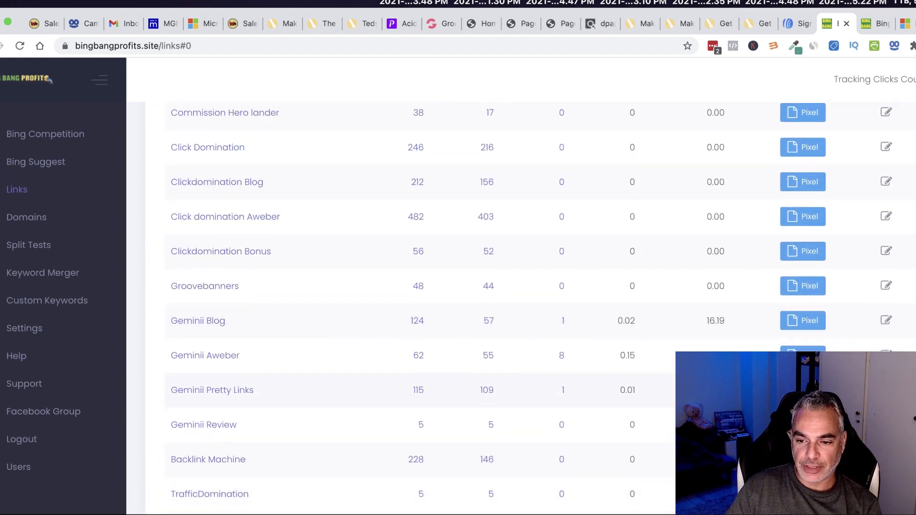
{"action": "scroll", "coordinate": [448, 267], "scroll_direction": "up", "scroll_amount": 2}
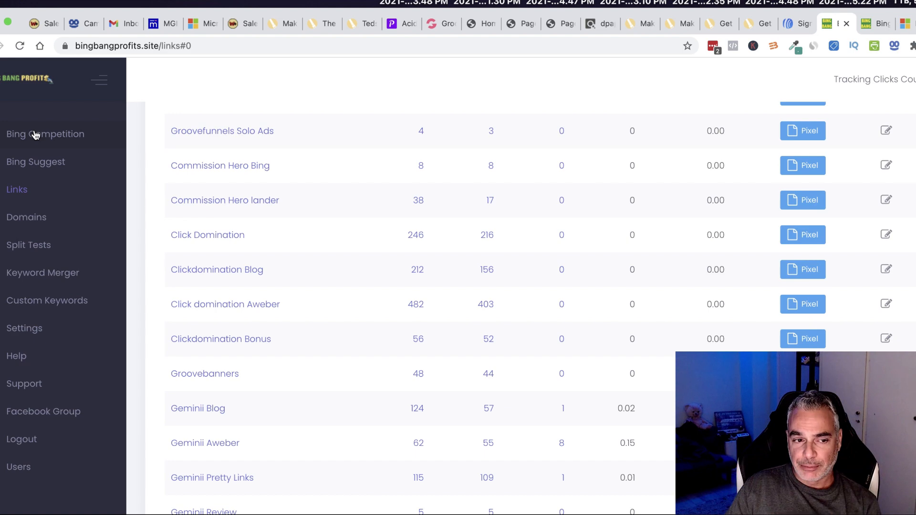
{"action": "scroll", "coordinate": [423, 229], "scroll_direction": "up", "scroll_amount": 10}
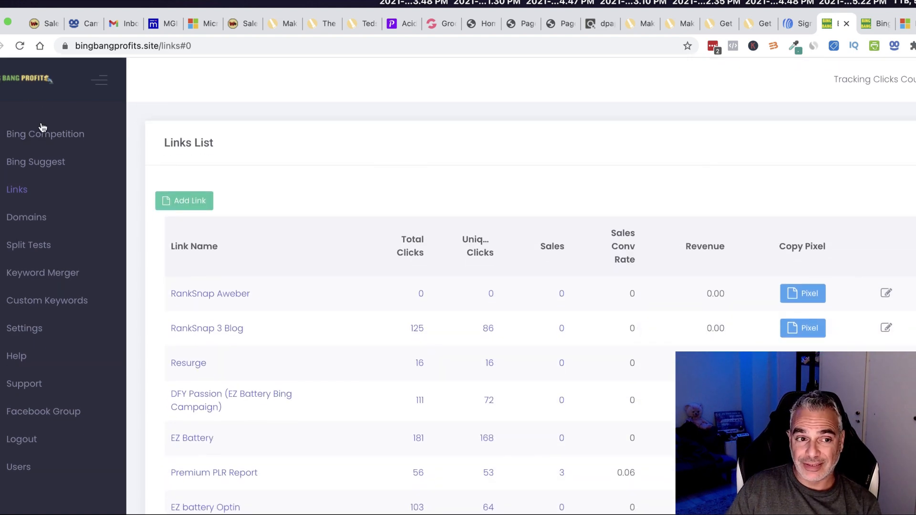
{"action": "left_click", "coordinate": [591, 23]}
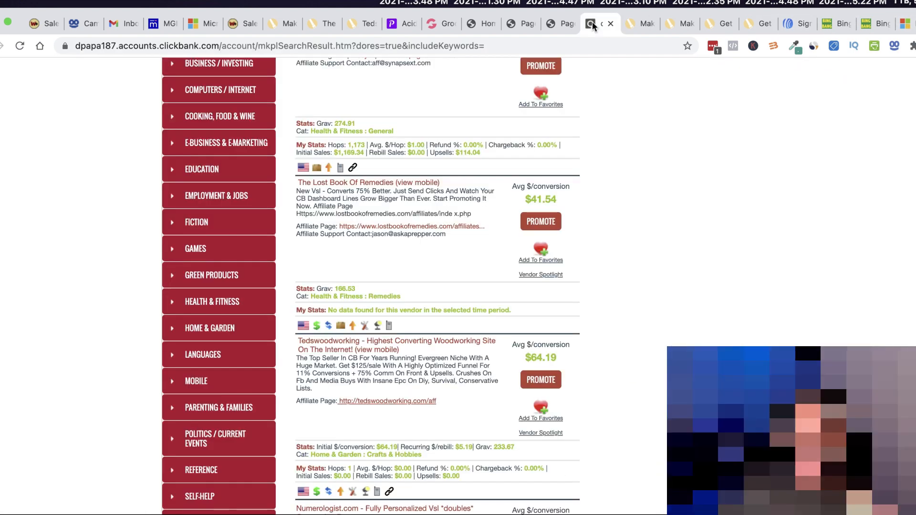
Open the Tedswoodworking affiliate page and browse it to reach the Affiliate Resources.
{"action": "scroll", "coordinate": [400, 399], "scroll_direction": "down", "scroll_amount": 2}
{"action": "left_click", "coordinate": [385, 347]}
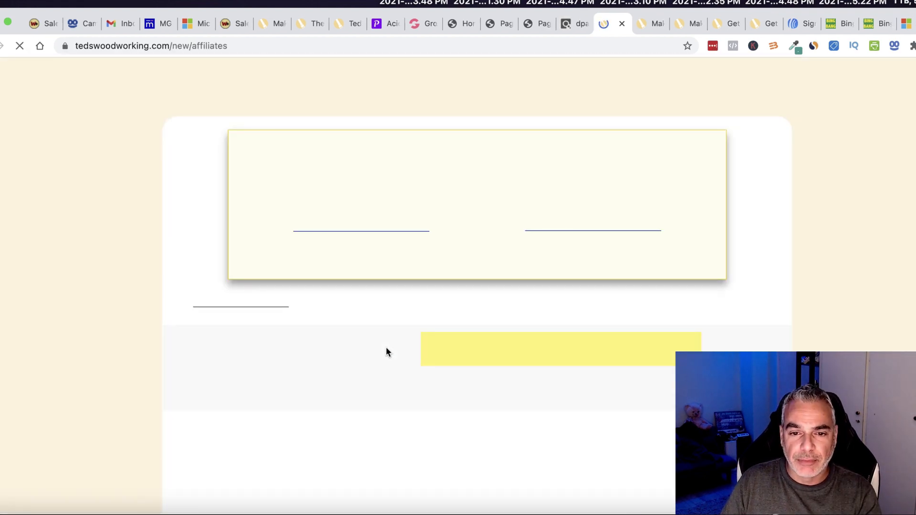
{"action": "scroll", "coordinate": [387, 347], "scroll_direction": "down", "scroll_amount": 20}
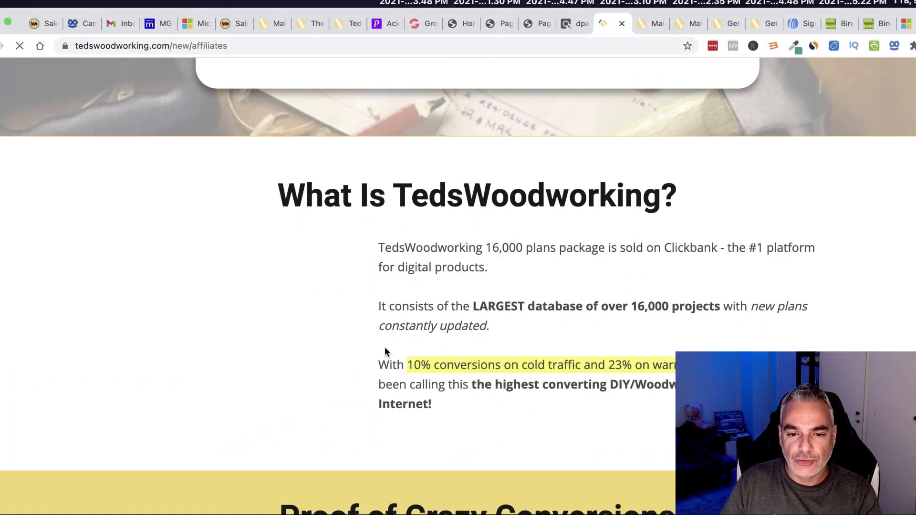
{"action": "scroll", "coordinate": [384, 352], "scroll_direction": "down", "scroll_amount": 20}
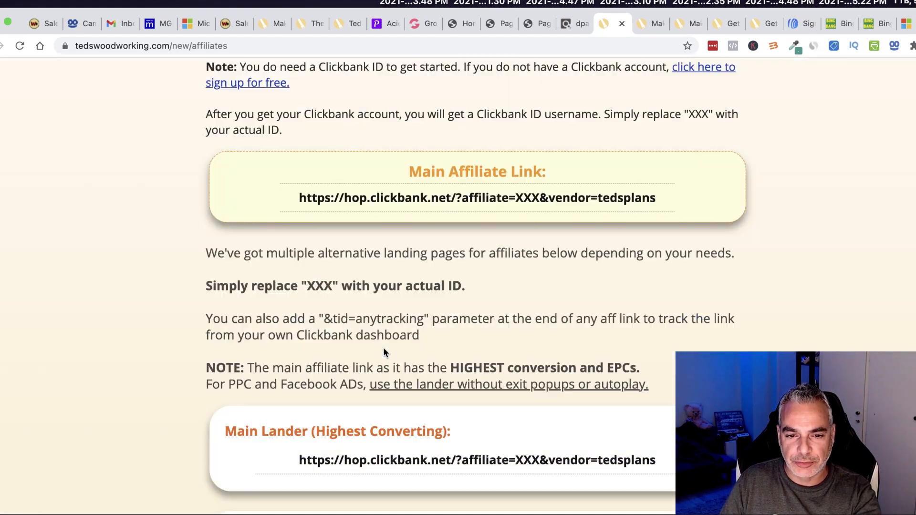
{"action": "scroll", "coordinate": [383, 350], "scroll_direction": "down", "scroll_amount": 10}
{"action": "scroll", "coordinate": [384, 350], "scroll_direction": "up", "scroll_amount": 4}
{"action": "scroll", "coordinate": [384, 352], "scroll_direction": "up", "scroll_amount": 20}
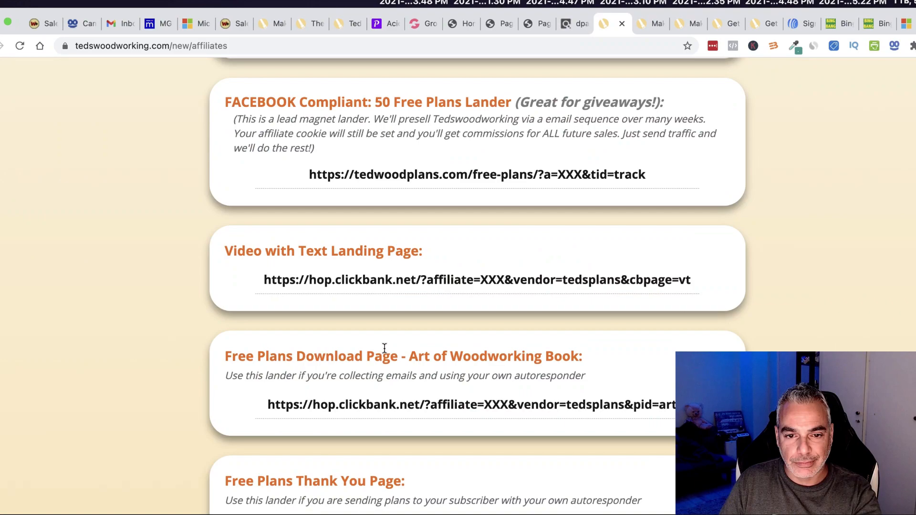
{"action": "scroll", "coordinate": [384, 352], "scroll_direction": "up", "scroll_amount": 6}
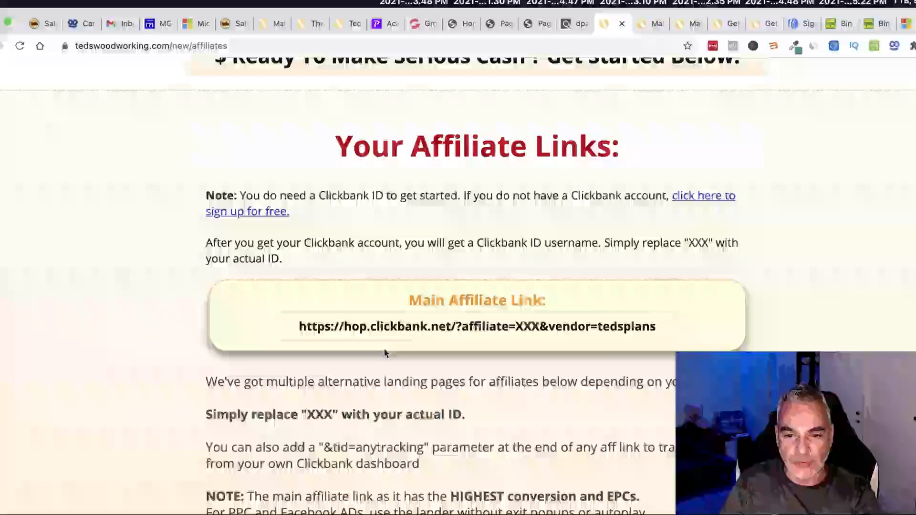
{"action": "scroll", "coordinate": [384, 349], "scroll_direction": "up", "scroll_amount": 20}
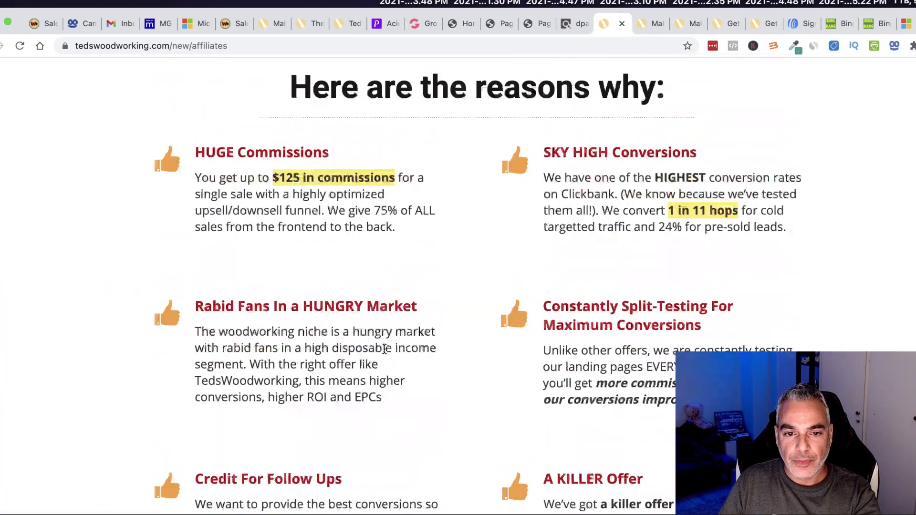
{"action": "scroll", "coordinate": [386, 354], "scroll_direction": "up", "scroll_amount": 20}
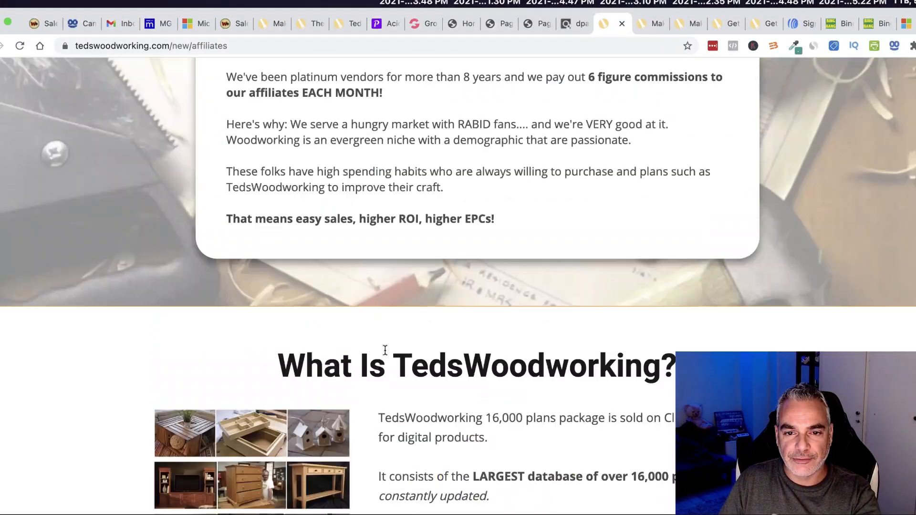
{"action": "scroll", "coordinate": [386, 356], "scroll_direction": "up", "scroll_amount": 8}
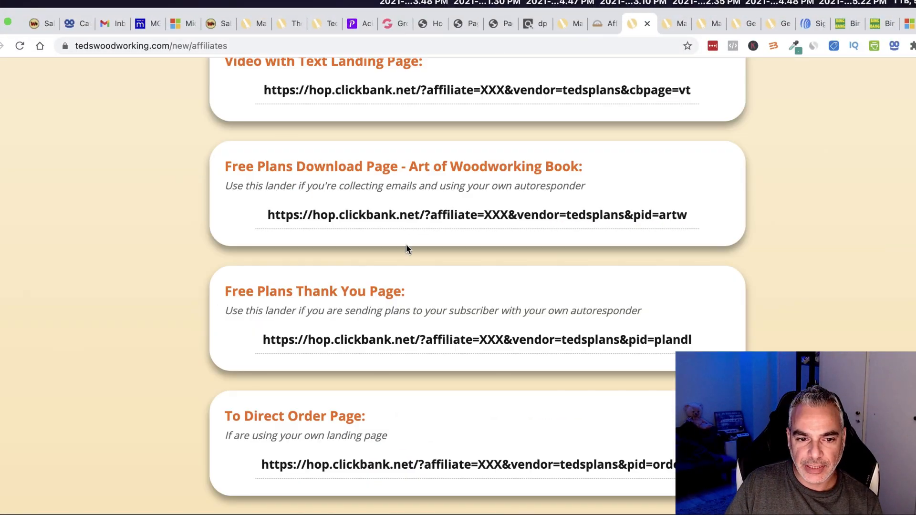
{"action": "scroll", "coordinate": [288, 225], "scroll_direction": "down", "scroll_amount": 2}
{"action": "scroll", "coordinate": [288, 225], "scroll_direction": "down", "scroll_amount": 15}
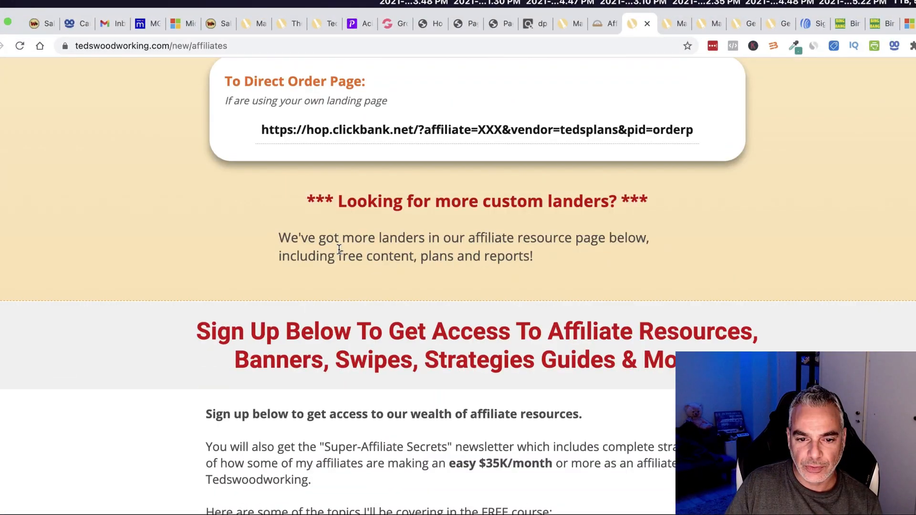
{"action": "scroll", "coordinate": [339, 253], "scroll_direction": "down", "scroll_amount": 6}
{"action": "scroll", "coordinate": [339, 253], "scroll_direction": "up", "scroll_amount": 5}
{"action": "scroll", "coordinate": [338, 253], "scroll_direction": "down", "scroll_amount": 5}
{"action": "scroll", "coordinate": [504, 377], "scroll_direction": "up", "scroll_amount": 1}
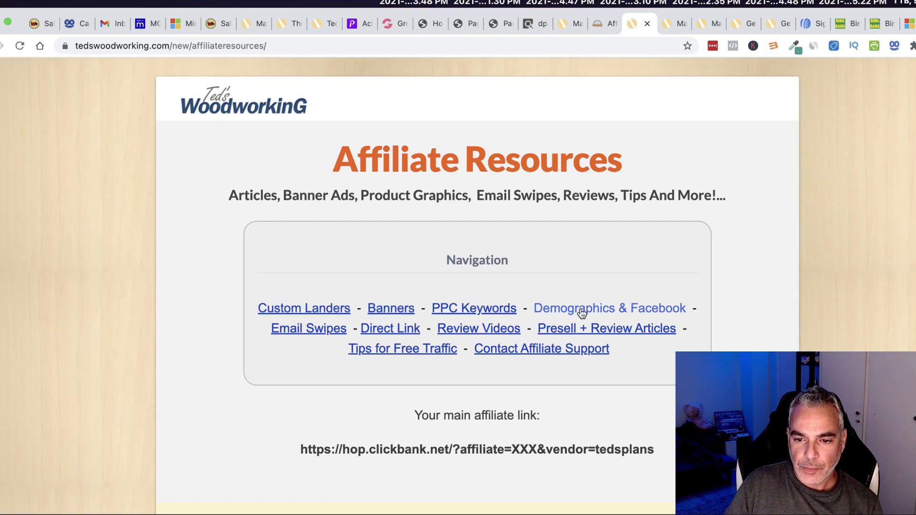
Jump to Email Swipes and expand Email Template #1.
{"action": "left_click", "coordinate": [314, 333]}
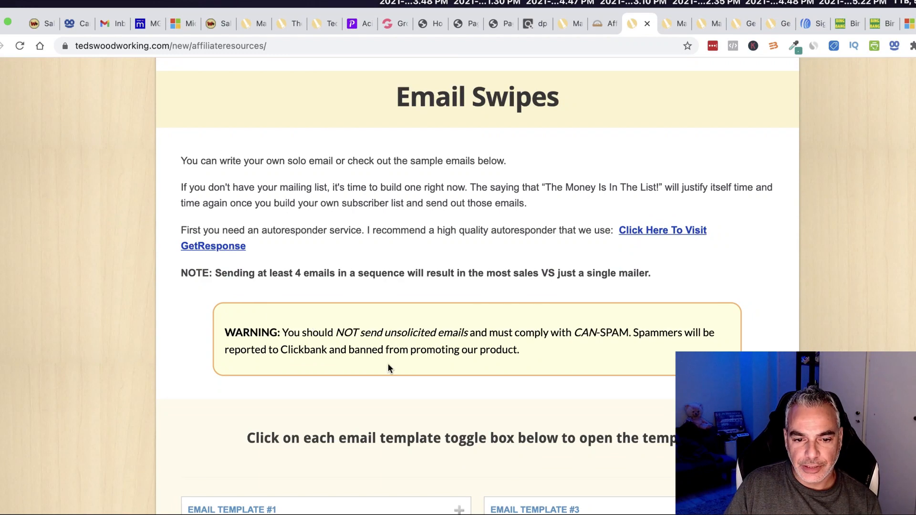
{"action": "scroll", "coordinate": [388, 365], "scroll_direction": "down", "scroll_amount": 7}
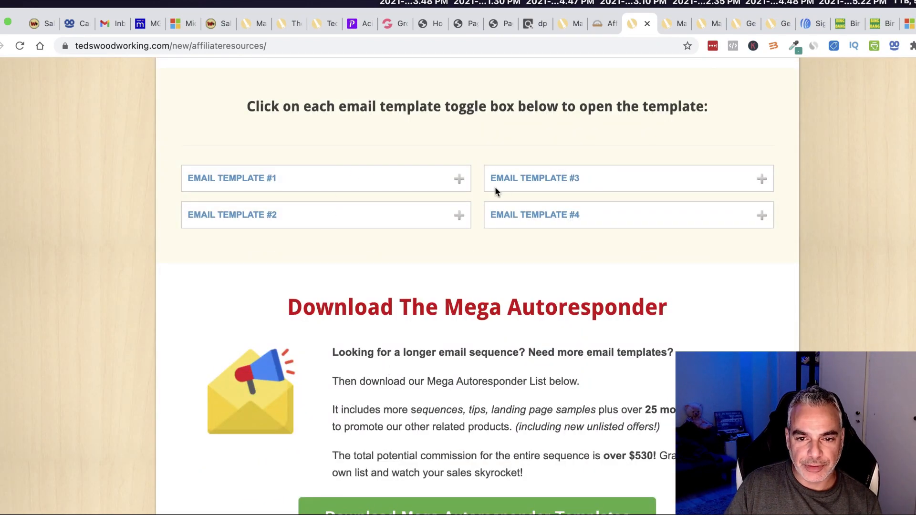
{"action": "left_click", "coordinate": [460, 180]}
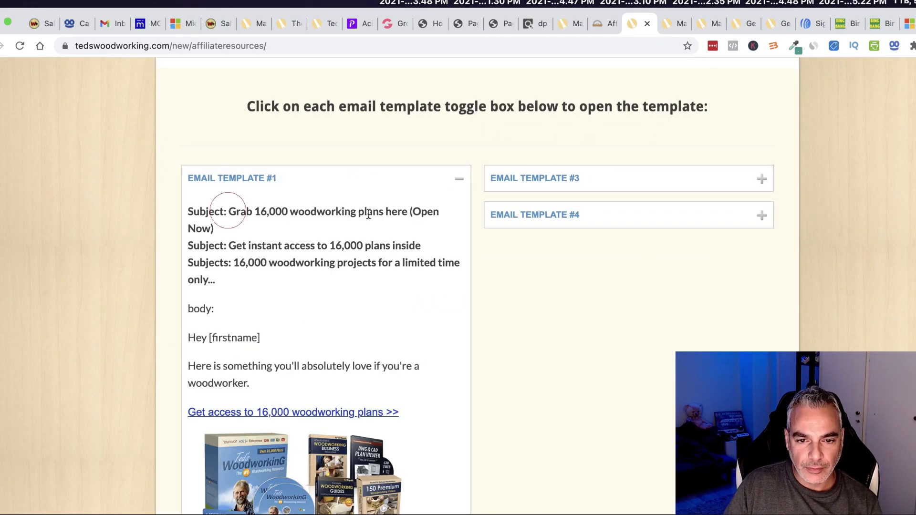
{"action": "left_click_drag", "start_coordinate": [230, 210], "coordinate": [422, 228]}
{"action": "right_click", "coordinate": [351, 205]}
{"action": "left_click", "coordinate": [306, 212]}
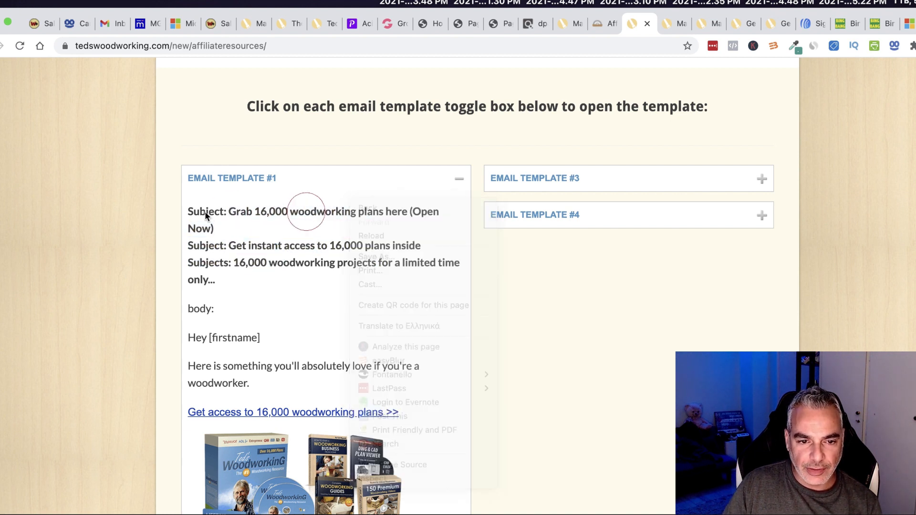
Select Email Template #1's subject lines and body text to copy into AWeber.
{"action": "left_click_drag", "start_coordinate": [230, 210], "coordinate": [282, 247]}
{"action": "left_click_drag", "start_coordinate": [308, 294], "coordinate": [433, 504]}
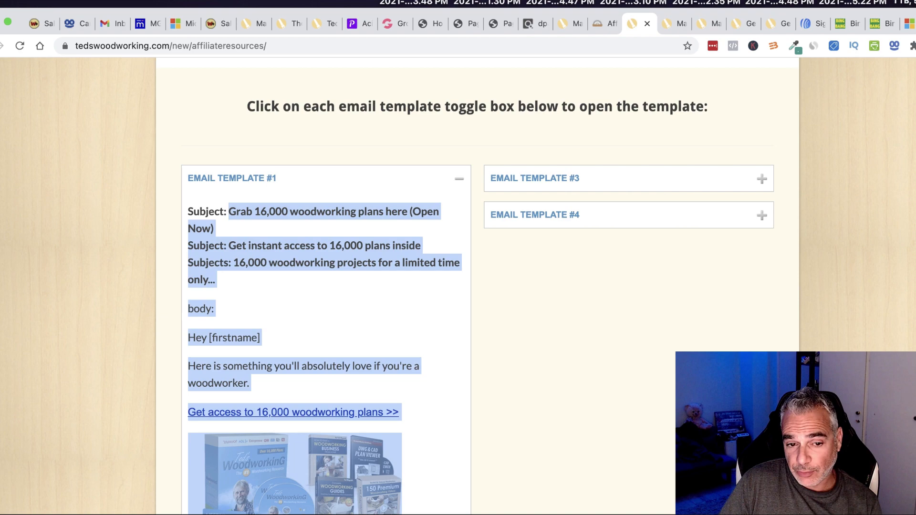
{"action": "scroll", "coordinate": [417, 432], "scroll_direction": "down", "scroll_amount": 15}
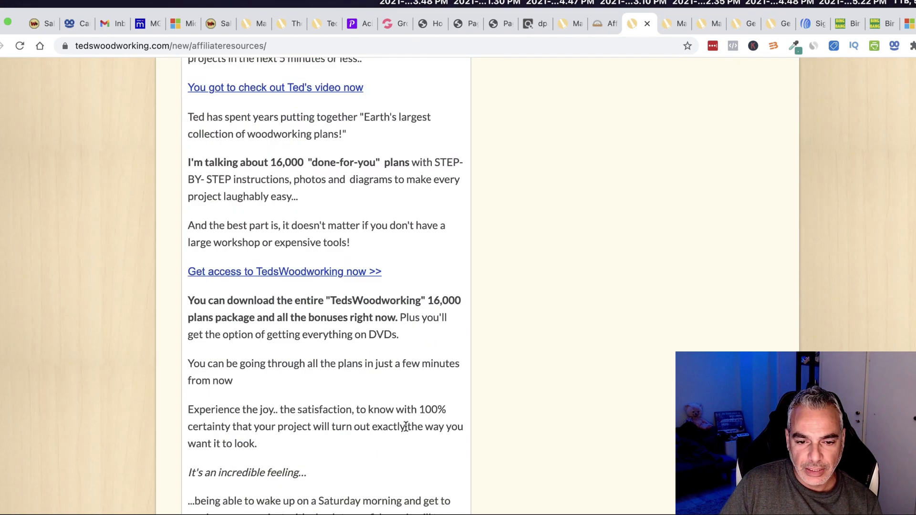
{"action": "scroll", "coordinate": [397, 417], "scroll_direction": "down", "scroll_amount": 8}
{"action": "left_click_drag", "start_coordinate": [266, 242], "coordinate": [242, 386]}
{"action": "scroll", "coordinate": [331, 463], "scroll_direction": "down", "scroll_amount": 15}
{"action": "scroll", "coordinate": [330, 459], "scroll_direction": "down", "scroll_amount": 10}
{"action": "scroll", "coordinate": [331, 454], "scroll_direction": "down", "scroll_amount": 2}
{"action": "scroll", "coordinate": [190, 402], "scroll_direction": "up", "scroll_amount": 1}
{"action": "left_click", "coordinate": [813, 23]}
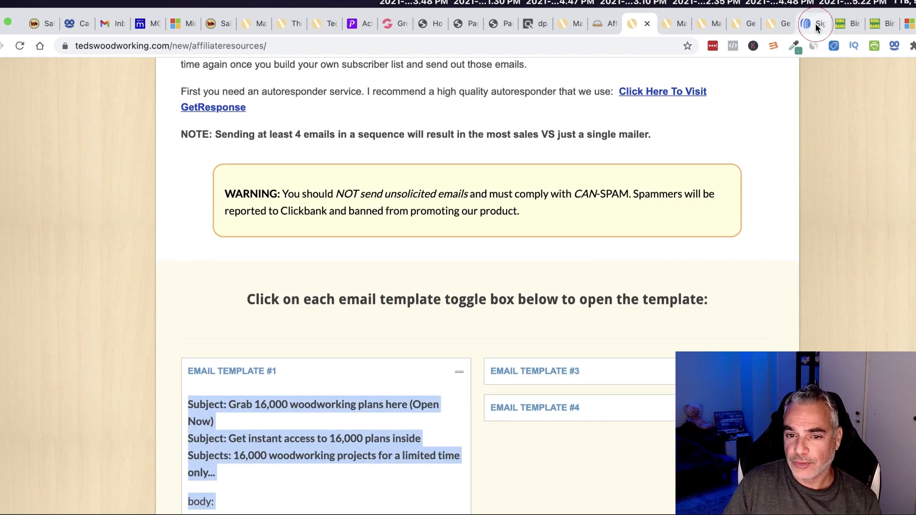
Start a new Woodworking Plans follow-up message with the Drag & Drop Email Builder.
{"action": "scroll", "coordinate": [264, 238], "scroll_direction": "up", "scroll_amount": 3}
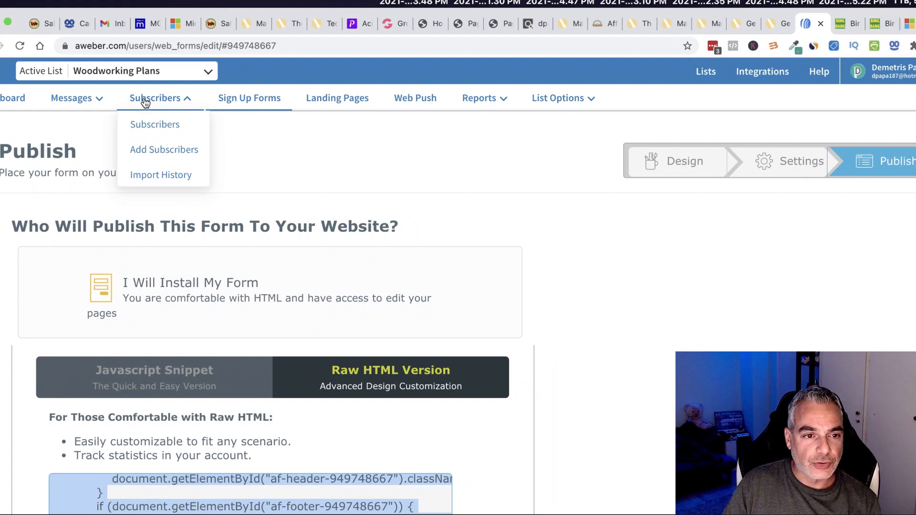
{"action": "mouse_move", "coordinate": [84, 105]}
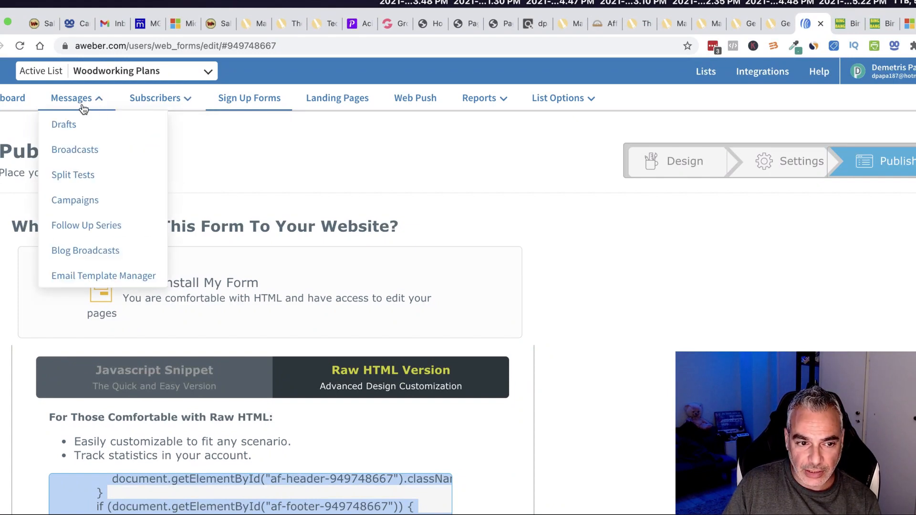
{"action": "left_click", "coordinate": [88, 225]}
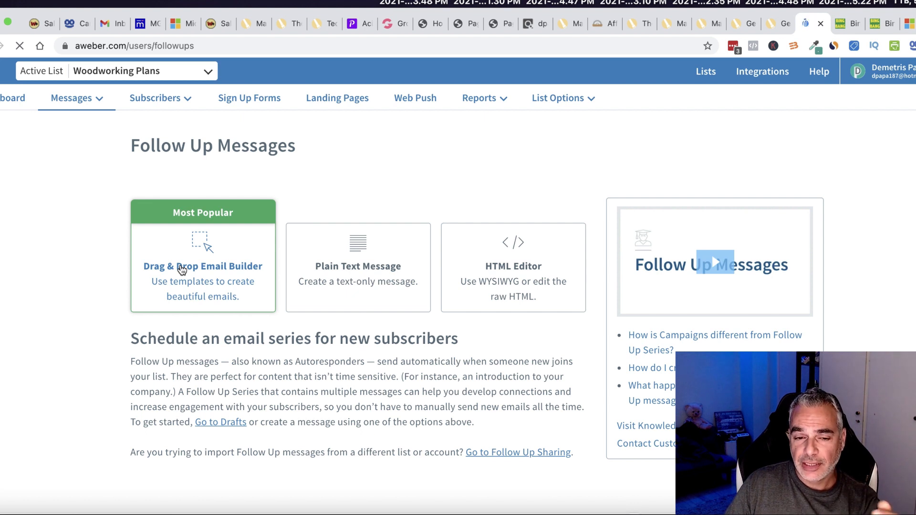
{"action": "left_click", "coordinate": [182, 270]}
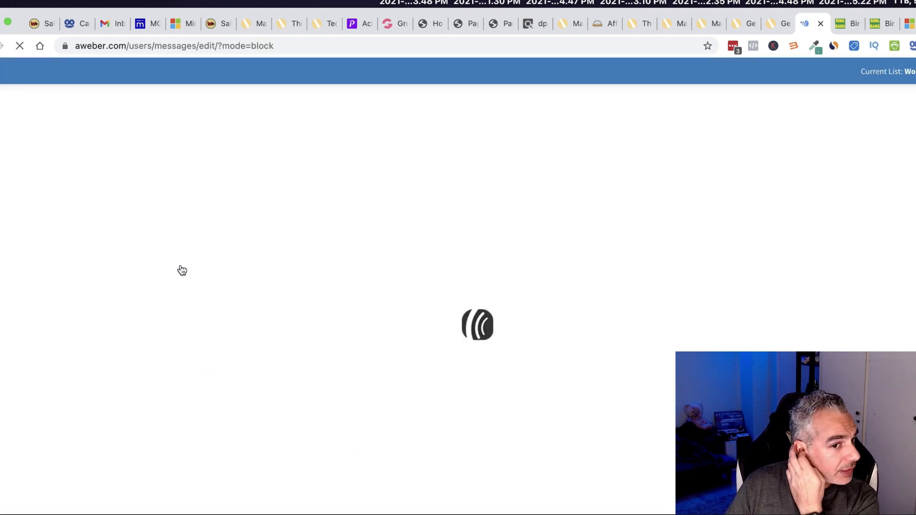
Replace the default text with the woodworking email, moving its first subject into the Subject Line.
{"action": "left_click", "coordinate": [172, 165]}
{"action": "left_click_drag", "start_coordinate": [173, 165], "coordinate": [130, 157]}
{"action": "key", "text": "super+v"}
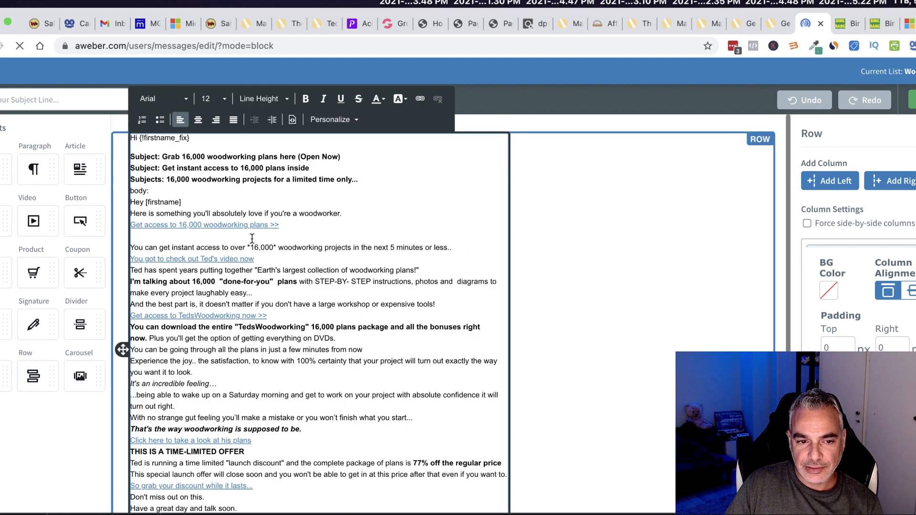
{"action": "right_click", "coordinate": [162, 153]}
{"action": "left_click", "coordinate": [195, 221]}
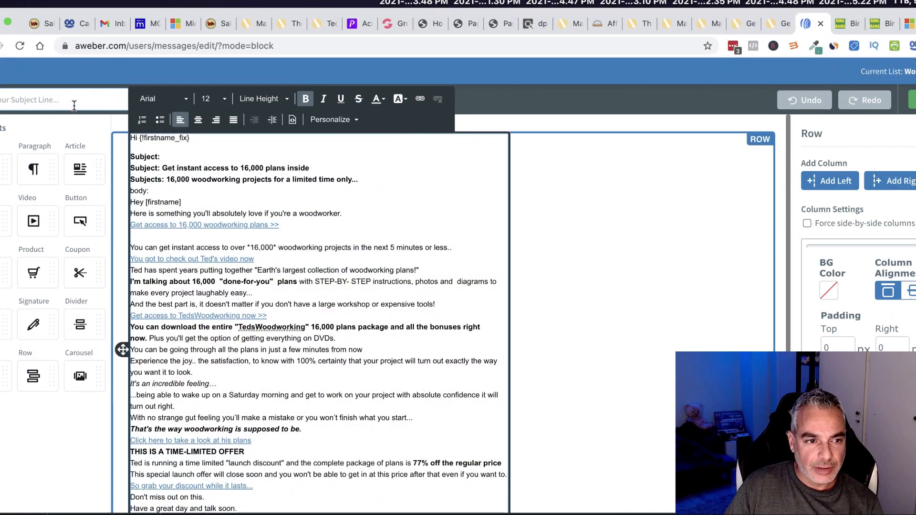
{"action": "key", "text": "ctrl+v"}
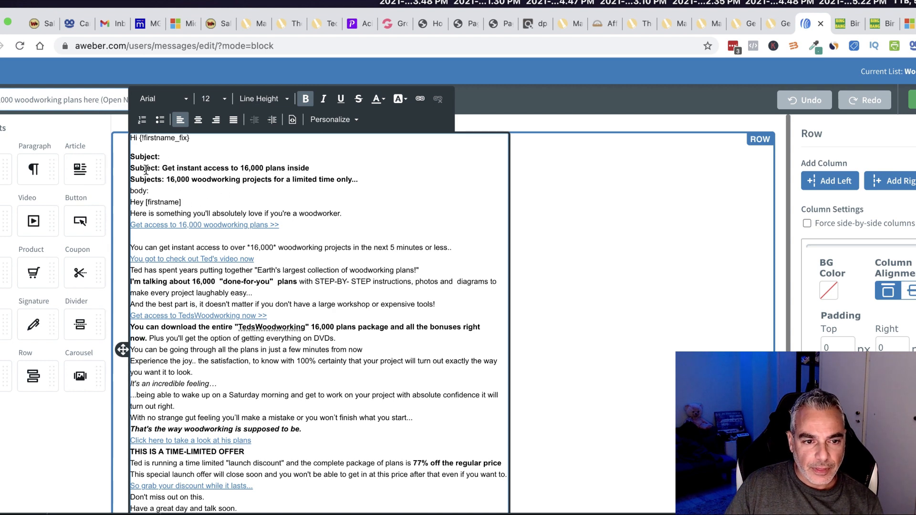
{"action": "left_click_drag", "start_coordinate": [132, 159], "coordinate": [200, 198]}
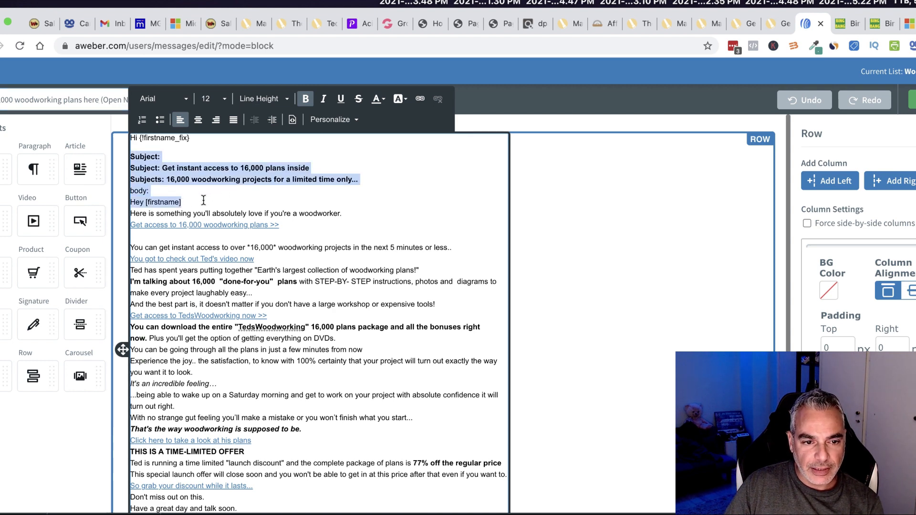
{"action": "key", "text": "BackSpace"}
{"action": "key", "text": "BackSpace"}
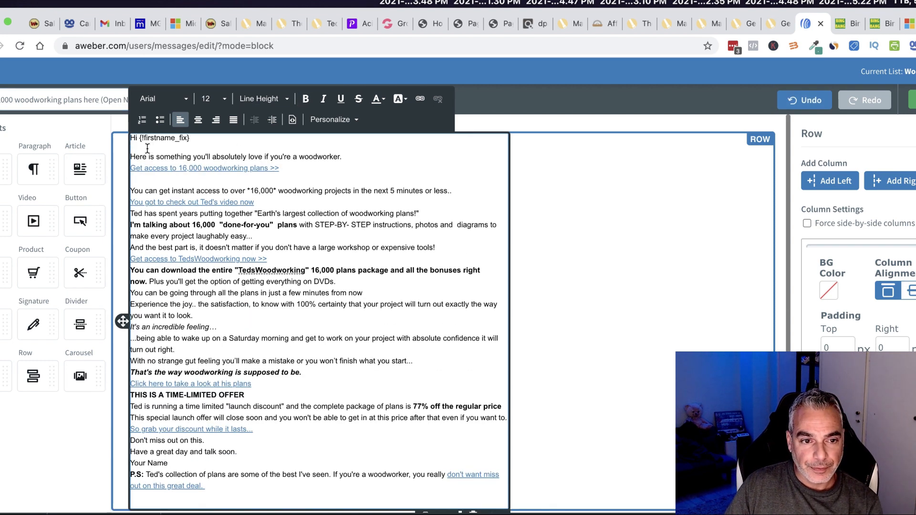
Set the email body text to font size 18.
{"action": "left_click_drag", "start_coordinate": [130, 138], "coordinate": [205, 486]}
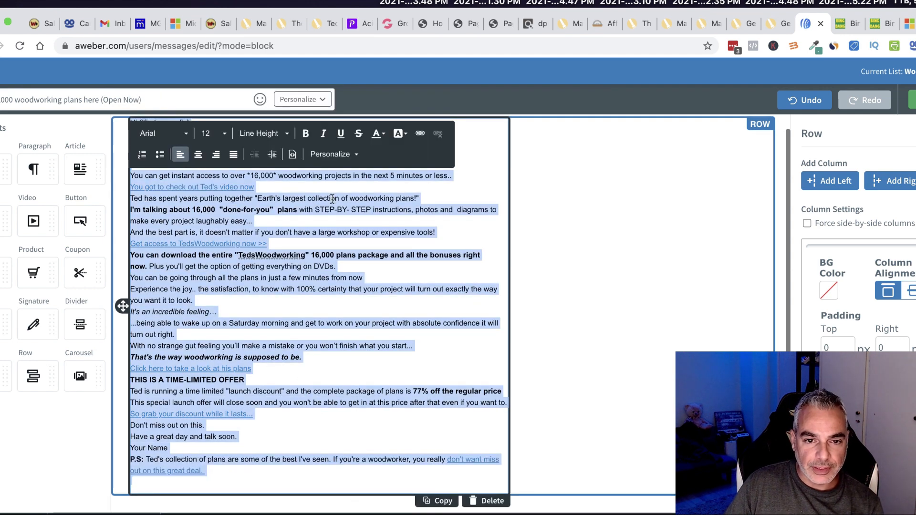
{"action": "left_click", "coordinate": [199, 134]}
{"action": "scroll", "coordinate": [210, 210], "scroll_direction": "down", "scroll_amount": 3}
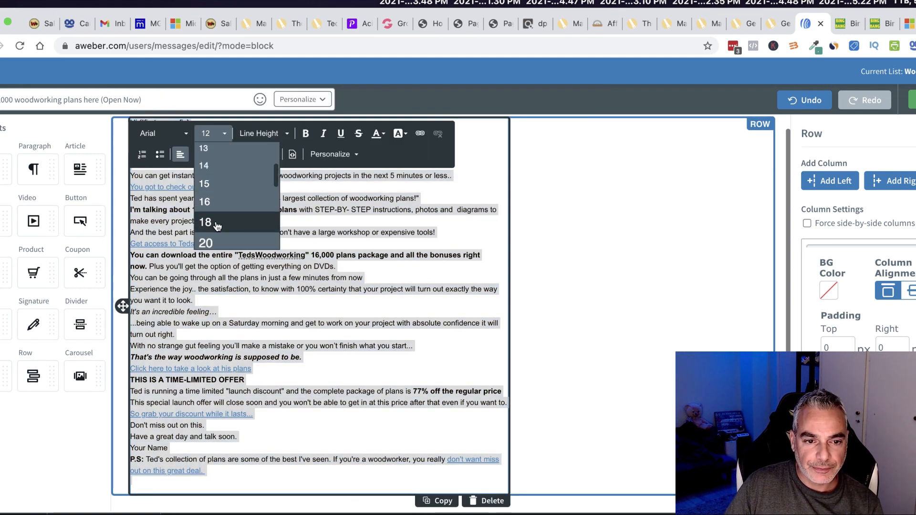
{"action": "left_click", "coordinate": [208, 220]}
{"action": "left_click_drag", "start_coordinate": [215, 213], "coordinate": [227, 203]}
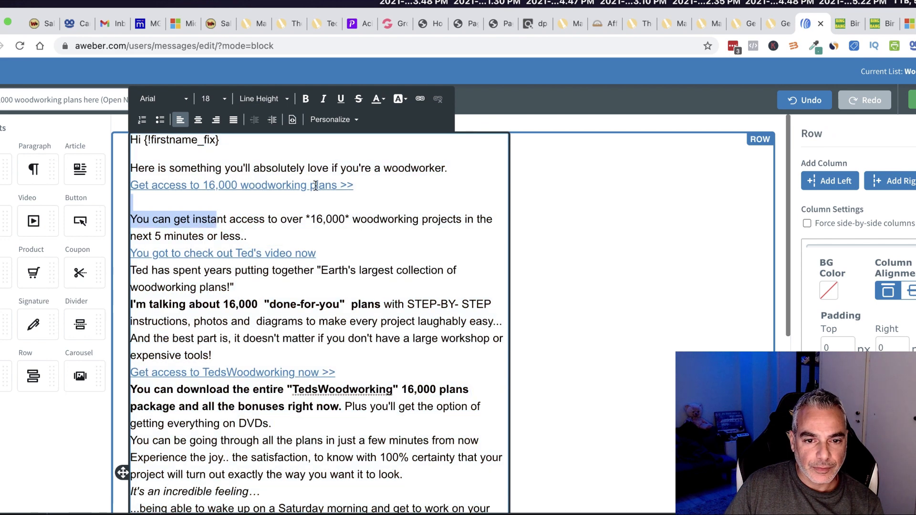
Remove the hyperlink from the first 'Get access' offer line.
{"action": "left_click", "coordinate": [335, 187]}
{"action": "left_click", "coordinate": [361, 184]}
{"action": "left_click_drag", "start_coordinate": [347, 186], "coordinate": [134, 187]}
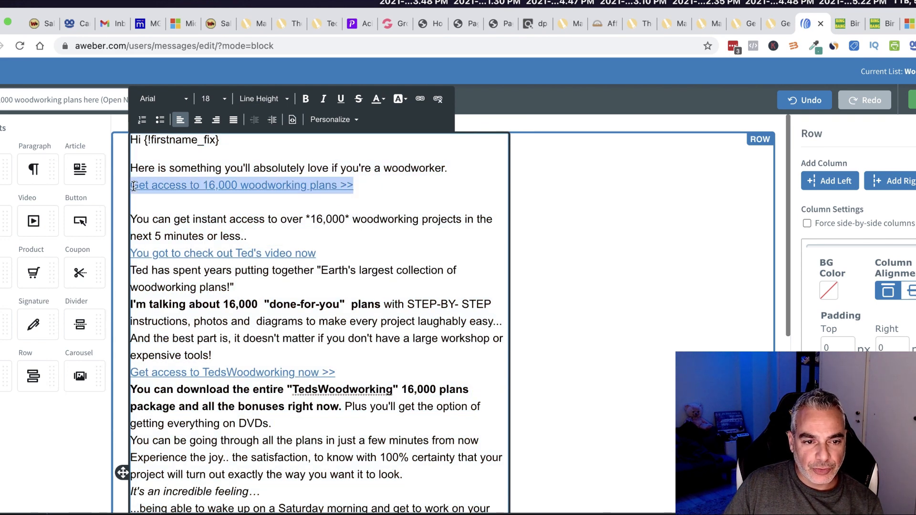
{"action": "left_click", "coordinate": [176, 185]}
{"action": "left_click", "coordinate": [339, 185]}
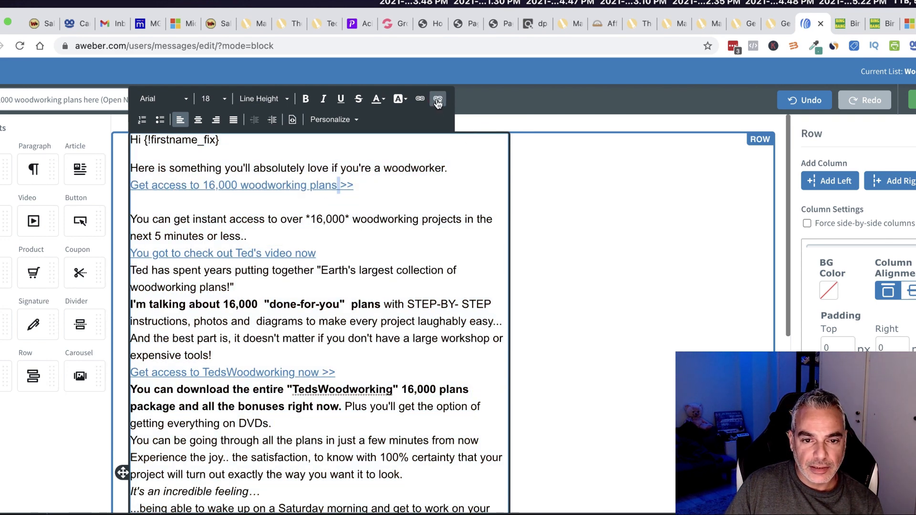
{"action": "left_click_drag", "start_coordinate": [375, 186], "coordinate": [137, 186]}
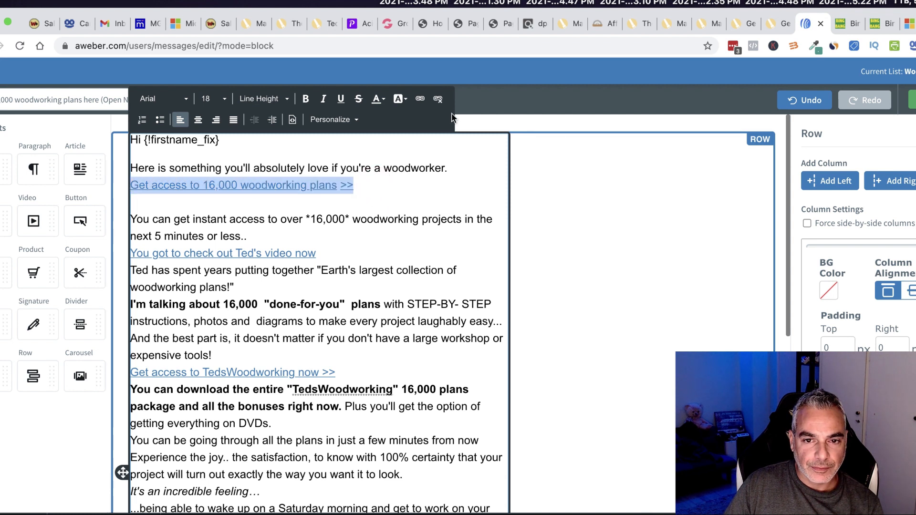
{"action": "left_click", "coordinate": [439, 100]}
{"action": "left_click", "coordinate": [367, 187]}
{"action": "left_click_drag", "start_coordinate": [364, 184], "coordinate": [126, 185]}
{"action": "left_click", "coordinate": [197, 143]}
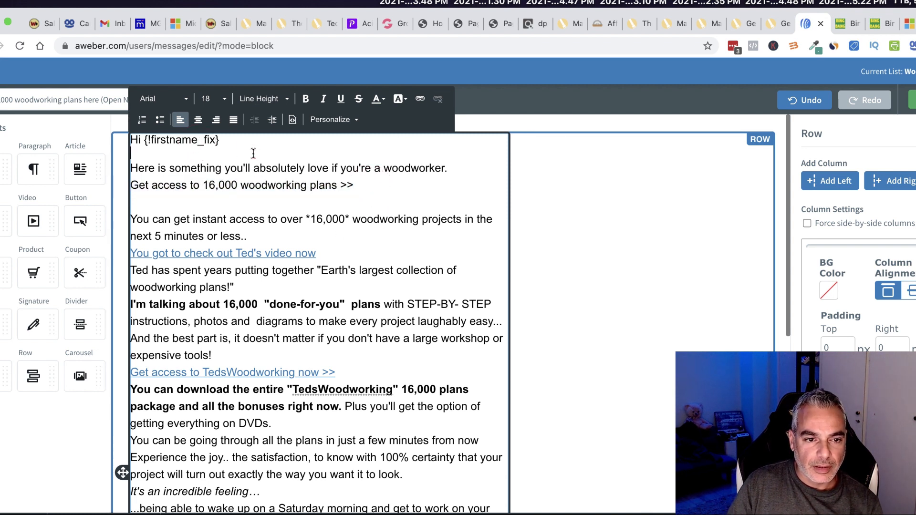
Add a blank line under the greeting and delete leftover words from the subject.
{"action": "key", "text": "Return"}
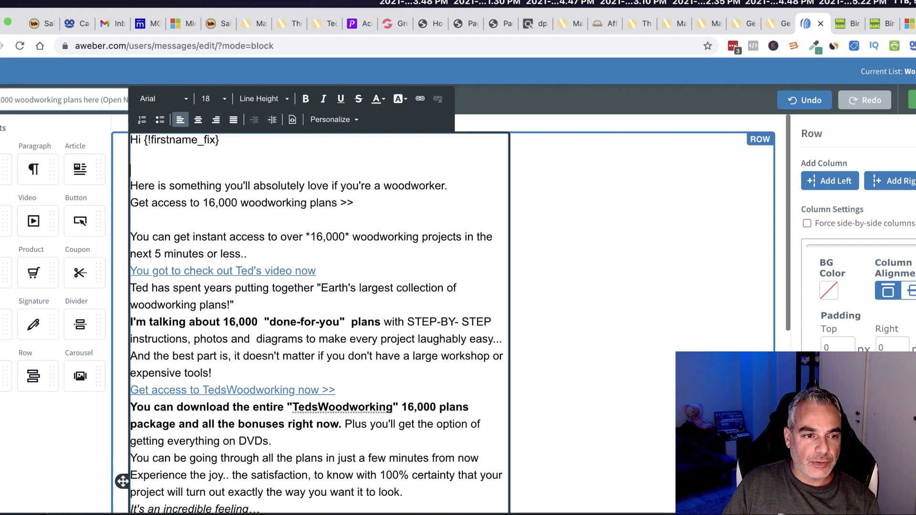
{"action": "left_click_drag", "start_coordinate": [1, 101], "coordinate": [95, 102]}
{"action": "key", "text": "BackSpace"}
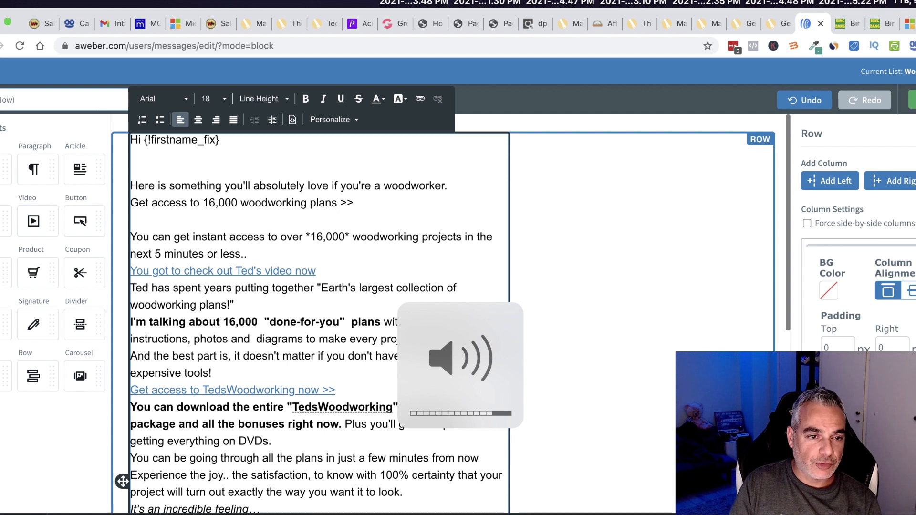
Type 'Woodworking Book Delivered!' into the subject, then add 'Here is your Book we promised!' and '>> Get Access to it Here' lines.
{"action": "key", "text": "BackSpace"}
{"action": "key", "text": "BackSpace"}
{"action": "key", "text": "BackSpace"}
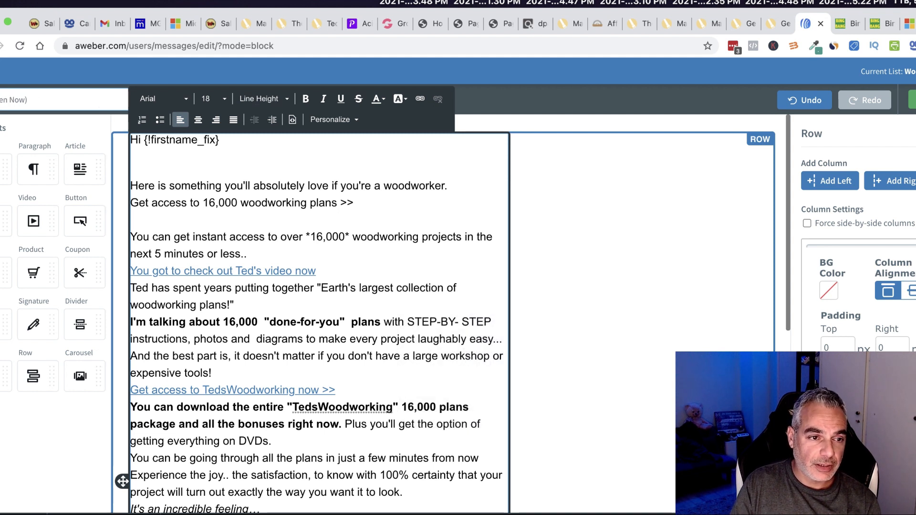
{"action": "type", "text": "here "}
{"action": "type", "text": "Wood"}
{"action": "type", "text": "workin"}
{"action": "type", "text": "g B"}
{"action": "type", "text": "ook Deli"}
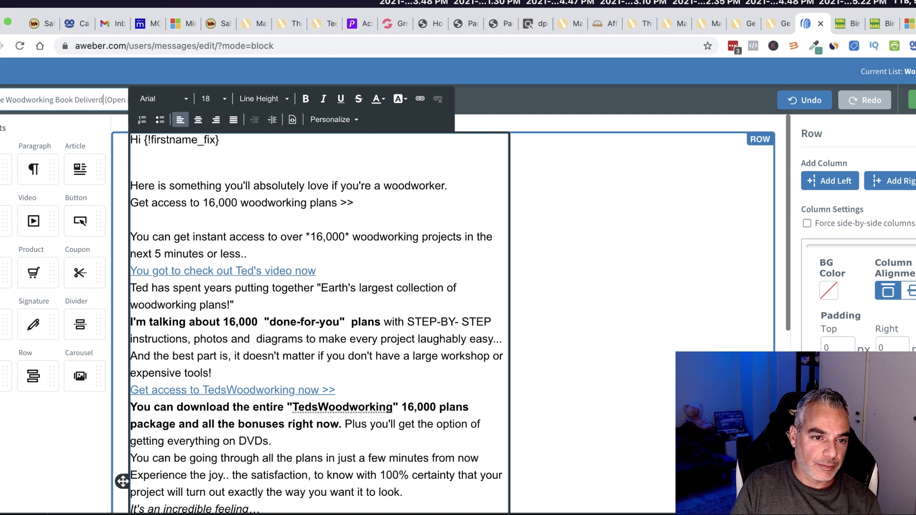
{"action": "type", "text": "vered!"}
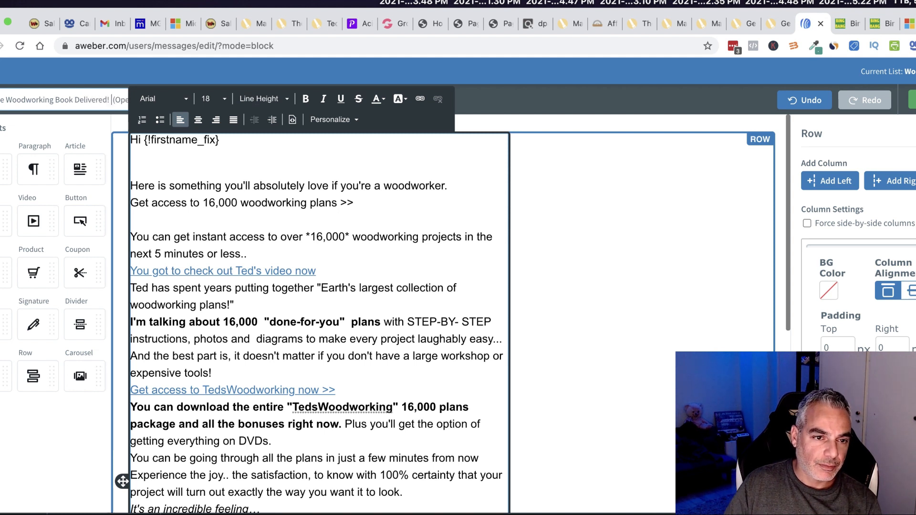
{"action": "left_click", "coordinate": [180, 167]}
{"action": "type", "text": "Here is your "}
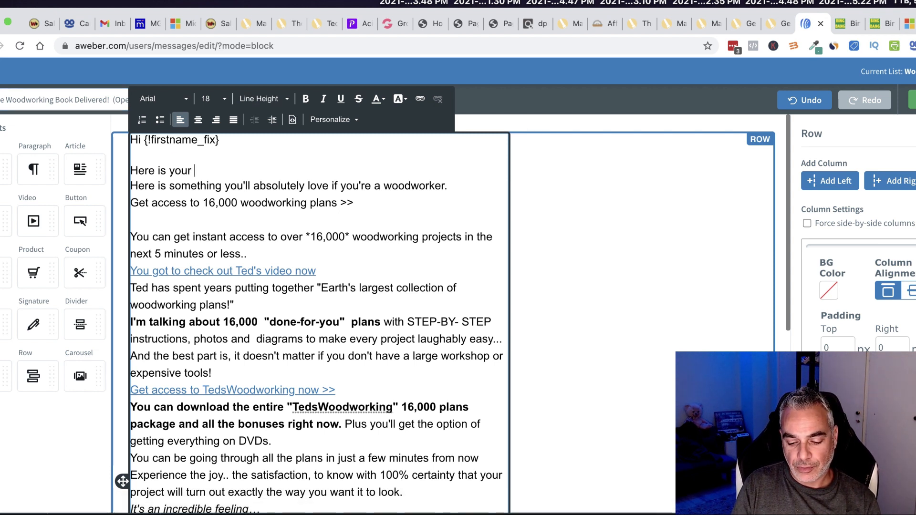
{"action": "type", "text": "Book"}
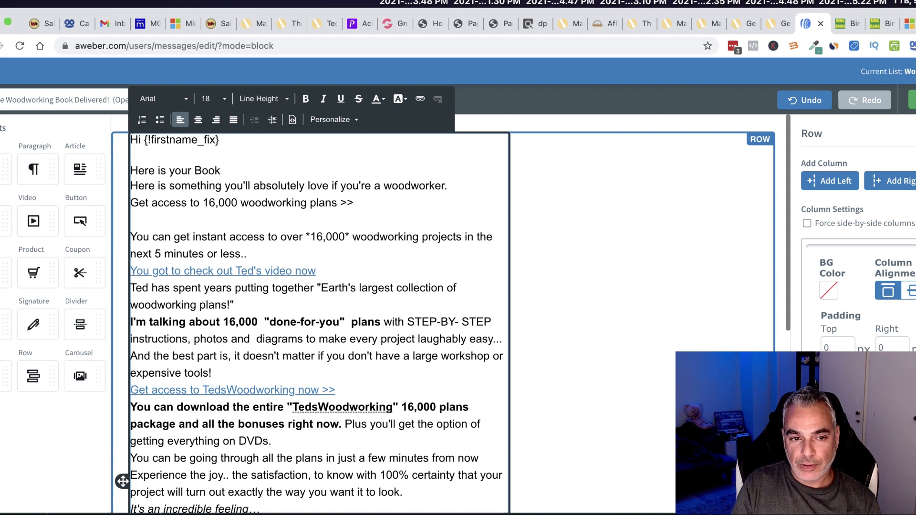
{"action": "type", "text": " We p"}
{"action": "key", "text": "BackSpace"}
{"action": "key", "text": "BackSpace"}
{"action": "key", "text": "BackSpace"}
{"action": "key", "text": "BackSpace"}
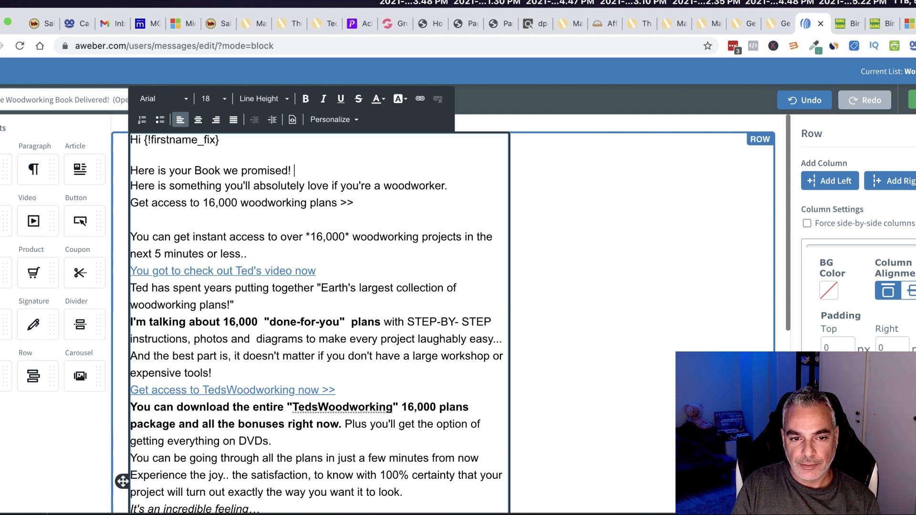
{"action": "key", "text": "Return"}
{"action": "type", "text": ">> Get Access to it Here"}
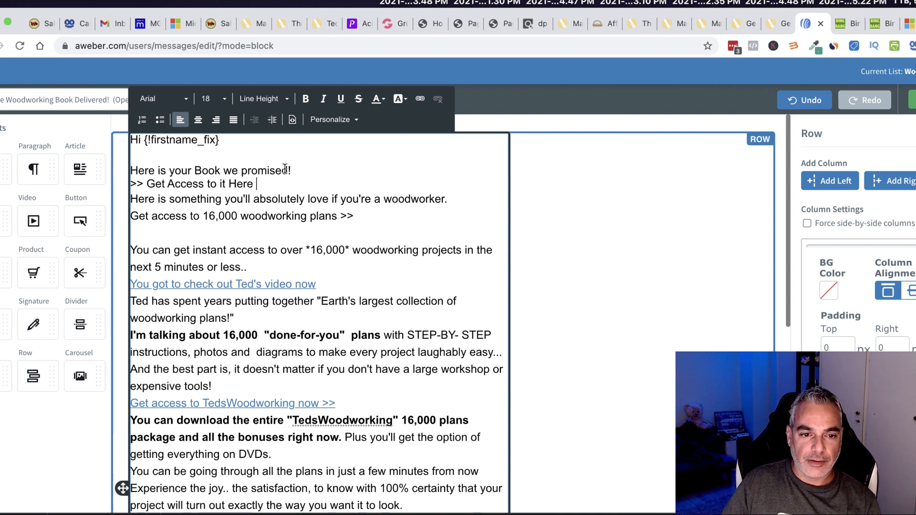
{"action": "left_click_drag", "start_coordinate": [265, 184], "coordinate": [129, 184]}
Link '>> Get Access to it Here' to the Woodworking PDF's Dropbox share link.
{"action": "left_click", "coordinate": [416, 100]}
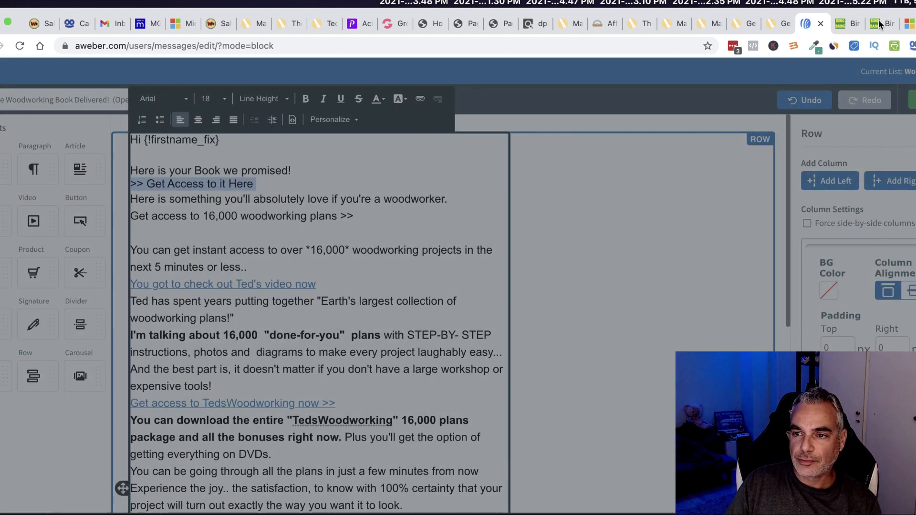
{"action": "key", "text": "super+t"}
{"action": "type", "text": "dropbox.com"}
{"action": "key", "text": "Return"}
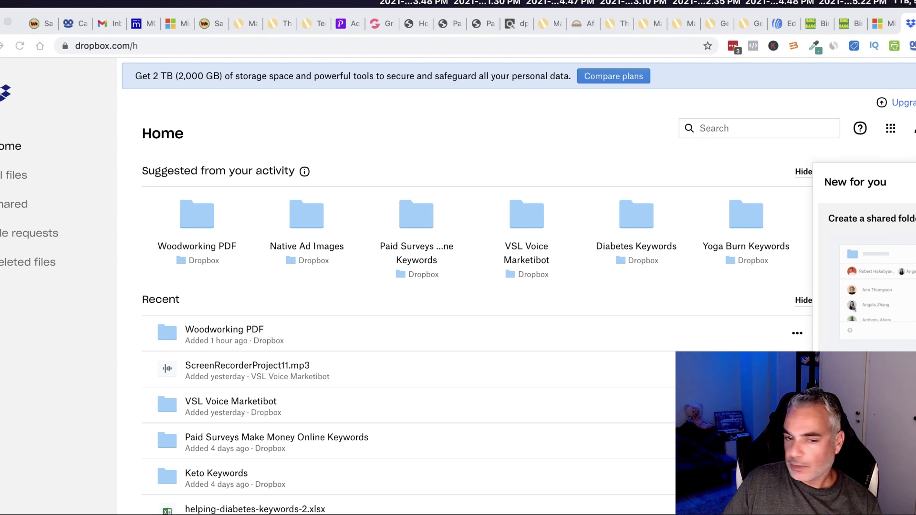
{"action": "left_click", "coordinate": [783, 28]}
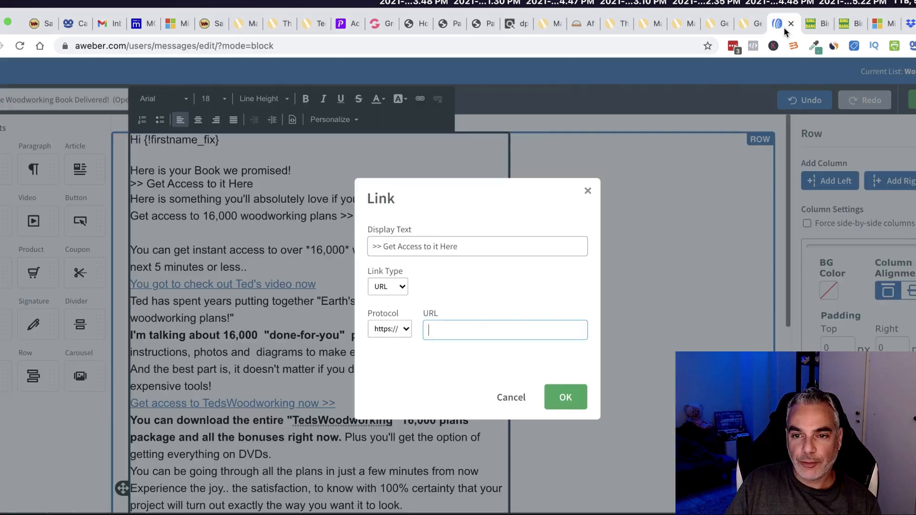
{"action": "left_click", "coordinate": [498, 337]}
{"action": "key", "text": "ctrl+v"}
{"action": "left_click_drag", "start_coordinate": [574, 329], "coordinate": [311, 319]}
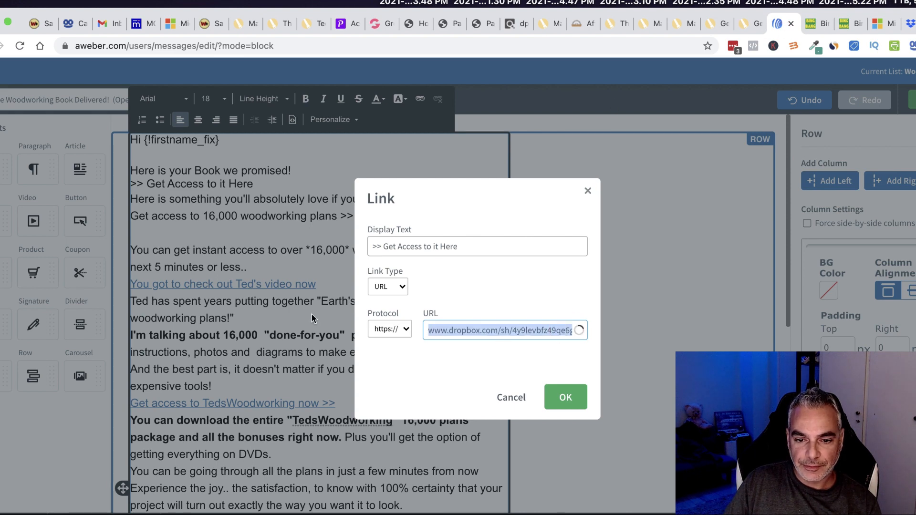
{"action": "left_click", "coordinate": [913, 26]}
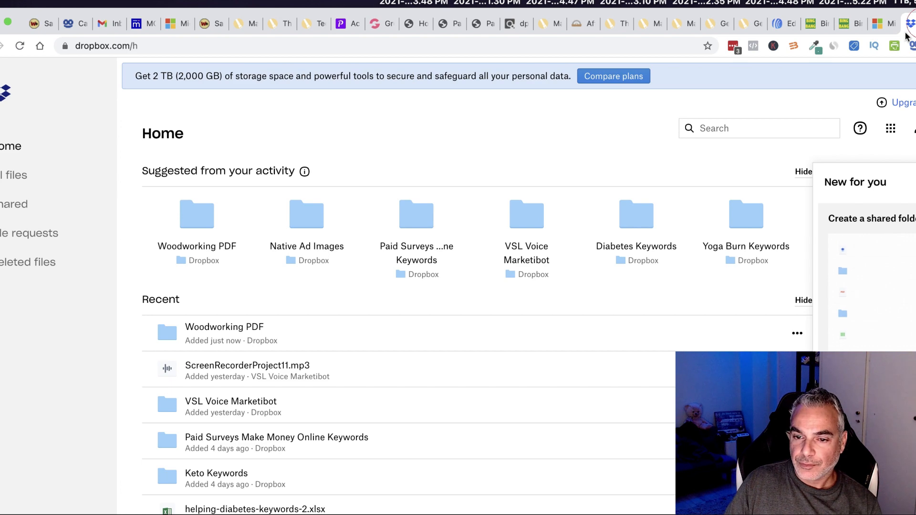
{"action": "key", "text": "super+w"}
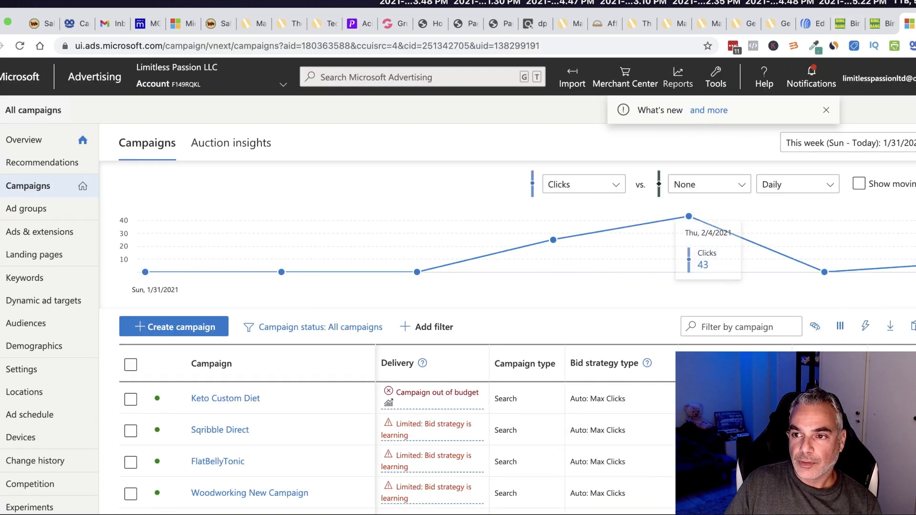
{"action": "left_click", "coordinate": [810, 25]}
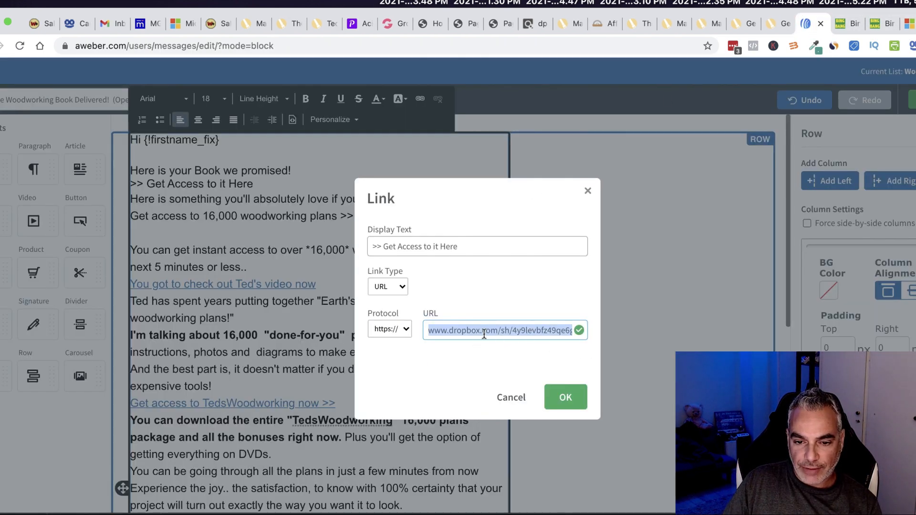
{"action": "left_click", "coordinate": [565, 397]}
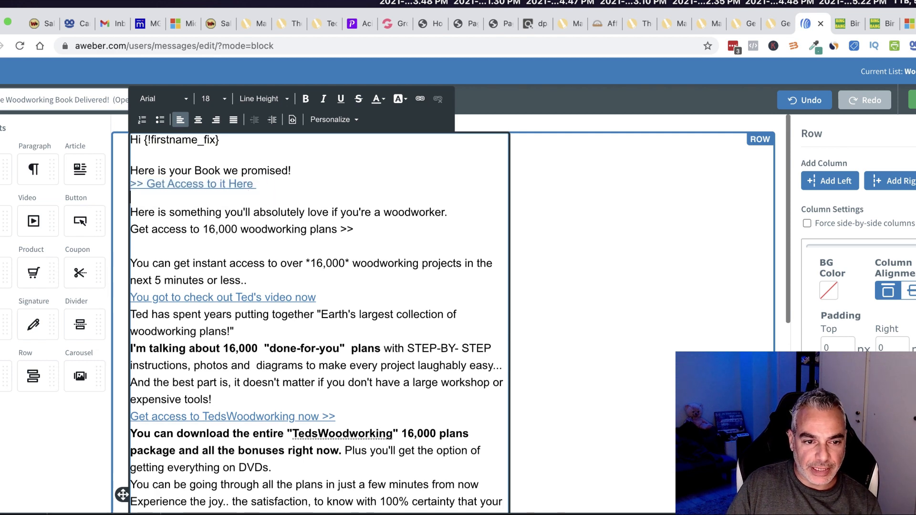
Test the new link in a fresh tab to confirm it opens ArtofWoodworking_40_Projects (3).pdf.
{"action": "right_click", "coordinate": [159, 184]}
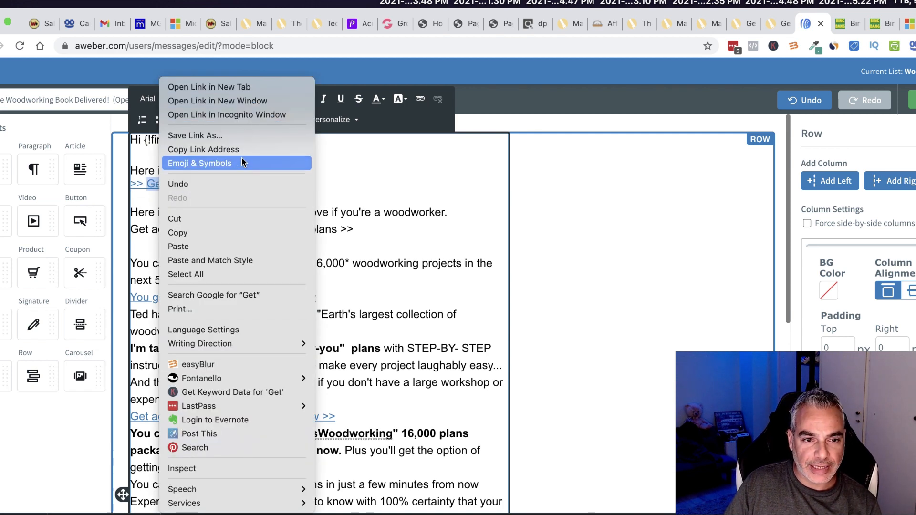
{"action": "left_click", "coordinate": [237, 148]}
{"action": "key", "text": "super+t"}
{"action": "key", "text": "super+v"}
{"action": "key", "text": "Return"}
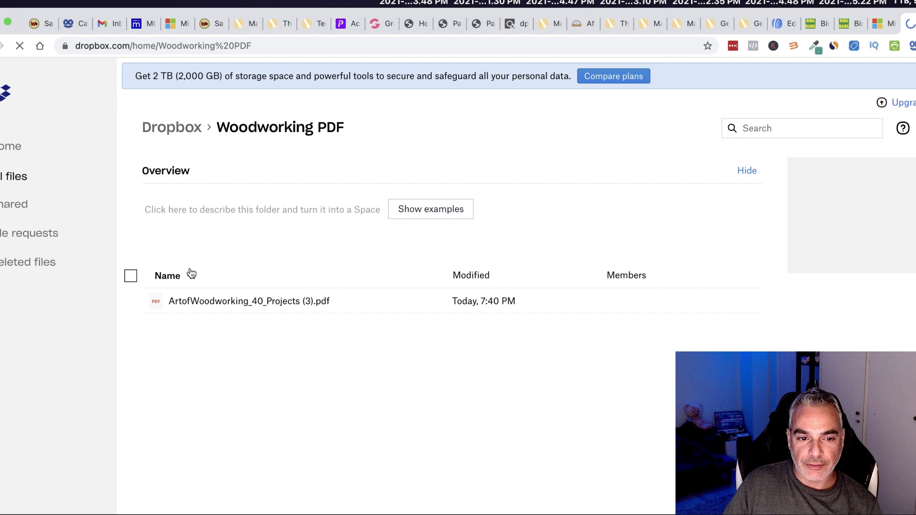
{"action": "left_click", "coordinate": [228, 303]}
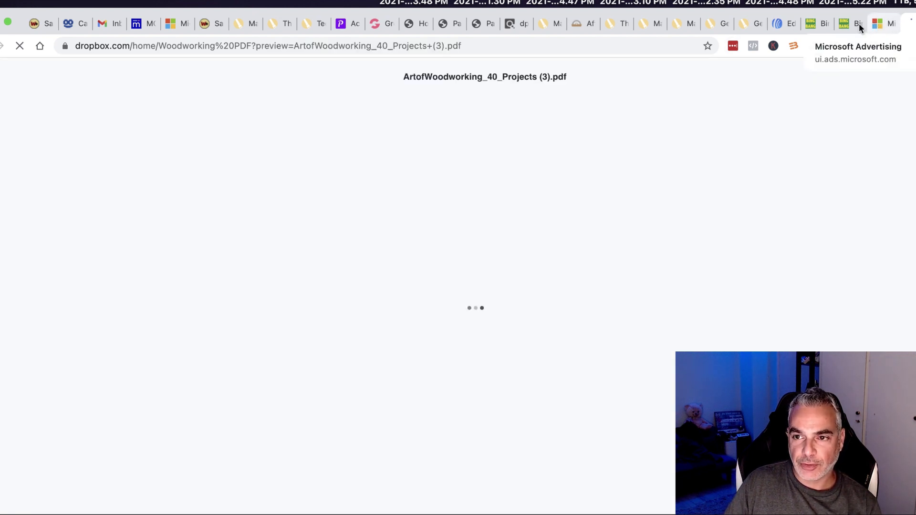
{"action": "left_click", "coordinate": [777, 25]}
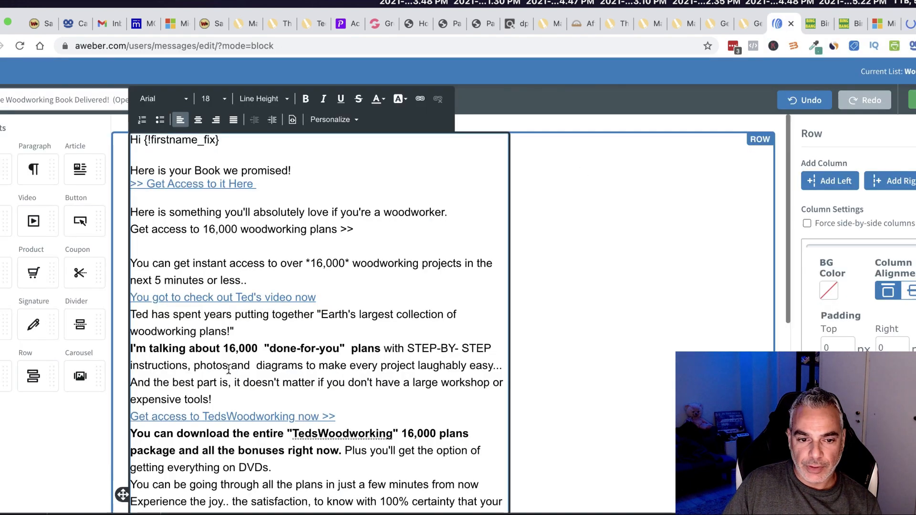
Add a blank line after the link and replace the old sentence with 'Also, we would like to give you more!! How about'.
{"action": "left_click", "coordinate": [276, 206]}
{"action": "left_click", "coordinate": [310, 188]}
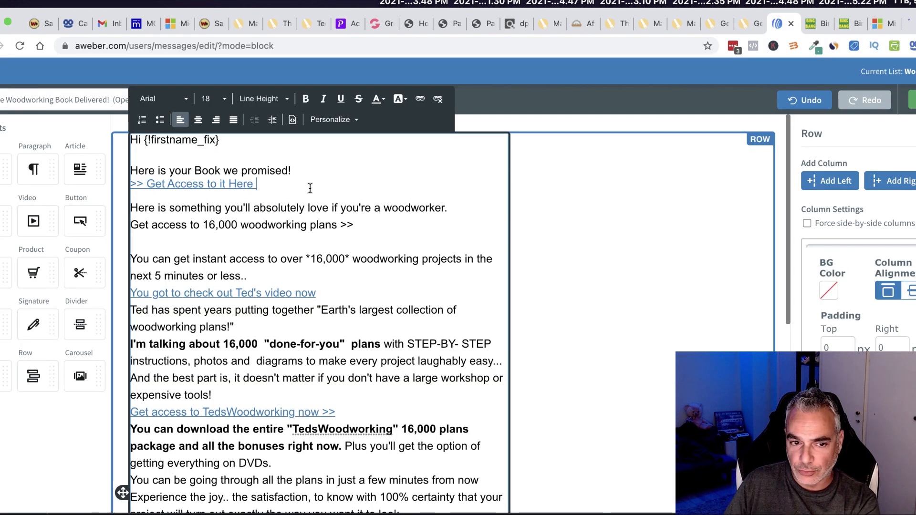
{"action": "key", "text": "BackSpace"}
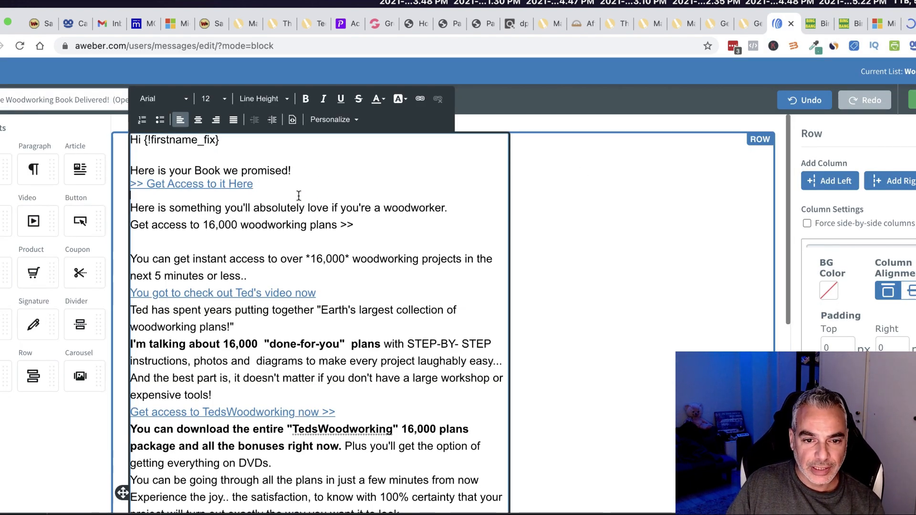
{"action": "key", "text": "Return"}
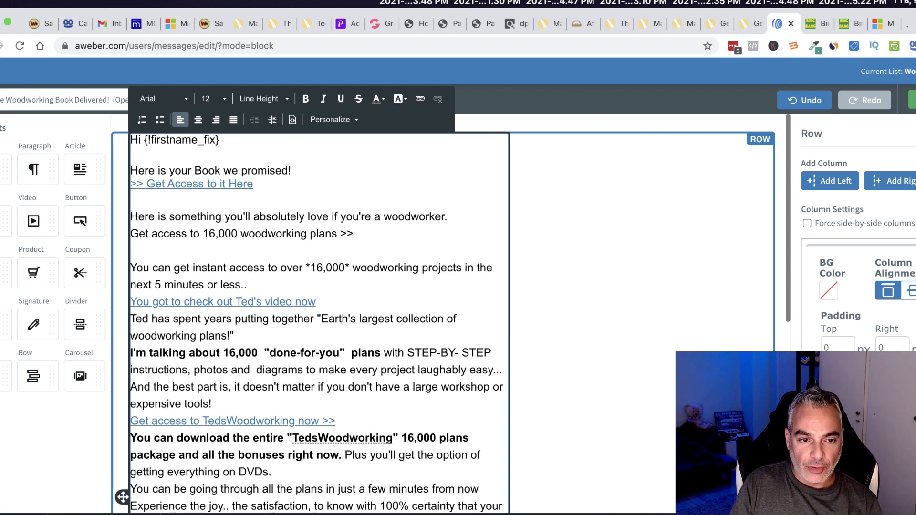
{"action": "key", "text": "Down"}
{"action": "type", "text": "Also, we would like to "}
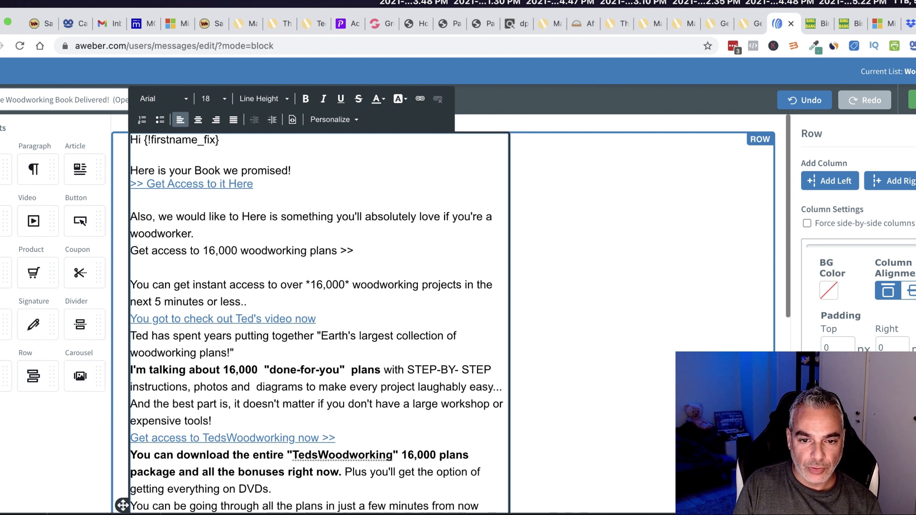
{"action": "type", "text": "give you more!"}
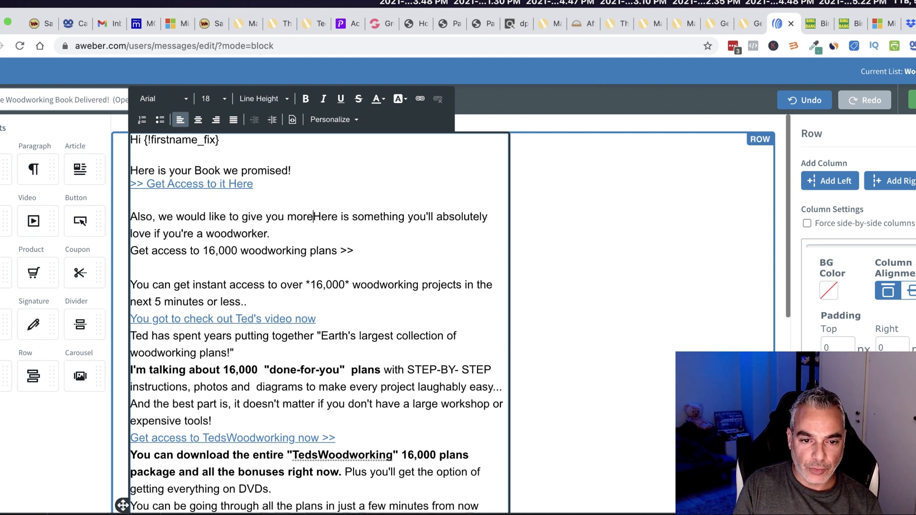
{"action": "type", "text": "! How about"}
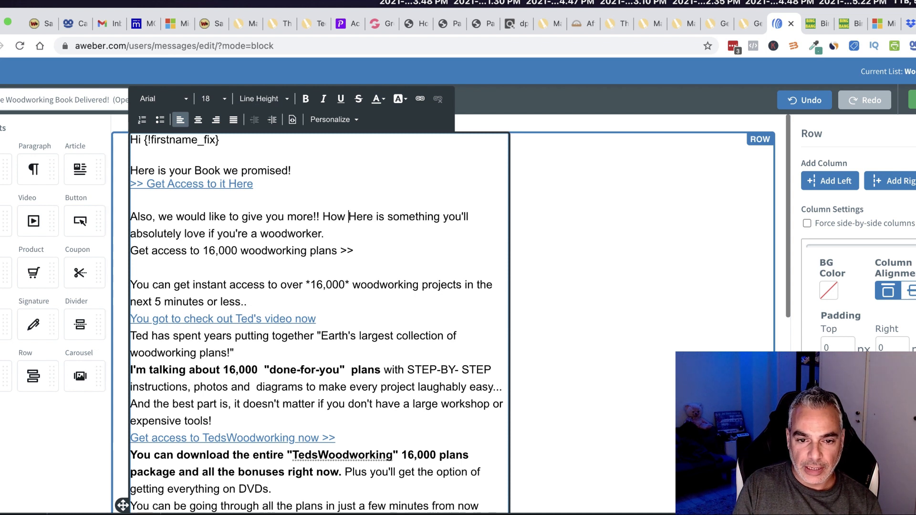
{"action": "key", "text": "Delete"}
{"action": "key", "text": "Delete"}
{"action": "key", "text": "Delete"}
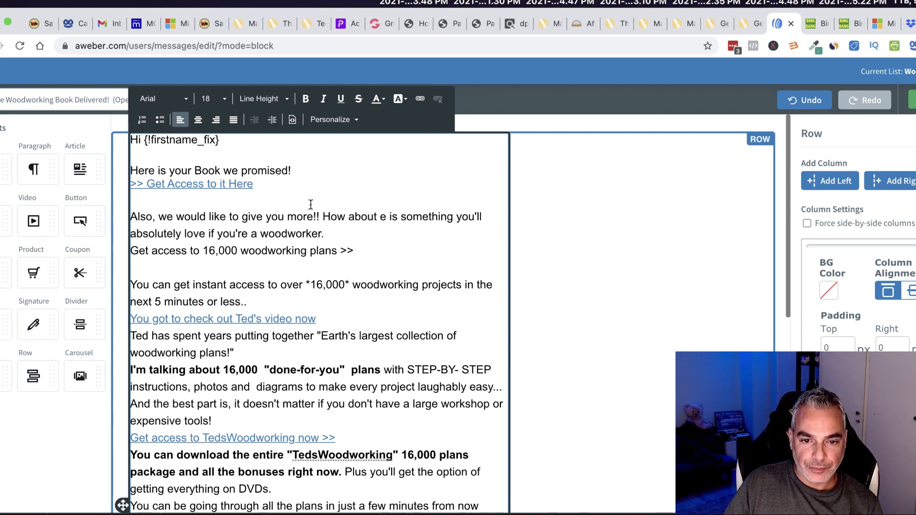
{"action": "left_click_drag", "start_coordinate": [389, 220], "coordinate": [327, 235]}
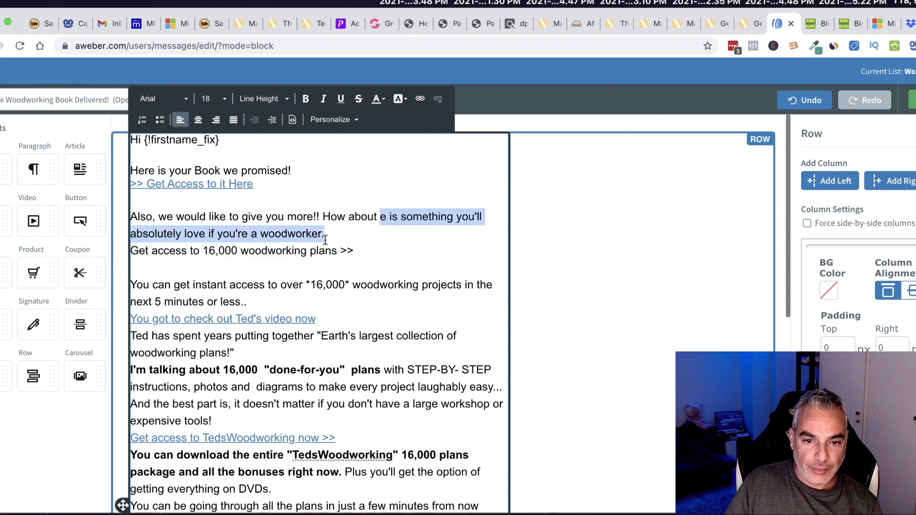
{"action": "key", "text": "BackSpace"}
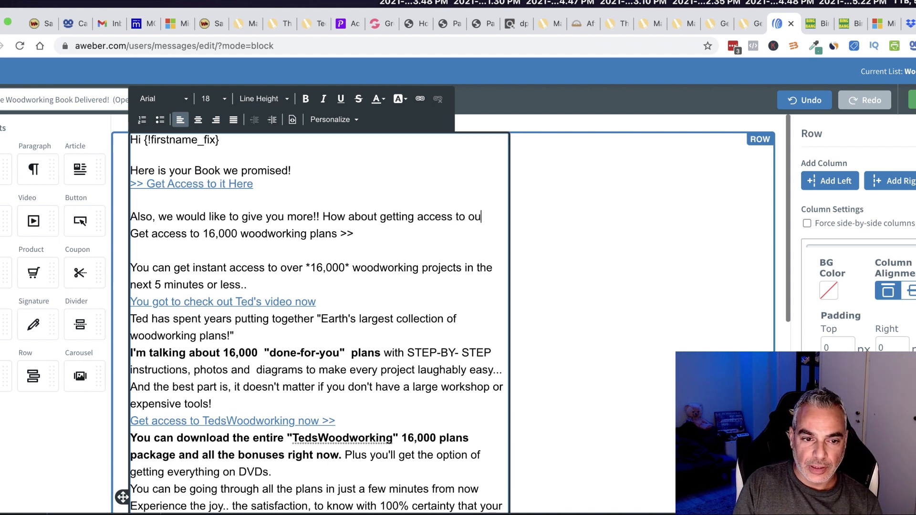
Trim 'Get access to' so the line offers 'our 16,000 woodworking plans', then add 'To get access to these please click here'.
{"action": "left_click_drag", "start_coordinate": [204, 236], "coordinate": [130, 235]}
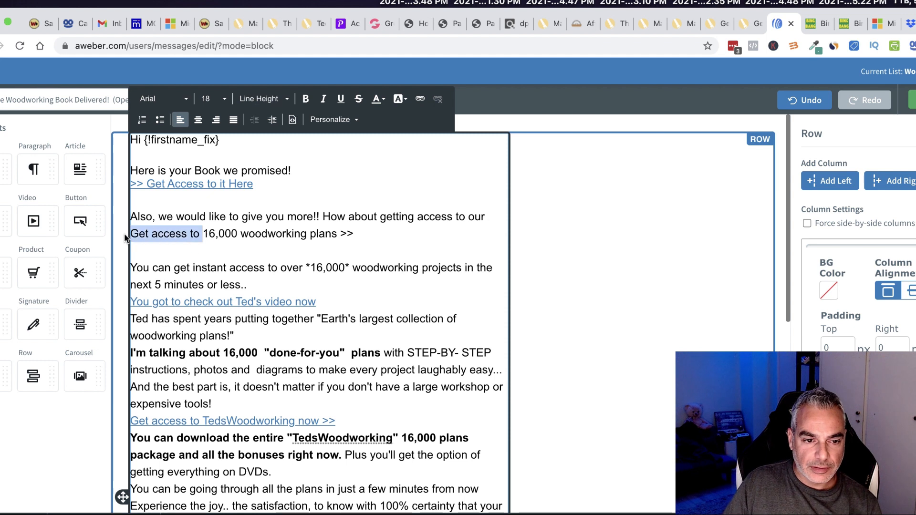
{"action": "key", "text": "BackSpace"}
{"action": "key", "text": "BackSpace"}
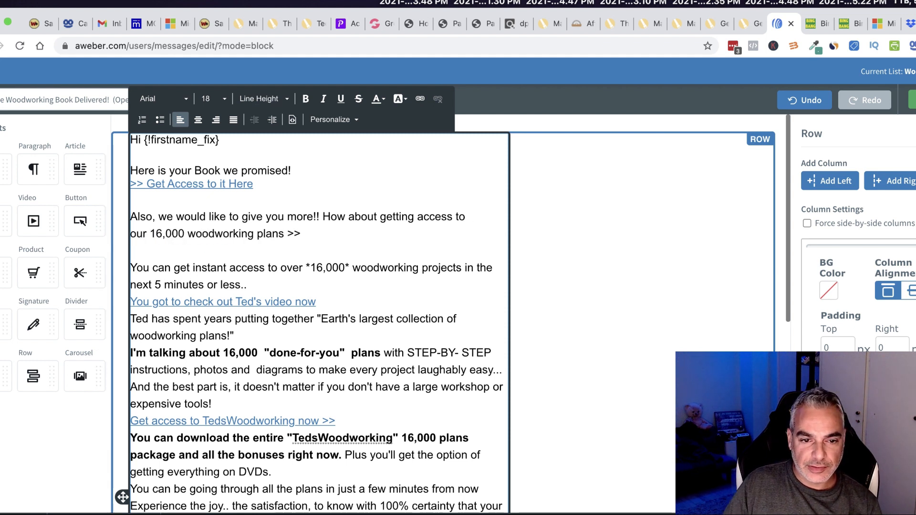
{"action": "left_click", "coordinate": [336, 229]}
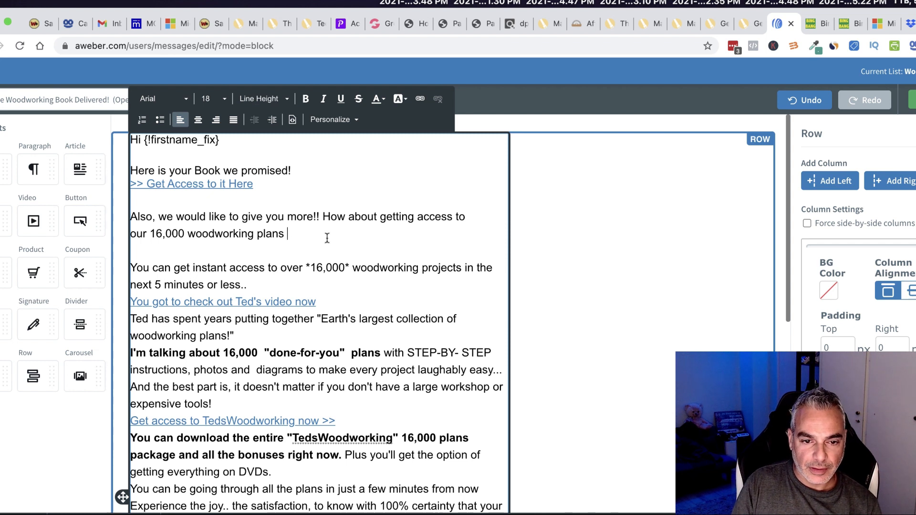
{"action": "left_click_drag", "start_coordinate": [332, 298], "coordinate": [268, 285]}
{"action": "left_click", "coordinate": [296, 237]}
{"action": "key", "text": "Return"}
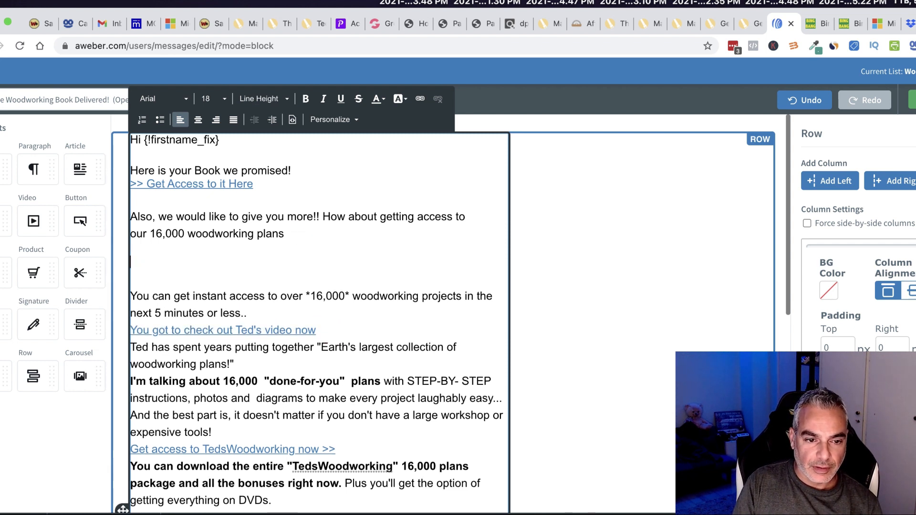
{"action": "type", "text": "To get access to these please"}
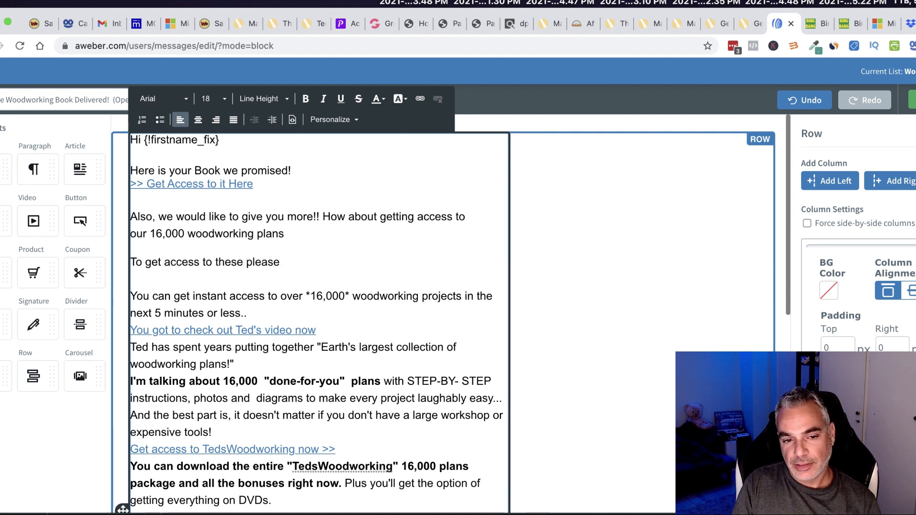
{"action": "left_click_drag", "start_coordinate": [332, 262], "coordinate": [243, 264]}
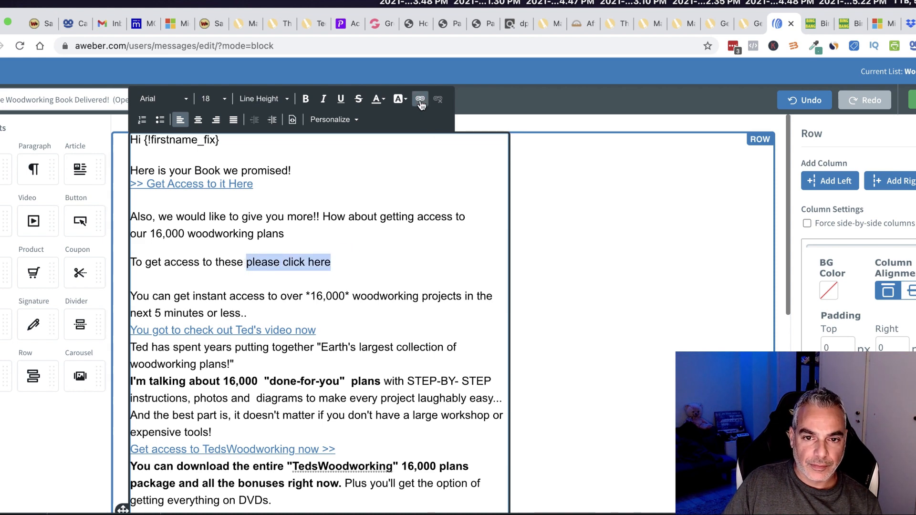
Find the woodworking offer on the last page of BingBangProfits' tracked links.
{"action": "left_click", "coordinate": [420, 100]}
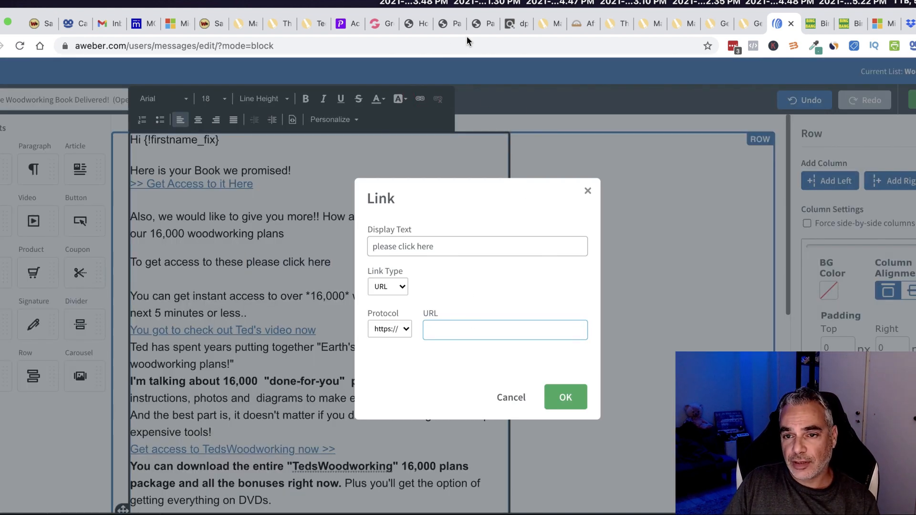
{"action": "left_click", "coordinate": [821, 25]}
{"action": "left_click", "coordinate": [848, 21]}
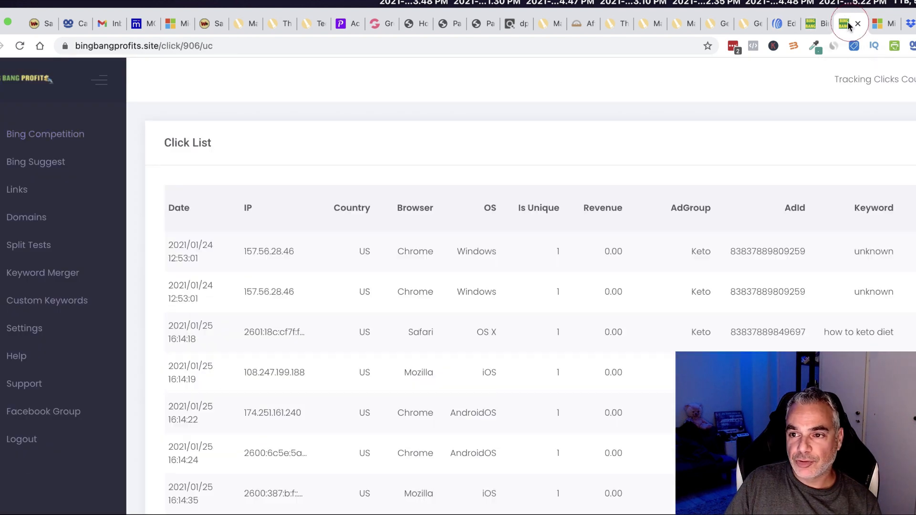
{"action": "scroll", "coordinate": [465, 310], "scroll_direction": "down", "scroll_amount": 10}
{"action": "scroll", "coordinate": [470, 311], "scroll_direction": "up", "scroll_amount": 10}
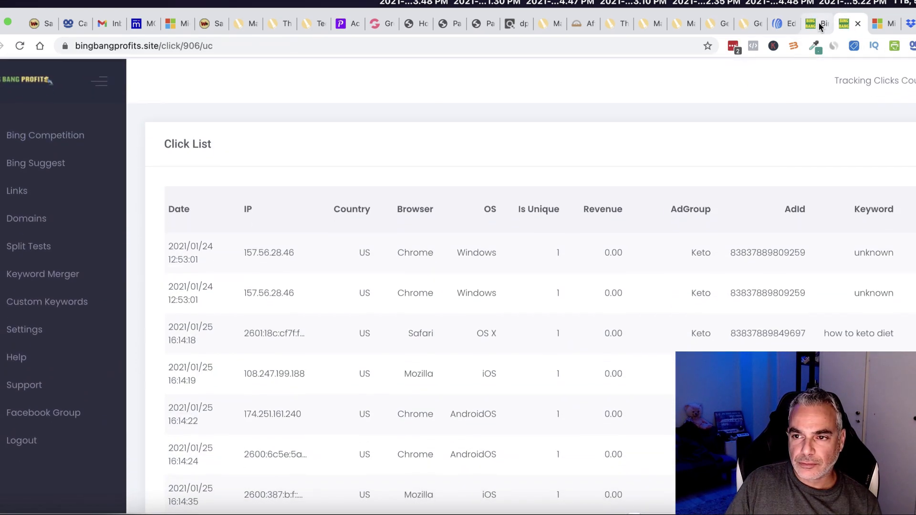
{"action": "left_click", "coordinate": [811, 24]}
{"action": "left_click", "coordinate": [586, 144]}
{"action": "scroll", "coordinate": [365, 245], "scroll_direction": "down", "scroll_amount": 1}
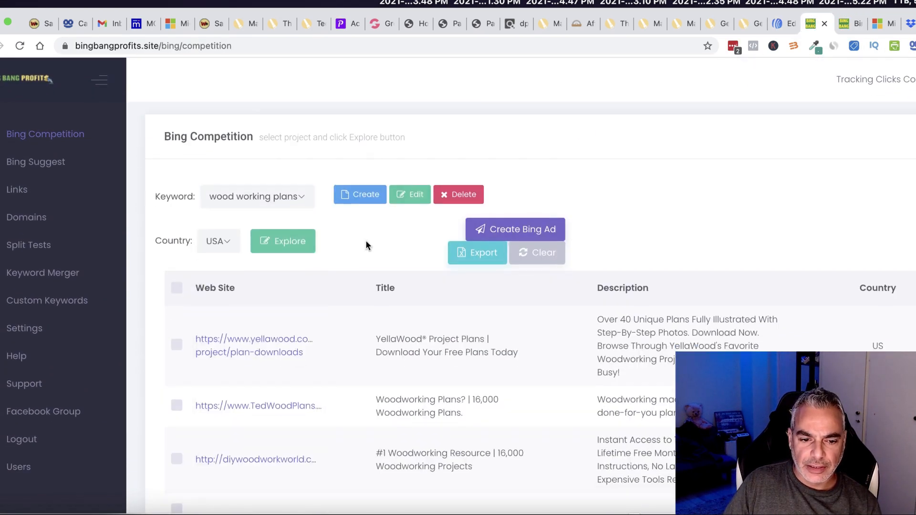
{"action": "scroll", "coordinate": [143, 225], "scroll_direction": "up", "scroll_amount": 3}
{"action": "left_click", "coordinate": [11, 192]}
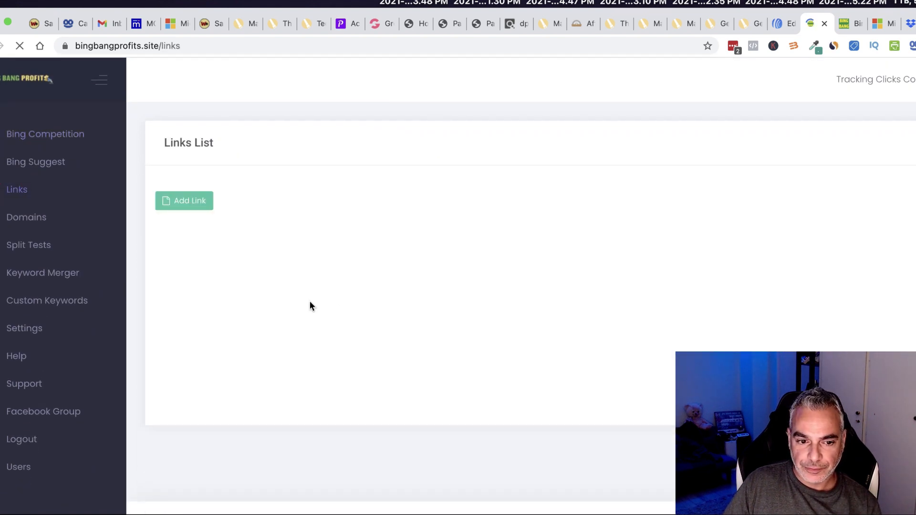
{"action": "scroll", "coordinate": [311, 306], "scroll_direction": "down", "scroll_amount": 5}
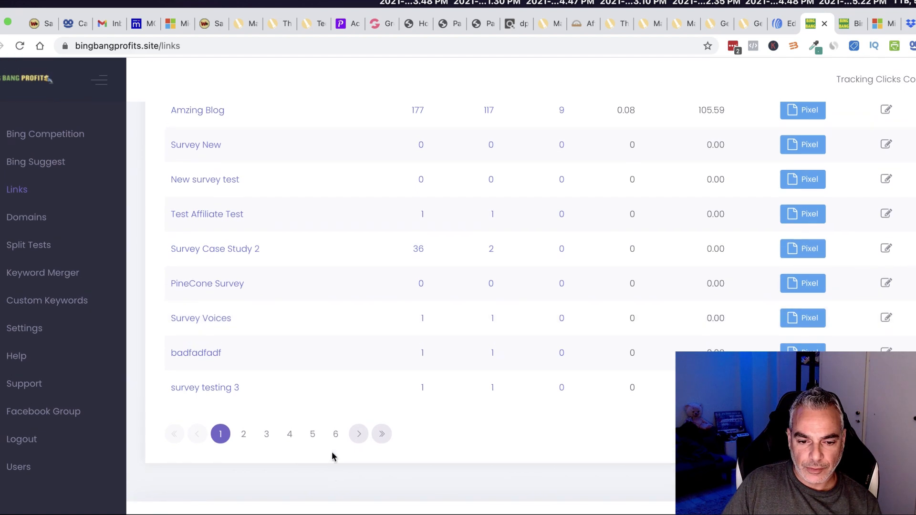
{"action": "left_click", "coordinate": [335, 433]}
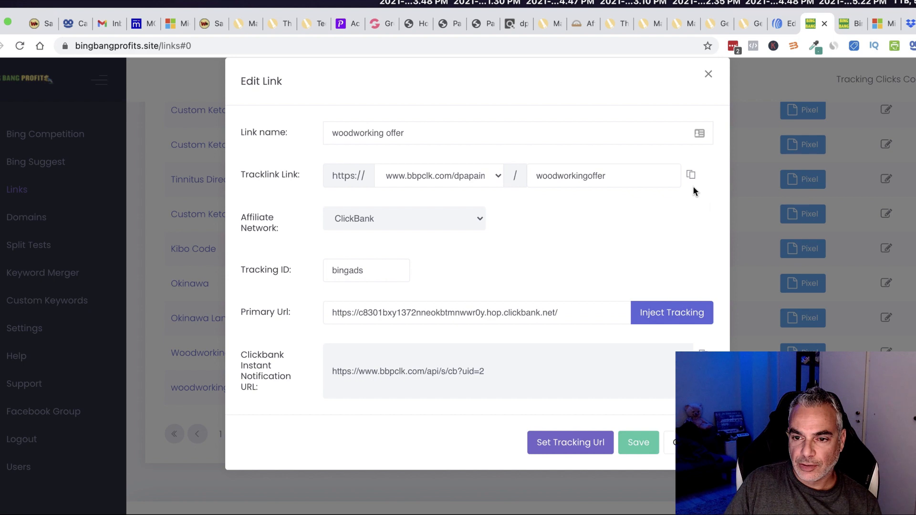
Copy the woodworking offer's tracking link and apply it to 'please click here'.
{"action": "left_click", "coordinate": [691, 176]}
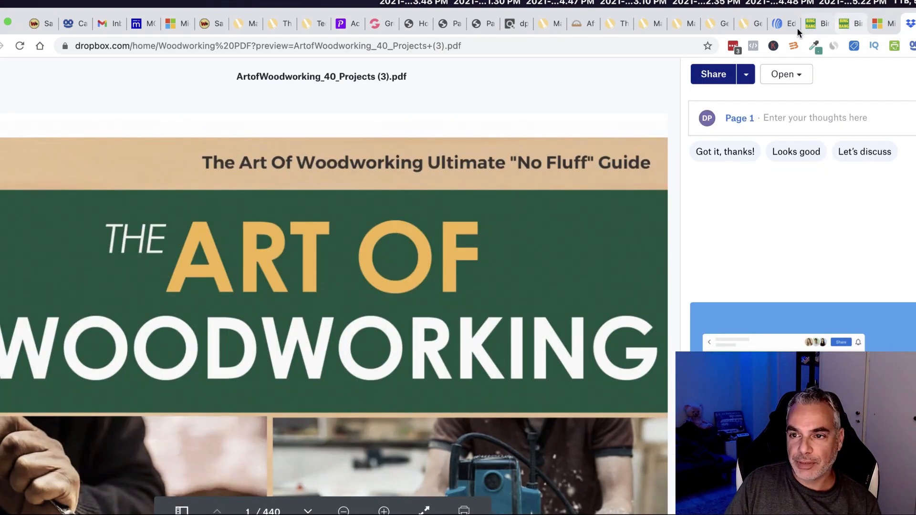
{"action": "left_click", "coordinate": [782, 23]}
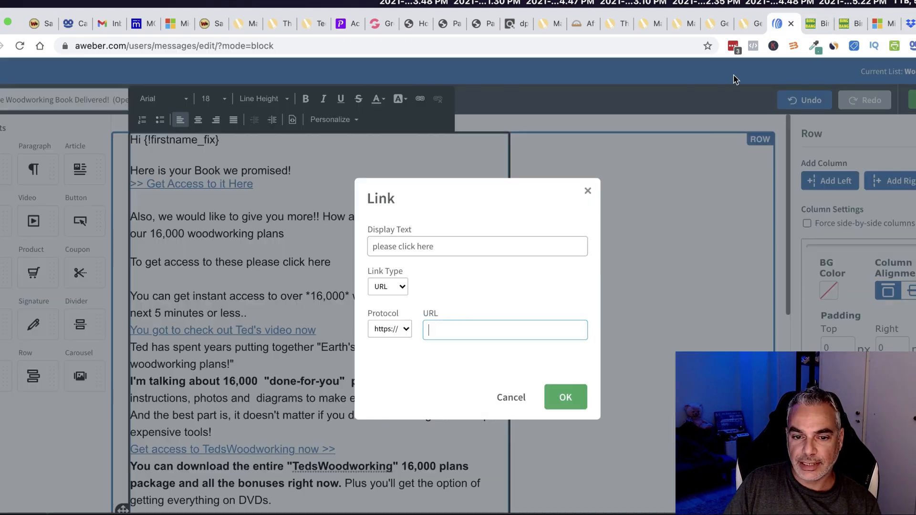
{"action": "key", "text": "super+v"}
{"action": "left_click", "coordinate": [565, 396]}
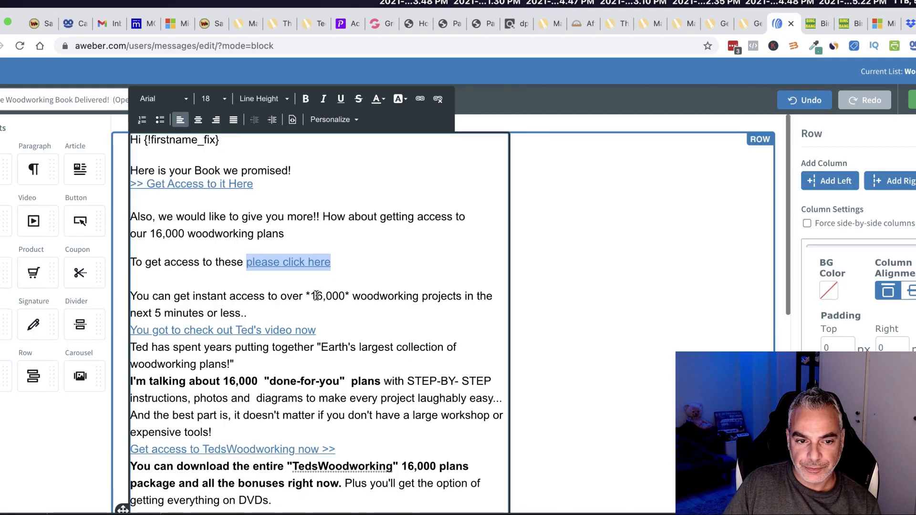
Relink the video line to the woodworking tracking link.
{"action": "scroll", "coordinate": [305, 292], "scroll_direction": "down", "scroll_amount": 2}
{"action": "left_click_drag", "start_coordinate": [328, 294], "coordinate": [152, 298]}
{"action": "left_click", "coordinate": [437, 134]}
{"action": "left_click_drag", "start_coordinate": [335, 295], "coordinate": [131, 295]}
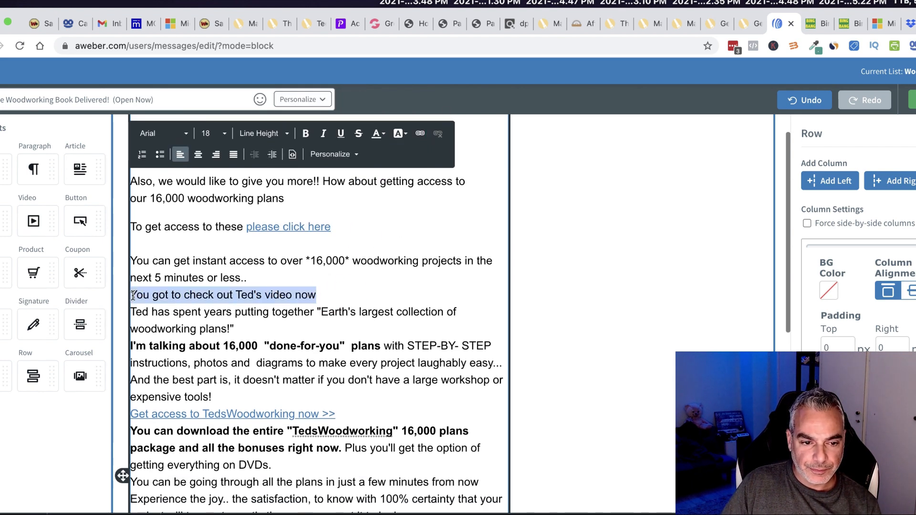
{"action": "left_click", "coordinate": [419, 134]}
{"action": "key", "text": "super+v"}
{"action": "left_click", "coordinate": [566, 397]}
Add blank lines after the video link and after 'woodworking plans!"'.
{"action": "scroll", "coordinate": [334, 267], "scroll_direction": "down", "scroll_amount": 4}
{"action": "left_click", "coordinate": [348, 235]}
{"action": "key", "text": "Return"}
{"action": "scroll", "coordinate": [270, 258], "scroll_direction": "down", "scroll_amount": 1}
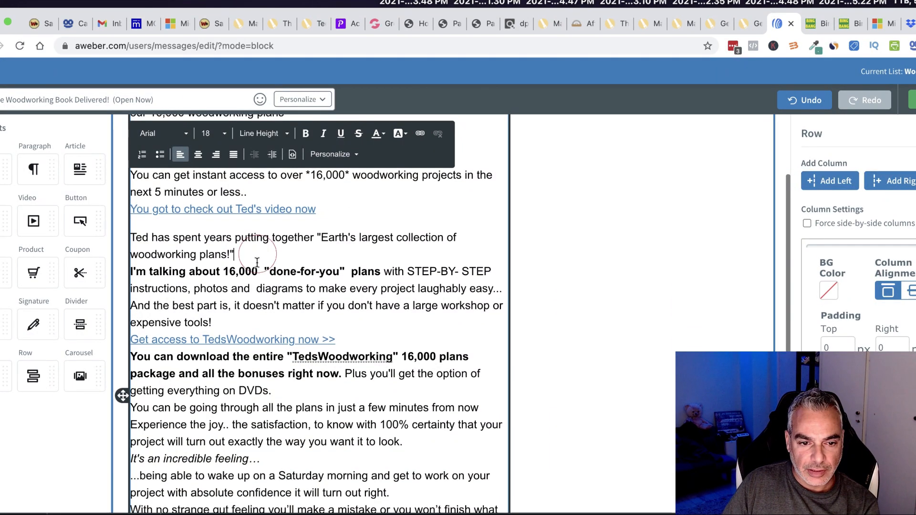
{"action": "left_click", "coordinate": [262, 261]}
{"action": "key", "text": "Return"}
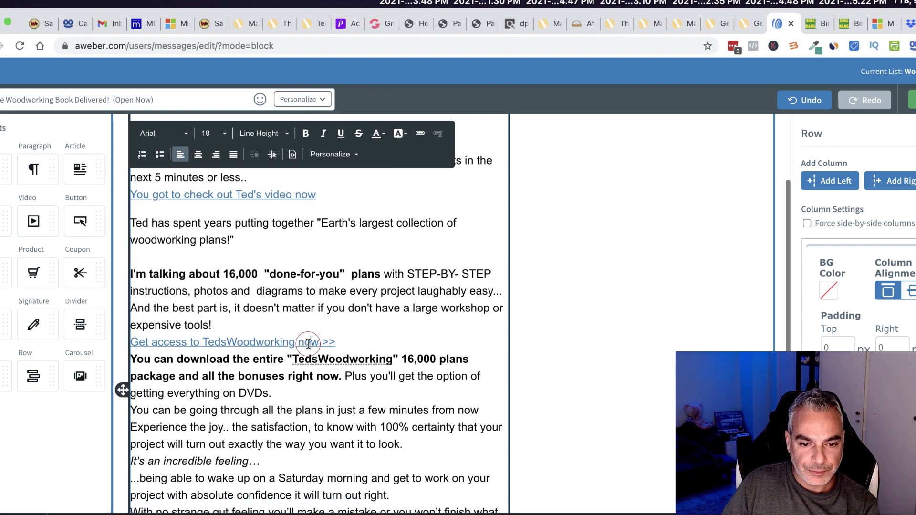
Relink 'Get access to TedsWoodworking now >>' to the tracking link, with a blank line after.
{"action": "left_click_drag", "start_coordinate": [335, 337], "coordinate": [135, 334]}
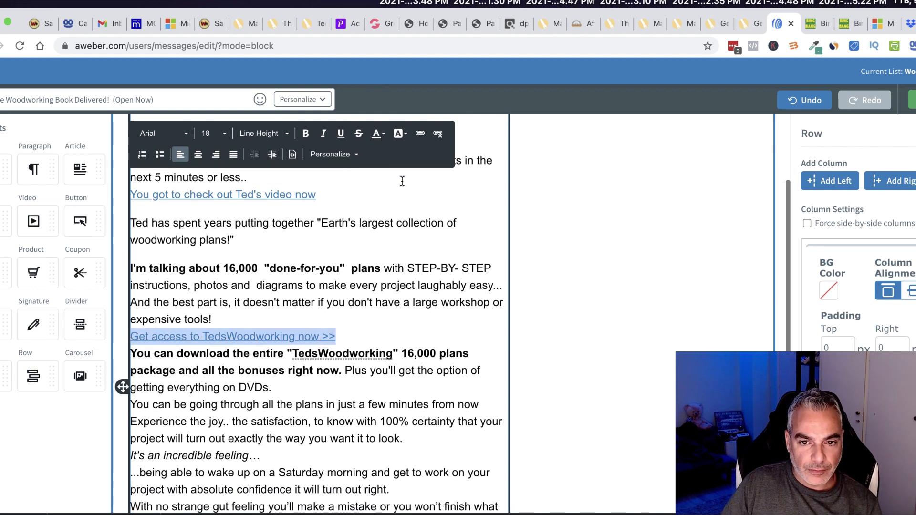
{"action": "left_click", "coordinate": [438, 134]}
{"action": "key", "text": "super+v"}
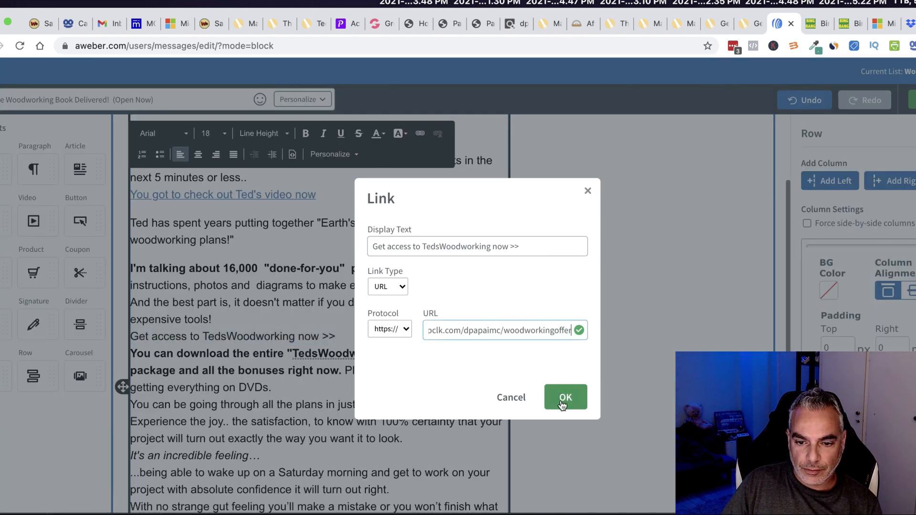
{"action": "left_click", "coordinate": [564, 396]}
{"action": "key", "text": "Return"}
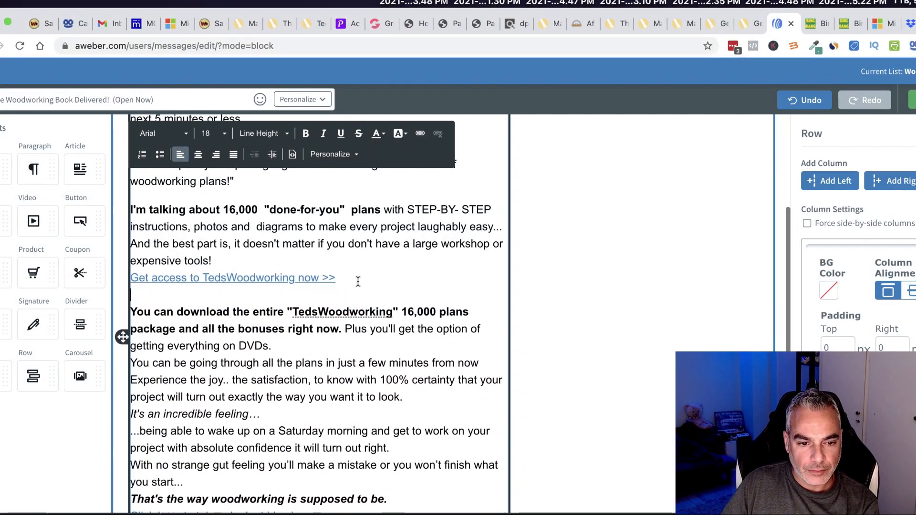
Add blank lines after the DVDs, 'incredible feeling', 'turn out right' and 'you start...' sentences.
{"action": "scroll", "coordinate": [374, 308], "scroll_direction": "down", "scroll_amount": 2}
{"action": "left_click", "coordinate": [436, 307]}
{"action": "key", "text": "Return"}
{"action": "scroll", "coordinate": [403, 314], "scroll_direction": "down", "scroll_amount": 3}
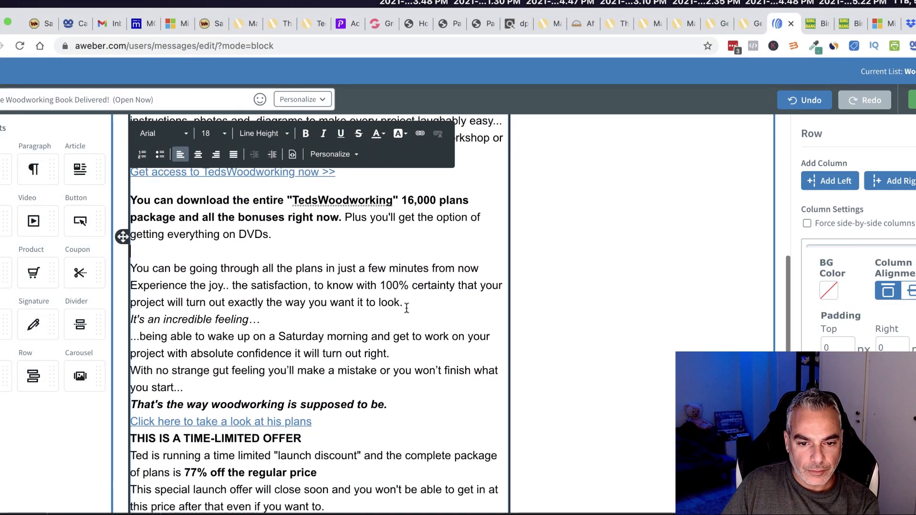
{"action": "left_click", "coordinate": [305, 325]}
{"action": "key", "text": "Return"}
{"action": "scroll", "coordinate": [334, 310], "scroll_direction": "down", "scroll_amount": 2}
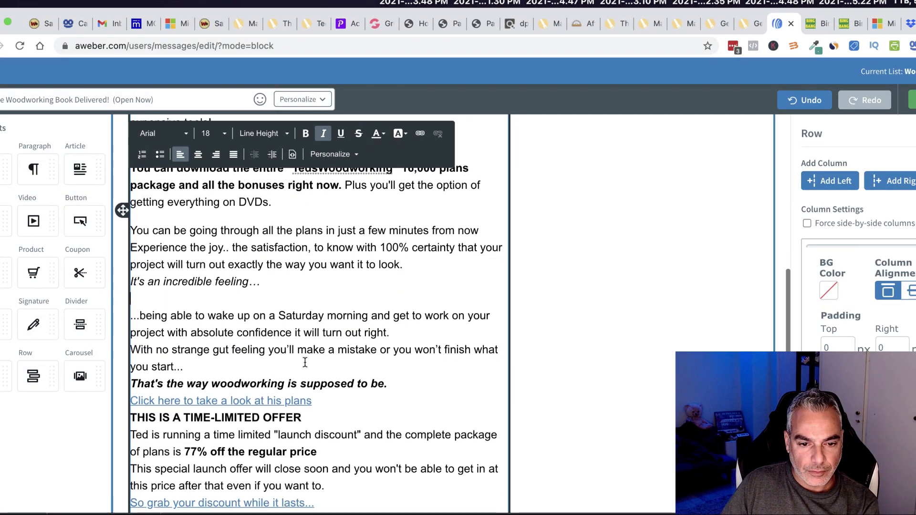
{"action": "left_click", "coordinate": [382, 331]}
{"action": "key", "text": "Return"}
{"action": "scroll", "coordinate": [394, 343], "scroll_direction": "down", "scroll_amount": 2}
{"action": "left_click", "coordinate": [229, 342]}
{"action": "key", "text": "Return"}
{"action": "scroll", "coordinate": [231, 347], "scroll_direction": "down", "scroll_amount": 2}
Relink 'Click here to take a look at his plans' to the tracking link, with a blank line after.
{"action": "left_click", "coordinate": [294, 329]}
{"action": "left_click", "coordinate": [437, 139]}
{"action": "left_click_drag", "start_coordinate": [316, 330], "coordinate": [122, 333]}
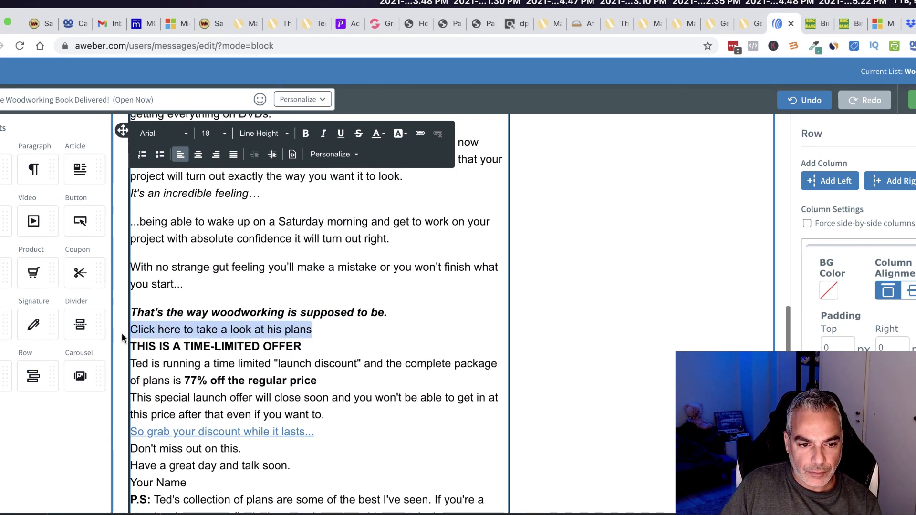
{"action": "left_click", "coordinate": [420, 134]}
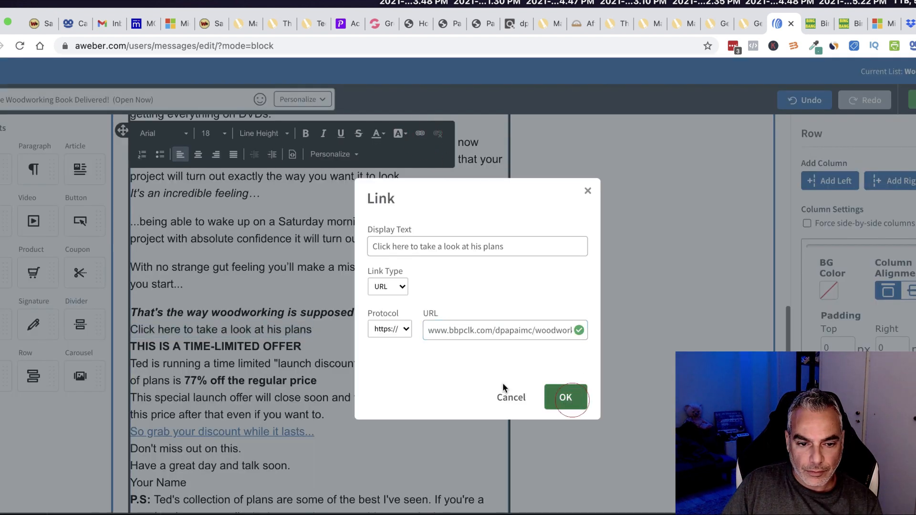
{"action": "left_click", "coordinate": [567, 398]}
{"action": "key", "text": "Return"}
Add a single blank line after 'want to.'.
{"action": "scroll", "coordinate": [354, 336], "scroll_direction": "down", "scroll_amount": 3}
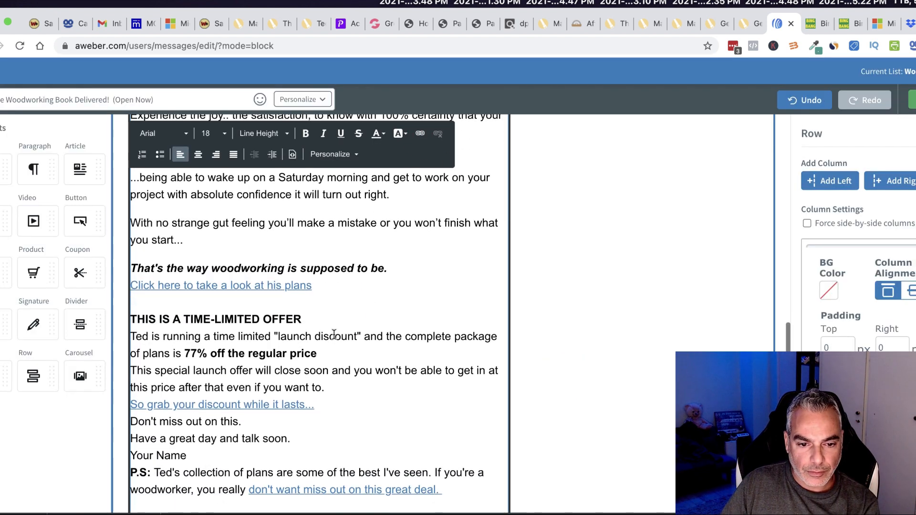
{"action": "left_click", "coordinate": [342, 356]}
{"action": "key", "text": "Return"}
{"action": "scroll", "coordinate": [309, 386], "scroll_direction": "down", "scroll_amount": 1}
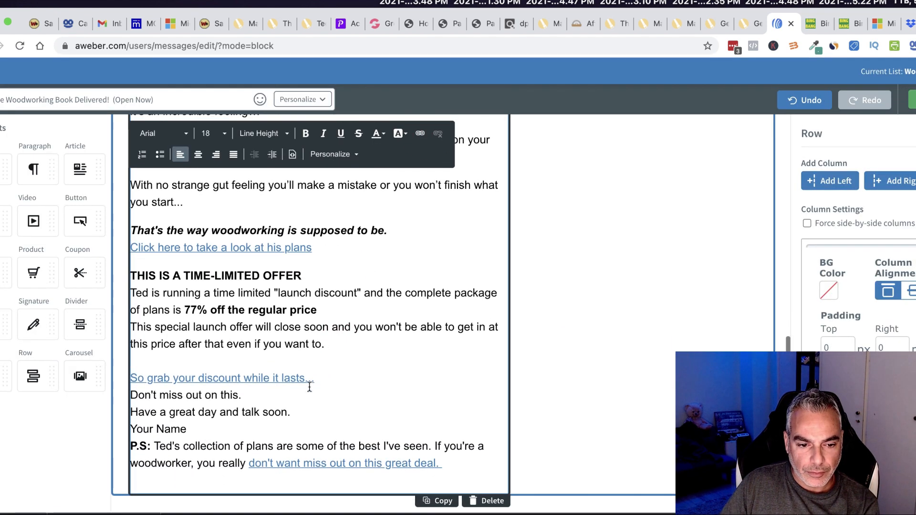
{"action": "key", "text": "BackSpace"}
Relink 'So grab your discount while it lasts...' to the tracking link and space out the closing lines.
{"action": "left_click", "coordinate": [280, 391]}
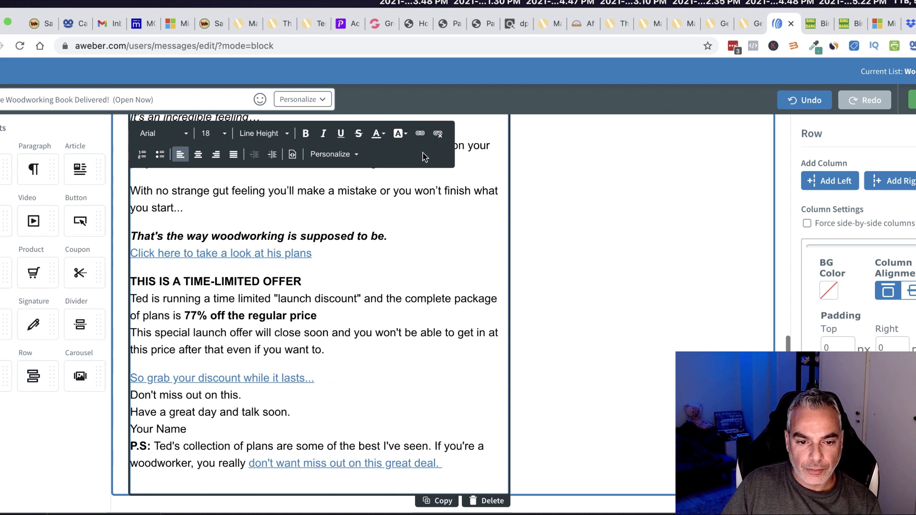
{"action": "left_click", "coordinate": [440, 141]}
{"action": "left_click_drag", "start_coordinate": [315, 378], "coordinate": [131, 378]}
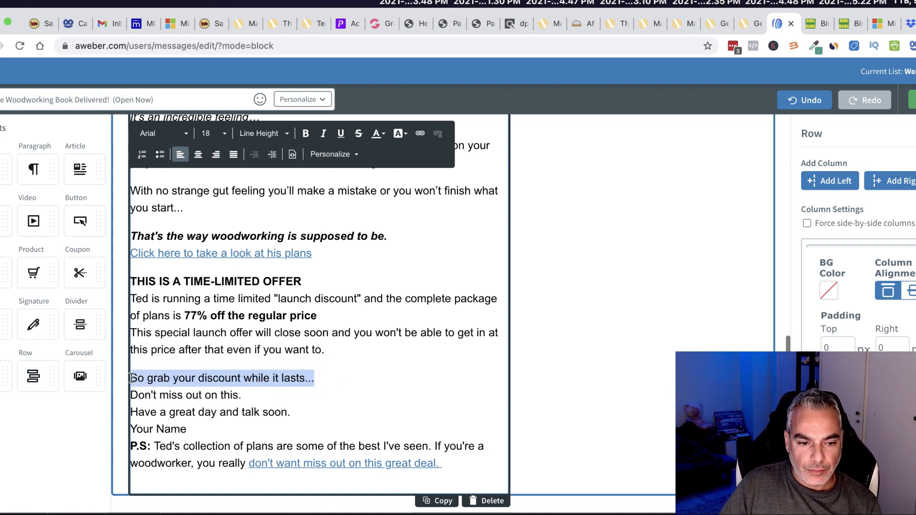
{"action": "left_click", "coordinate": [426, 135]}
{"action": "key", "text": "super+v"}
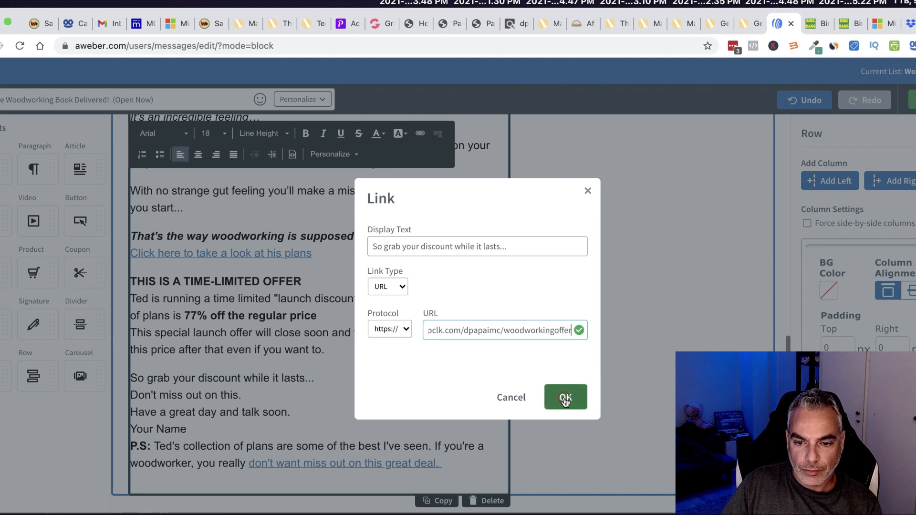
{"action": "left_click", "coordinate": [564, 396]}
{"action": "left_click", "coordinate": [327, 378]}
{"action": "key", "text": "Return"}
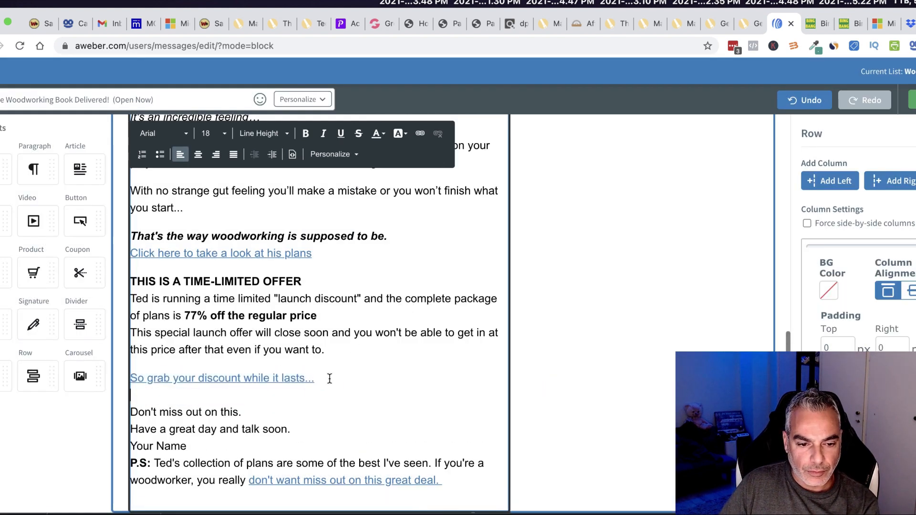
{"action": "scroll", "coordinate": [291, 391], "scroll_direction": "down", "scroll_amount": 1}
{"action": "left_click", "coordinate": [270, 397]}
{"action": "key", "text": "Return"}
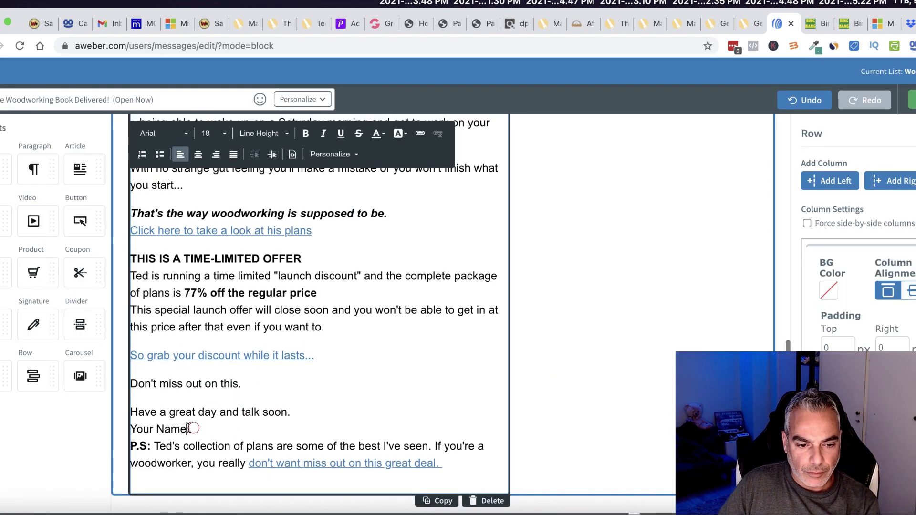
Replace the Your Name placeholder in the signature with 'Ted'.
{"action": "left_click_drag", "start_coordinate": [190, 429], "coordinate": [130, 429]}
{"action": "type", "text": "Demet"}
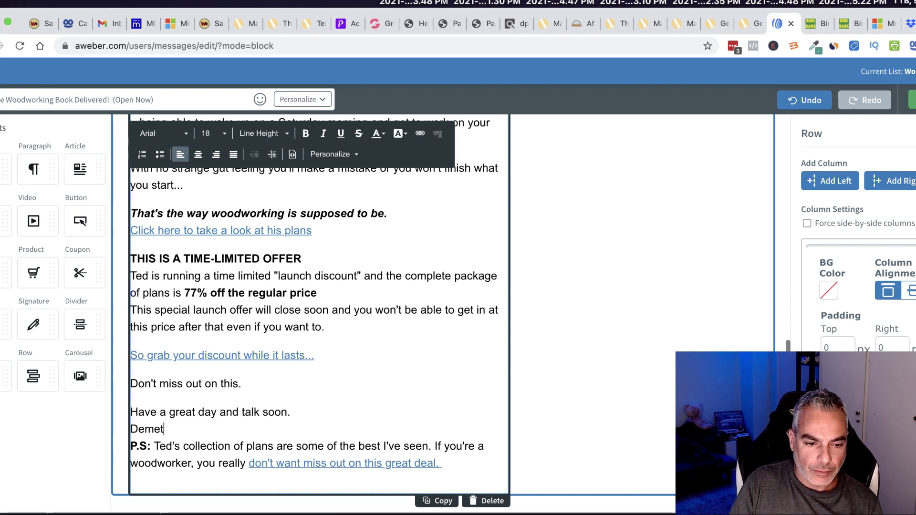
{"action": "type", "text": "Ted"}
{"action": "key", "text": "Return"}
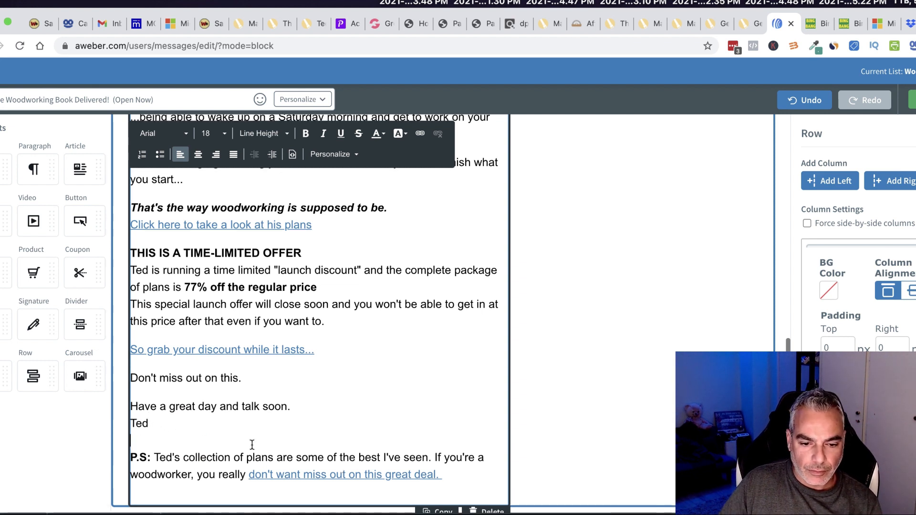
{"action": "key", "text": "BackSpace"}
{"action": "left_click", "coordinate": [324, 473]}
Swap the P.S. deal sentence's old link for the pasted tracked woodworking offer URL.
{"action": "left_click", "coordinate": [441, 134]}
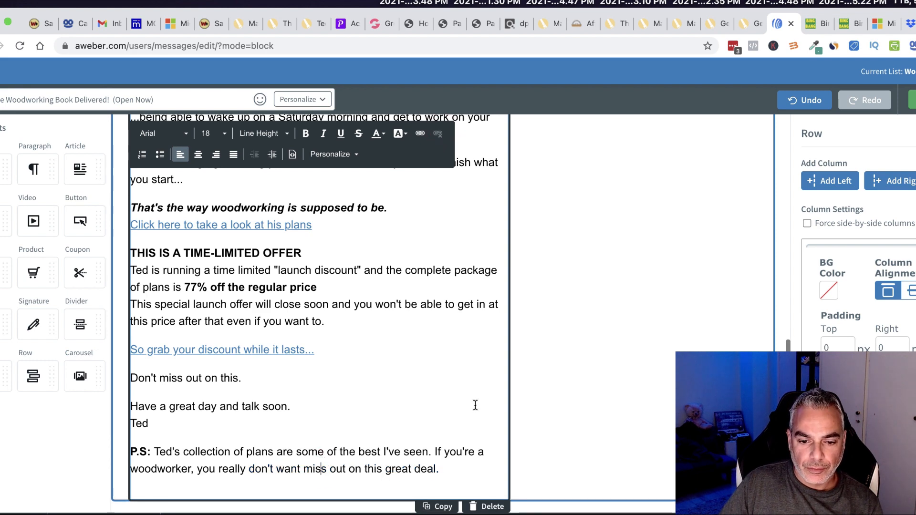
{"action": "left_click_drag", "start_coordinate": [429, 470], "coordinate": [194, 470]}
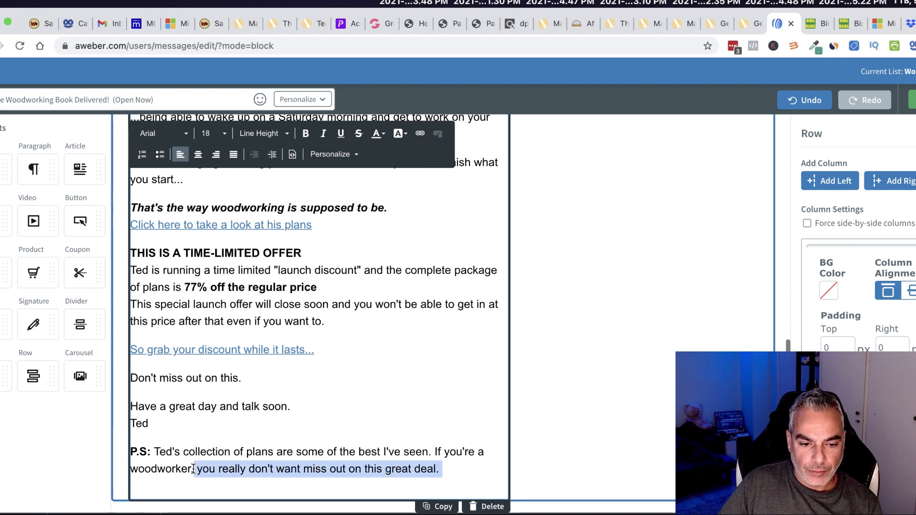
{"action": "left_click", "coordinate": [419, 135]}
{"action": "key", "text": "super+v"}
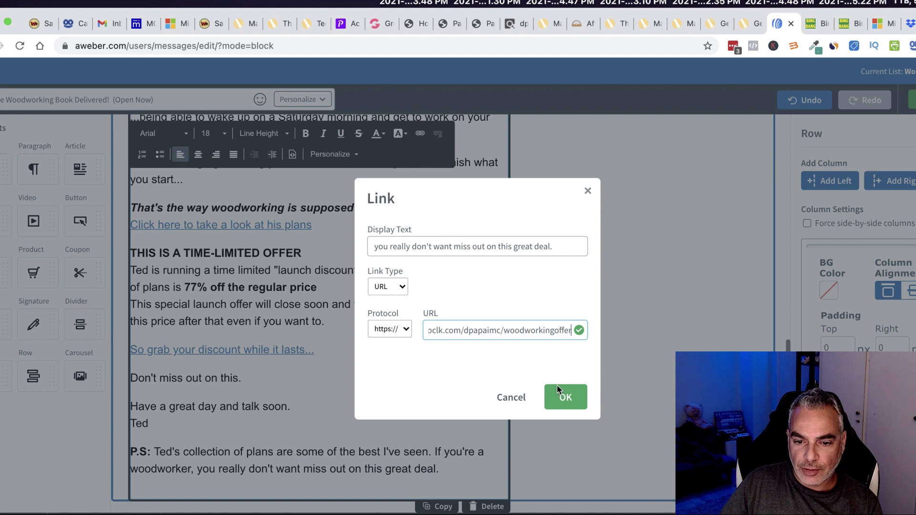
{"action": "left_click", "coordinate": [566, 397]}
{"action": "scroll", "coordinate": [436, 385], "scroll_direction": "down", "scroll_amount": 1}
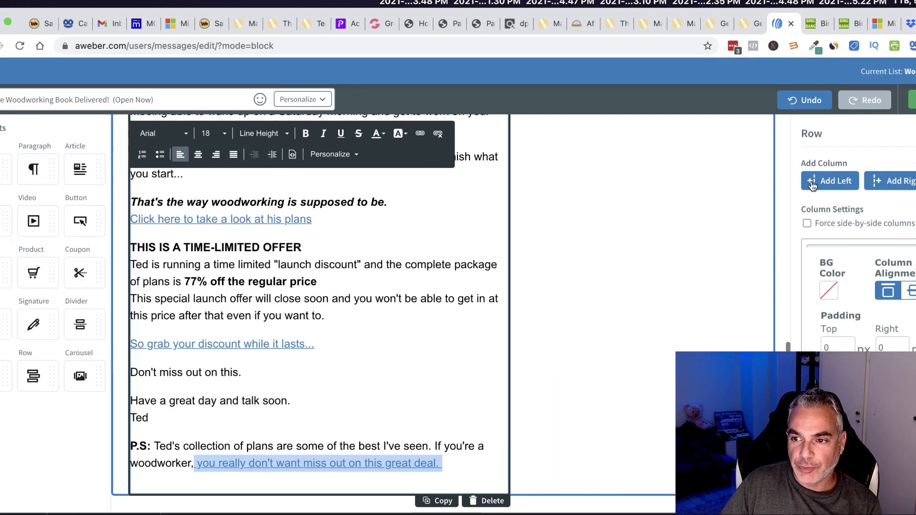
{"action": "scroll", "coordinate": [356, 277], "scroll_direction": "up", "scroll_amount": 11}
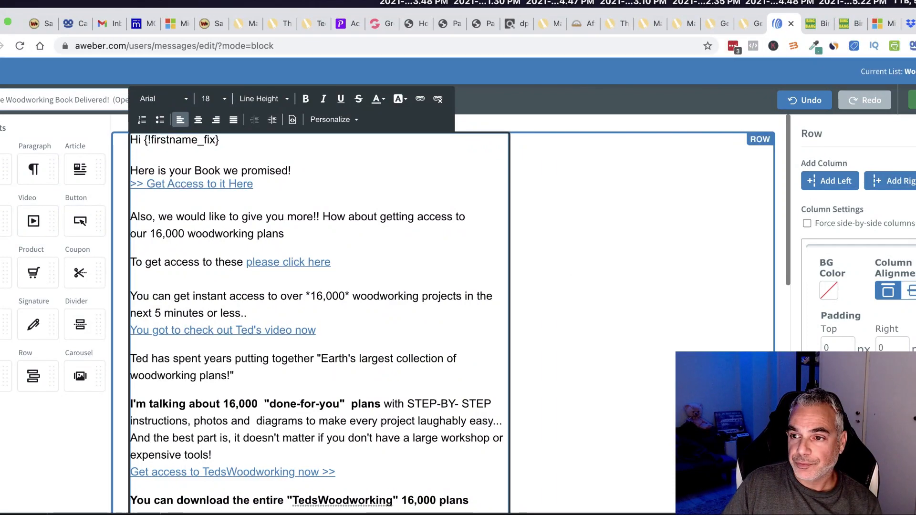
Add the 'Your Free Woodworking Book Delivered! (Open Now)' draft as follow-up #1, click tracking kept on.
{"action": "scroll", "coordinate": [644, 337], "scroll_direction": "down", "scroll_amount": 11}
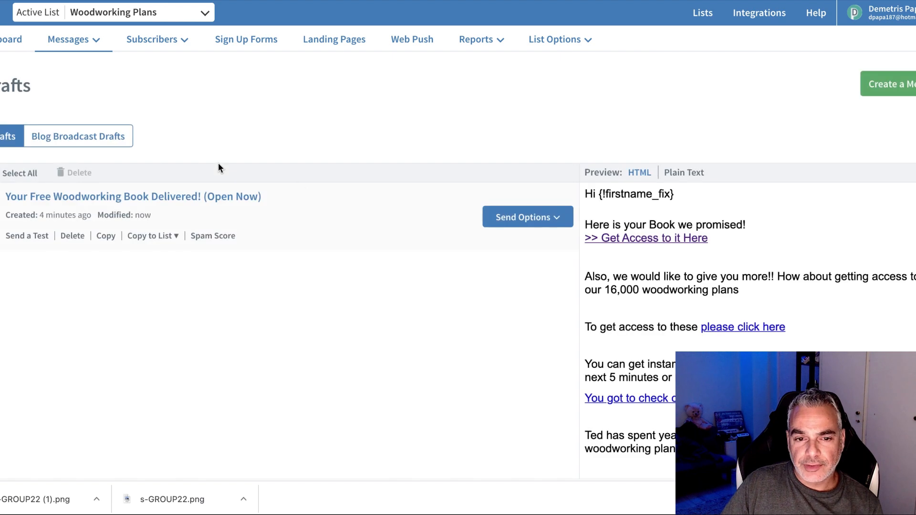
{"action": "left_click", "coordinate": [528, 218]}
{"action": "left_click", "coordinate": [522, 259]}
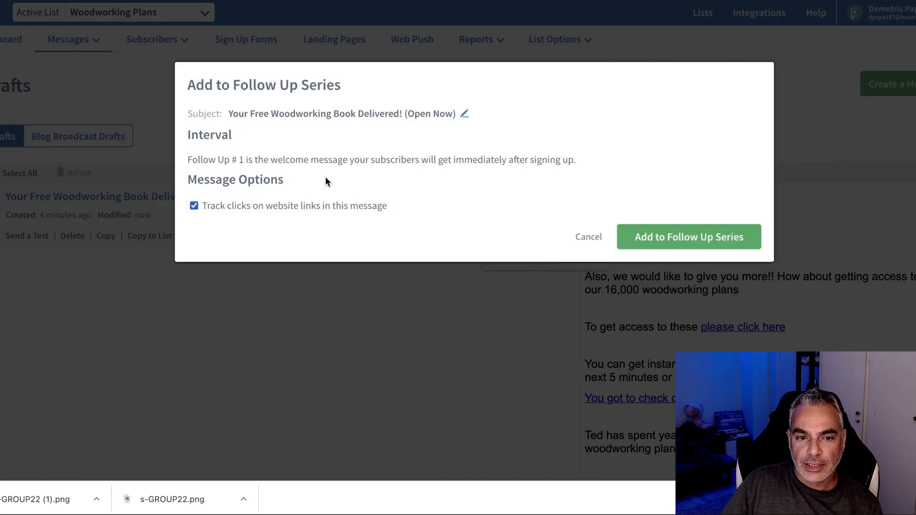
{"action": "left_click", "coordinate": [686, 237]}
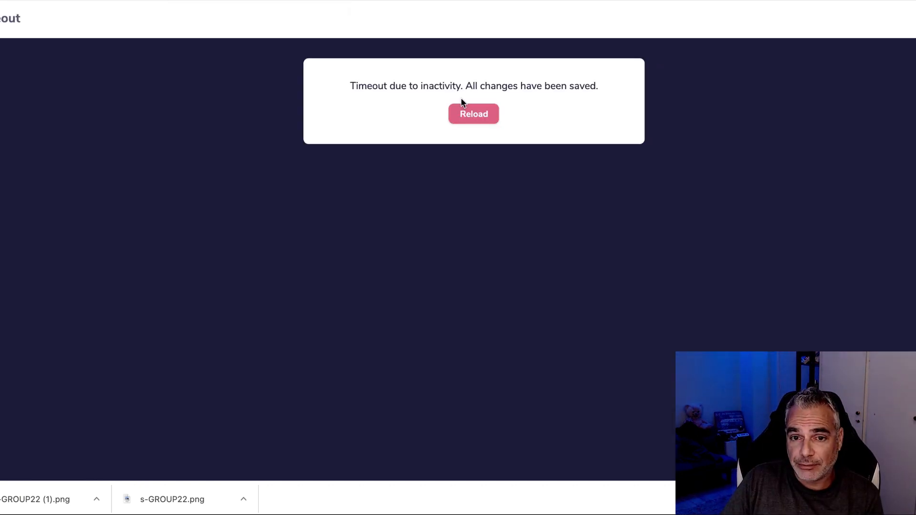
Move to the GrooveFunnels site, which has reloaded to its login page.
{"action": "left_click", "coordinate": [464, 108]}
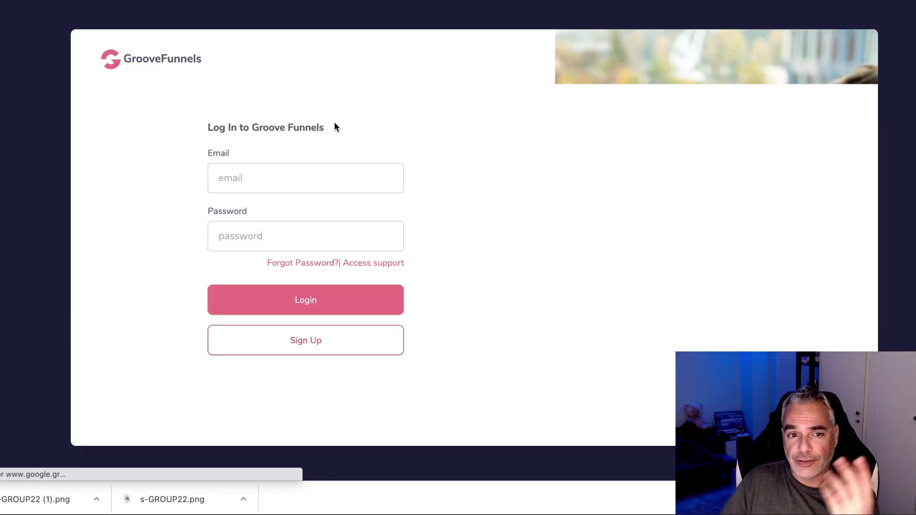
Log back into GrooveFunnels and open the Woodworking Plans Guide Giveaway site from Sites in the editor.
{"action": "left_click", "coordinate": [318, 303]}
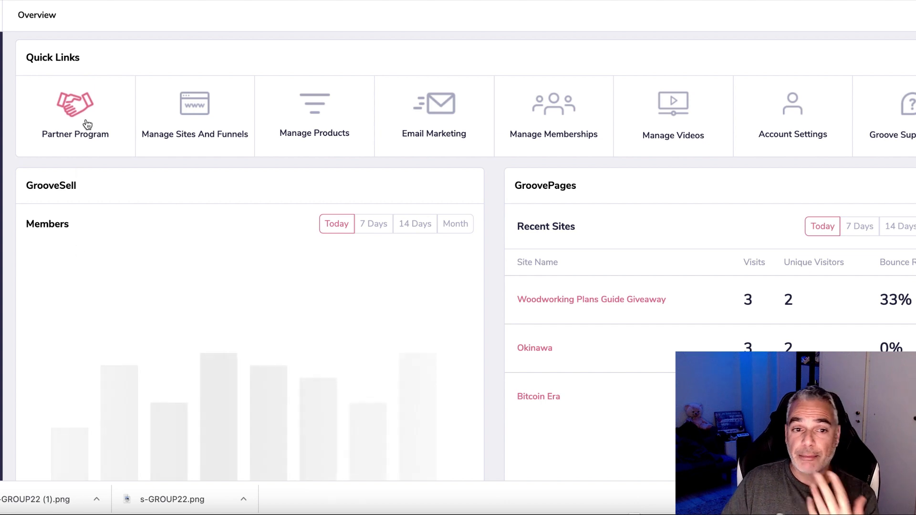
{"action": "left_click", "coordinate": [185, 118]}
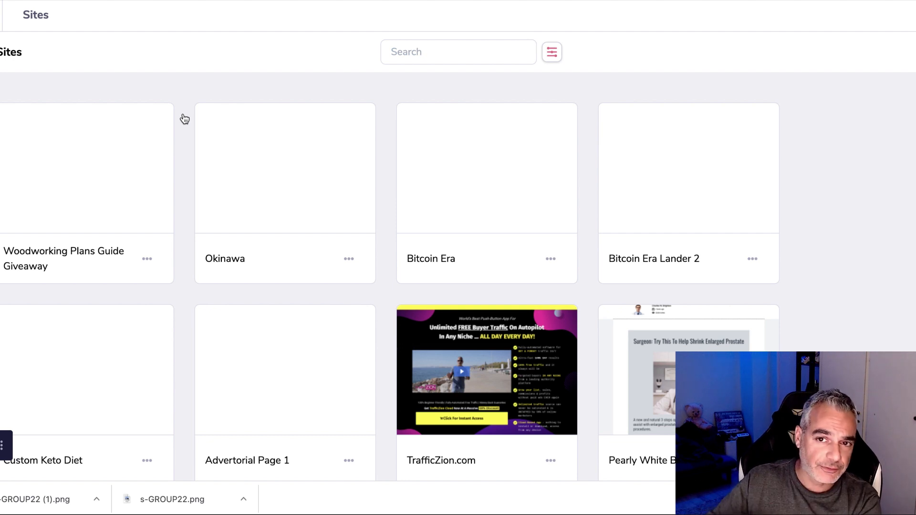
{"action": "mouse_move", "coordinate": [162, 180]}
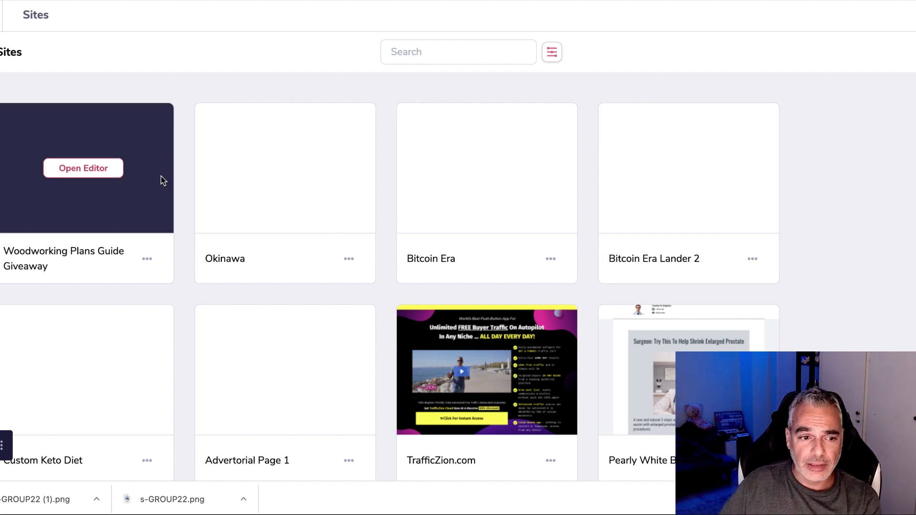
{"action": "left_click", "coordinate": [101, 170]}
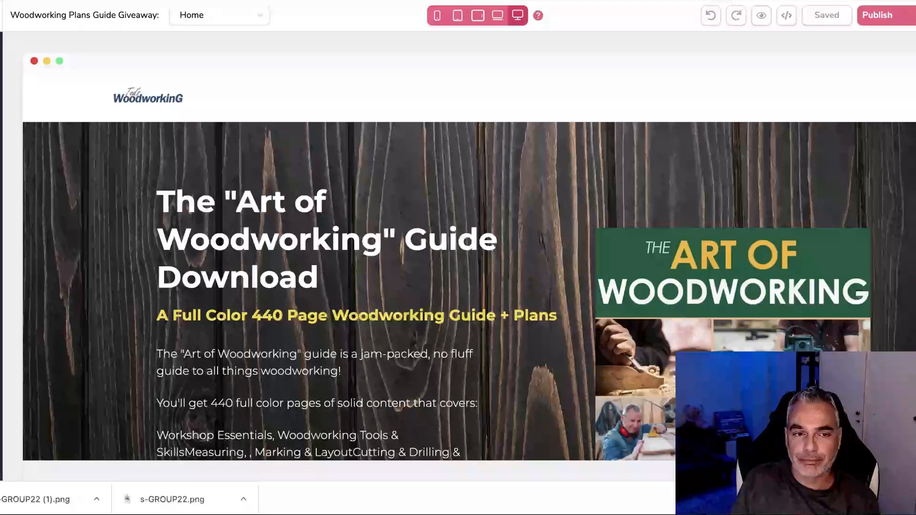
Scroll through the Art of Woodworking Home page and select the What's Inside container.
{"action": "scroll", "coordinate": [334, 110], "scroll_direction": "down", "scroll_amount": 15}
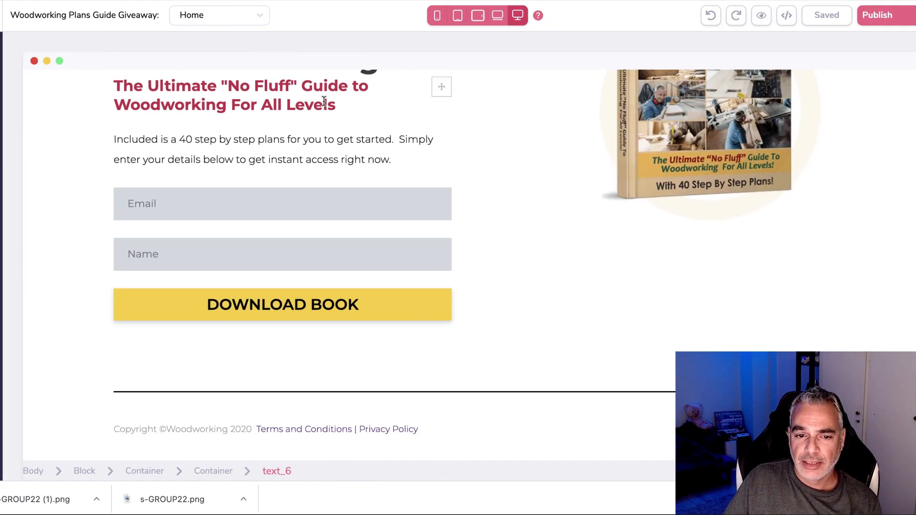
{"action": "scroll", "coordinate": [324, 101], "scroll_direction": "up", "scroll_amount": 20}
{"action": "scroll", "coordinate": [325, 100], "scroll_direction": "down", "scroll_amount": 20}
{"action": "scroll", "coordinate": [326, 101], "scroll_direction": "up", "scroll_amount": 15}
{"action": "scroll", "coordinate": [326, 100], "scroll_direction": "up", "scroll_amount": 15}
{"action": "scroll", "coordinate": [326, 101], "scroll_direction": "down", "scroll_amount": 15}
{"action": "scroll", "coordinate": [319, 119], "scroll_direction": "up", "scroll_amount": 6}
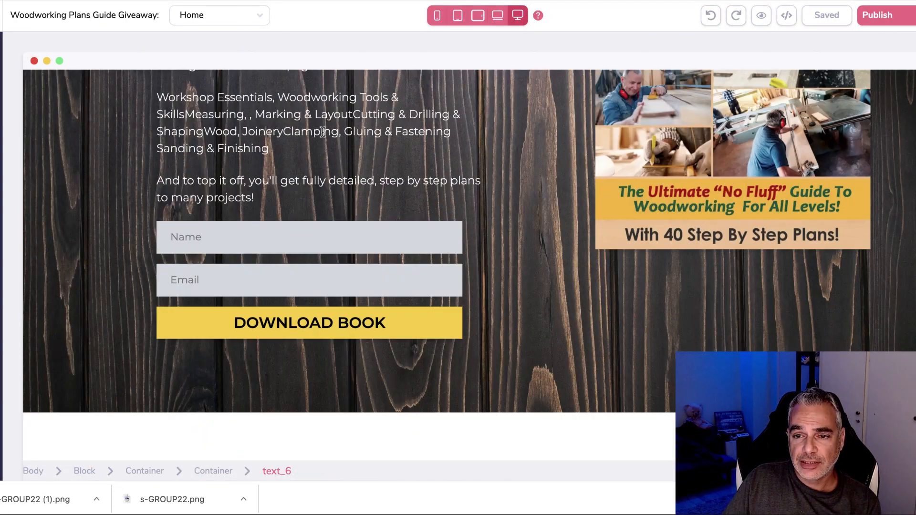
{"action": "scroll", "coordinate": [317, 133], "scroll_direction": "up", "scroll_amount": 8}
{"action": "scroll", "coordinate": [615, 181], "scroll_direction": "down", "scroll_amount": 3}
{"action": "scroll", "coordinate": [620, 191], "scroll_direction": "up", "scroll_amount": 4}
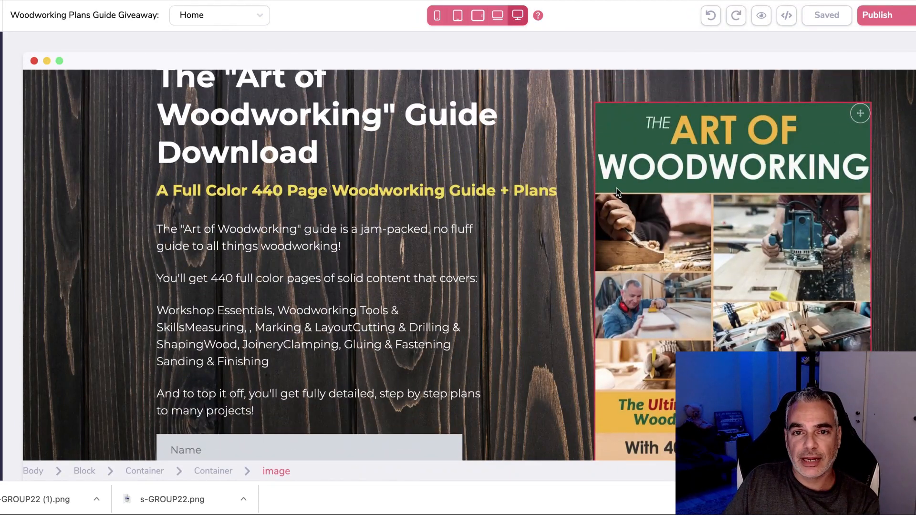
{"action": "scroll", "coordinate": [616, 192], "scroll_direction": "down", "scroll_amount": 12}
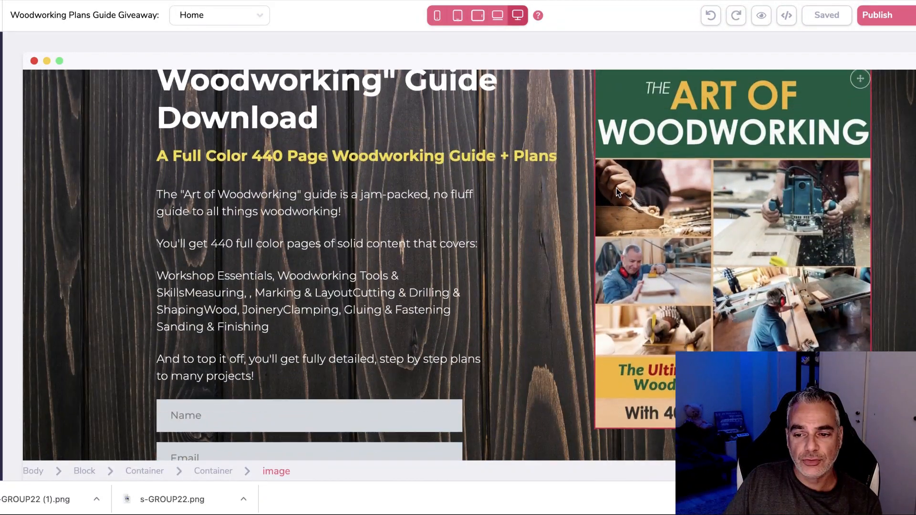
{"action": "scroll", "coordinate": [616, 193], "scroll_direction": "down", "scroll_amount": 15}
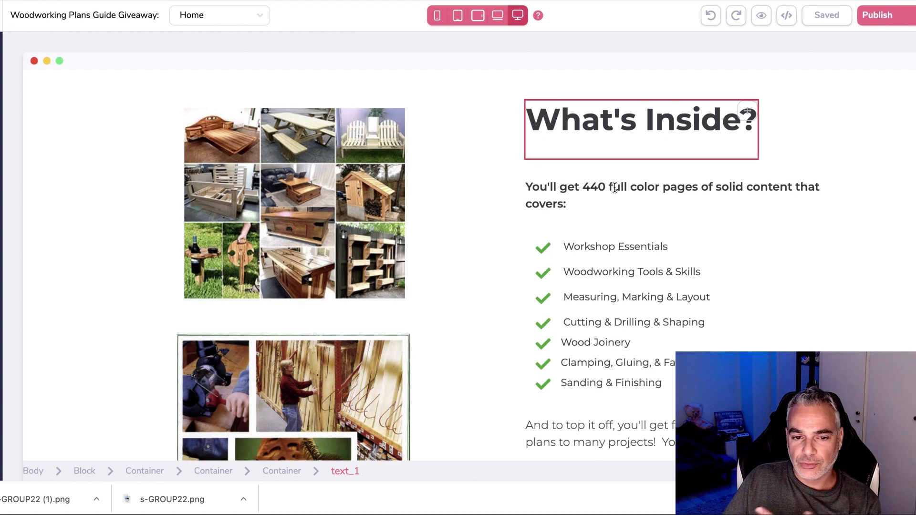
{"action": "scroll", "coordinate": [614, 187], "scroll_direction": "down", "scroll_amount": 10}
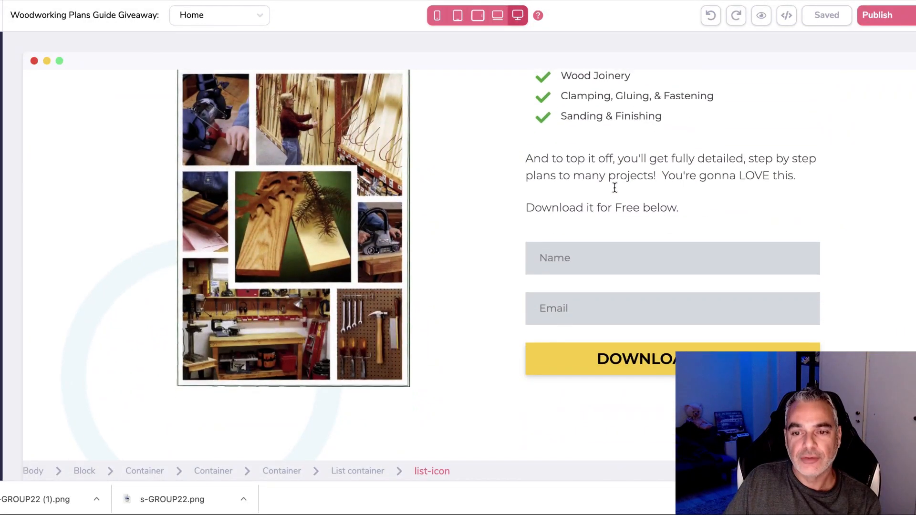
{"action": "scroll", "coordinate": [614, 187], "scroll_direction": "up", "scroll_amount": 3}
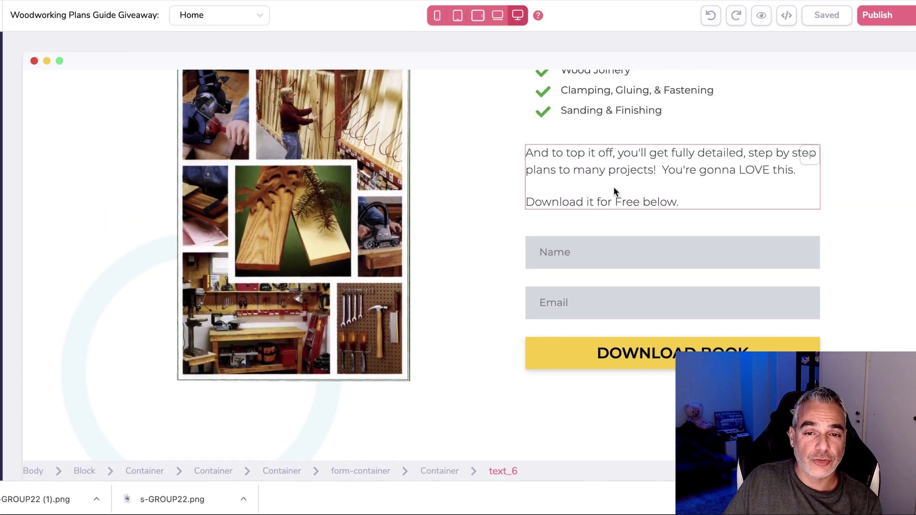
{"action": "left_click", "coordinate": [488, 197]}
Open Template Settings and launch the site's live published URL in a new tab.
{"action": "scroll", "coordinate": [488, 194], "scroll_direction": "up", "scroll_amount": 17}
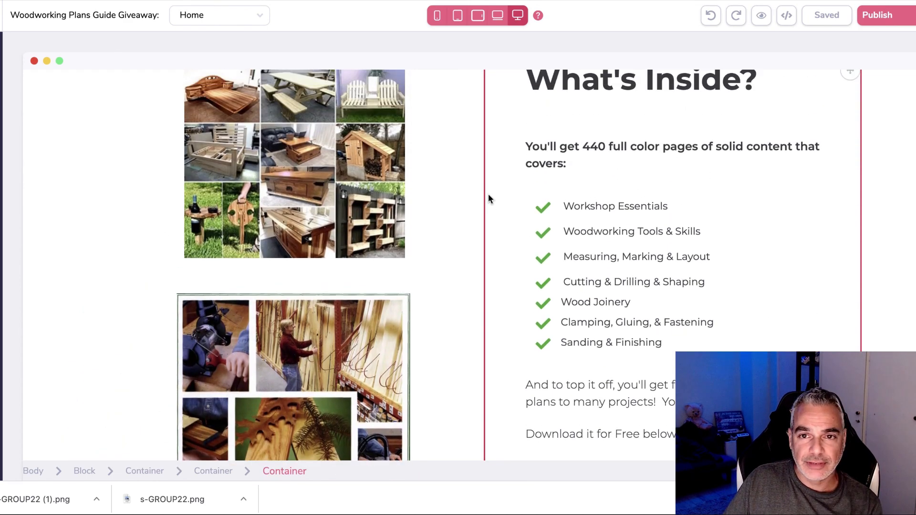
{"action": "scroll", "coordinate": [487, 192], "scroll_direction": "up", "scroll_amount": 20}
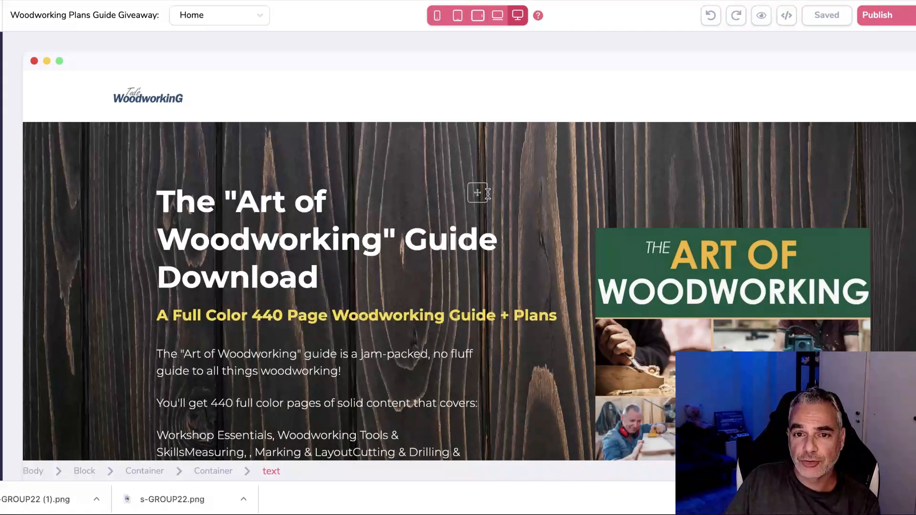
{"action": "scroll", "coordinate": [485, 192], "scroll_direction": "down", "scroll_amount": 10}
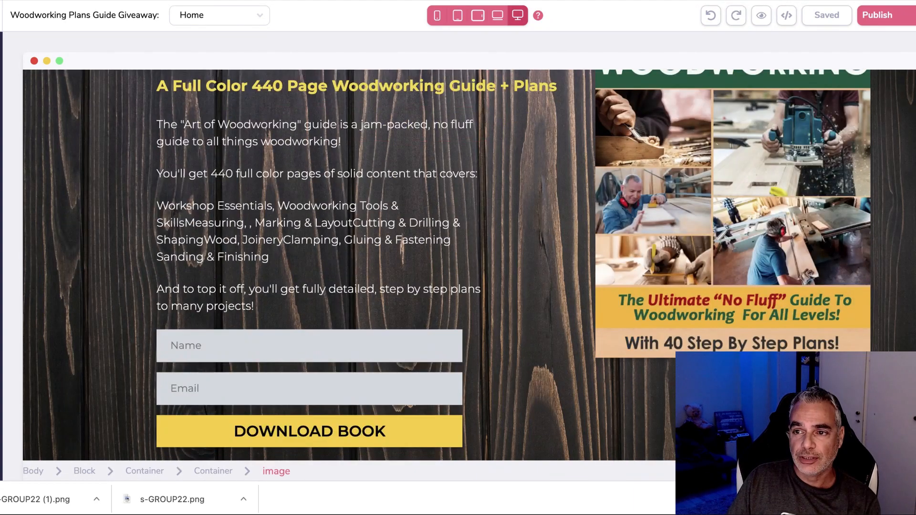
{"action": "left_click", "coordinate": [904, 16]}
{"action": "left_click", "coordinate": [913, 242]}
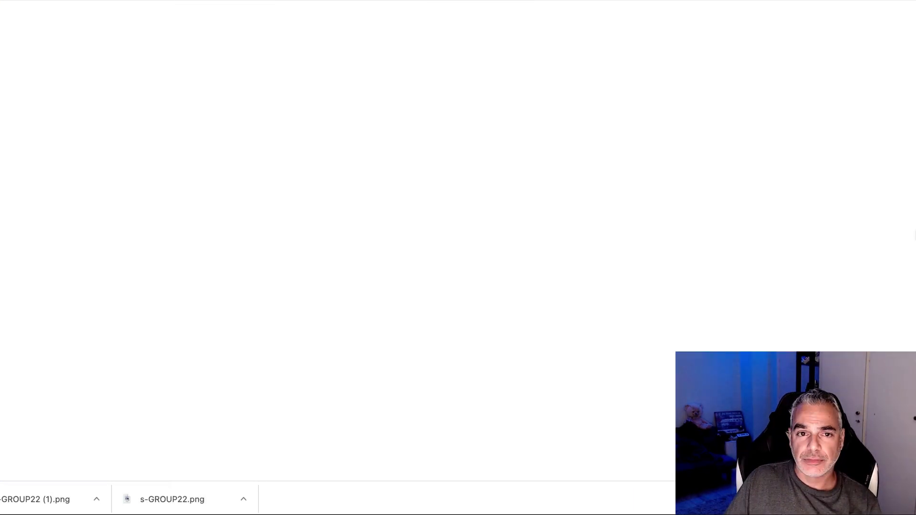